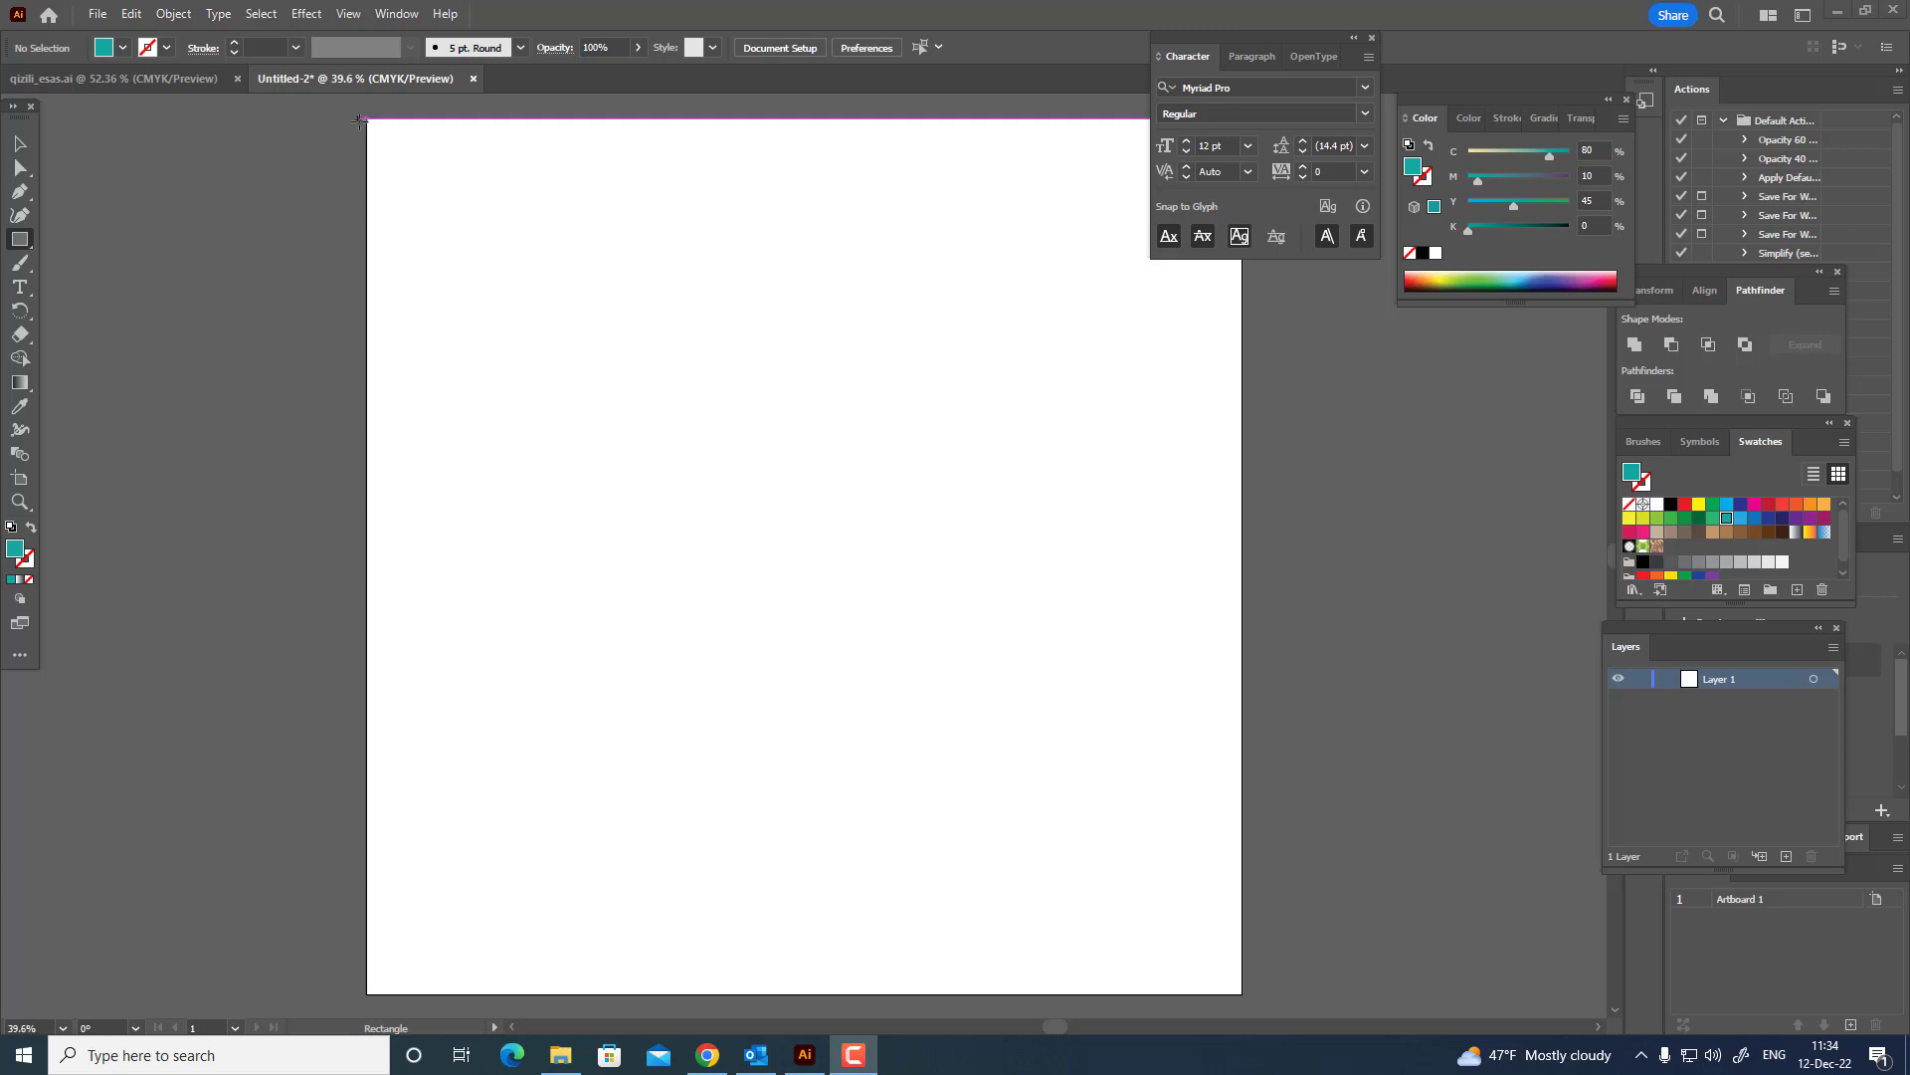
# Draw a 2000 px square covering the whole artboard and fill it with muted teal #359385.
pyautogui.moveTo(365, 118); pyautogui.dragTo(1242, 993)
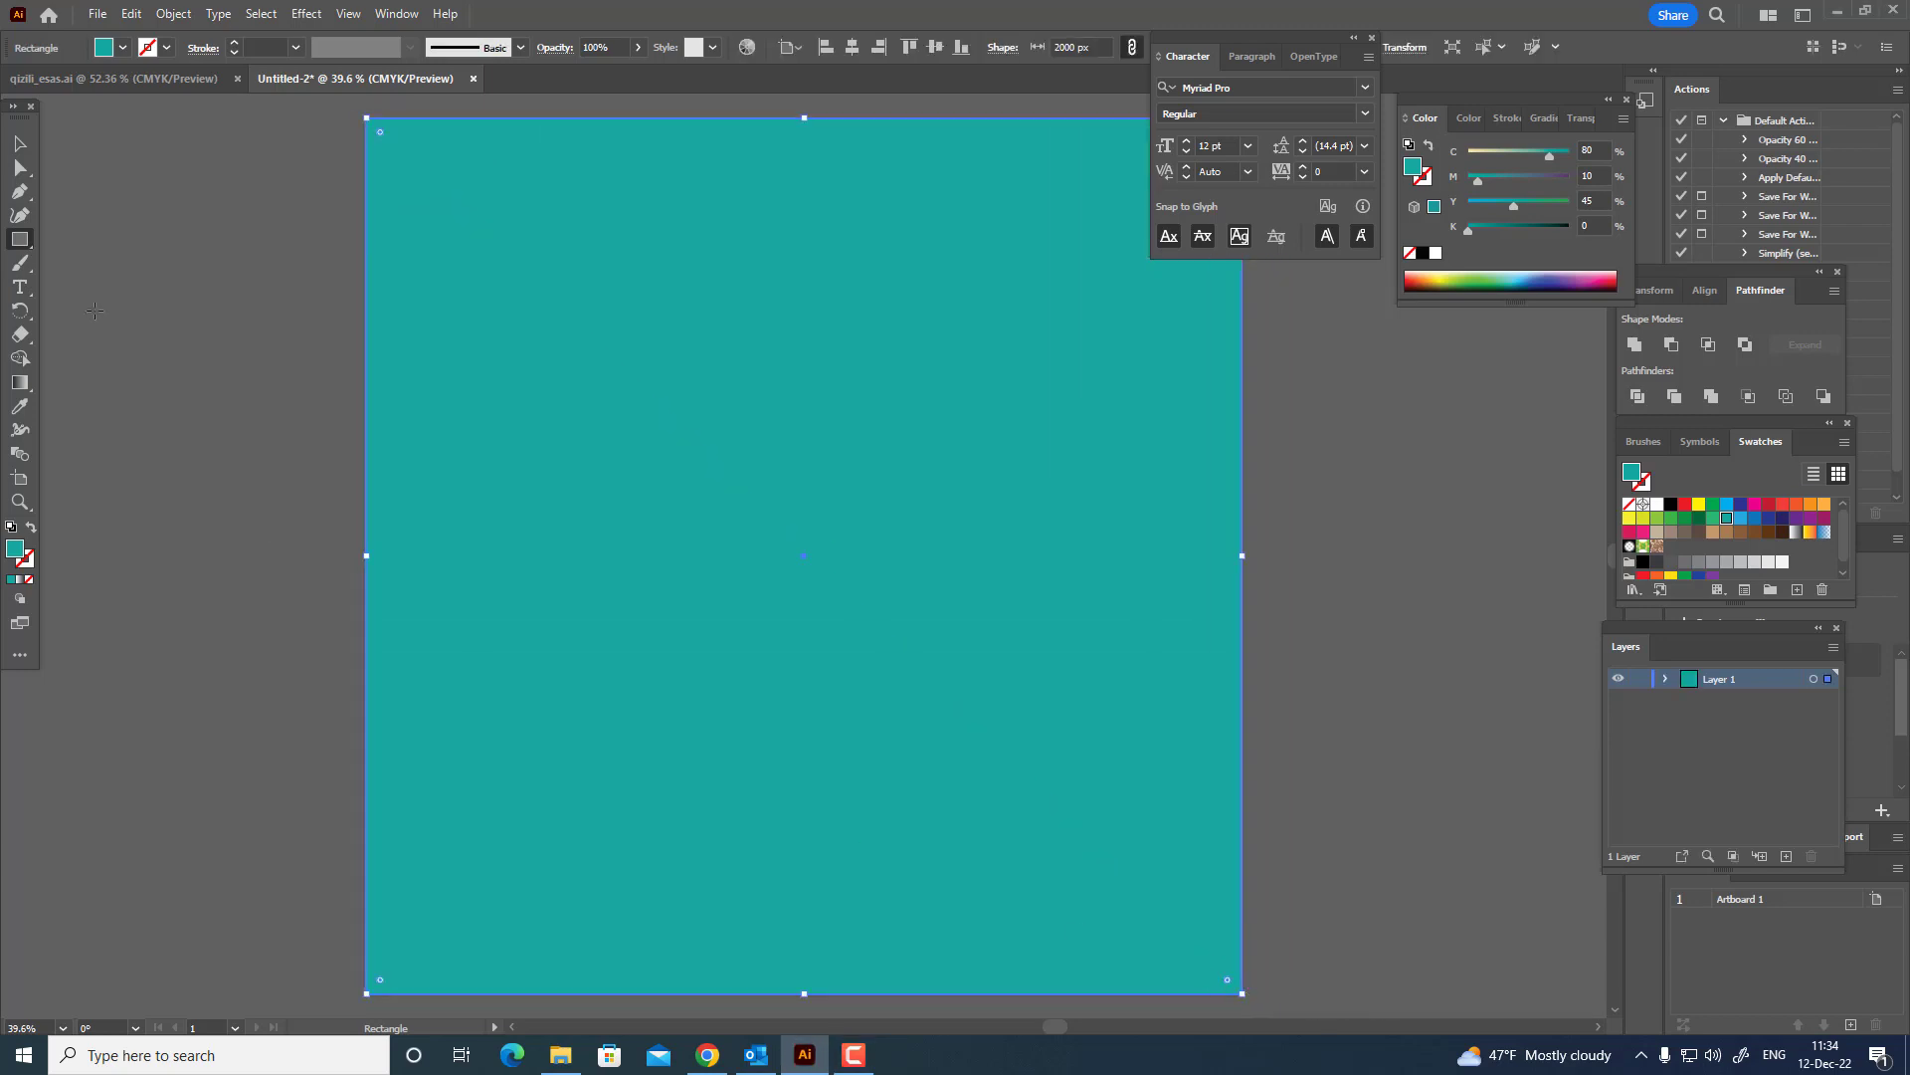
pyautogui.doubleClick(15, 549)
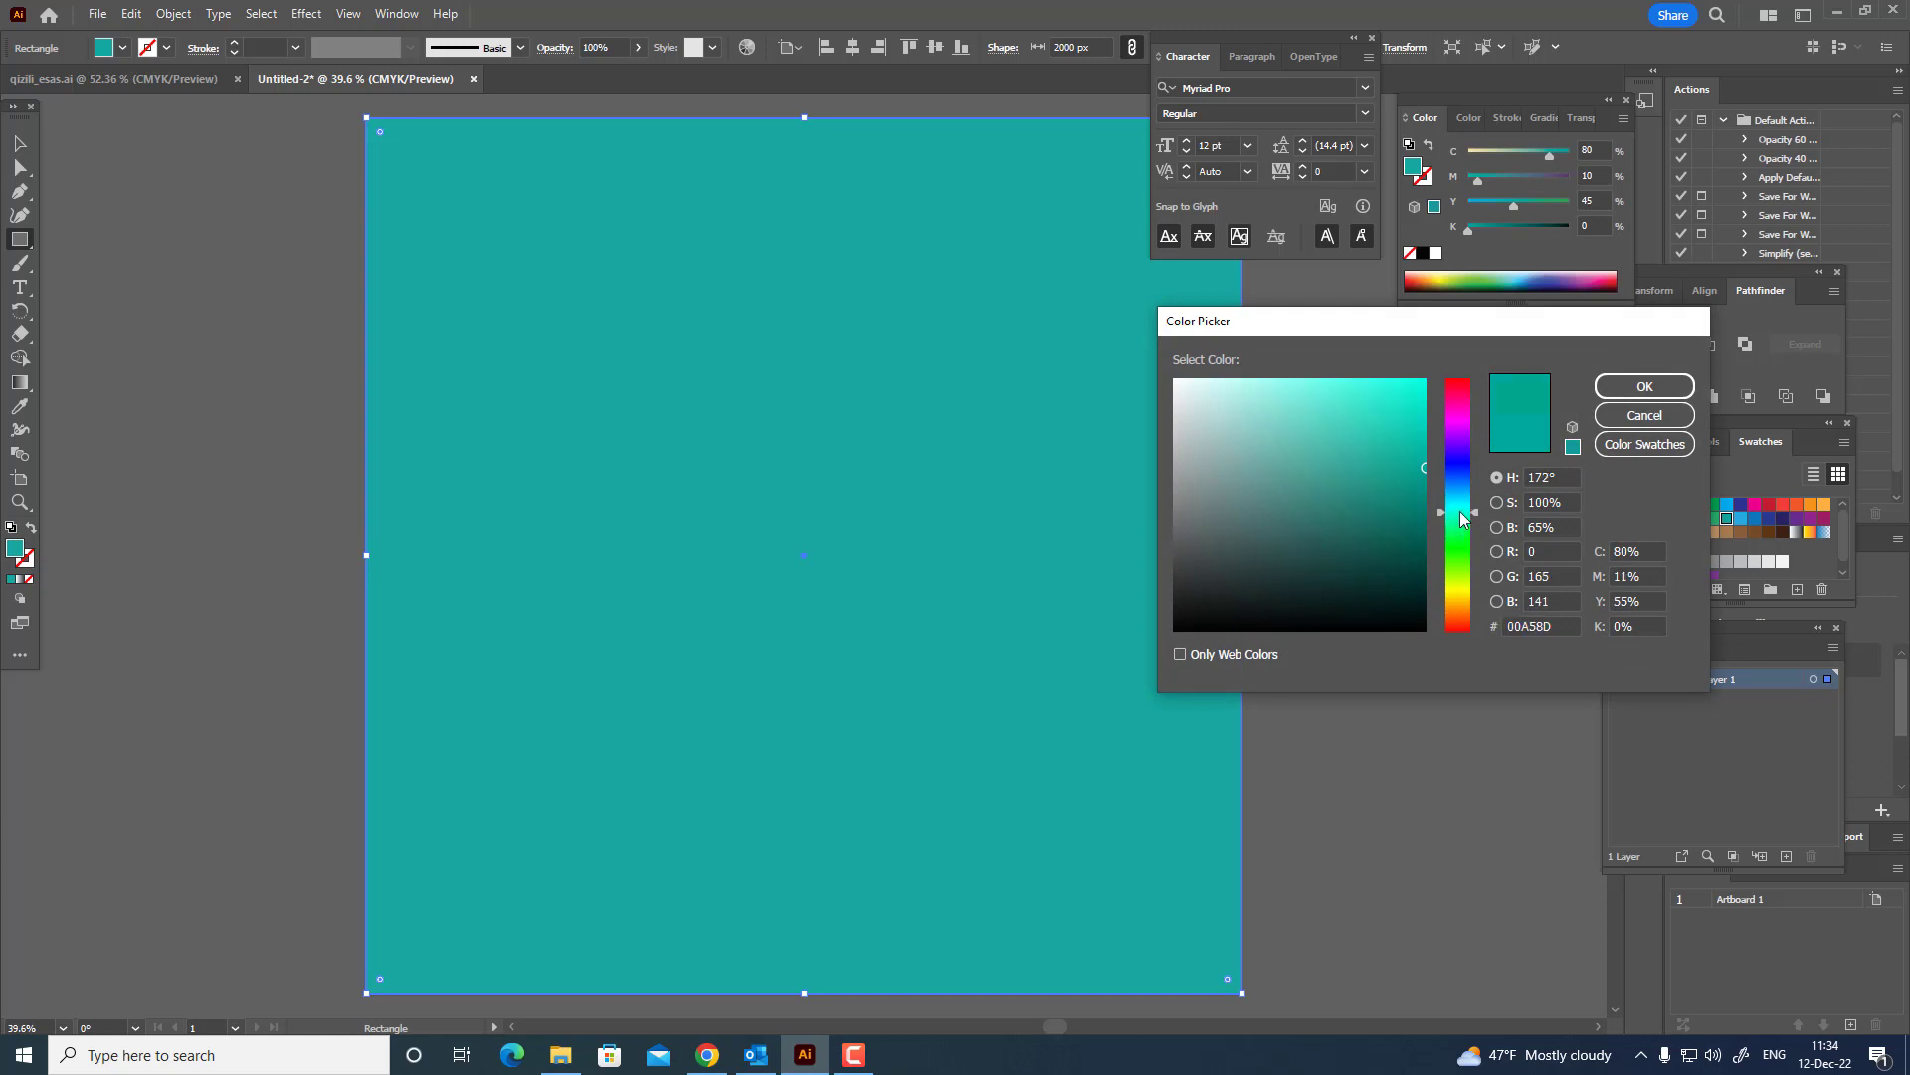
pyautogui.click(1331, 454)
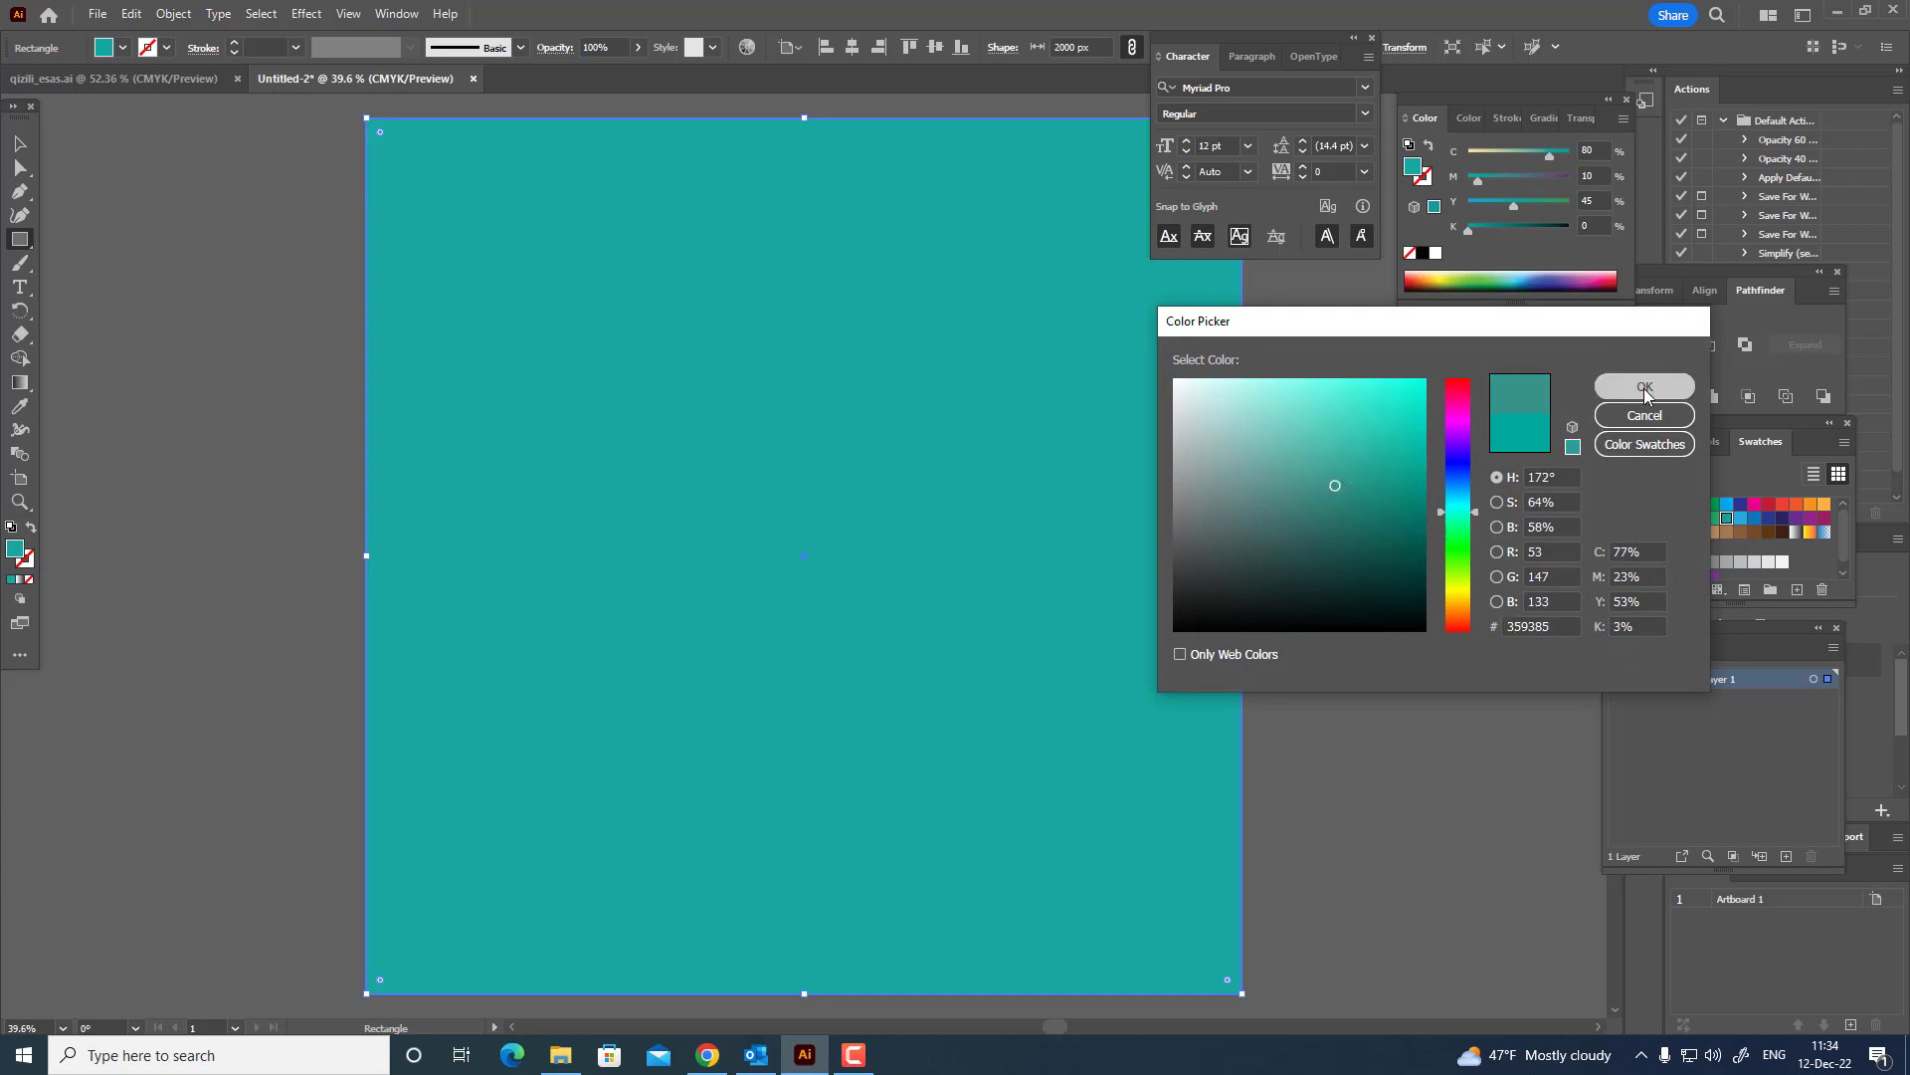
pyautogui.click(1644, 394)
# Draw a circle about 913 px in diameter near the middle of the teal square and fill it white.
pyautogui.press('z')
pyautogui.moveTo(1006, 424); pyautogui.dragTo(980, 462)
pyautogui.rightClick(20, 241)
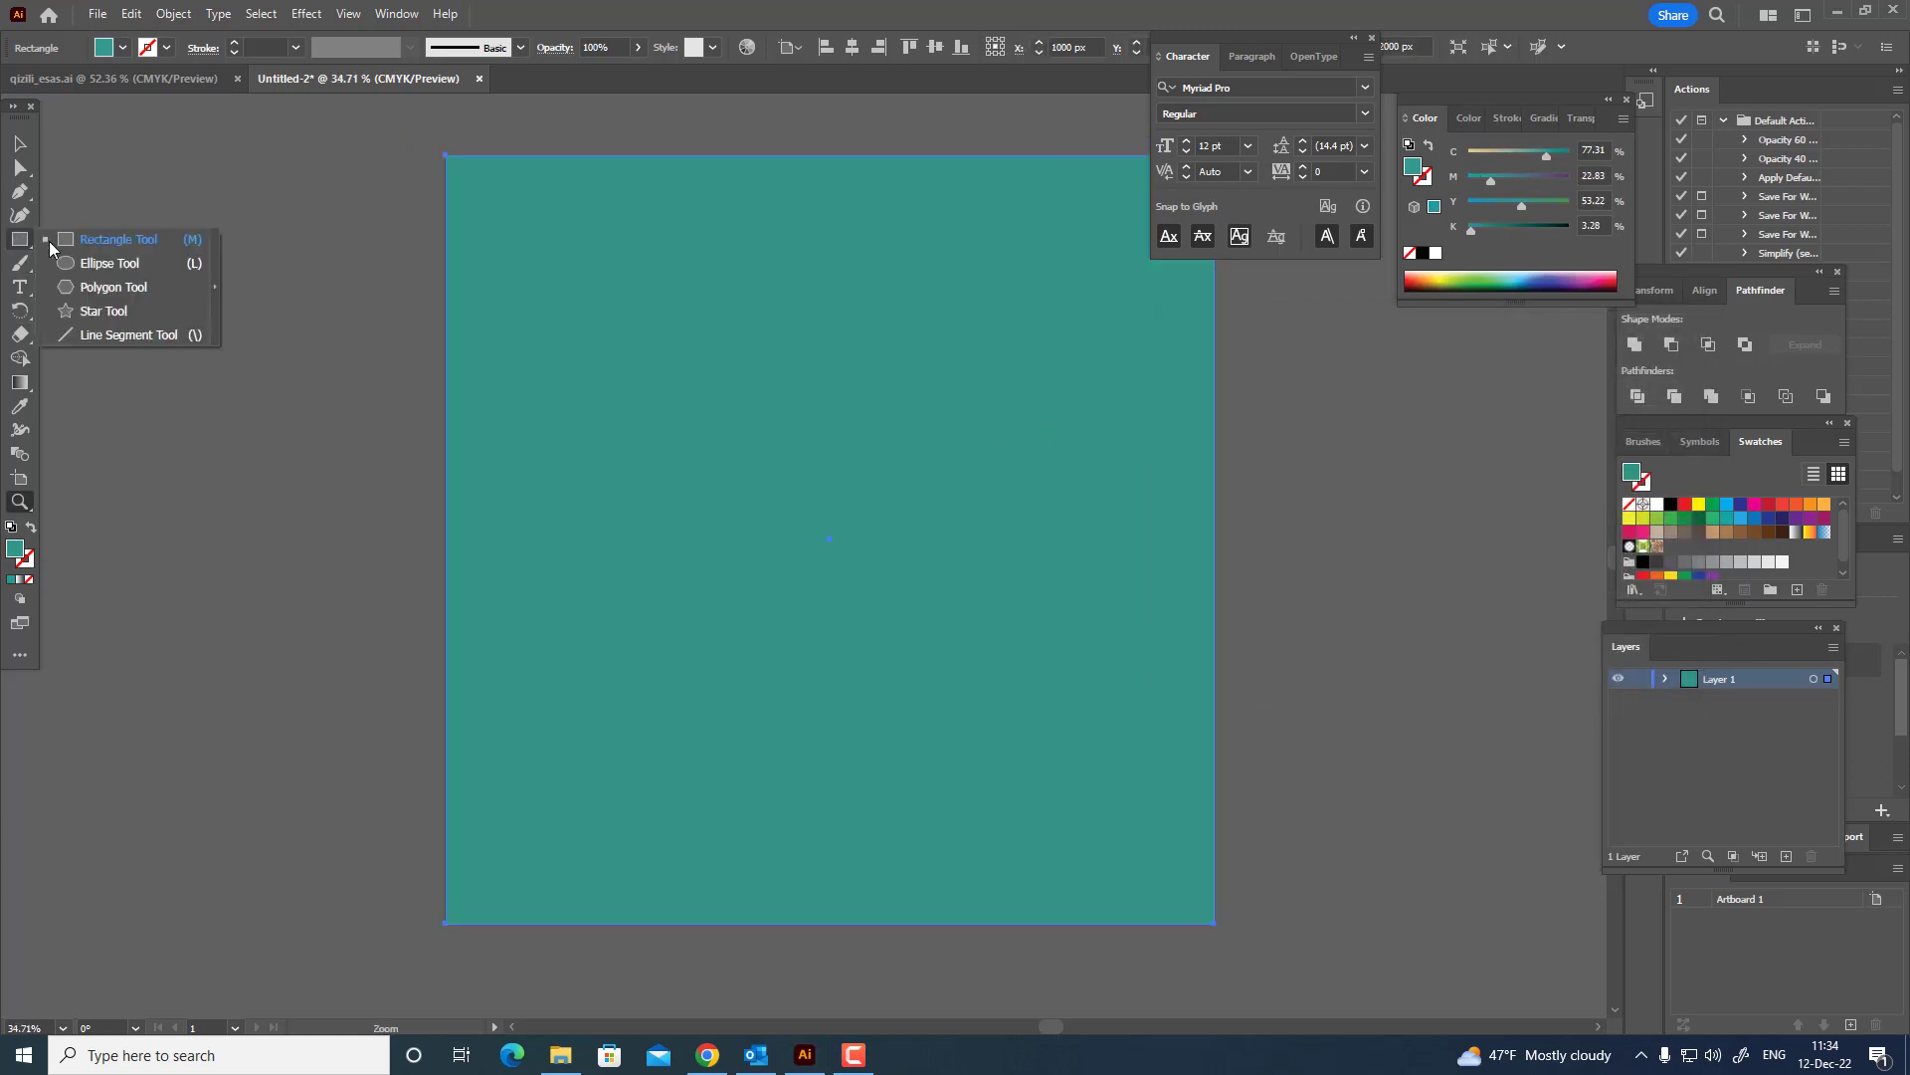
pyautogui.click(109, 263)
pyautogui.moveTo(671, 382); pyautogui.dragTo(1022, 732)
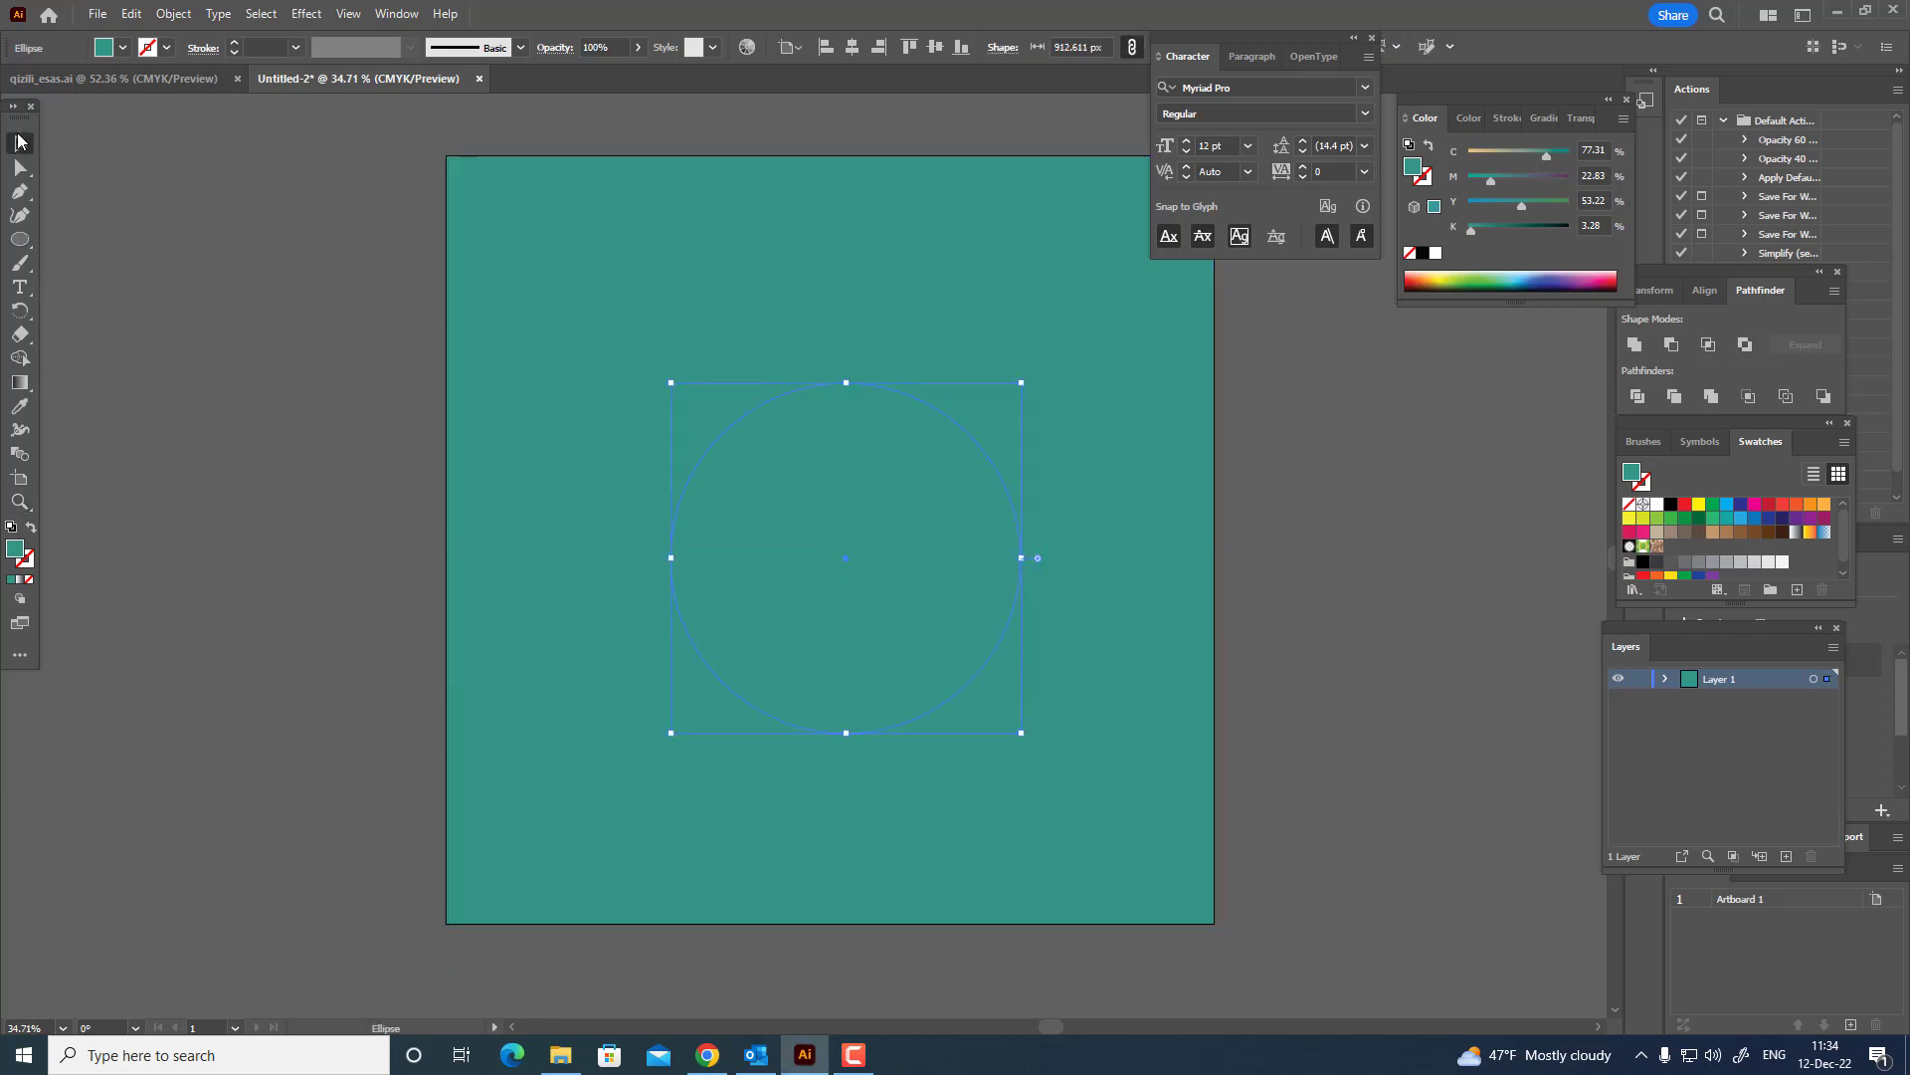
pyautogui.click(1657, 505)
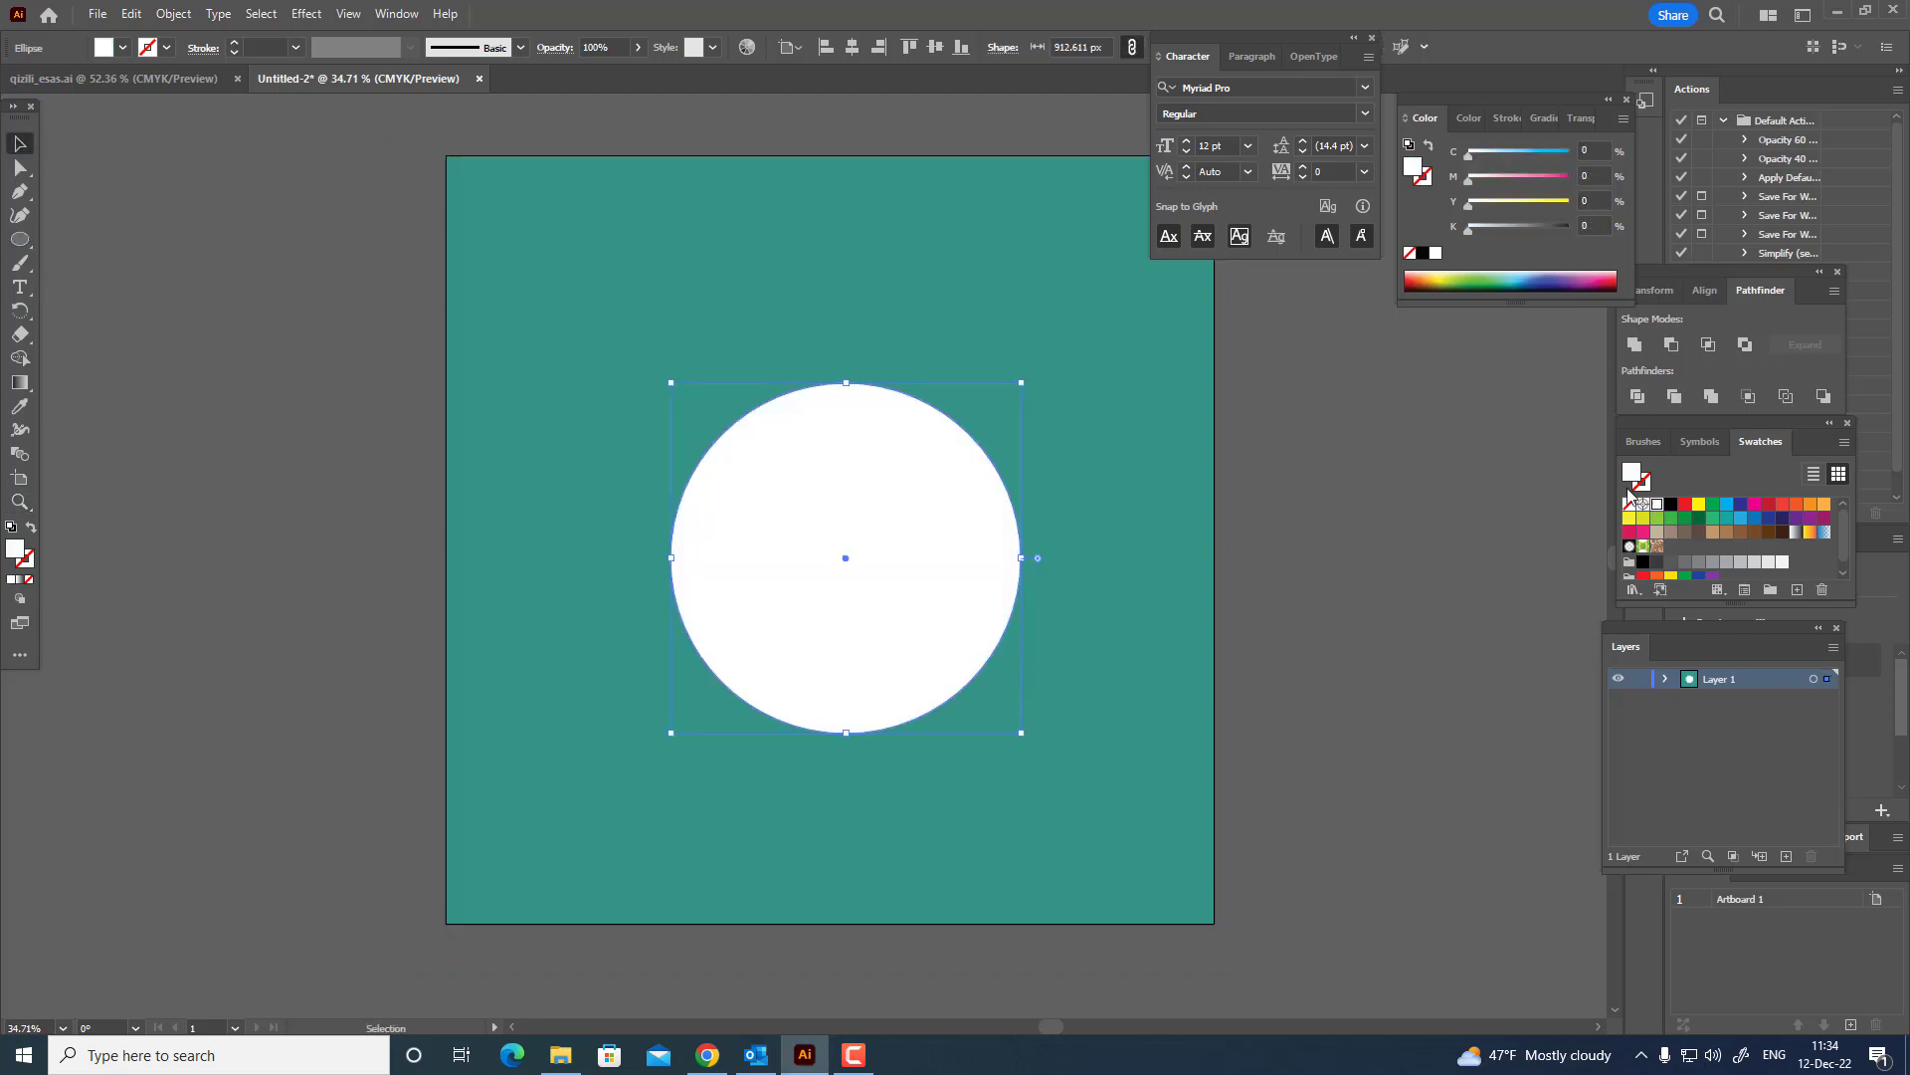
# Align the white circle to the horizontal and vertical centre of the artboard.
pyautogui.click(853, 49)
pyautogui.click(938, 52)
pyautogui.click(1326, 589)
pyautogui.scroll(1, 1326, 617)
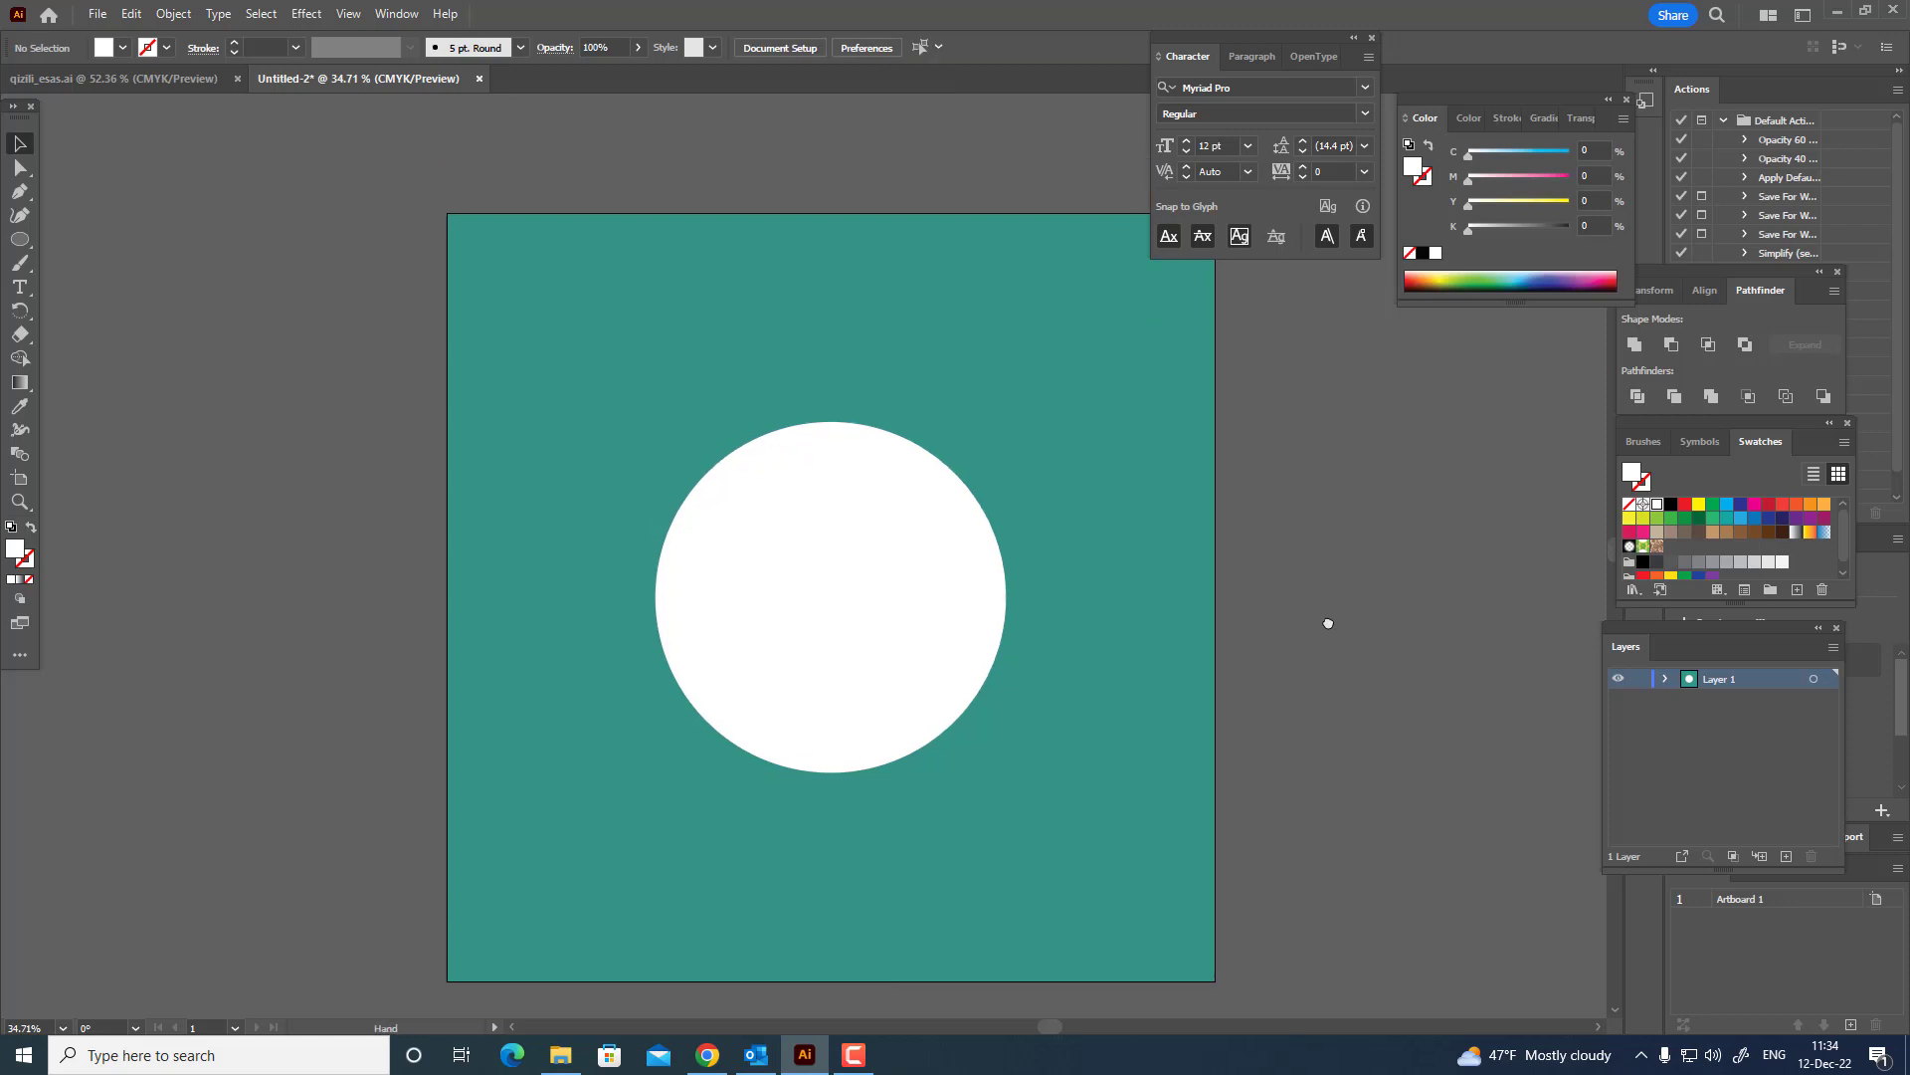
# Duplicate the white circle in place to add two concentric copies, scaled to about 700 px and 495 px.
pyautogui.click(808, 680)
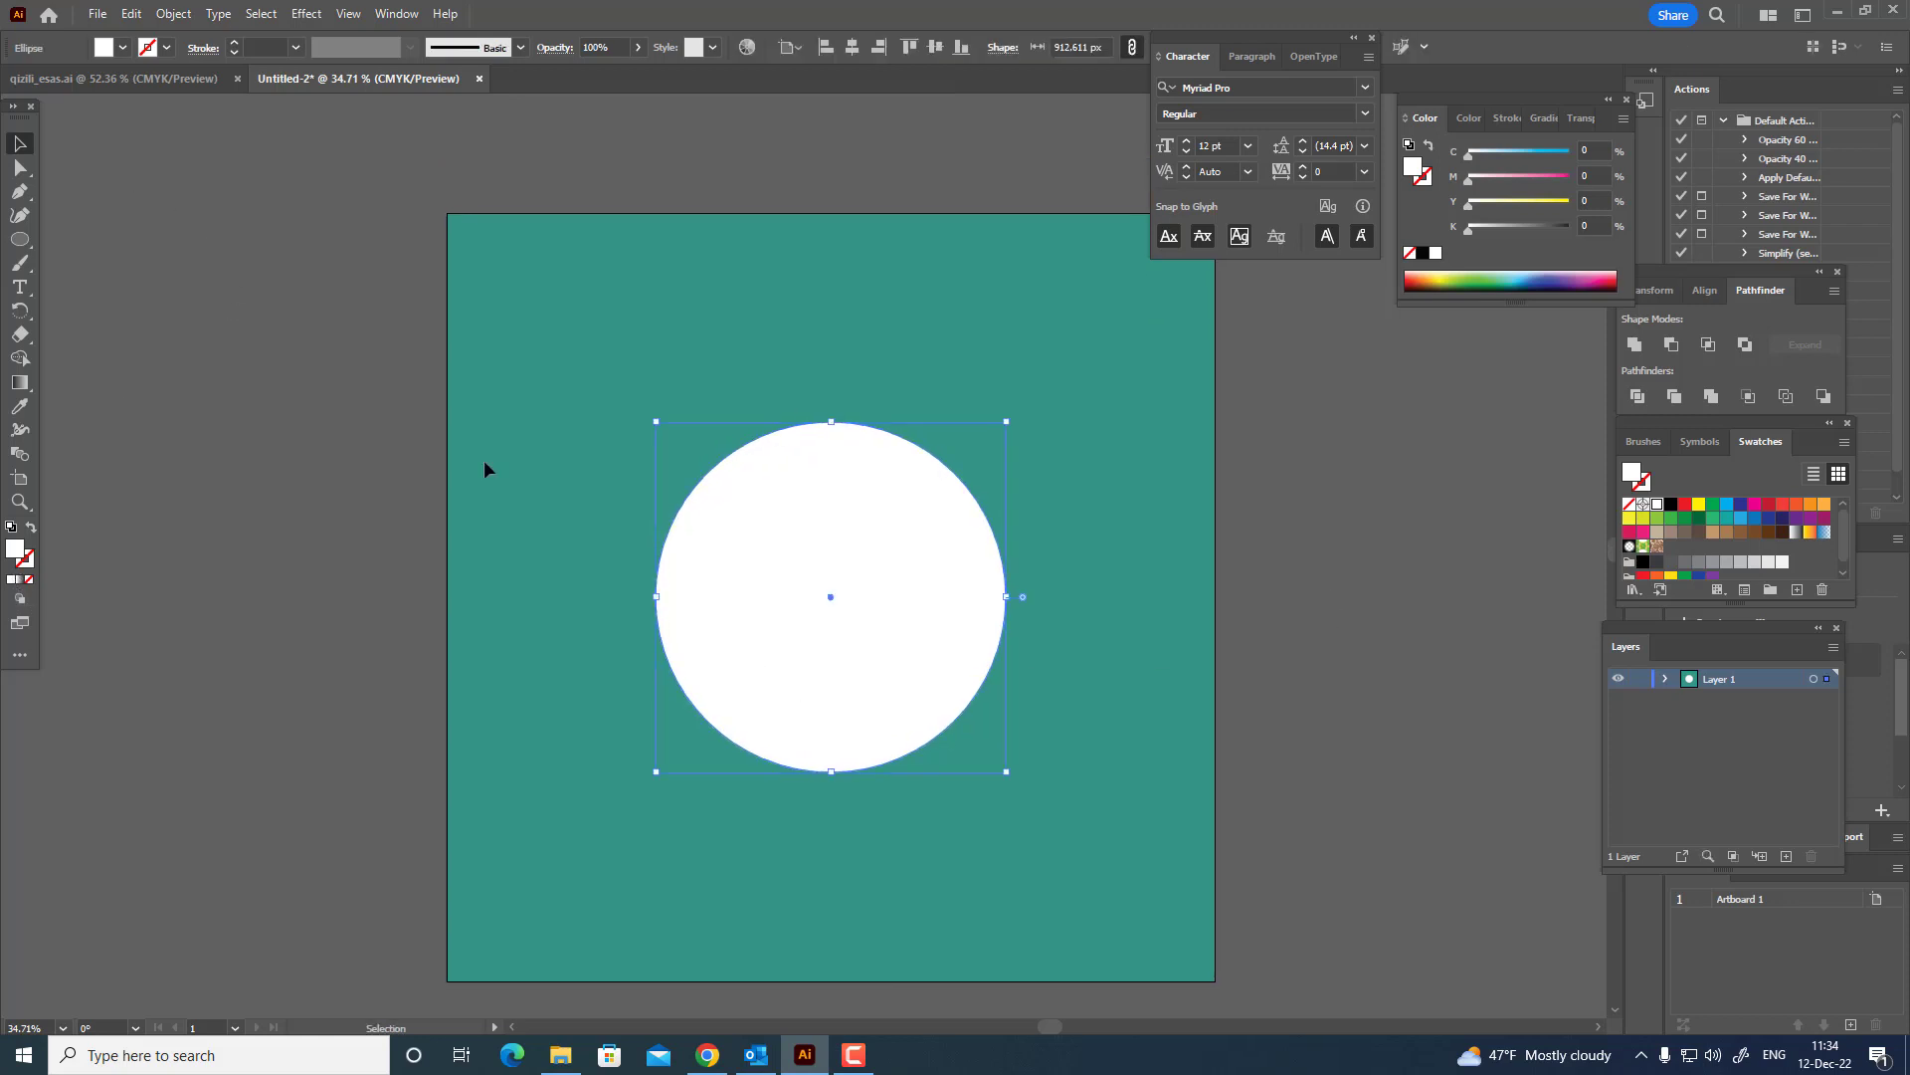
pyautogui.press('z')
pyautogui.moveTo(952, 606); pyautogui.dragTo(962, 613)
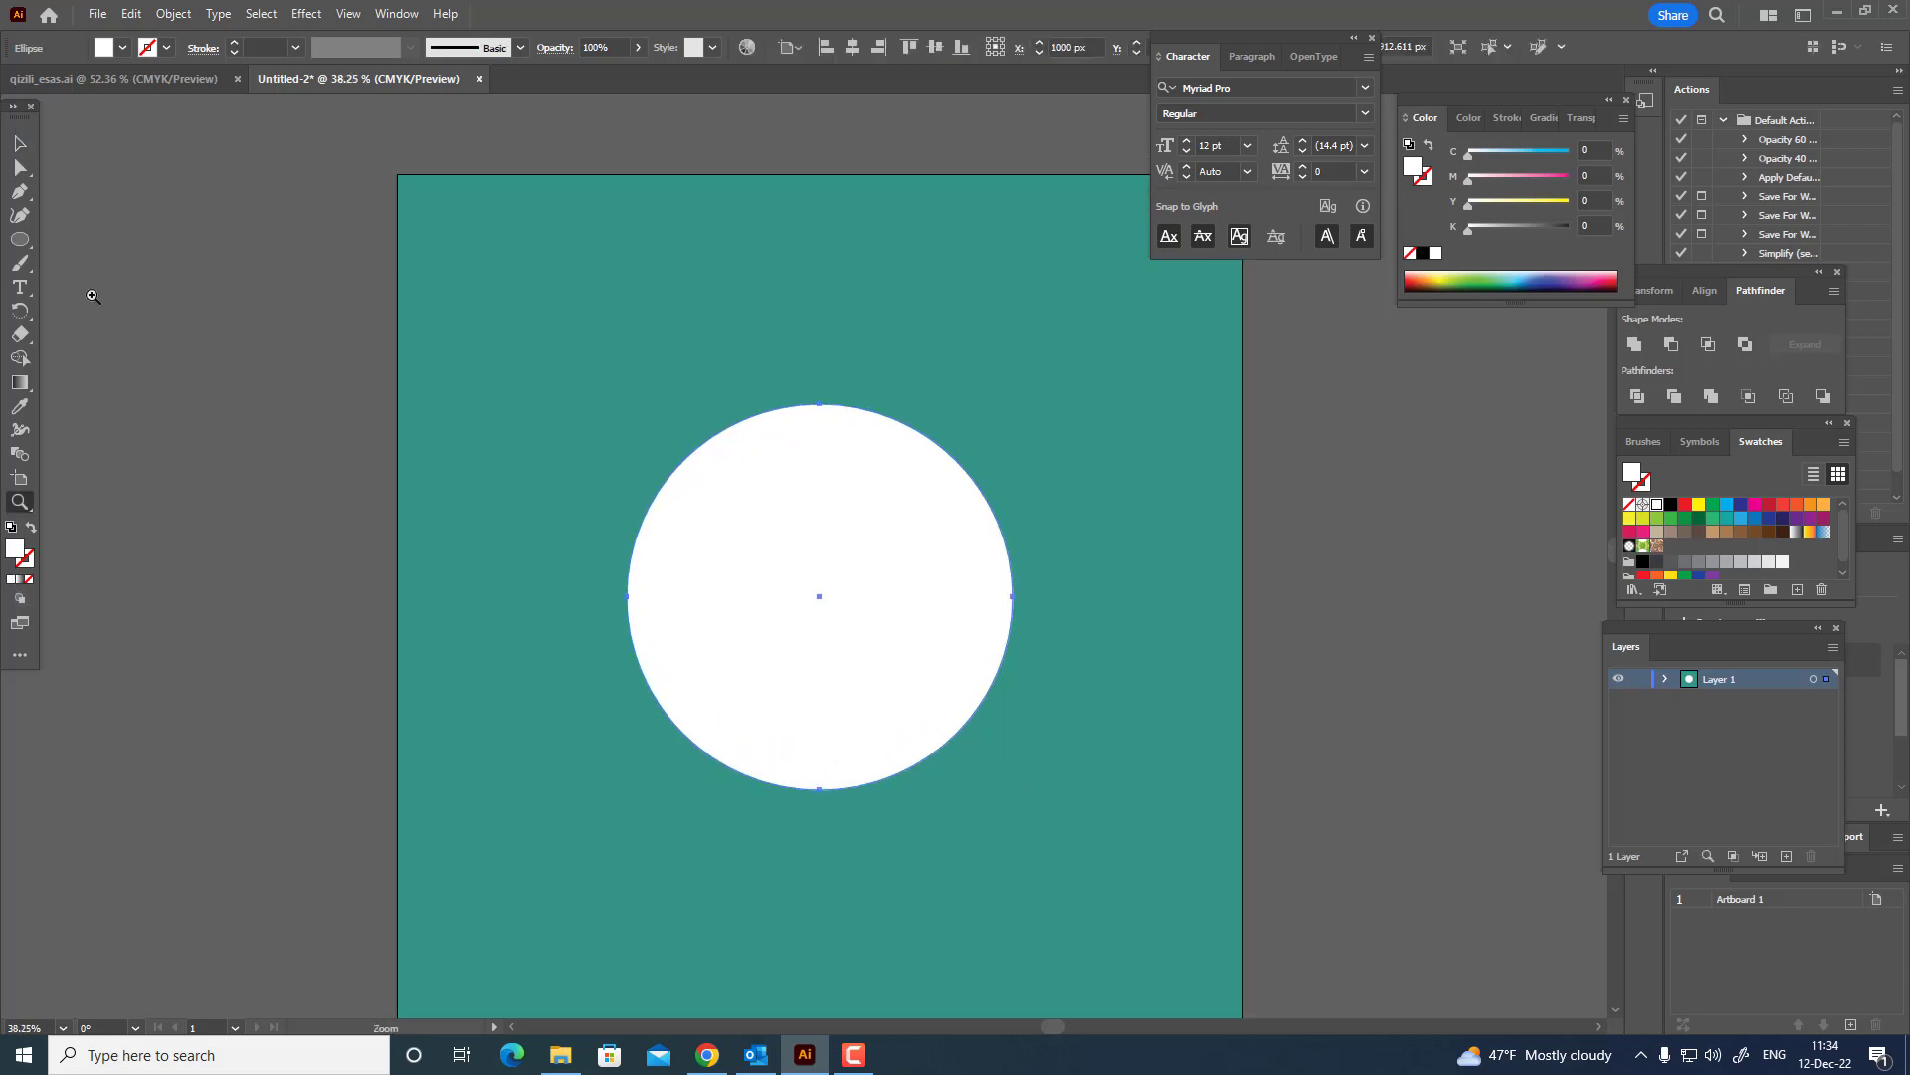
pyautogui.click(17, 148)
pyautogui.click(130, 14)
pyautogui.click(130, 14)
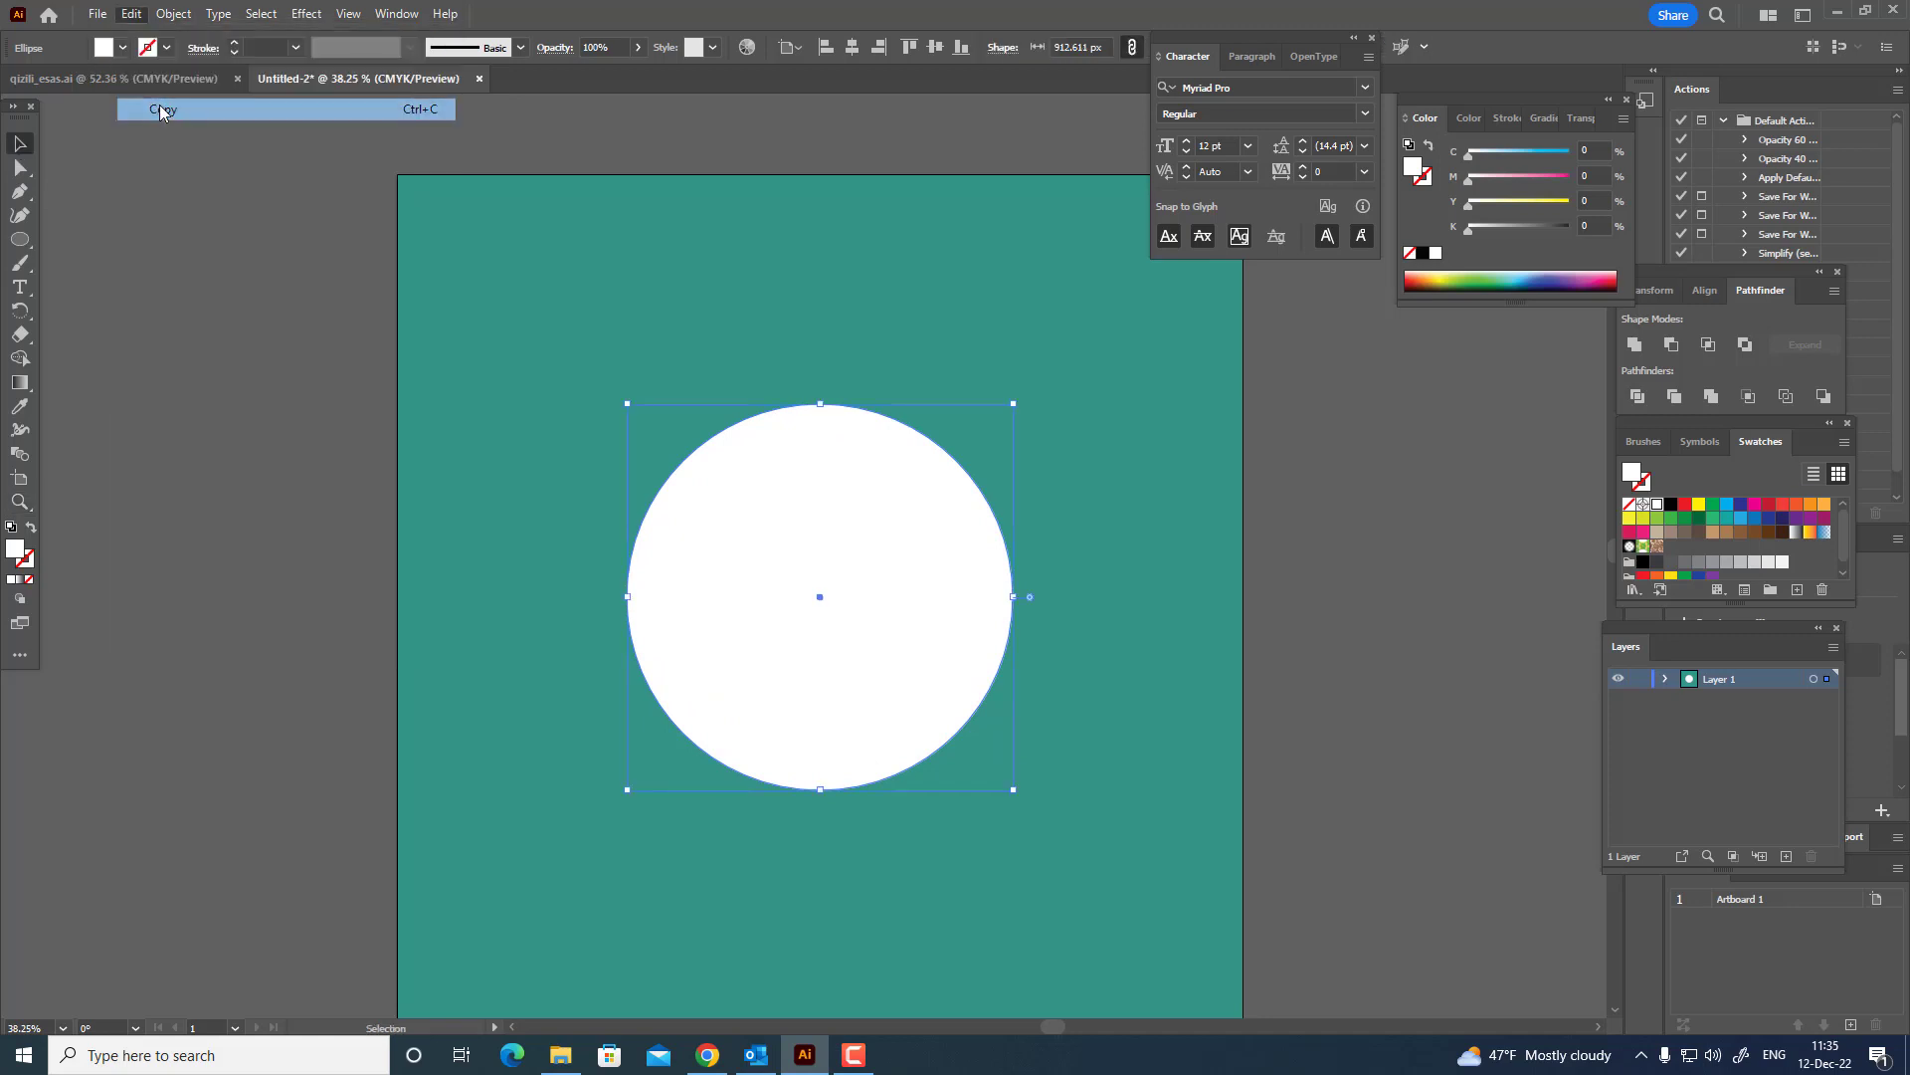
pyautogui.click(130, 14)
pyautogui.click(190, 154)
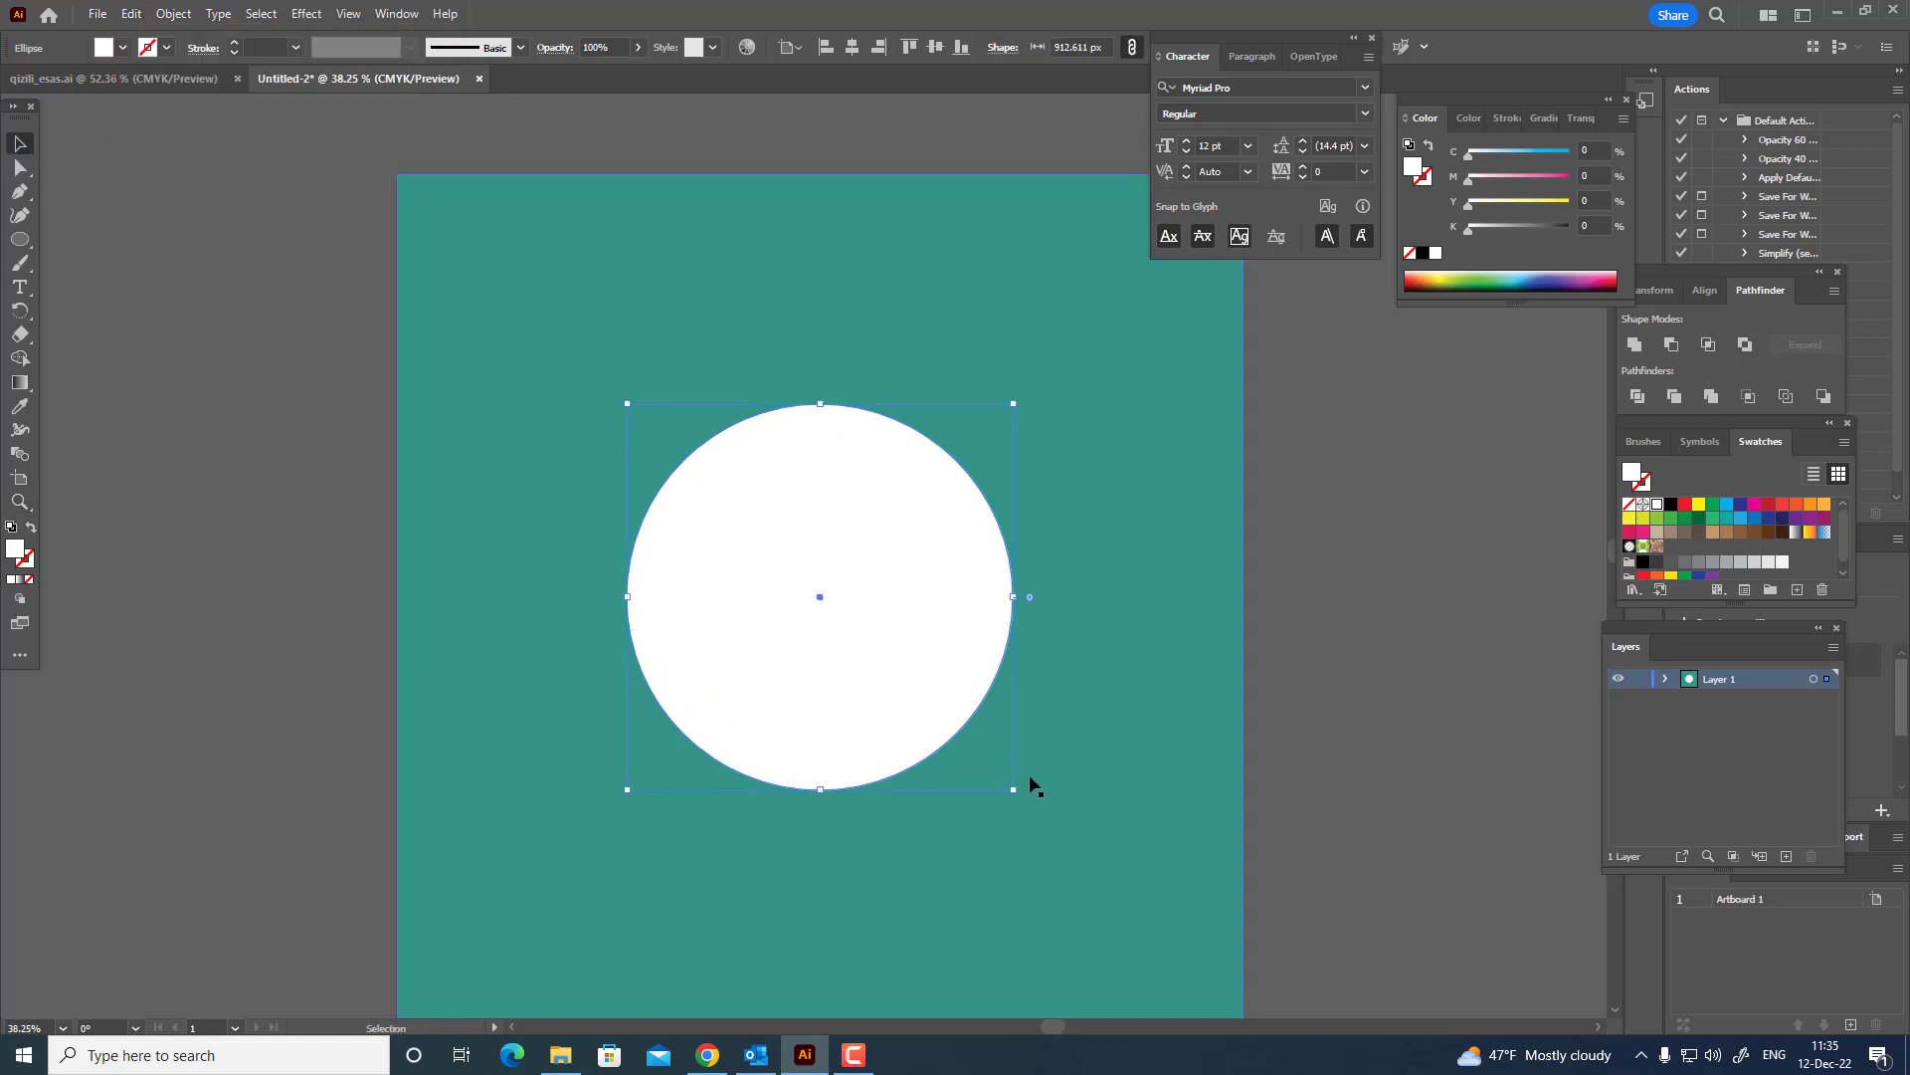
pyautogui.moveTo(1012, 791); pyautogui.dragTo(924, 704)
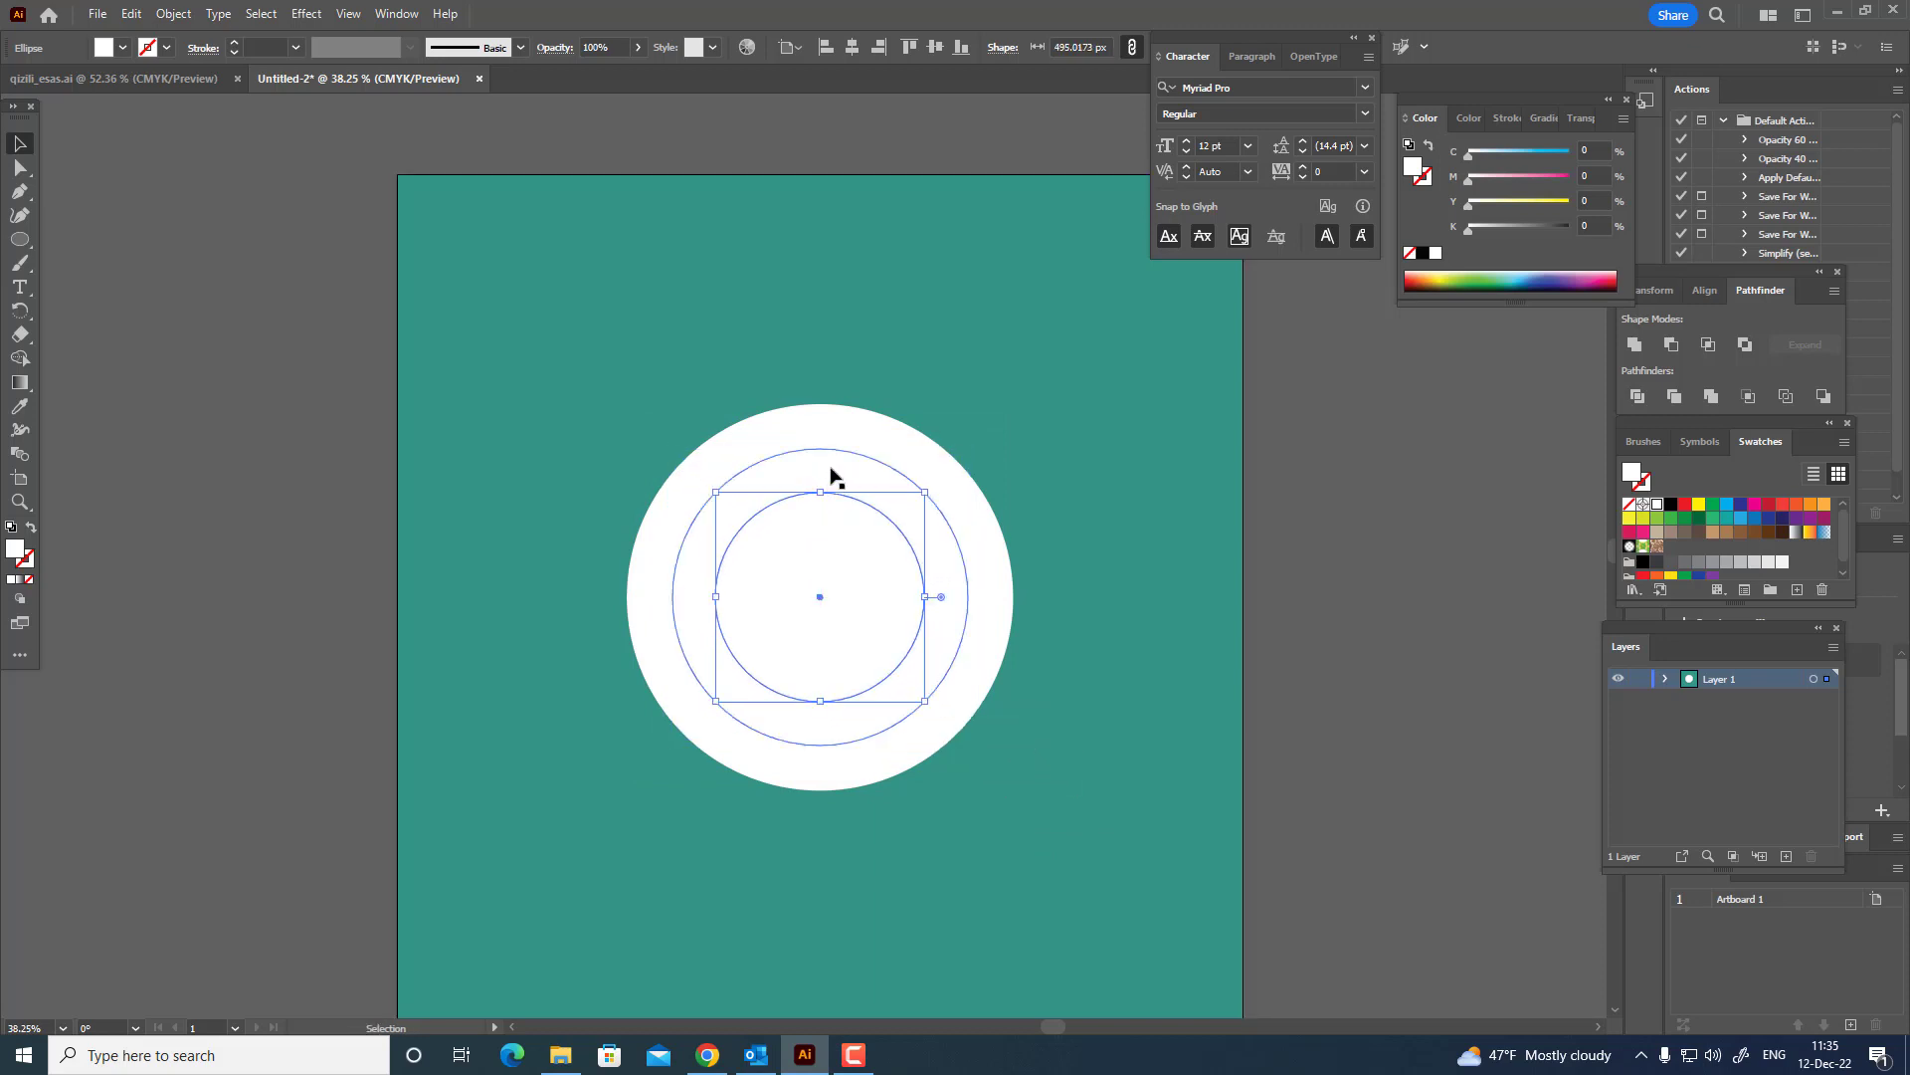
# Fill the inner circle light orange, the middle circle orange and the outer circle red-orange from the swatches.
pyautogui.click(833, 473)
pyautogui.click(826, 545)
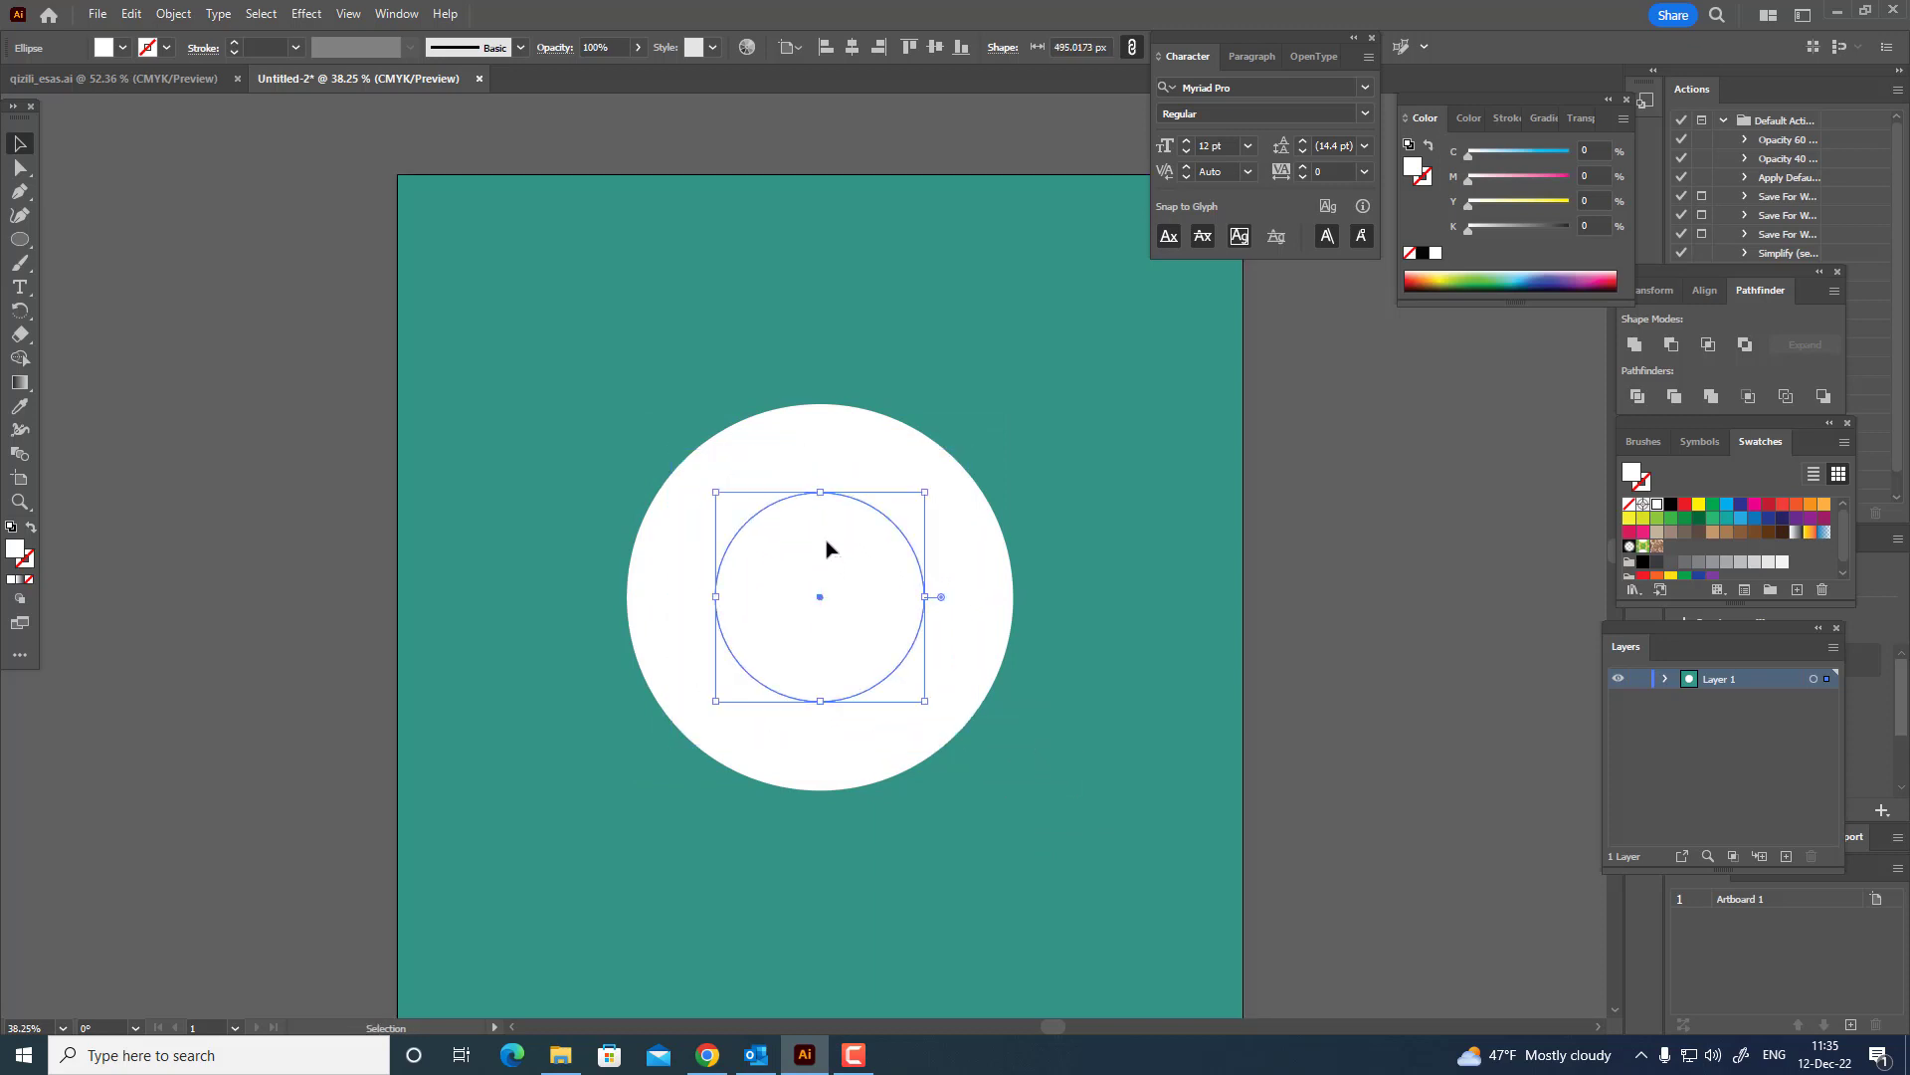
pyautogui.click(1825, 504)
pyautogui.click(887, 471)
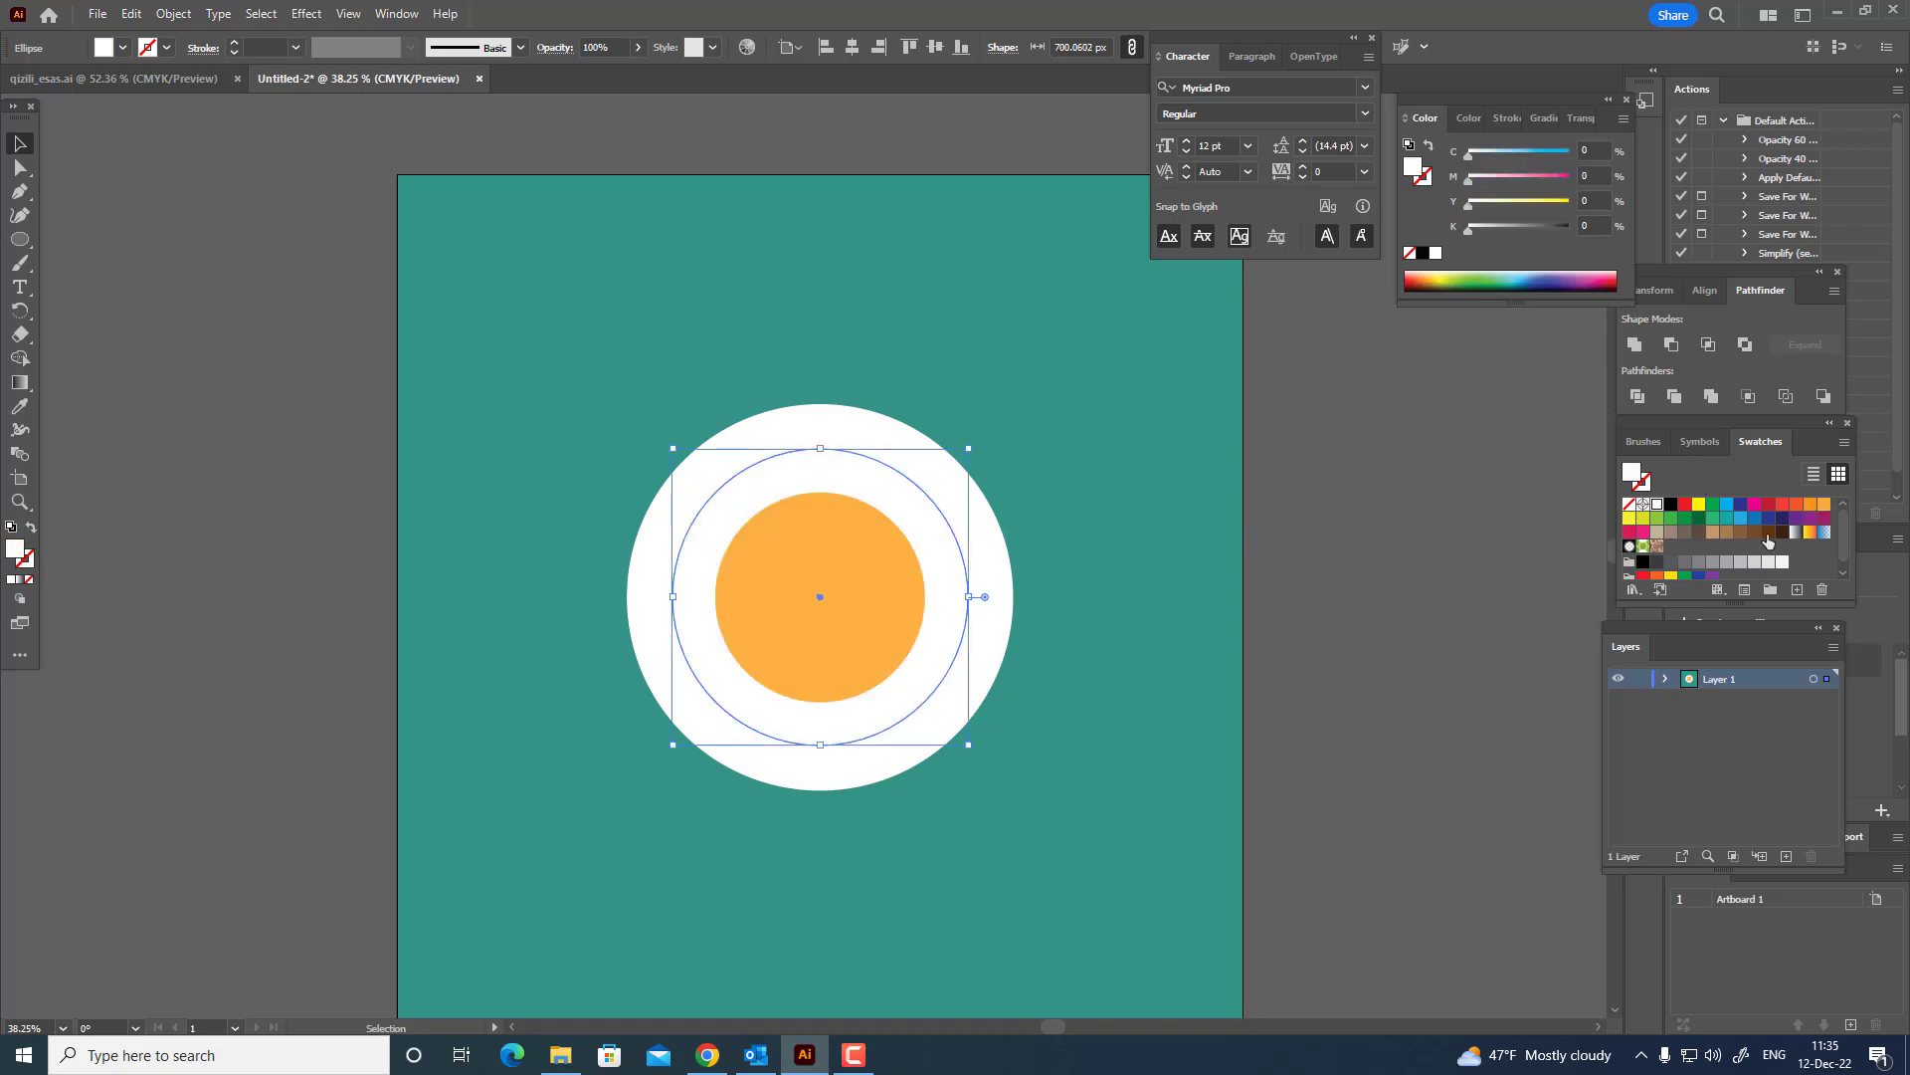
pyautogui.click(1813, 505)
pyautogui.click(882, 438)
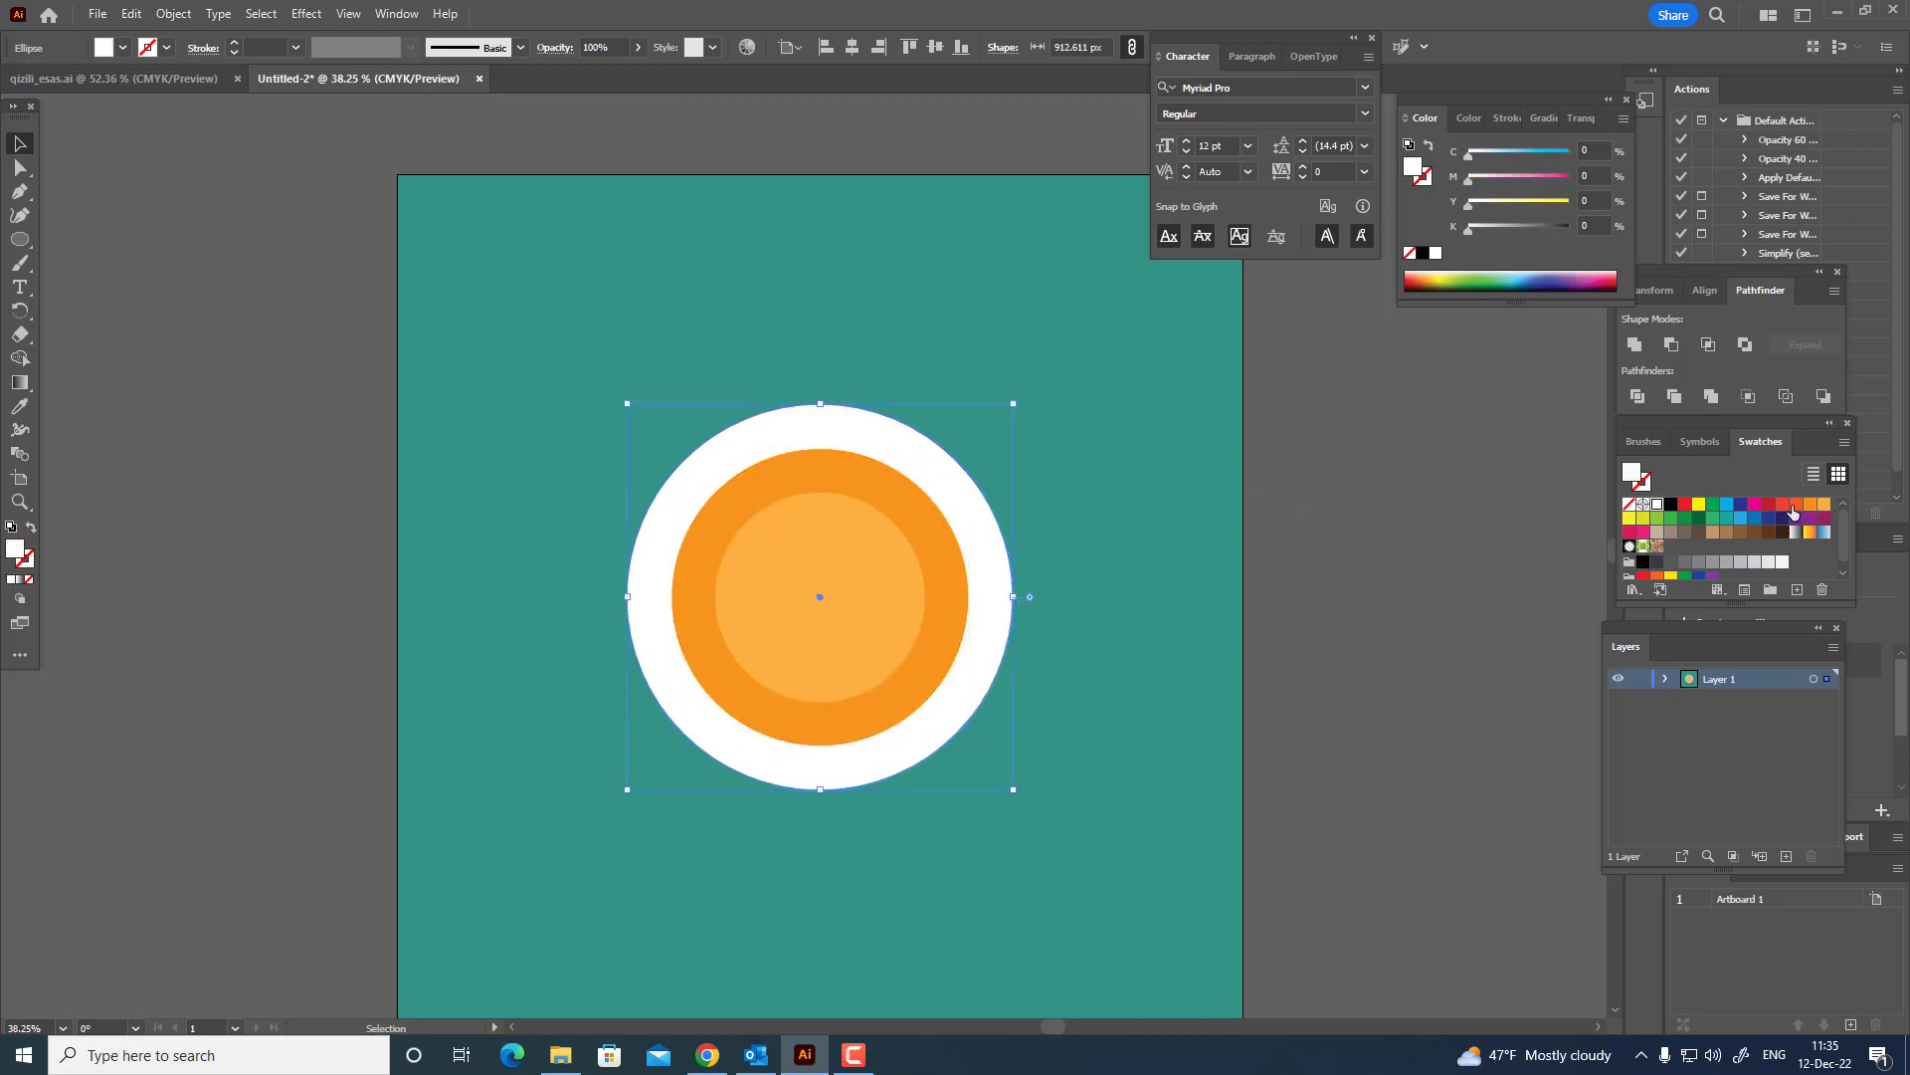
pyautogui.click(1795, 506)
# Paste a copy of the innermost circle in front and scale it from its centre to about 301 px.
pyautogui.scroll(-1, 861, 597)
pyautogui.scroll(2, 791, 610)
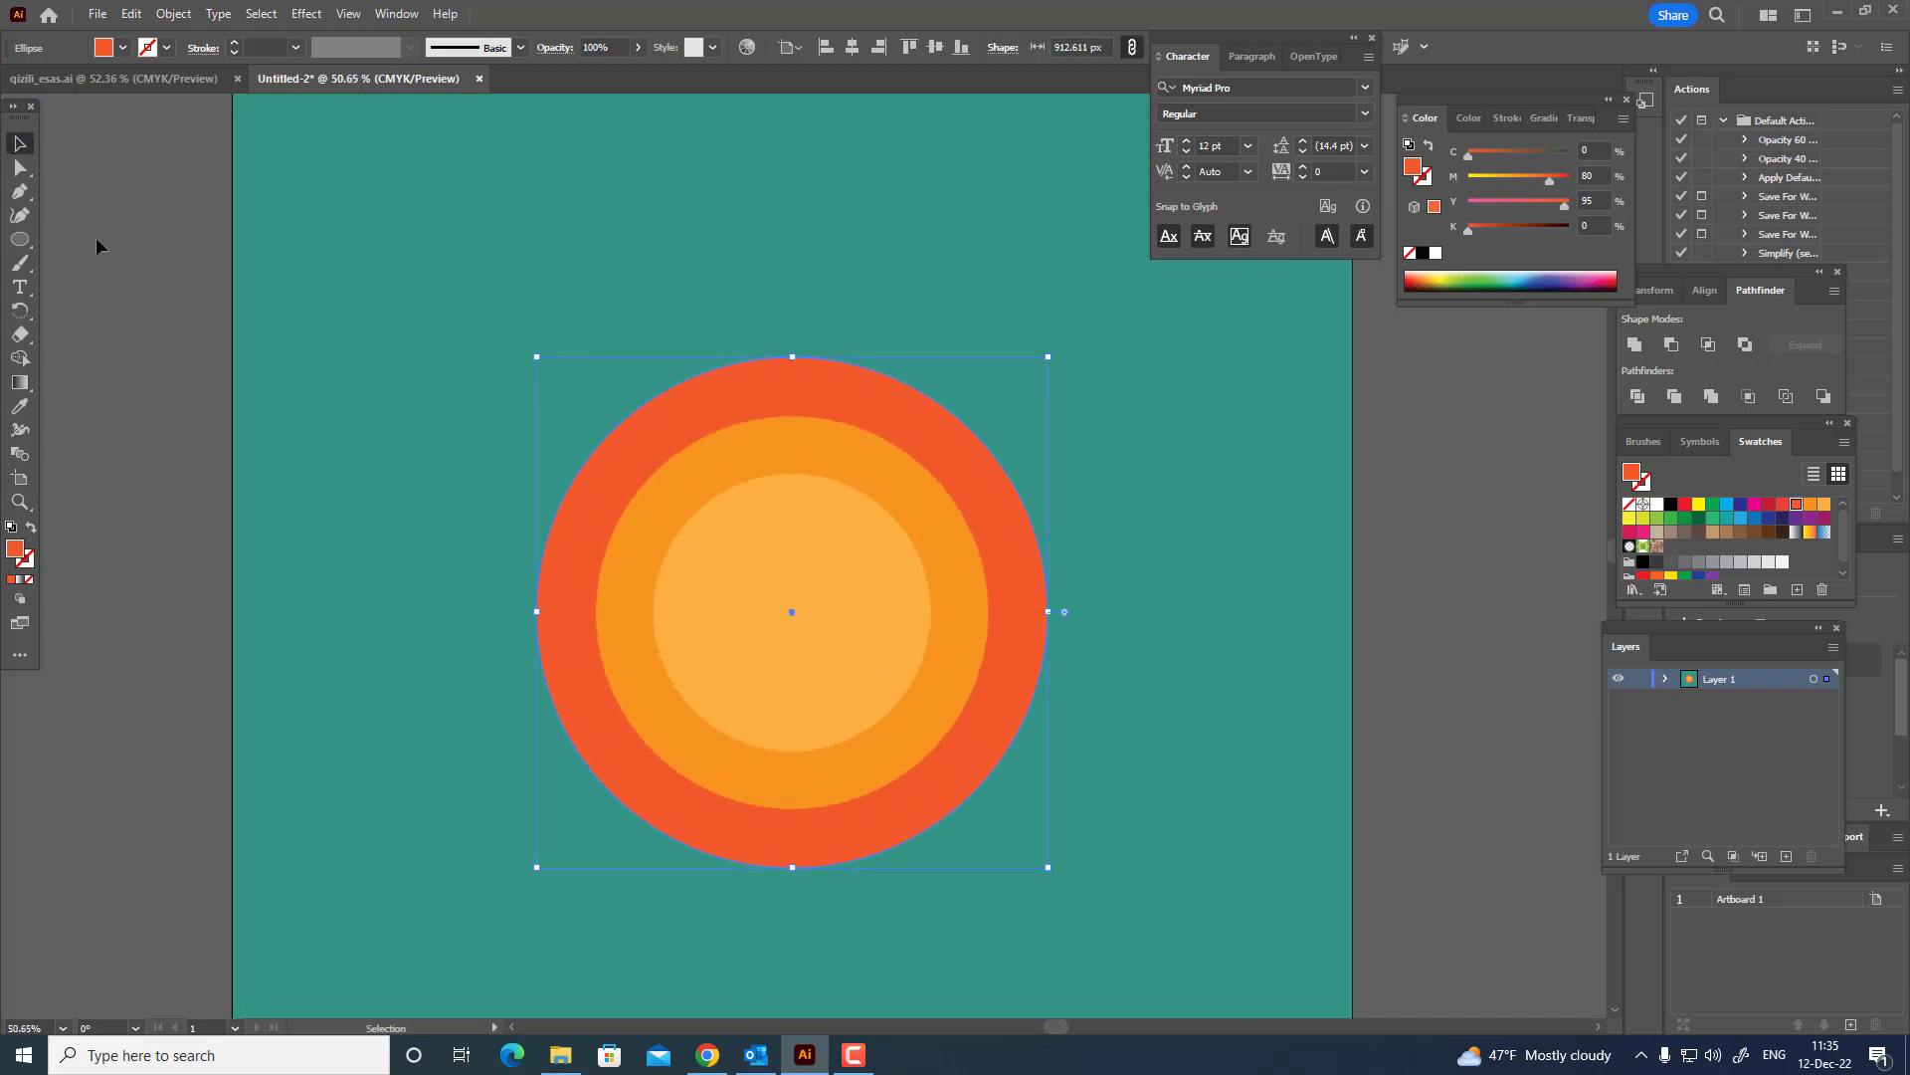
pyautogui.click(856, 647)
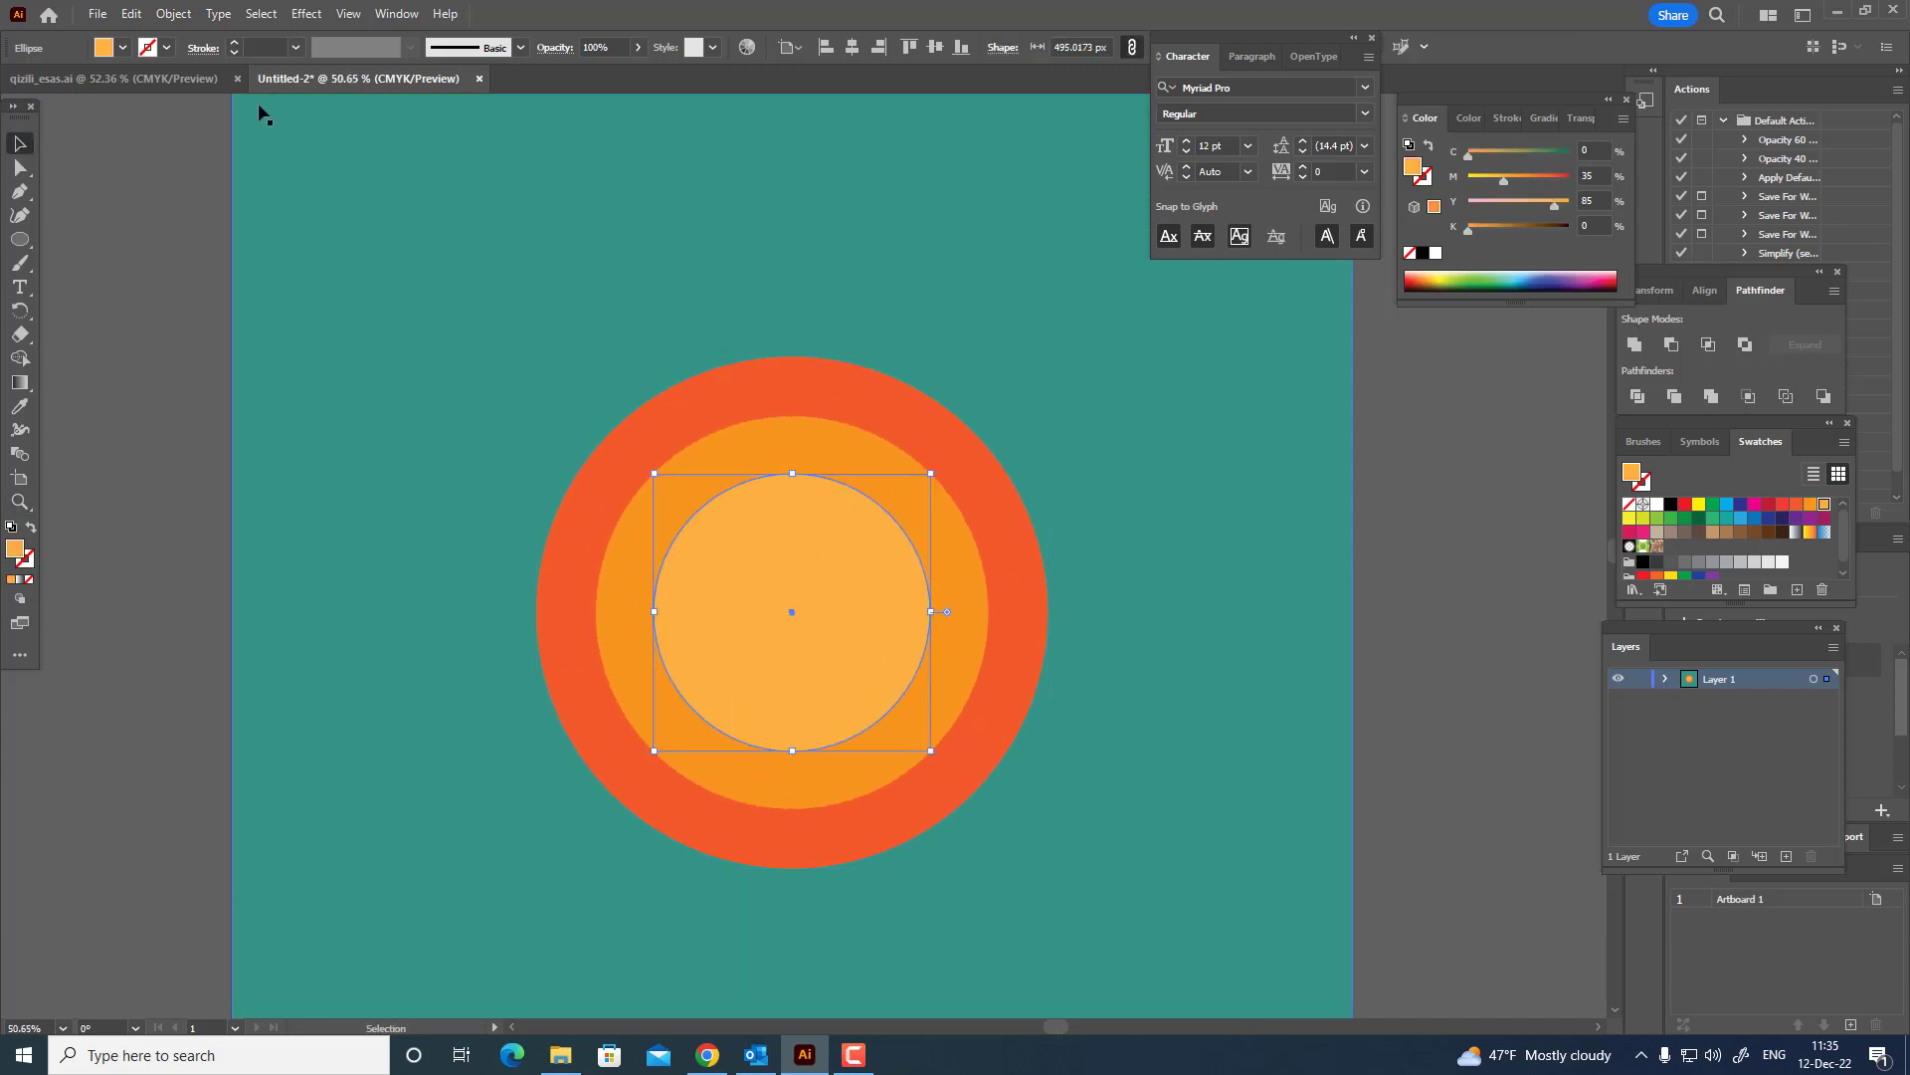
pyautogui.click(131, 14)
pyautogui.click(163, 109)
pyautogui.click(130, 14)
pyautogui.click(228, 154)
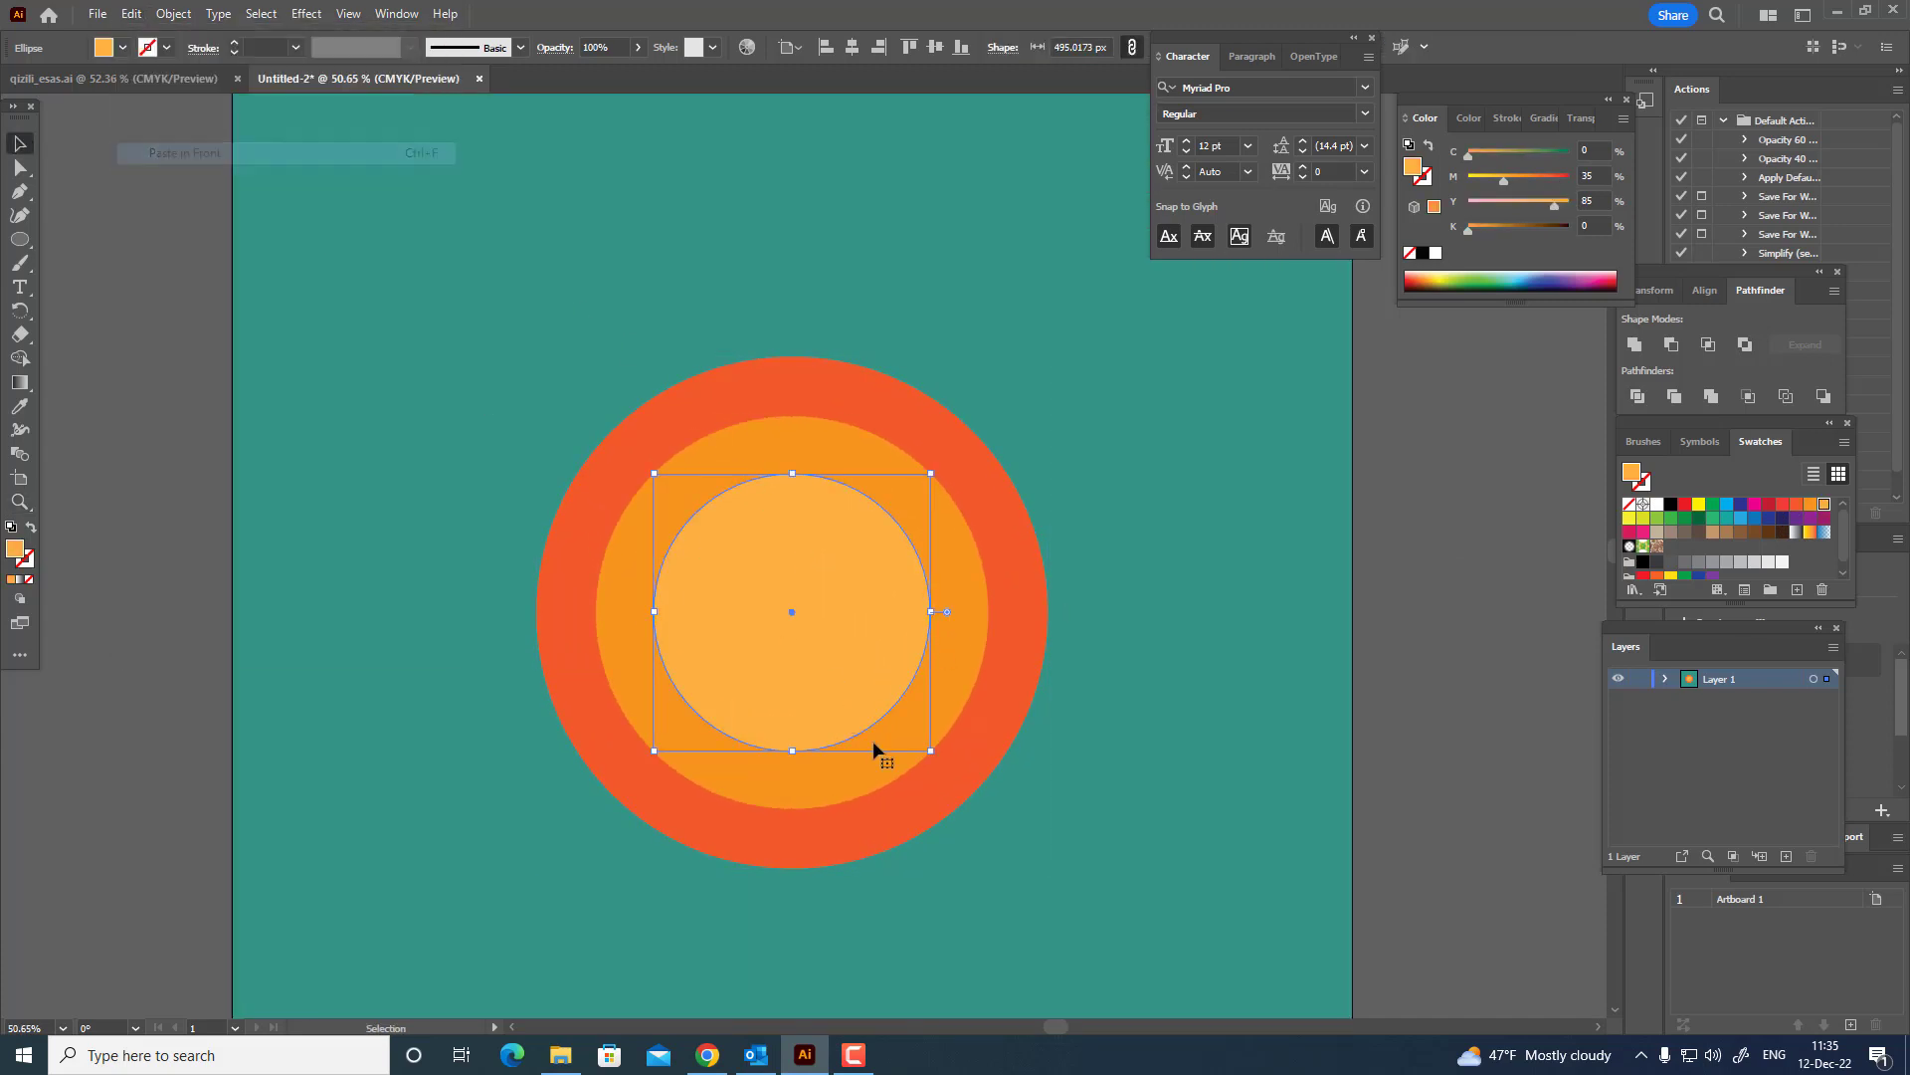
pyautogui.moveTo(932, 750); pyautogui.dragTo(878, 700)
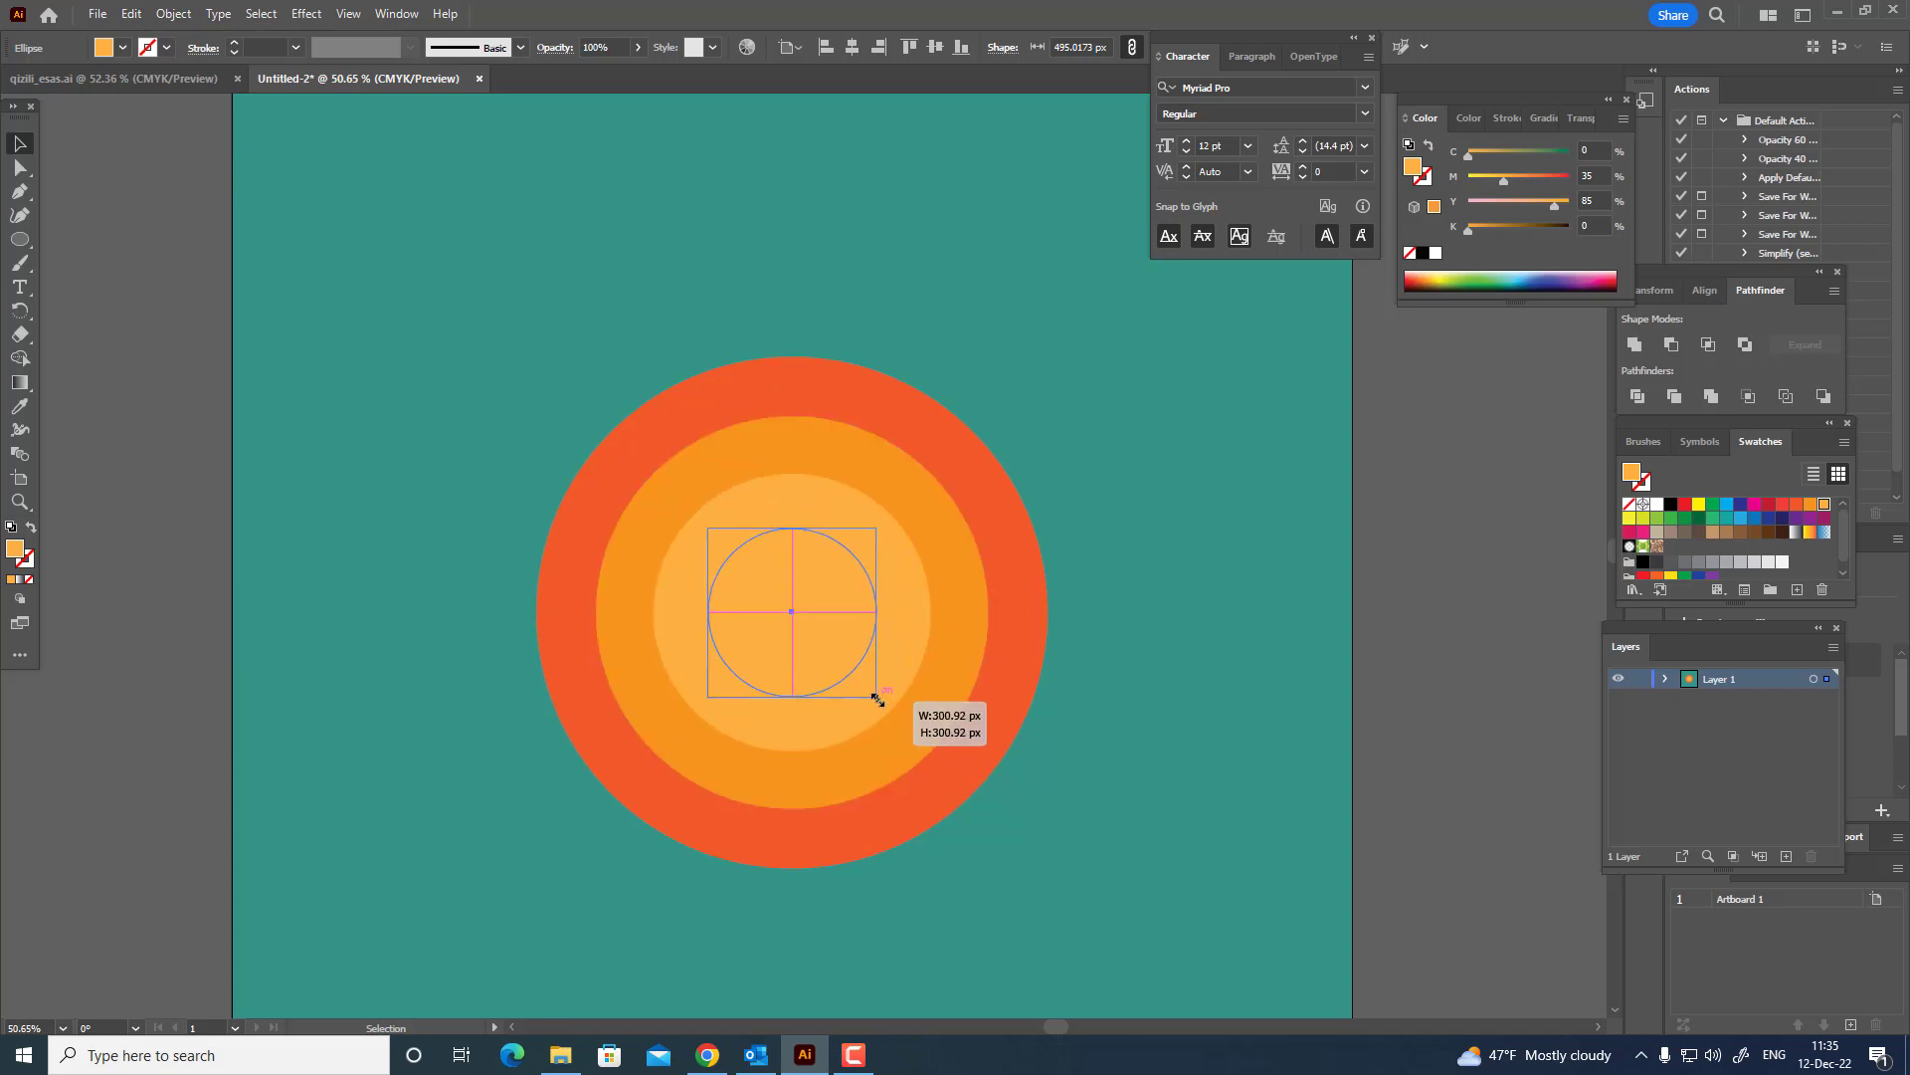
# Fill the smallest centre circle with the yellow swatch (C 5, M 0, Y 90, K 0).
pyautogui.press('z')
pyautogui.moveTo(792, 535); pyautogui.dragTo(871, 492)
pyautogui.click(1628, 519)
pyautogui.press('v')
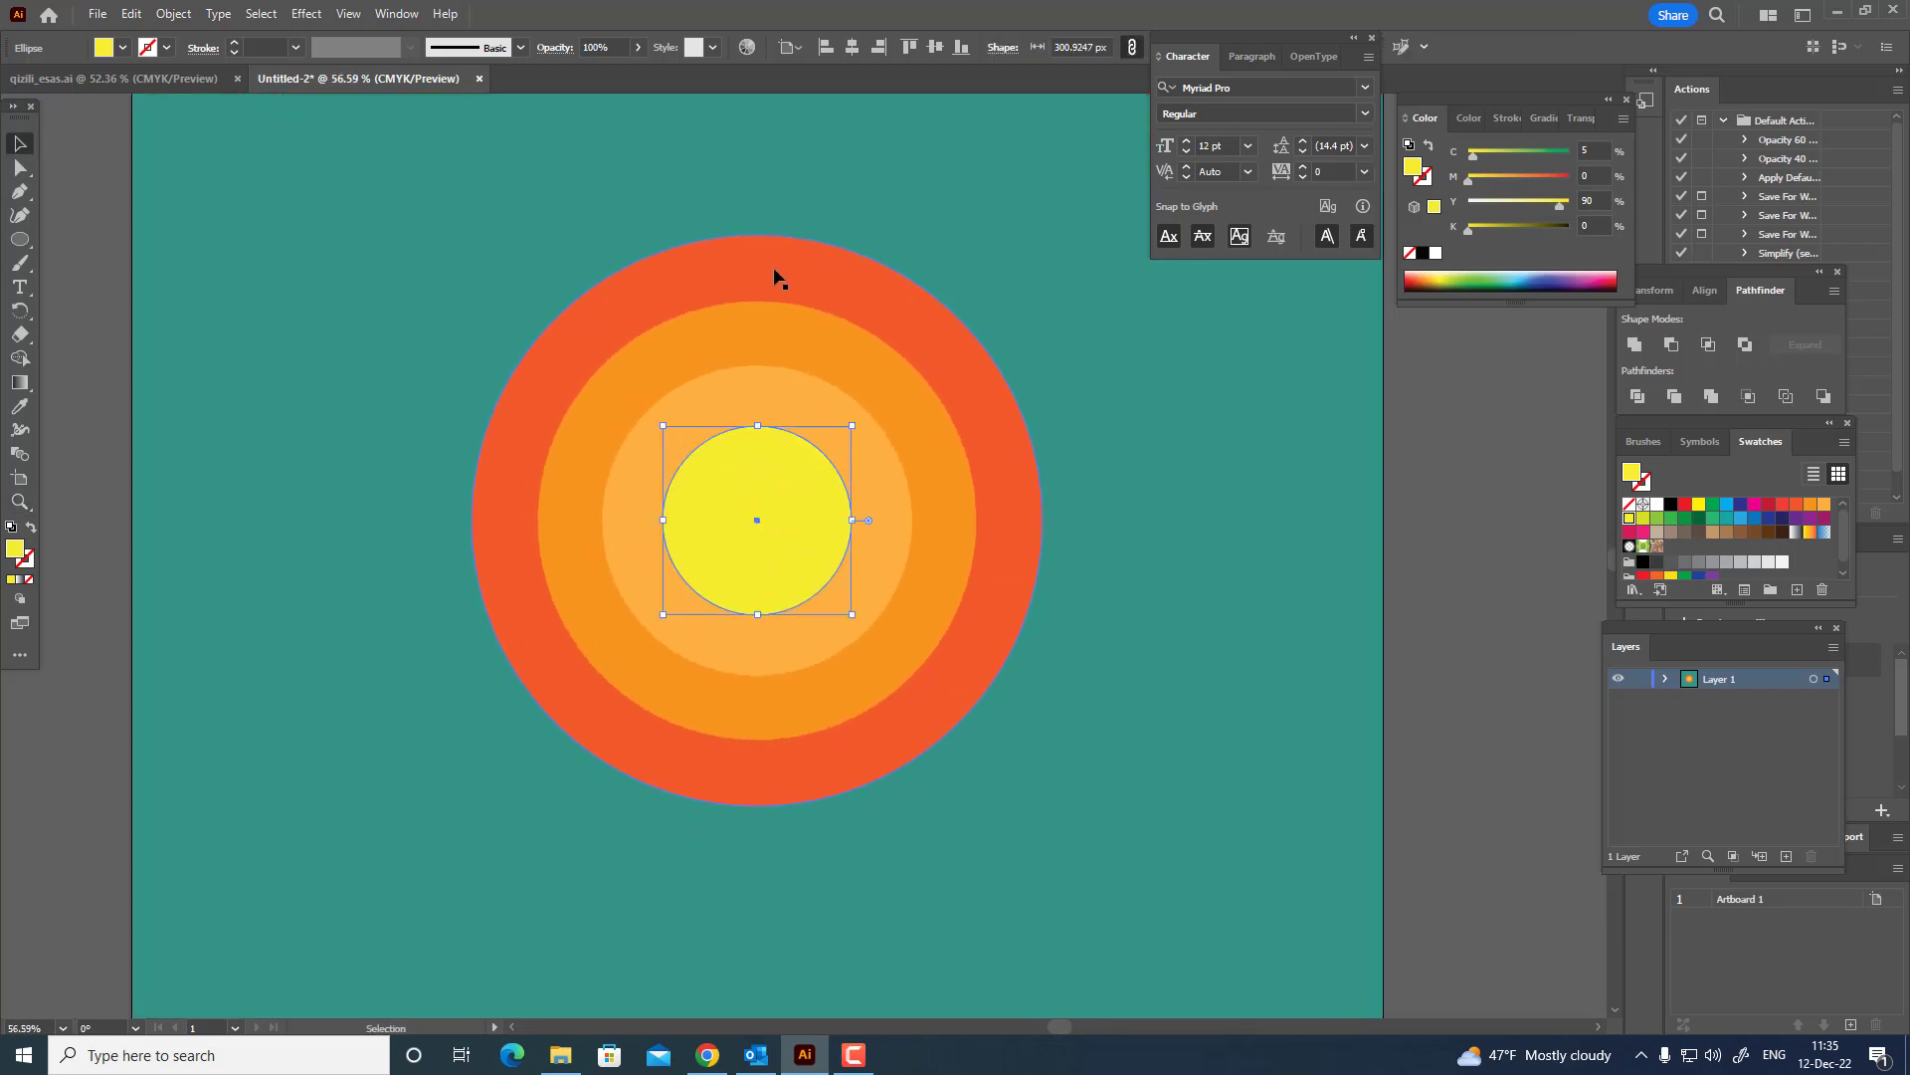
# Paste a copy of the outer red-orange circle in place, bring it to the front and fill it white.
pyautogui.click(773, 277)
pyautogui.click(132, 14)
pyautogui.click(163, 109)
pyautogui.click(132, 14)
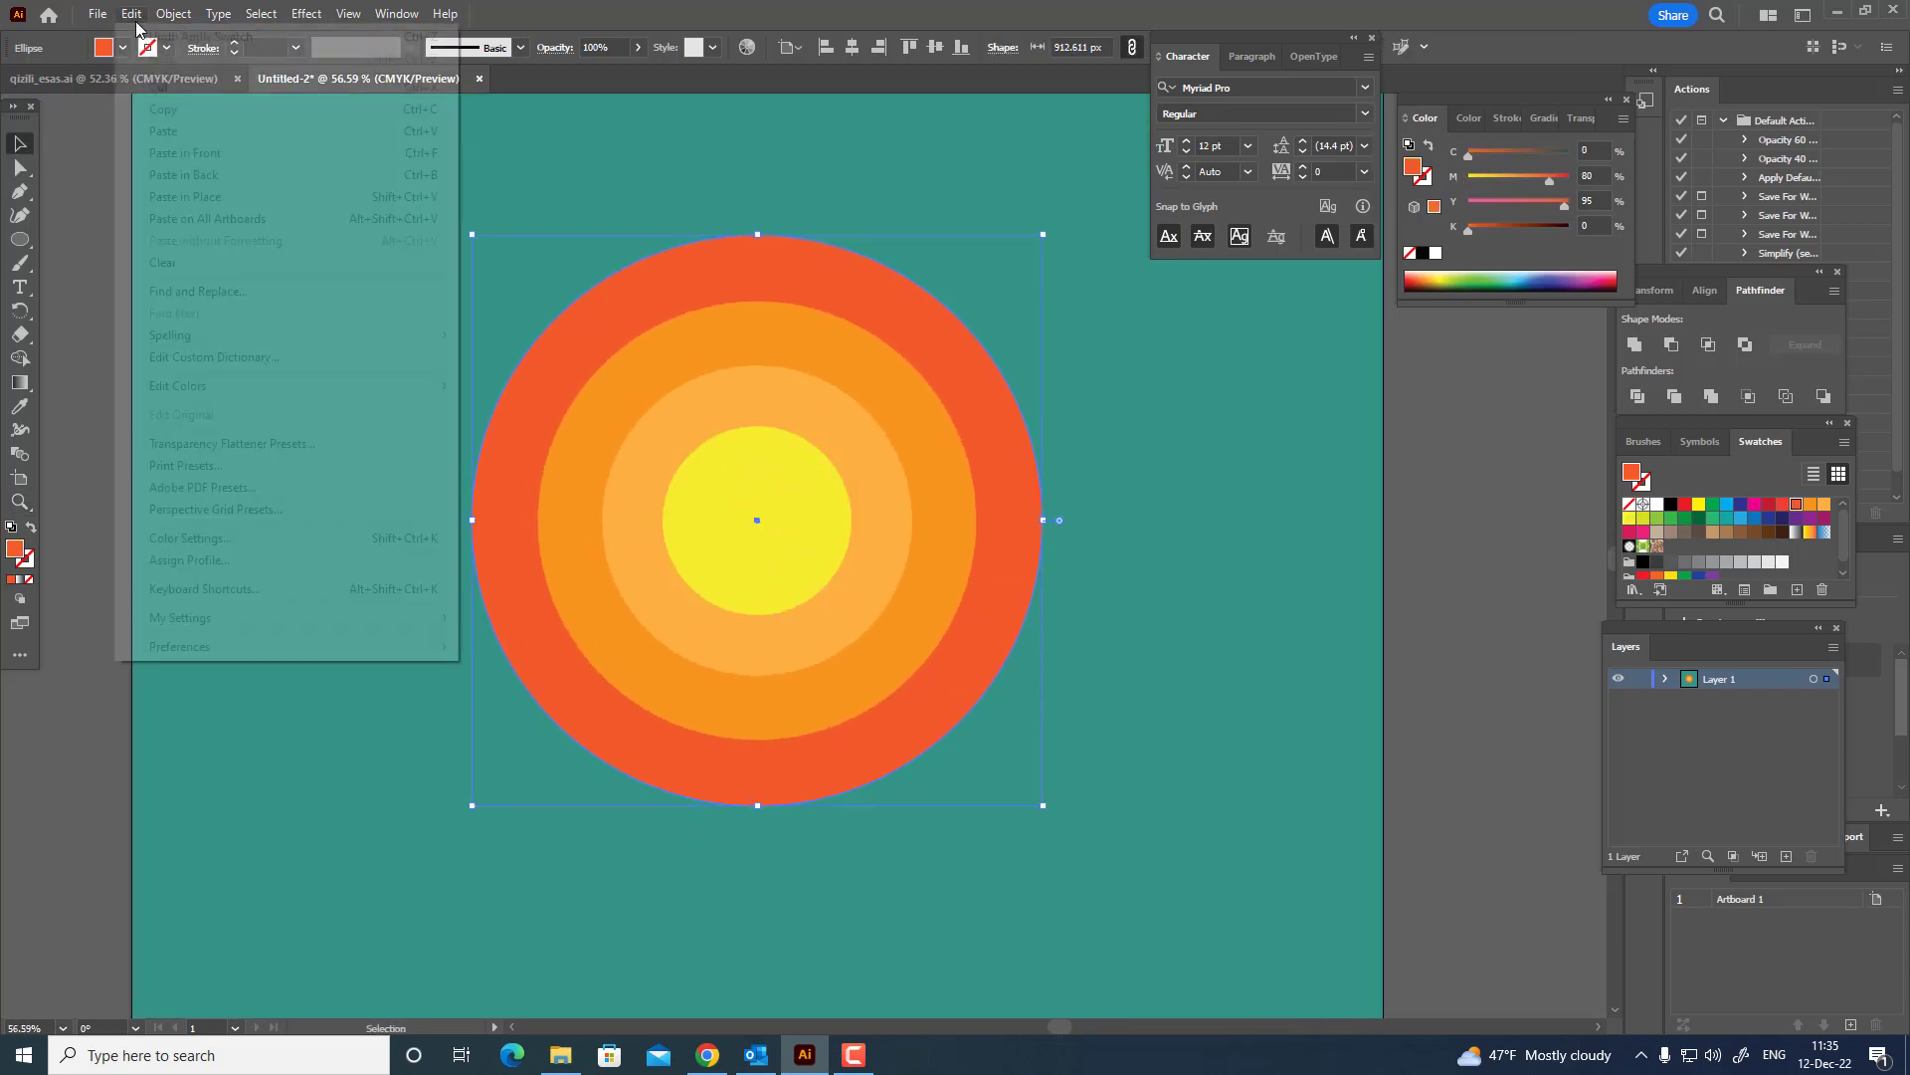
pyautogui.click(185, 152)
pyautogui.click(173, 14)
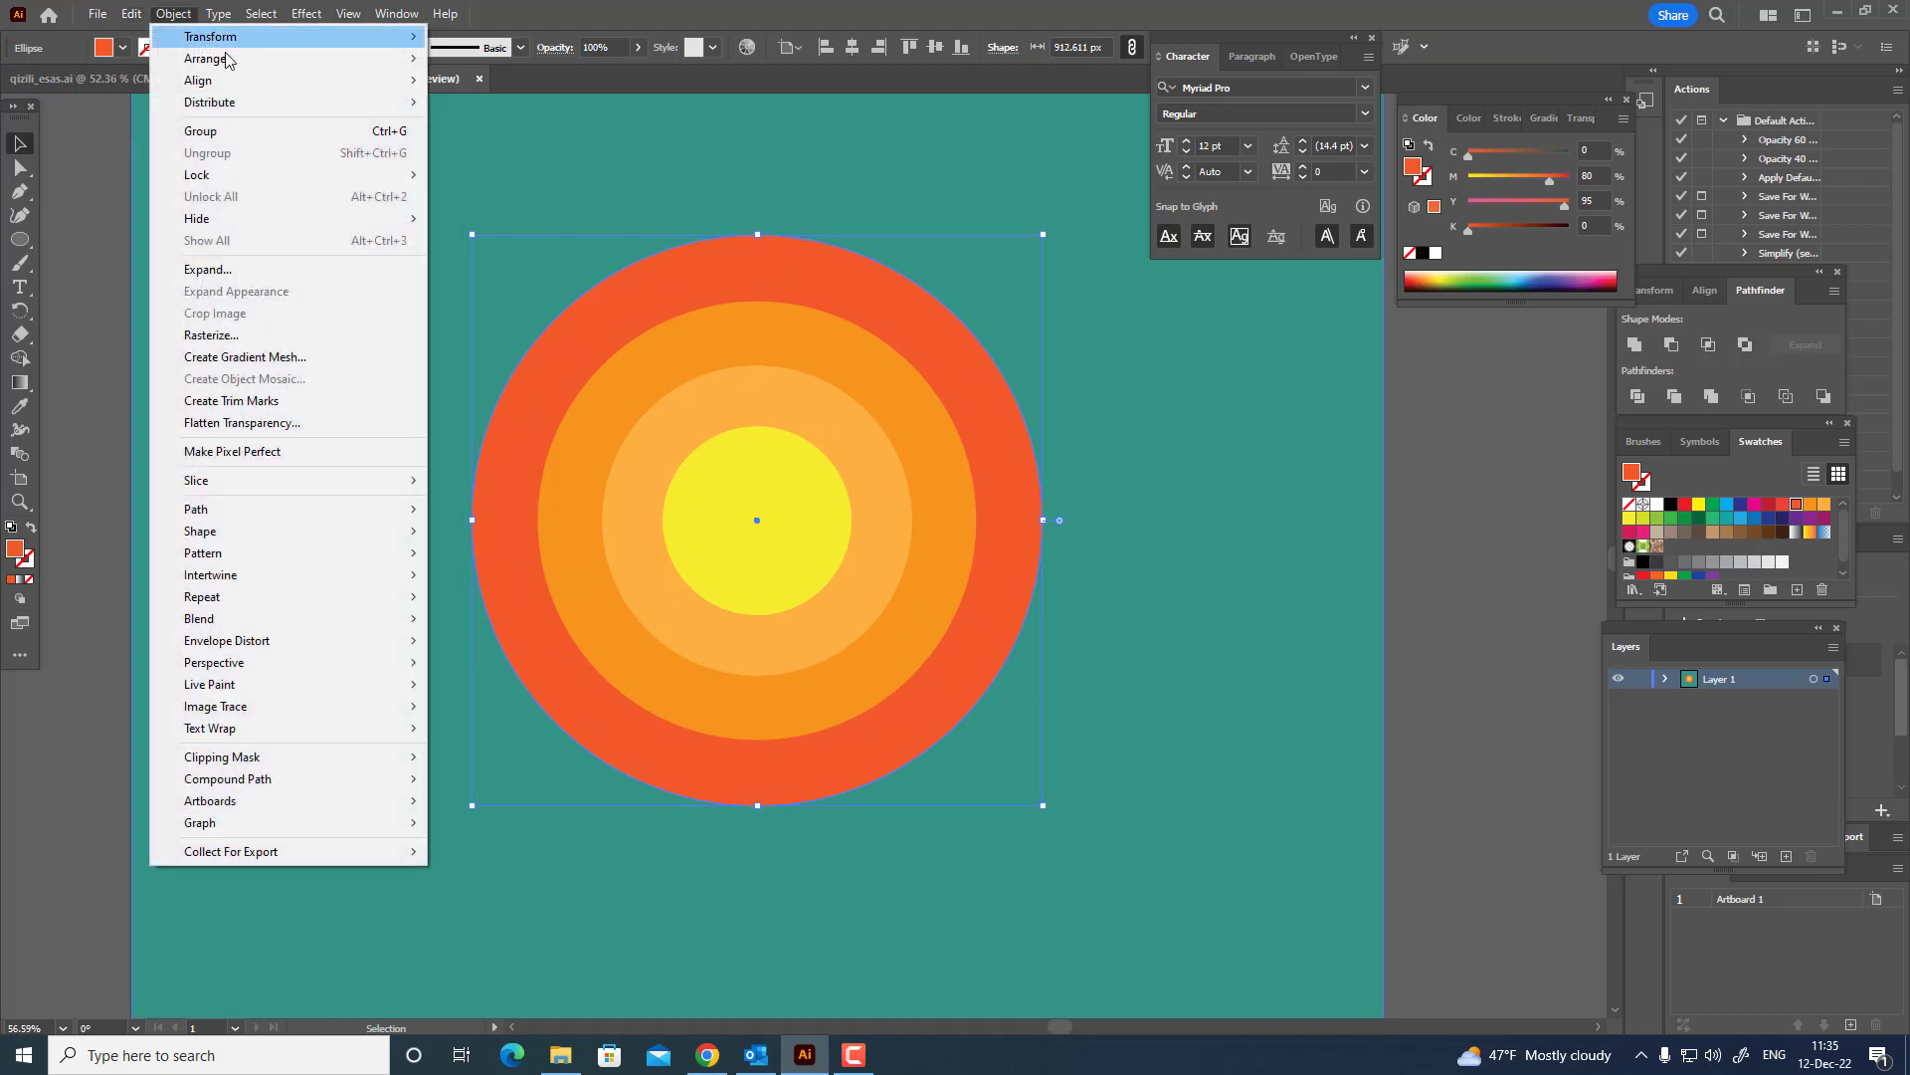
pyautogui.moveTo(230, 58)
pyautogui.click(495, 57)
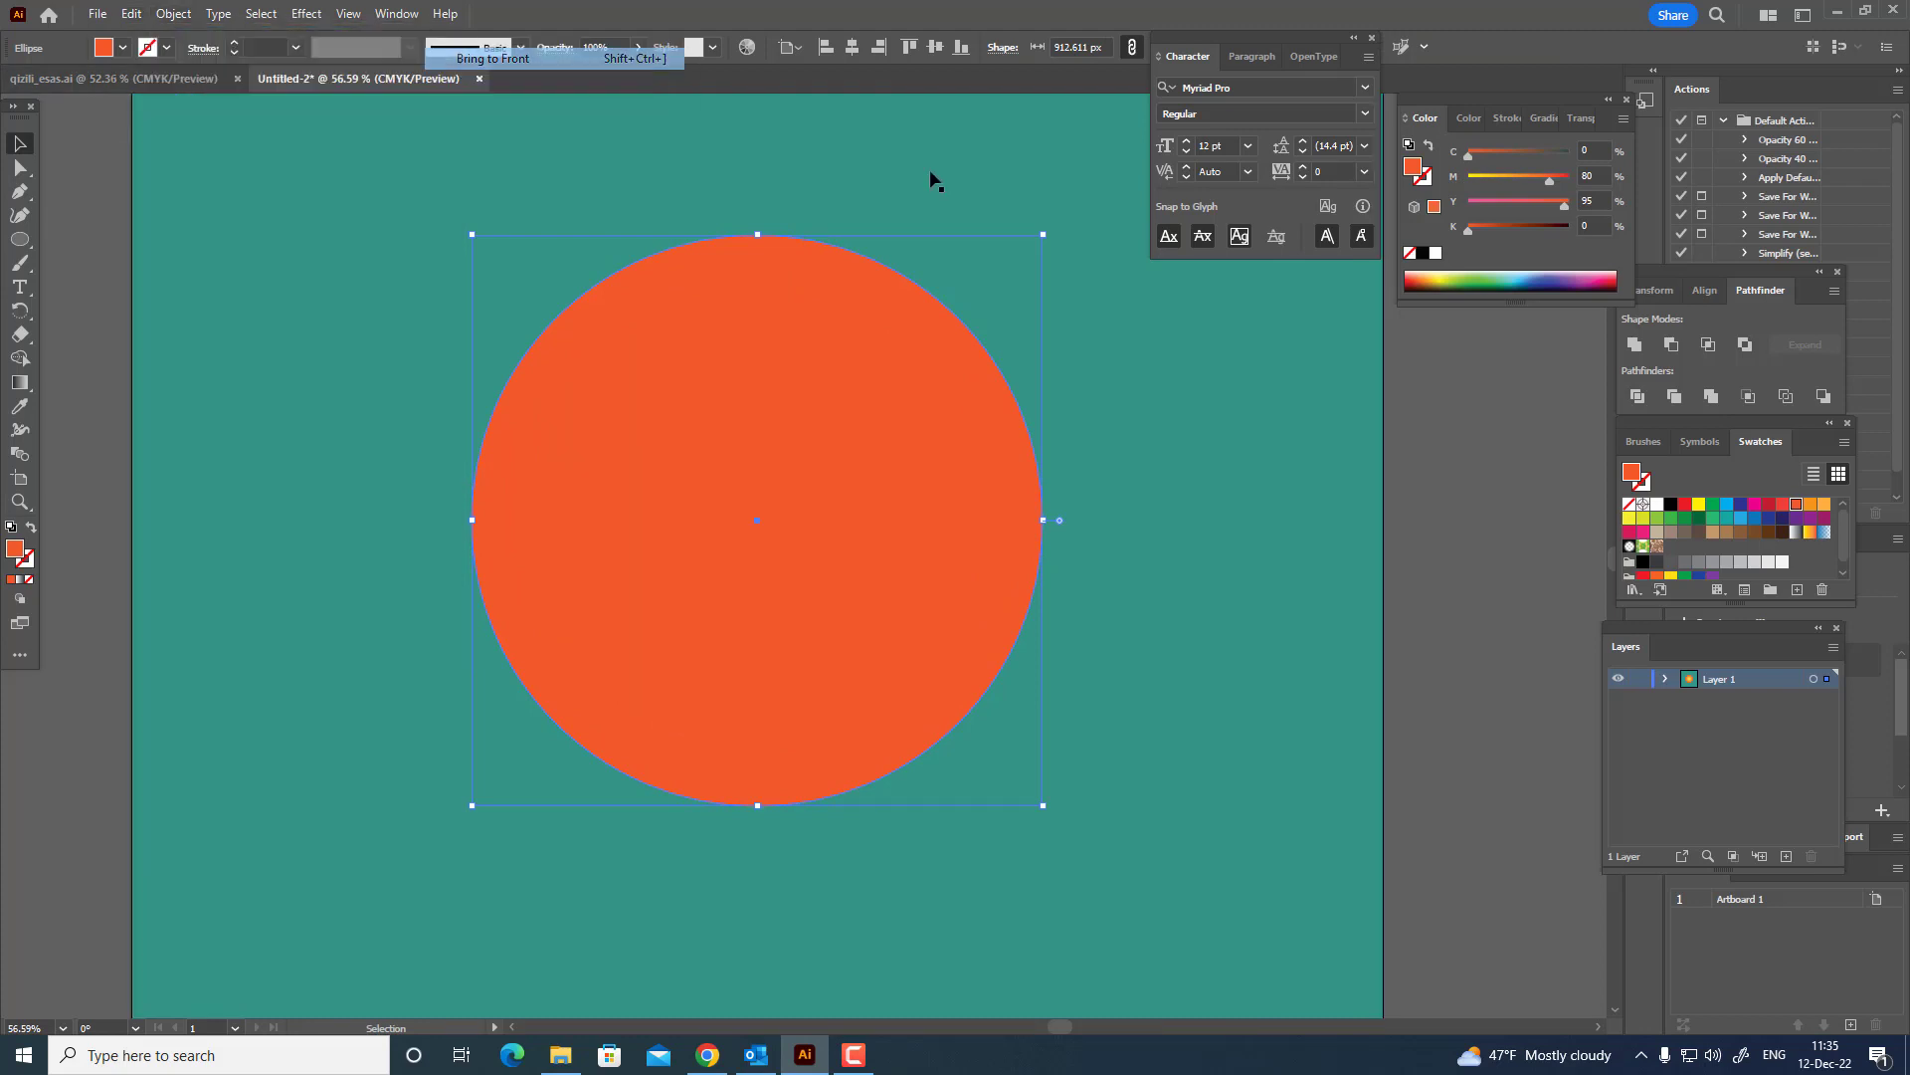
pyautogui.click(1657, 506)
# Draw a closed Pen path with a wavy upper edge across the white circle, enclosing its lower part.
pyautogui.click(19, 194)
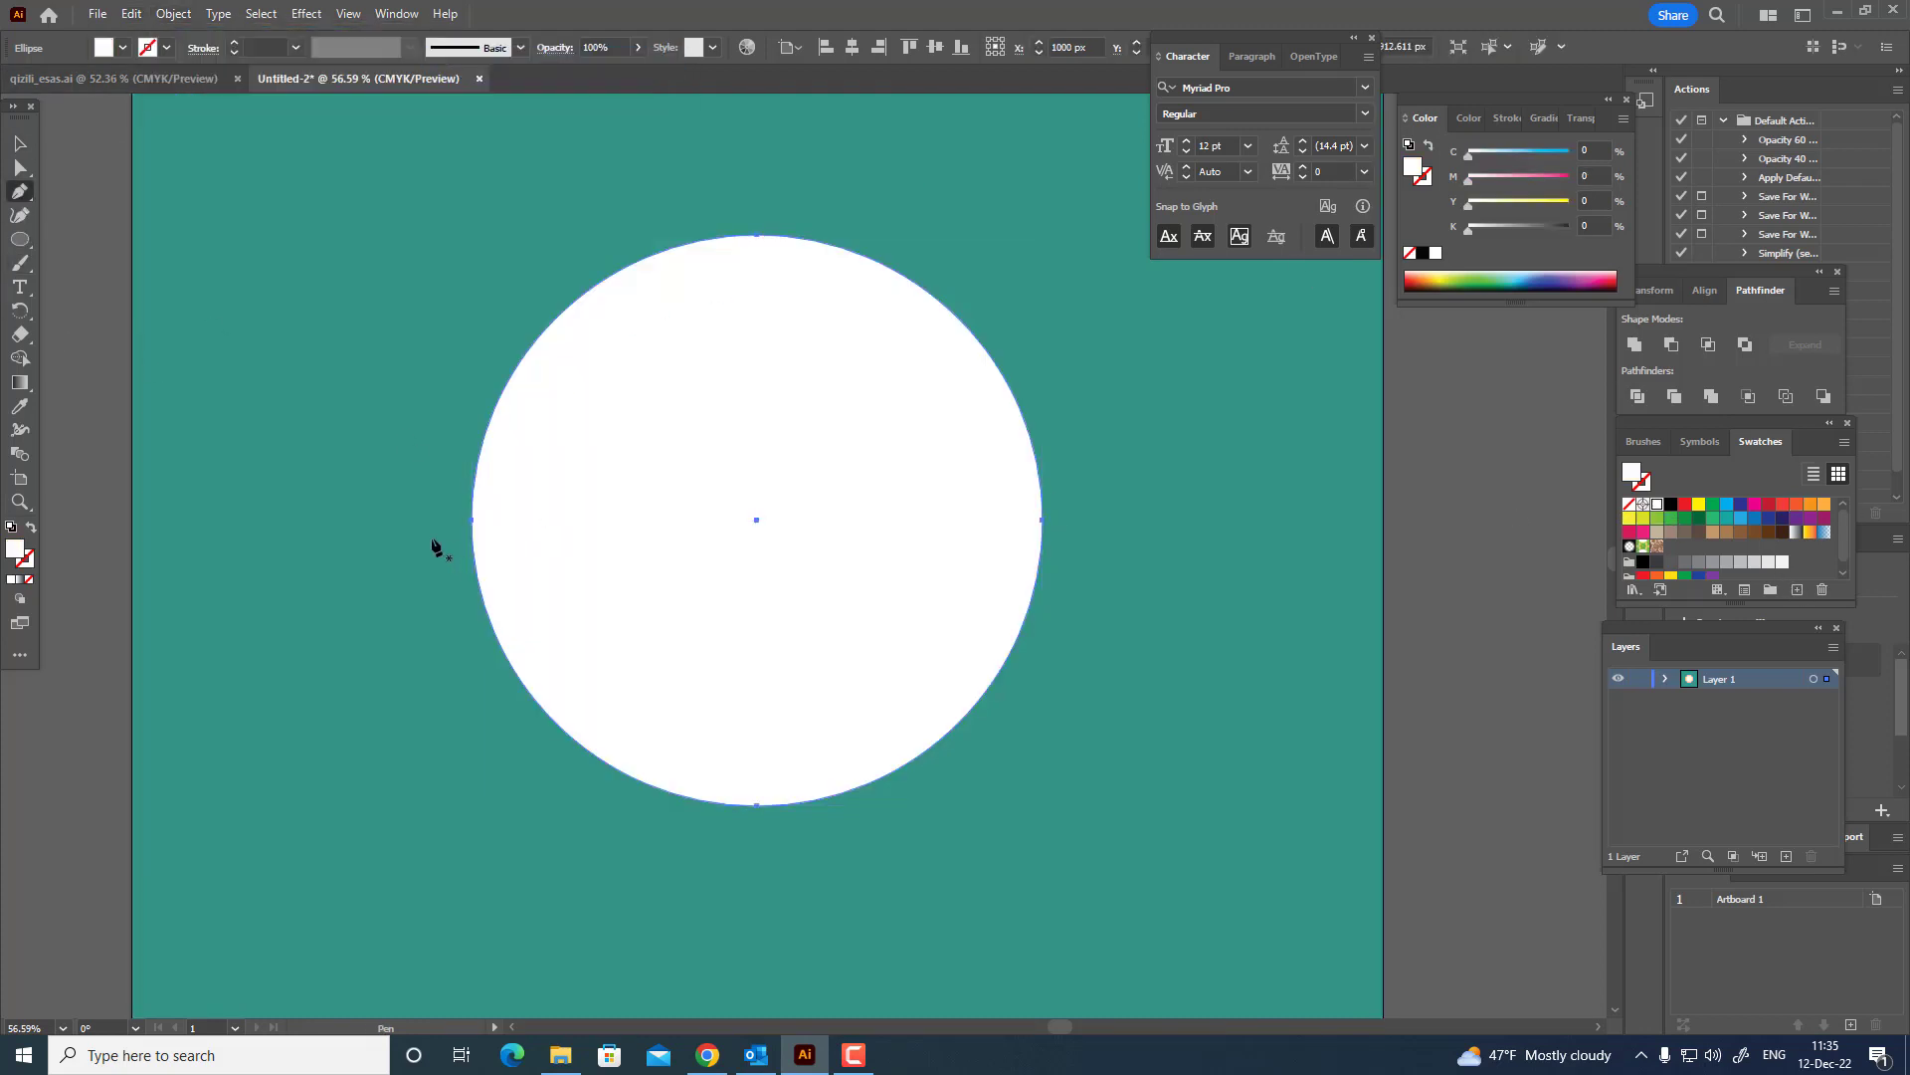
pyautogui.click(432, 539)
pyautogui.moveTo(790, 623); pyautogui.dragTo(1007, 760)
pyautogui.moveTo(1234, 335); pyautogui.dragTo(50, 604)
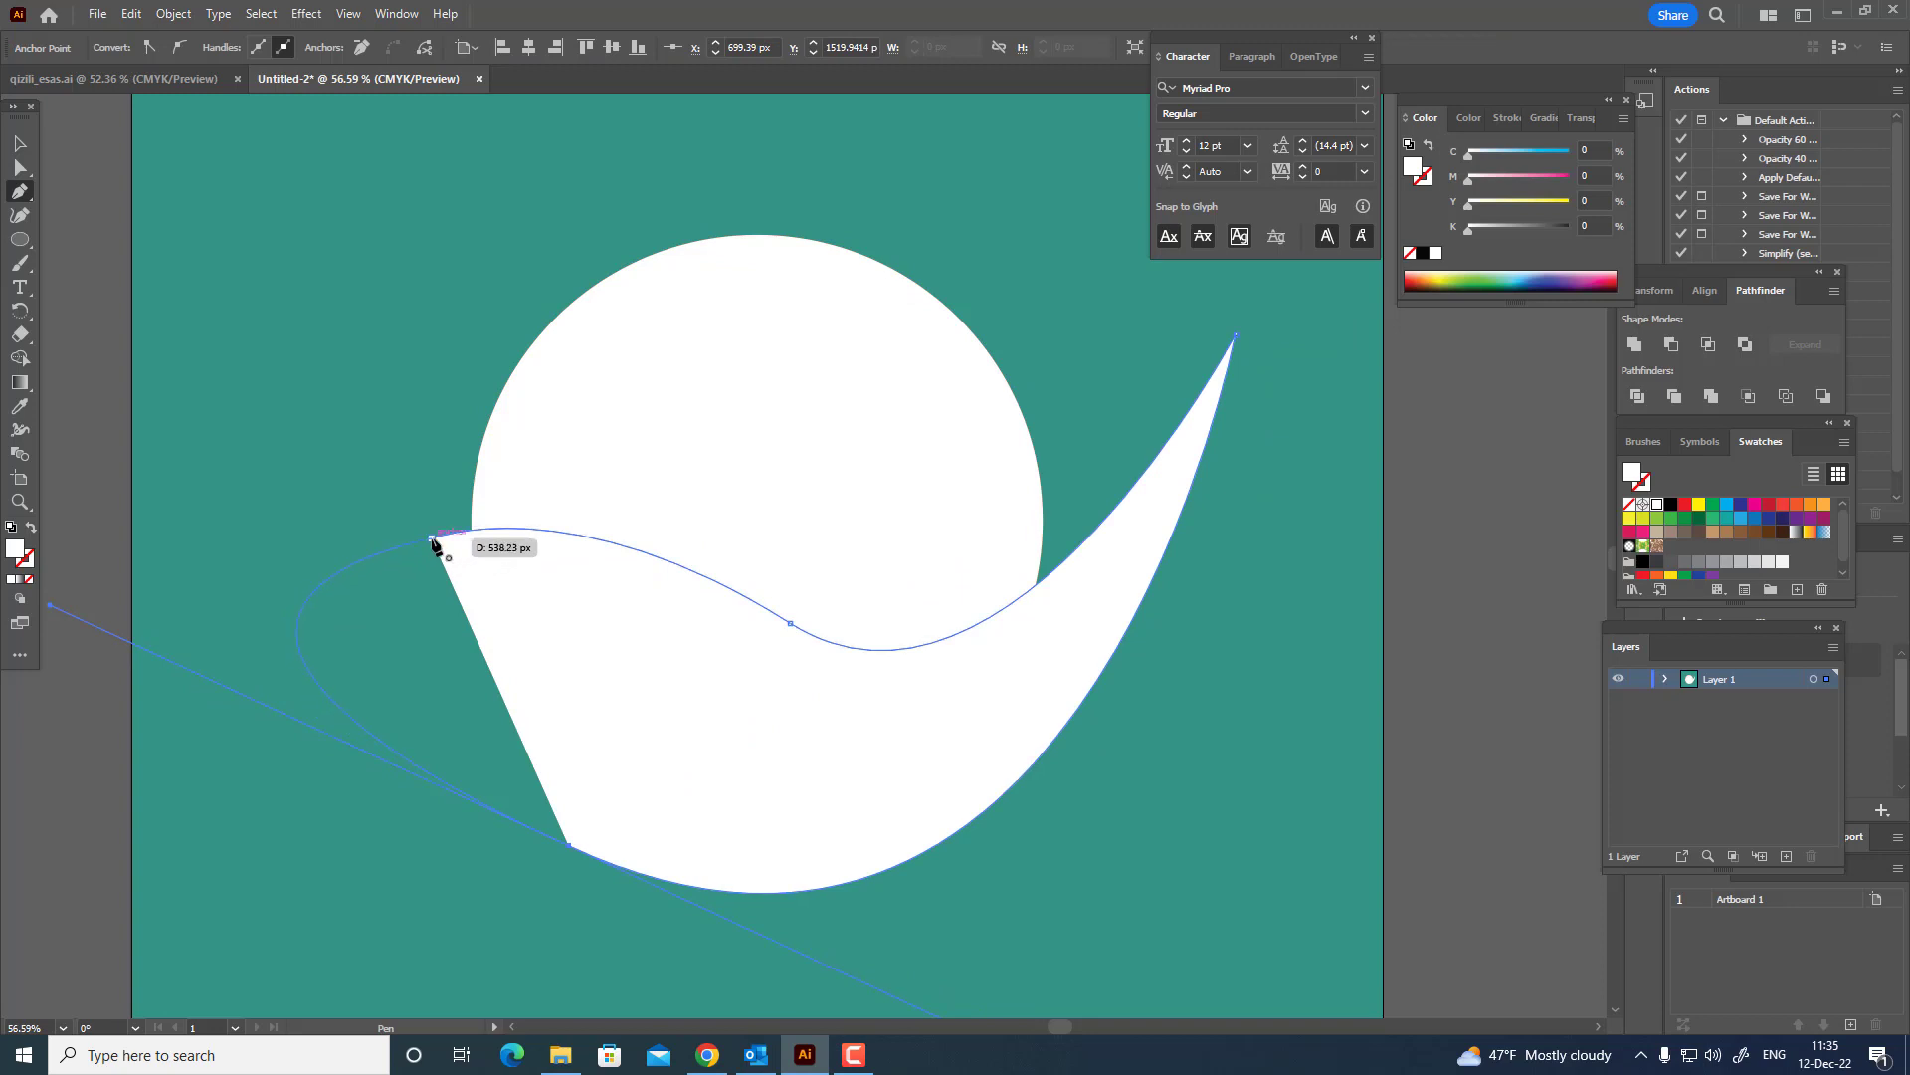
pyautogui.click(431, 539)
# Divide the white circle and the wavy shape with Pathfinder and ungroup the resulting pieces.
pyautogui.click(16, 146)
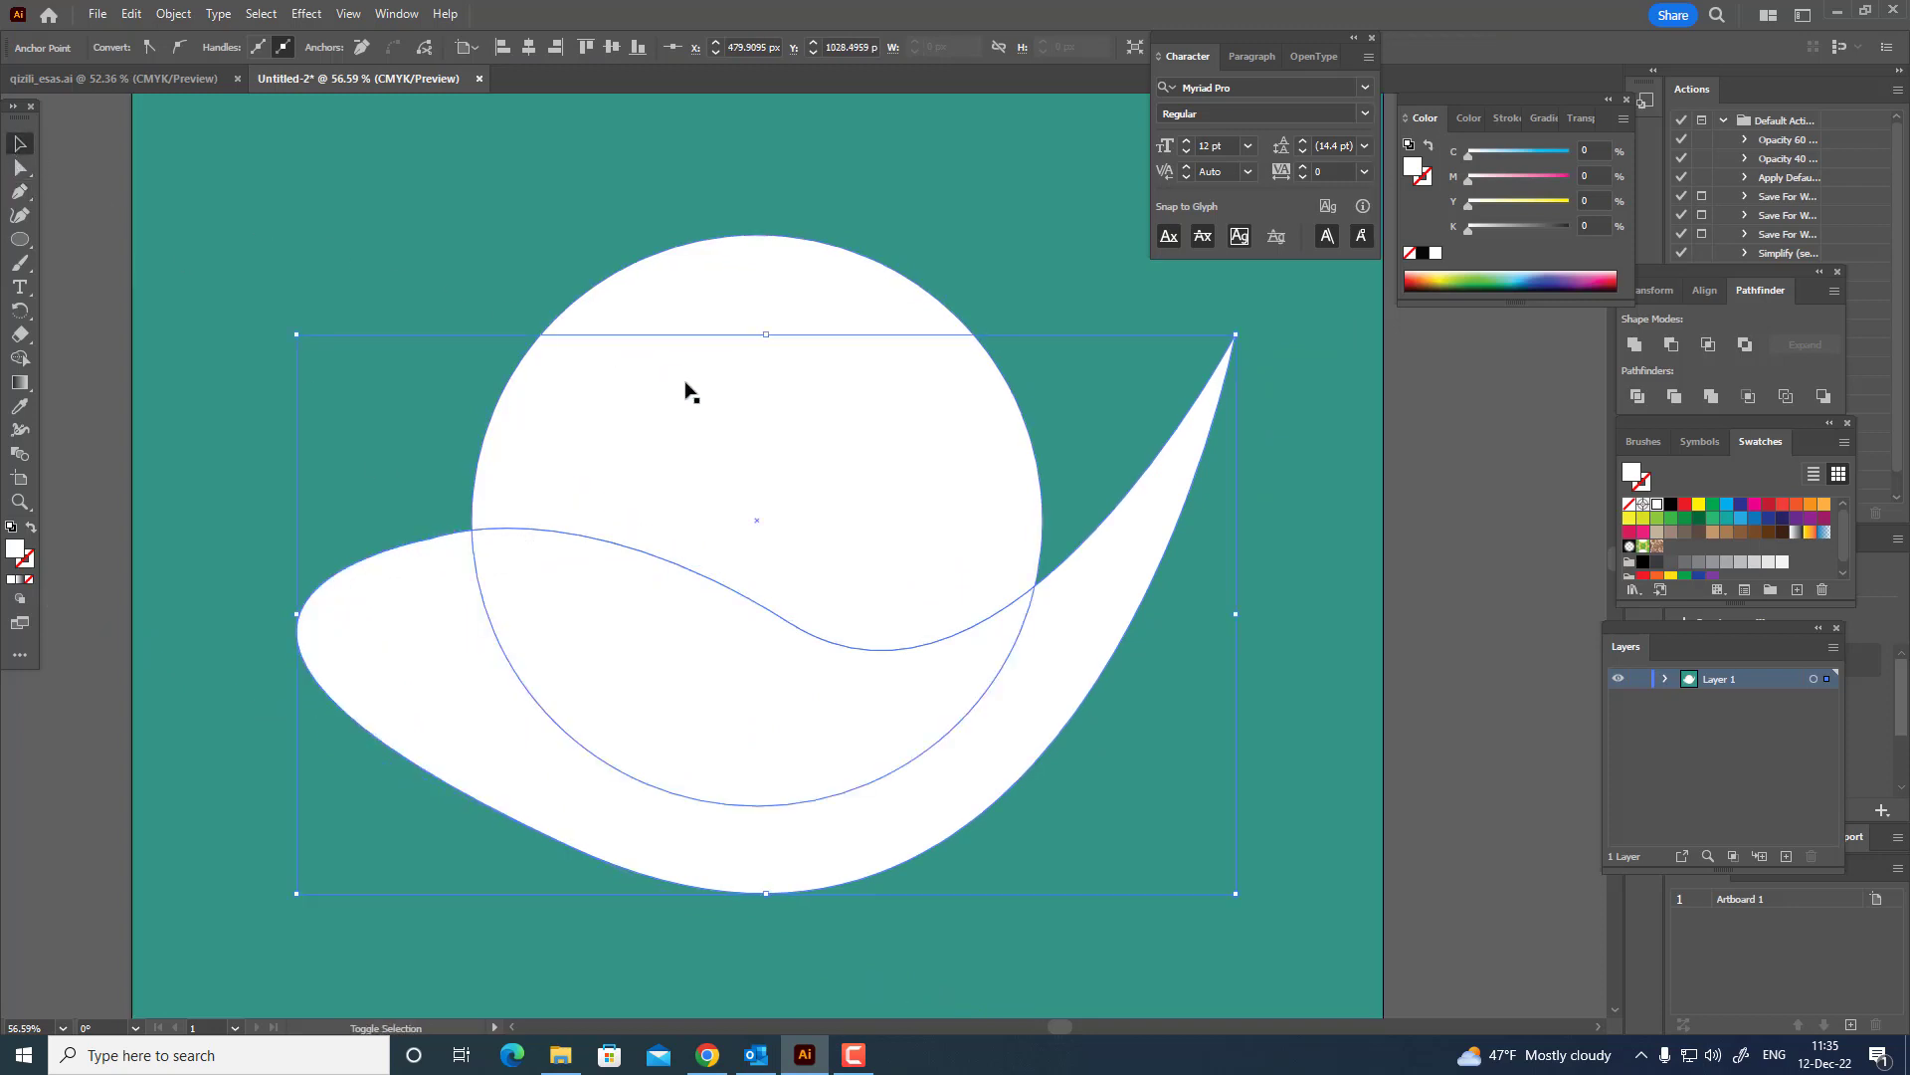
pyautogui.keyDown('shift'); pyautogui.click(687, 388); pyautogui.keyUp('shift')
pyautogui.click(1674, 396)
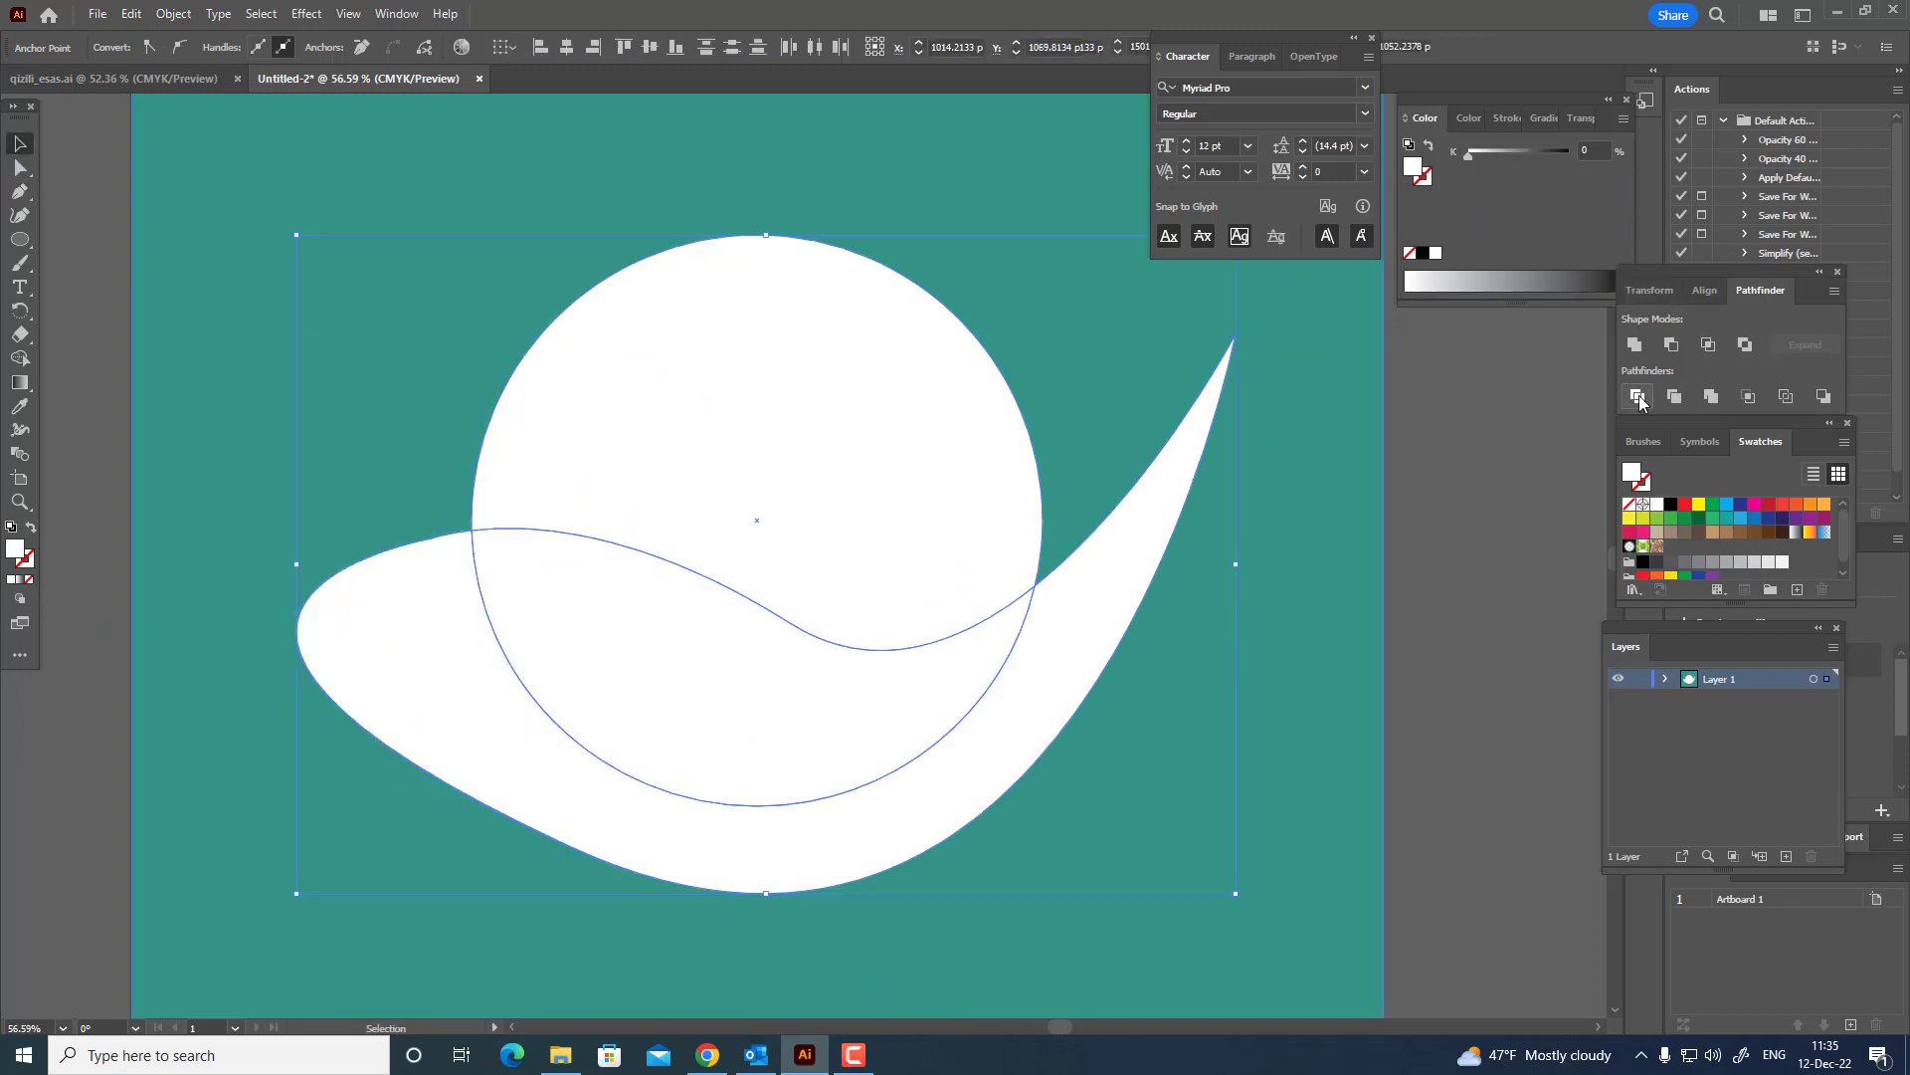
pyautogui.rightClick(823, 571)
pyautogui.click(916, 829)
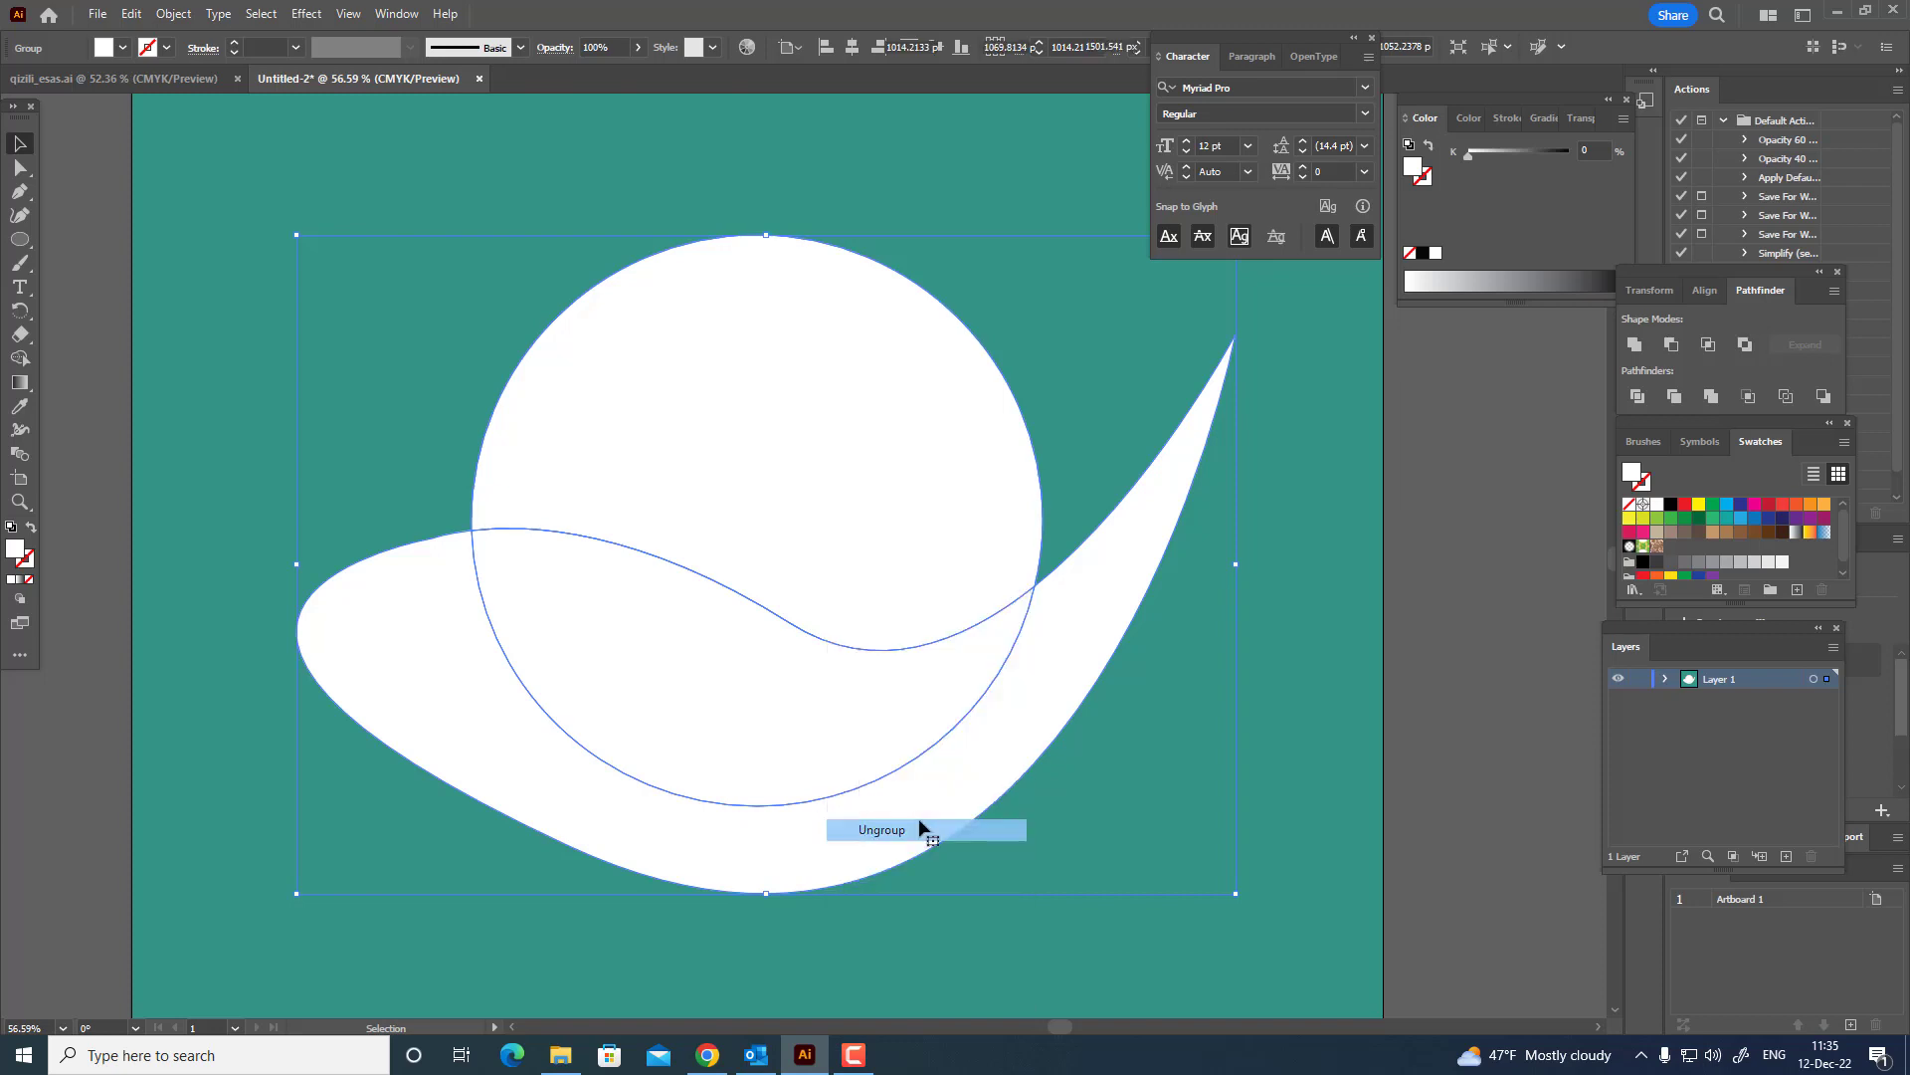
# Delete the divided pieces above the wave and outside the circle, keeping only the white hill.
pyautogui.click(1423, 825)
pyautogui.click(1151, 541)
pyautogui.press('Delete')
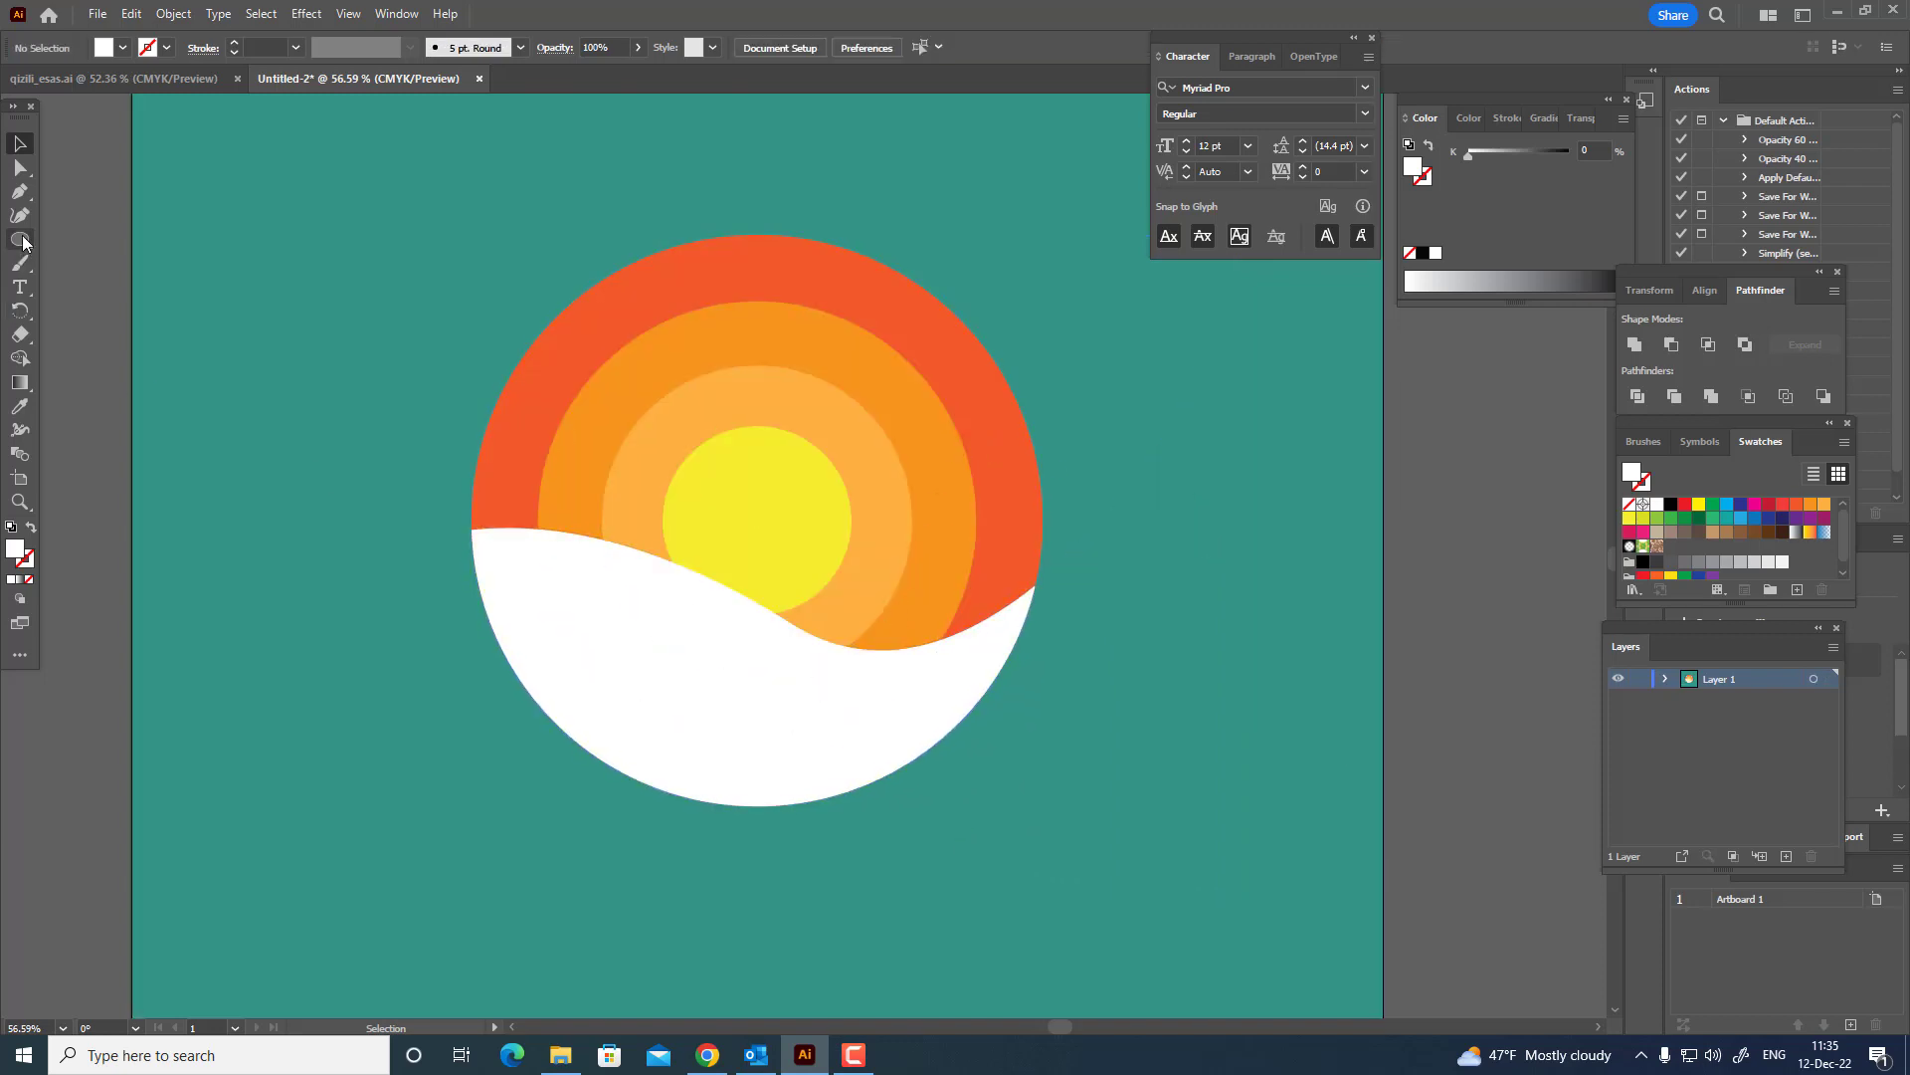
# Draw a white square about 164 px wide beside the sun circles and rotate it 45° into a diamond.
pyautogui.moveTo(16, 239); pyautogui.dragTo(84, 242)
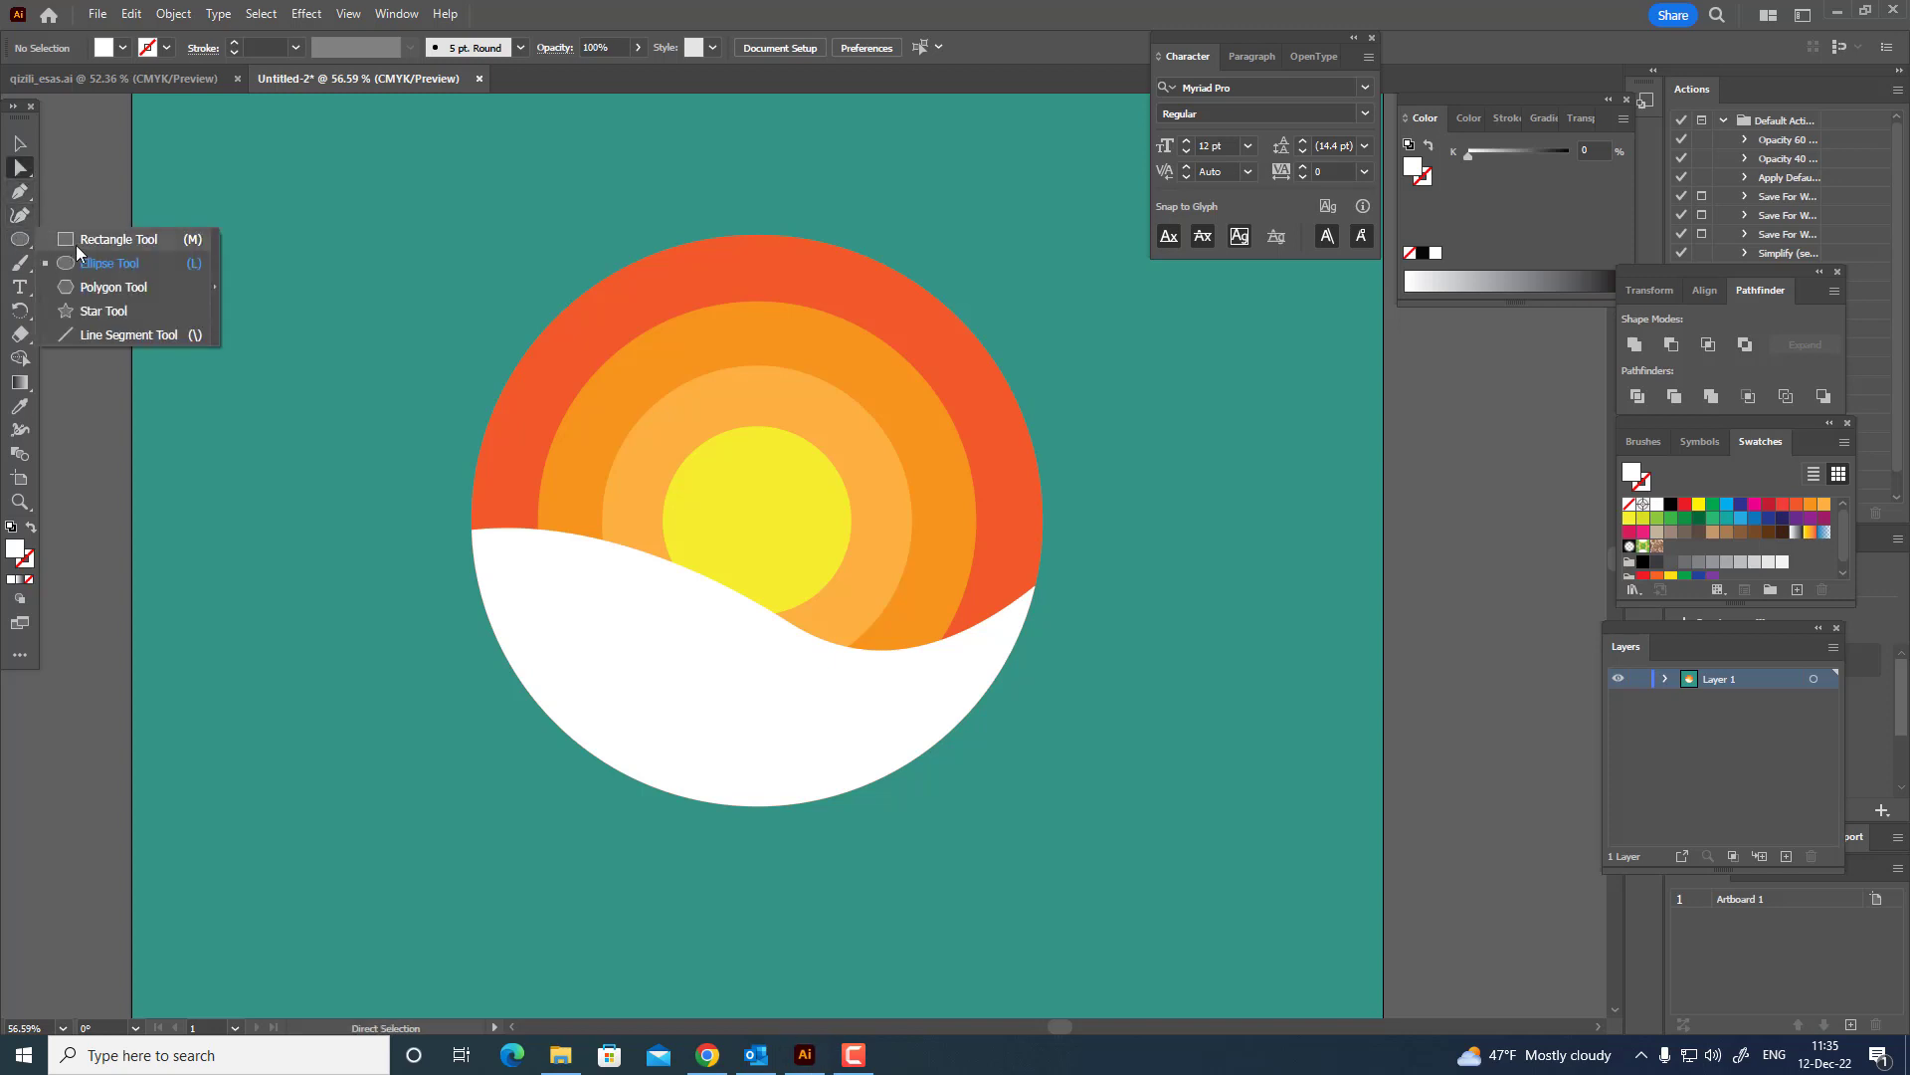
pyautogui.moveTo(207, 268); pyautogui.dragTo(311, 370)
pyautogui.press('v')
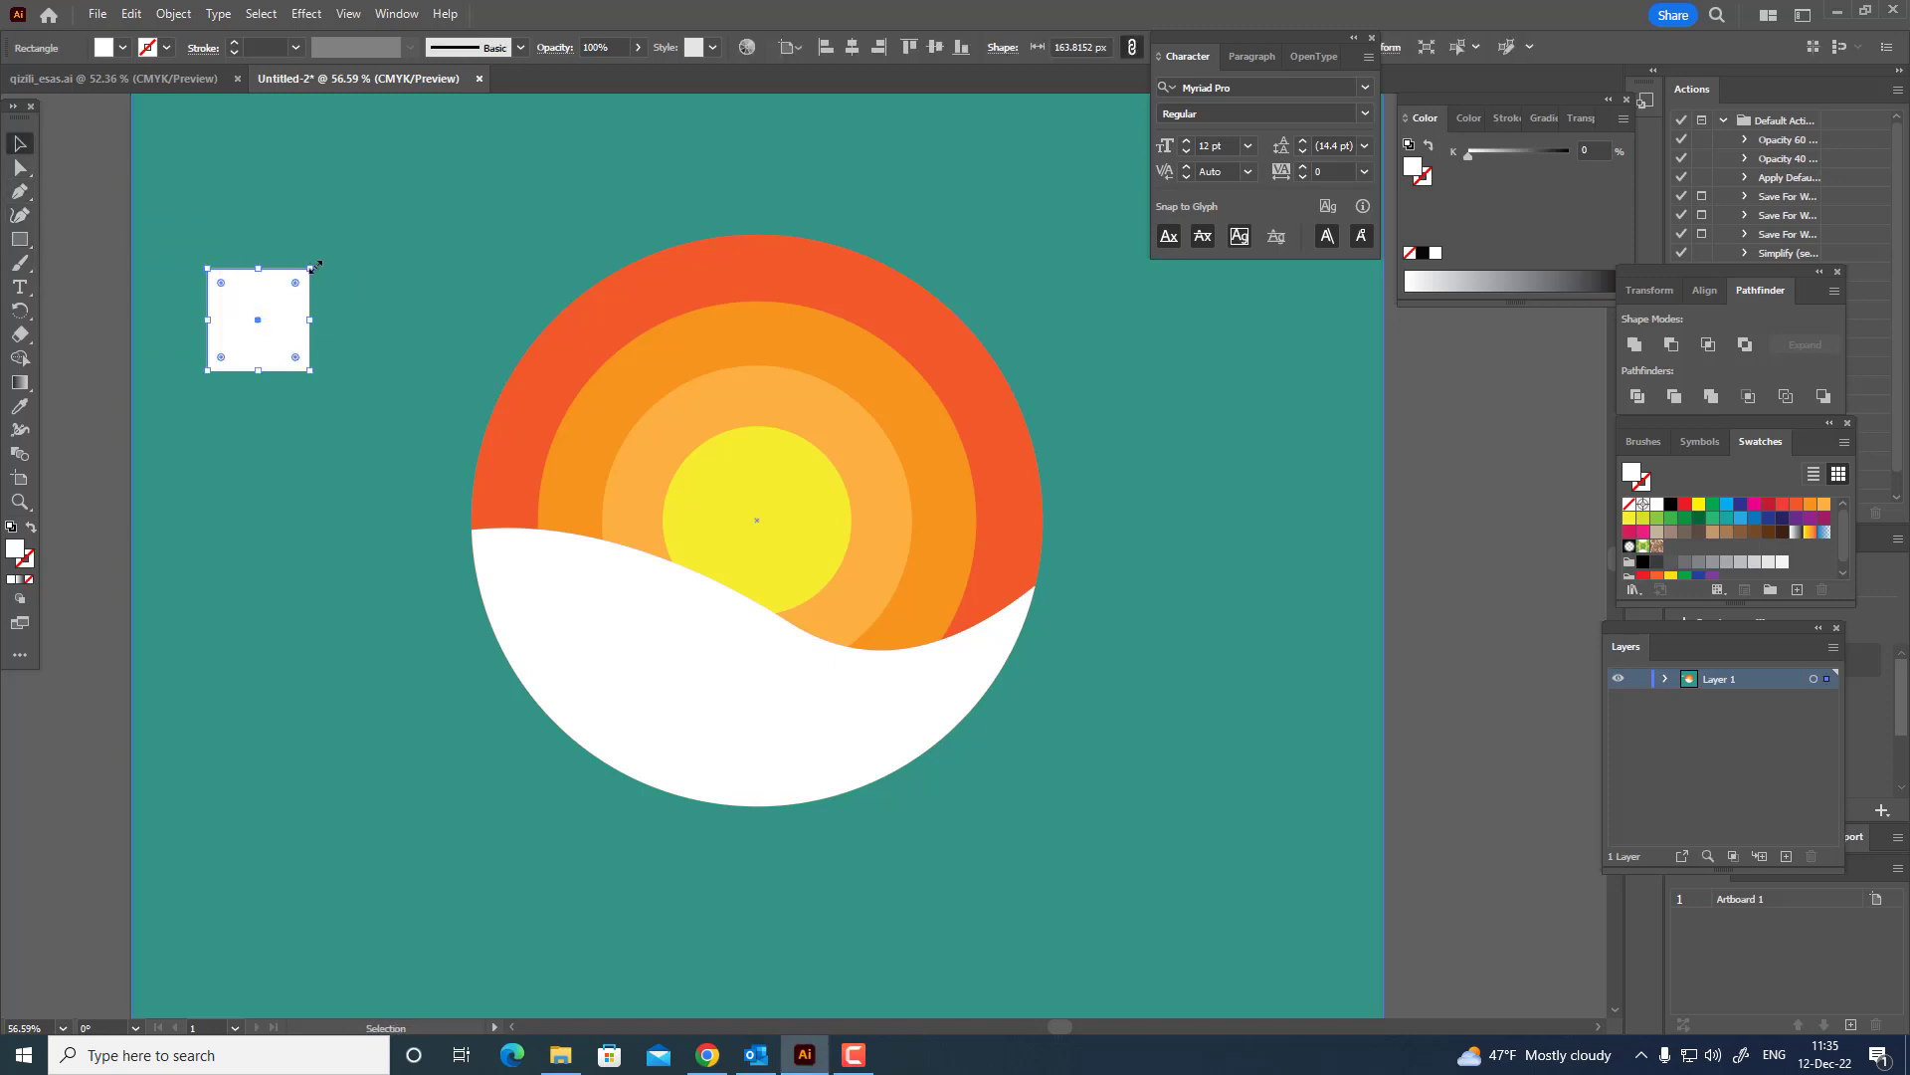
pyautogui.moveTo(341, 290); pyautogui.dragTo(350, 334)
# Remove the diamond's bottom anchor point to form a triangle, scale it down and move it nearer the circles.
pyautogui.press('a')
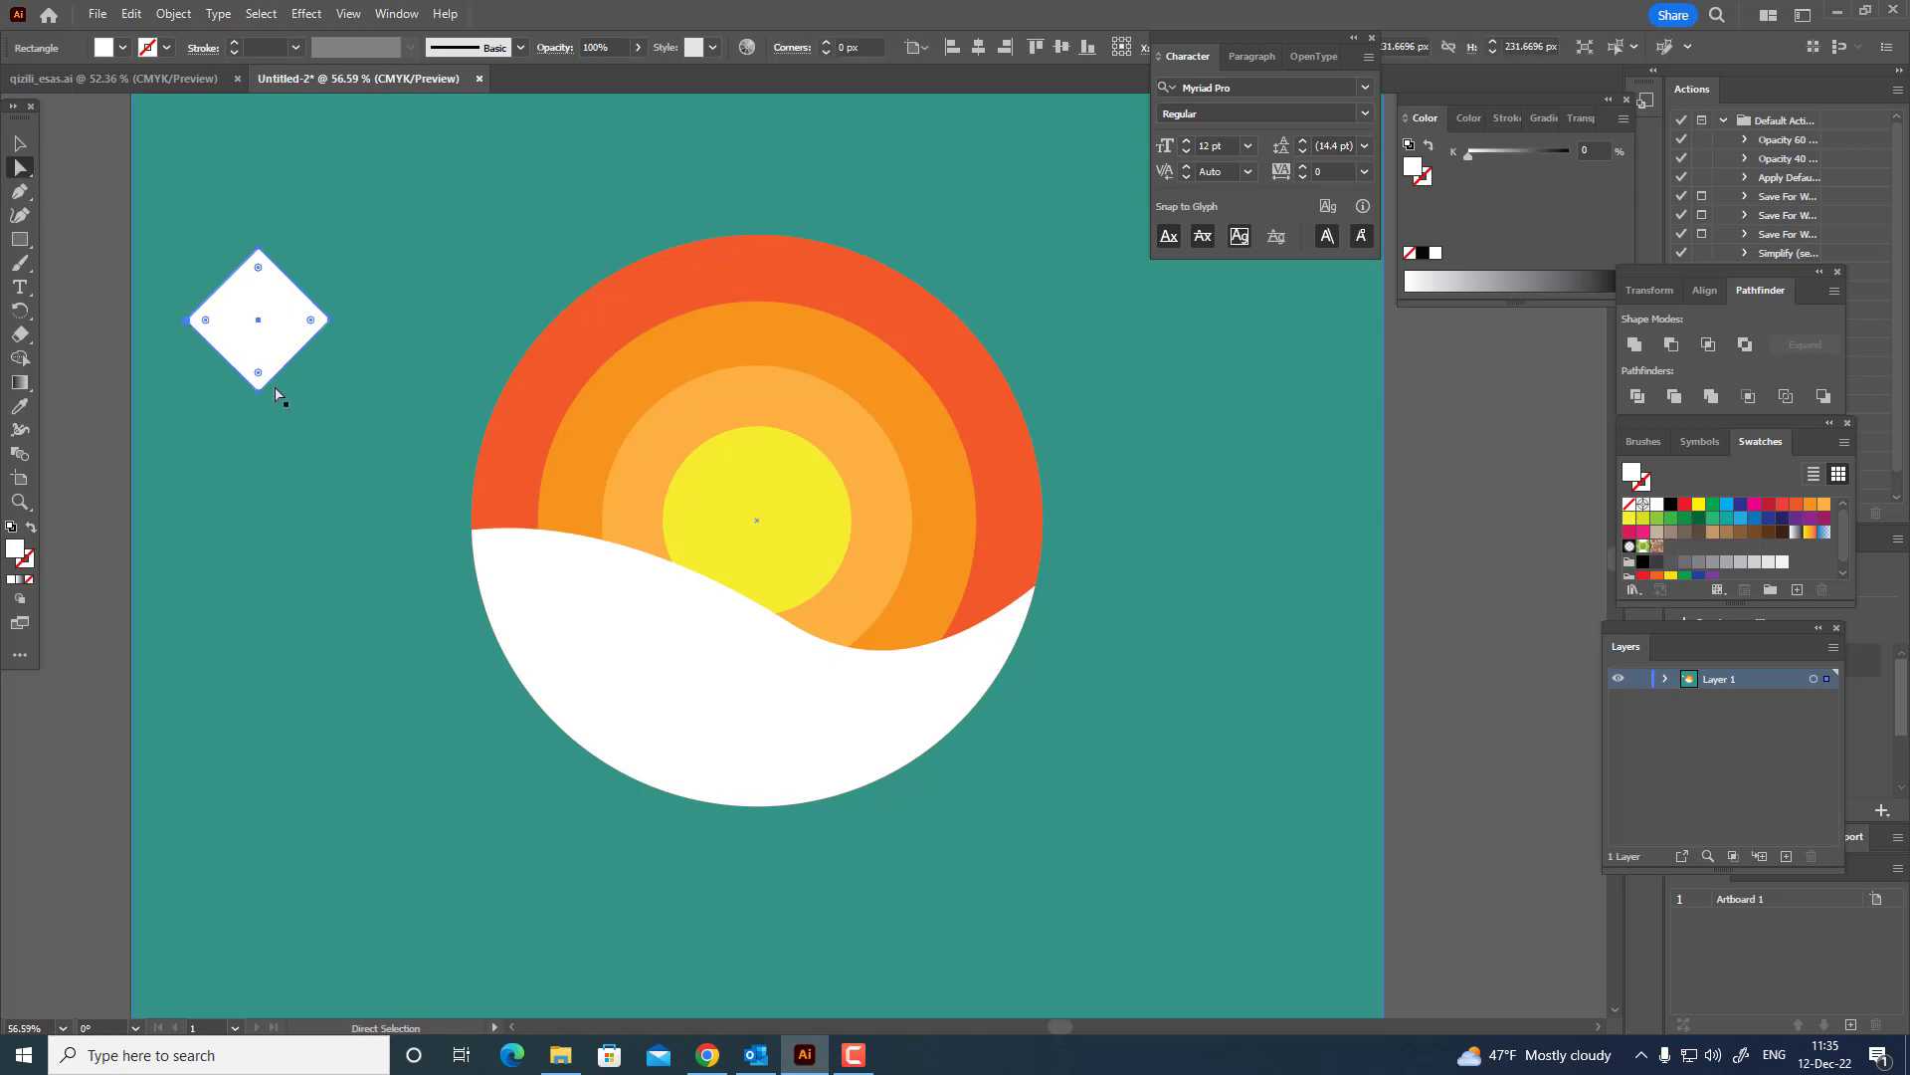
pyautogui.click(259, 389)
pyautogui.moveTo(258, 391); pyautogui.dragTo(420, 368)
pyautogui.click(20, 144)
# Paste a copy of the triangle in front, enlarge it and place it overlapping below as a second tree tier.
pyautogui.click(131, 14)
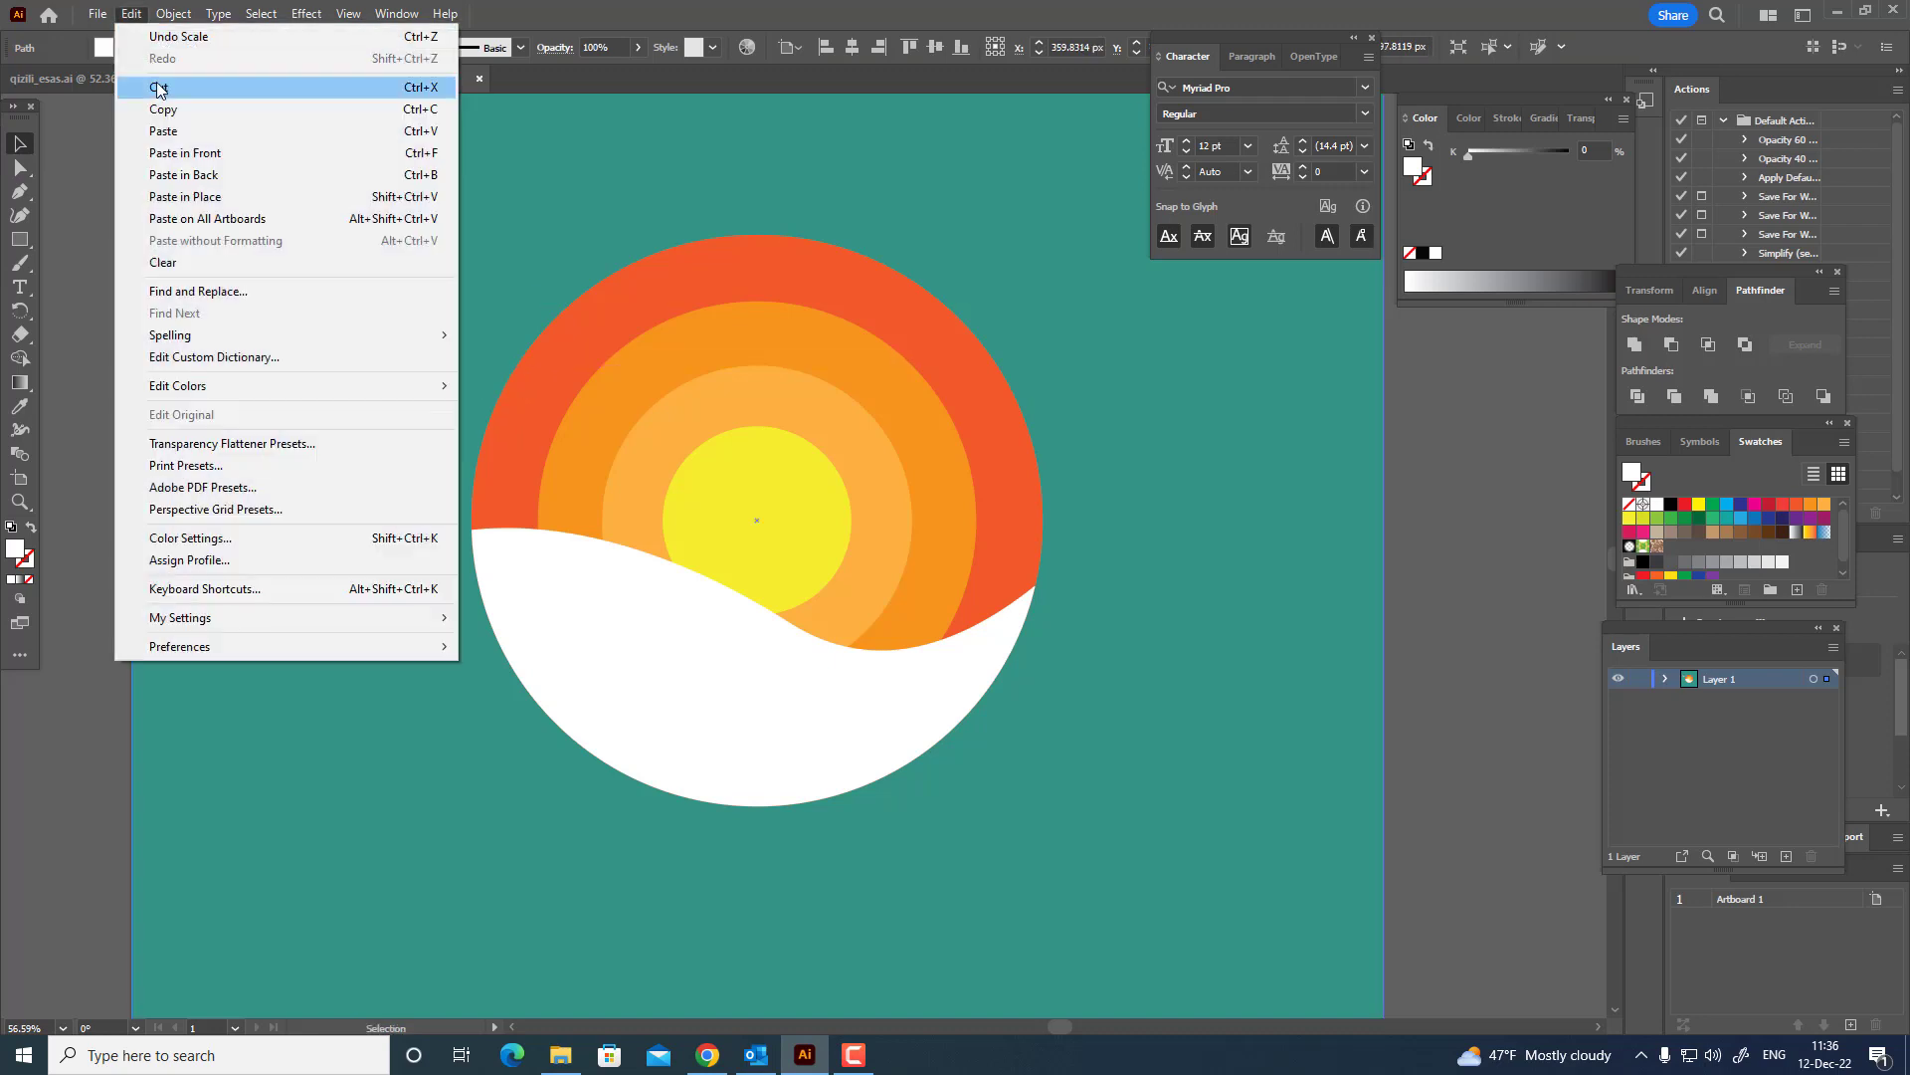
pyautogui.click(164, 109)
pyautogui.click(132, 14)
pyautogui.click(184, 153)
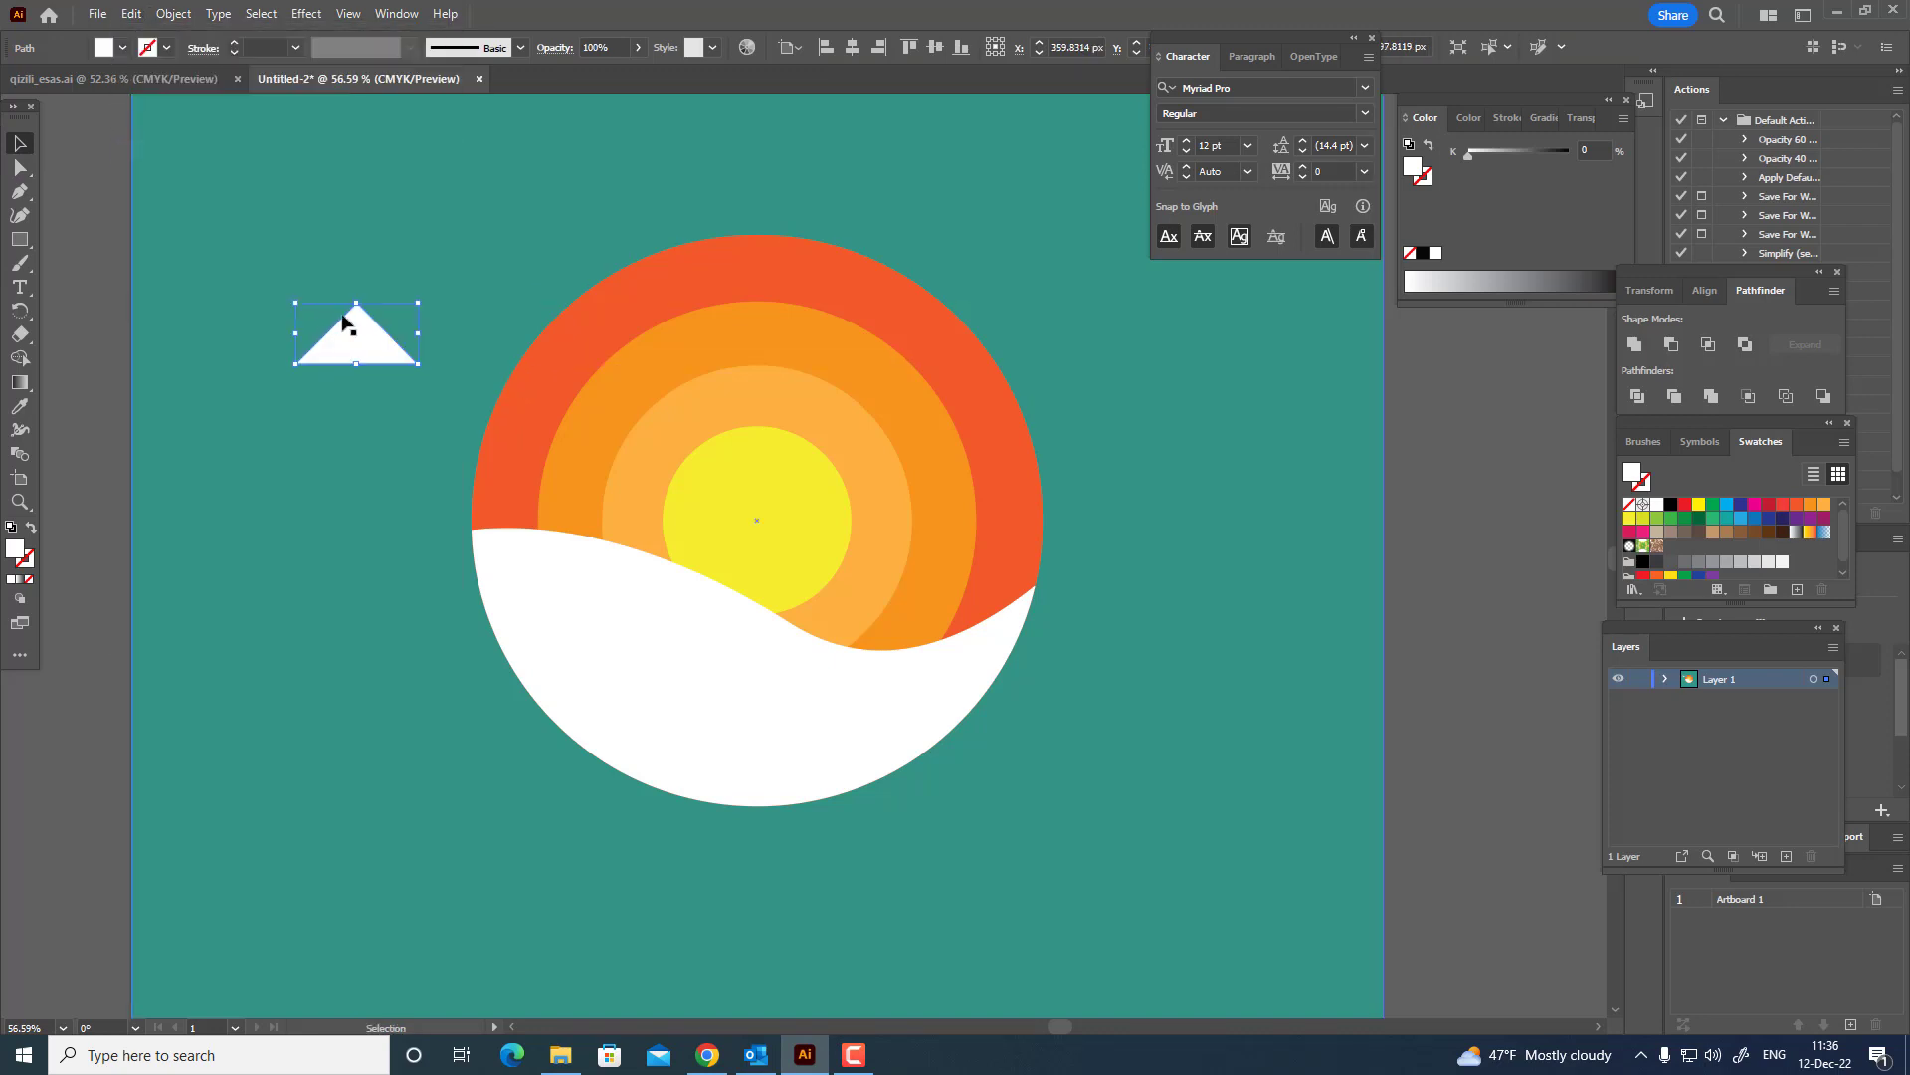
pyautogui.moveTo(348, 319); pyautogui.dragTo(399, 416)
# Paste a copy of the larger triangle in front, move it down as a third tier, and draw a trunk about 29 by 80 px.
pyautogui.click(133, 14)
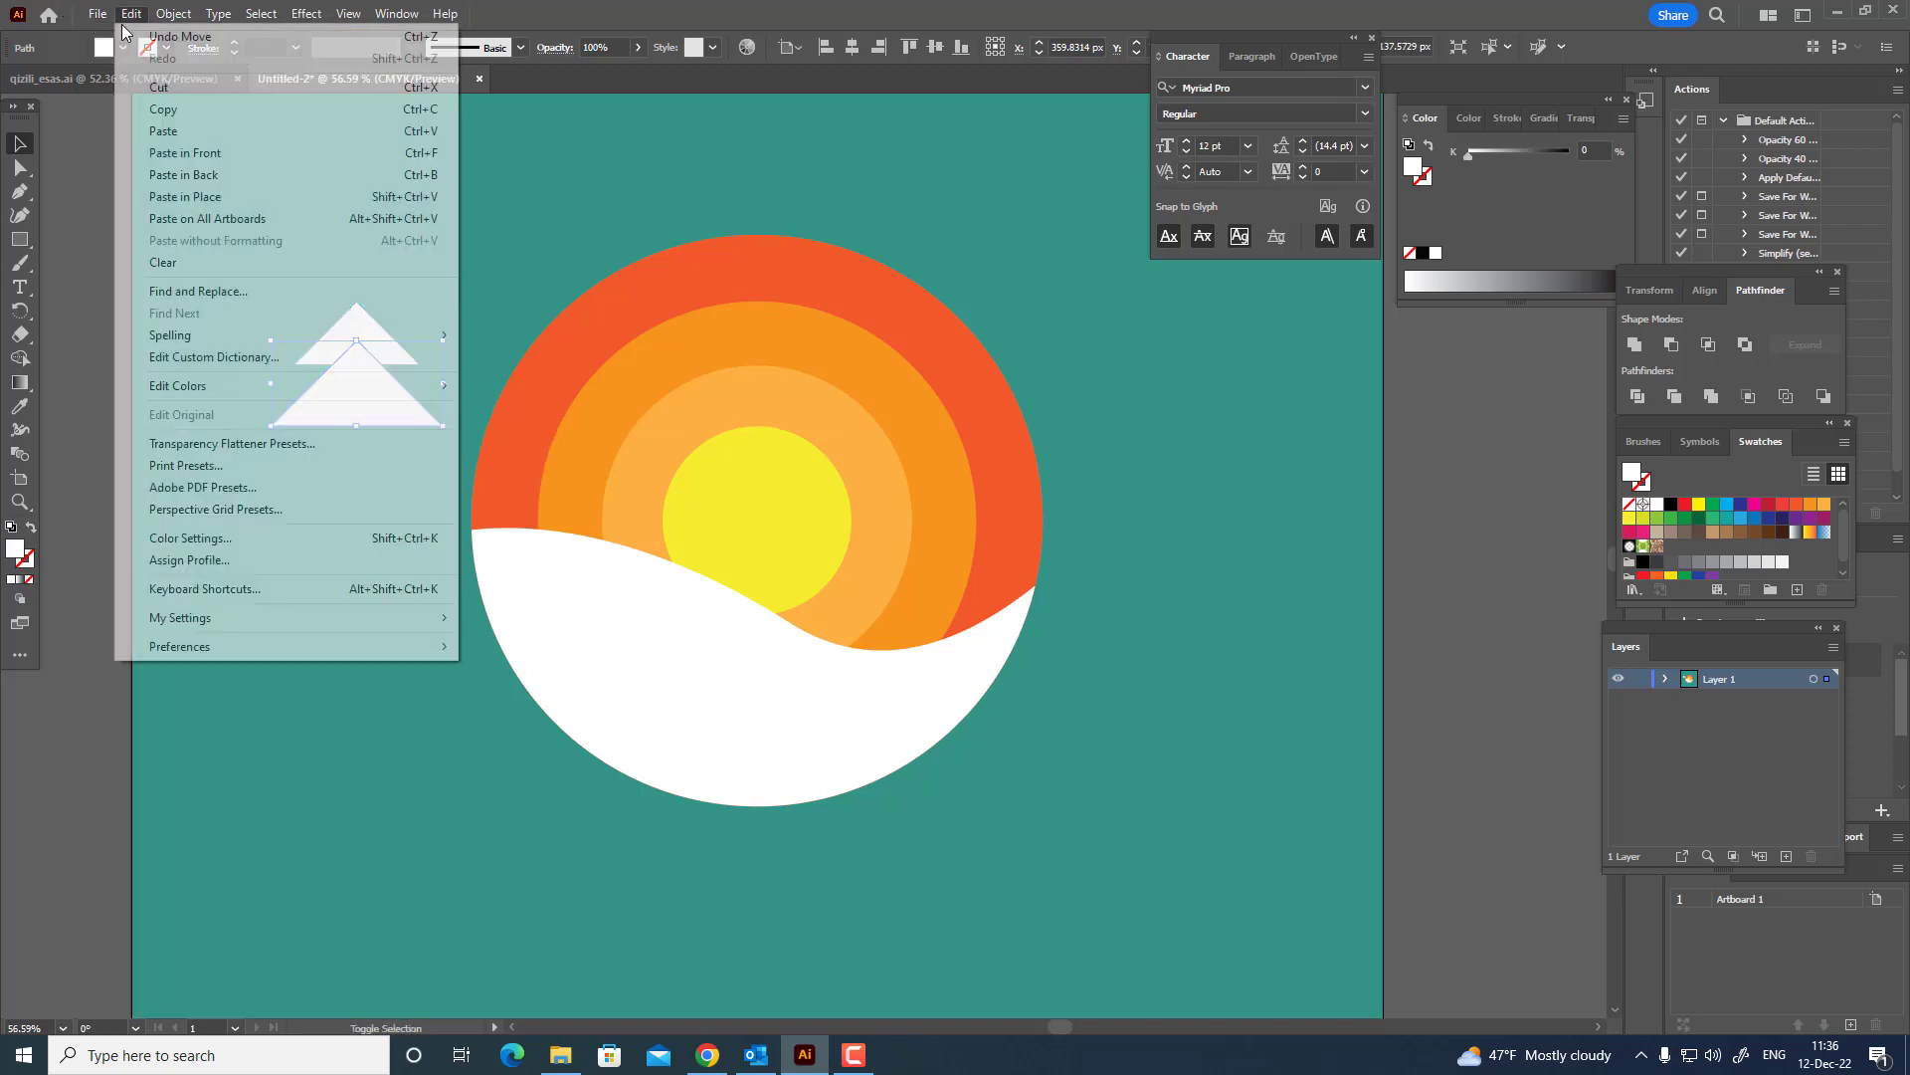
pyautogui.click(193, 107)
pyautogui.click(147, 15)
pyautogui.click(185, 154)
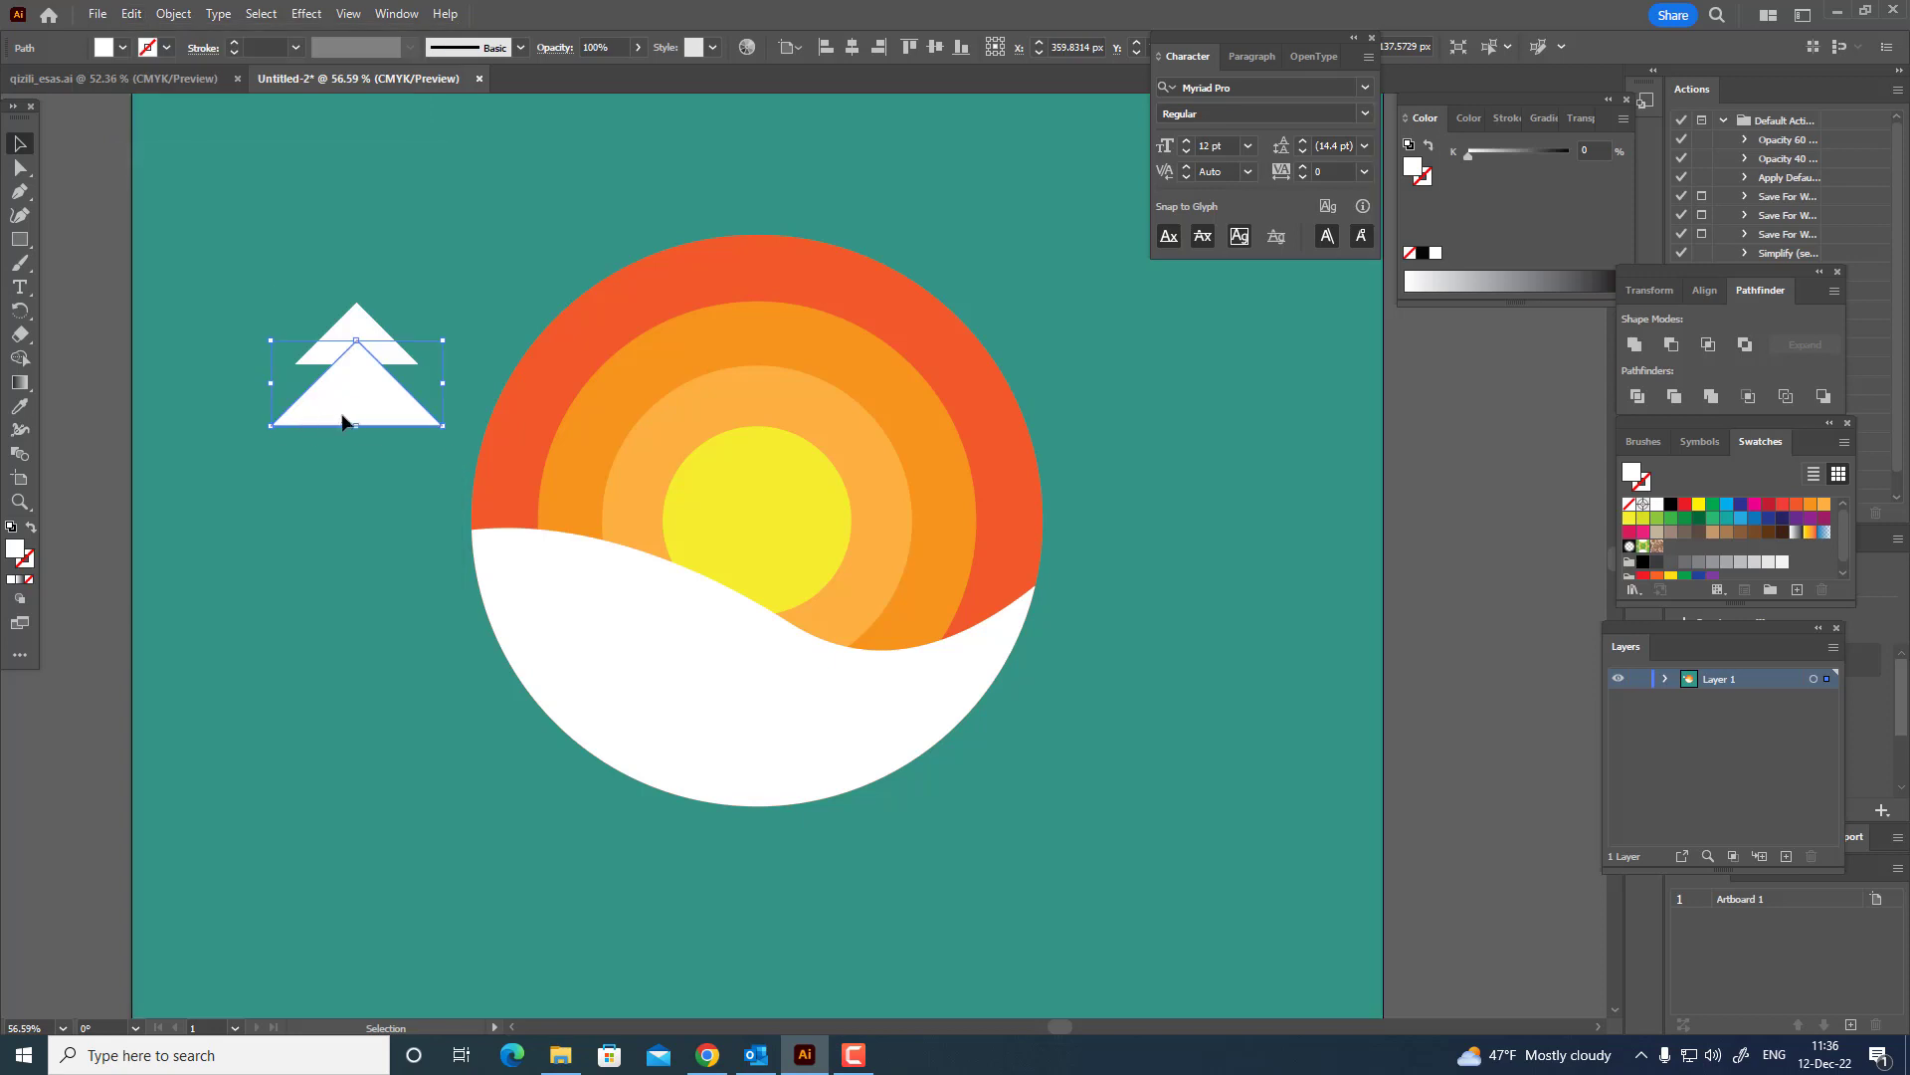
pyautogui.moveTo(355, 414); pyautogui.dragTo(357, 500)
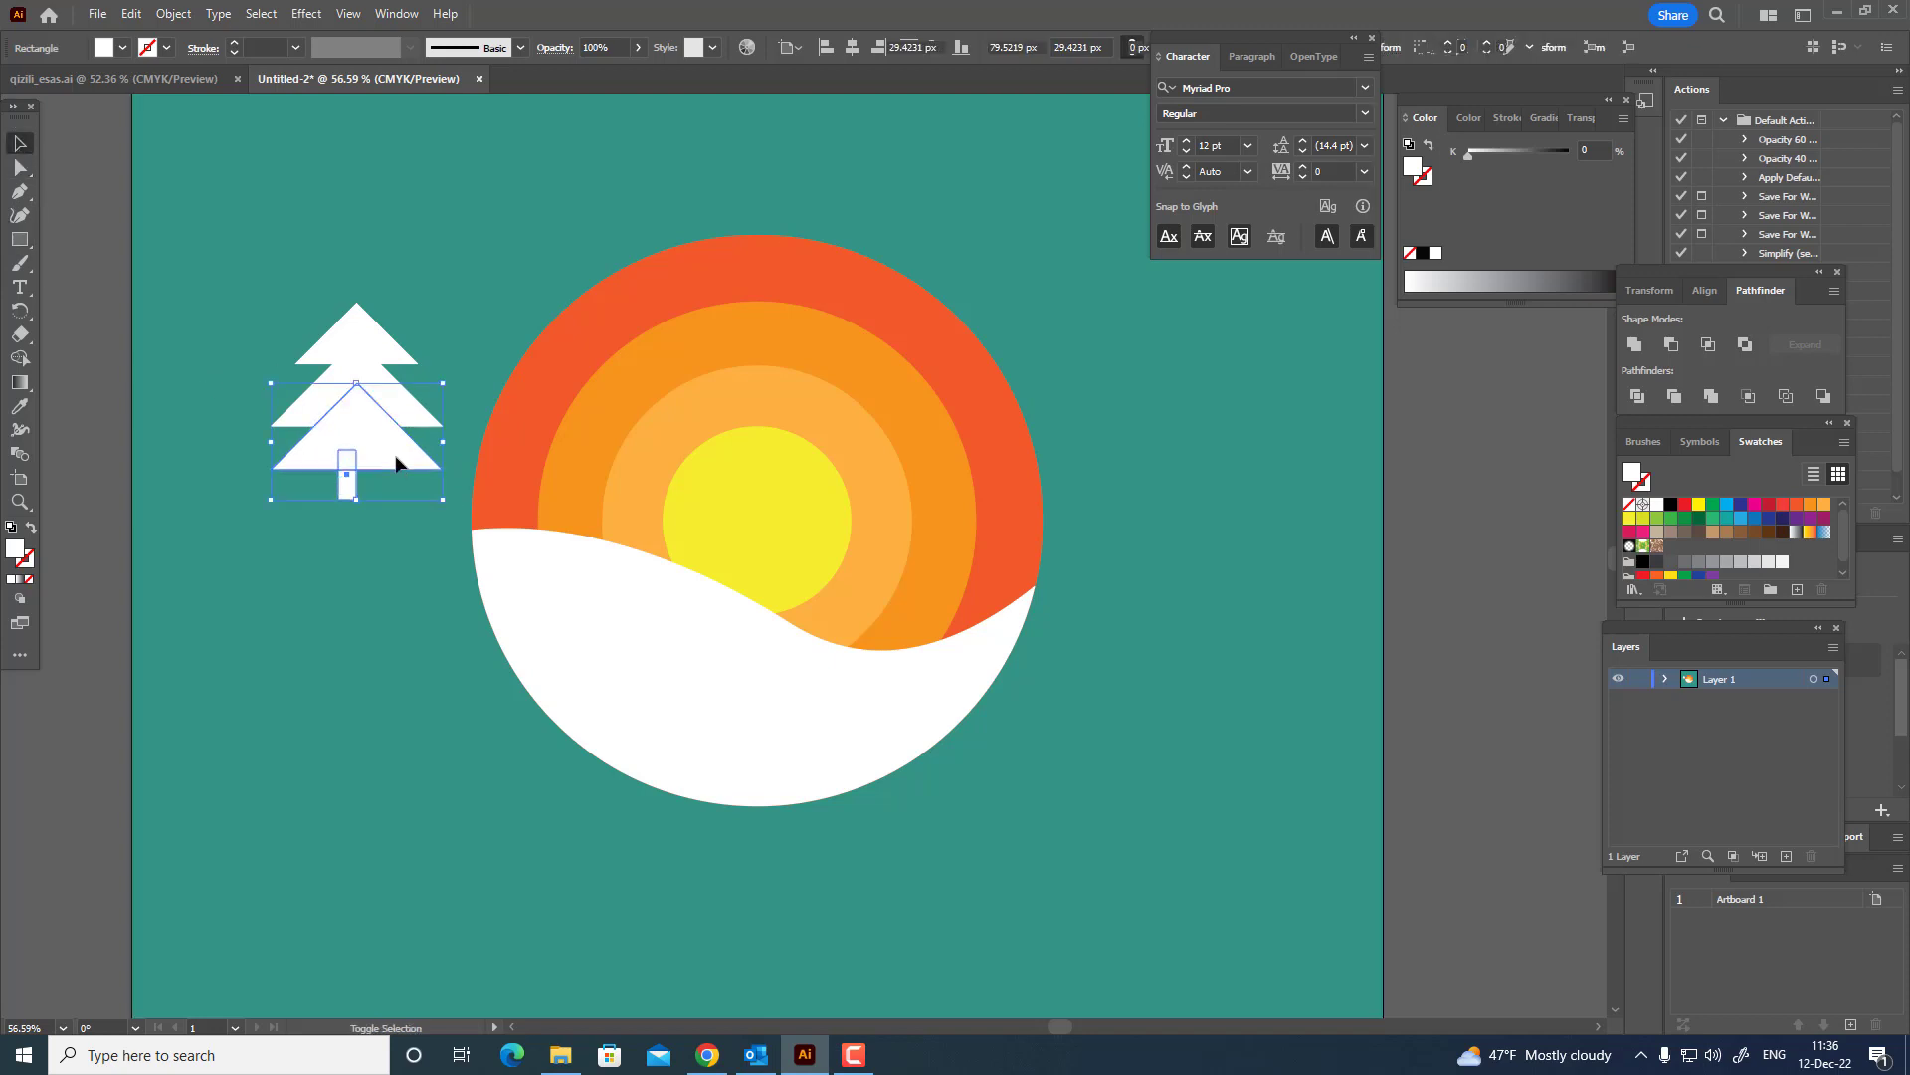
# Center the three tree tiers and the trunk horizontally on each other and unite them into one tree shape.
pyautogui.keyDown('shift'); pyautogui.click(406, 388); pyautogui.keyUp('shift')
pyautogui.keyDown('shift'); pyautogui.click(395, 343); pyautogui.keyUp('shift')
pyautogui.click(856, 46)
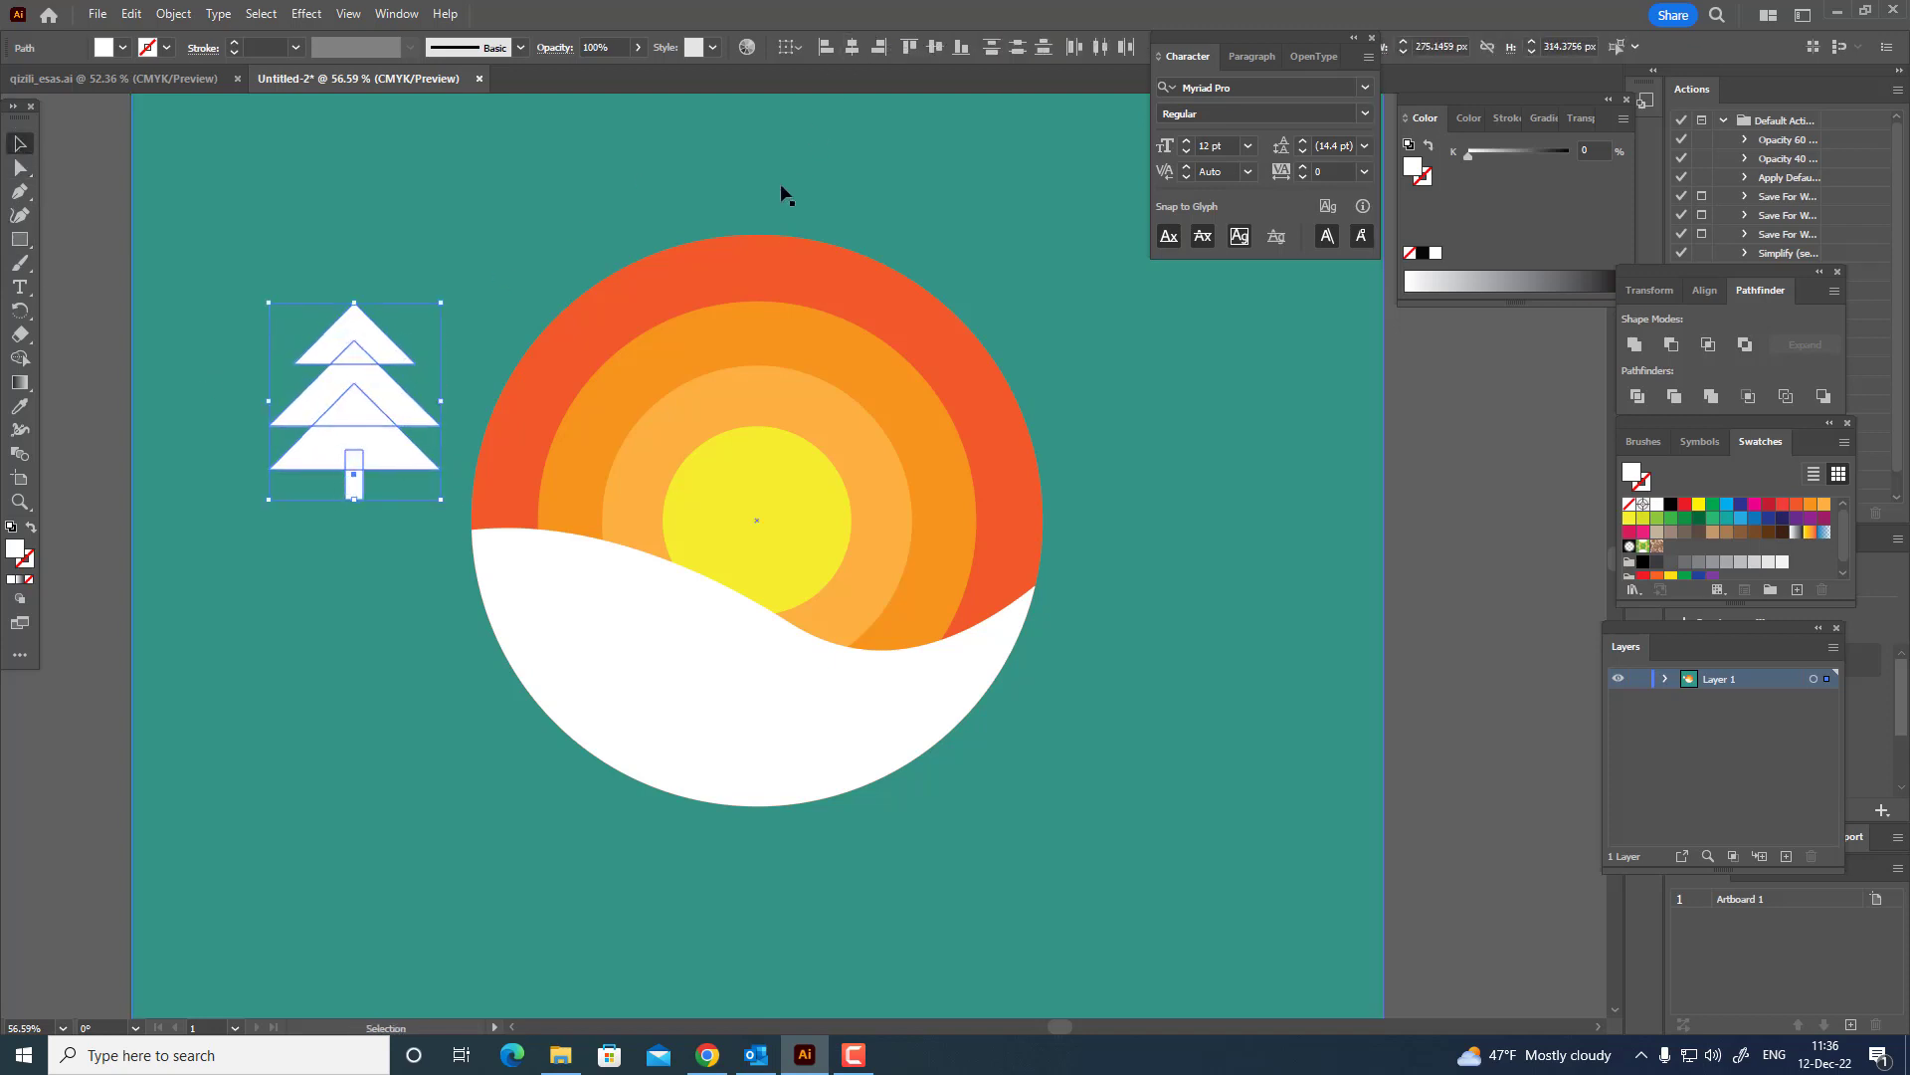
pyautogui.click(1646, 347)
# Place the tree over the dip on the right of the hill and lengthen its trunk down into the snow.
pyautogui.moveTo(425, 442); pyautogui.dragTo(908, 571)
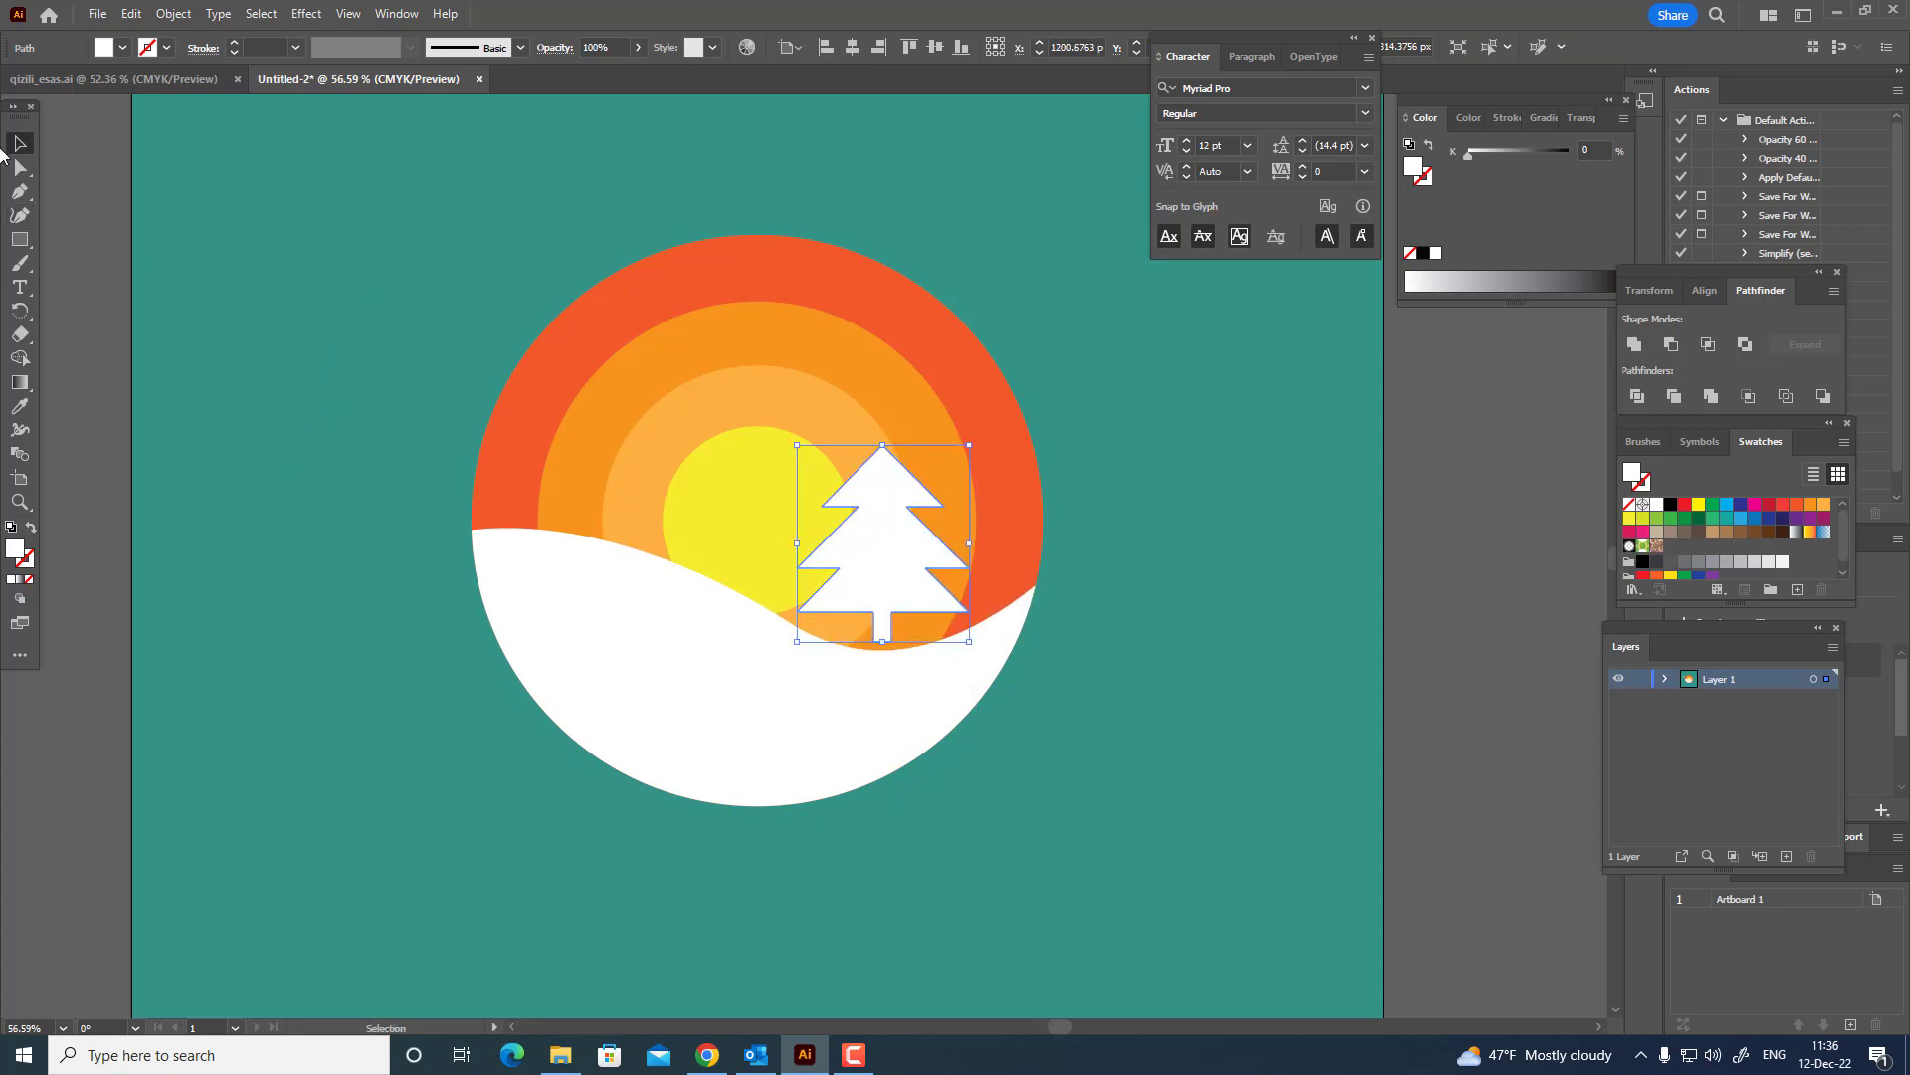
pyautogui.click(19, 167)
pyautogui.click(892, 646)
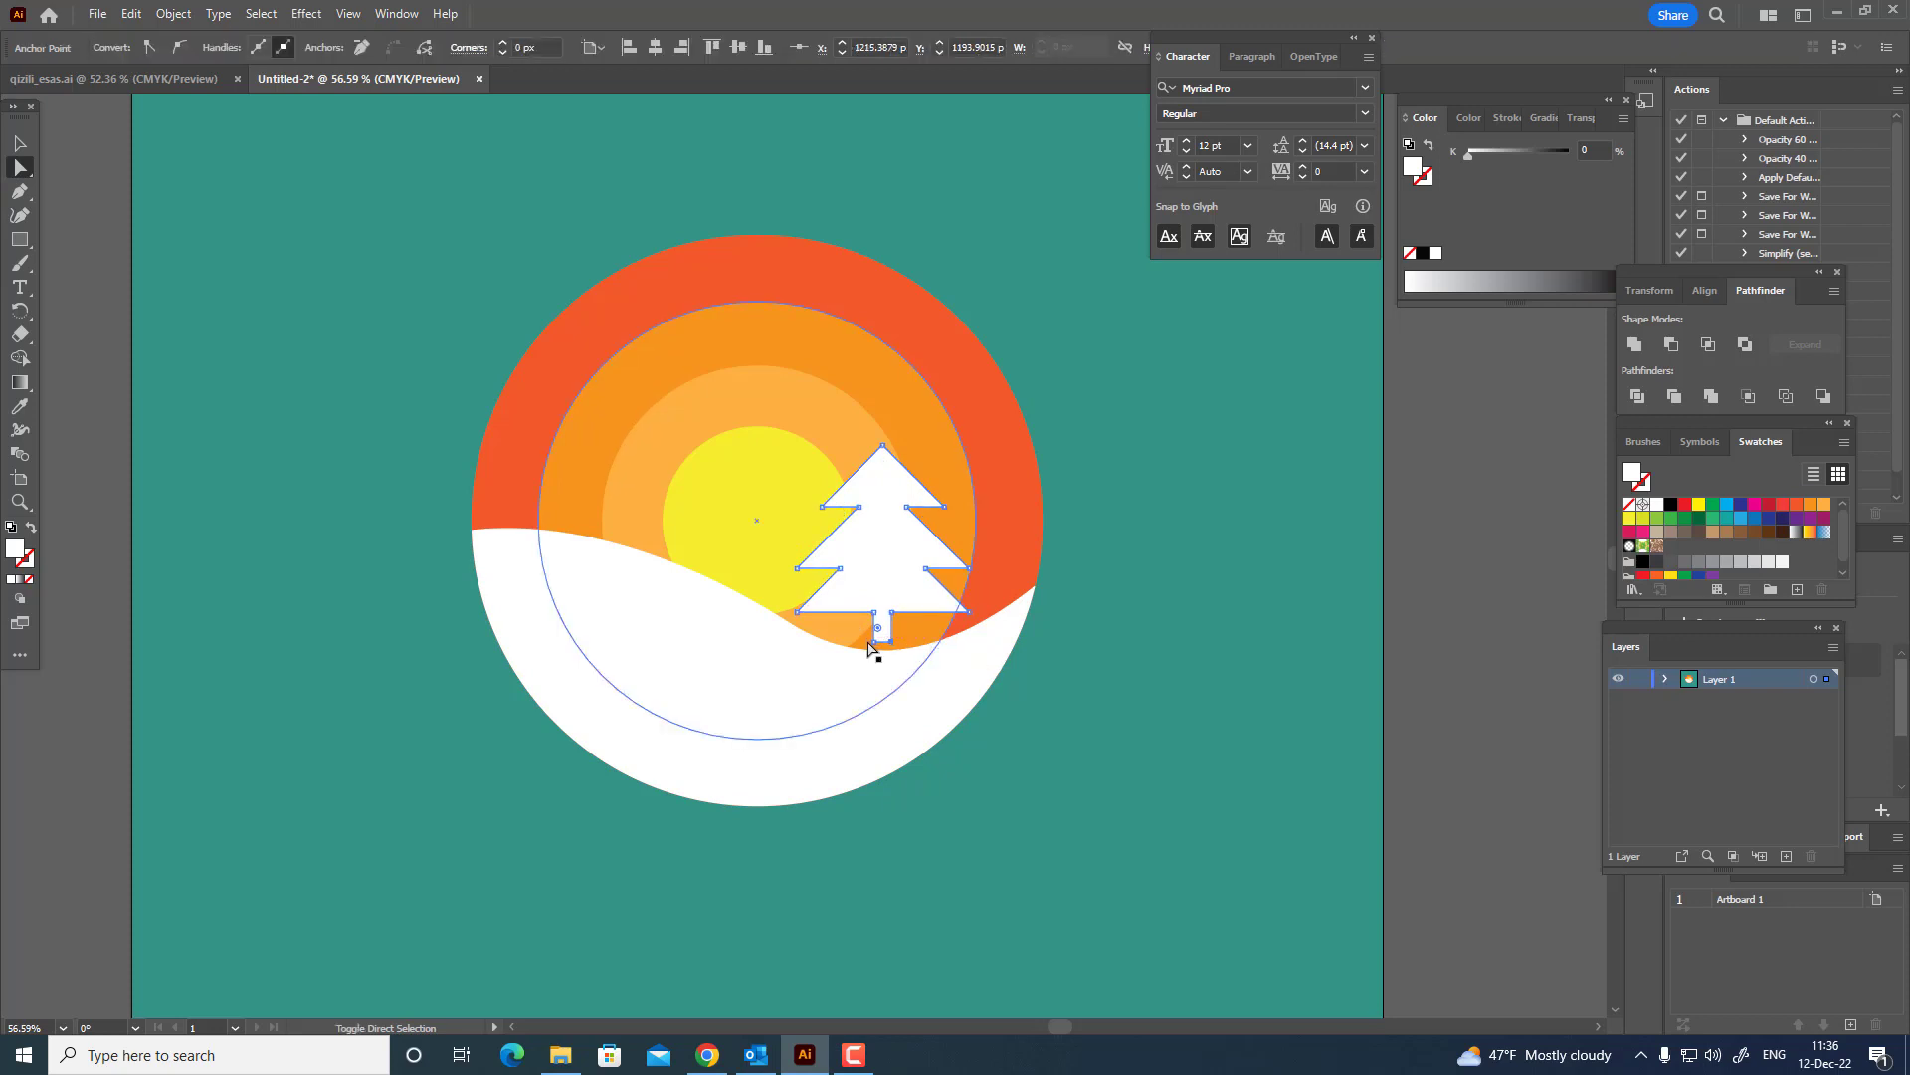
pyautogui.moveTo(871, 647); pyautogui.dragTo(886, 667)
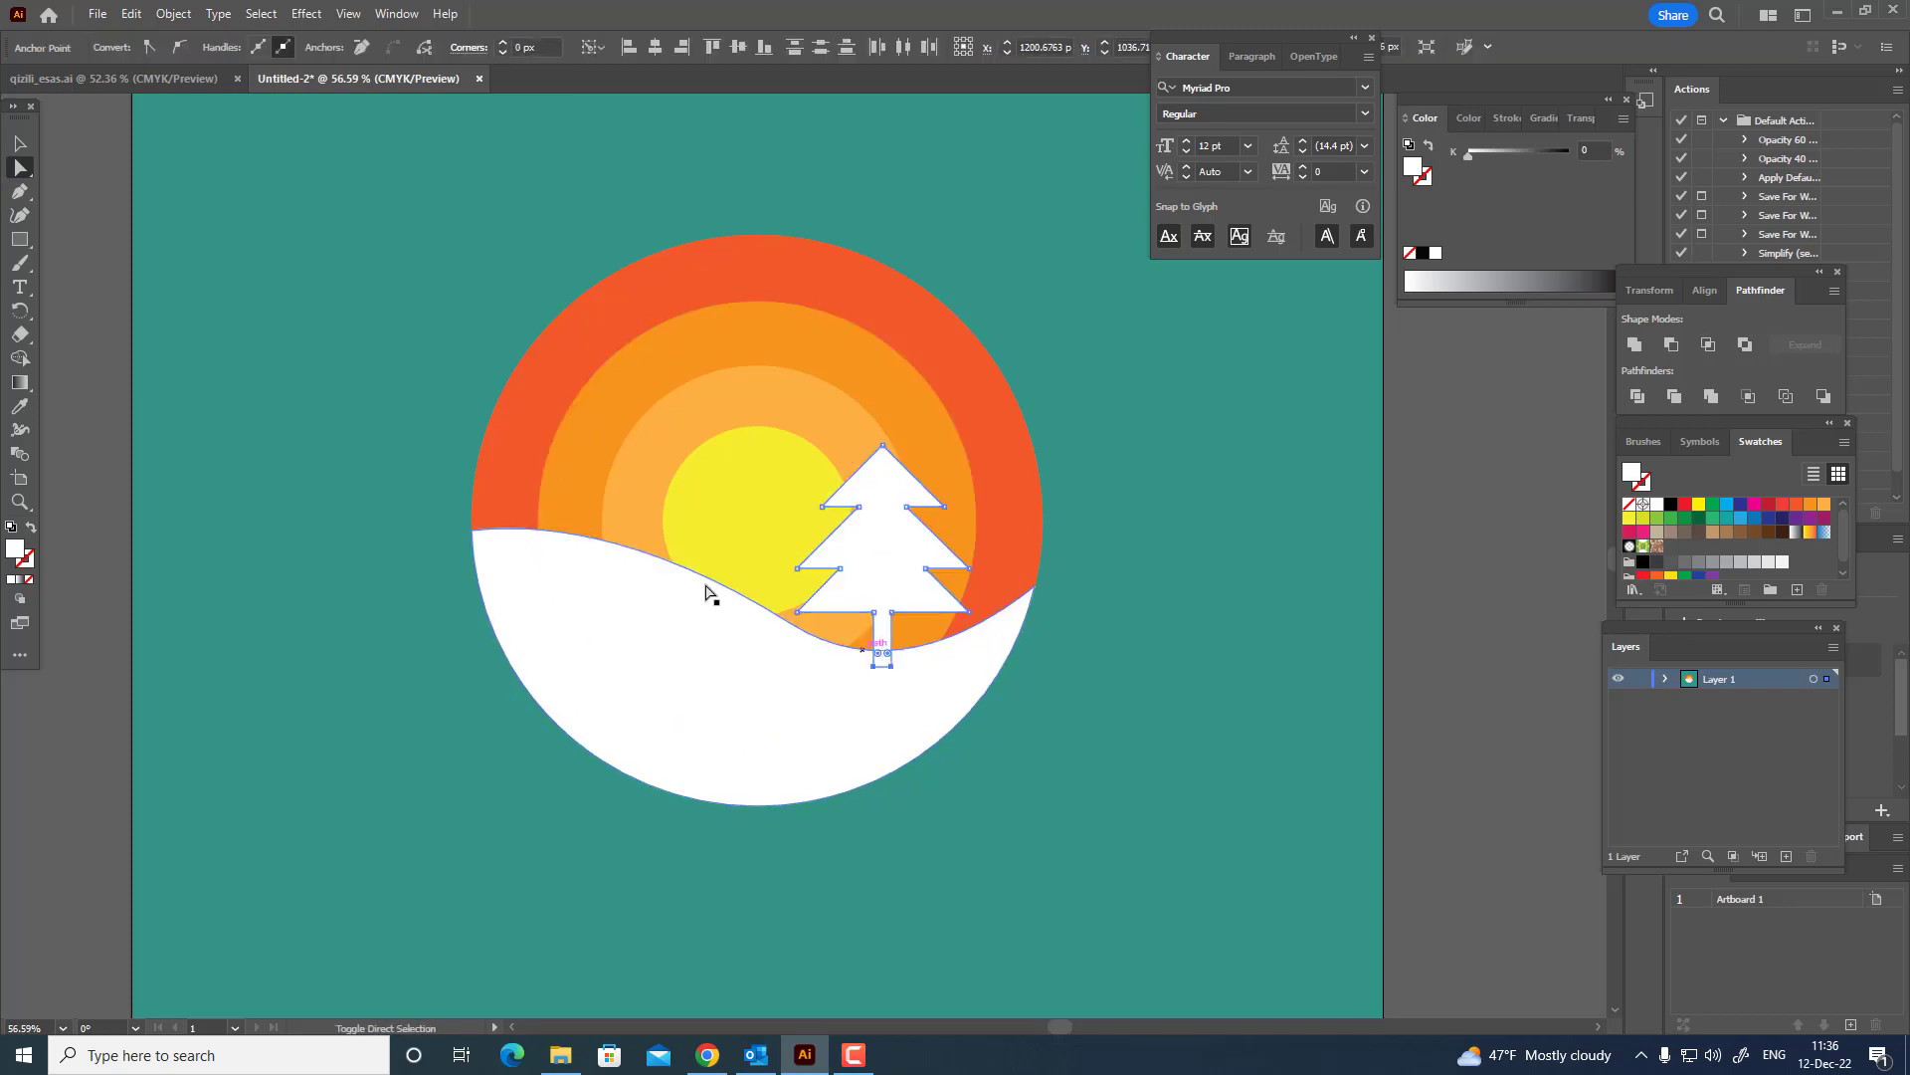
pyautogui.click(19, 144)
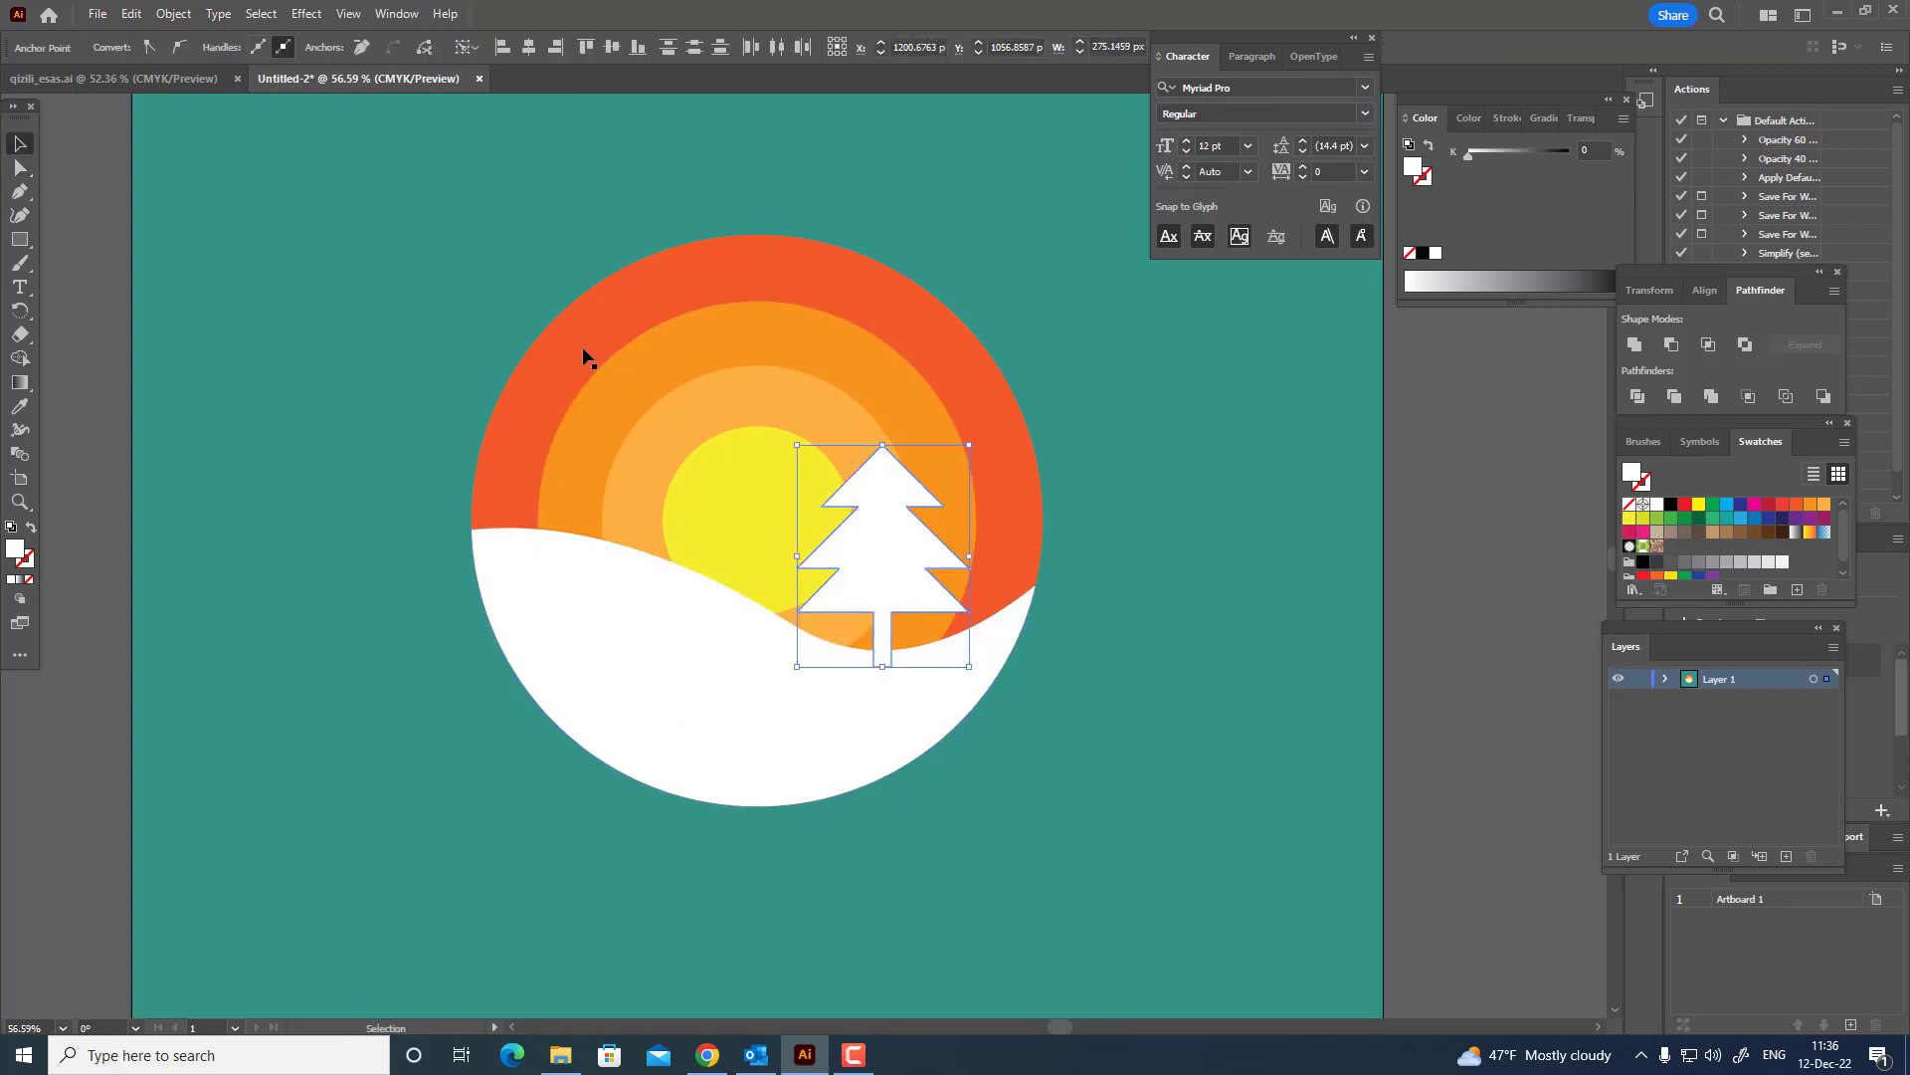
pyautogui.click(1509, 716)
pyautogui.moveTo(929, 567); pyautogui.dragTo(906, 568)
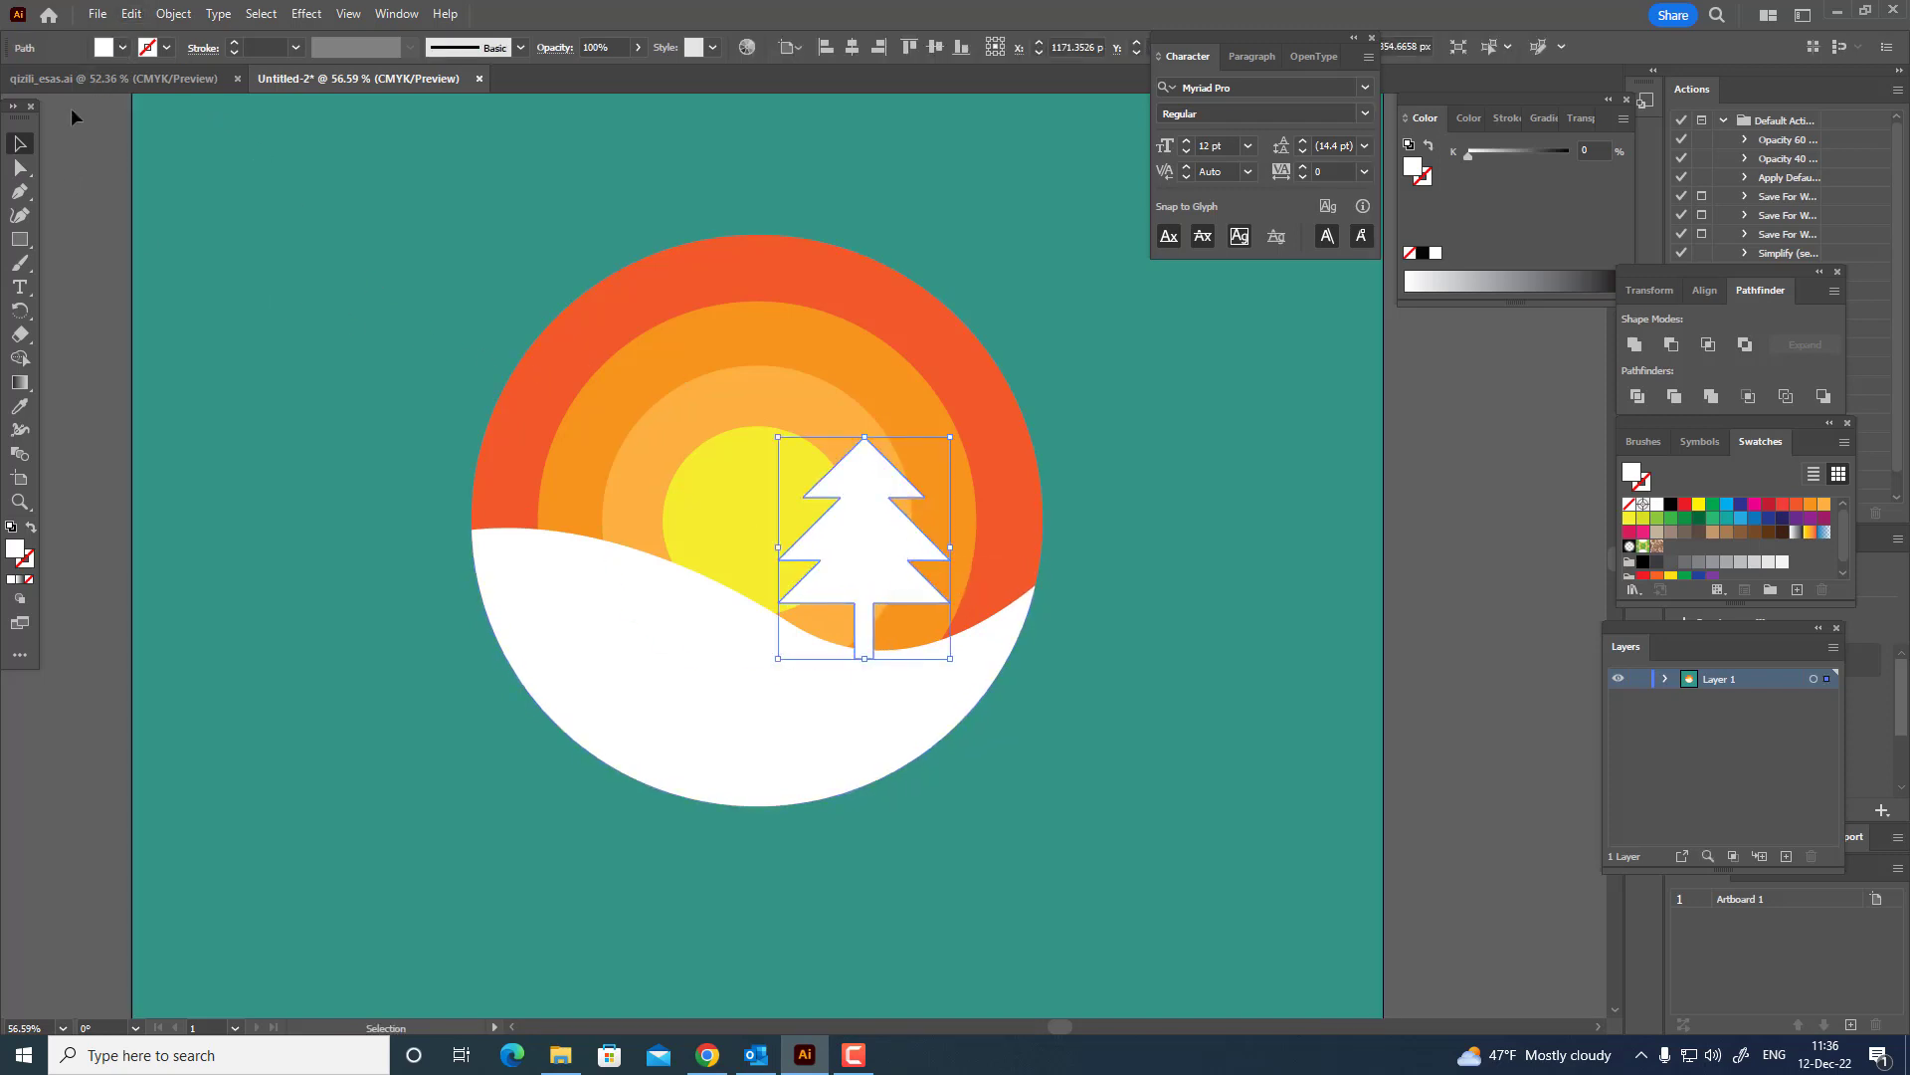
# Paste a copy of the tree in front, shift it to the right, and scale it down to about 152 px tall.
pyautogui.click(130, 14)
pyautogui.click(163, 108)
pyautogui.click(130, 14)
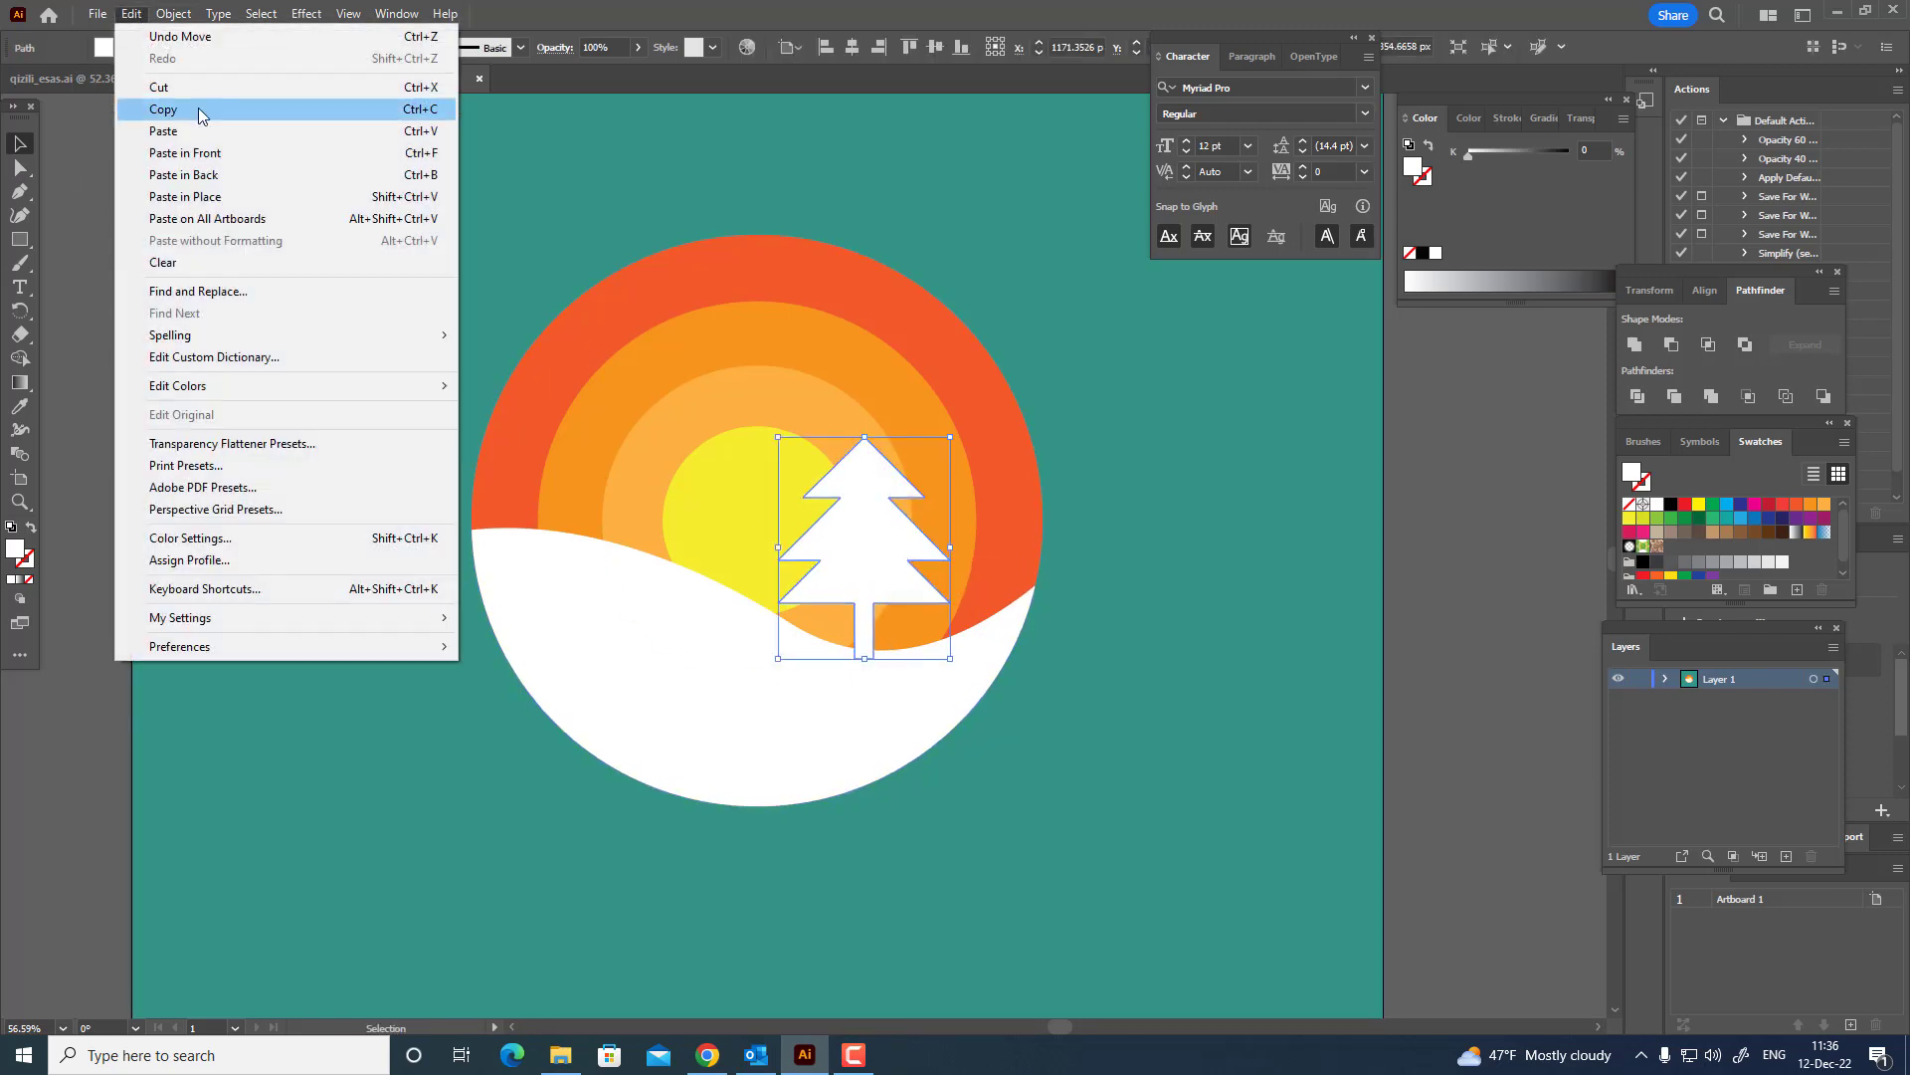
pyautogui.click(164, 108)
pyautogui.hotkey('ctrl', 'f')
pyautogui.moveTo(909, 541); pyautogui.dragTo(1015, 541)
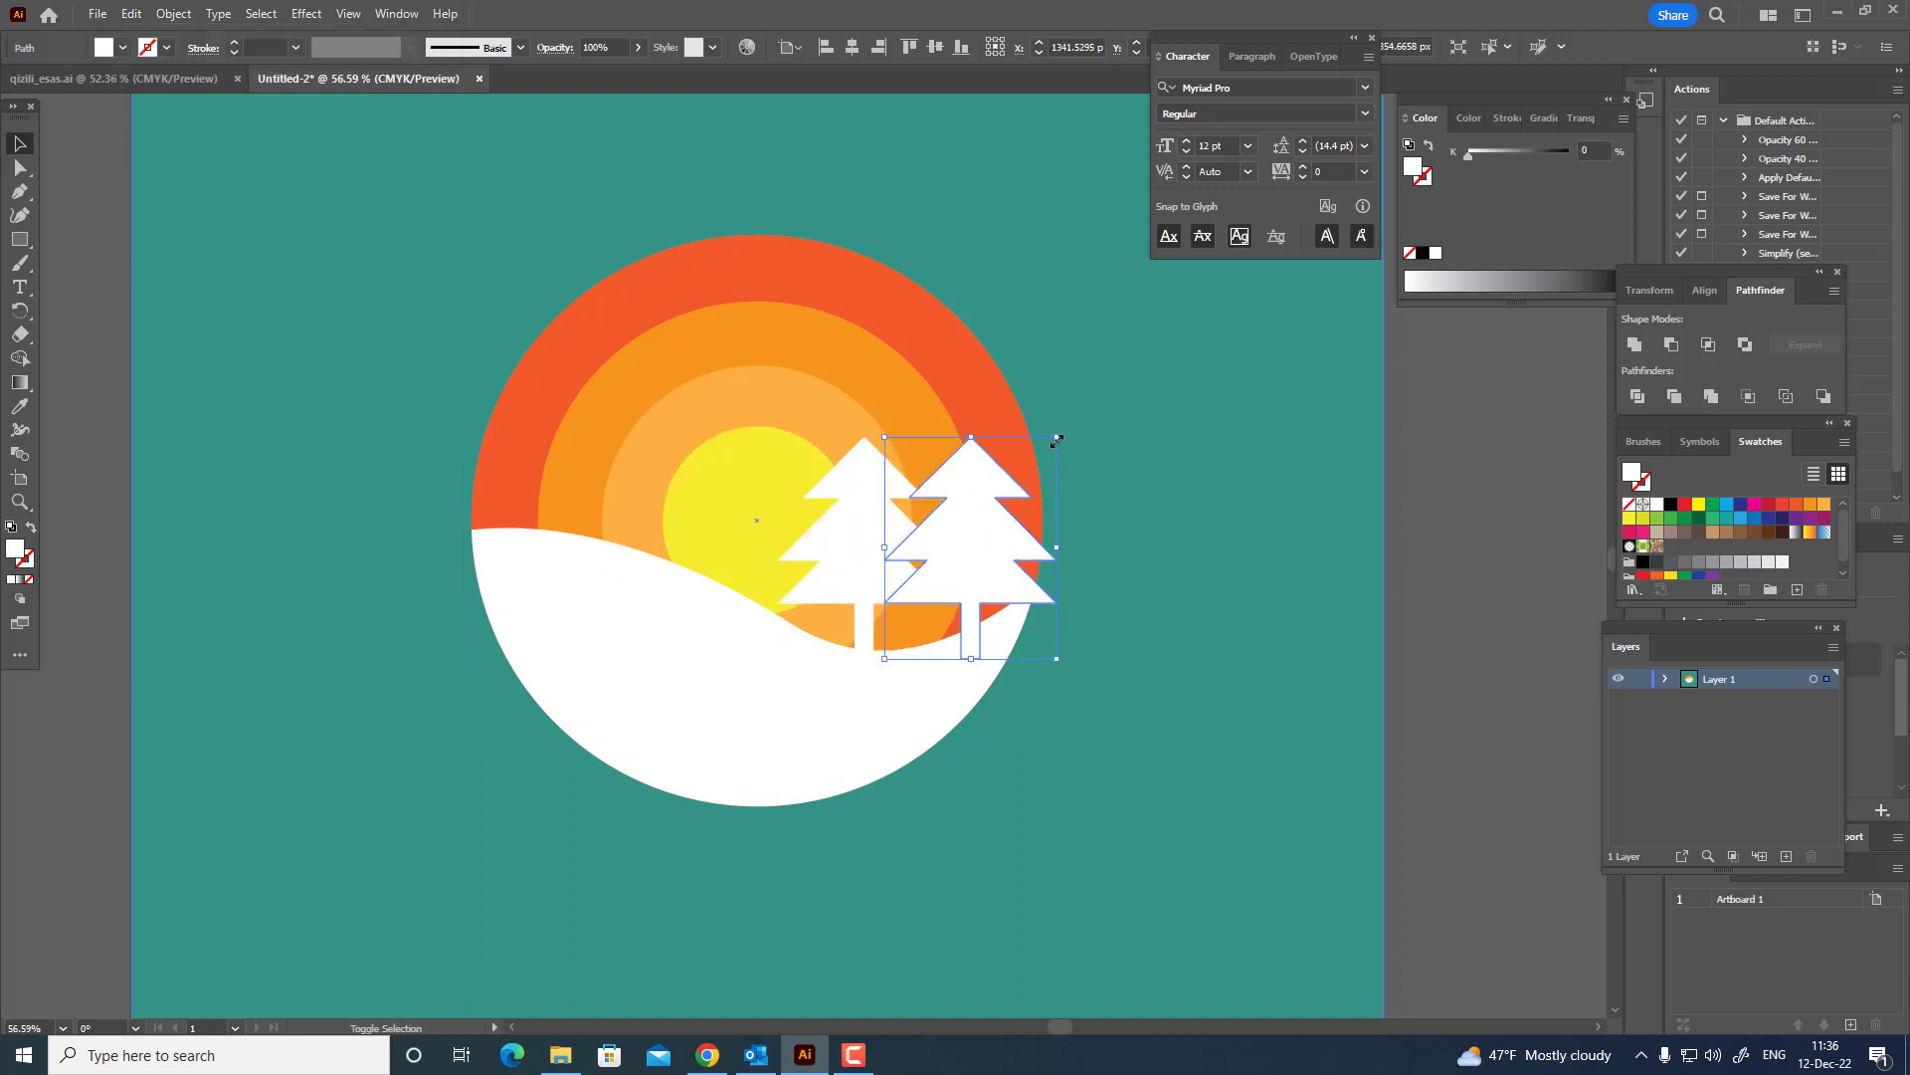
pyautogui.moveTo(1057, 439); pyautogui.dragTo(985, 604)
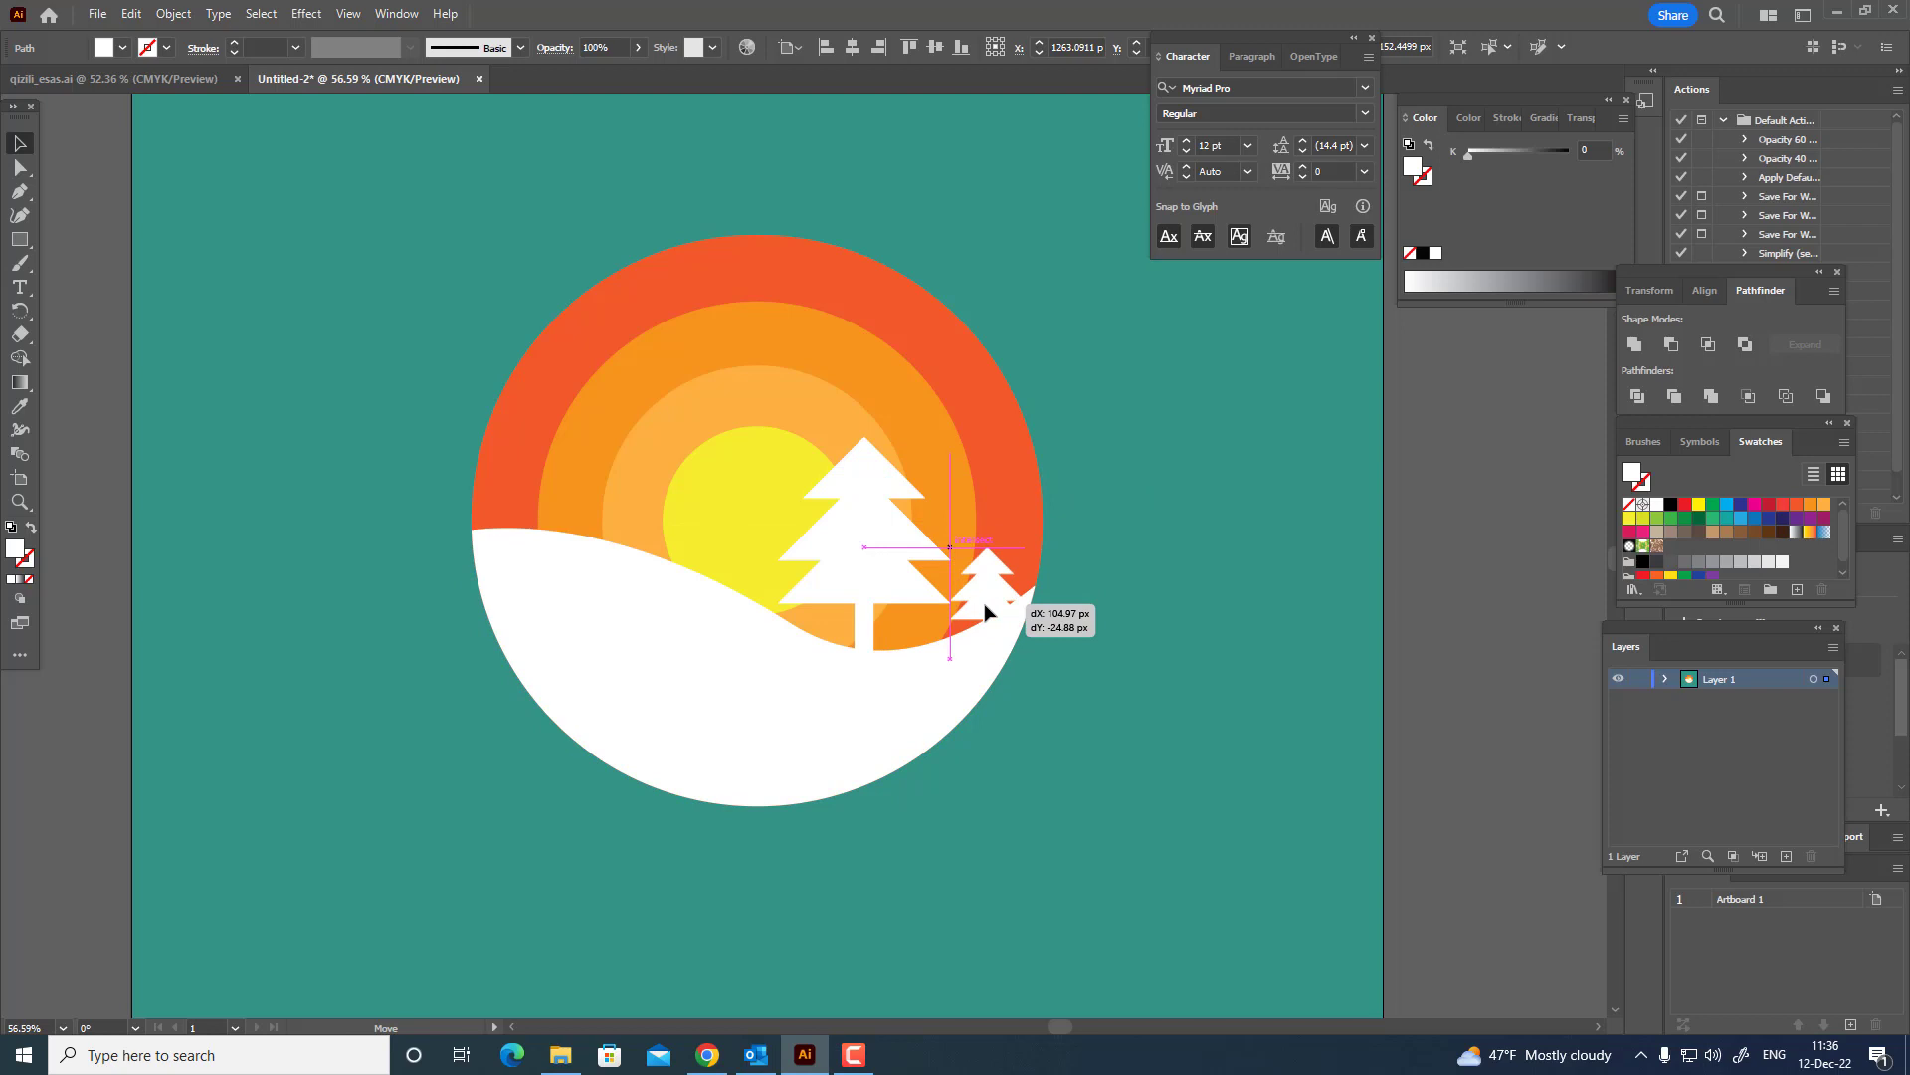
# Move the small tree onto the hill's left crest and set the large tree over the dip on the right.
pyautogui.moveTo(986, 622); pyautogui.dragTo(977, 599)
pyautogui.moveTo(865, 580); pyautogui.dragTo(840, 571)
pyautogui.moveTo(994, 620); pyautogui.dragTo(992, 627)
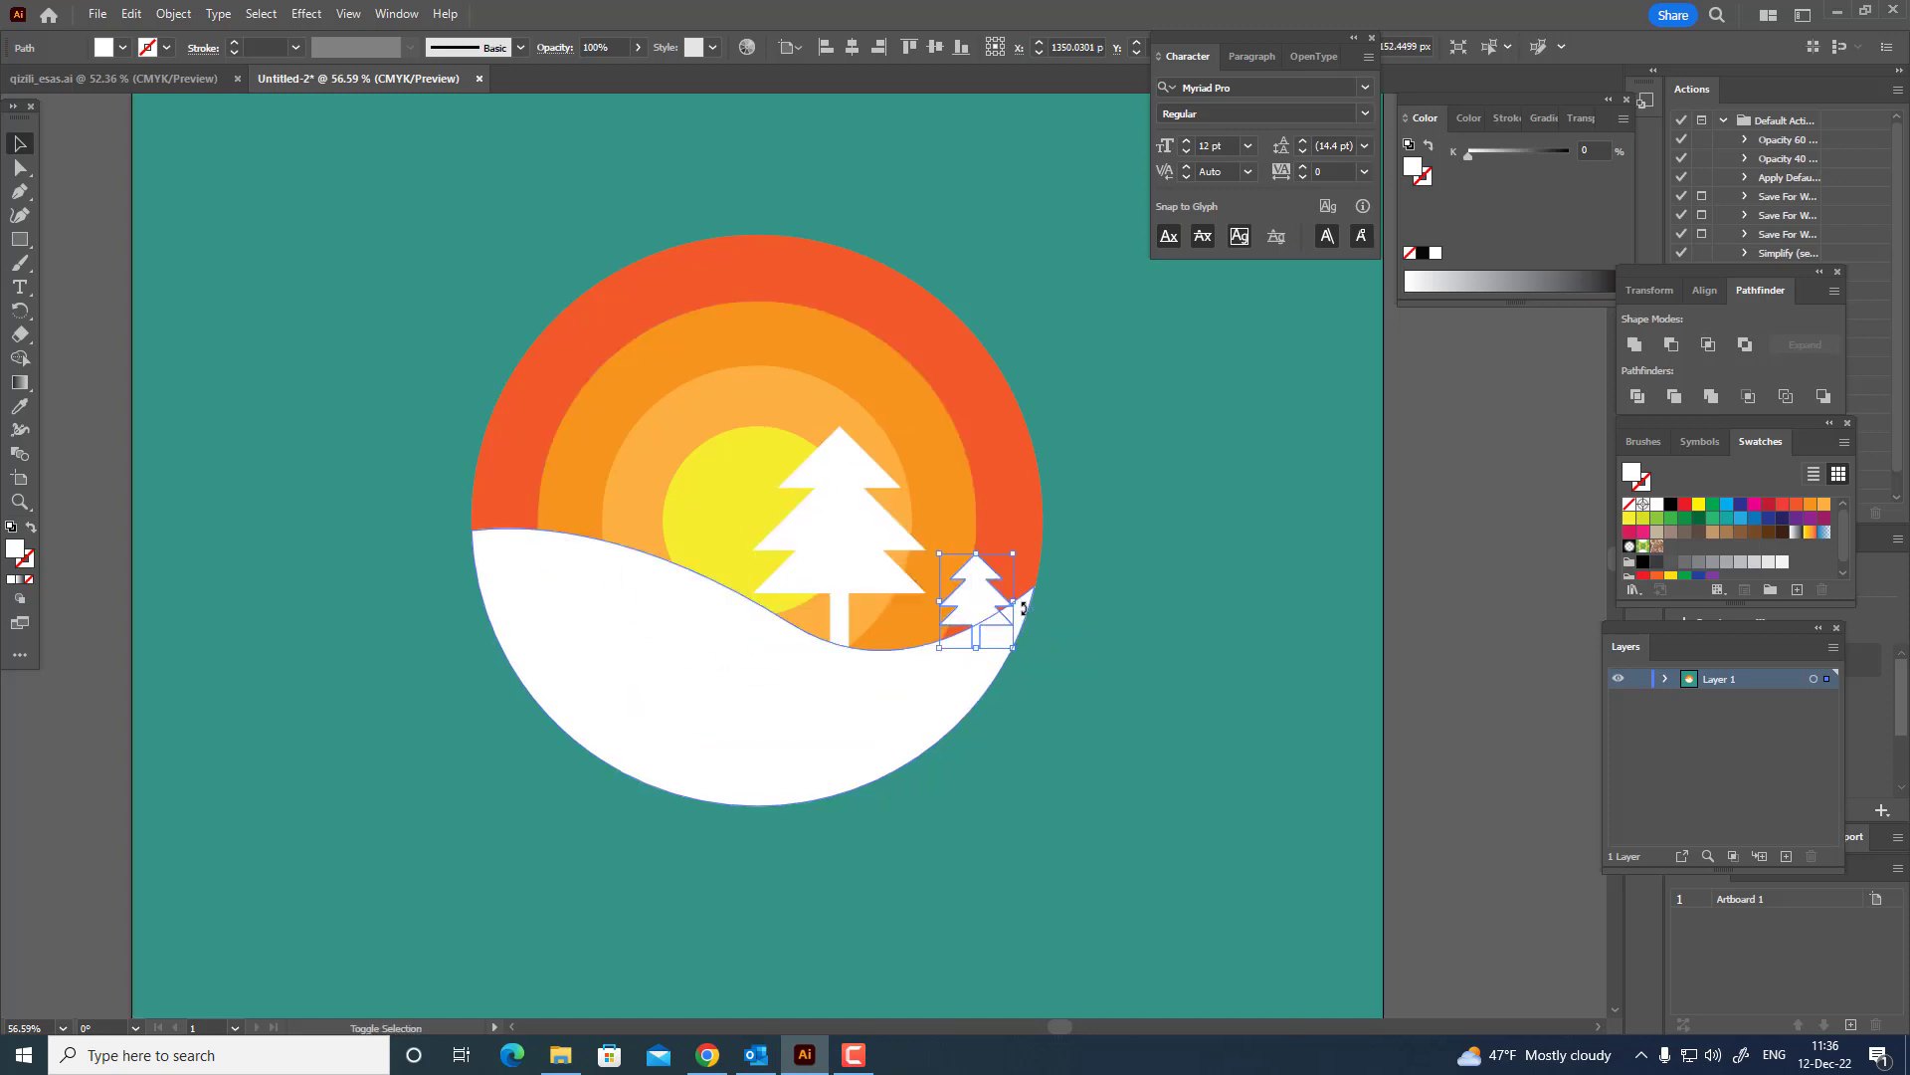
pyautogui.click(889, 700)
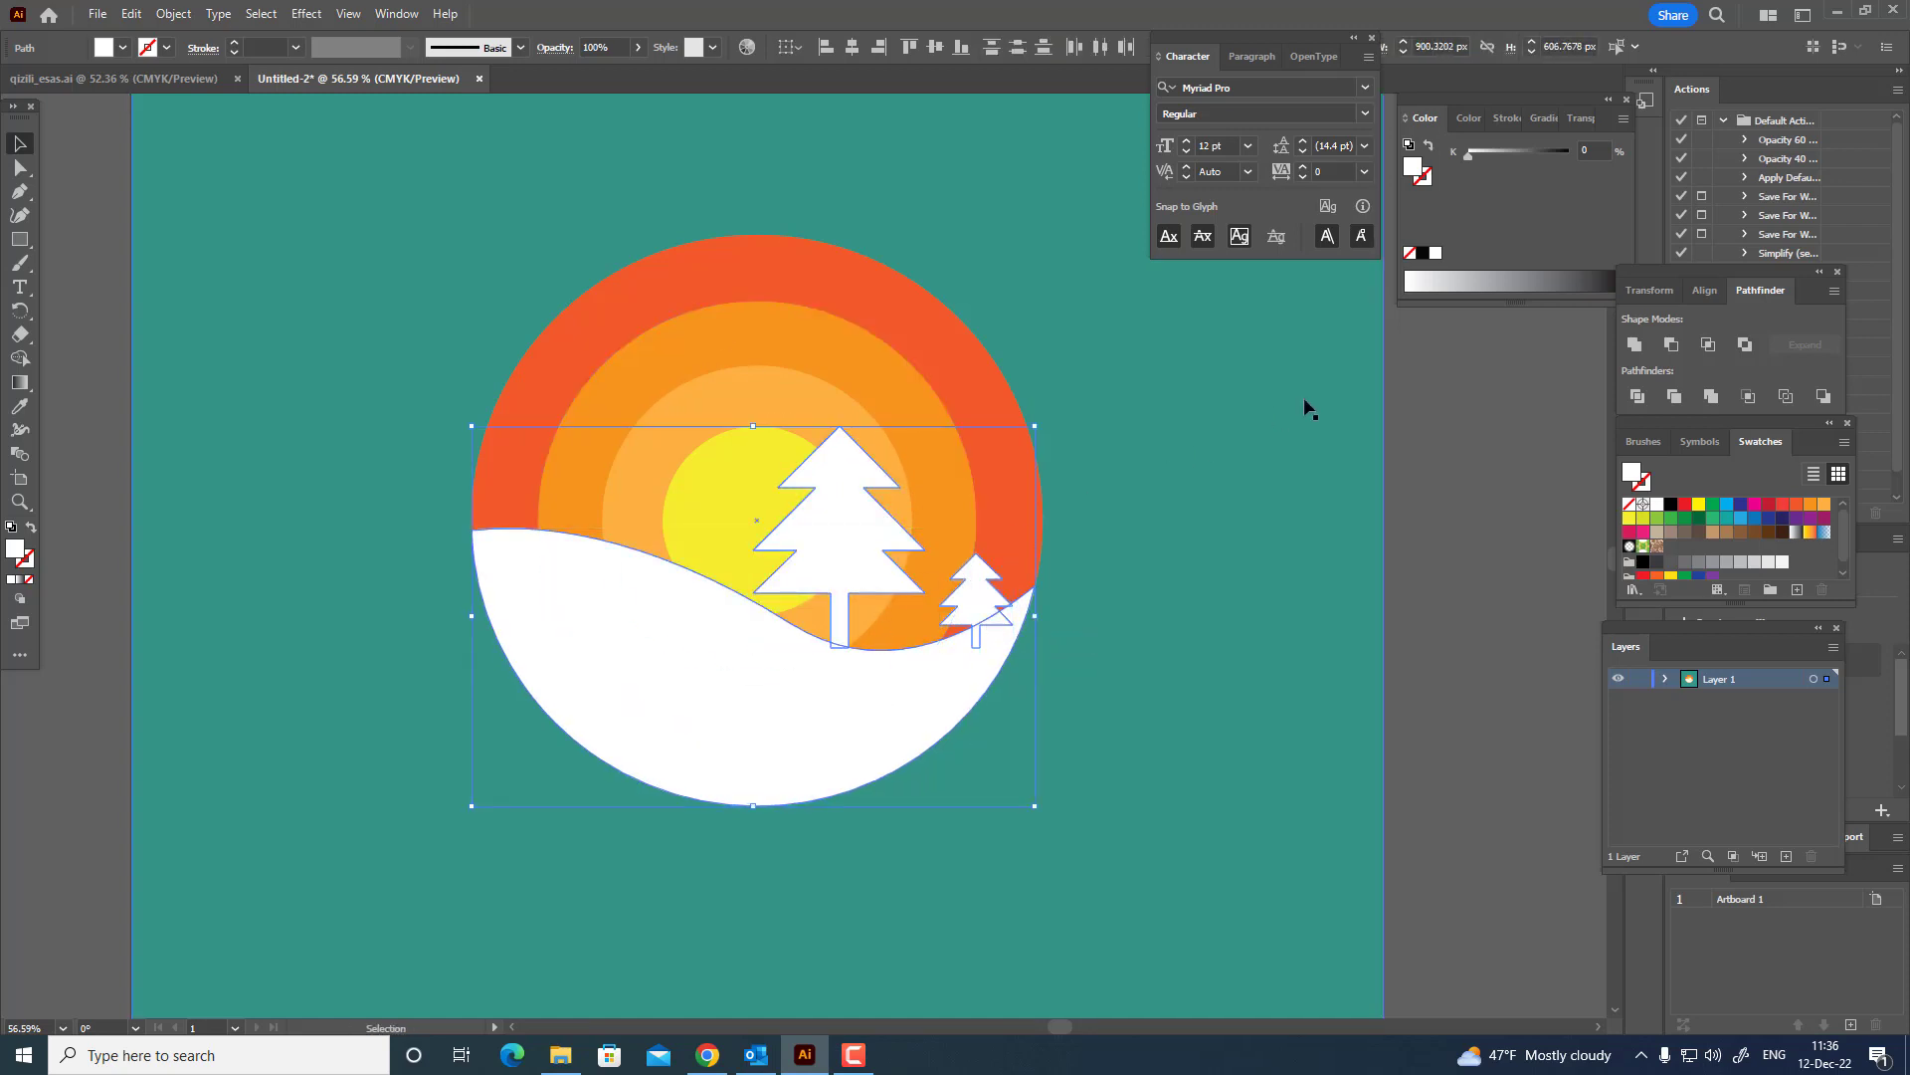
pyautogui.click(1371, 627)
pyautogui.moveTo(987, 587); pyautogui.dragTo(545, 473)
pyautogui.moveTo(846, 556)
pyautogui.mouseDown()
pyautogui.moveTo(911, 570)
pyautogui.moveTo(877, 571)
pyautogui.mouseUp()
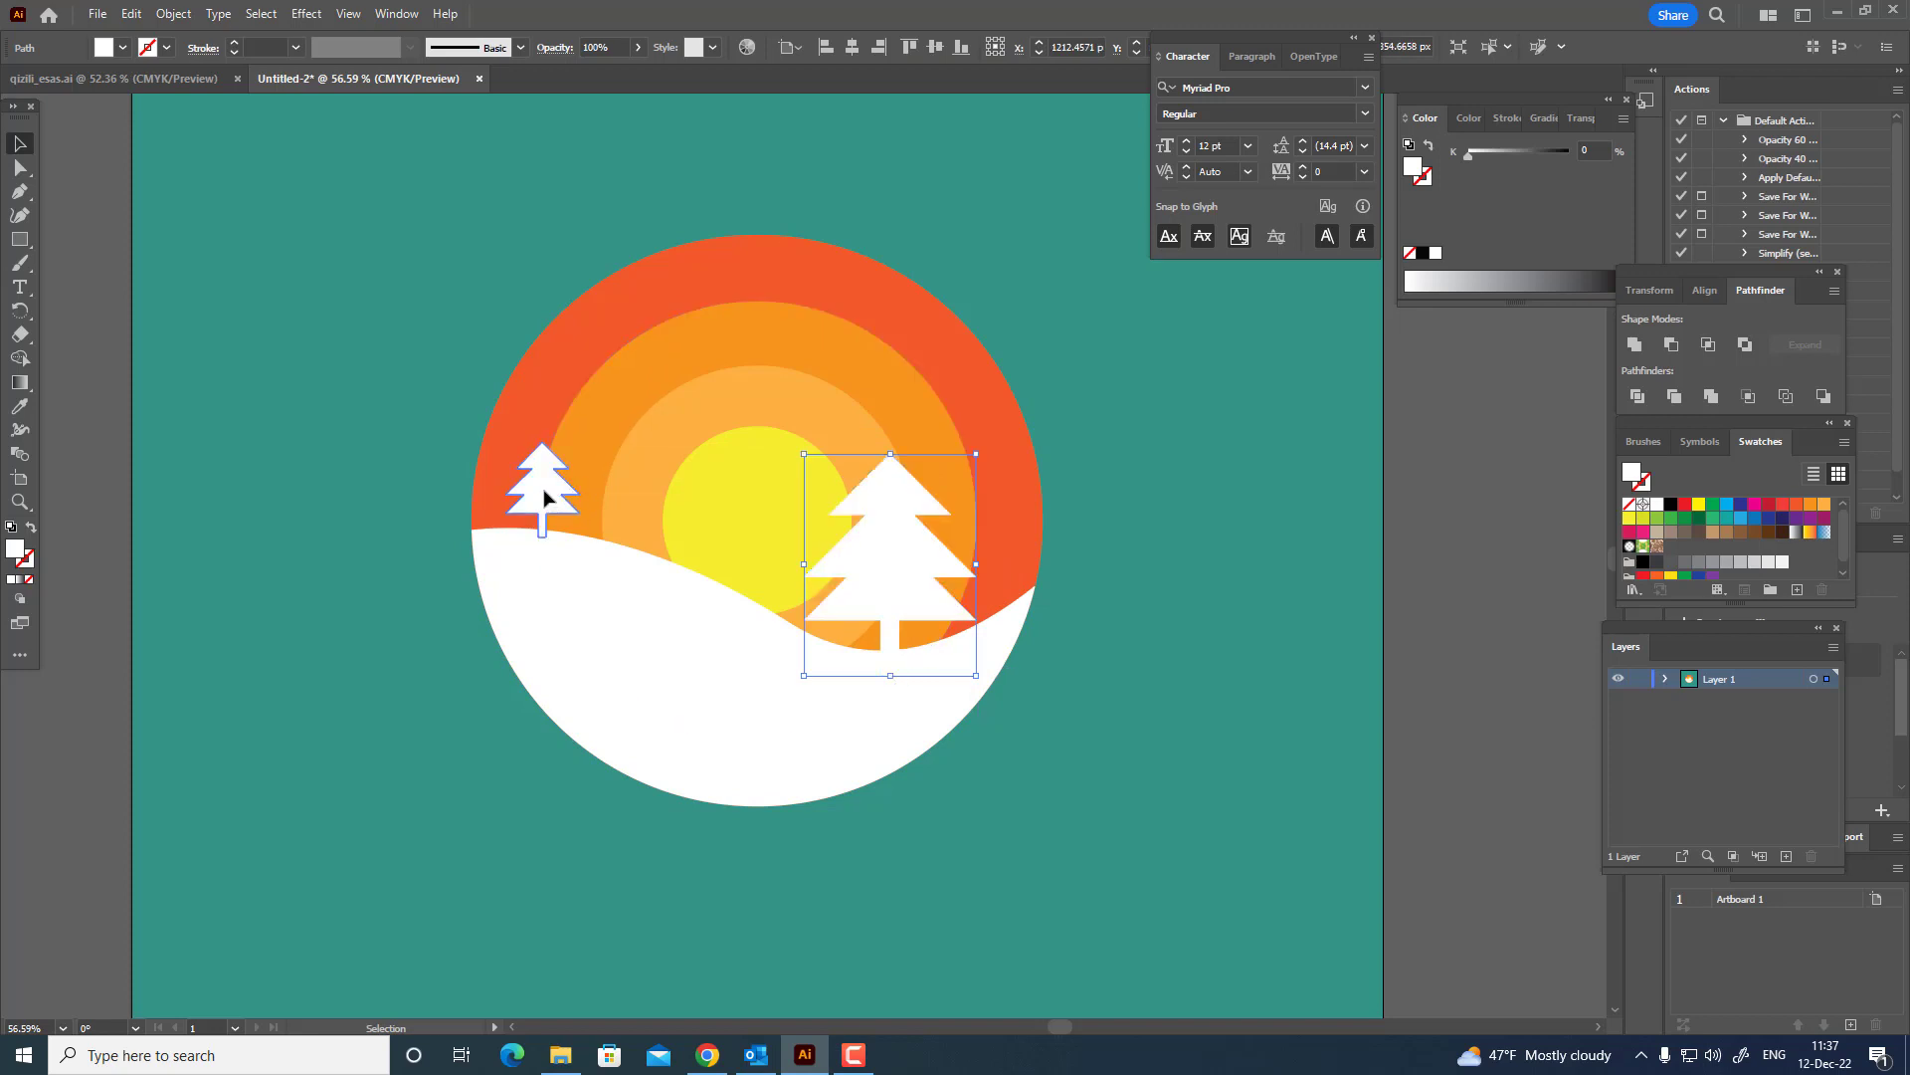
# Paste a copy of the small tree in front, enlarge it to about 271 px tall, and place it on the slope beside the small tree.
pyautogui.click(545, 488)
pyautogui.click(130, 14)
pyautogui.click(170, 110)
pyautogui.click(130, 14)
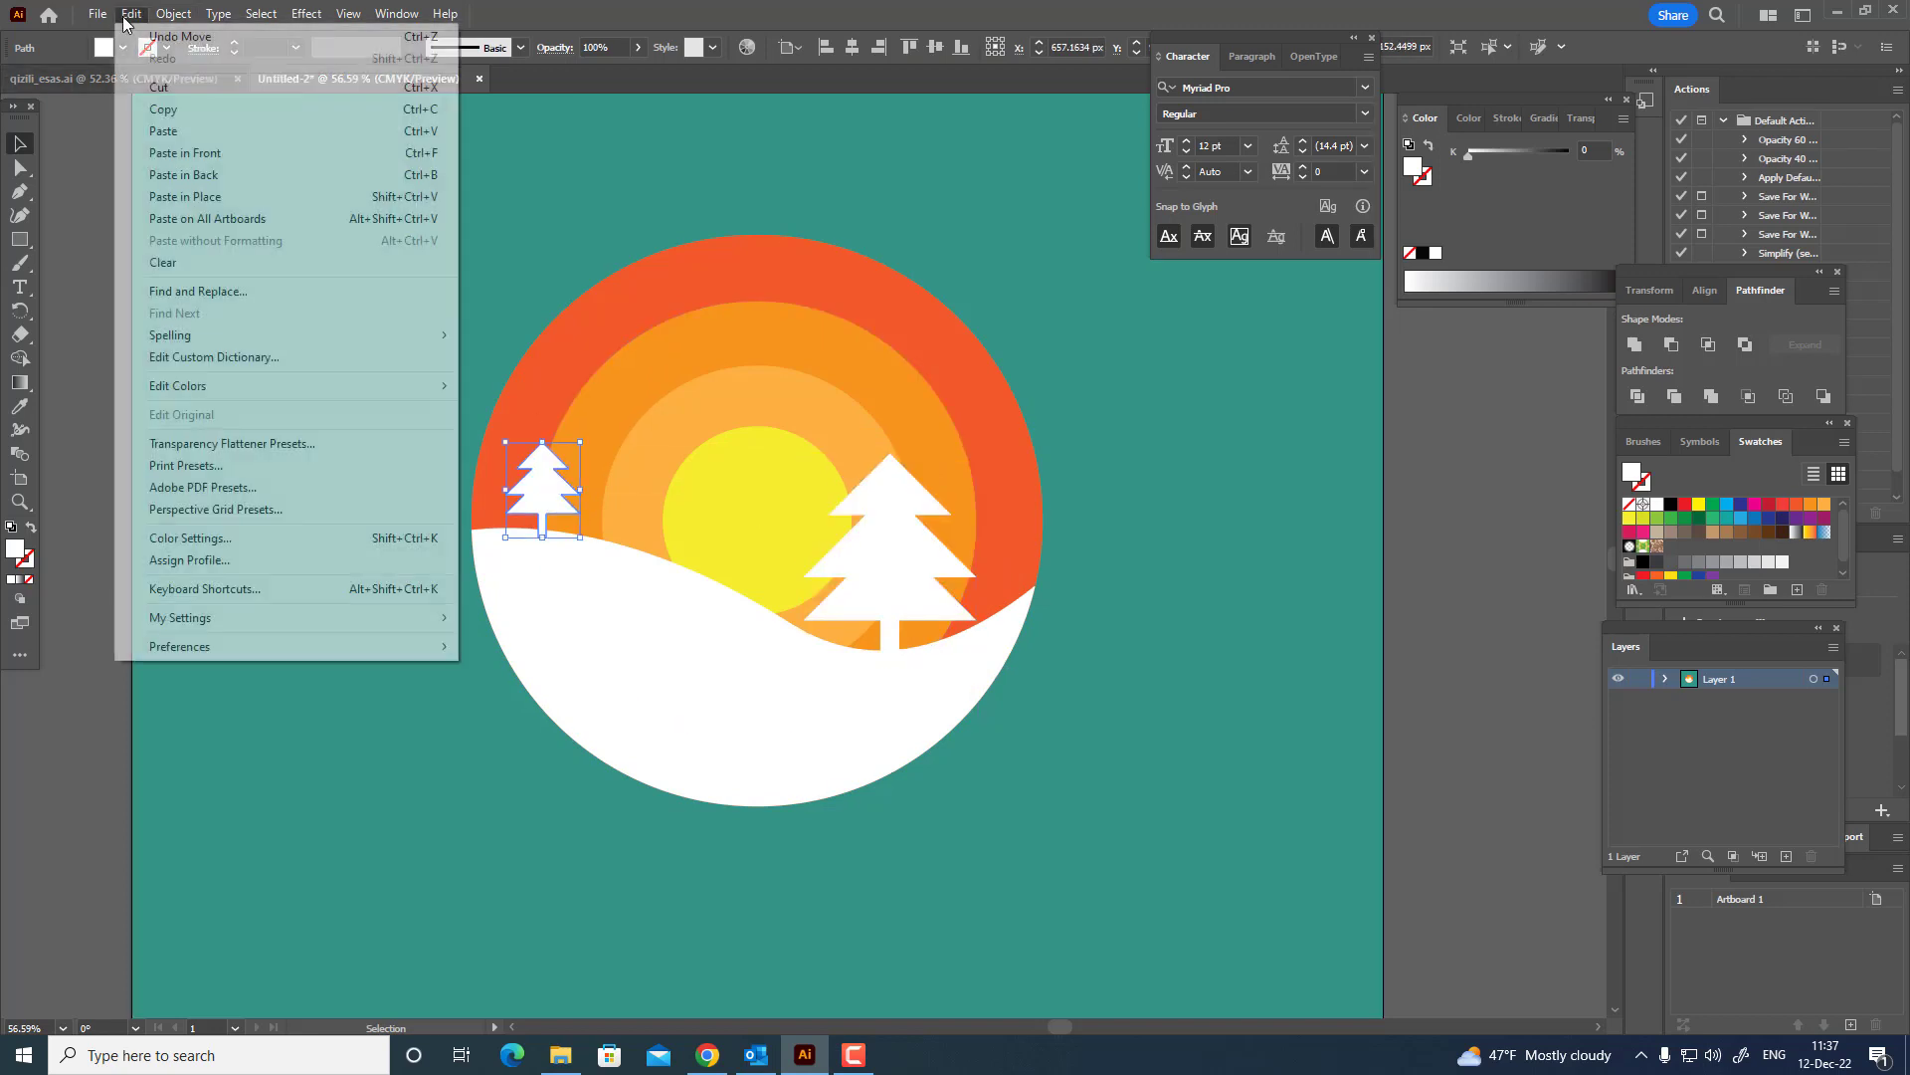
pyautogui.click(185, 152)
pyautogui.moveTo(573, 502); pyautogui.dragTo(712, 395)
pyautogui.moveTo(667, 481)
pyautogui.mouseDown()
pyautogui.moveTo(637, 483)
pyautogui.moveTo(674, 491)
pyautogui.mouseUp()
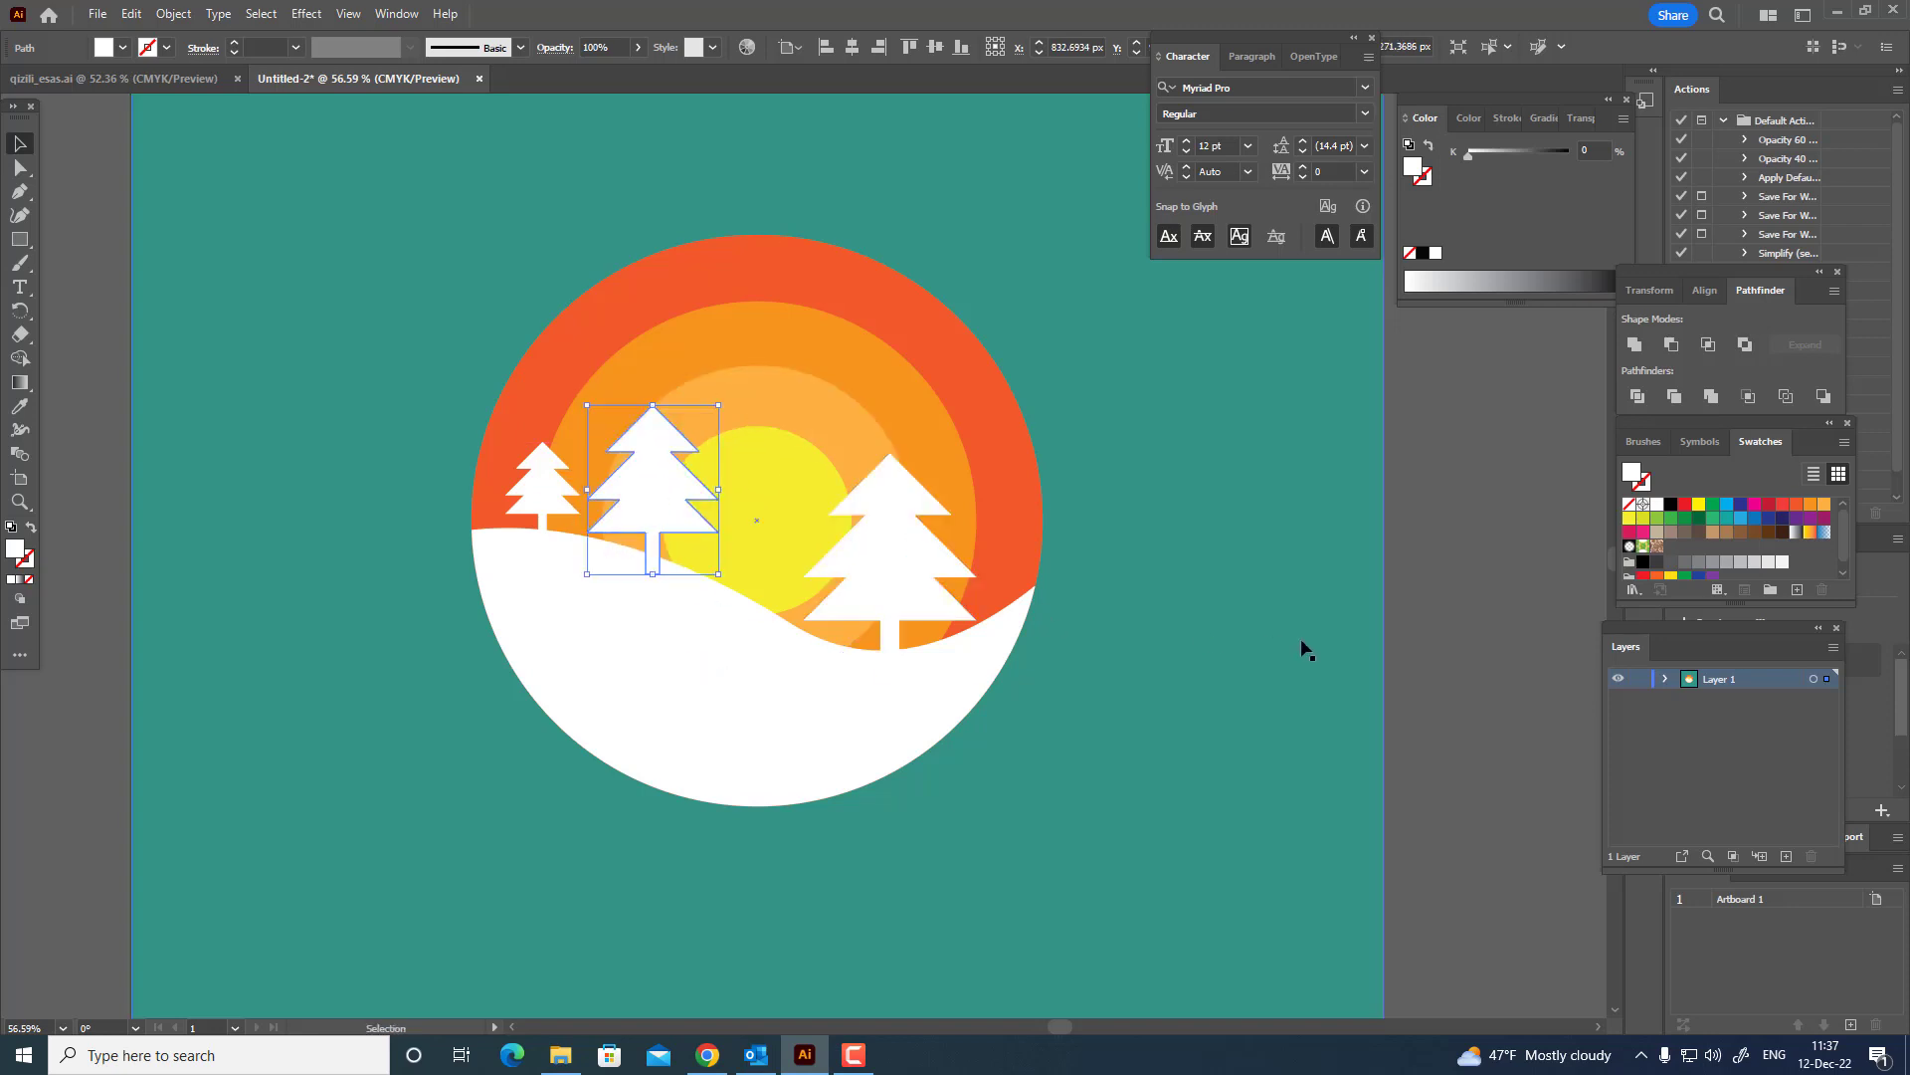
# Nudge the small and the medium tree slightly to the left along the hill.
pyautogui.click(1488, 625)
pyautogui.moveTo(1384, 578); pyautogui.dragTo(1292, 584)
pyautogui.moveTo(448, 490); pyautogui.dragTo(435, 489)
pyautogui.moveTo(584, 511); pyautogui.dragTo(557, 512)
# Unite the three trees and the white hill into a single shape.
pyautogui.keyDown('shift'); pyautogui.click(816, 602); pyautogui.keyUp('shift')
pyautogui.keyDown('shift'); pyautogui.click(418, 493); pyautogui.keyUp('shift')
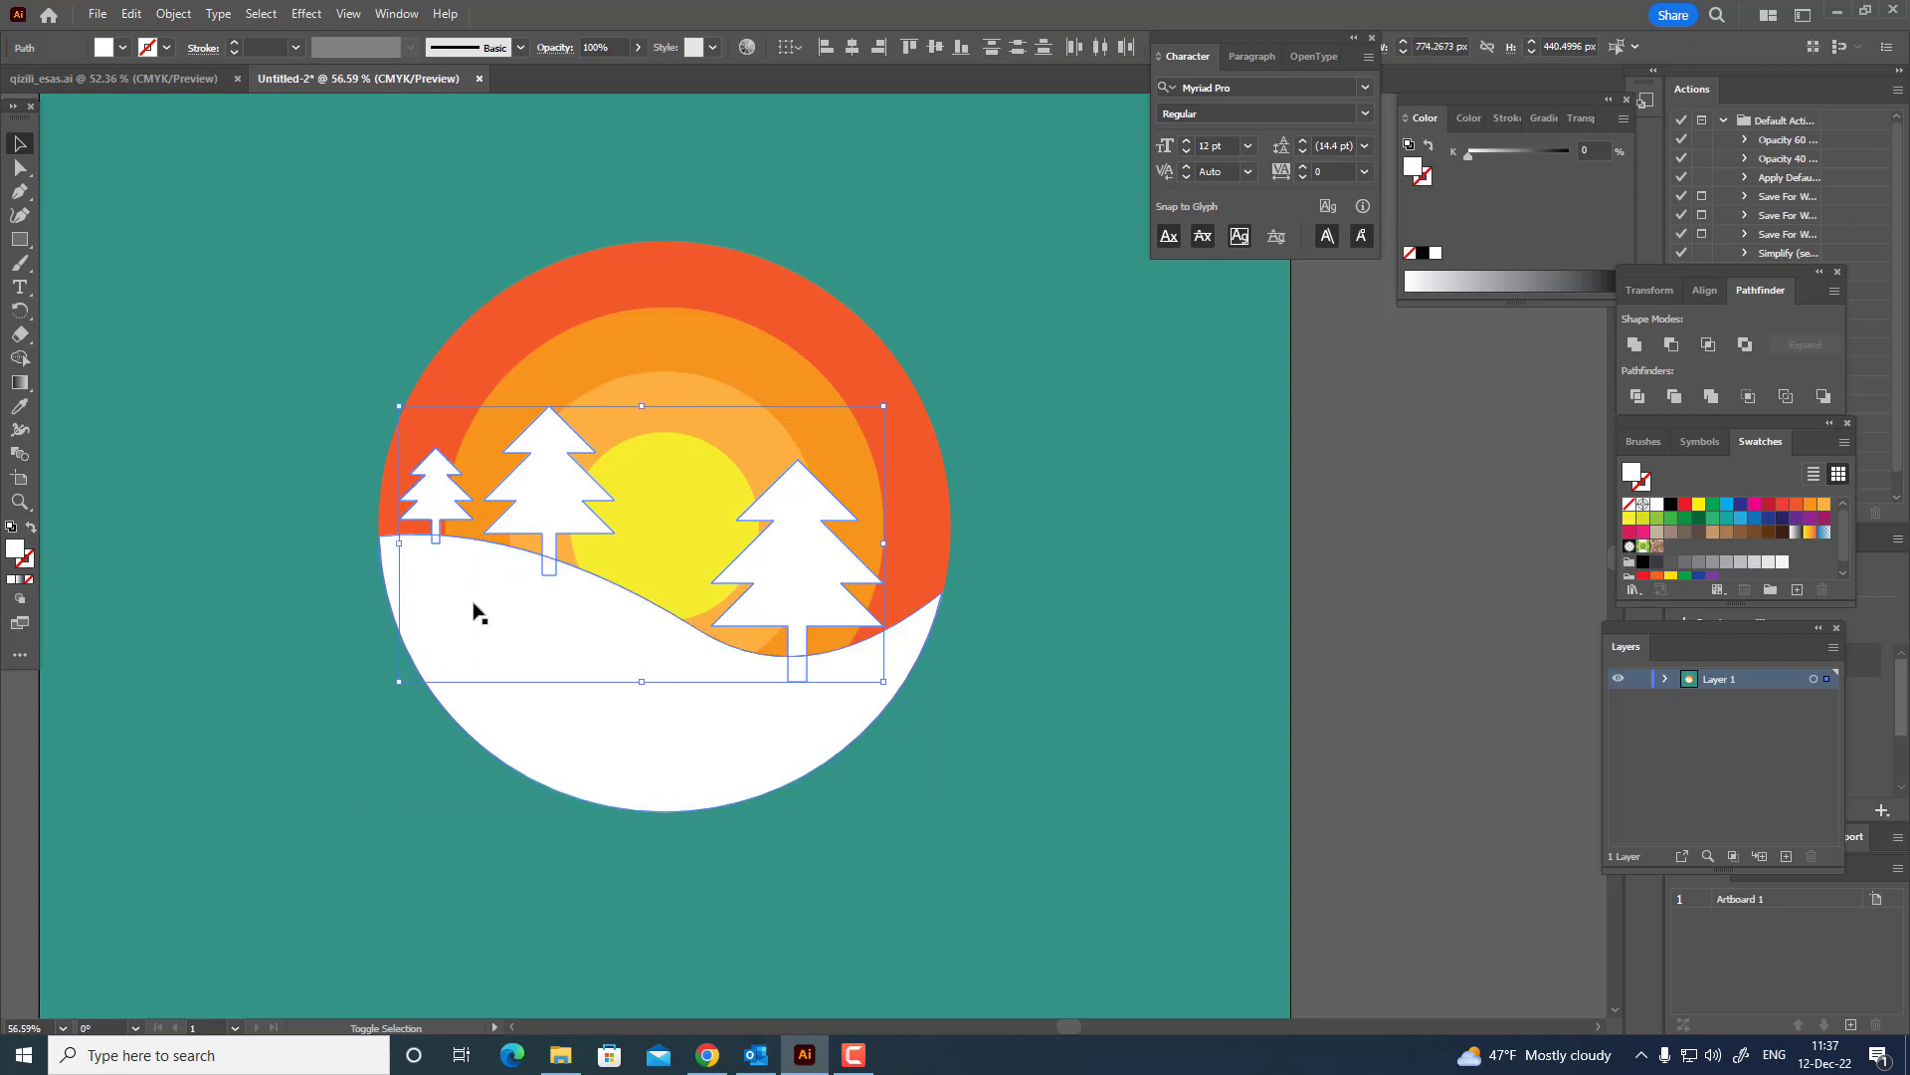
pyautogui.click(1642, 352)
pyautogui.click(1037, 461)
pyautogui.scroll(1, 1055, 477)
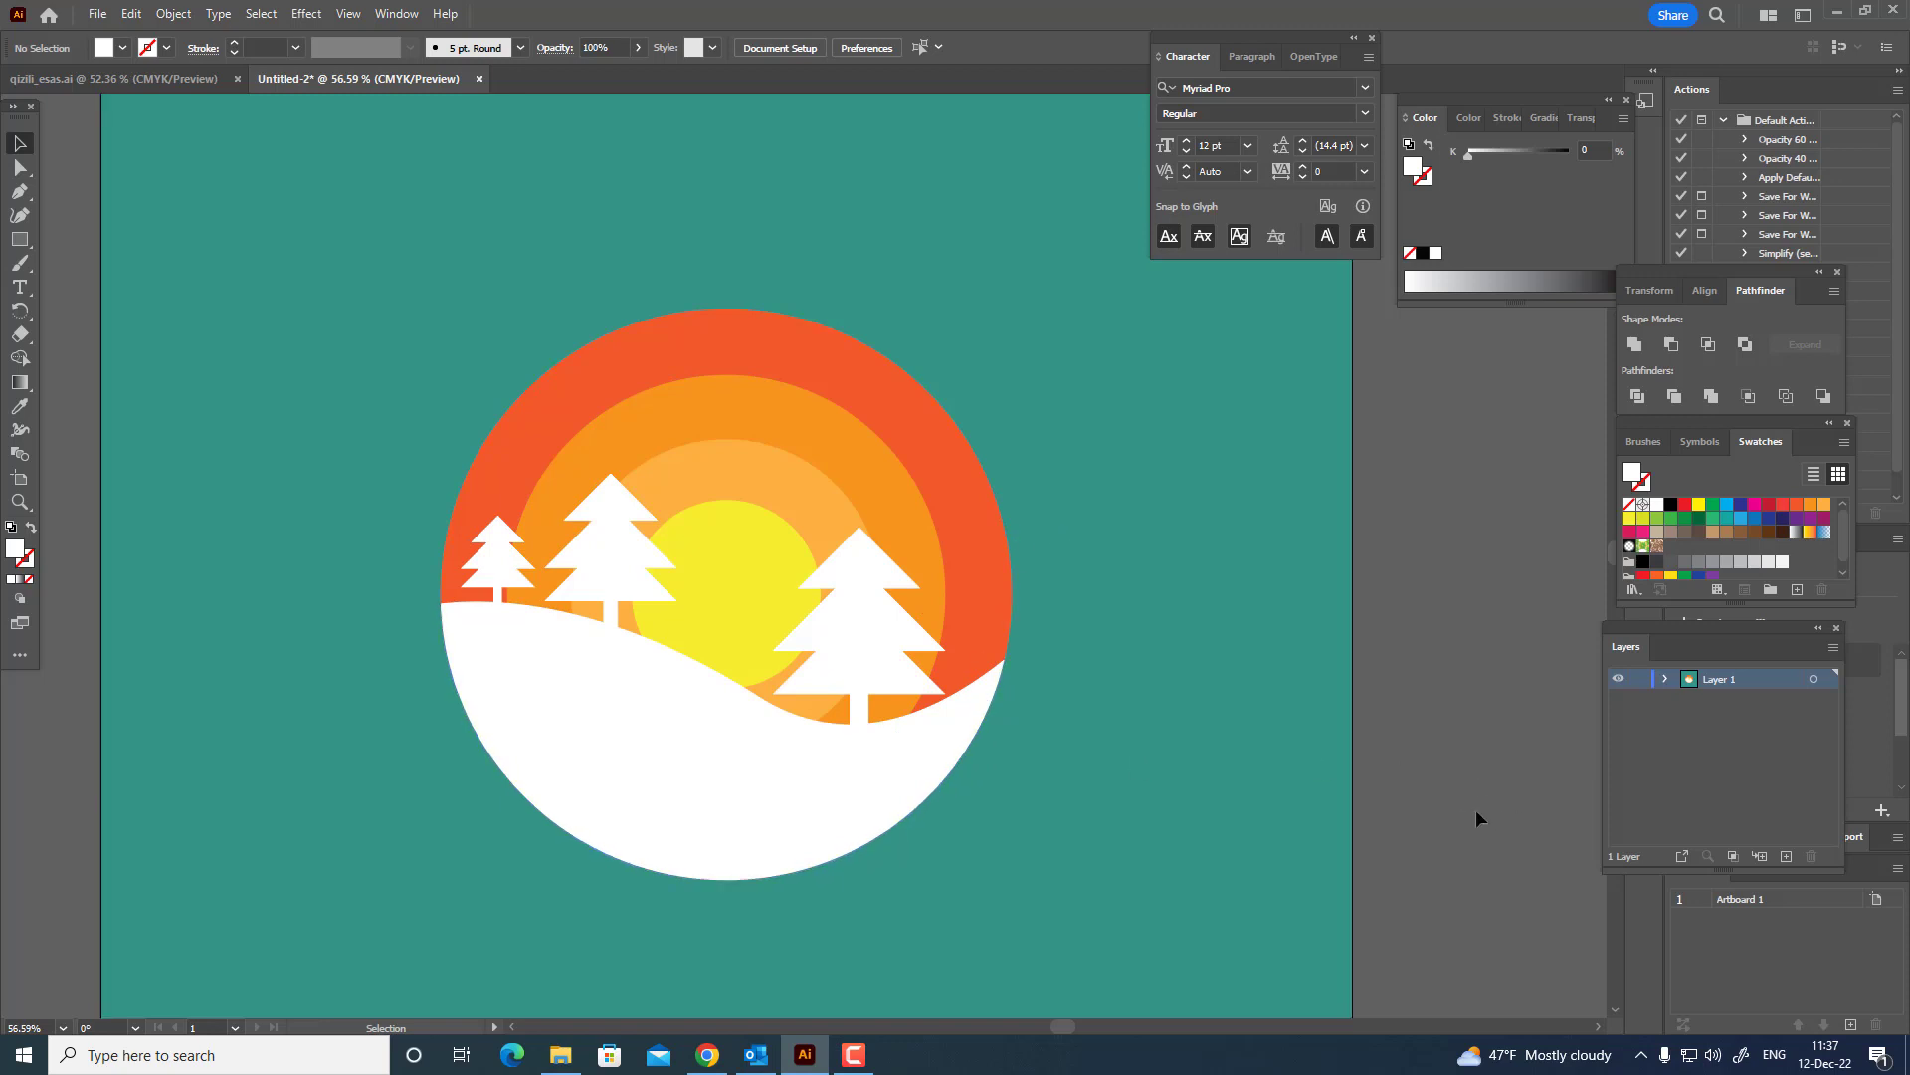
pyautogui.hotkey('ctrl', 'a')
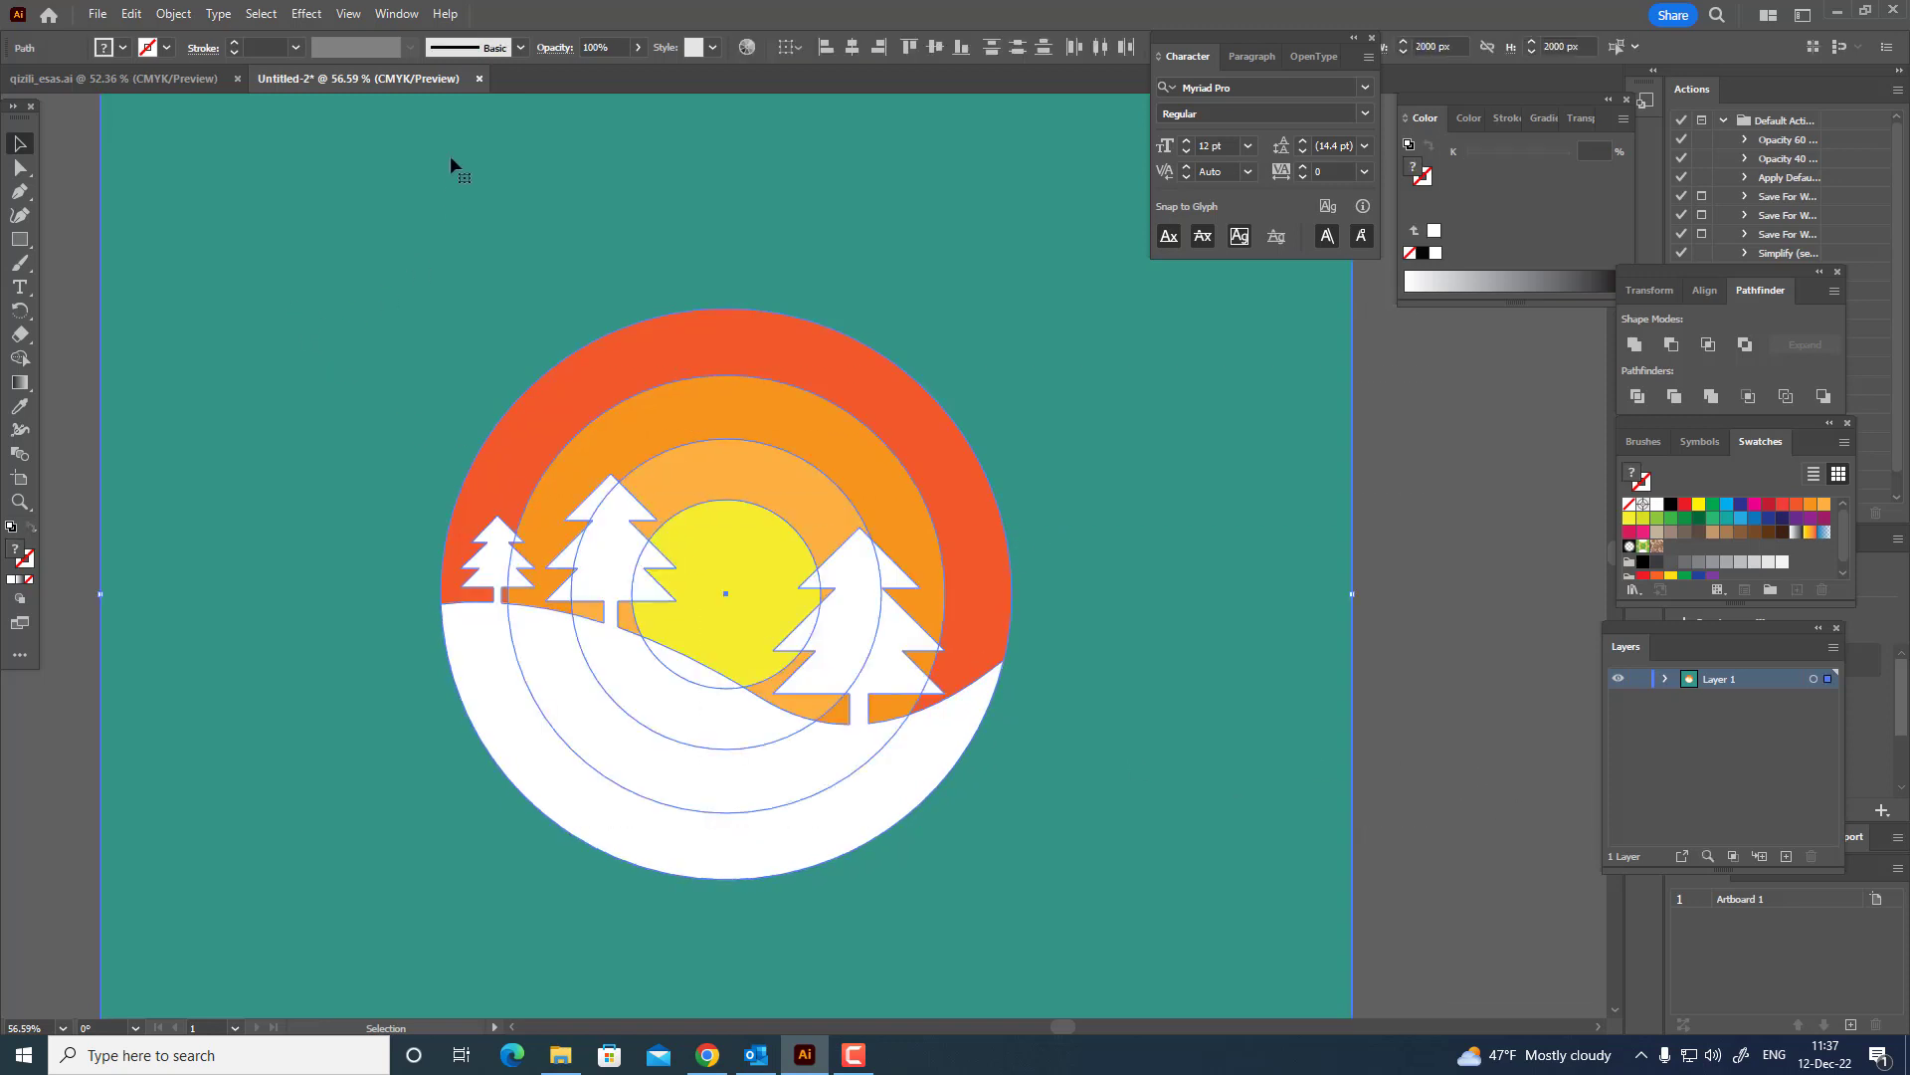
pyautogui.click(88, 360)
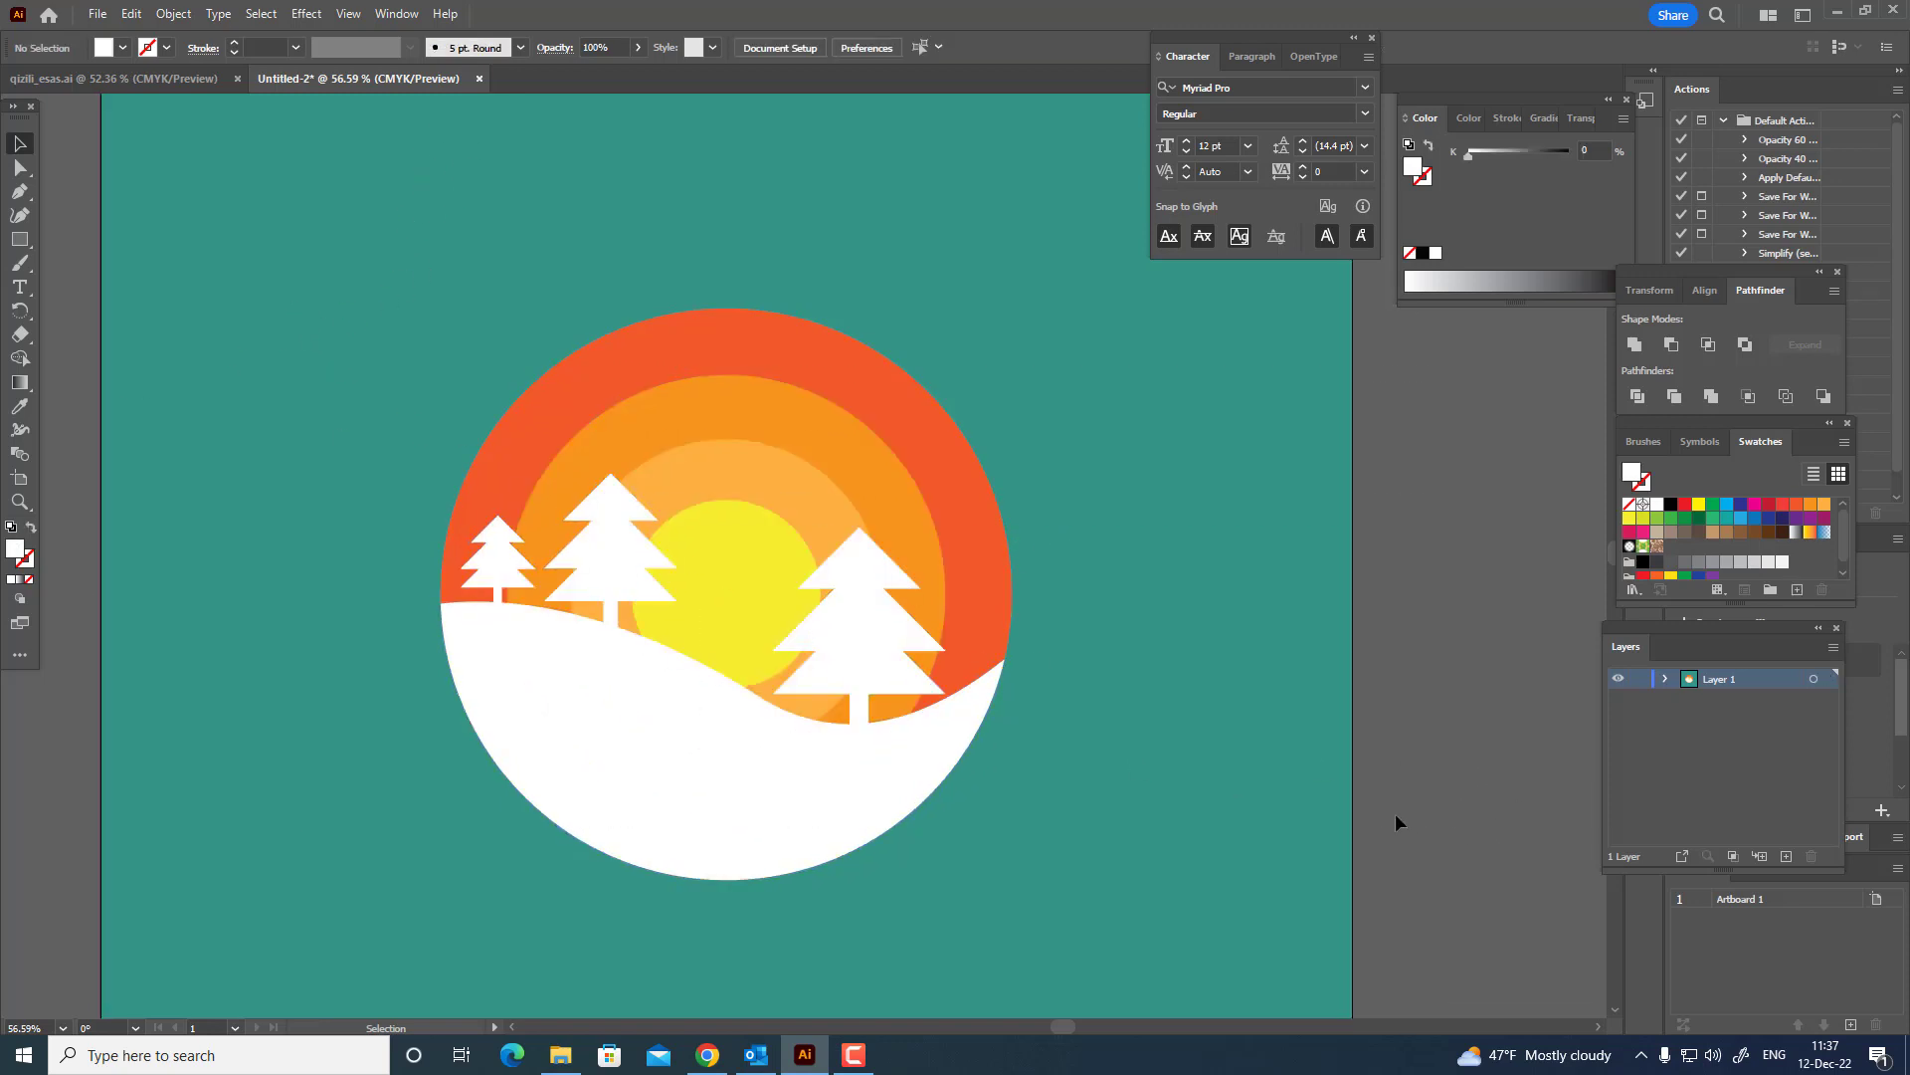
# Recolor the teal background square to a lighter blue-teal, about C 59, M 9, Y 30, K 0.
pyautogui.click(1179, 785)
pyautogui.doubleClick(16, 556)
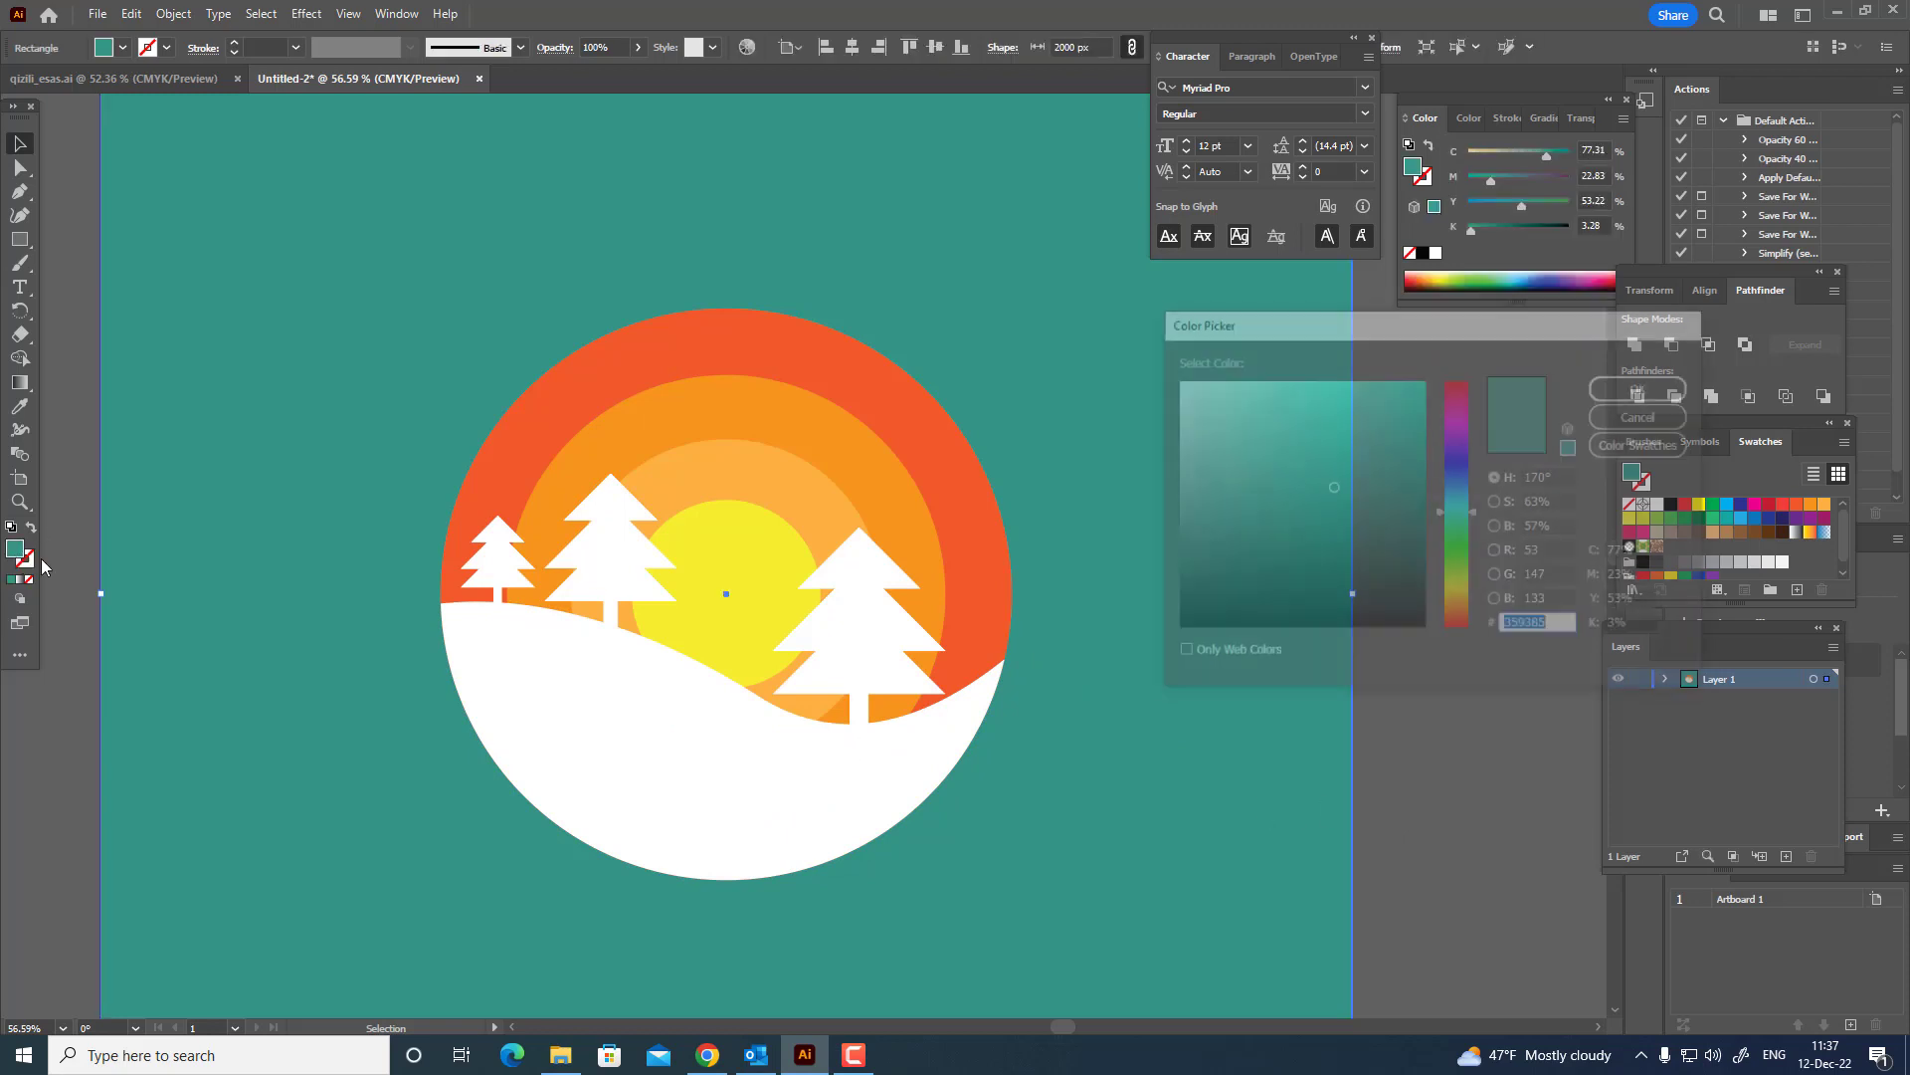
pyautogui.click(1286, 446)
pyautogui.click(1643, 387)
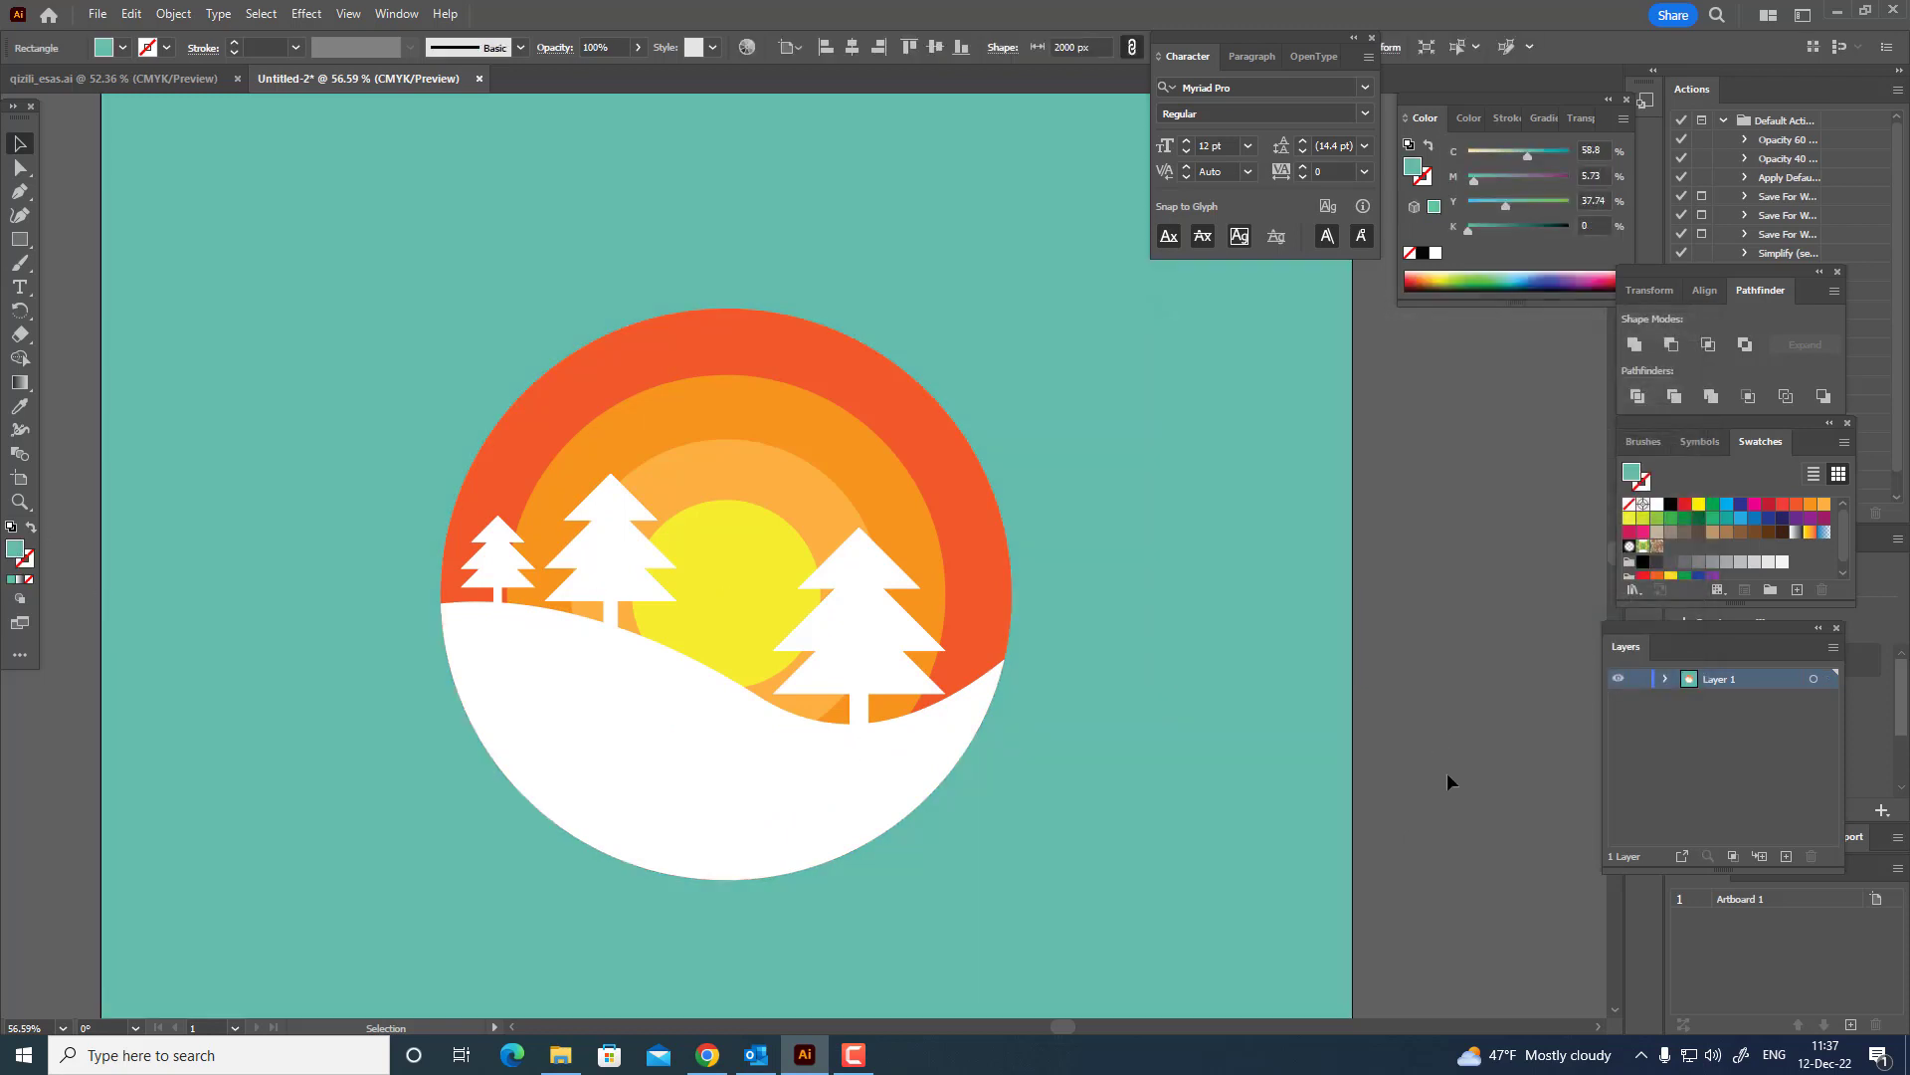
pyautogui.doubleClick(16, 551)
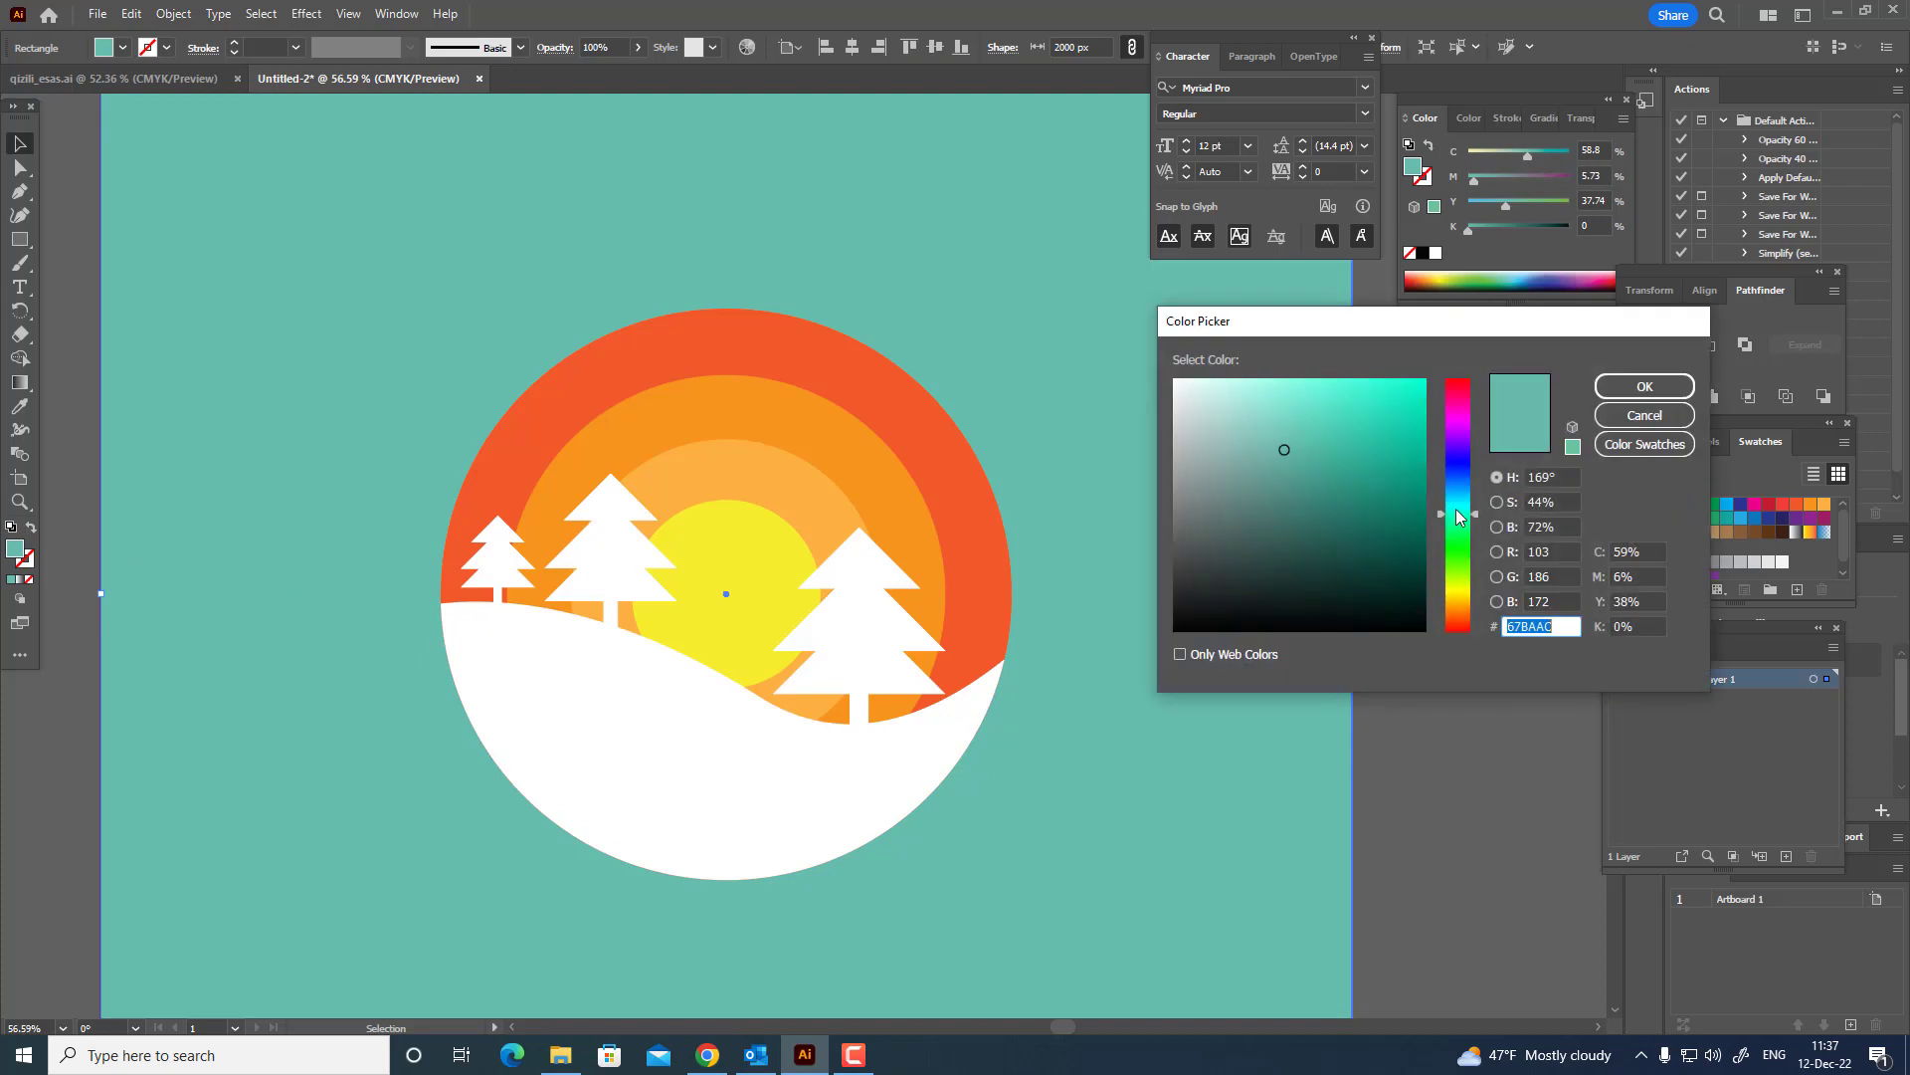
pyautogui.click(1641, 389)
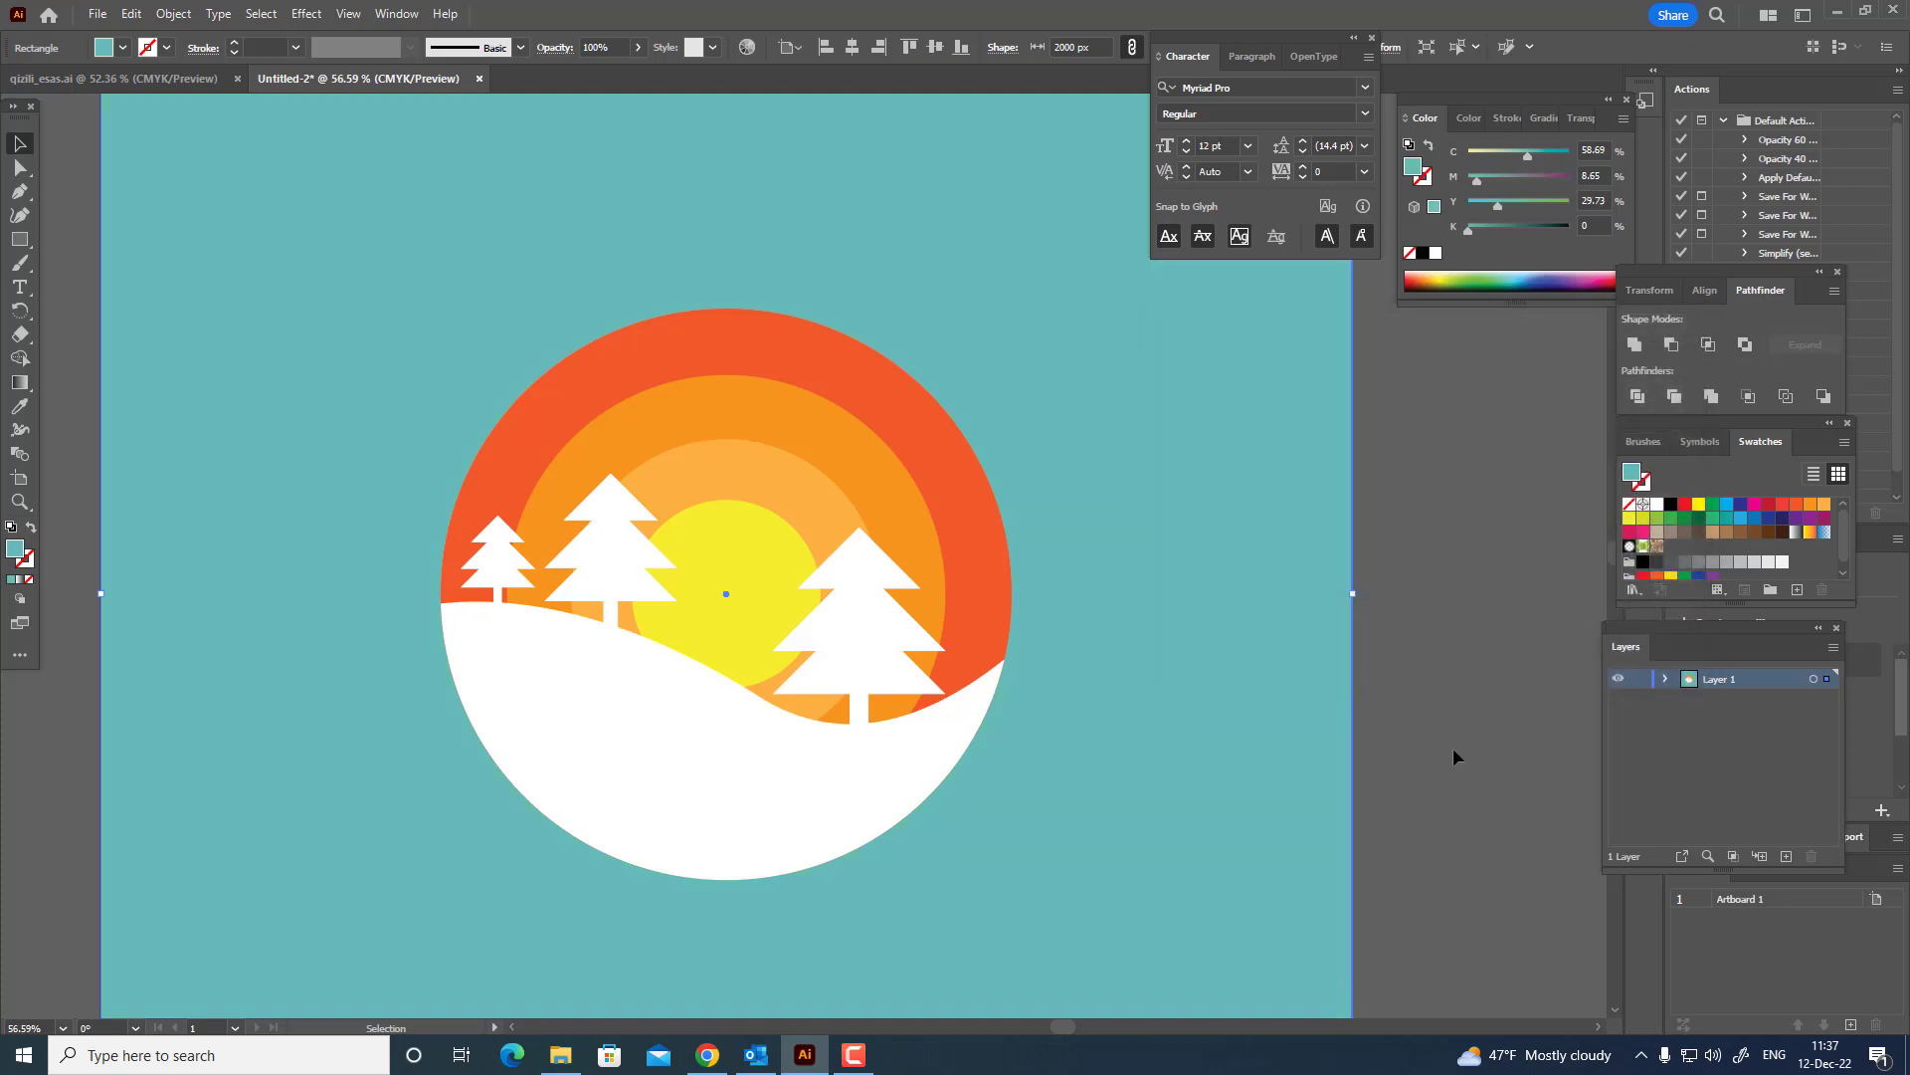
# Divide all the artwork, including the background, with Pathfinder and ungroup the resulting pieces.
pyautogui.moveTo(1449, 786); pyautogui.dragTo(412, 314)
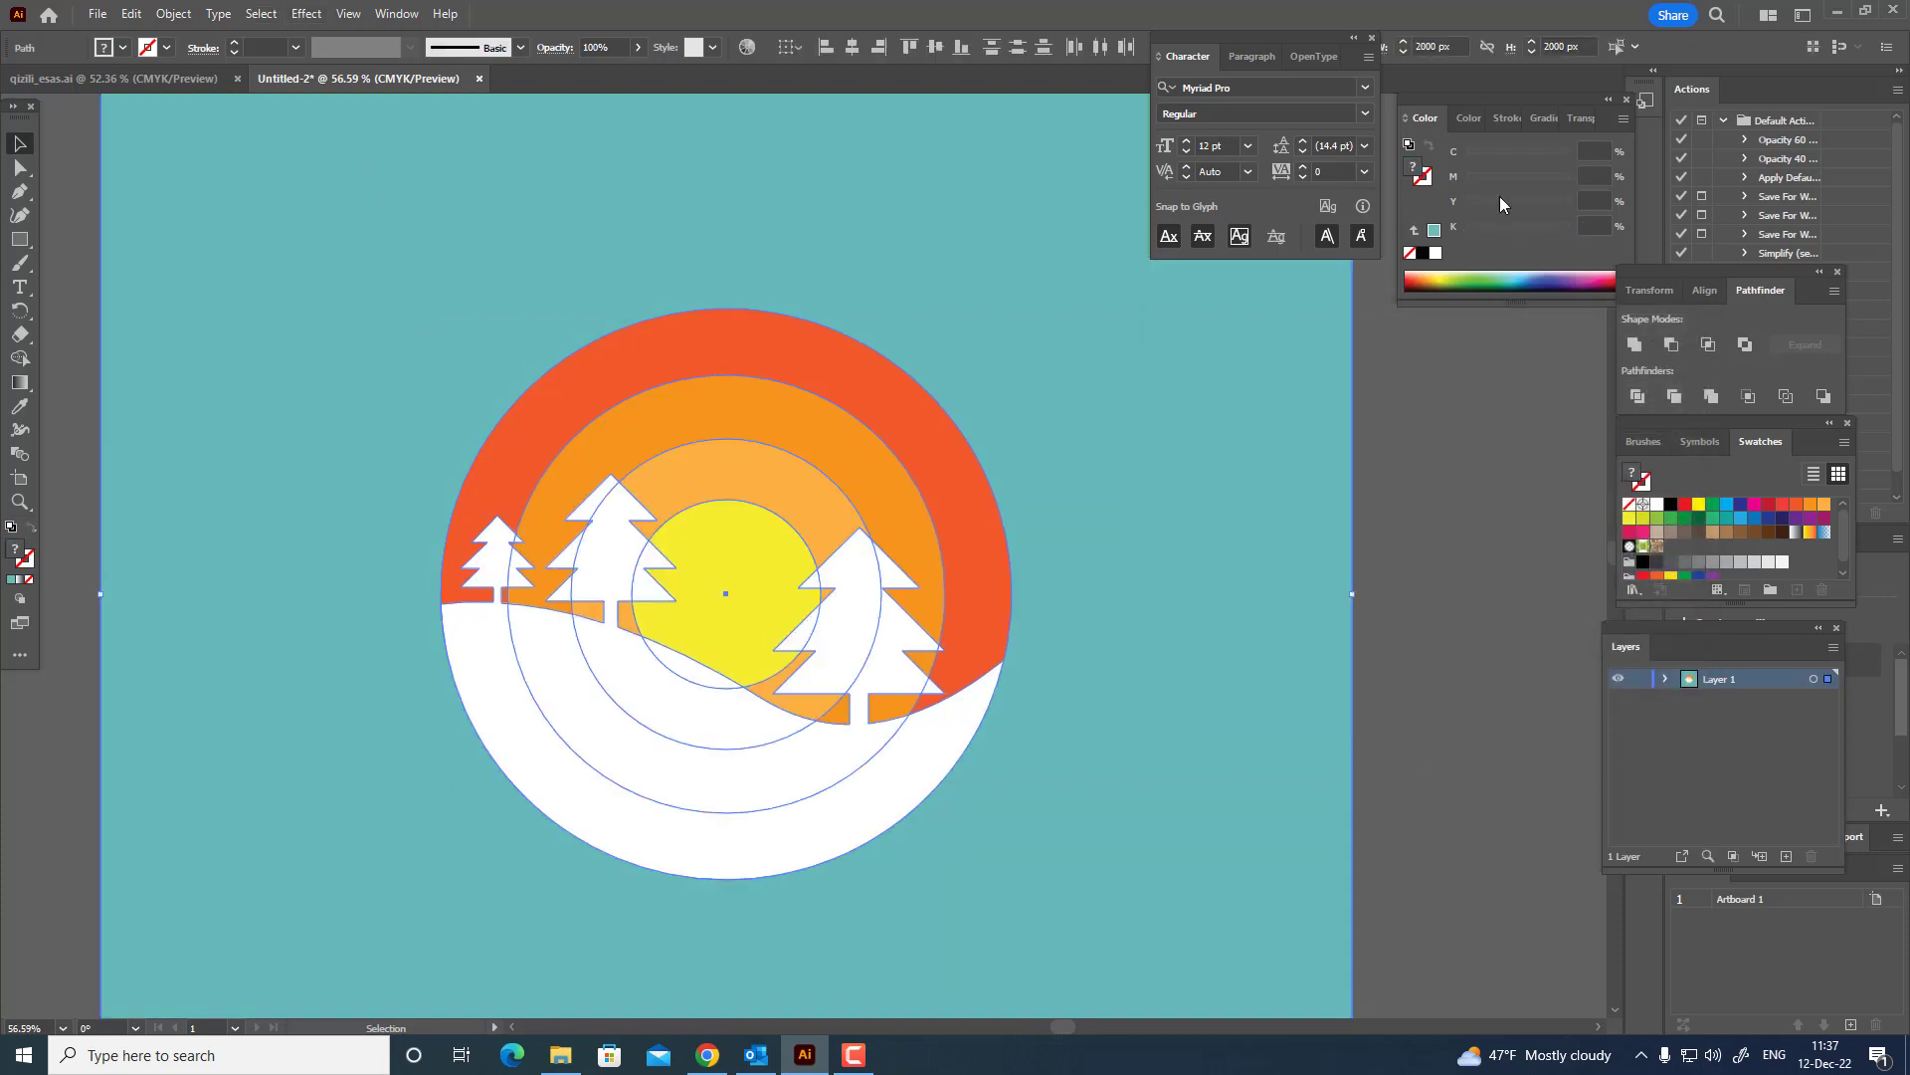
pyautogui.click(1649, 397)
pyautogui.rightClick(815, 509)
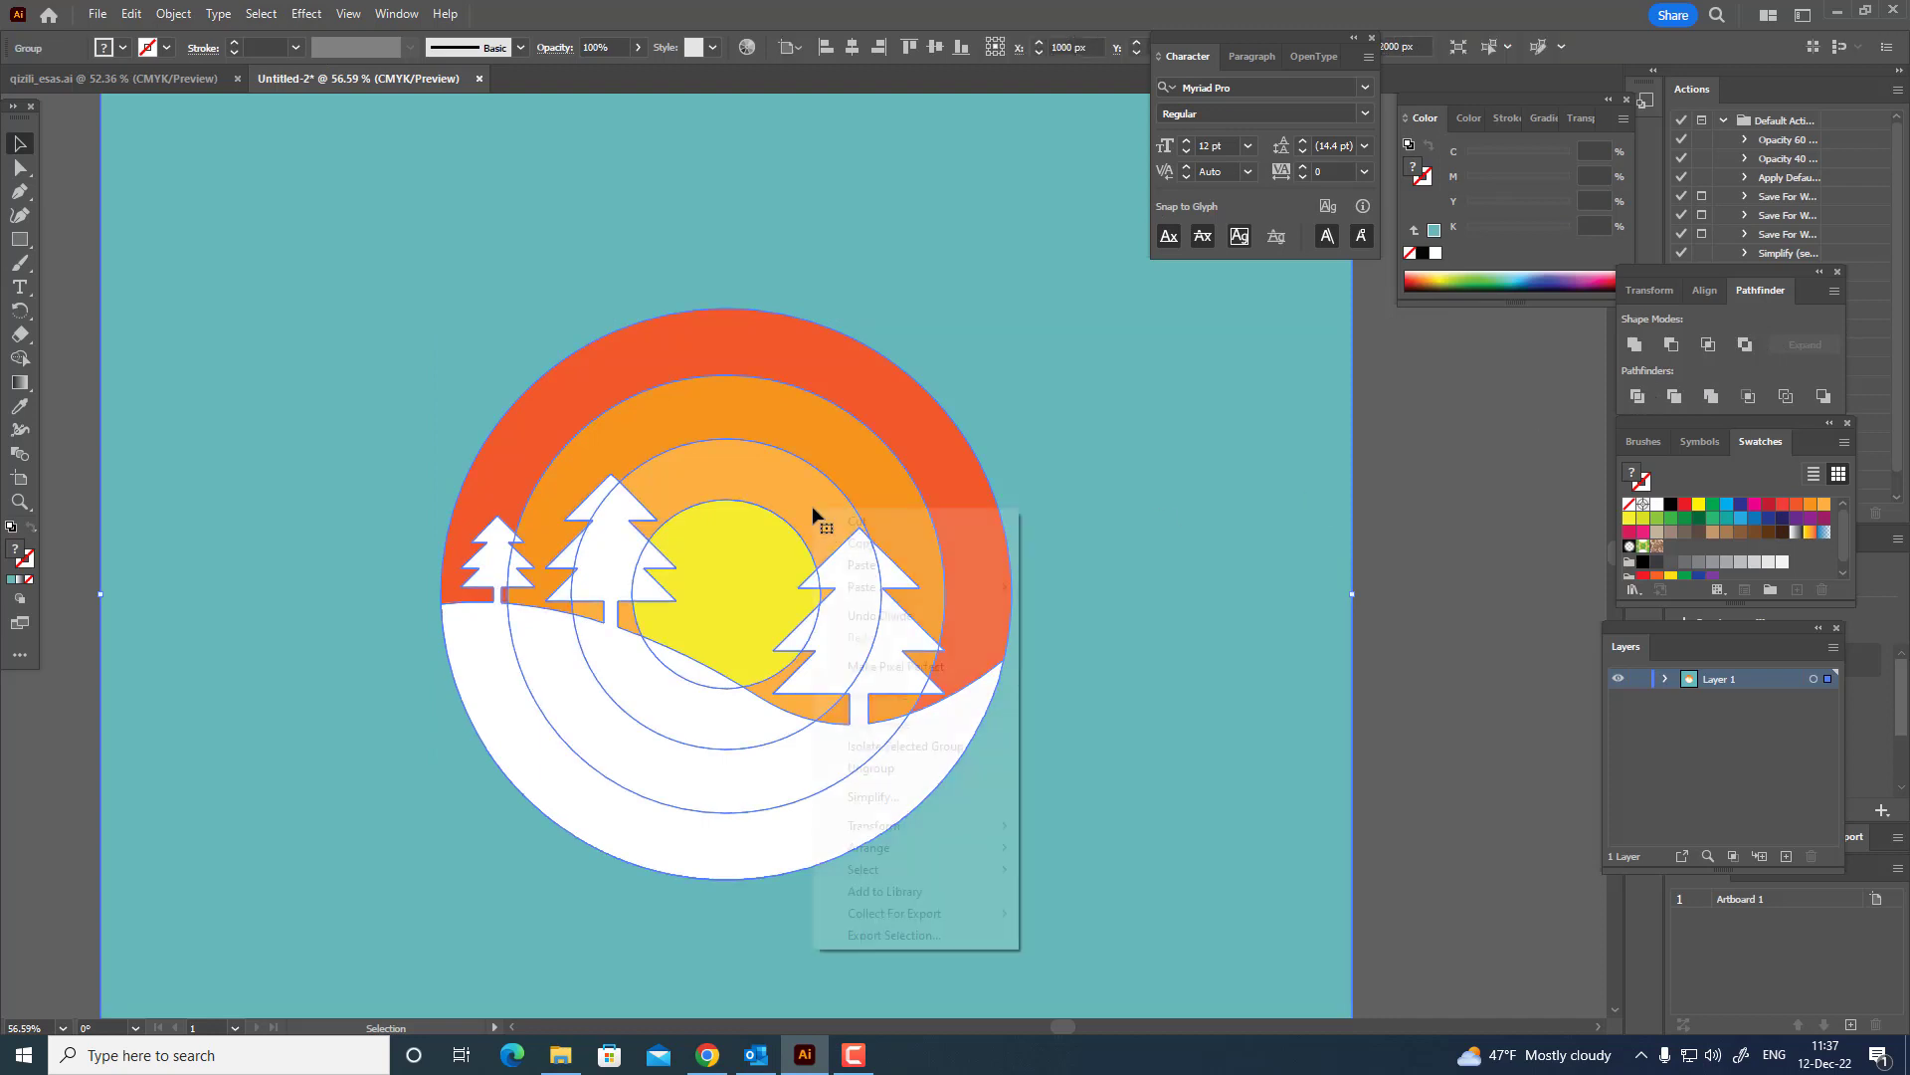
pyautogui.click(904, 769)
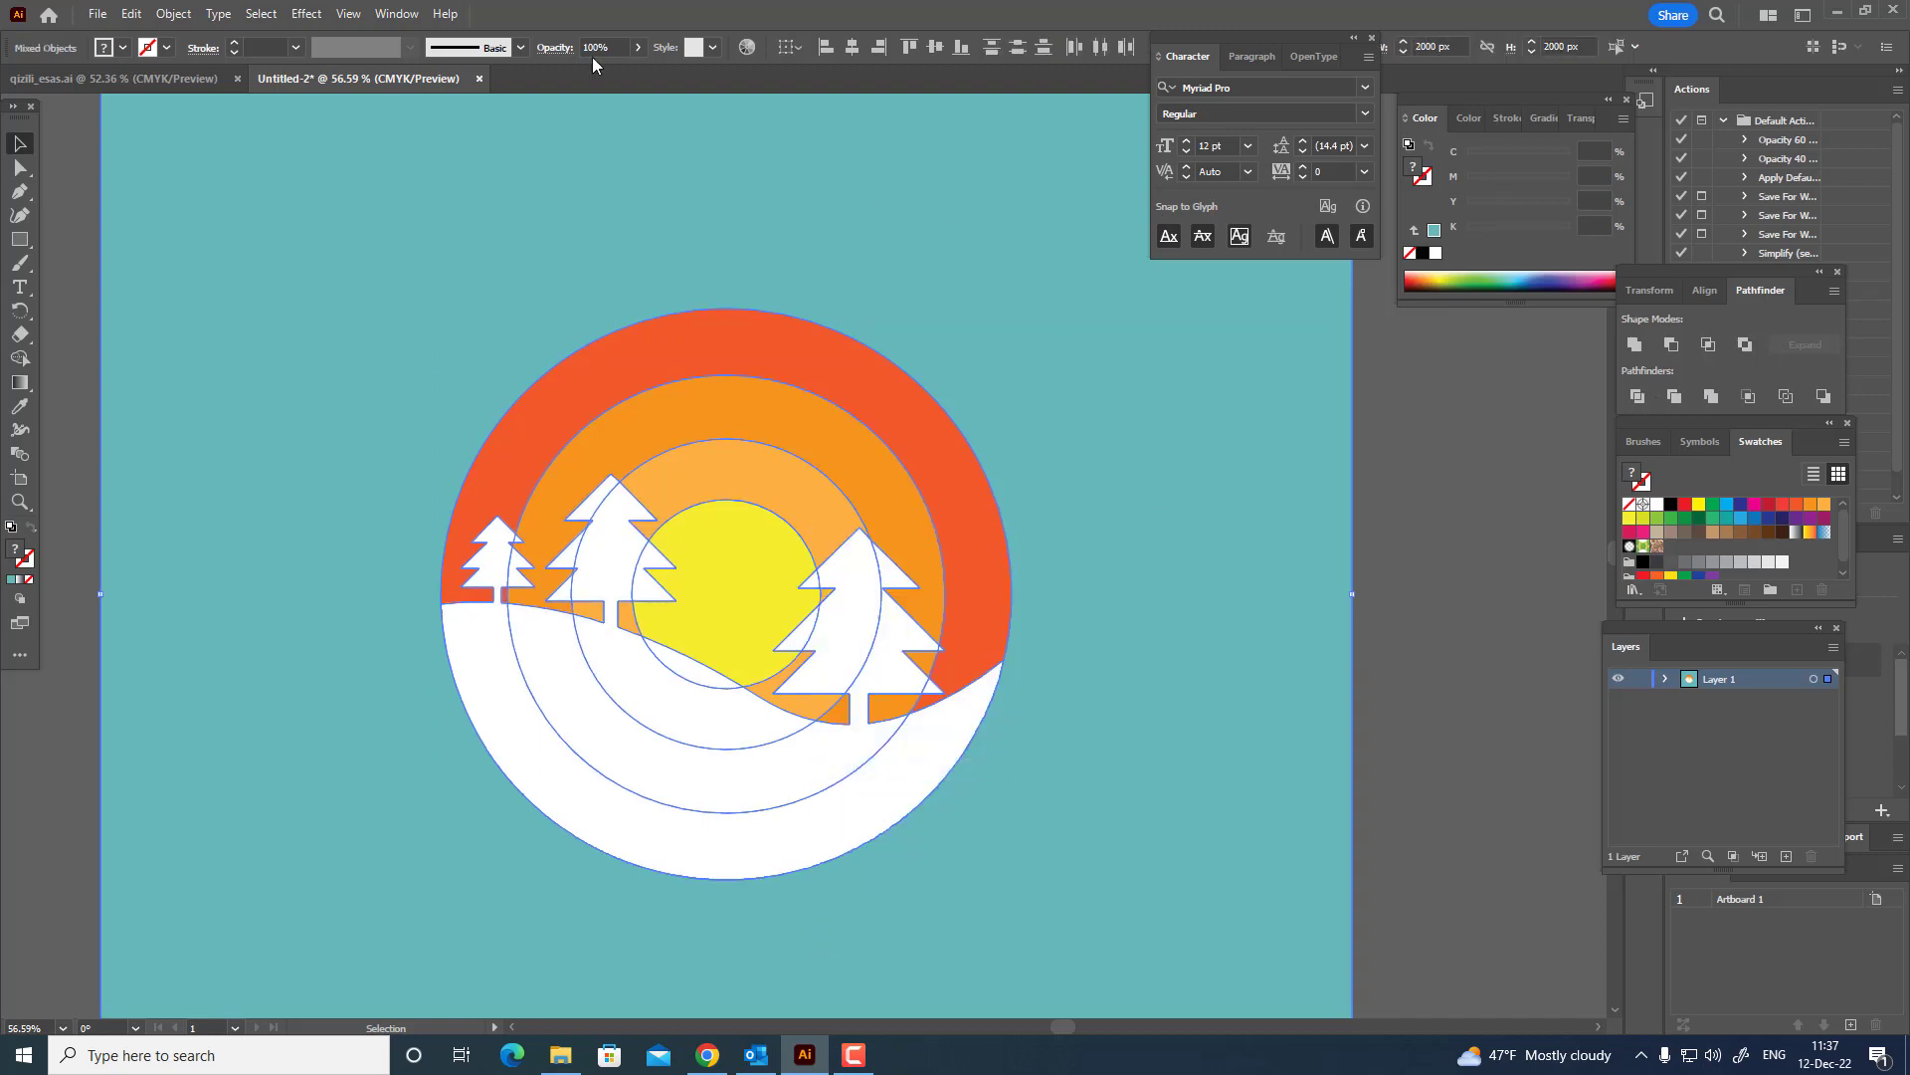
# Apply a Multiply drop shadow to all pieces with 86% opacity, 8 px X and Y offsets and 6 px blur.
pyautogui.click(305, 18)
pyautogui.moveTo(503, 240)
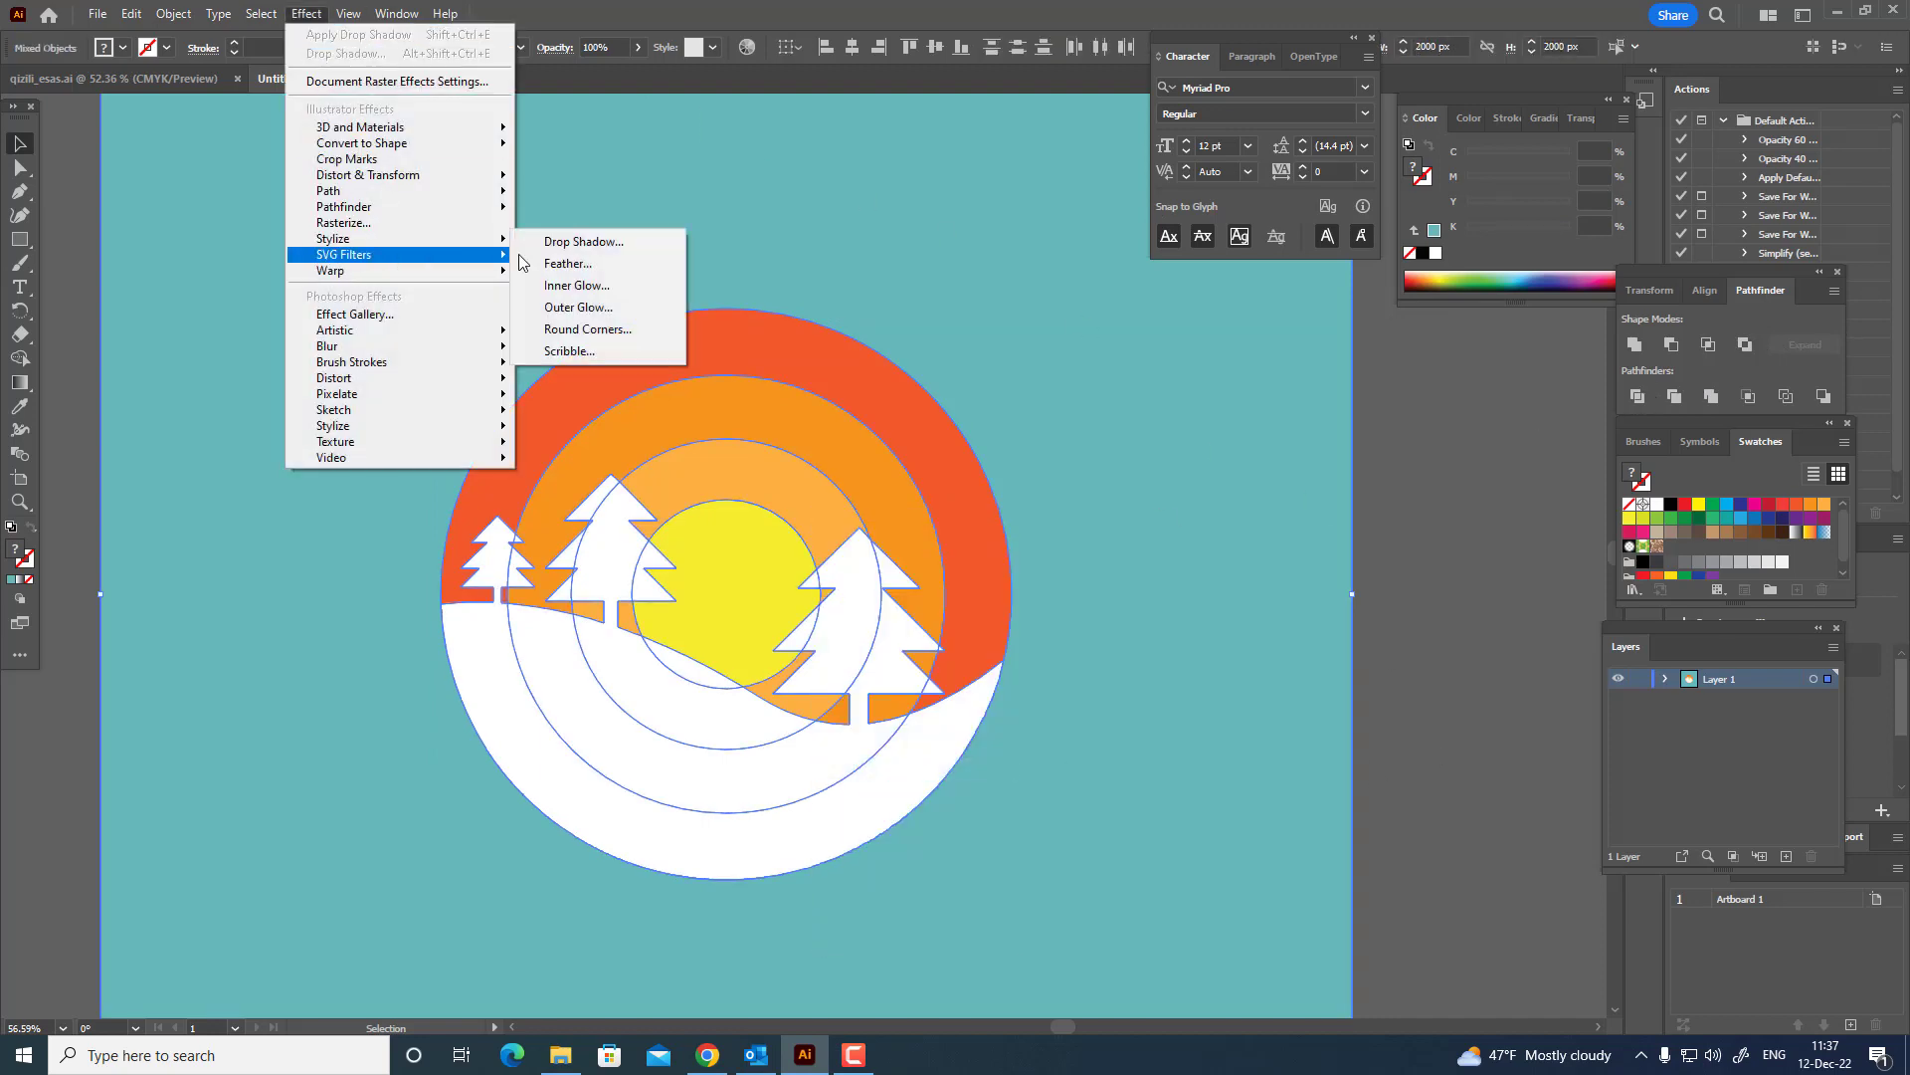
pyautogui.click(612, 244)
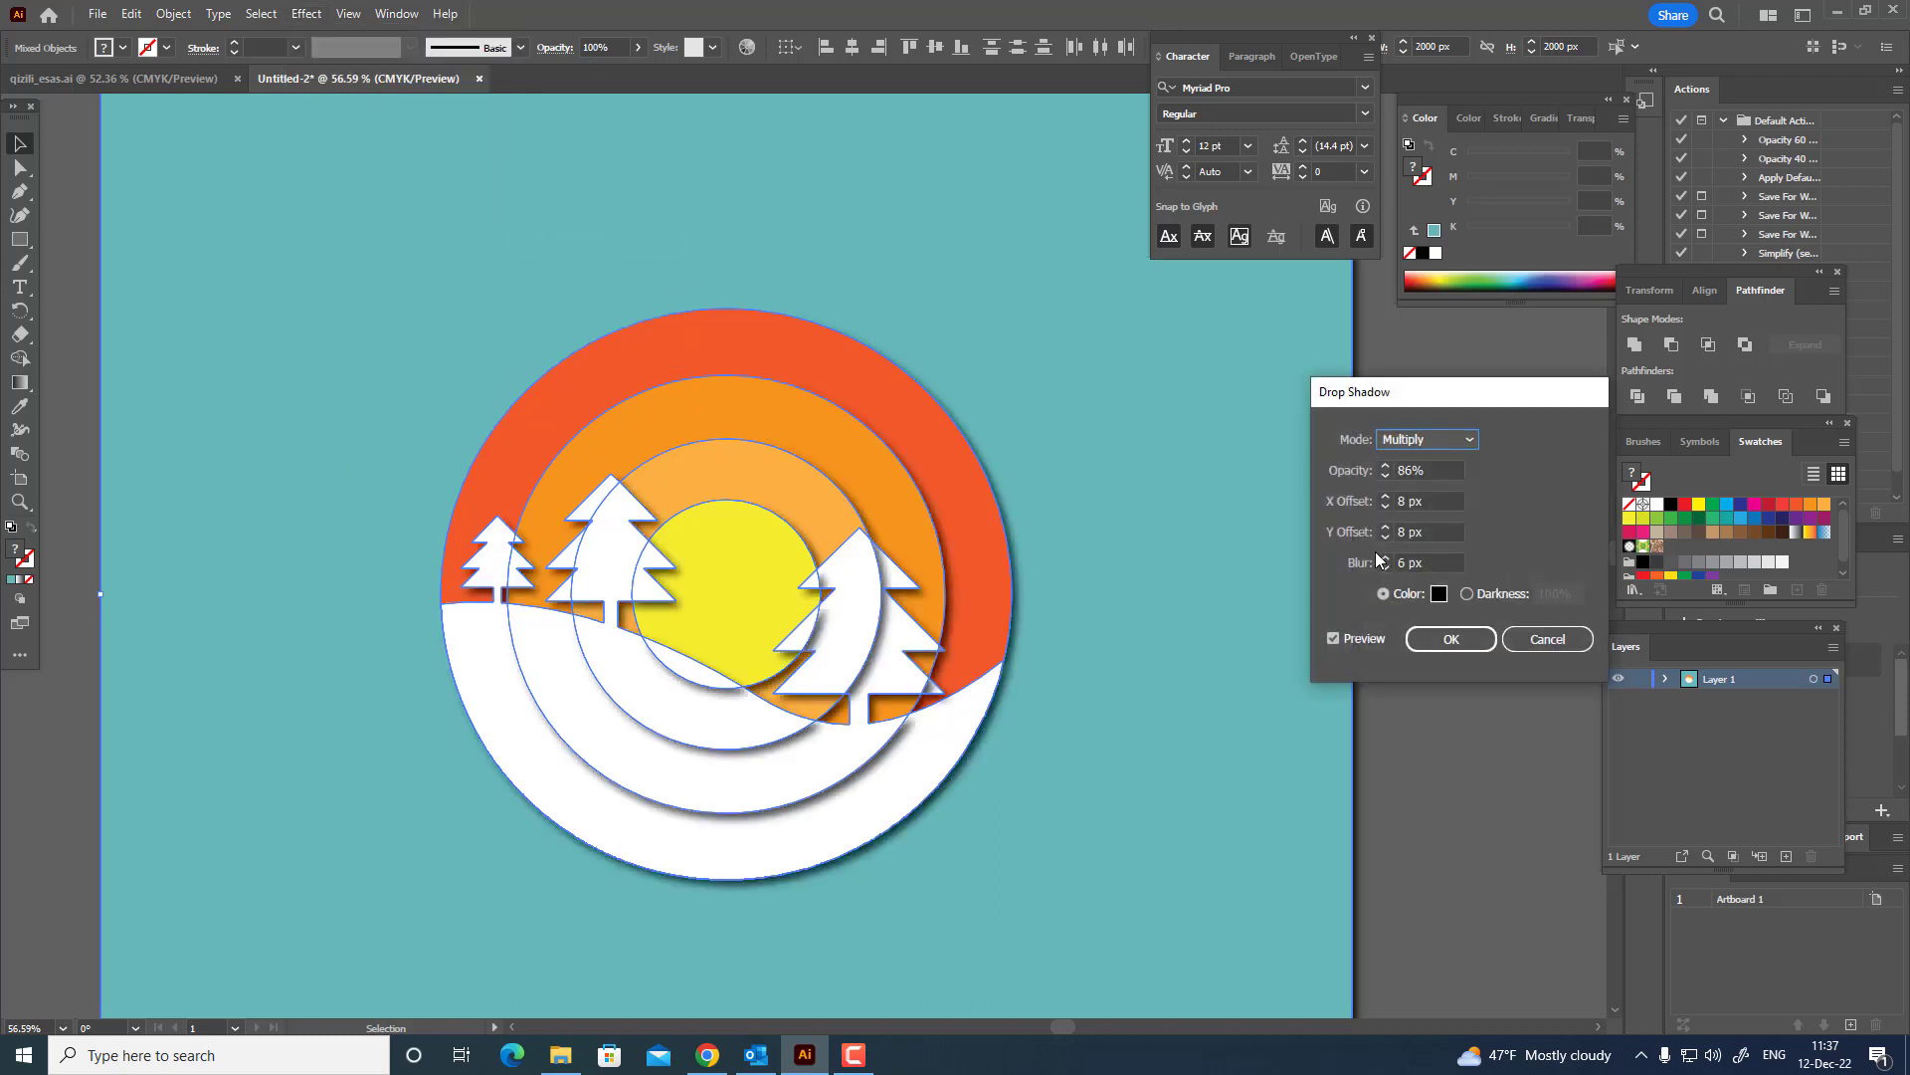
pyautogui.click(1445, 642)
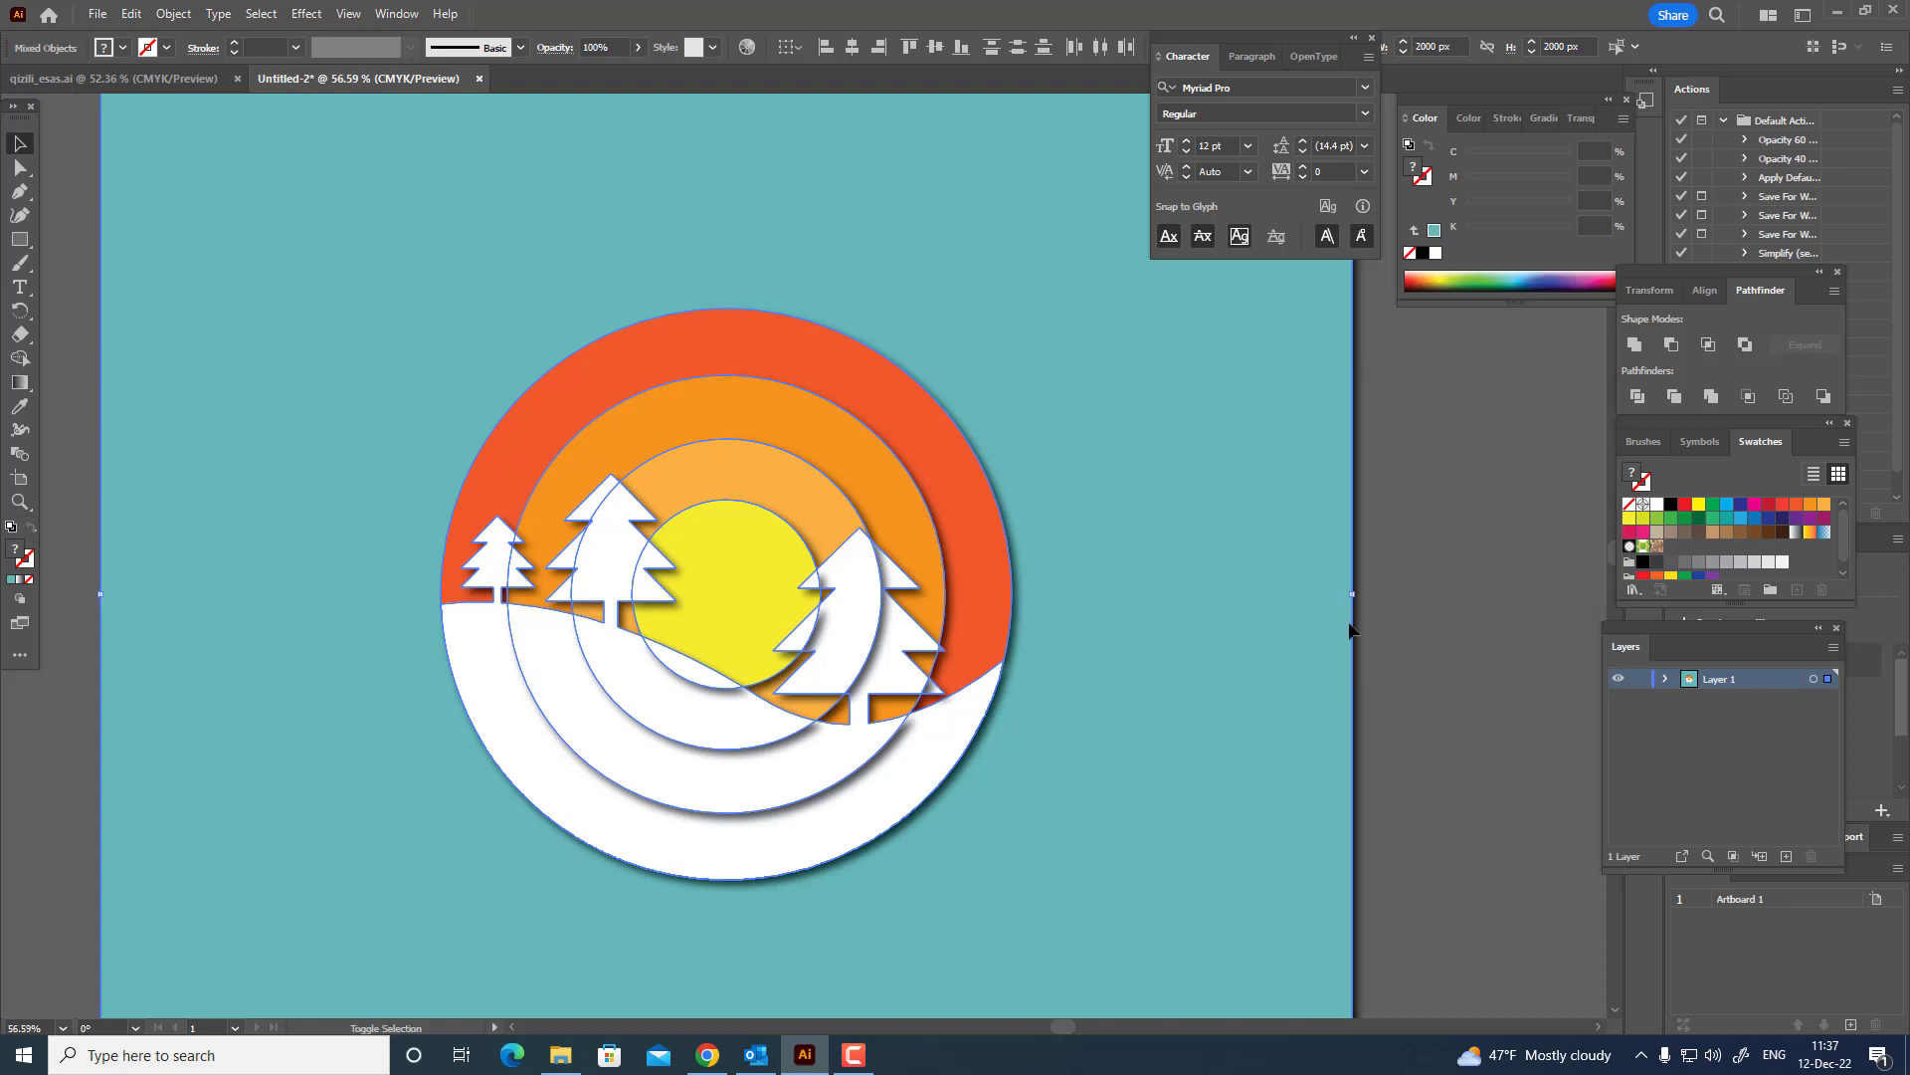
# Exclude the background from the selection and send the circle's pieces to the back.
pyautogui.moveTo(1272, 567); pyautogui.dragTo(1272, 567)
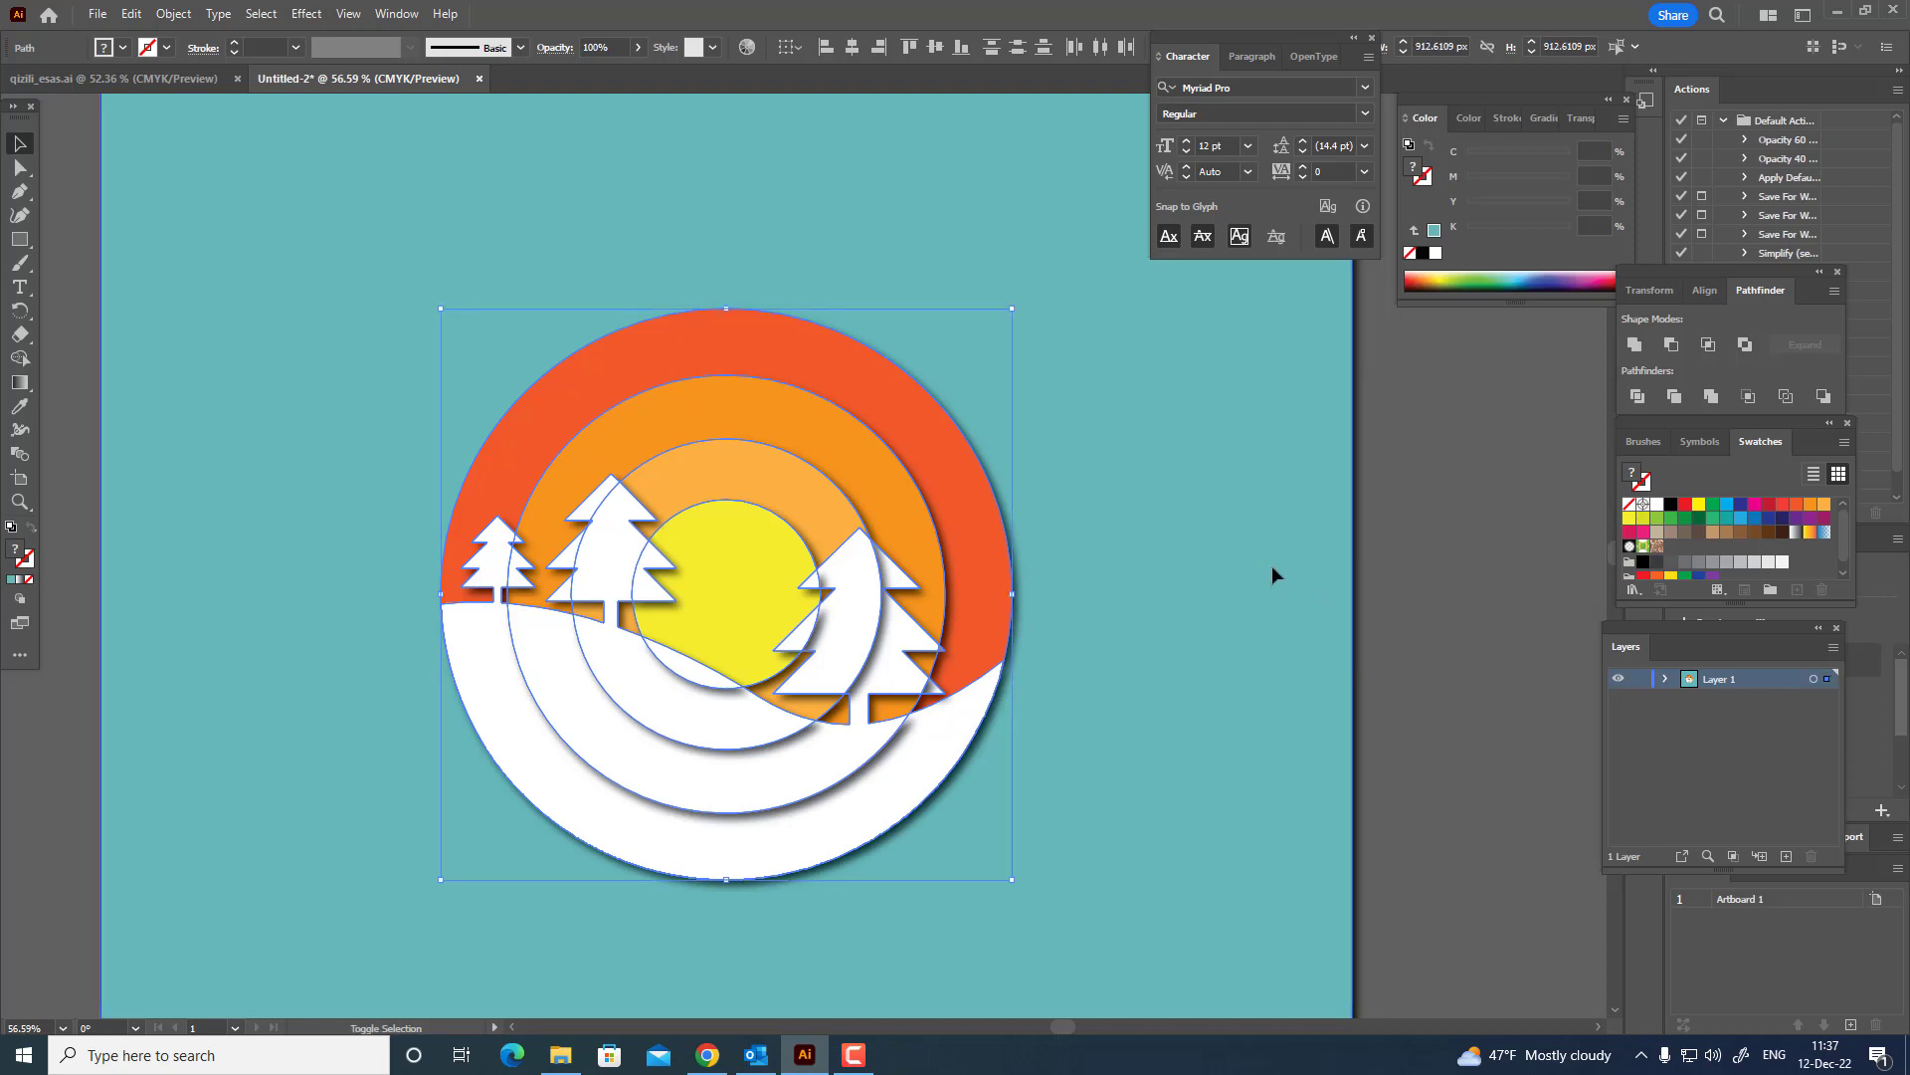
pyautogui.click(173, 14)
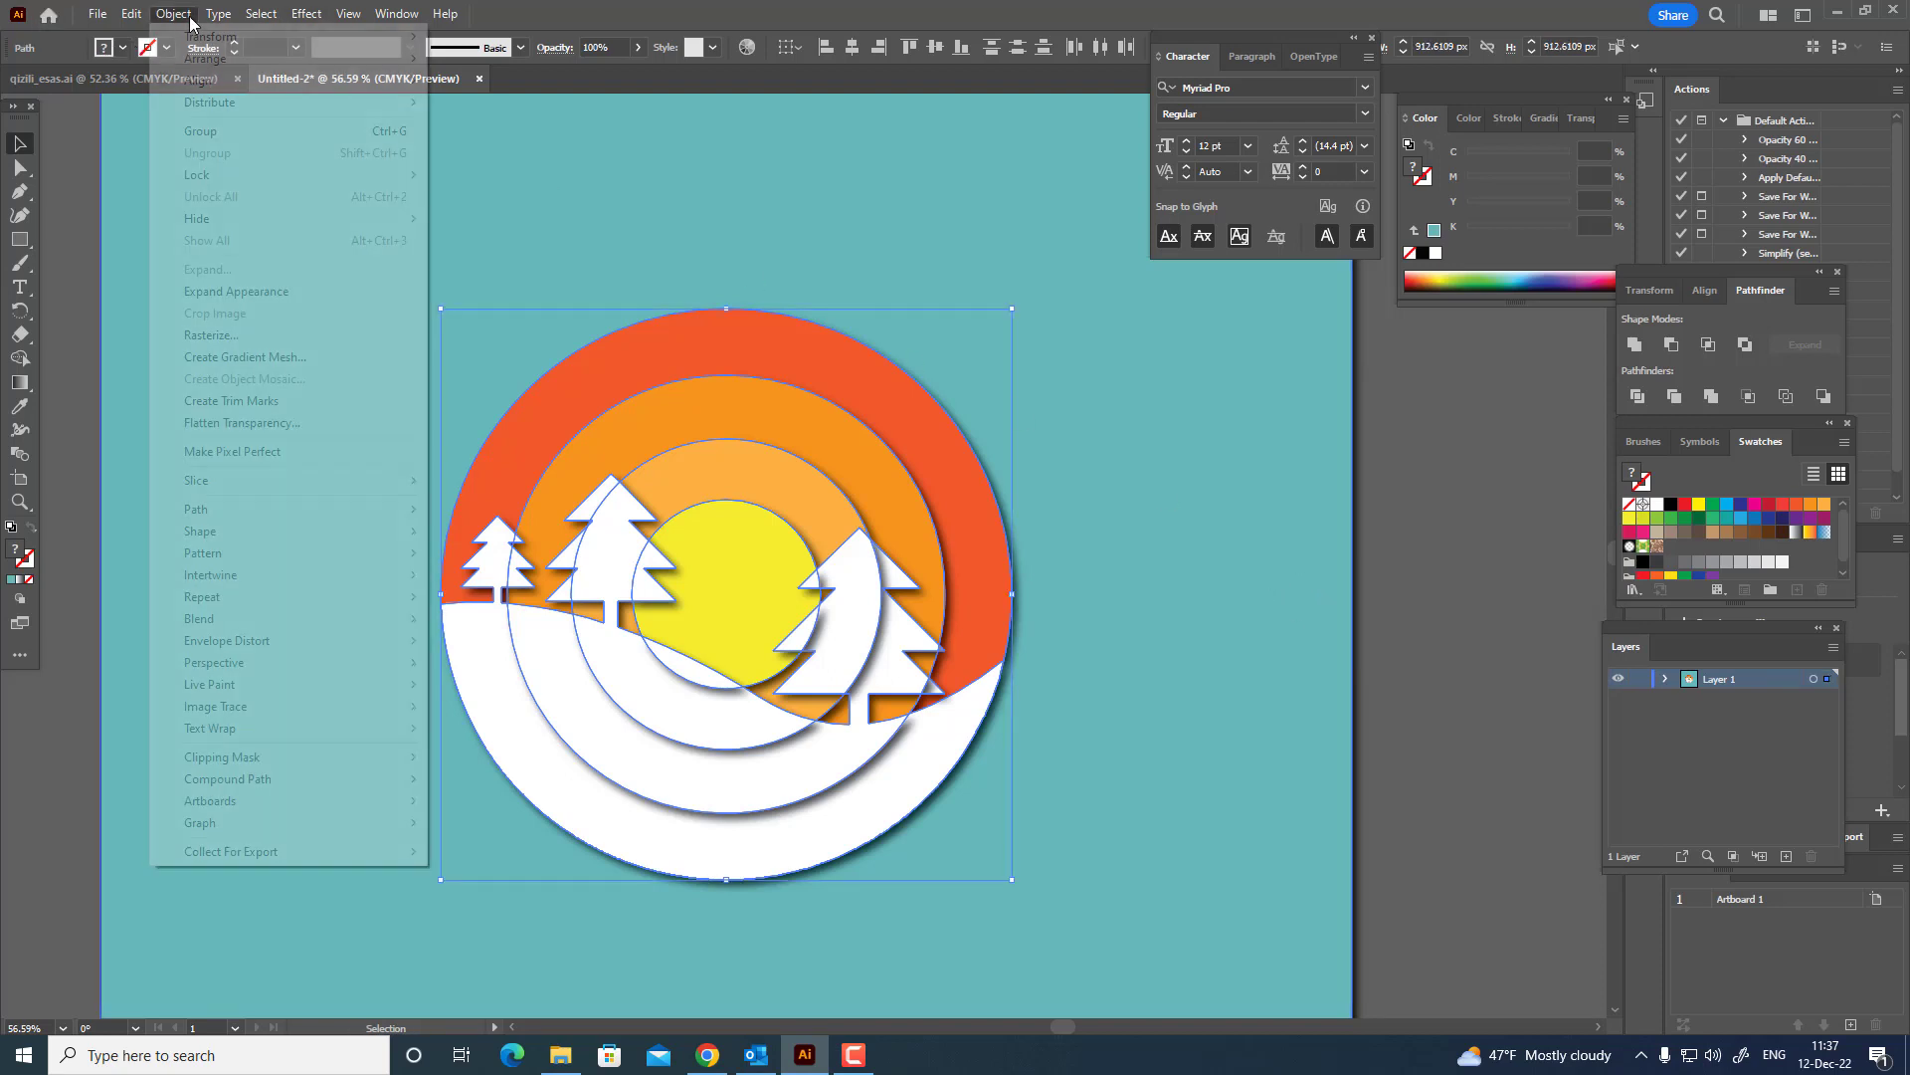
pyautogui.moveTo(367, 61)
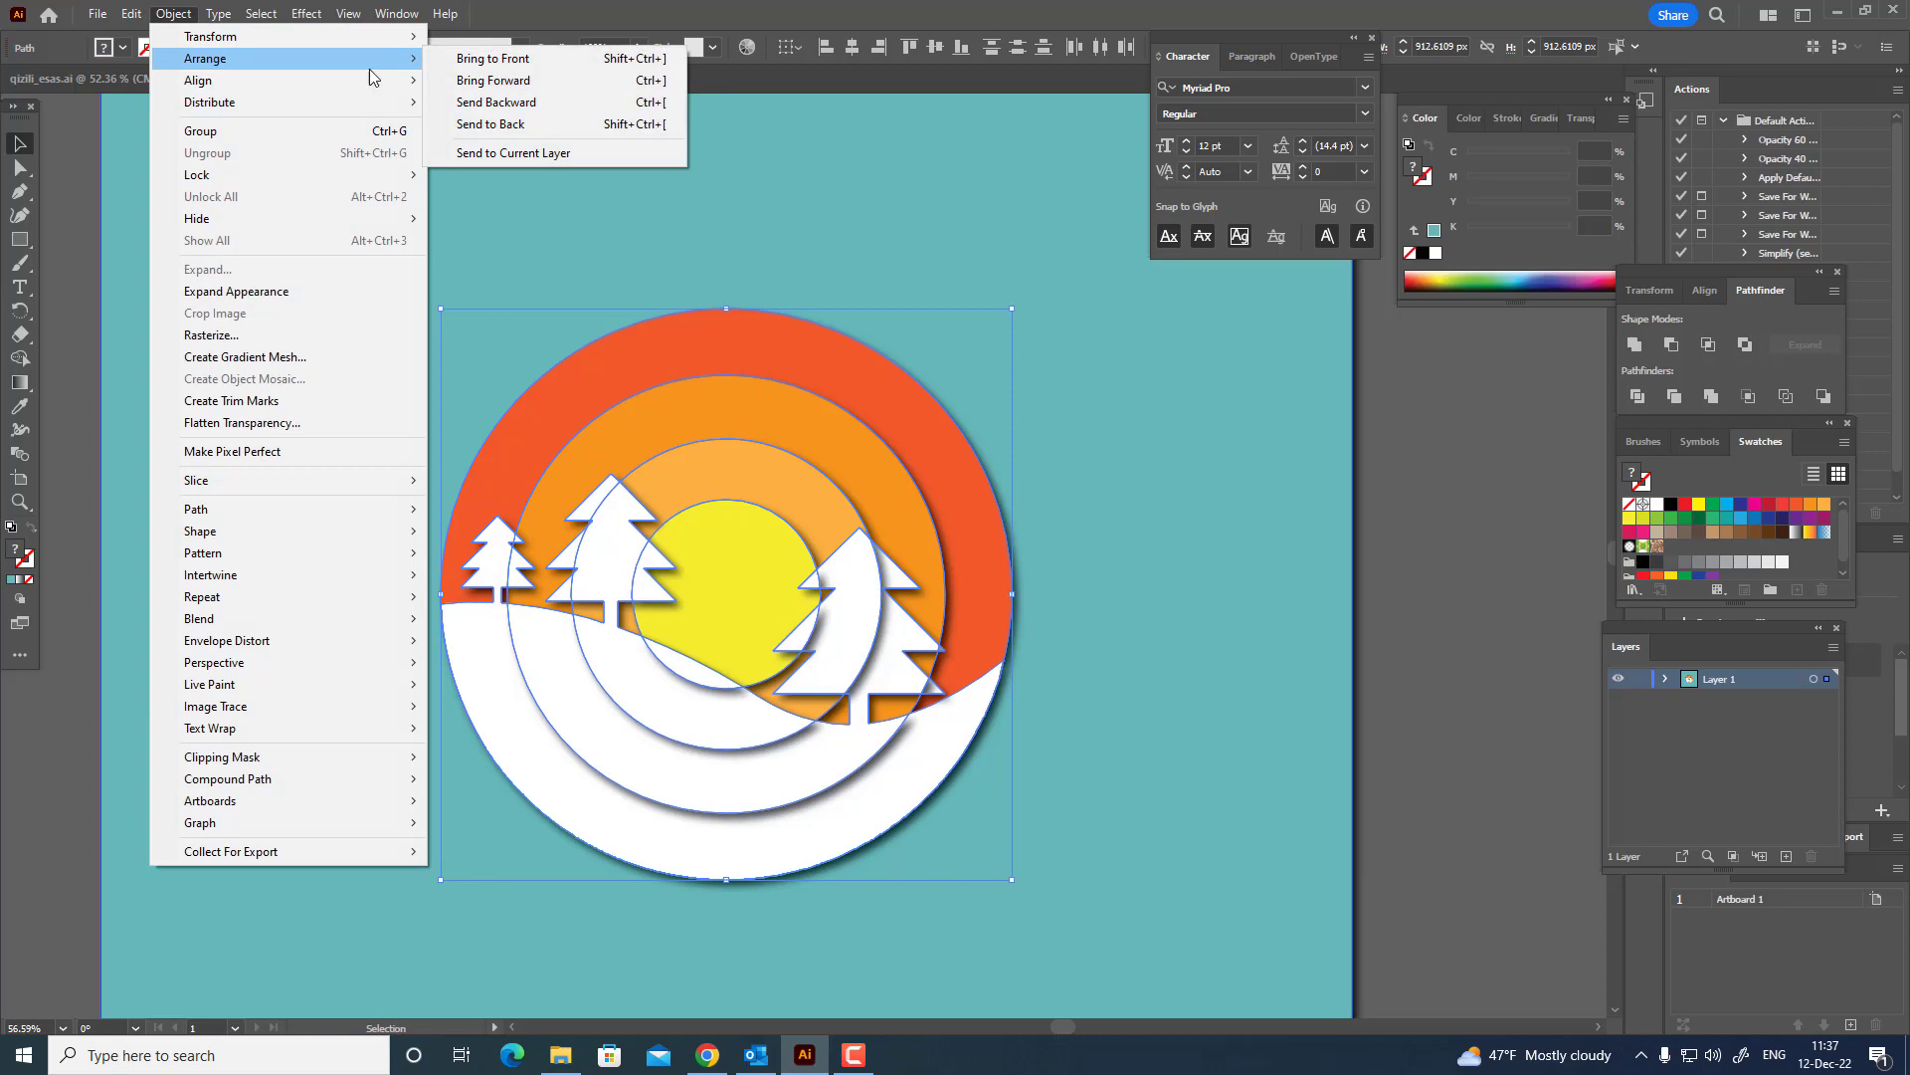
pyautogui.click(589, 120)
pyautogui.click(1378, 622)
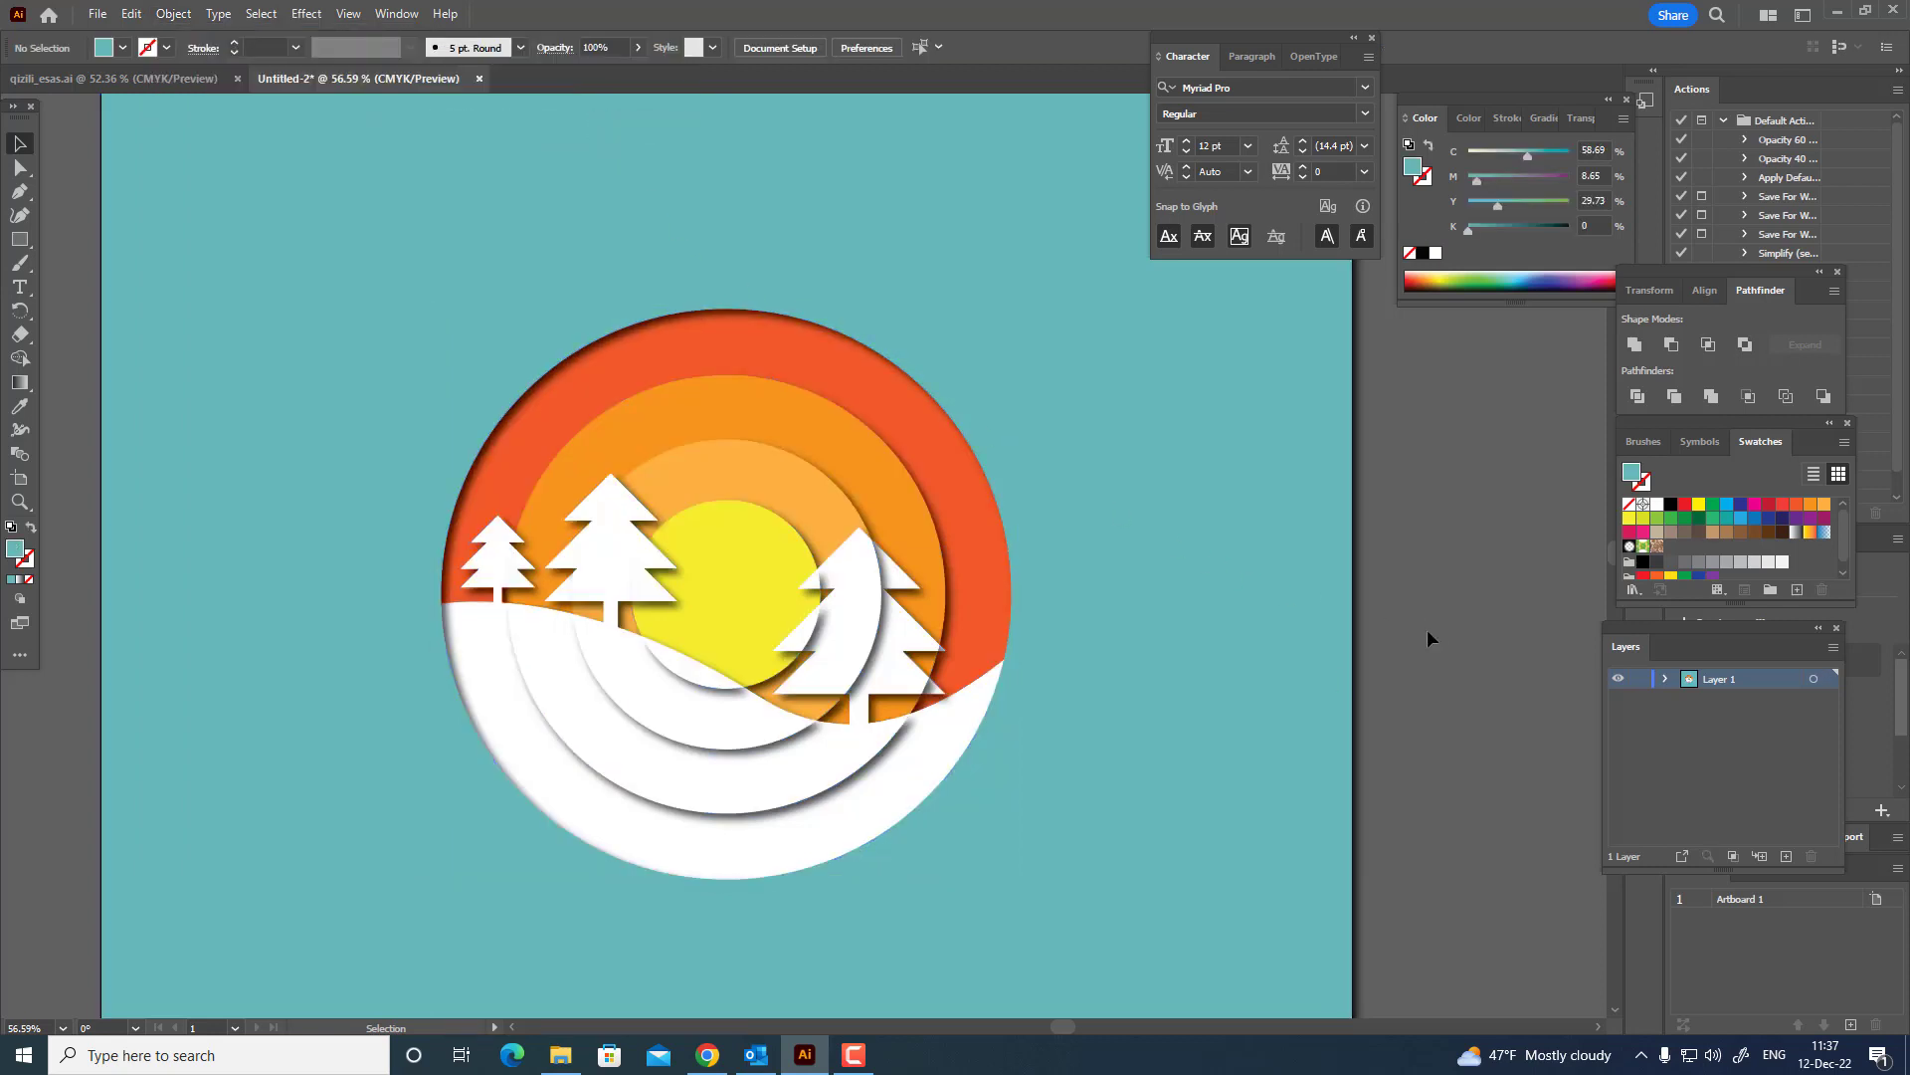
# Select the white hill and fir tree pieces and unite them into one white shape with Pathfinder.
pyautogui.click(647, 575)
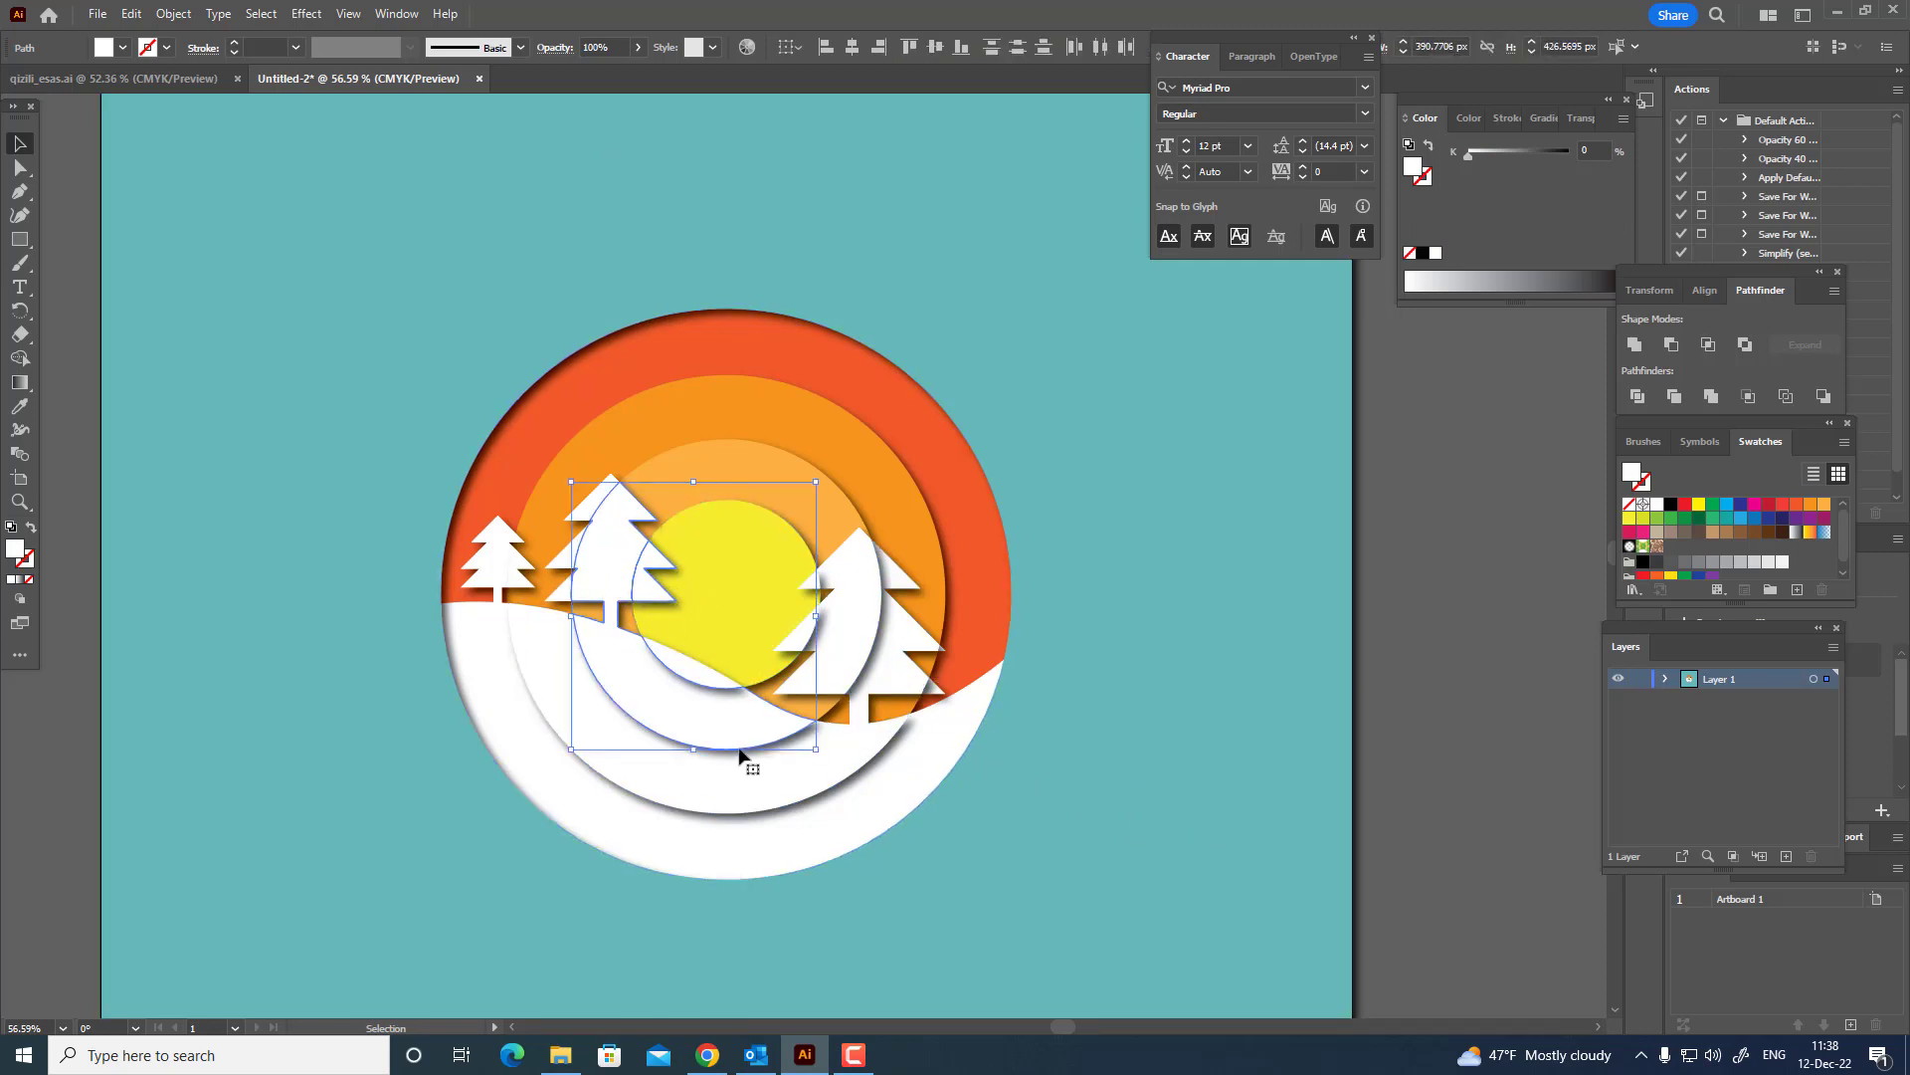
pyautogui.keyDown('shift'); pyautogui.click(559, 594); pyautogui.keyUp('shift')
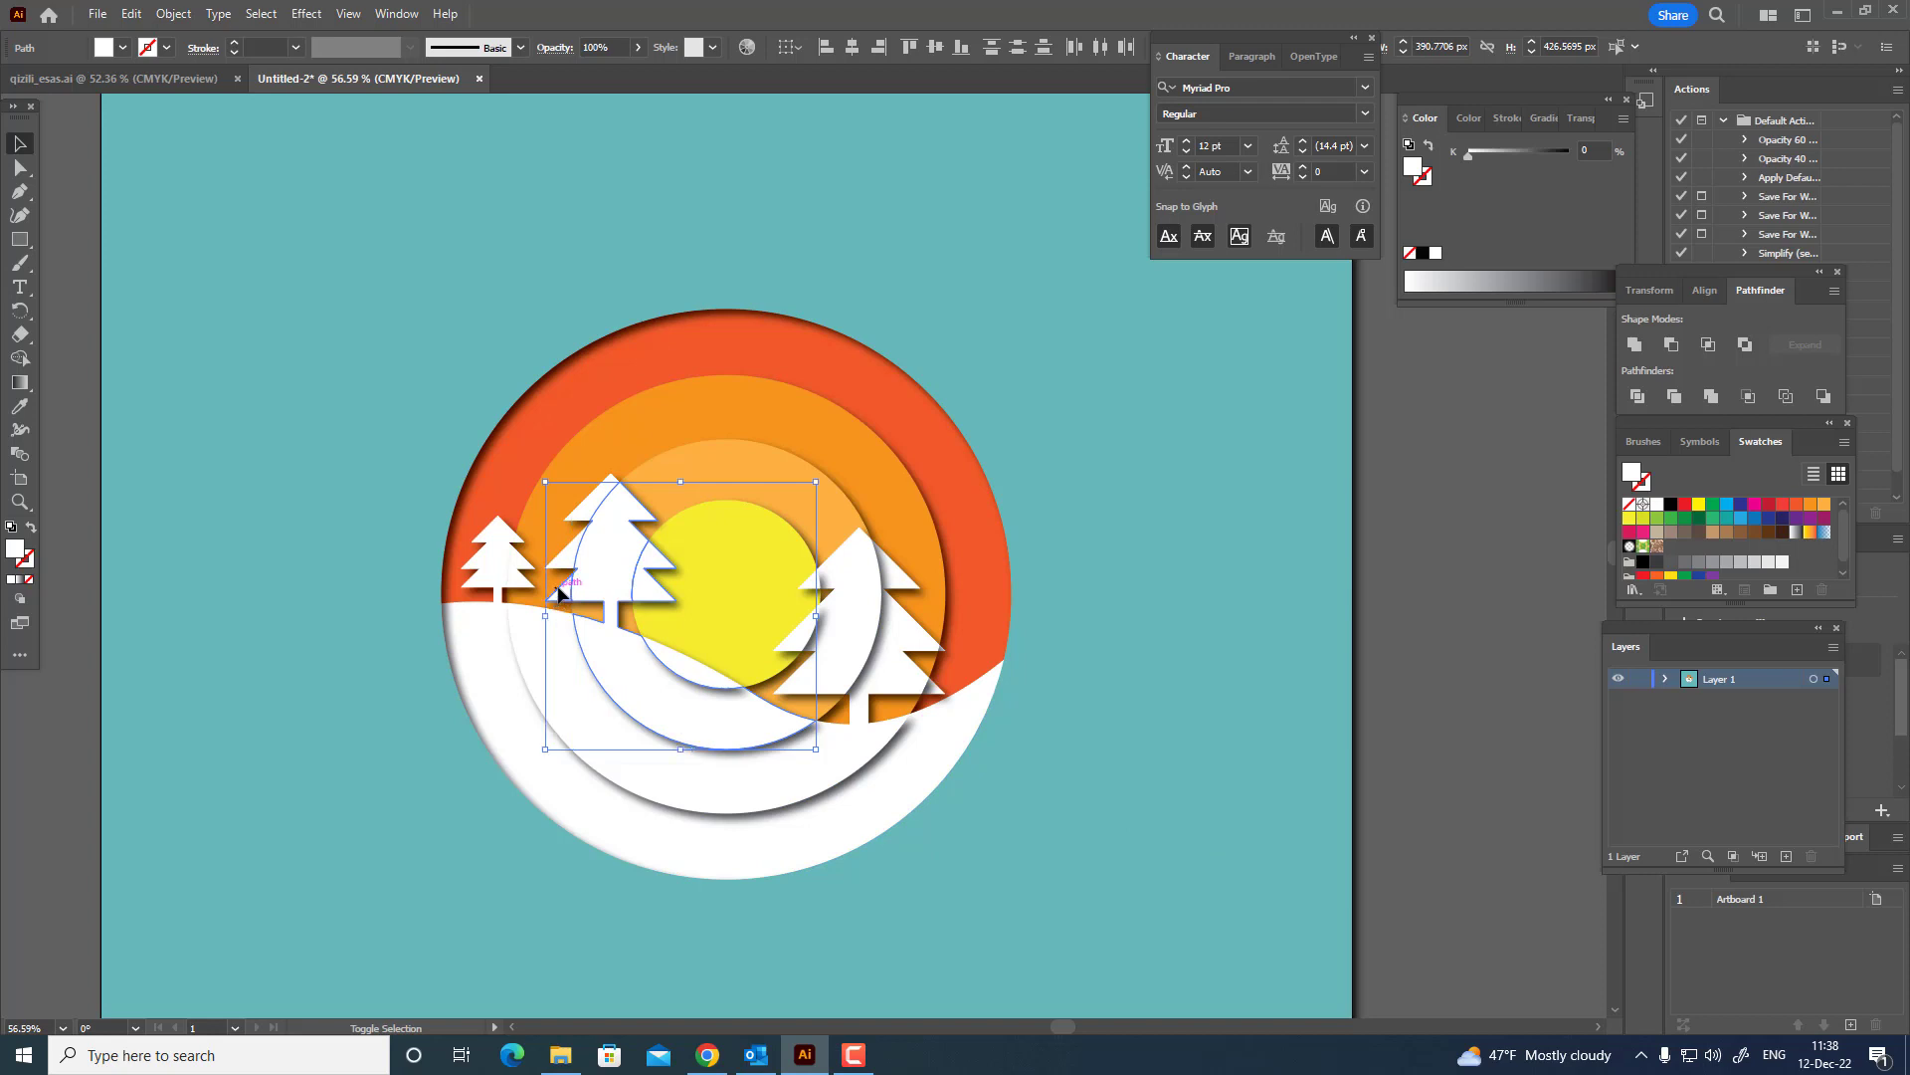
pyautogui.keyDown('shift'); pyautogui.click(497, 540); pyautogui.keyUp('shift')
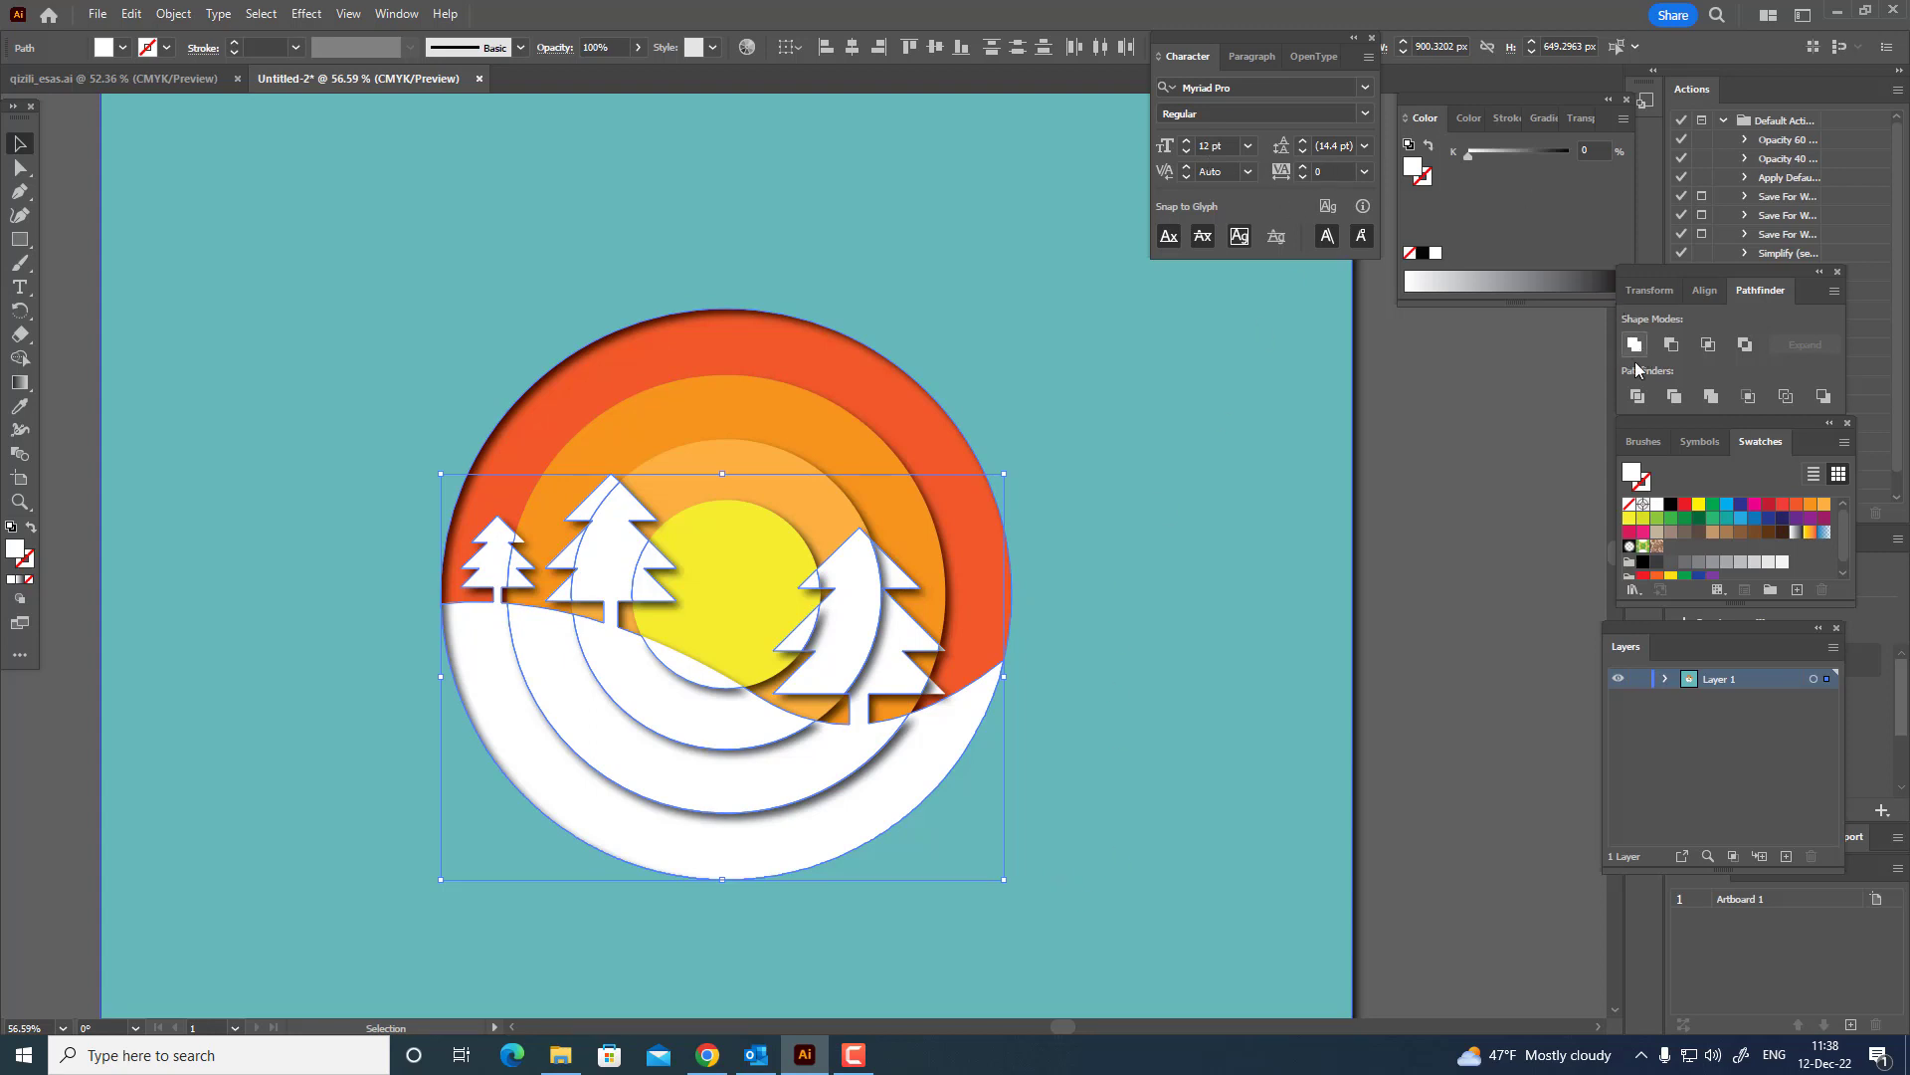
pyautogui.press('a')
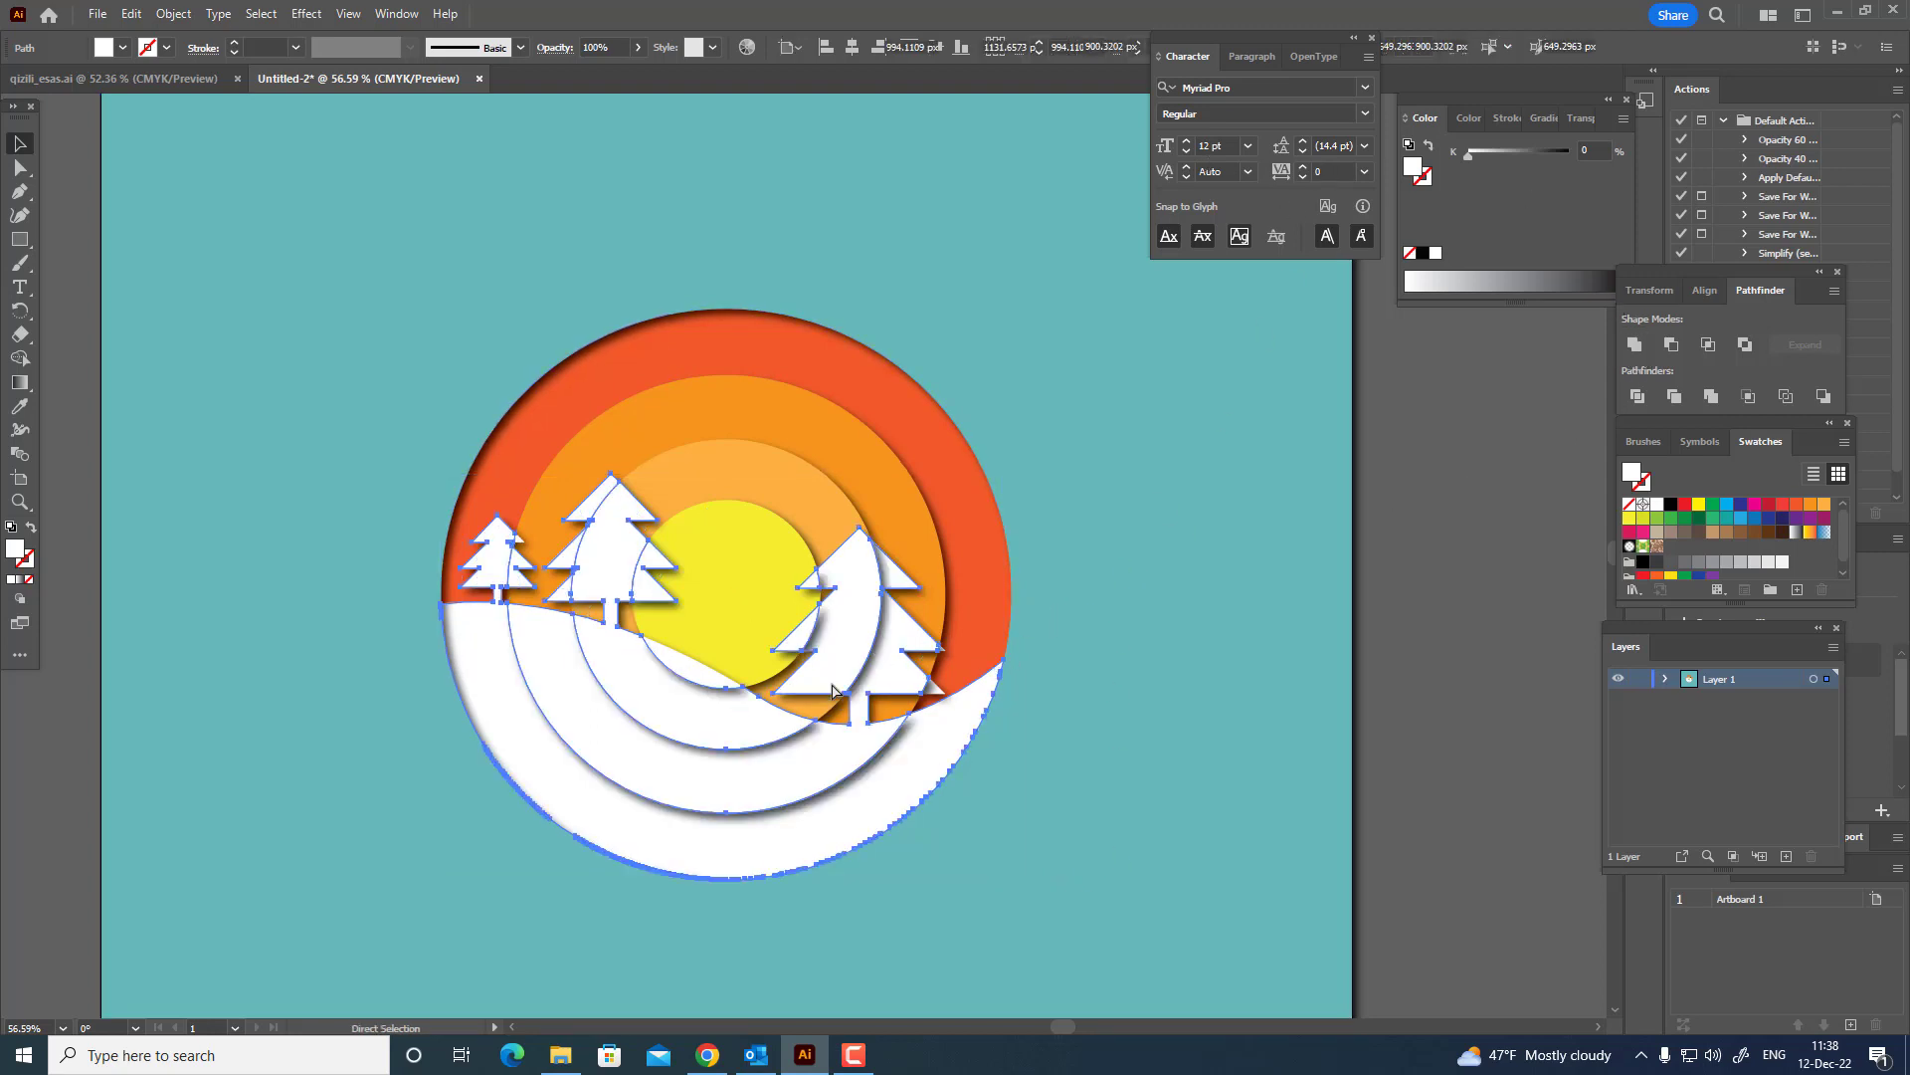
pyautogui.press('v')
pyautogui.click(1638, 348)
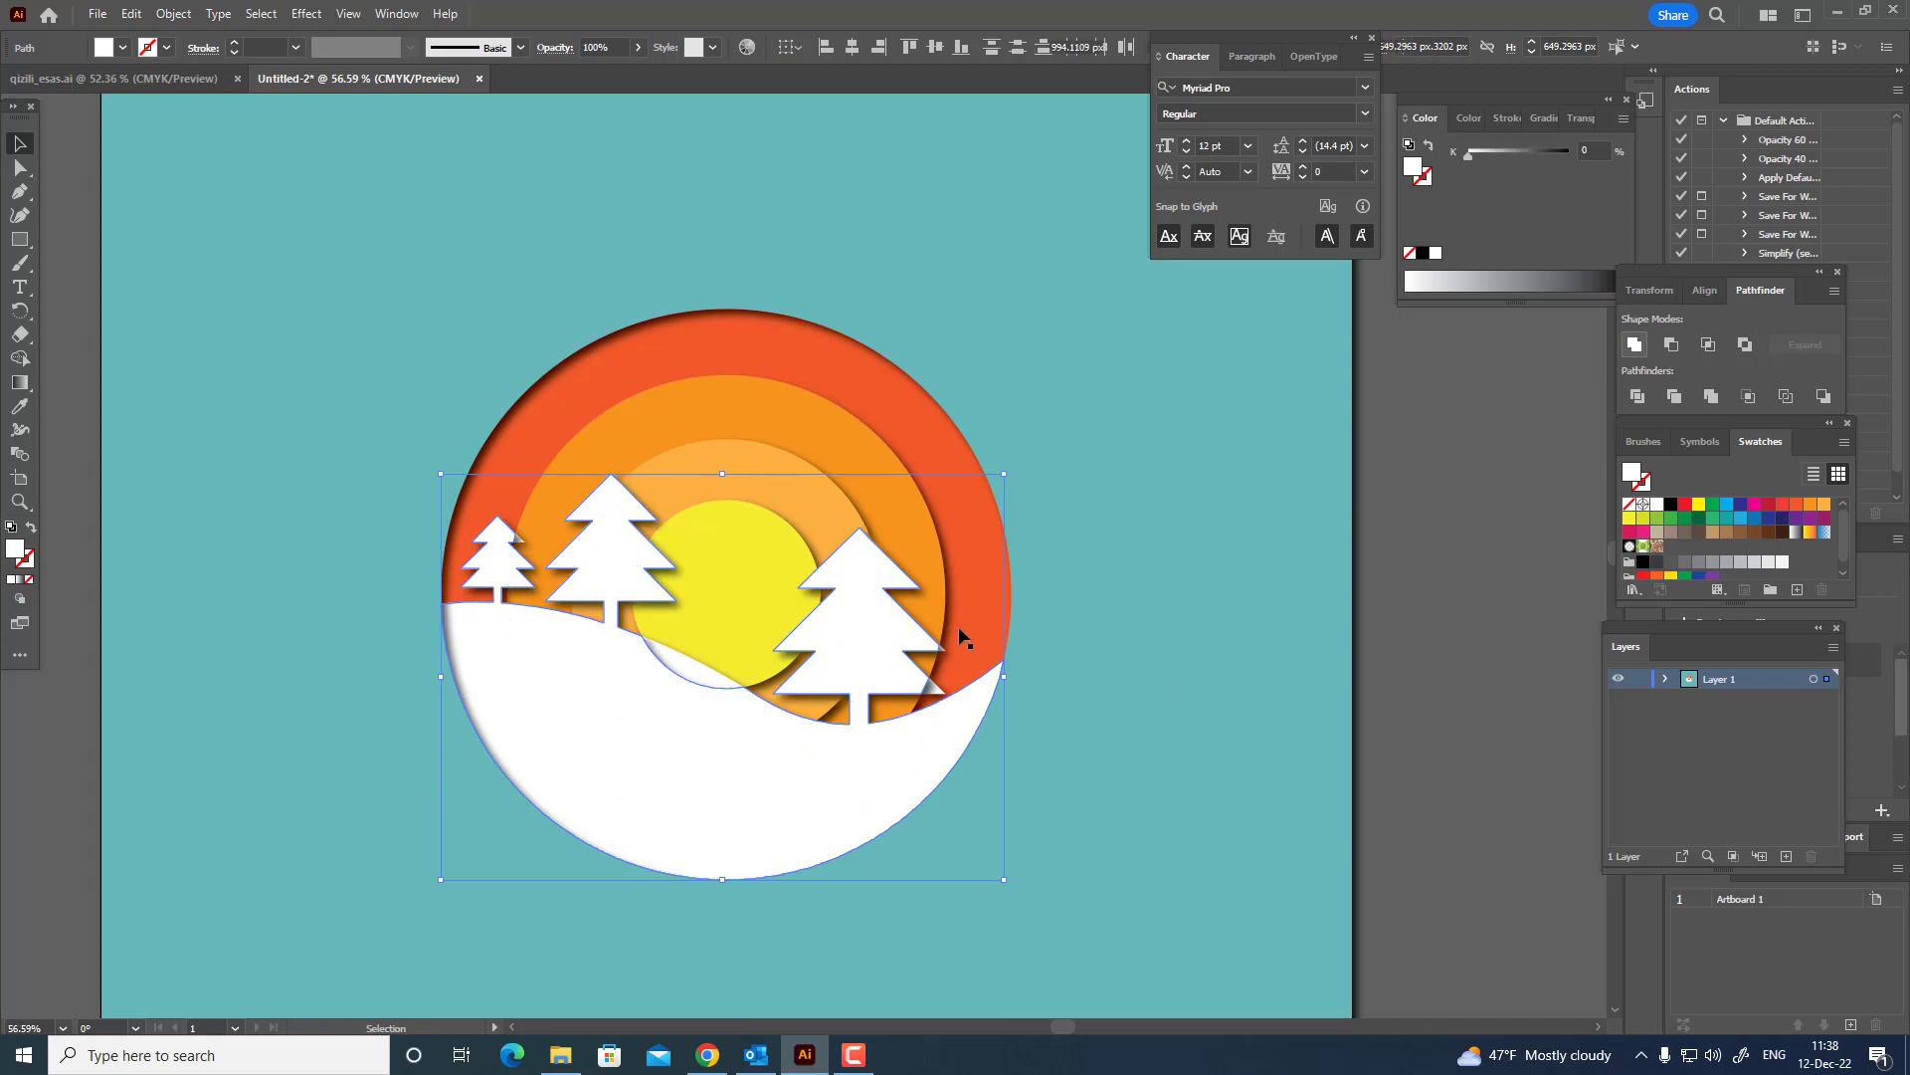
# Unite the shaded lower branch tip of the largest fir tree with the white hill shape.
pyautogui.press('z')
pyautogui.moveTo(919, 707); pyautogui.dragTo(1393, 720)
pyautogui.moveTo(1125, 641); pyautogui.dragTo(980, 679)
pyautogui.click(17, 168)
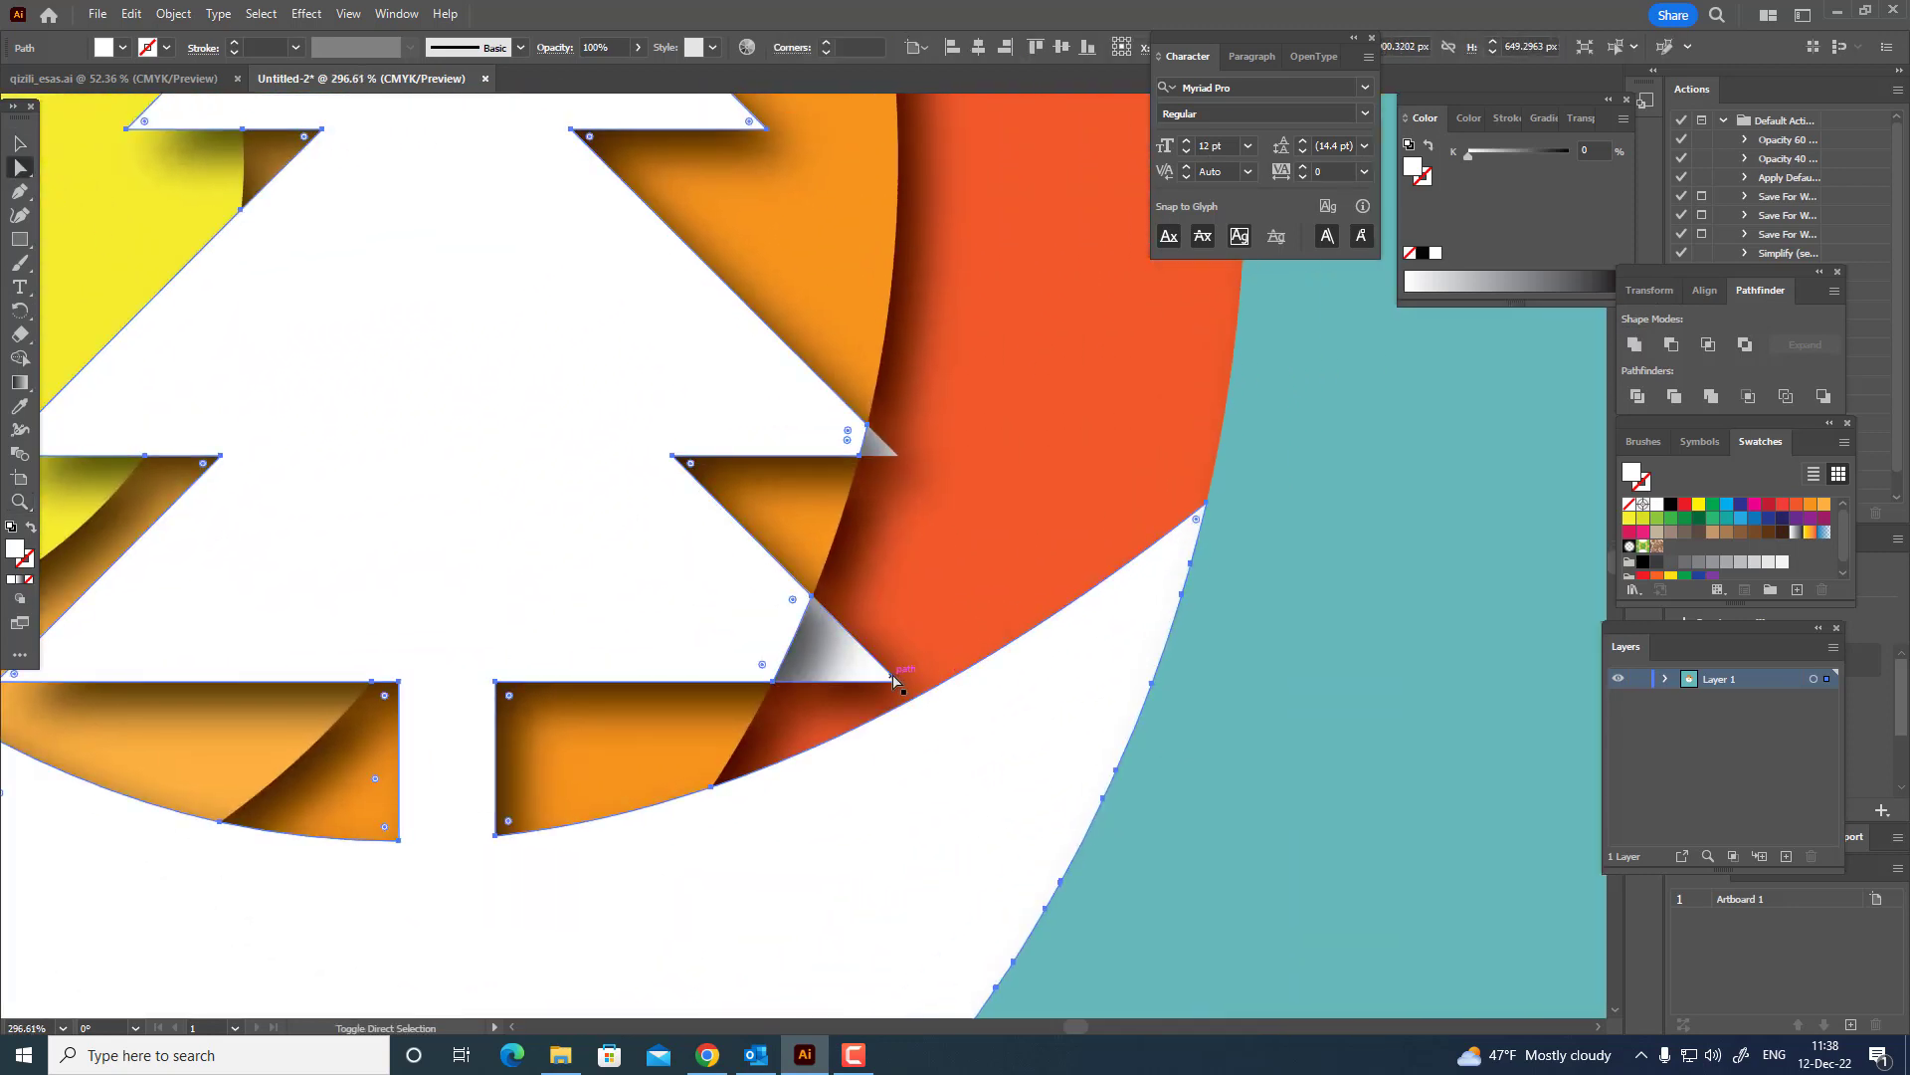
pyautogui.click(884, 450)
pyautogui.click(883, 672)
pyautogui.click(1463, 682)
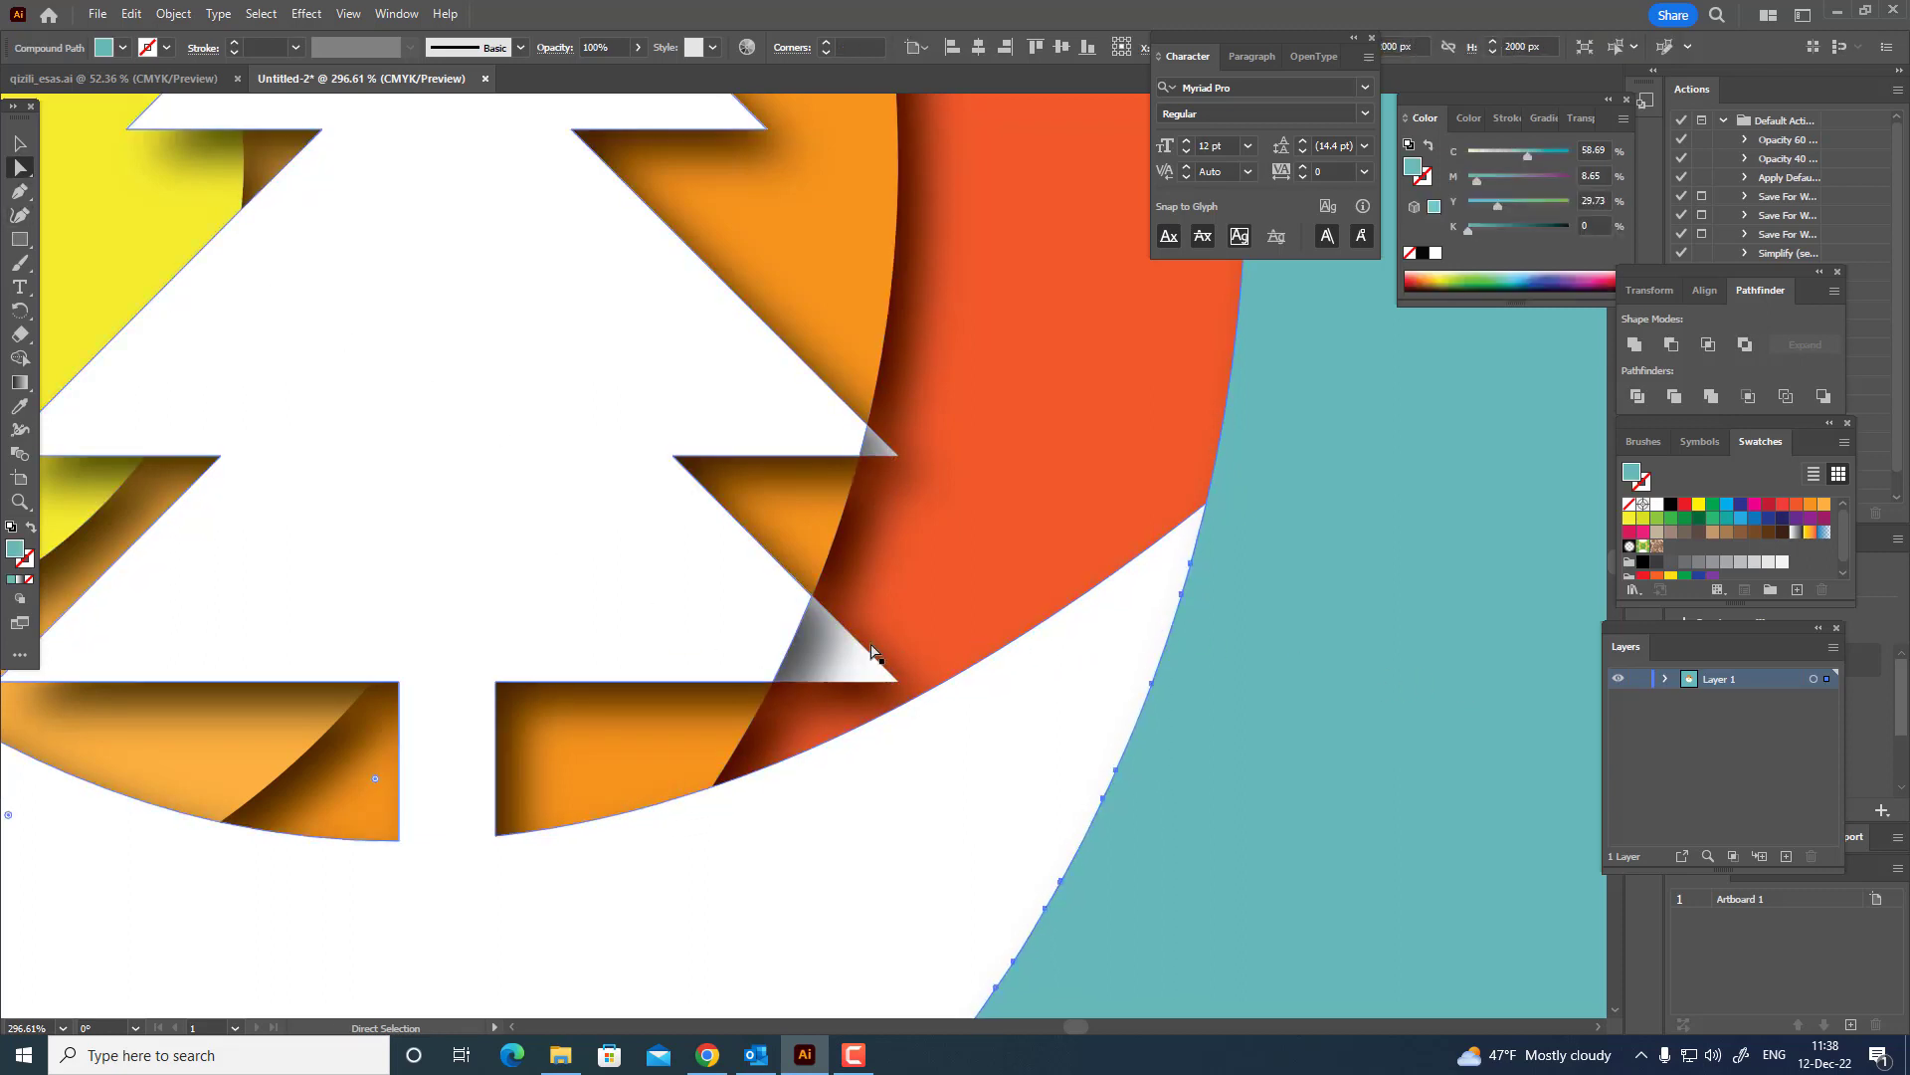
pyautogui.click(873, 478)
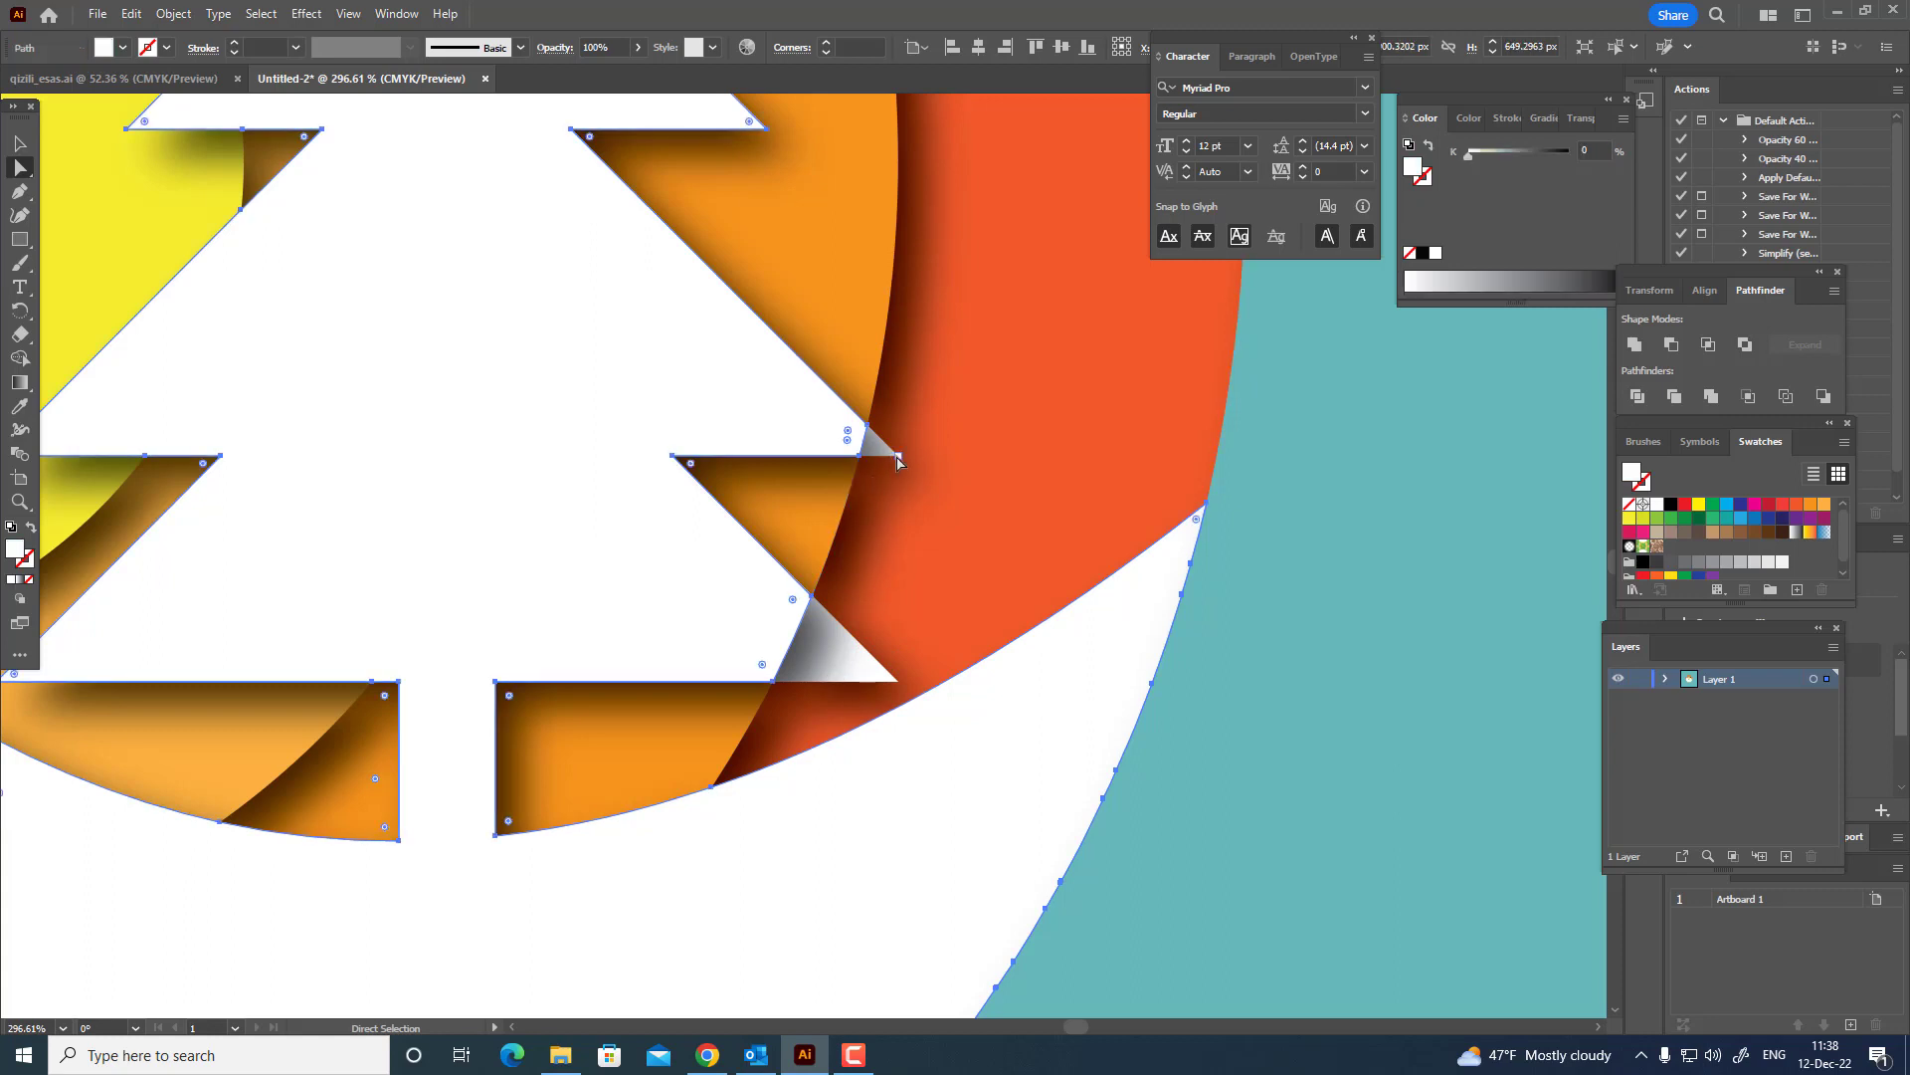
pyautogui.click(1460, 648)
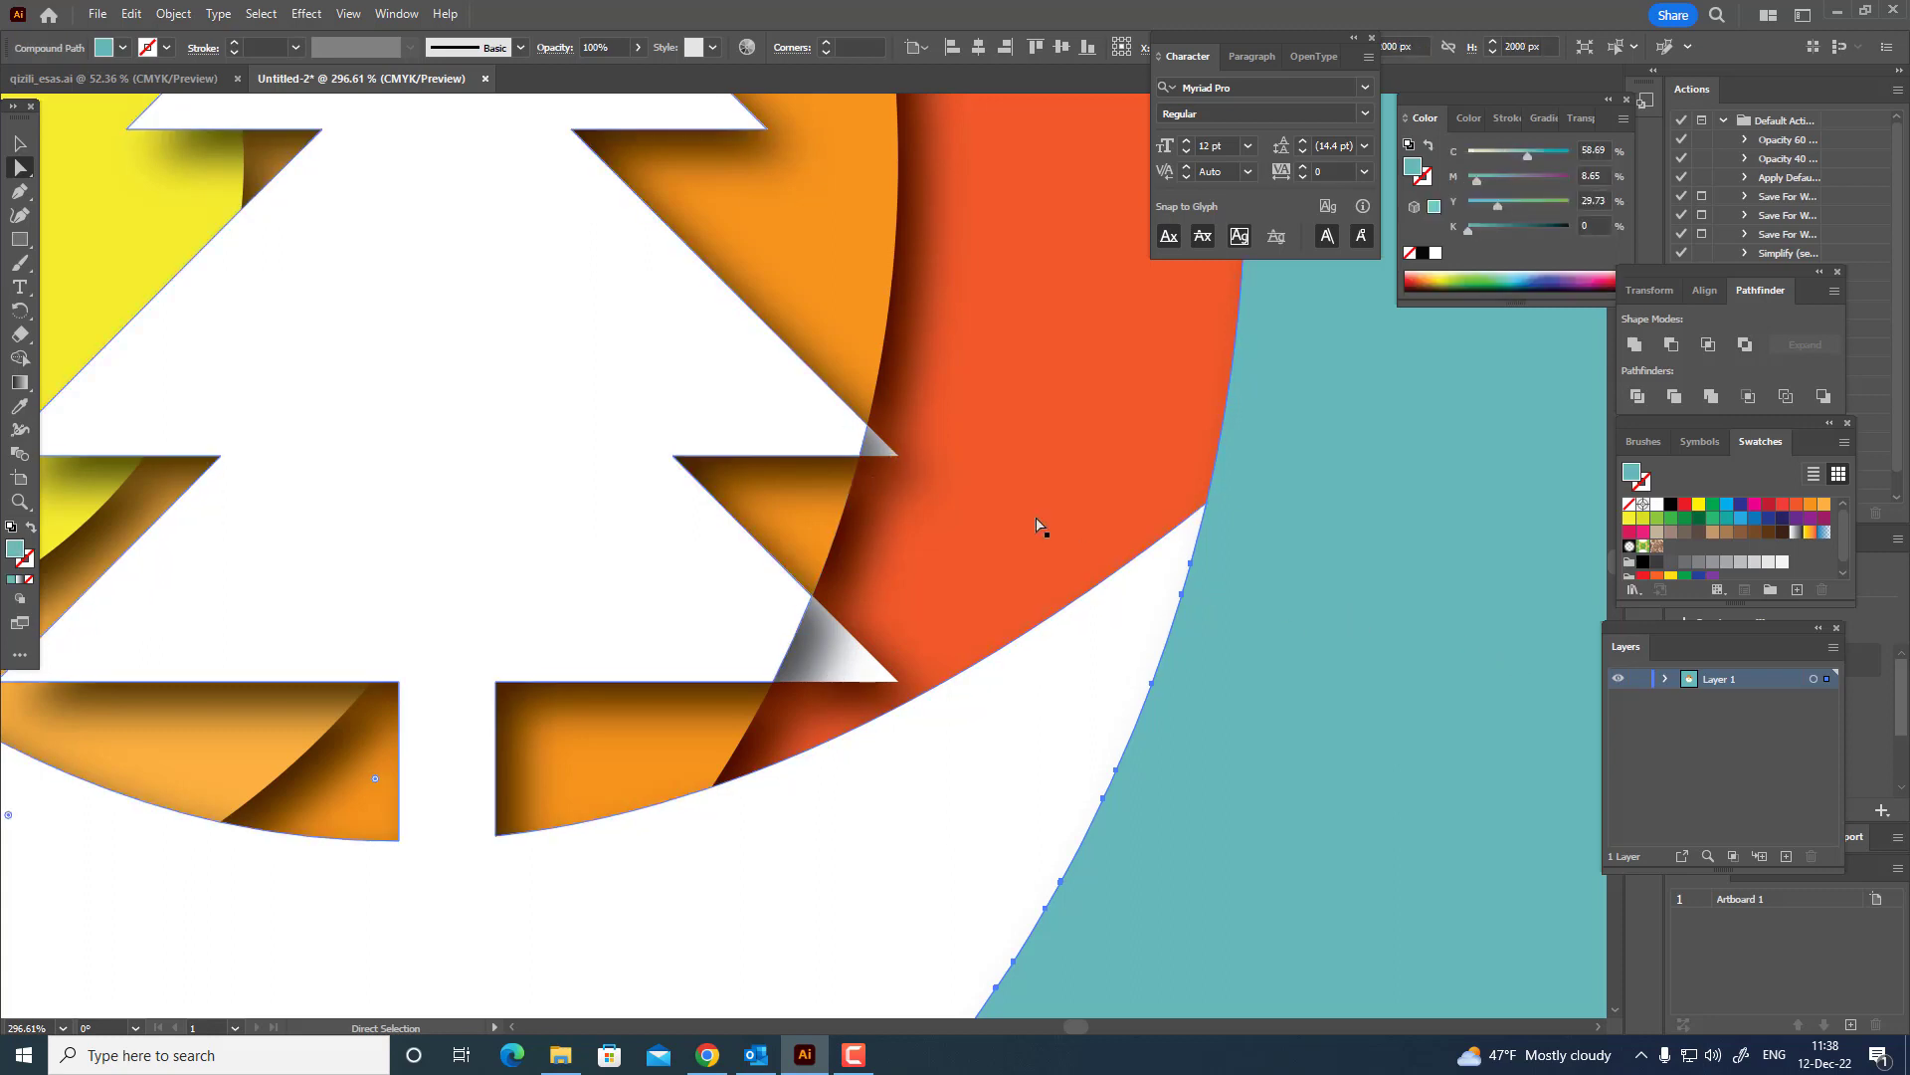
pyautogui.click(895, 463)
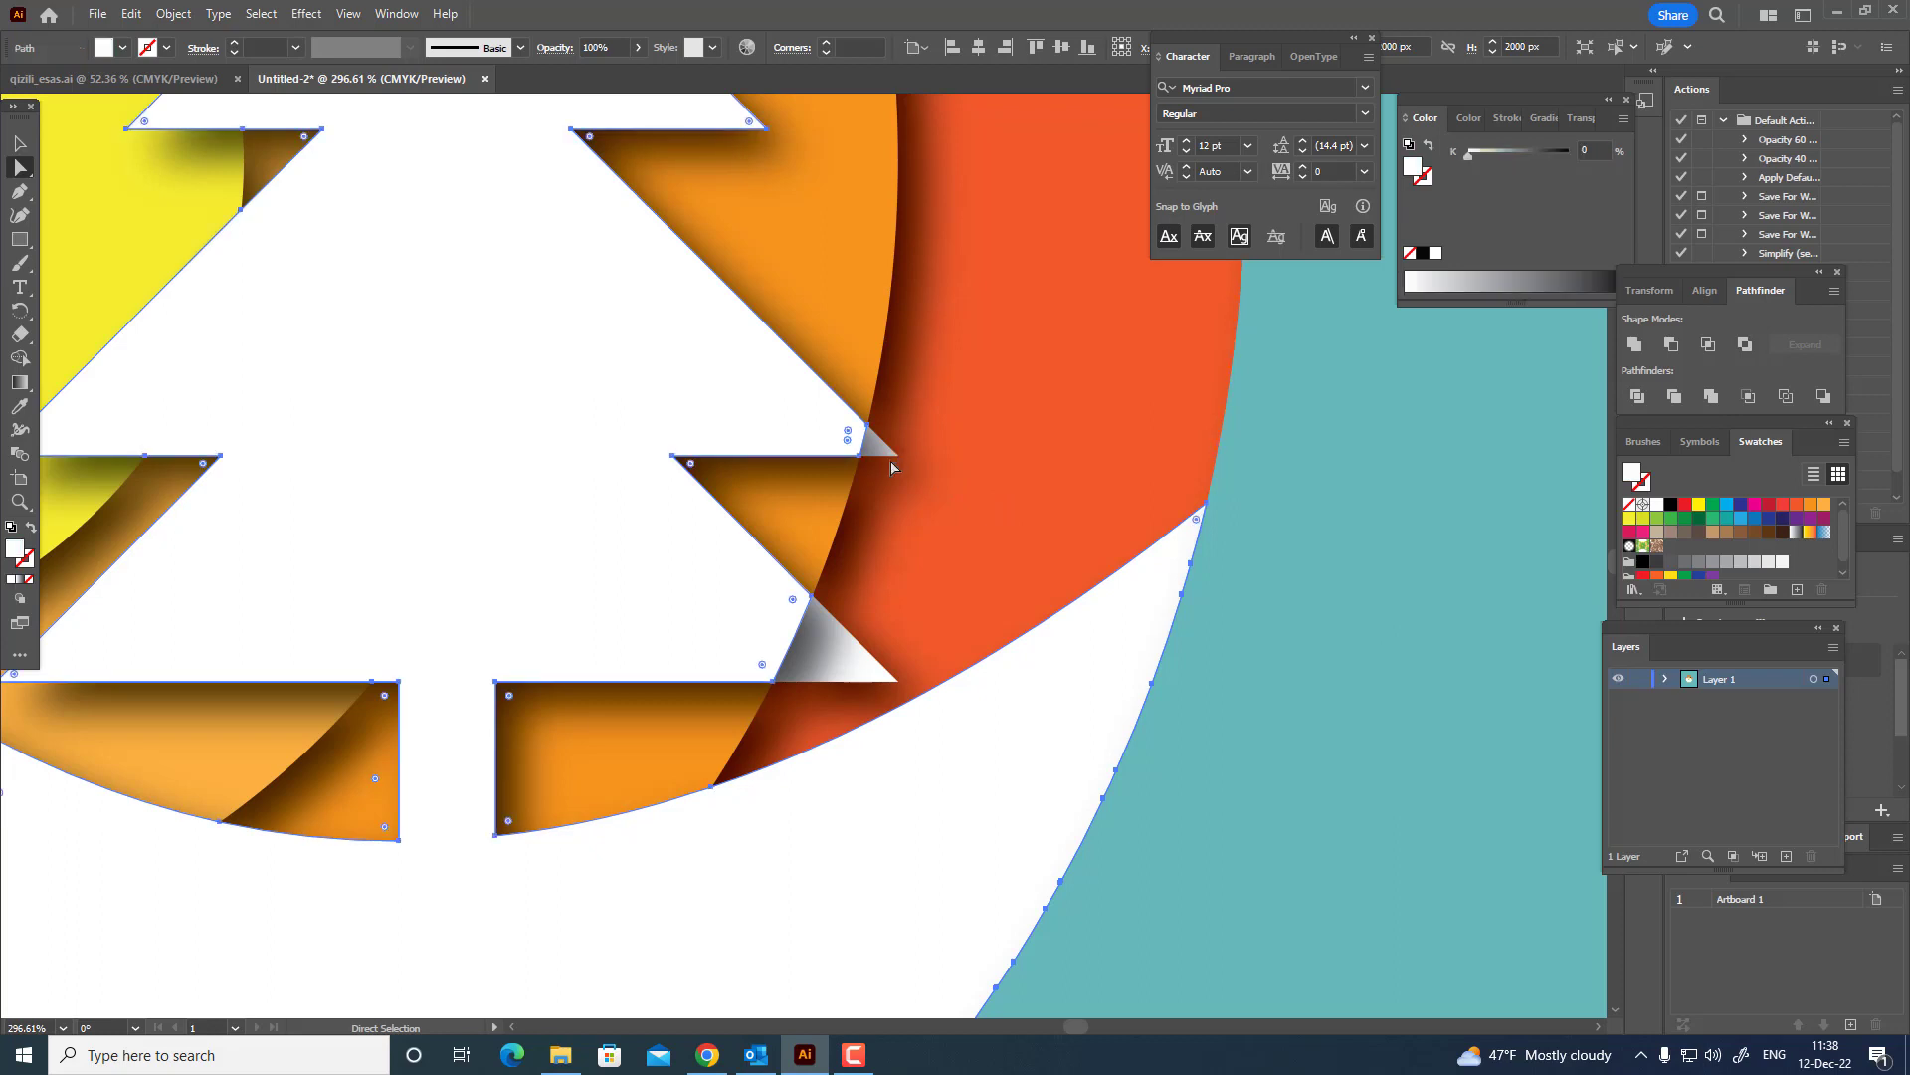
pyautogui.click(892, 680)
pyautogui.click(1635, 344)
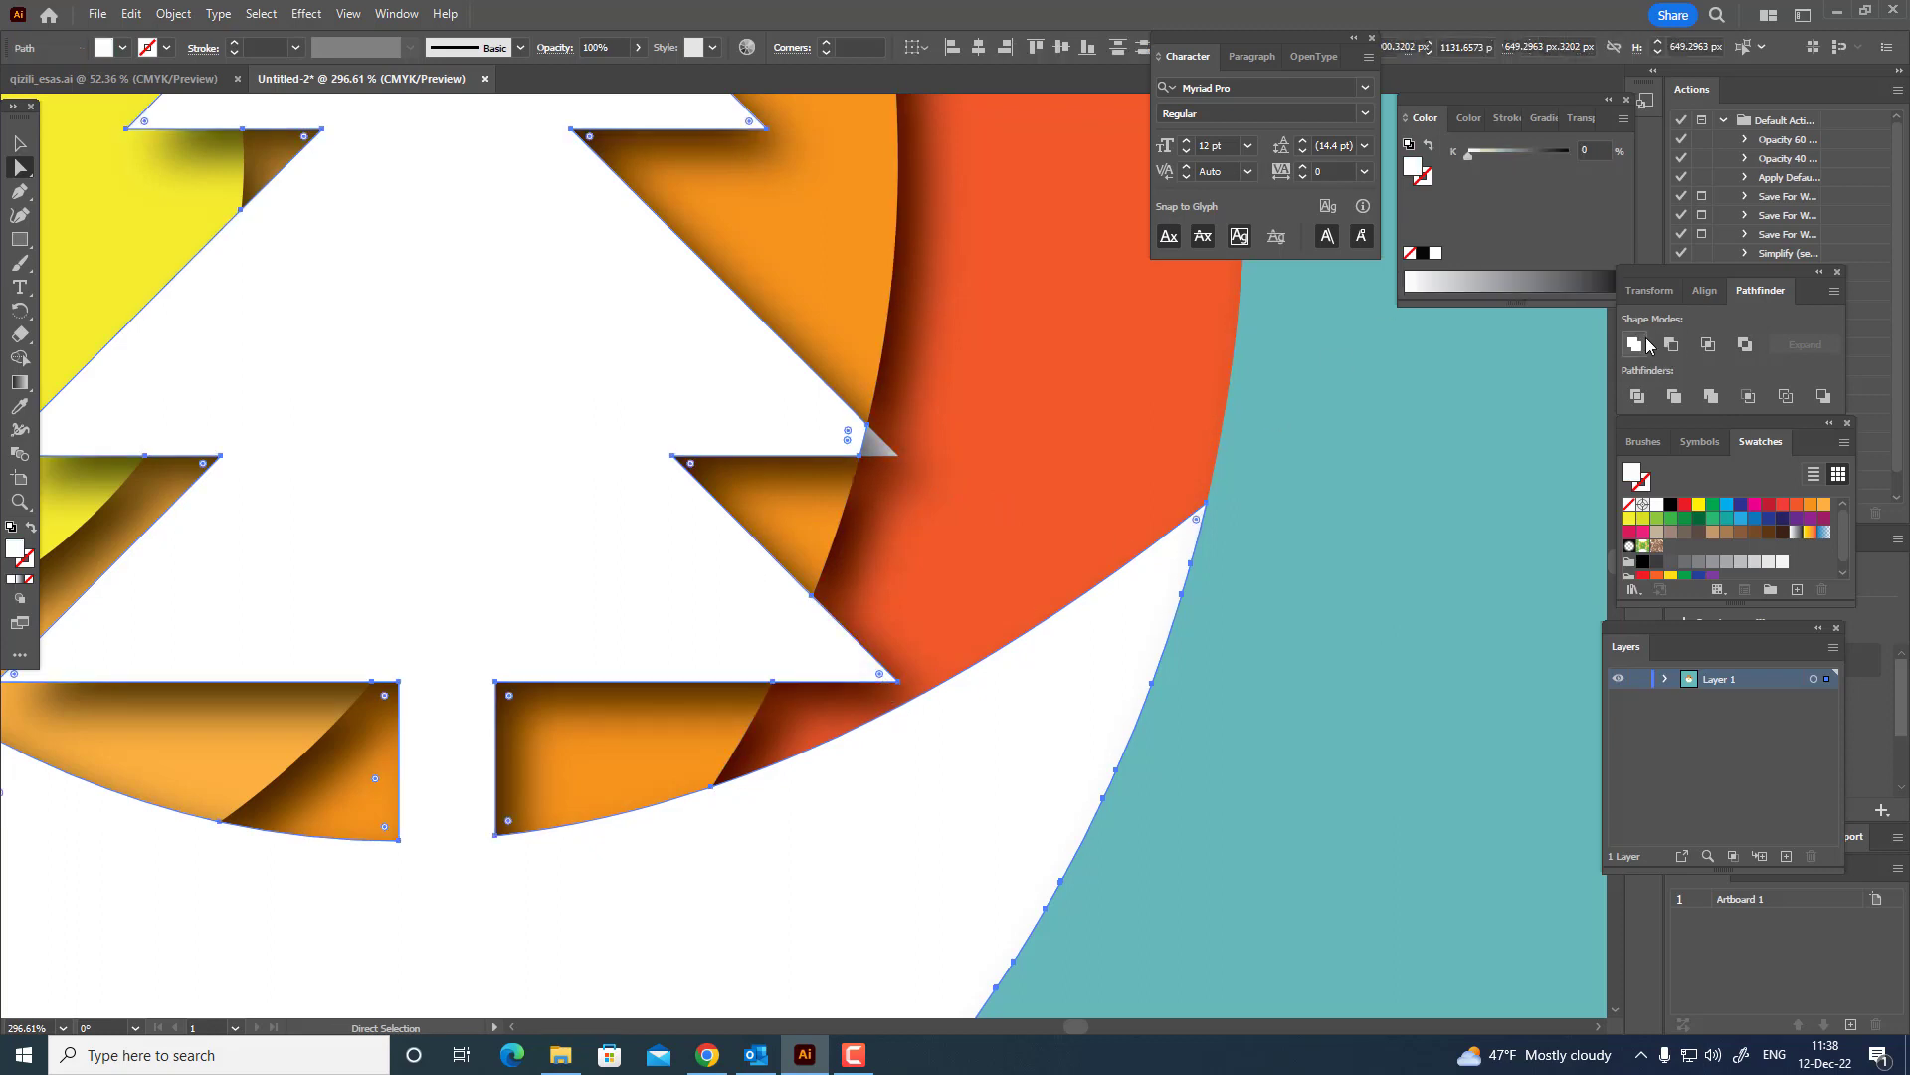
pyautogui.press('z')
pyautogui.keyDown('alt'); pyautogui.click(421, 532); pyautogui.keyUp('alt')
pyautogui.moveTo(422, 531)
pyautogui.mouseDown()
pyautogui.moveTo(367, 516)
pyautogui.moveTo(435, 506)
pyautogui.mouseUp()
pyautogui.moveTo(508, 313); pyautogui.dragTo(1034, 520)
pyautogui.moveTo(644, 424); pyautogui.dragTo(835, 488)
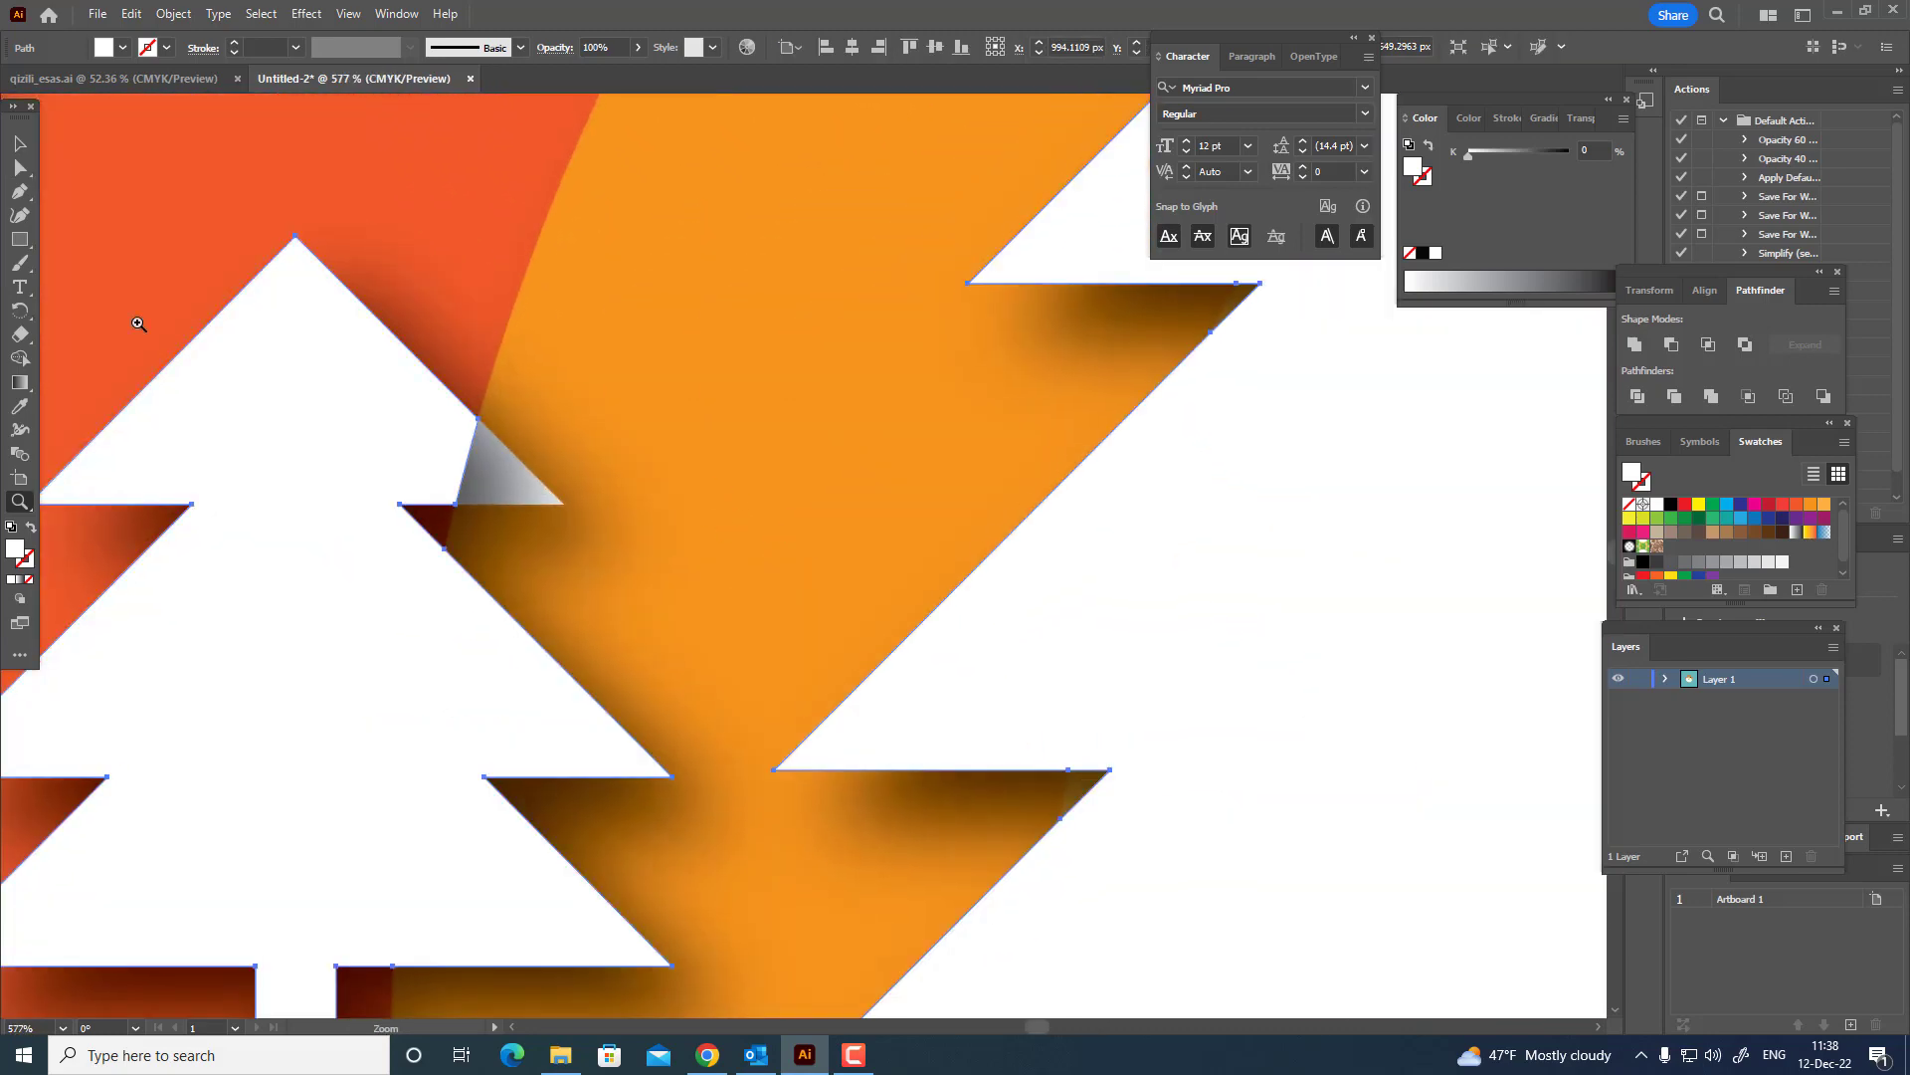
pyautogui.click(20, 167)
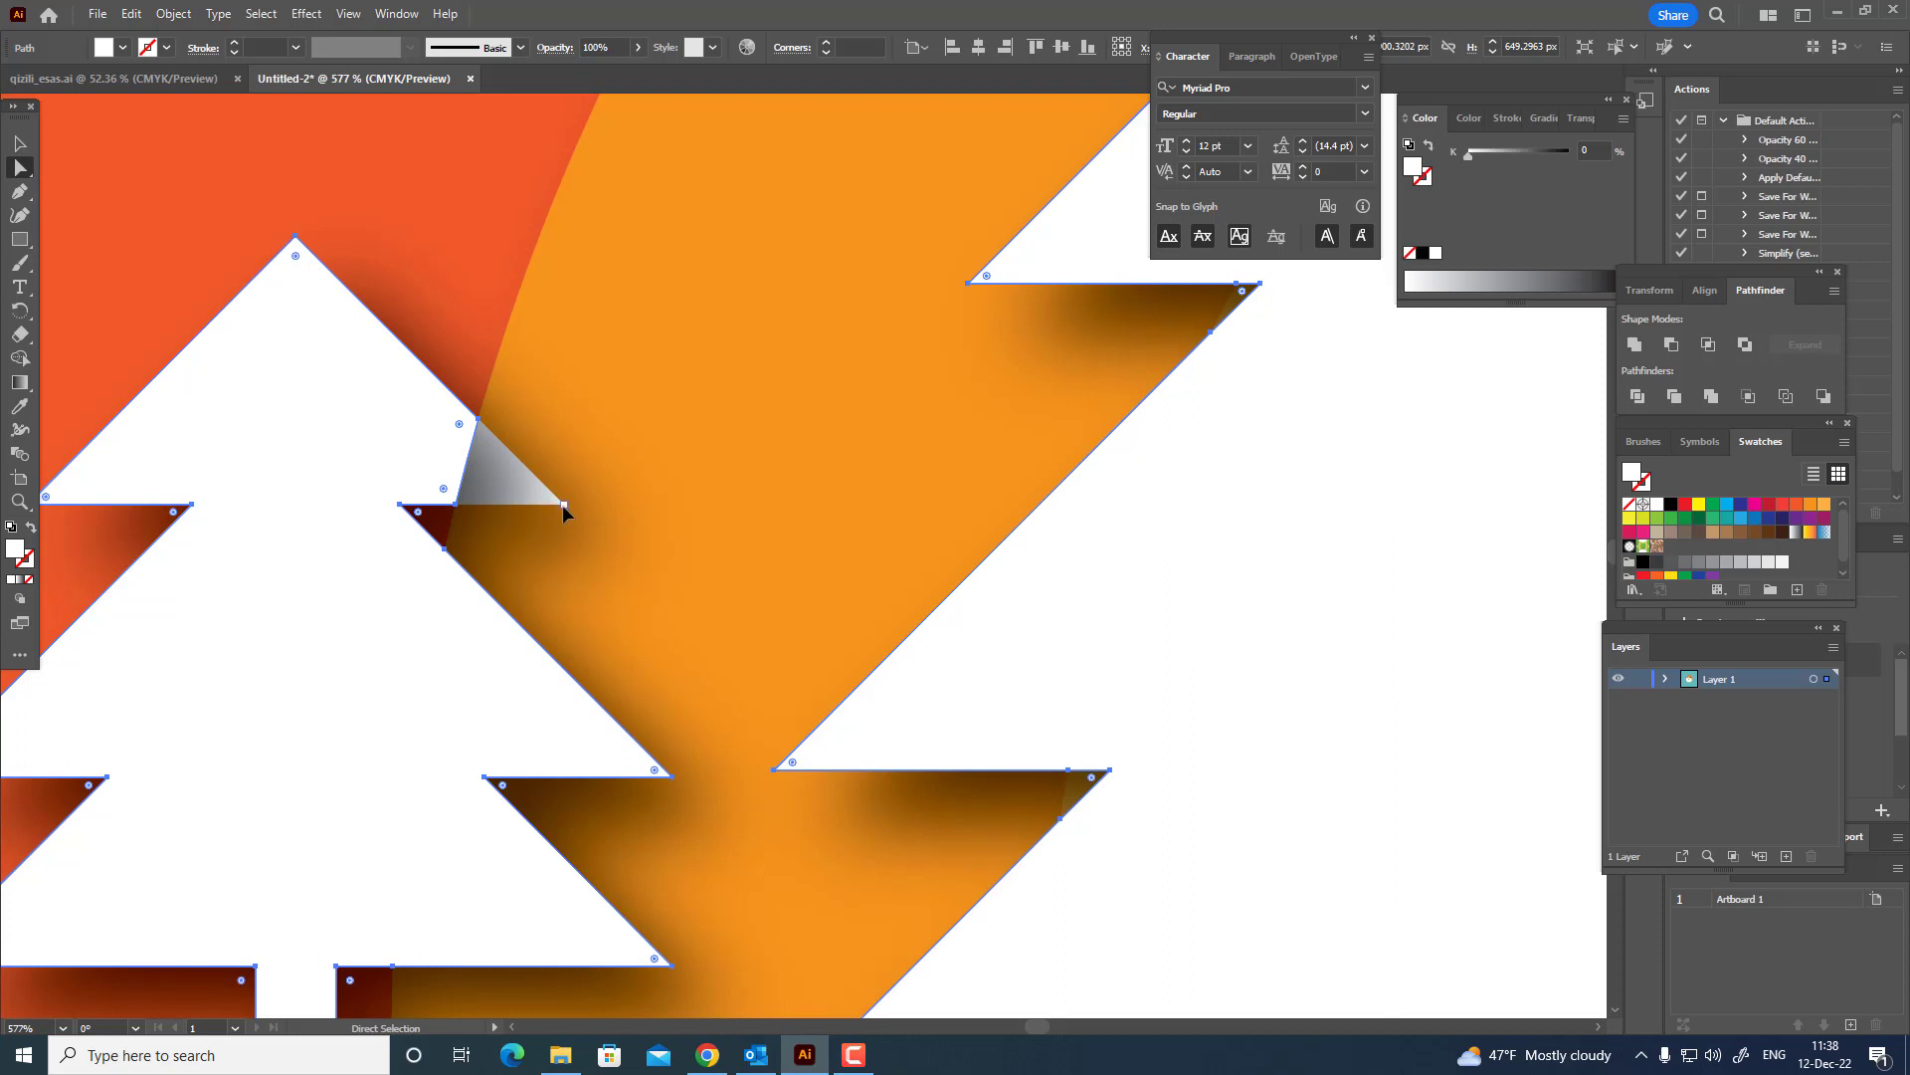
pyautogui.moveTo(588, 507); pyautogui.dragTo(665, 543)
pyautogui.hotkey('ctrl', 'z')
# Unite the leftover white crescent below the sun with the white hill and trees shape.
pyautogui.press('z')
pyautogui.moveTo(647, 436); pyautogui.dragTo(110, 500)
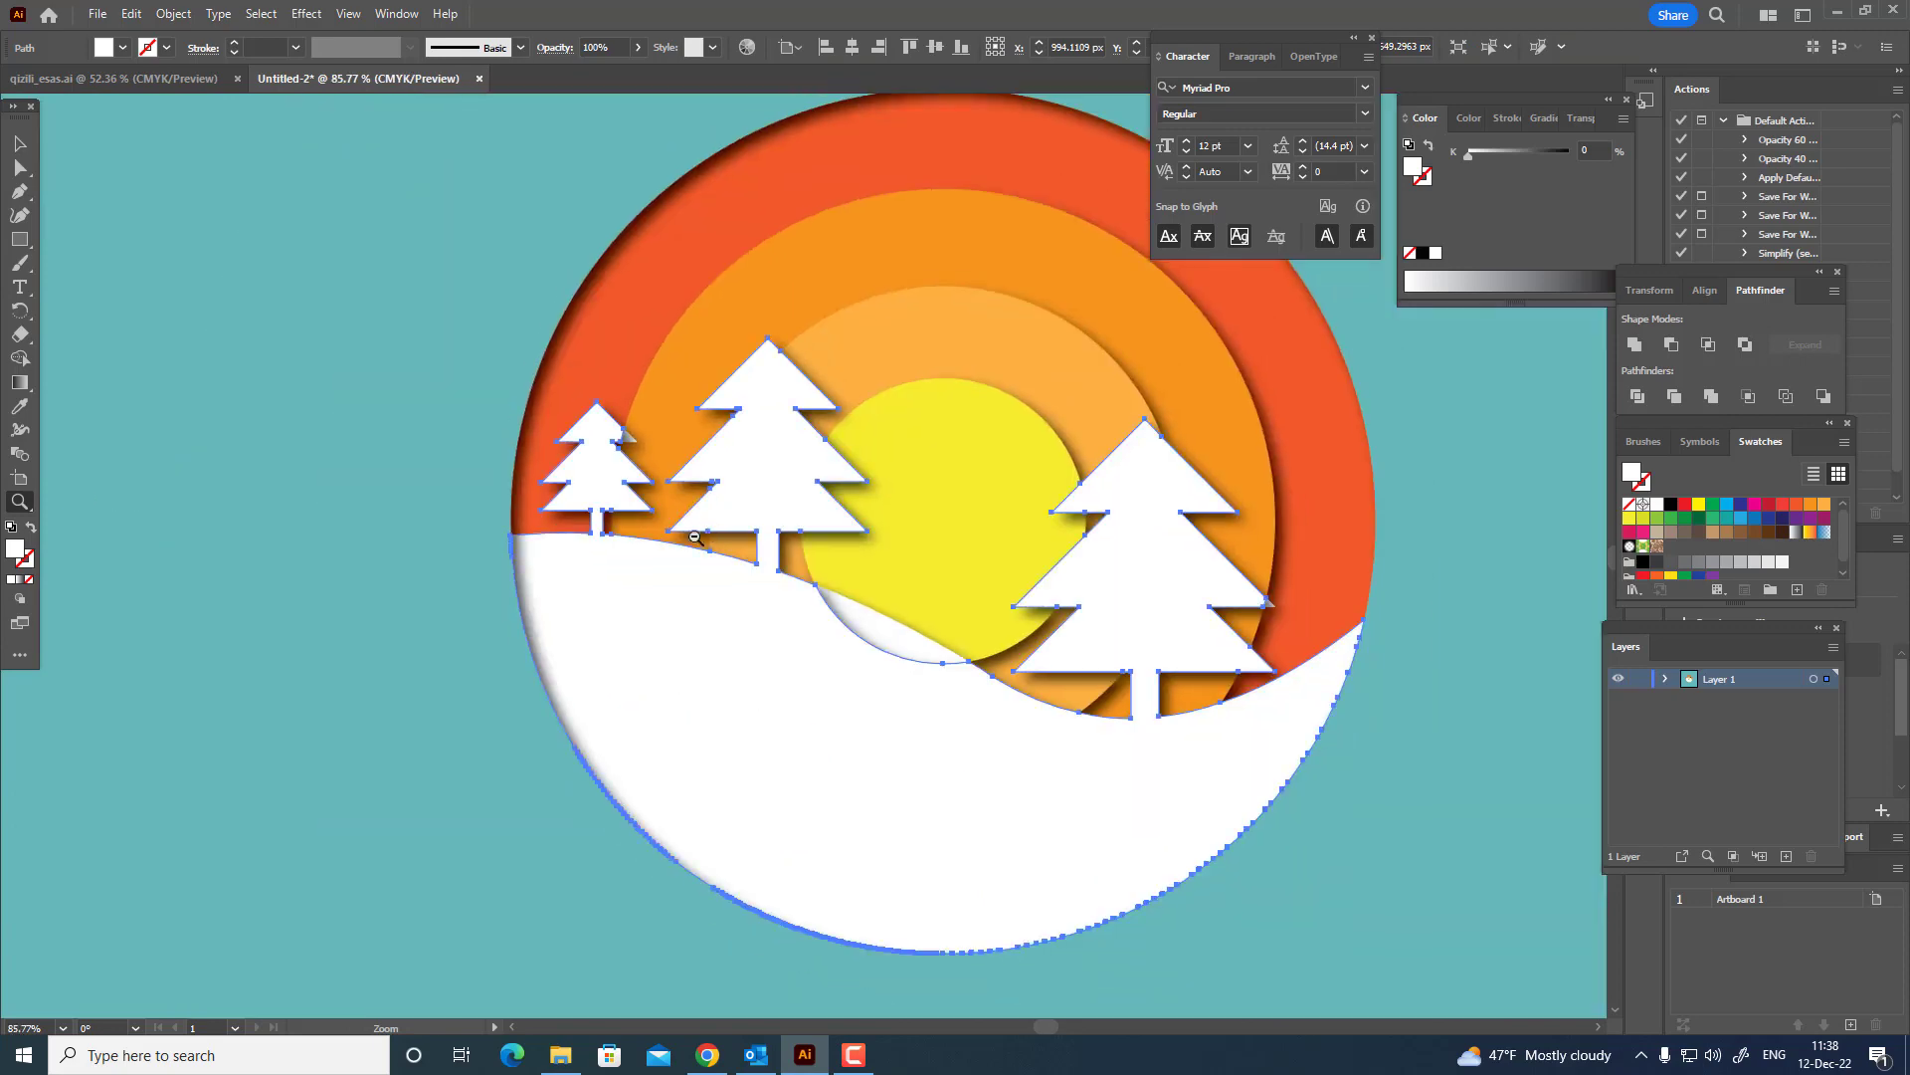
pyautogui.press('space')
pyautogui.moveTo(724, 537); pyautogui.dragTo(542, 555)
pyautogui.click(20, 145)
pyautogui.press('z')
pyautogui.moveTo(697, 448); pyautogui.dragTo(489, 515)
pyautogui.moveTo(706, 517); pyautogui.dragTo(793, 656)
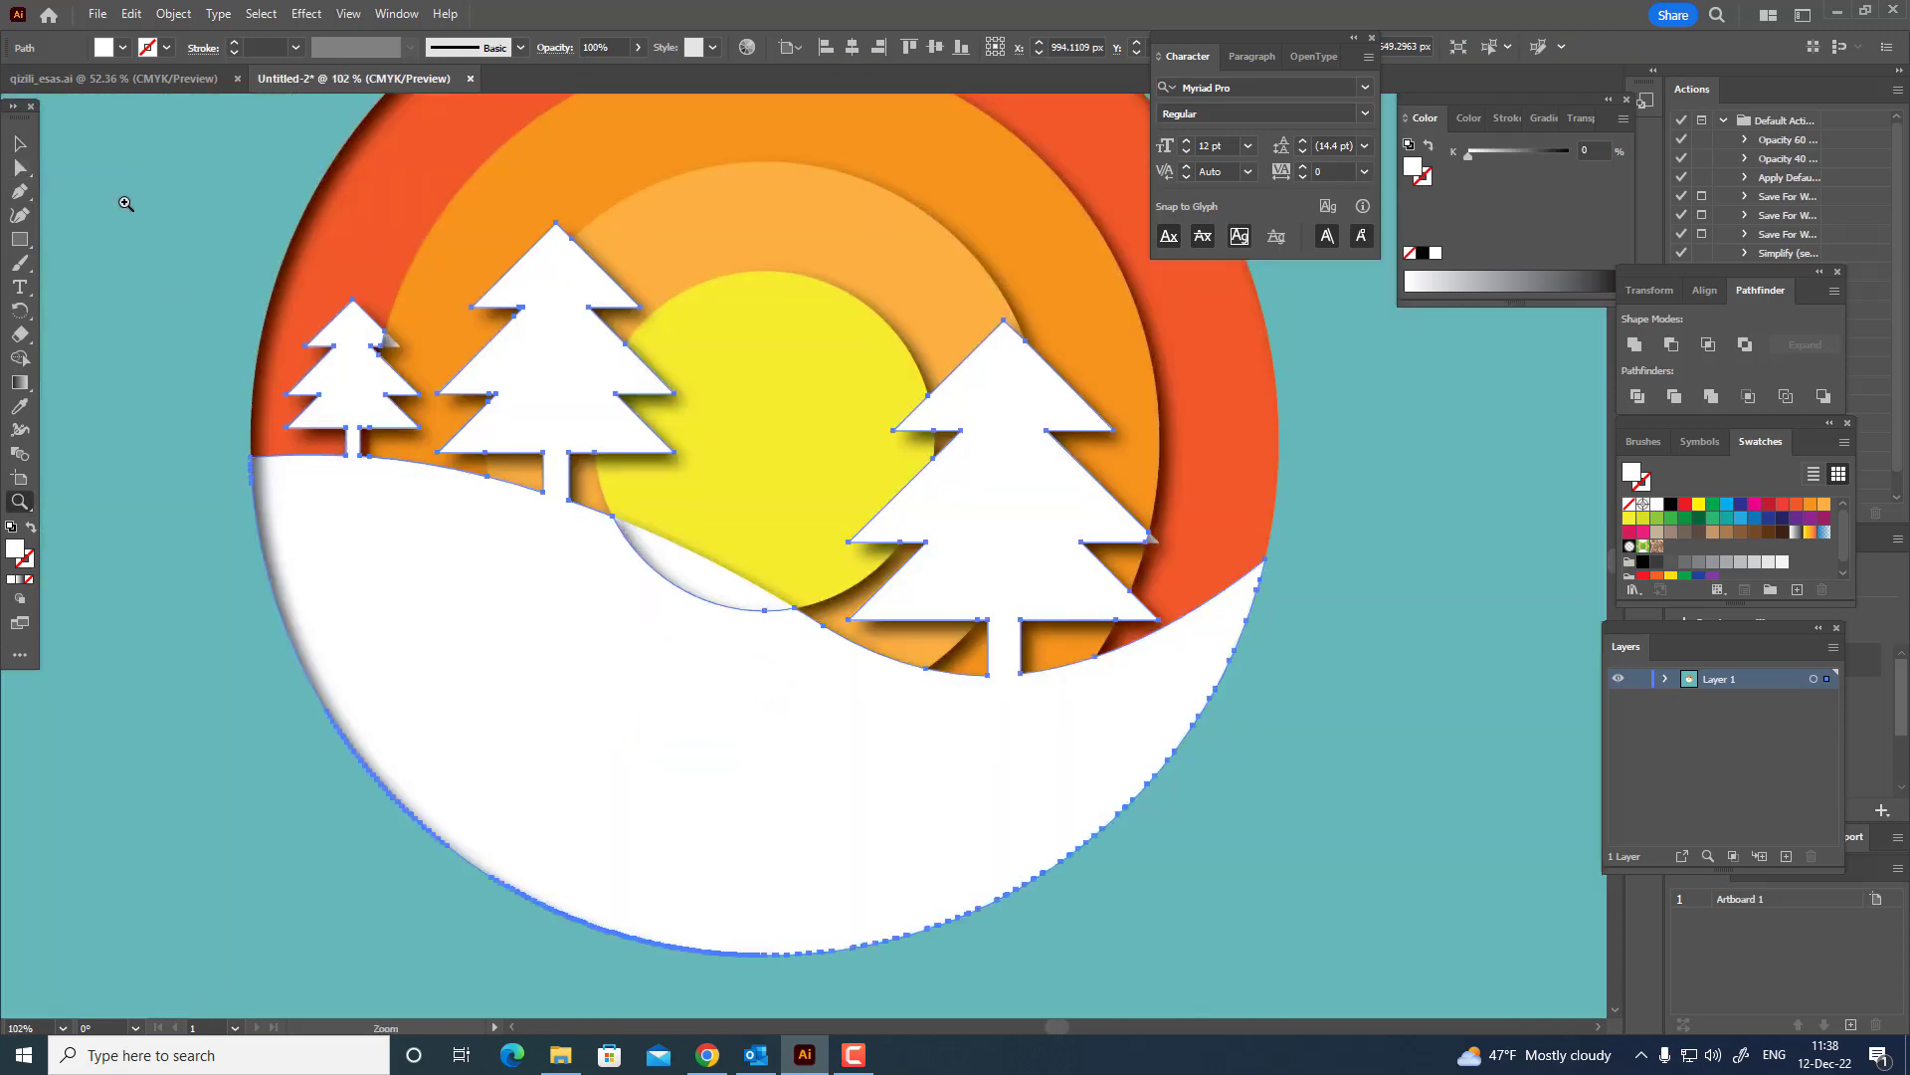
pyautogui.click(683, 609)
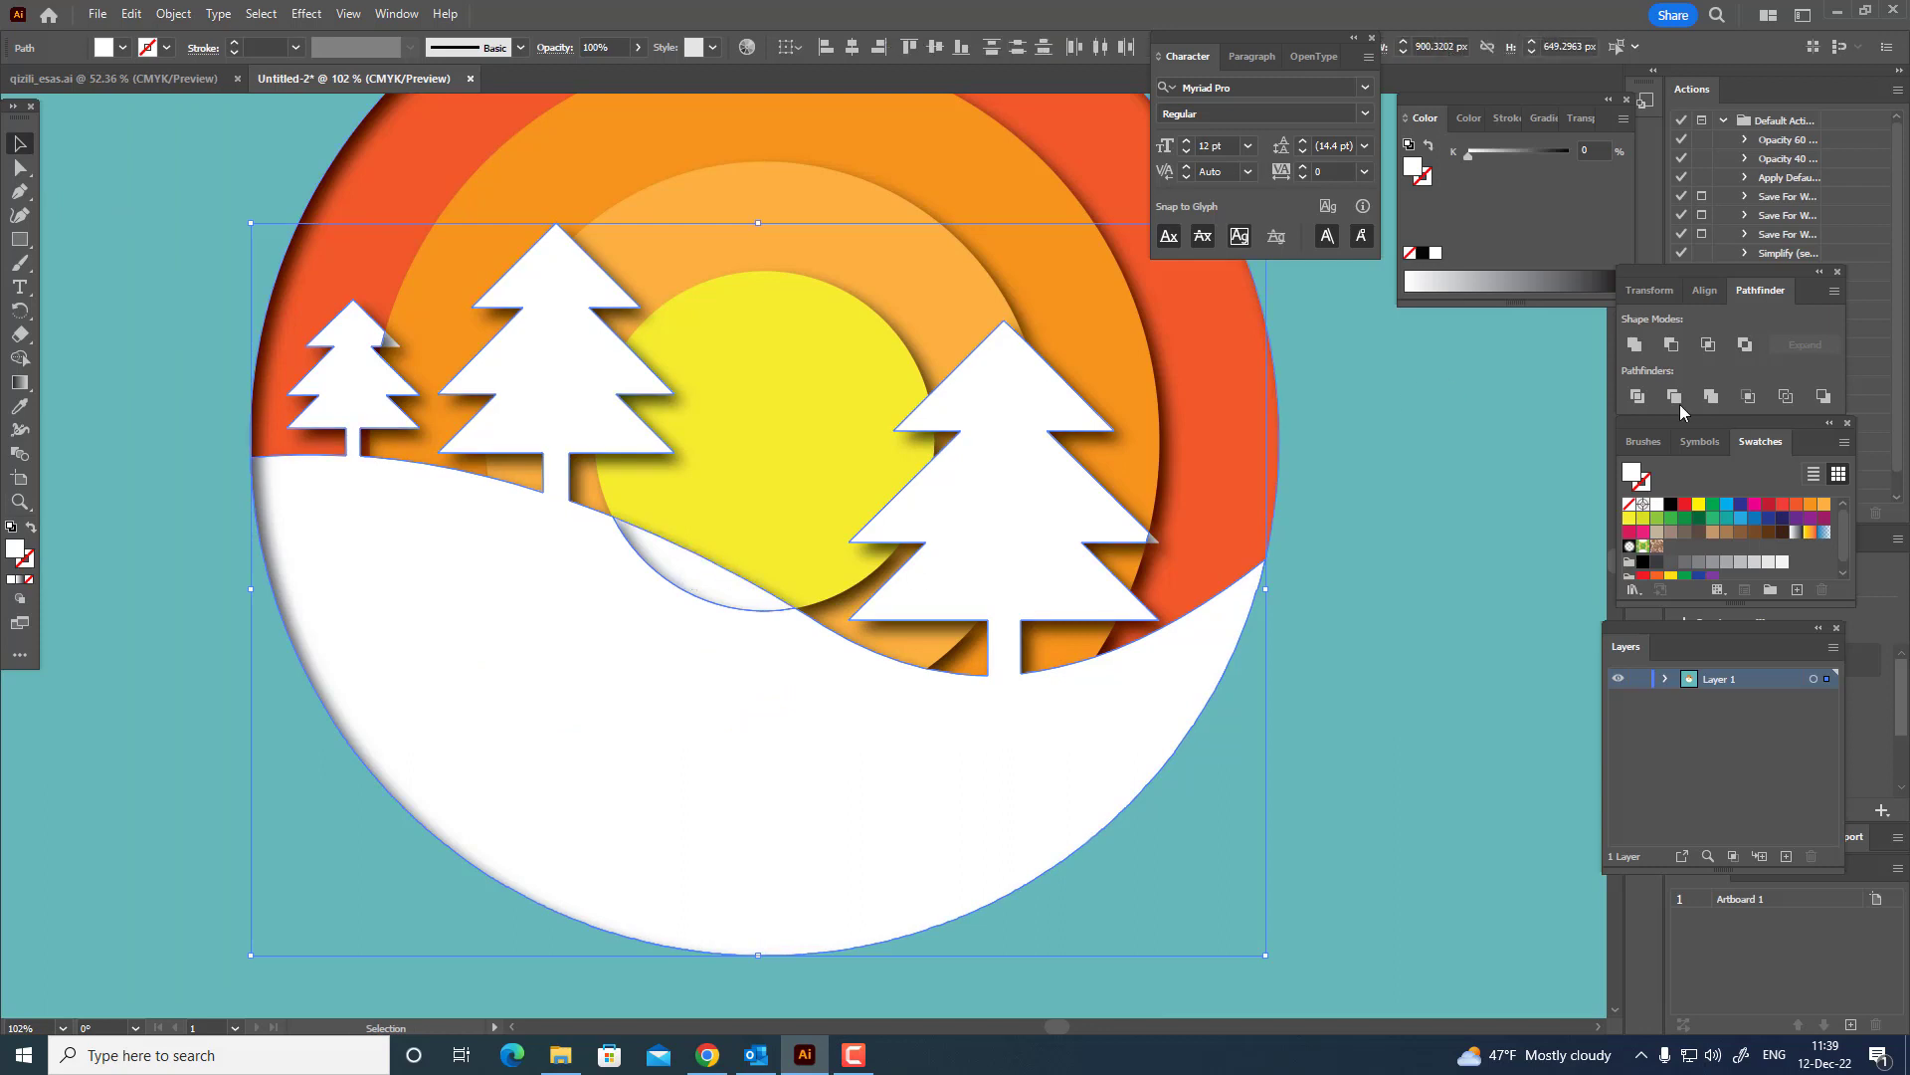
pyautogui.click(1640, 353)
# Send the middle orange ring to the back of the stacking order.
pyautogui.press('z')
pyautogui.moveTo(866, 511); pyautogui.dragTo(894, 573)
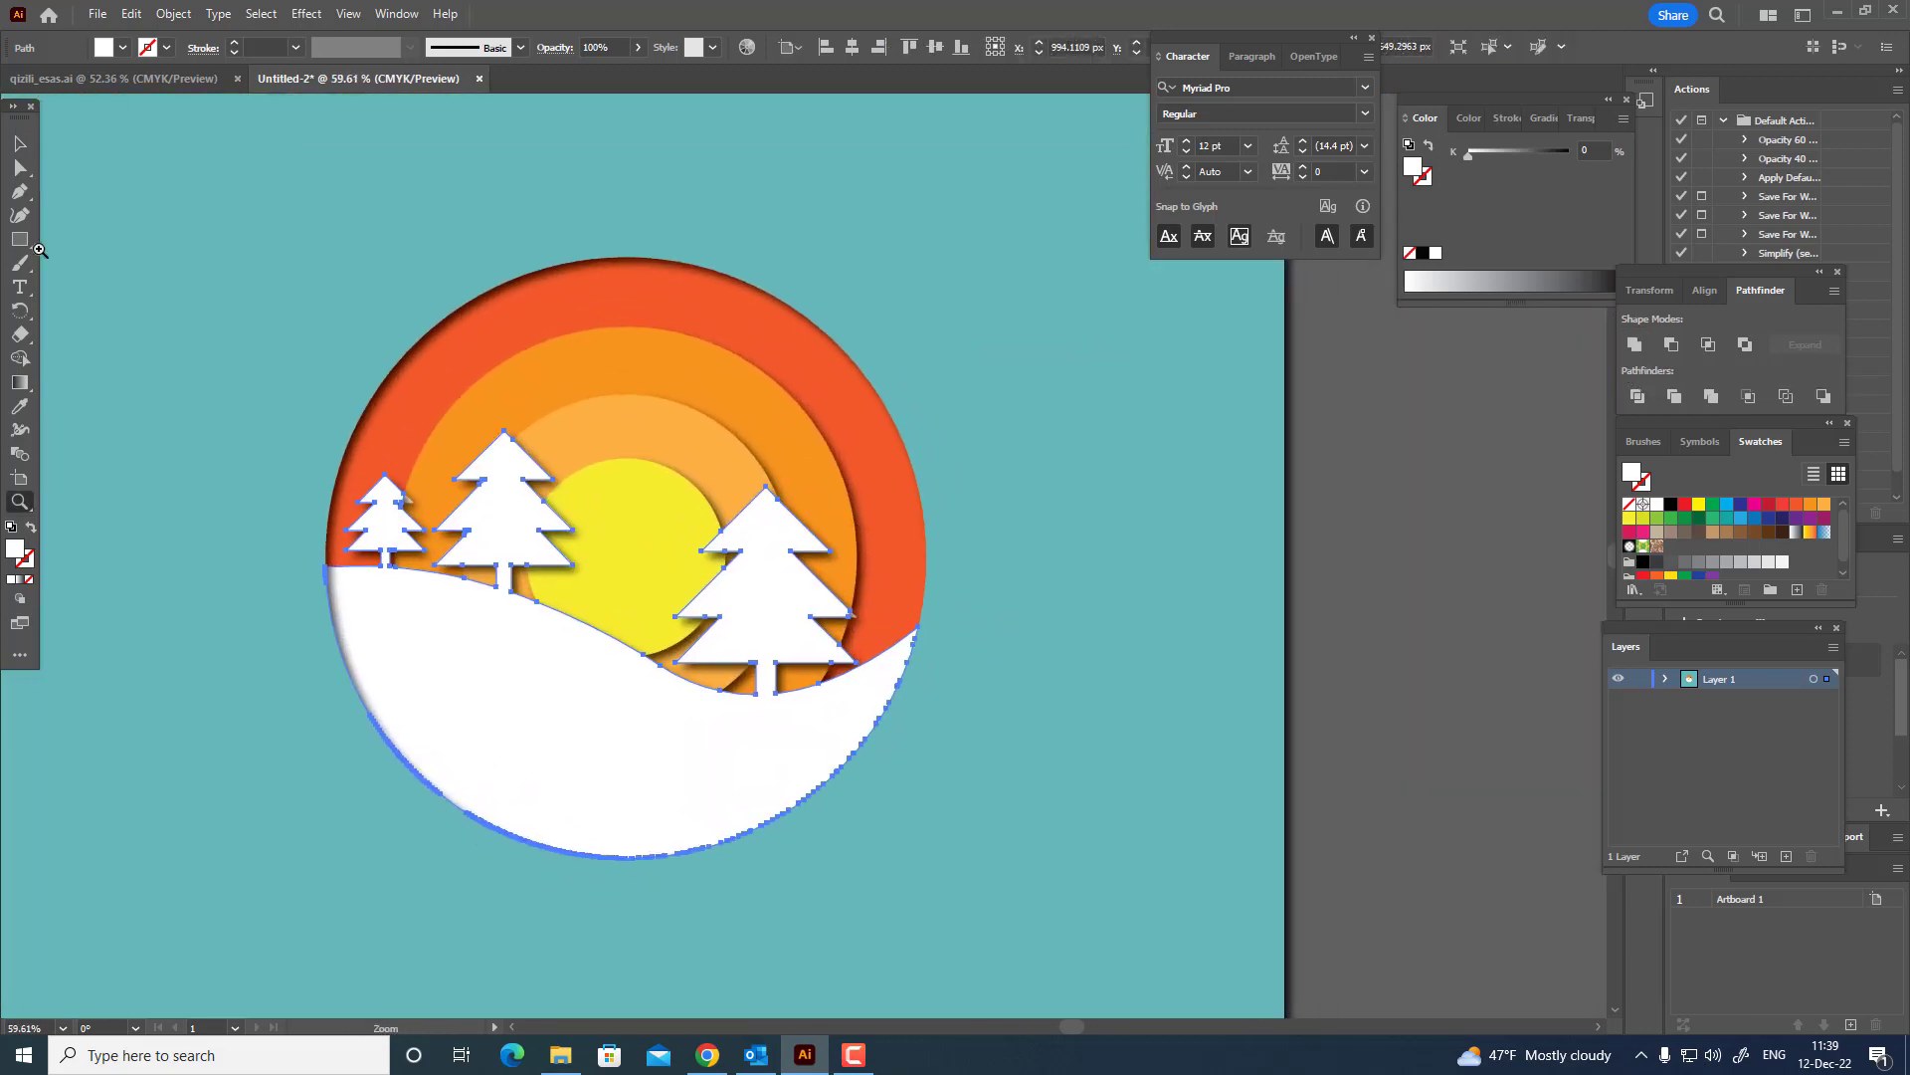
pyautogui.click(20, 144)
pyautogui.click(527, 379)
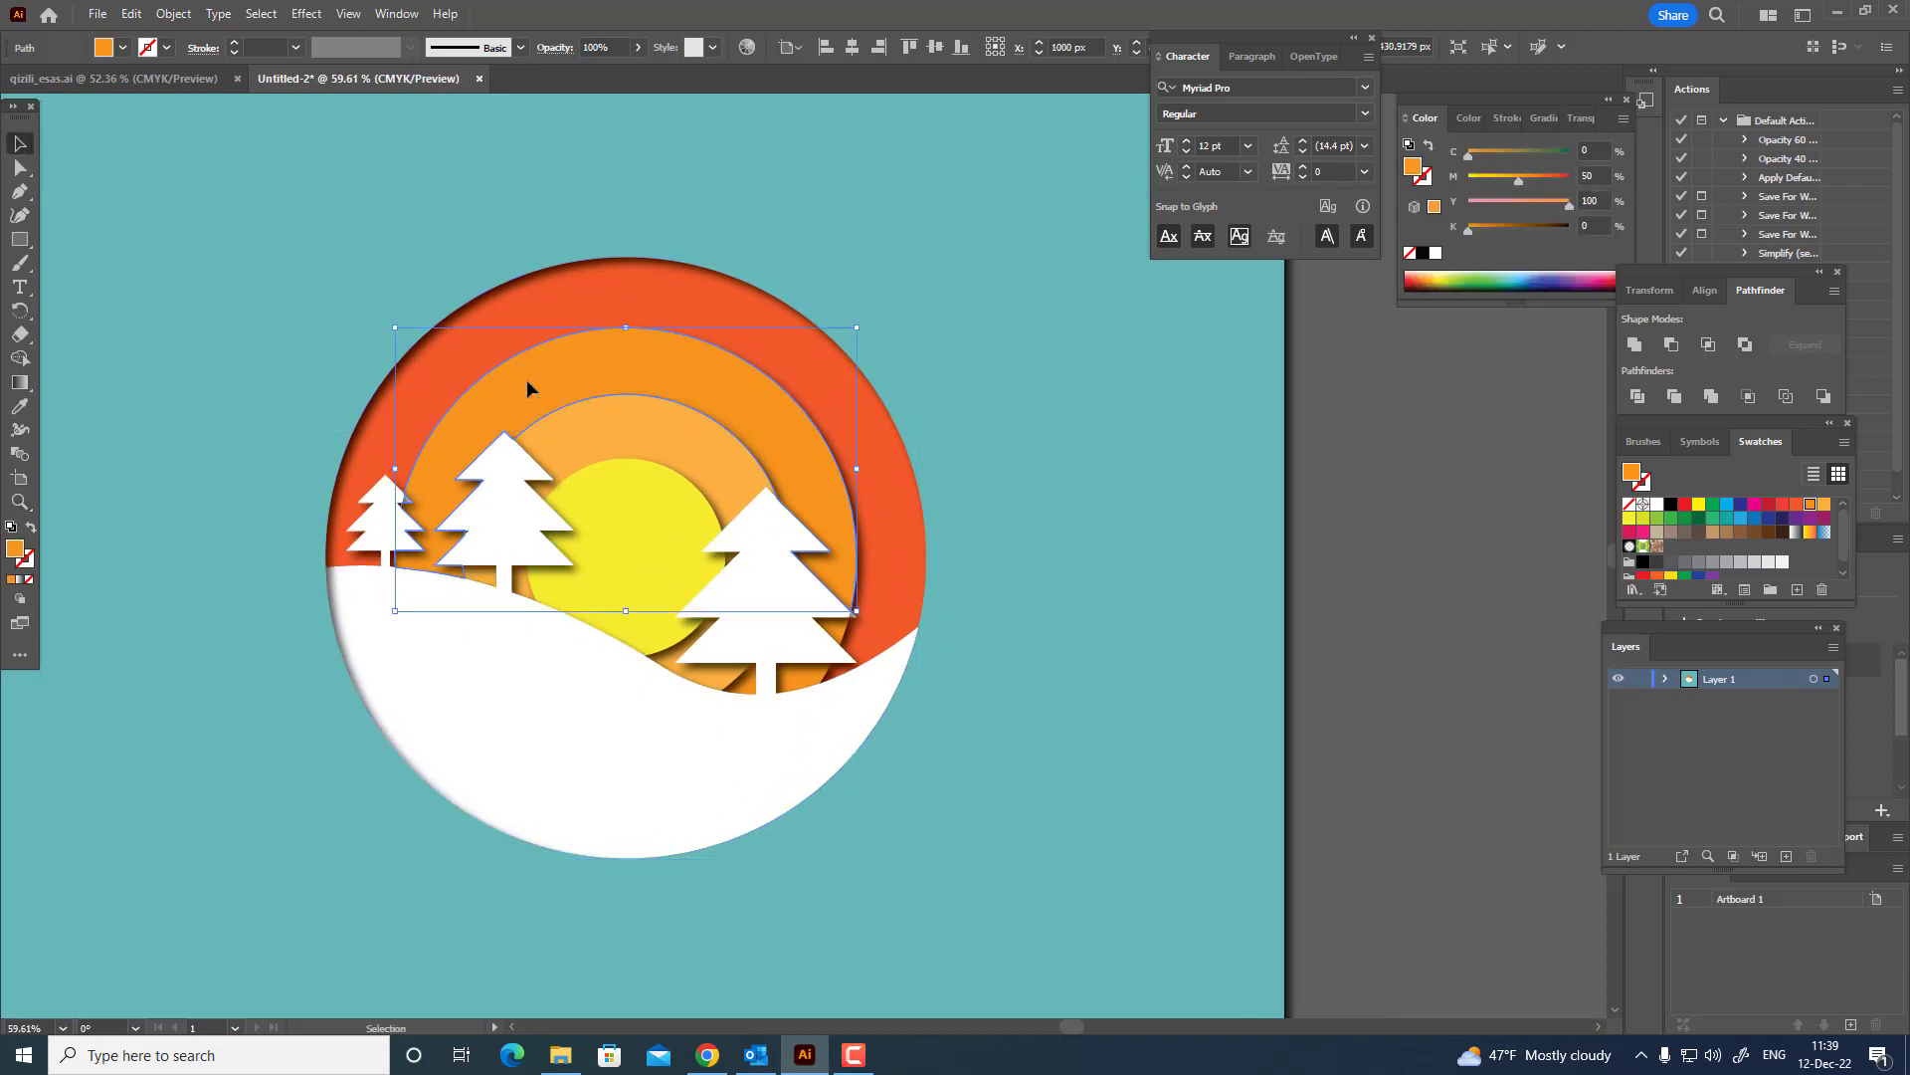
pyautogui.click(173, 14)
pyautogui.click(697, 307)
pyautogui.keyDown('shift'); pyautogui.click(694, 309); pyautogui.keyUp('shift')
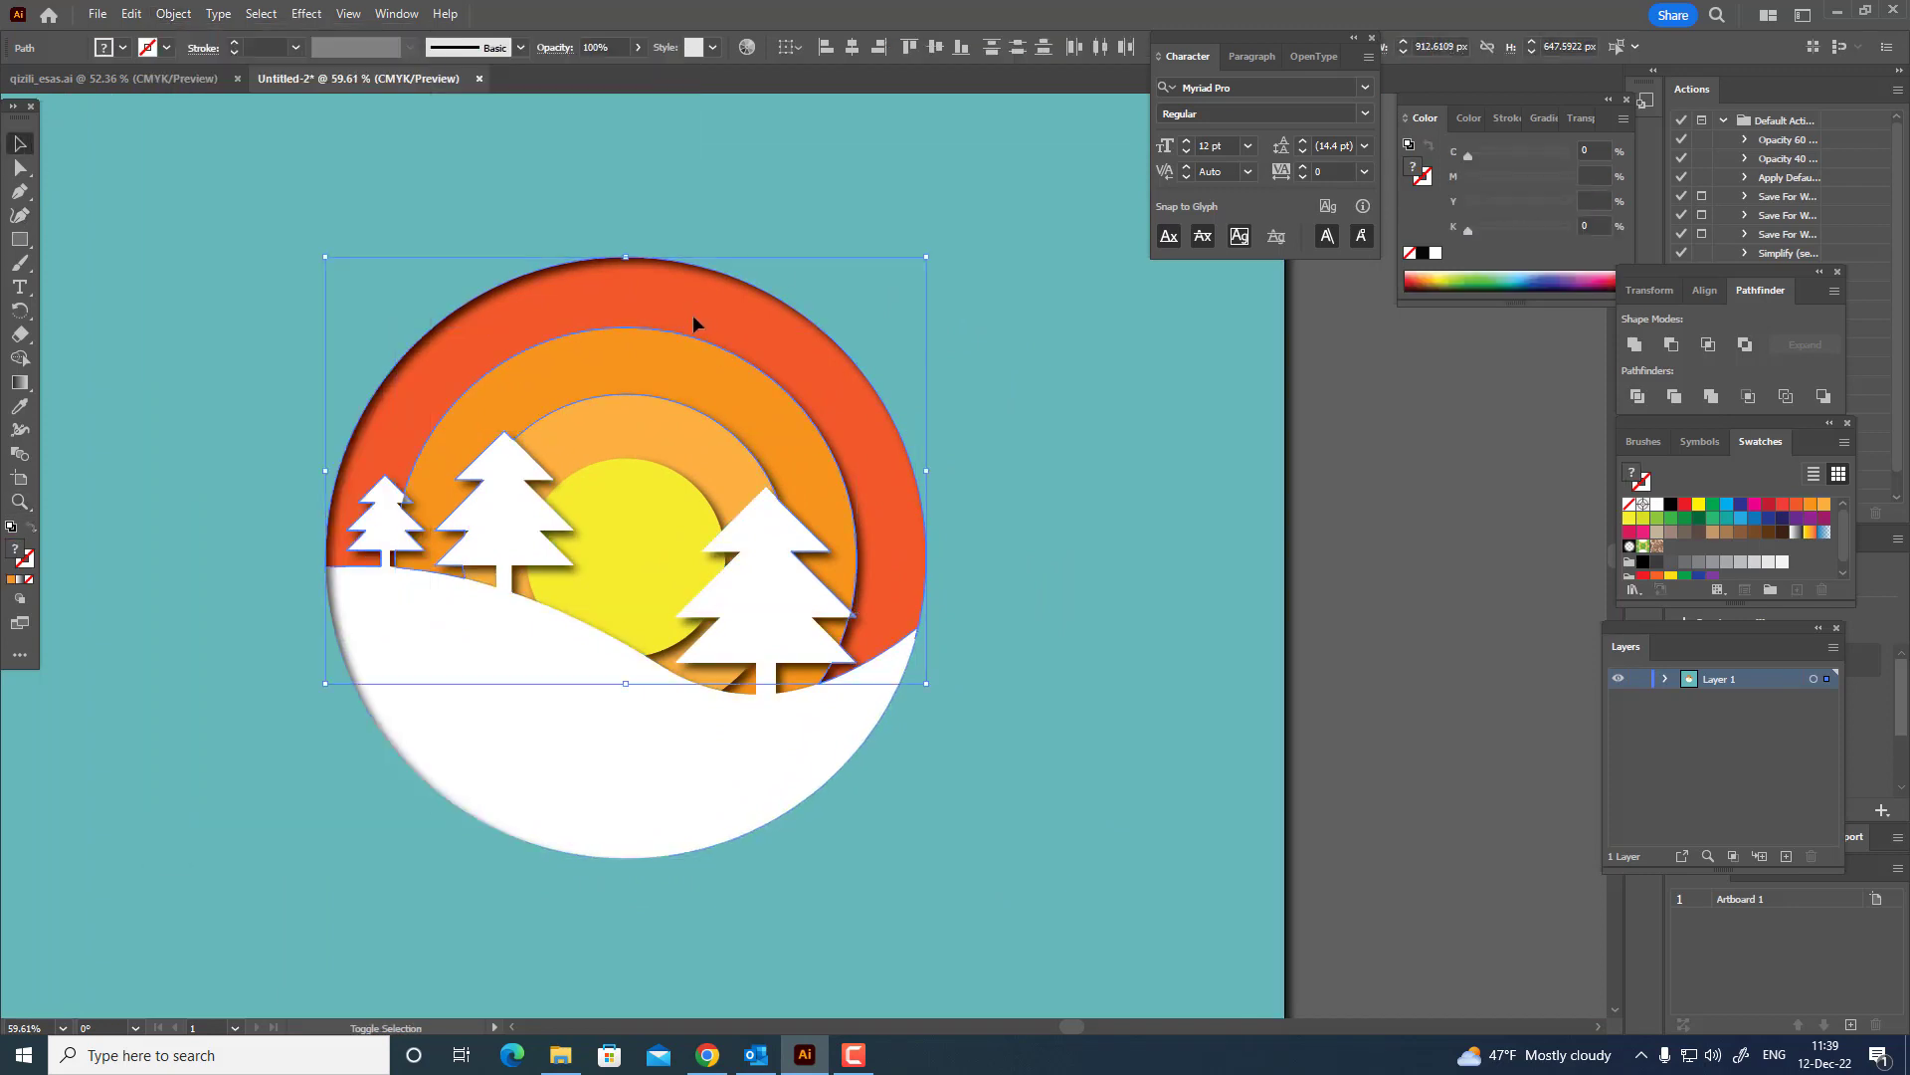
pyautogui.click(629, 365)
pyautogui.click(173, 14)
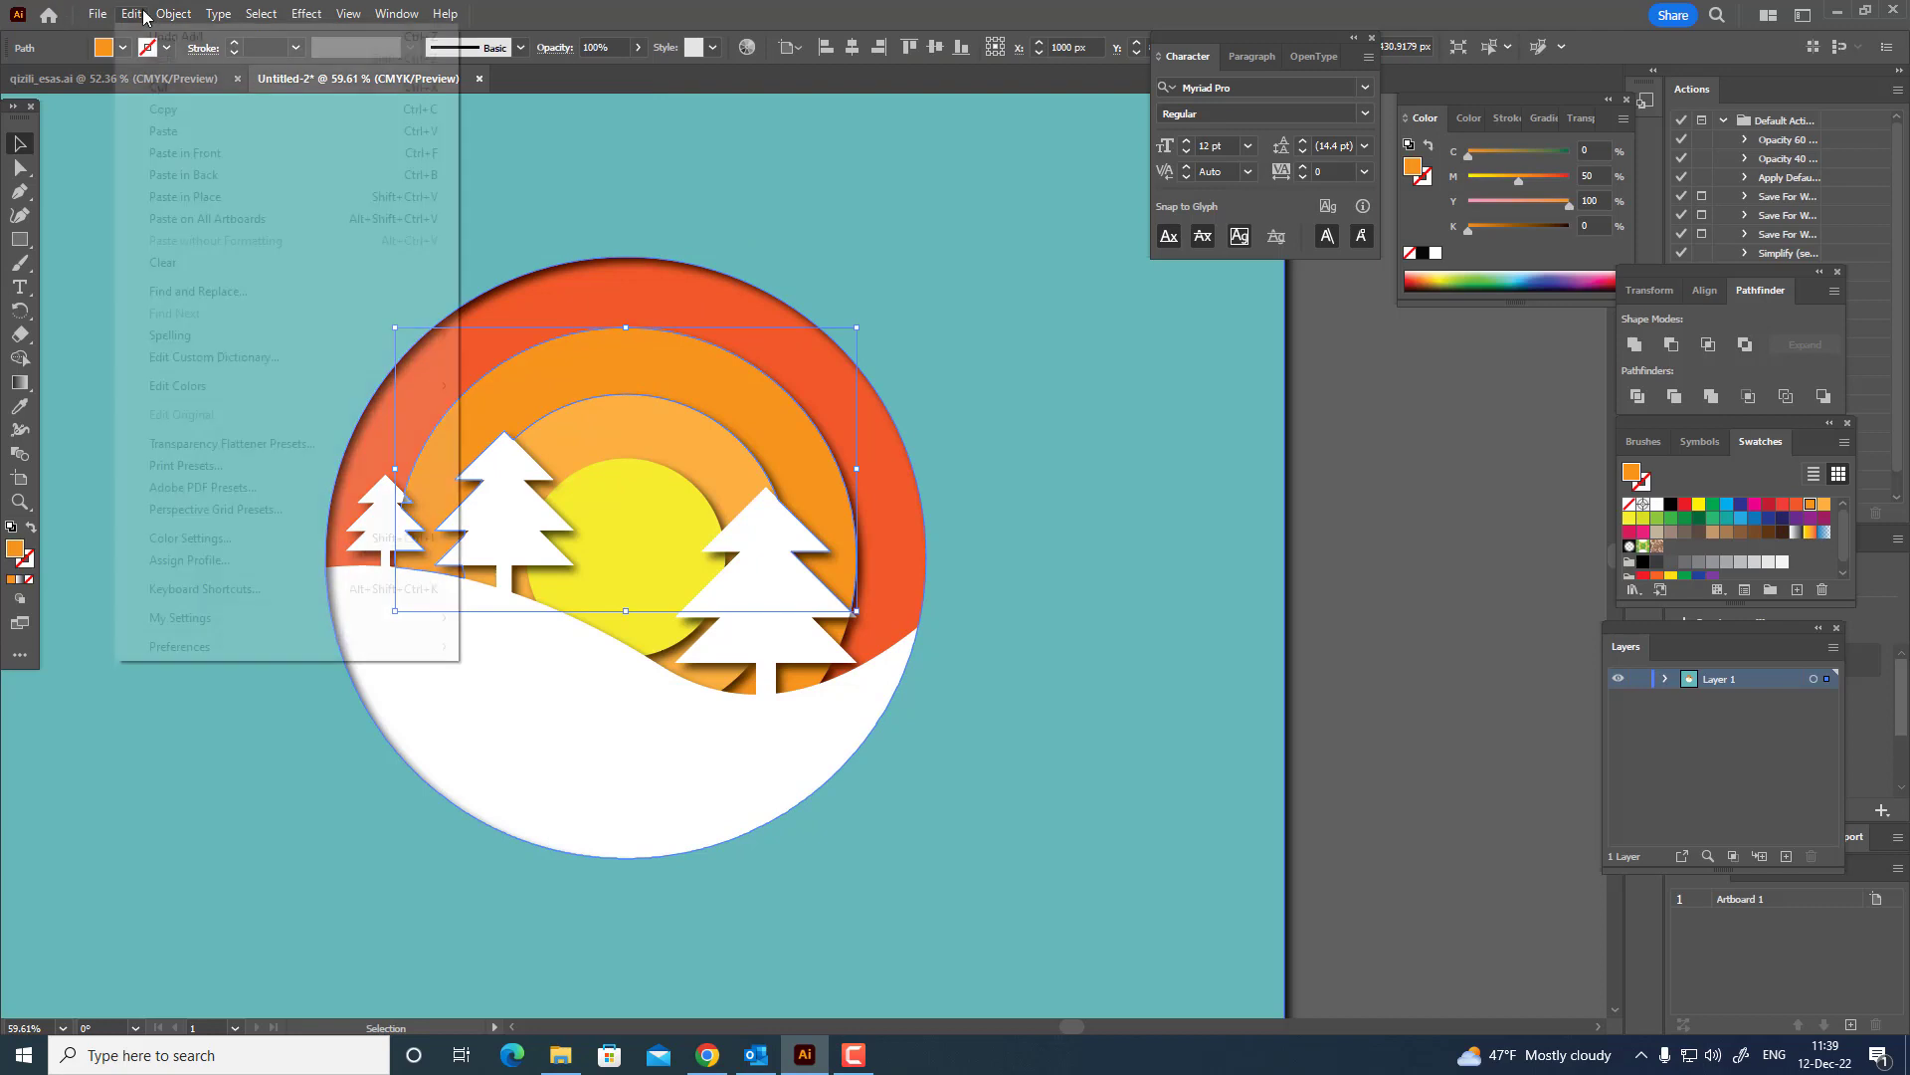
pyautogui.moveTo(212, 61)
pyautogui.click(589, 125)
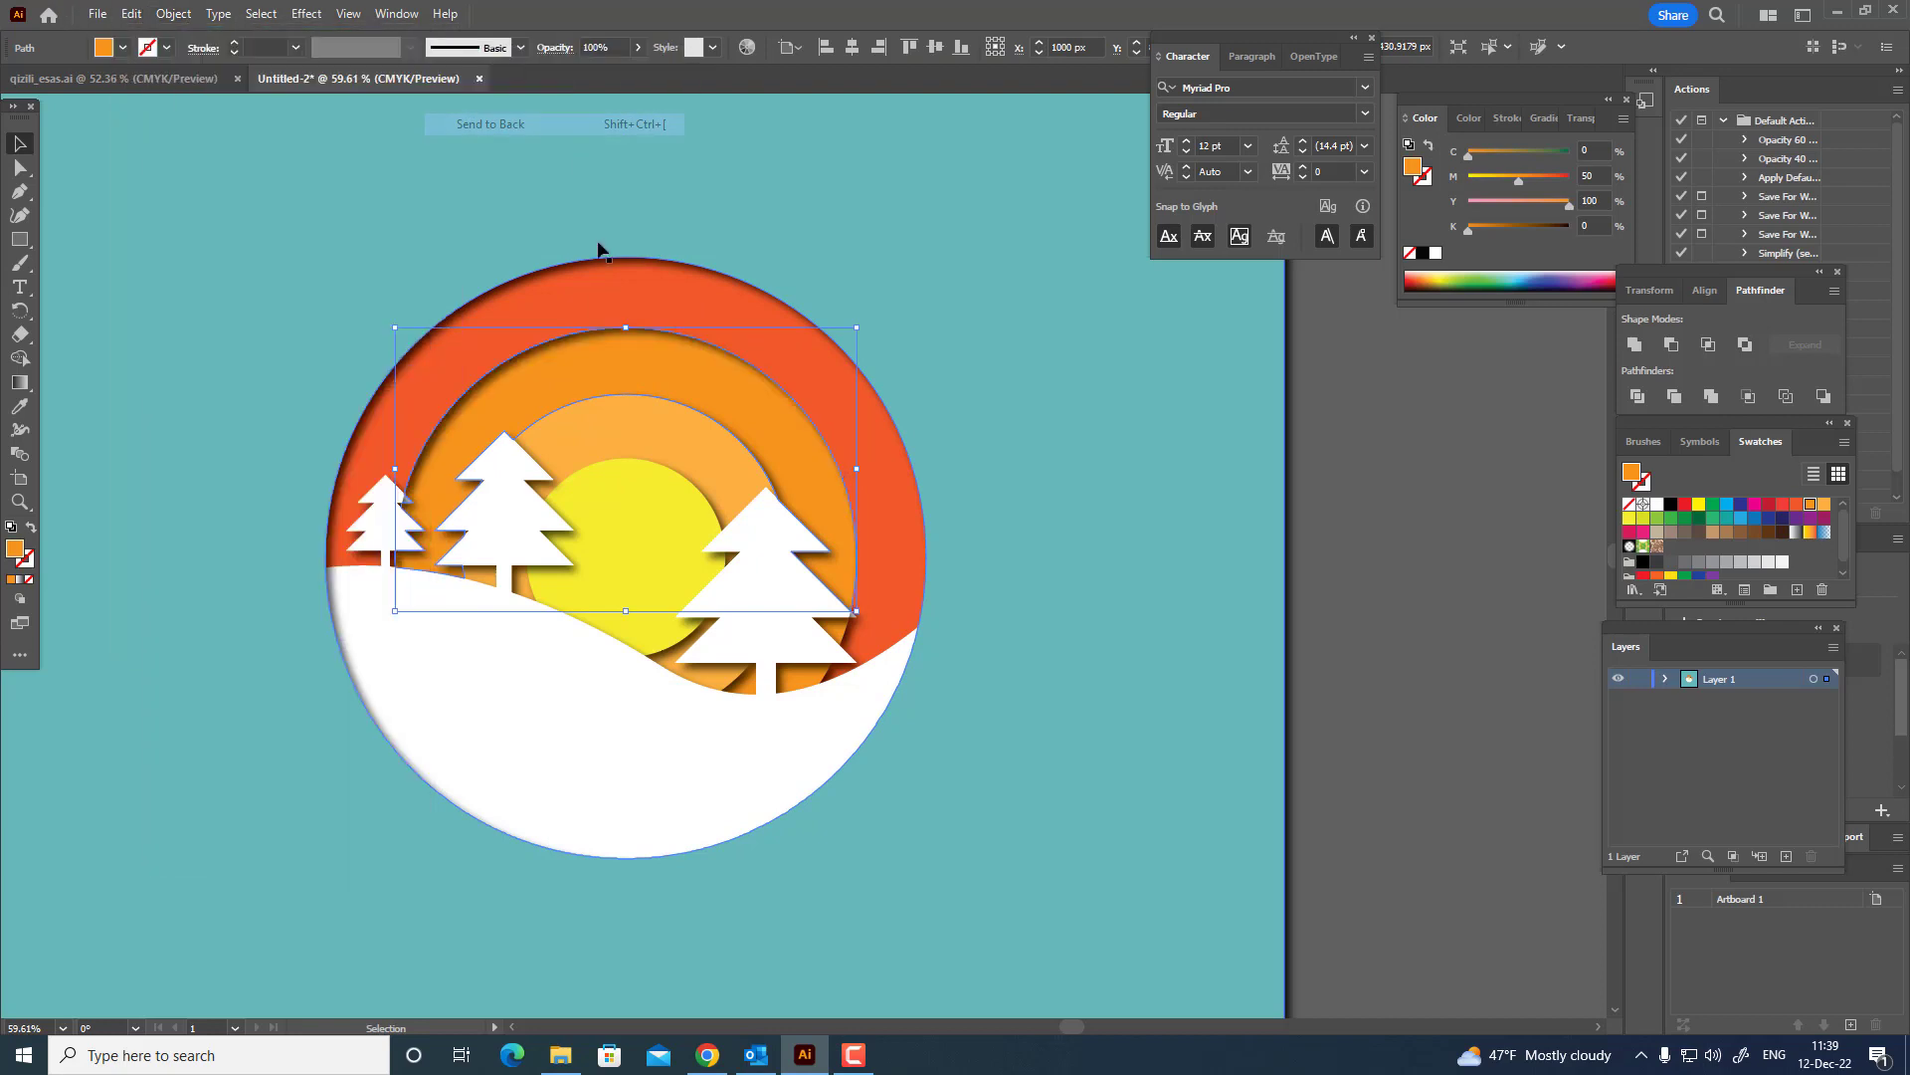
# Send the light orange ring around the sun to the back of the stacking order.
pyautogui.click(621, 414)
pyautogui.click(173, 14)
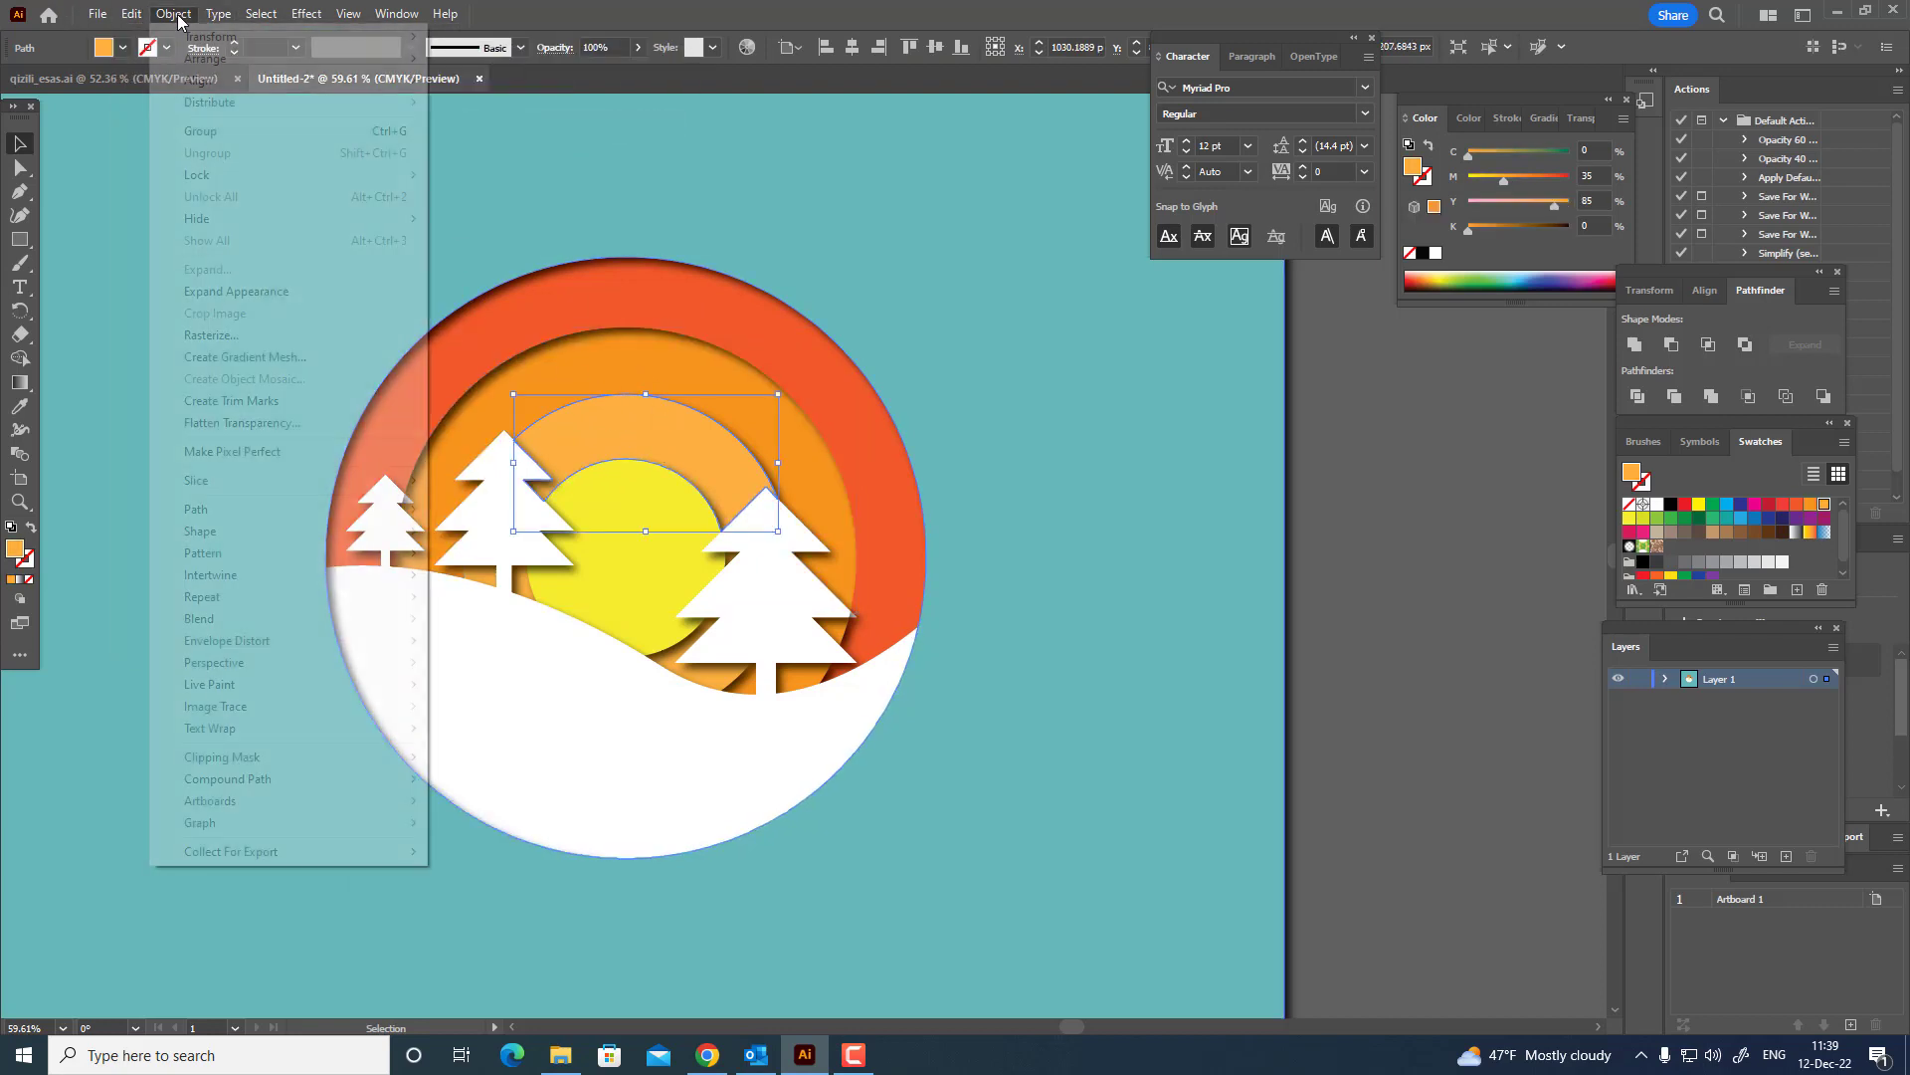
pyautogui.moveTo(299, 60)
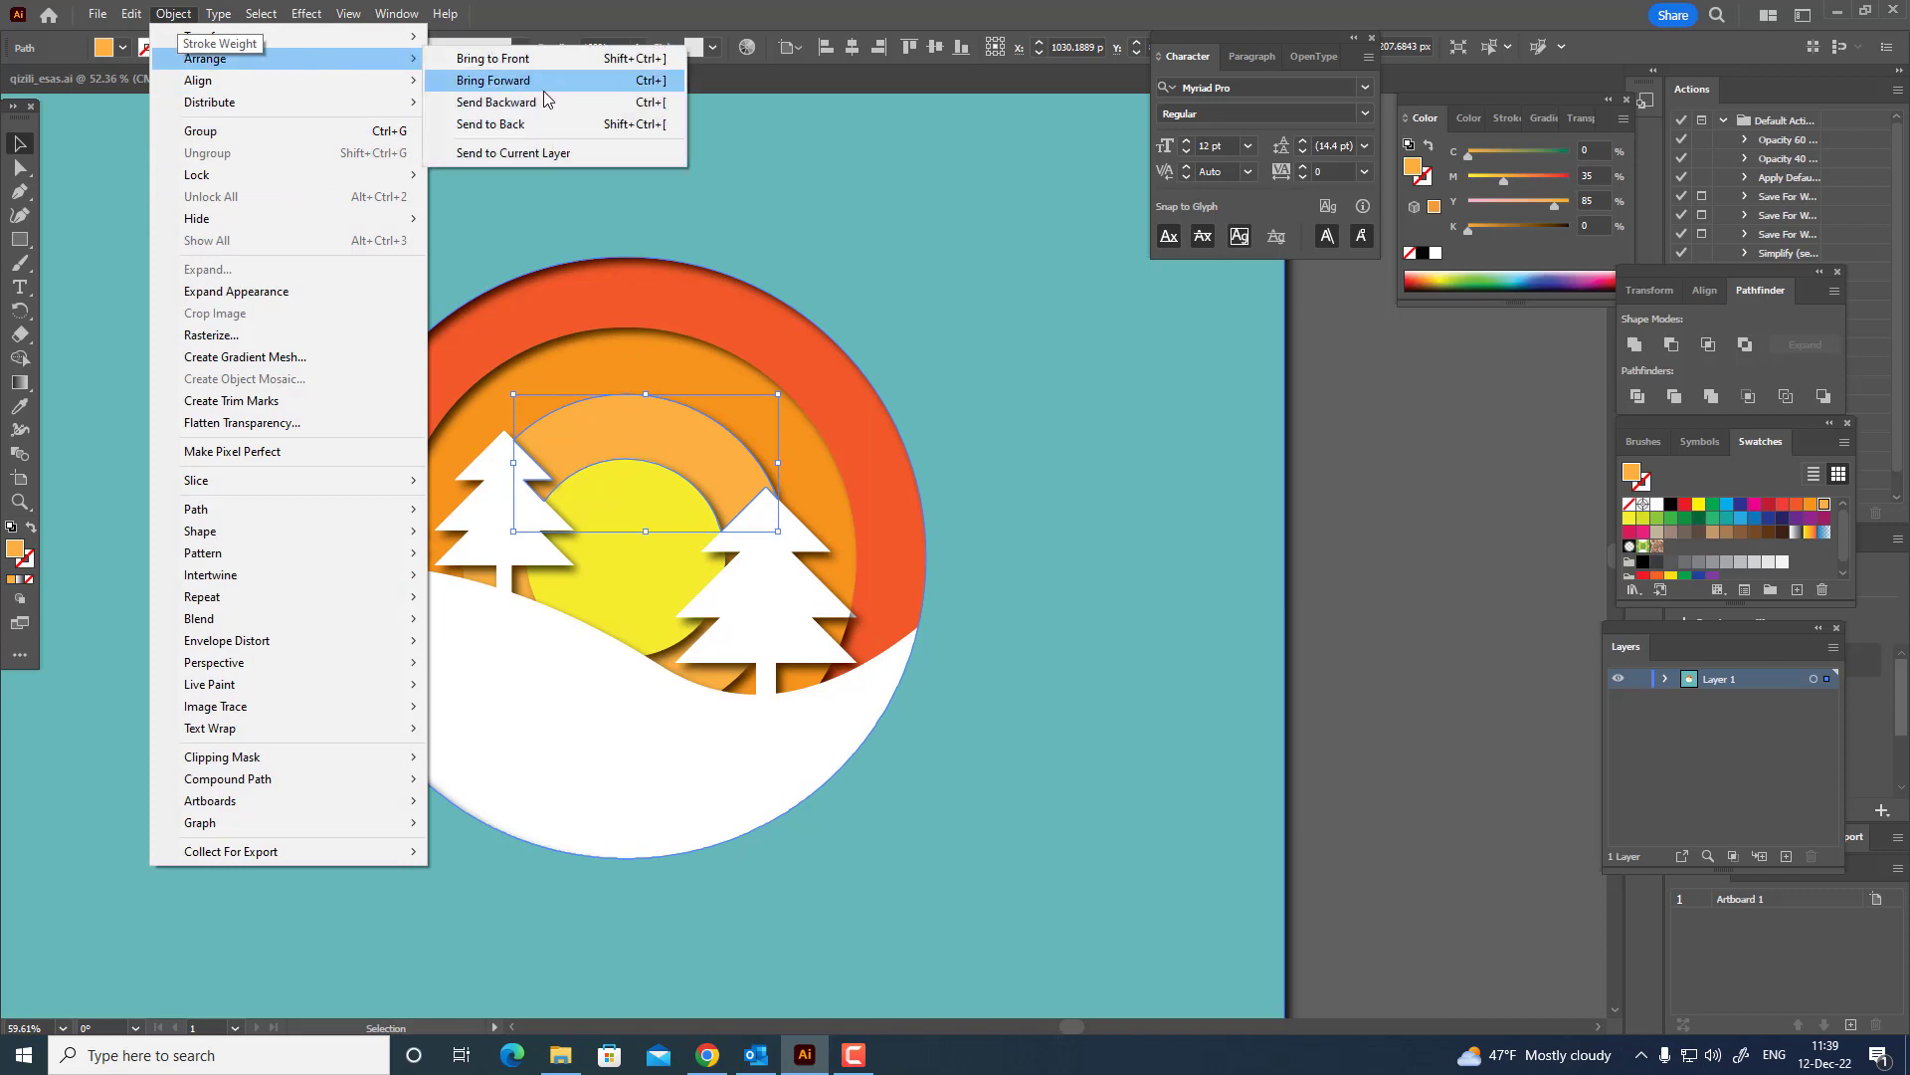
pyautogui.click(547, 124)
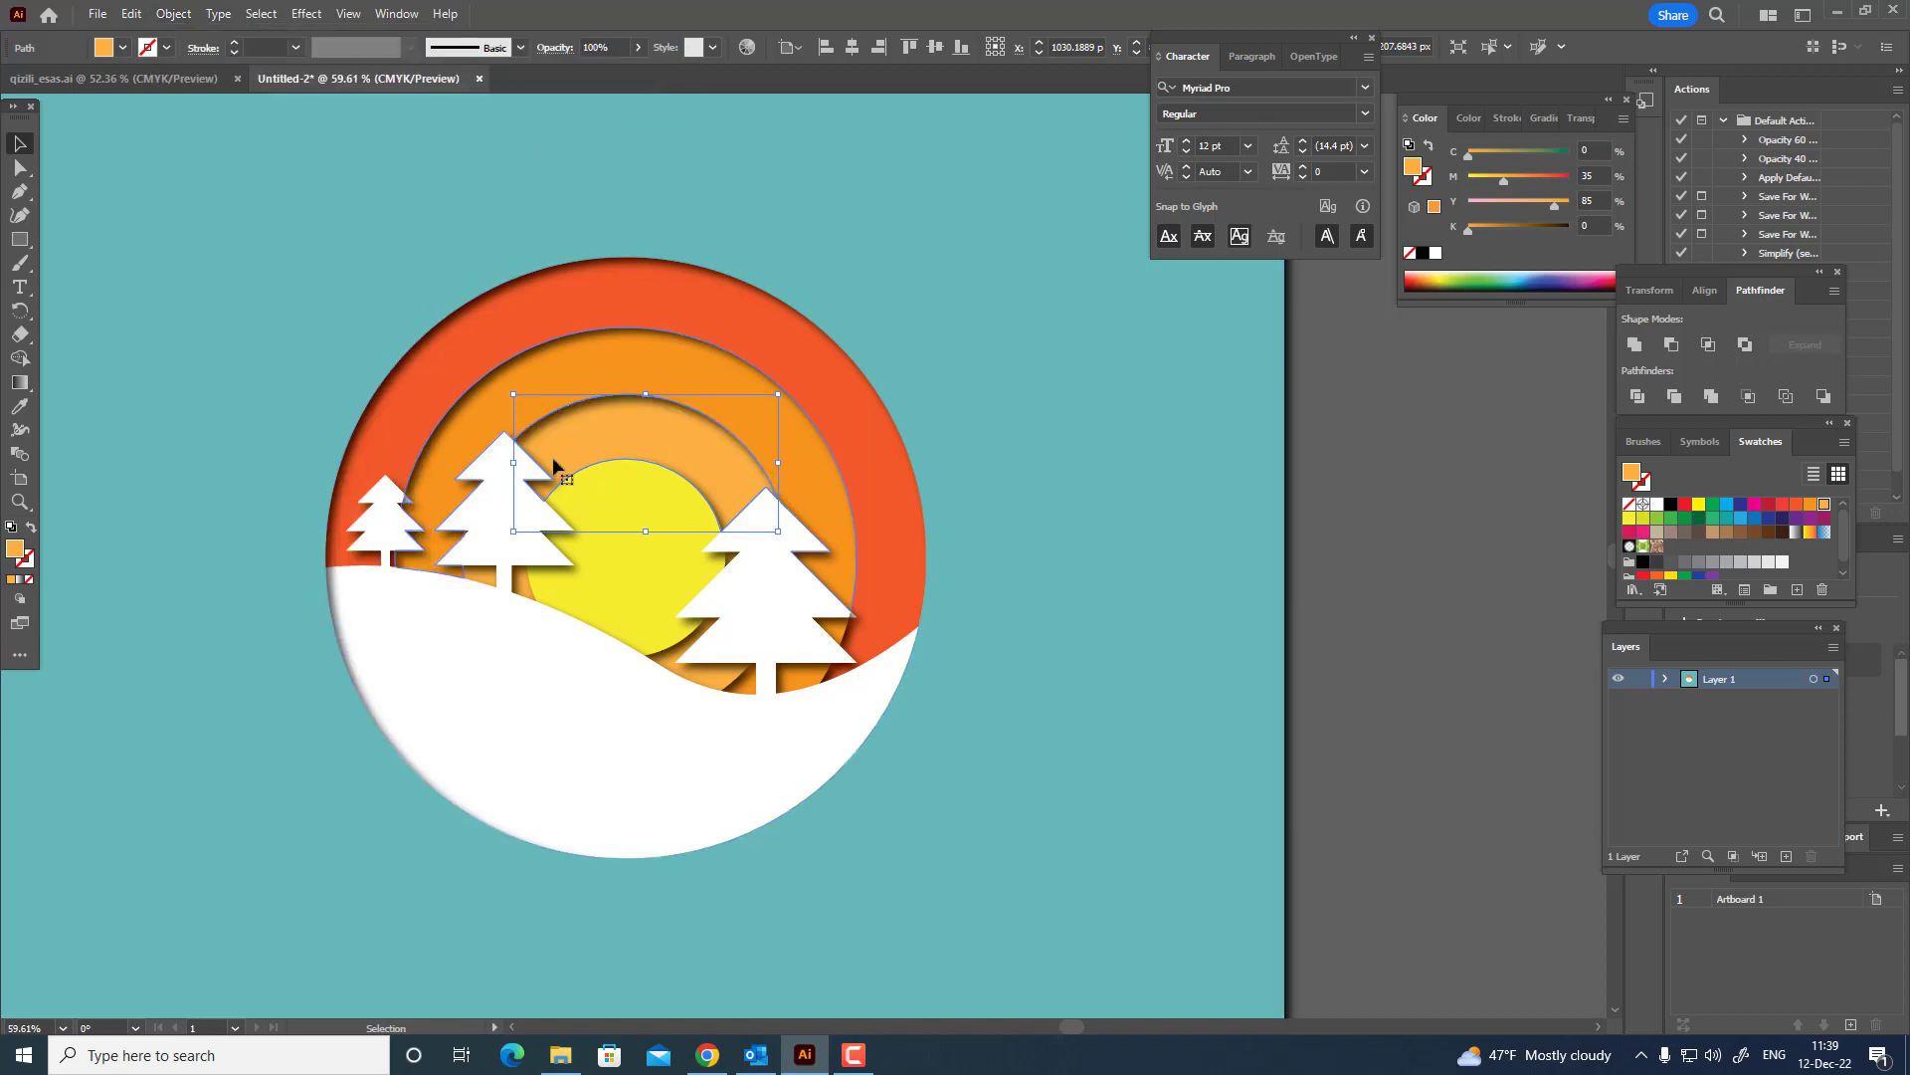
# Select the yellow sun piece and send it to the back of the stacking order.
pyautogui.click(495, 589)
pyautogui.press('z')
pyautogui.moveTo(477, 571); pyautogui.dragTo(901, 627)
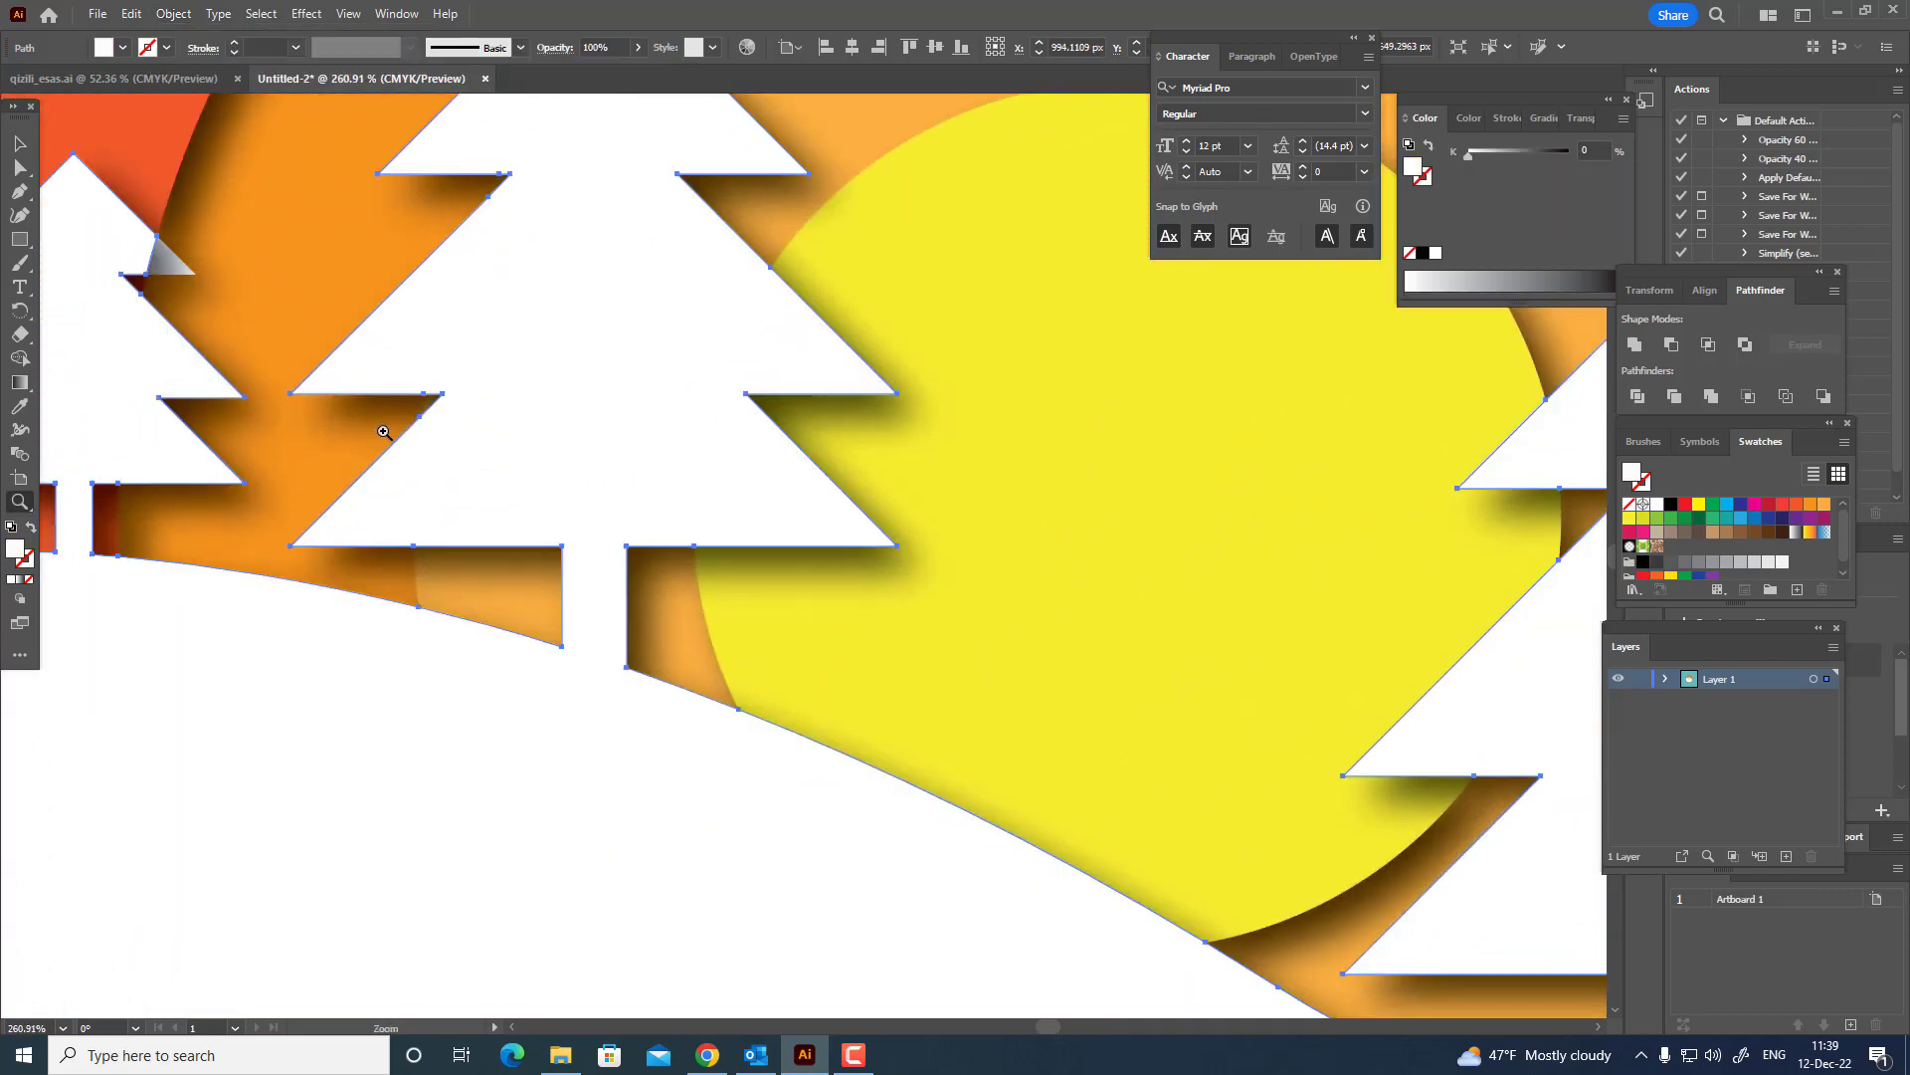
pyautogui.click(20, 167)
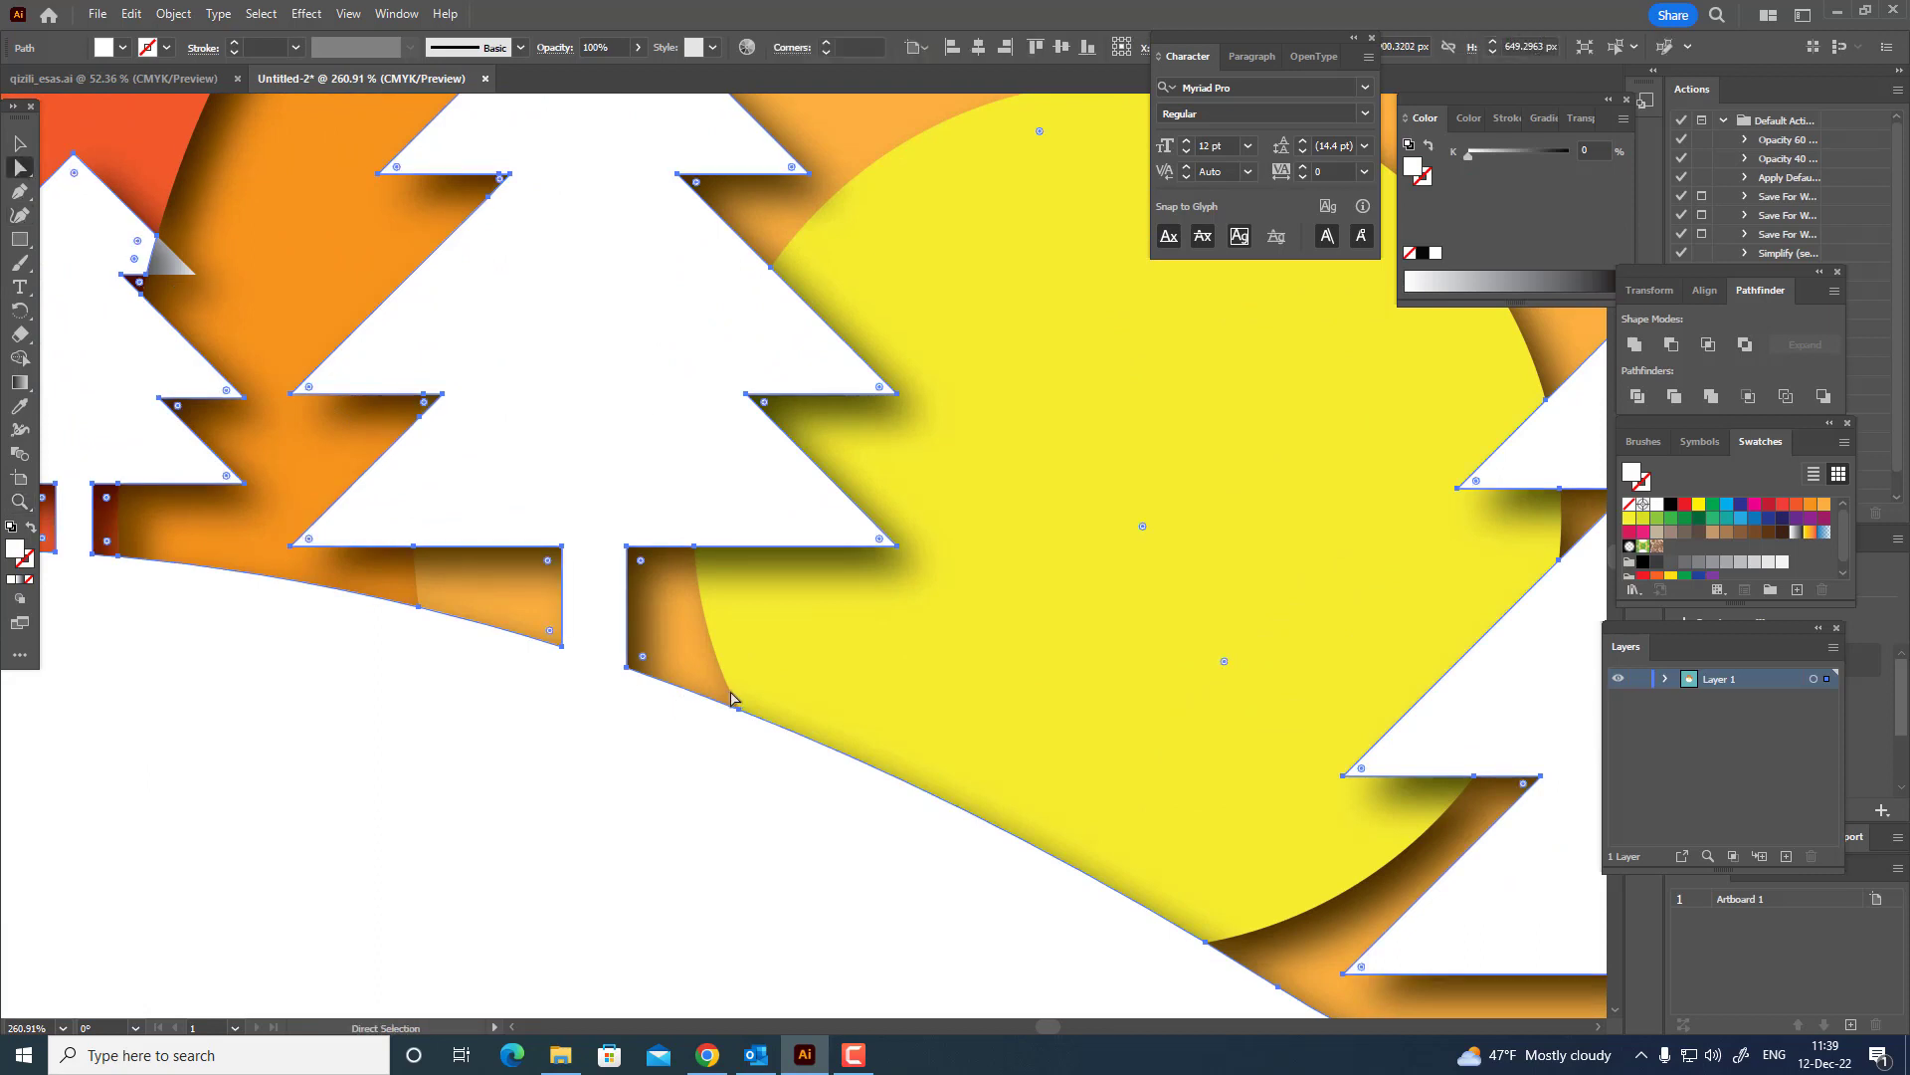
pyautogui.click(1058, 647)
pyautogui.press('z')
pyautogui.moveTo(921, 565); pyautogui.dragTo(557, 587)
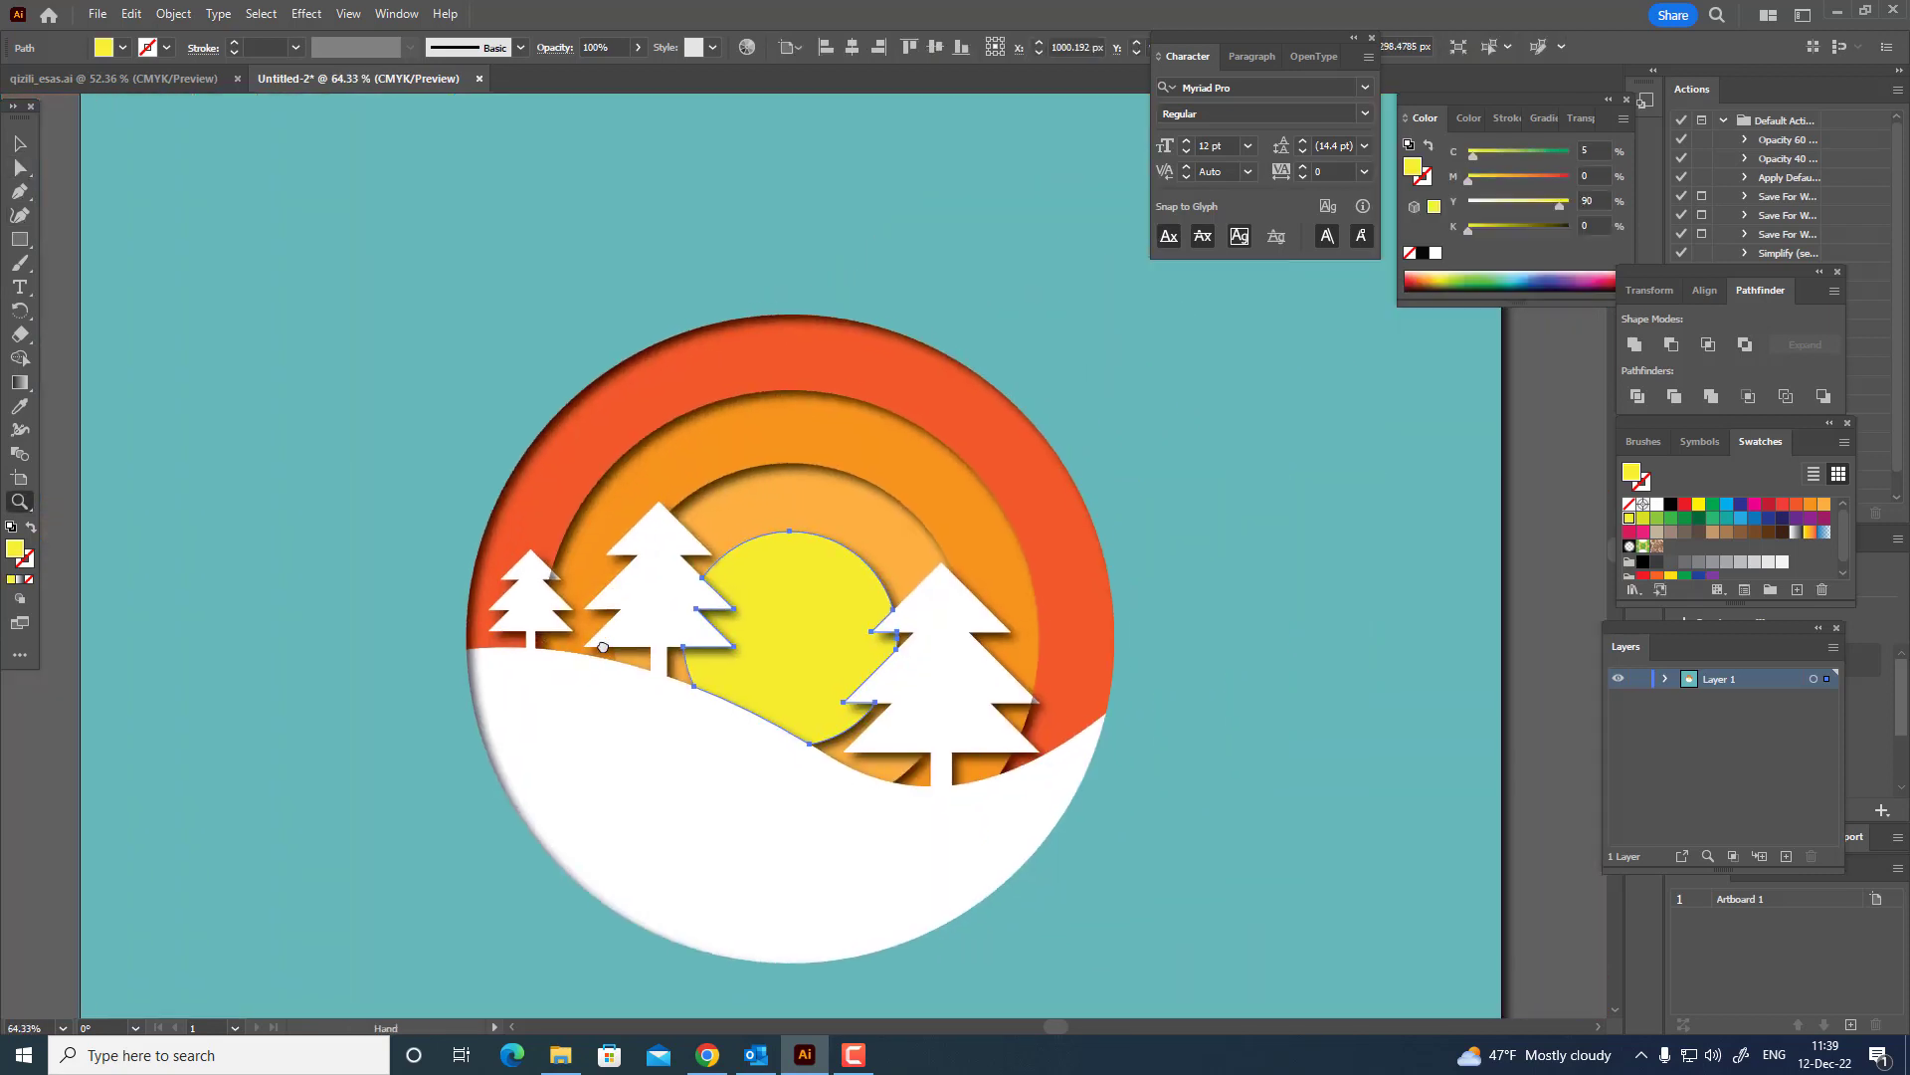
pyautogui.click(173, 13)
pyautogui.moveTo(219, 73)
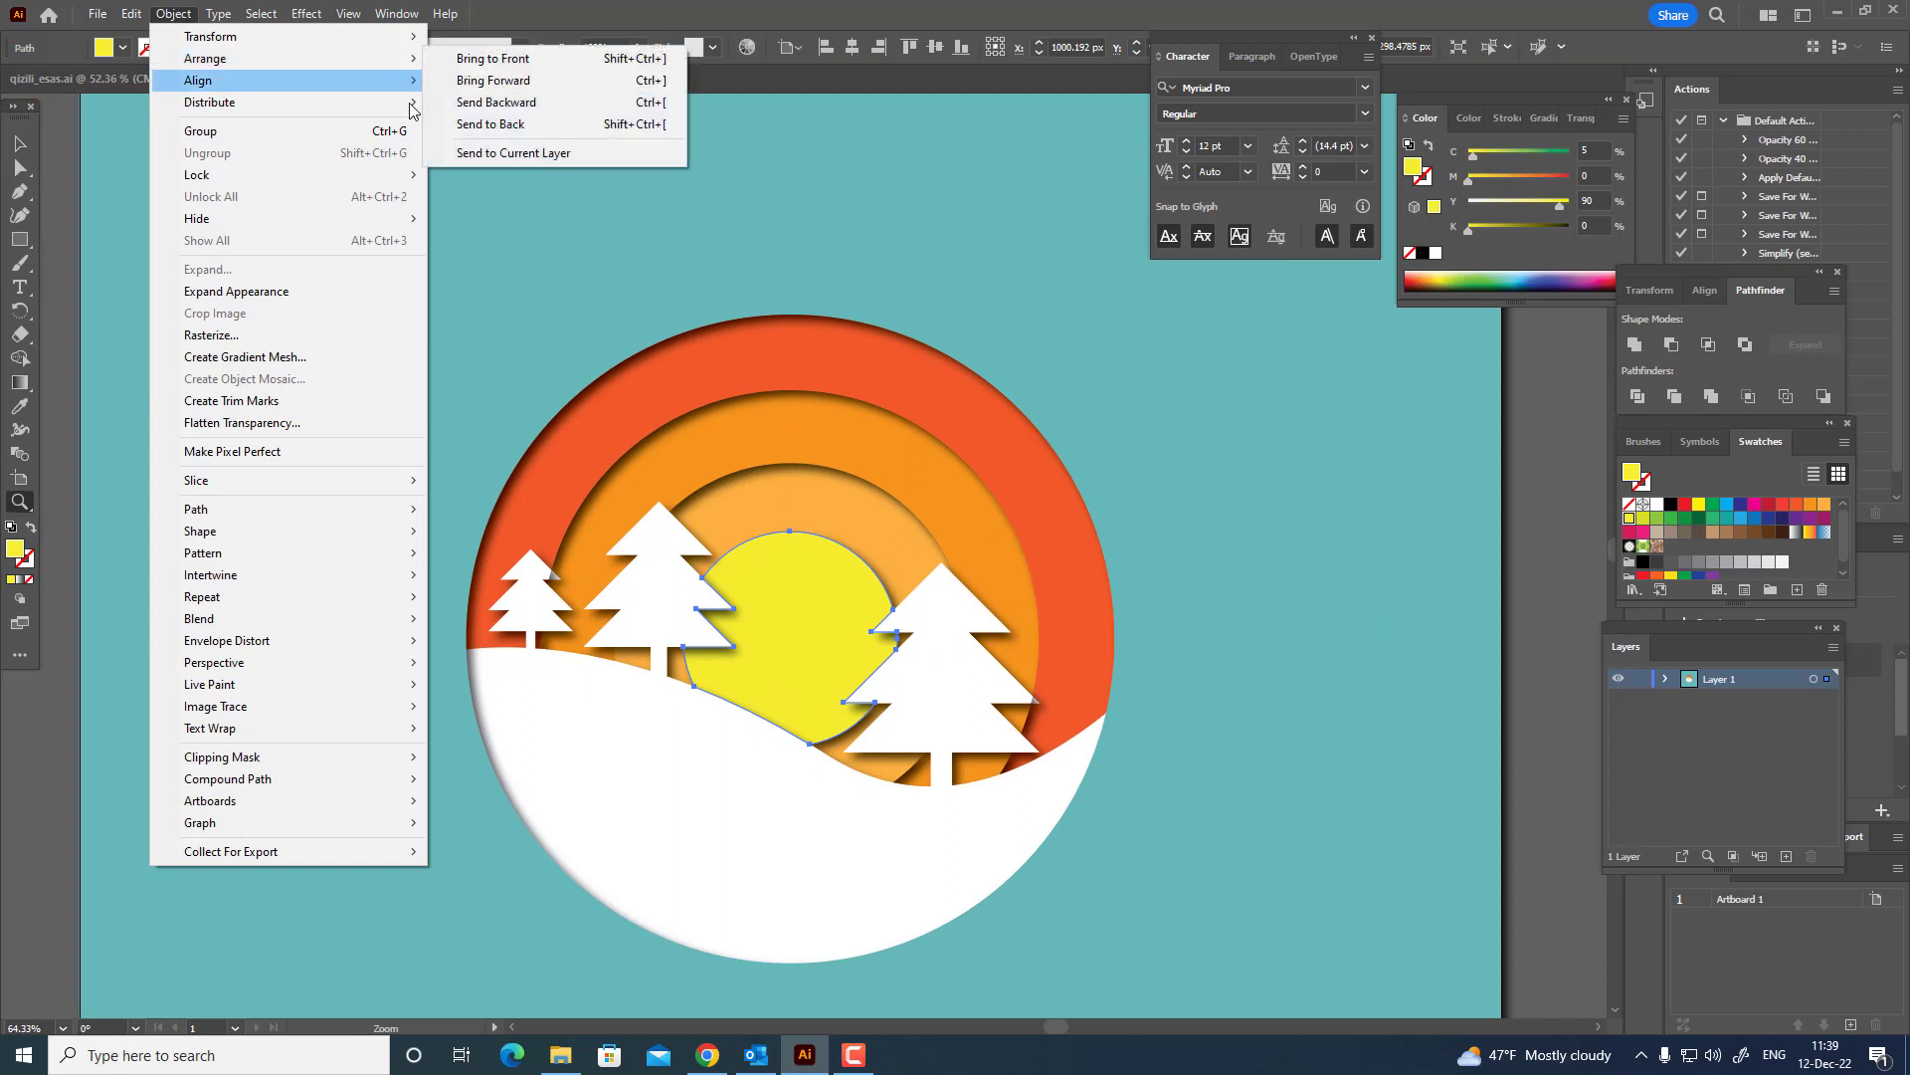
pyautogui.click(503, 123)
pyautogui.moveTo(779, 499); pyautogui.dragTo(1107, 814)
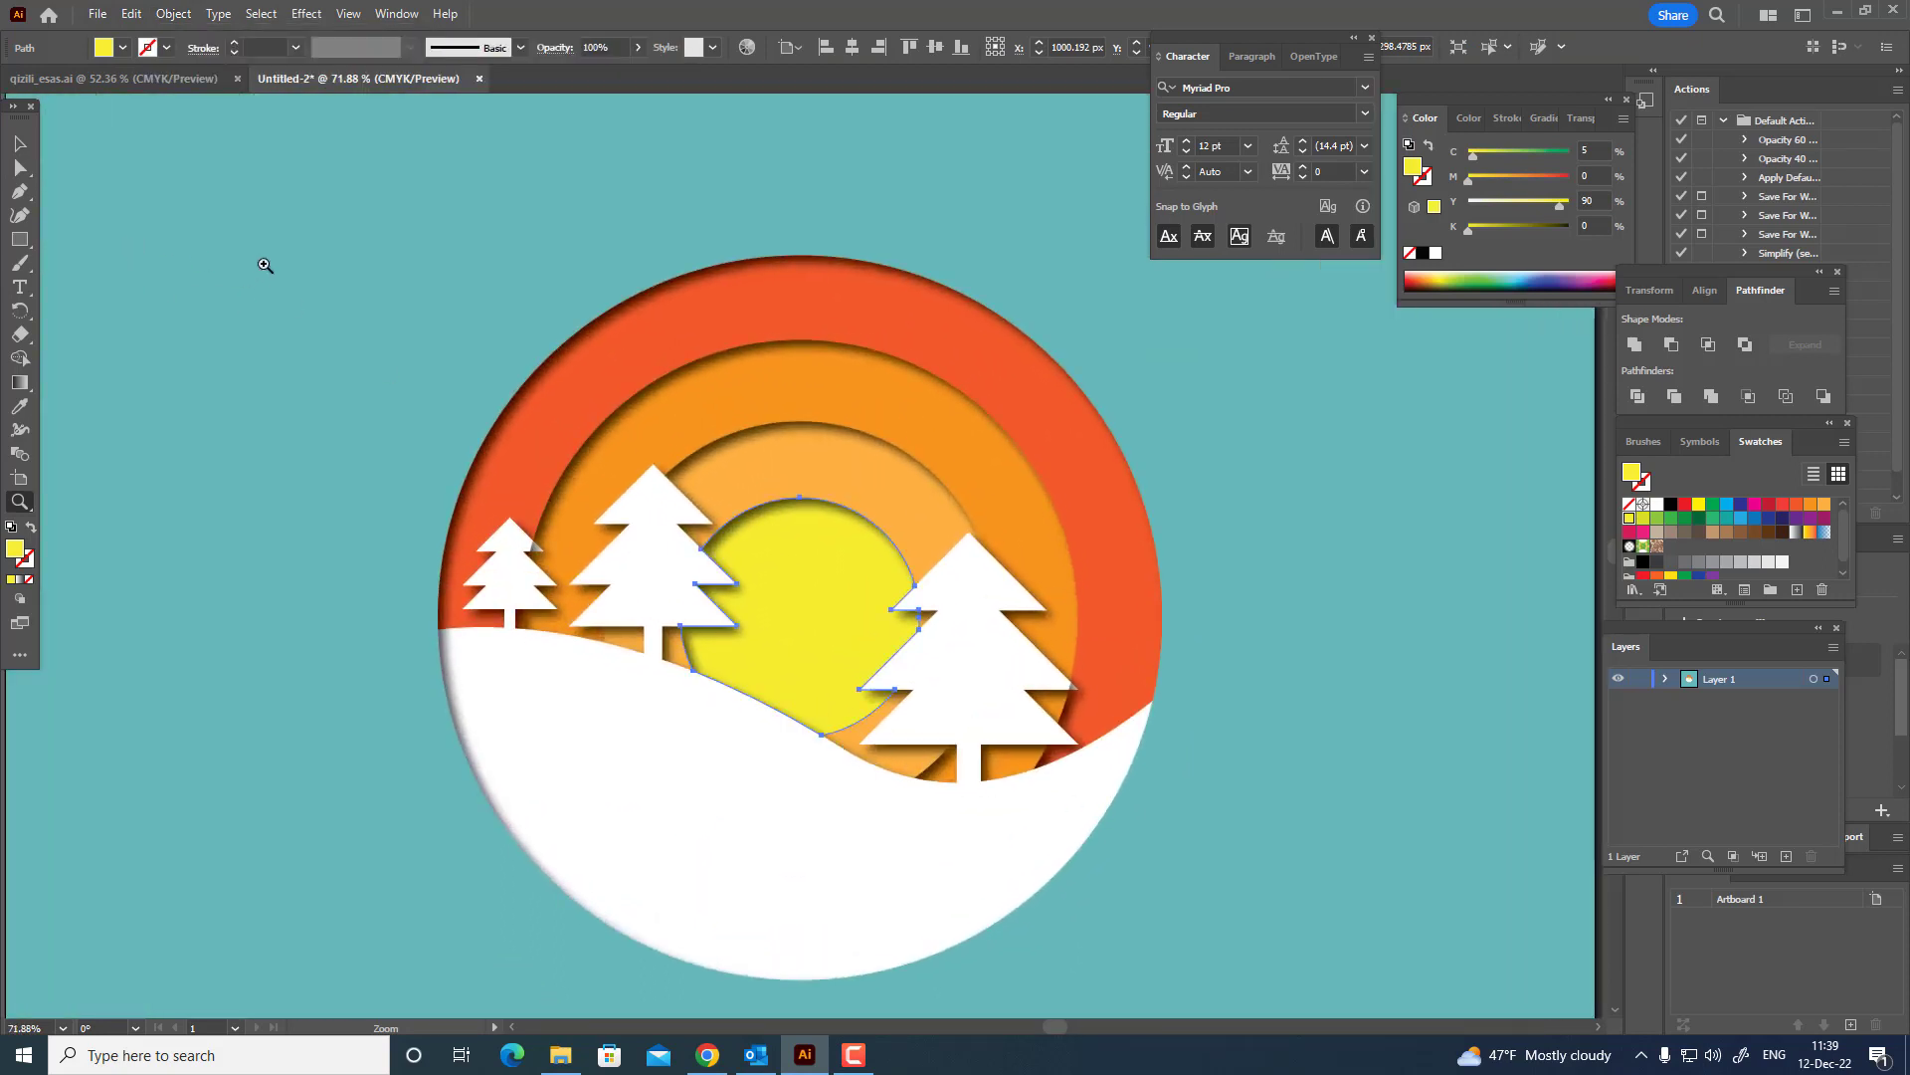
# Recolor the yellow sun to a dark crimson, about C 26, M 100, Y 82, K 23.
pyautogui.click(19, 143)
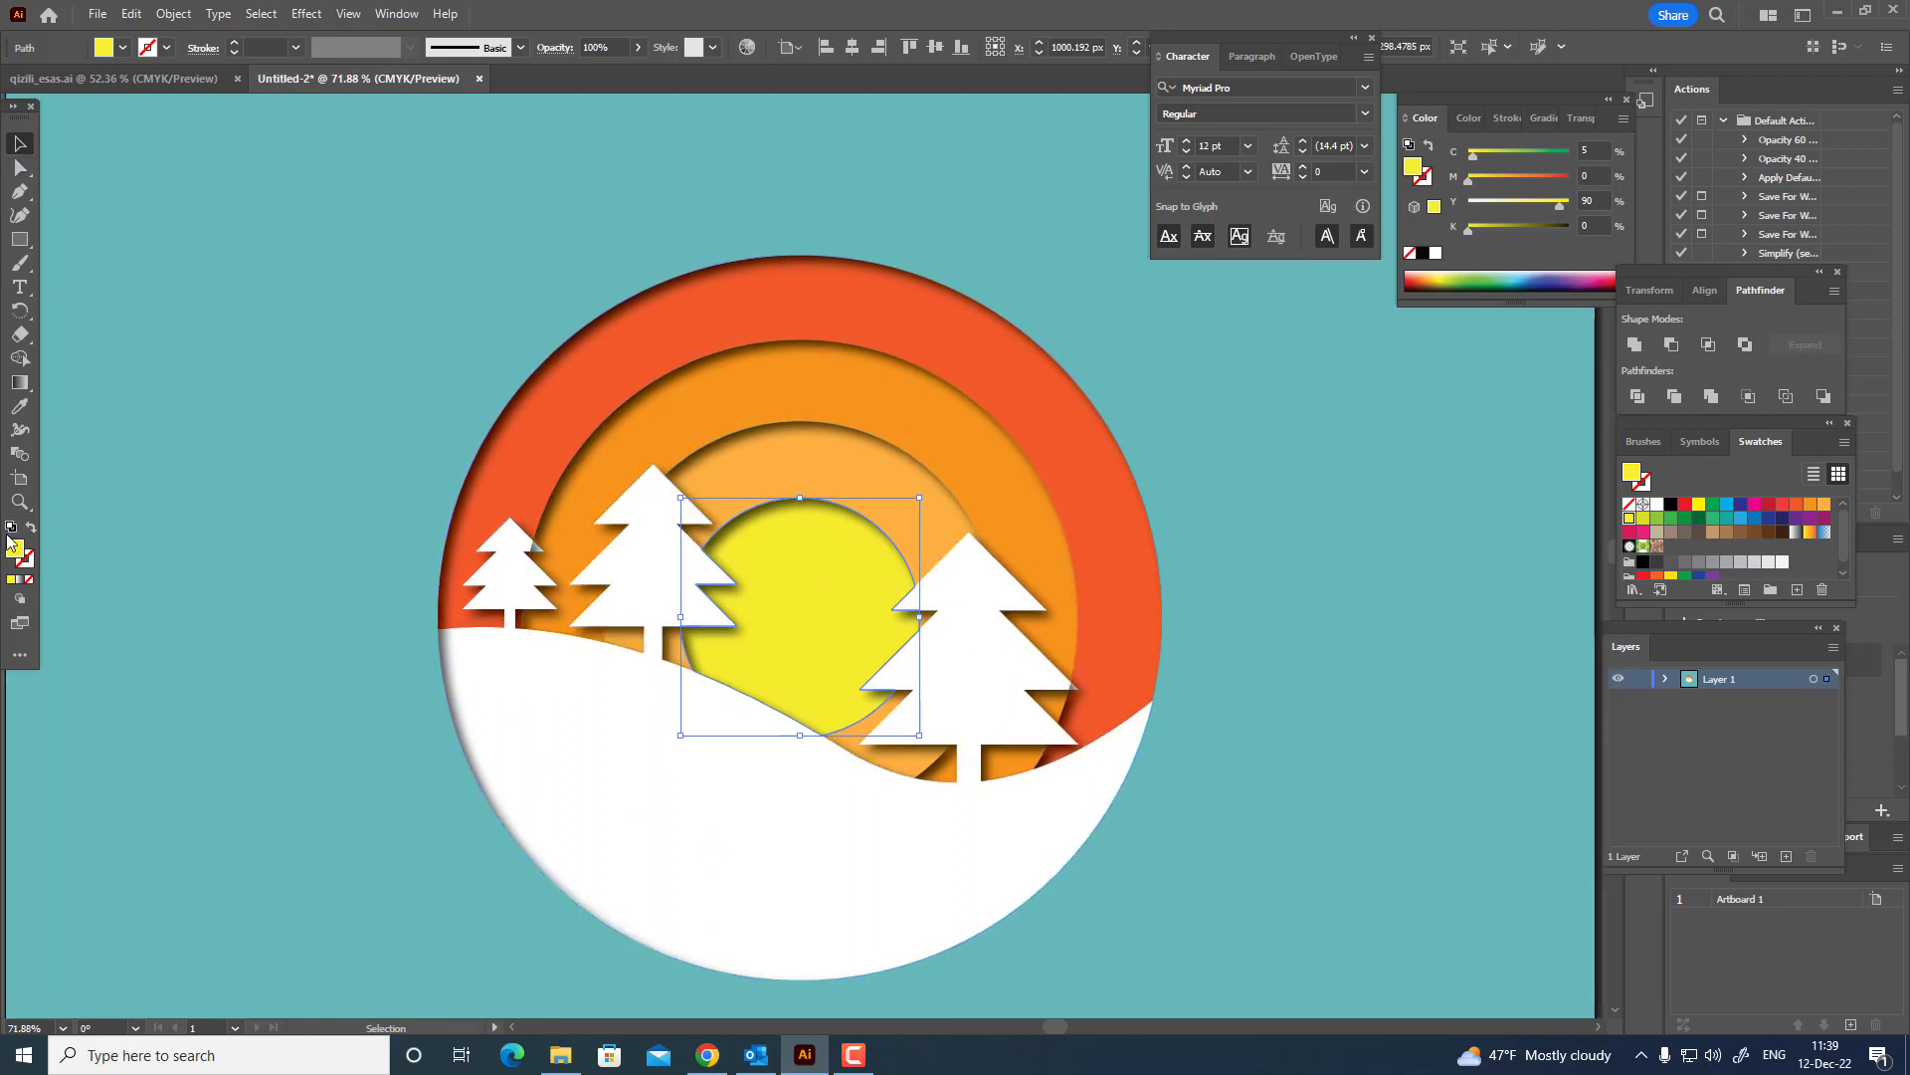
pyautogui.doubleClick(17, 550)
pyautogui.click(1456, 396)
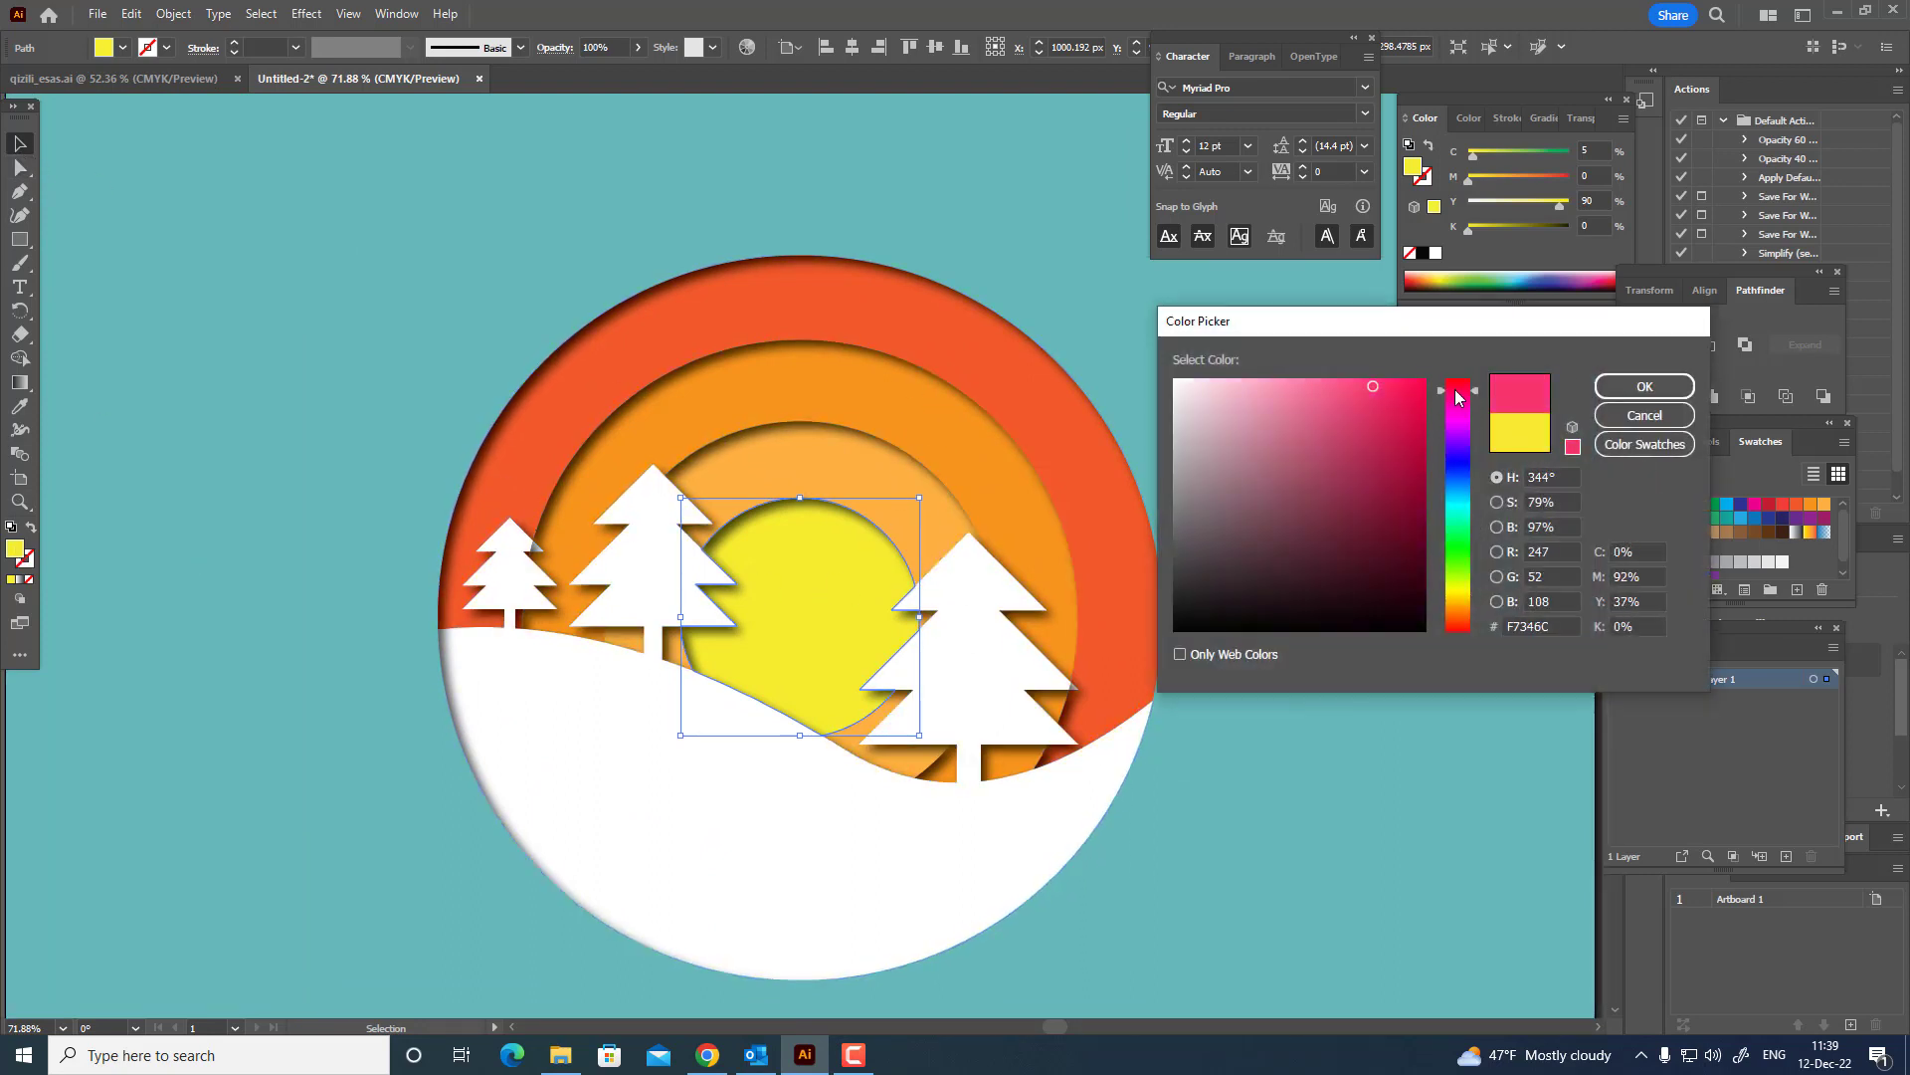
pyautogui.moveTo(1381, 437); pyautogui.dragTo(1363, 492)
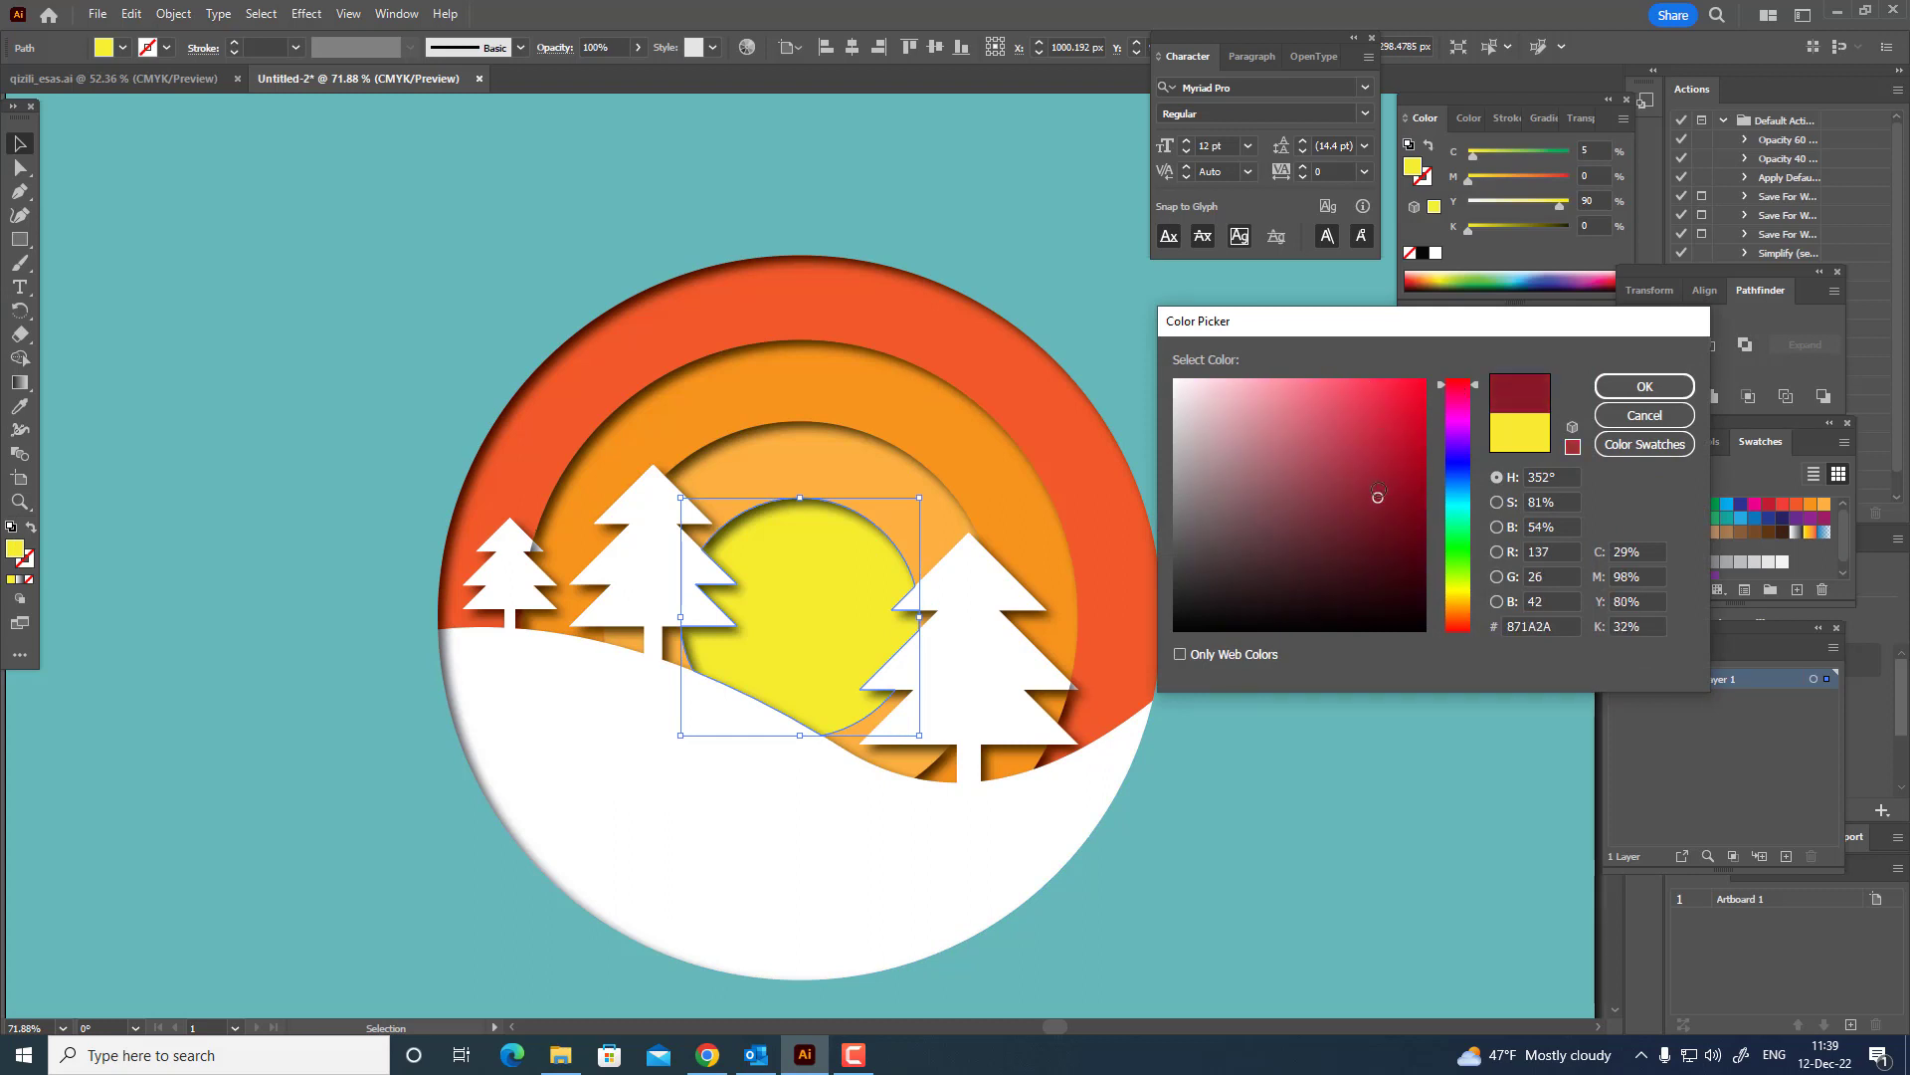
pyautogui.click(1645, 386)
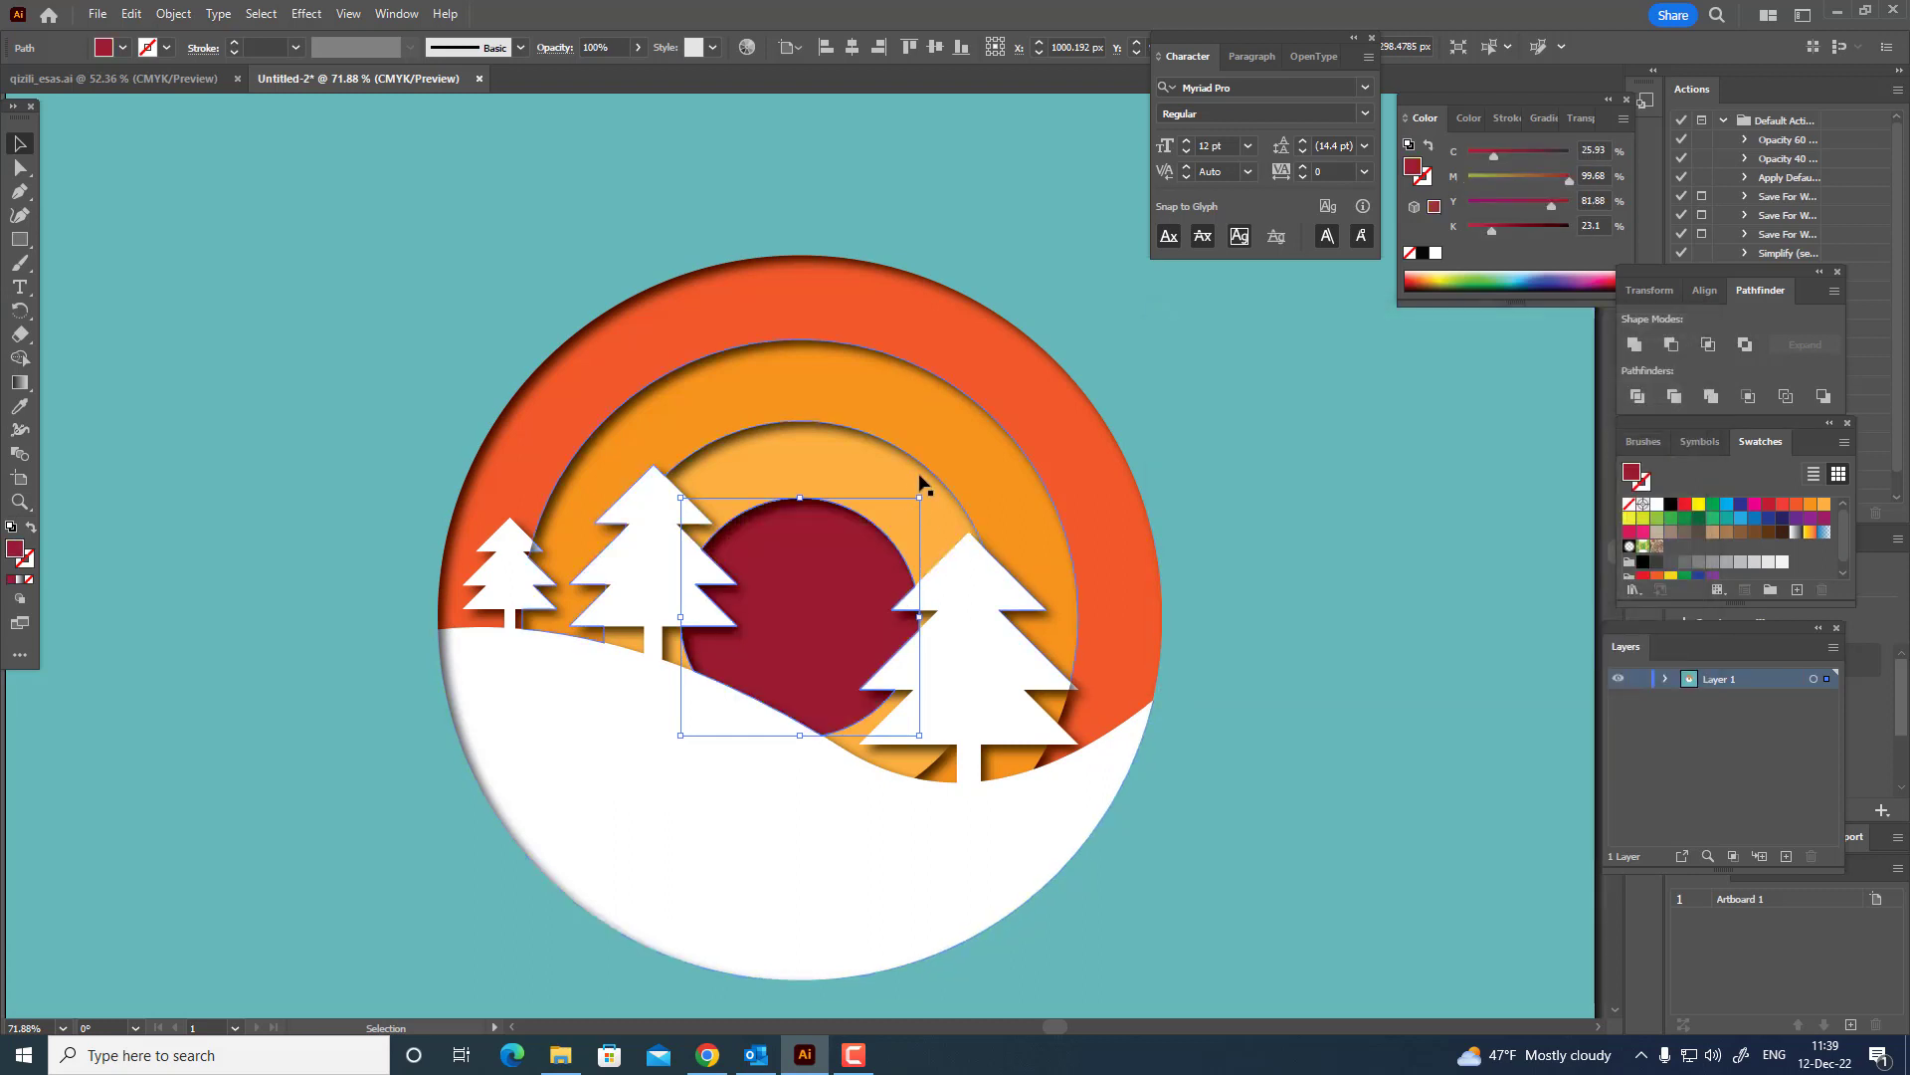
# Recolor the light orange ring around the sun to crimson, about C 22, M 96, Y 68, K 11.
pyautogui.click(871, 507)
pyautogui.press('i')
pyautogui.click(825, 630)
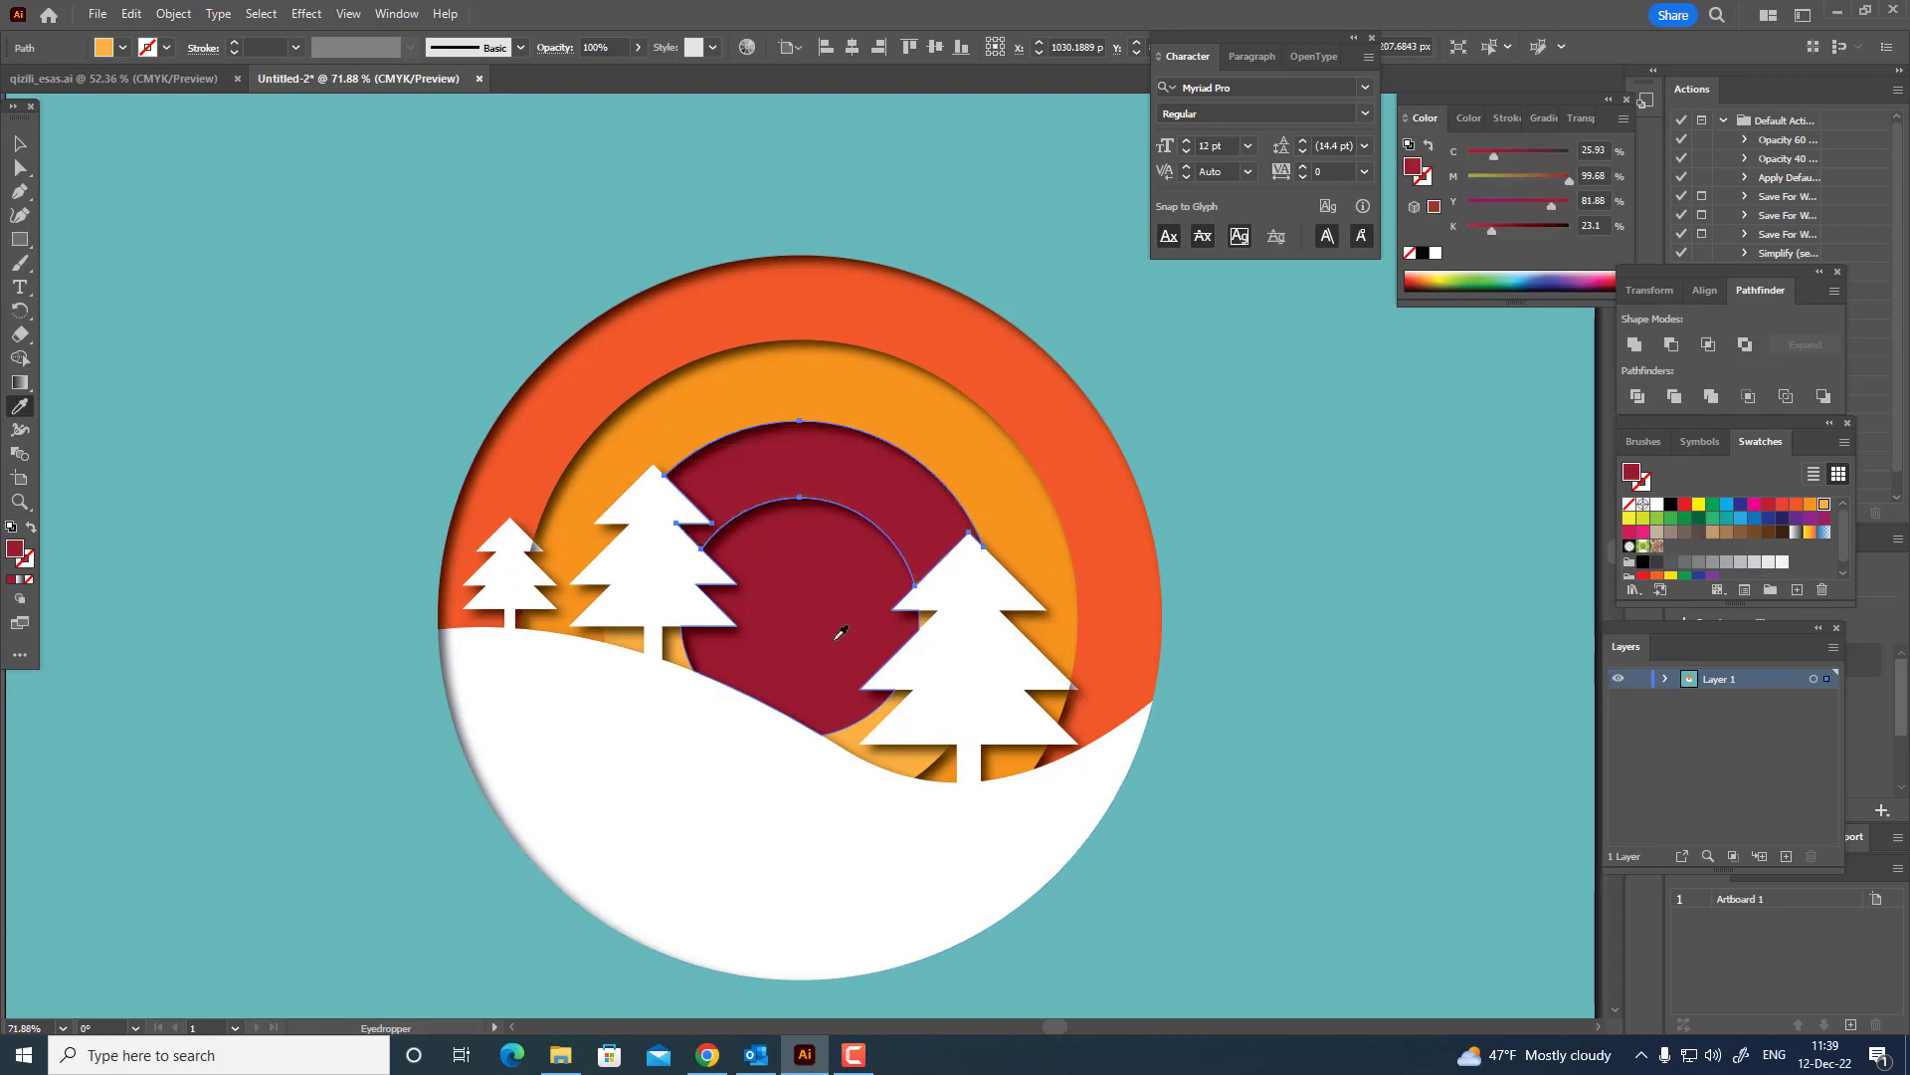
pyautogui.doubleClick(14, 548)
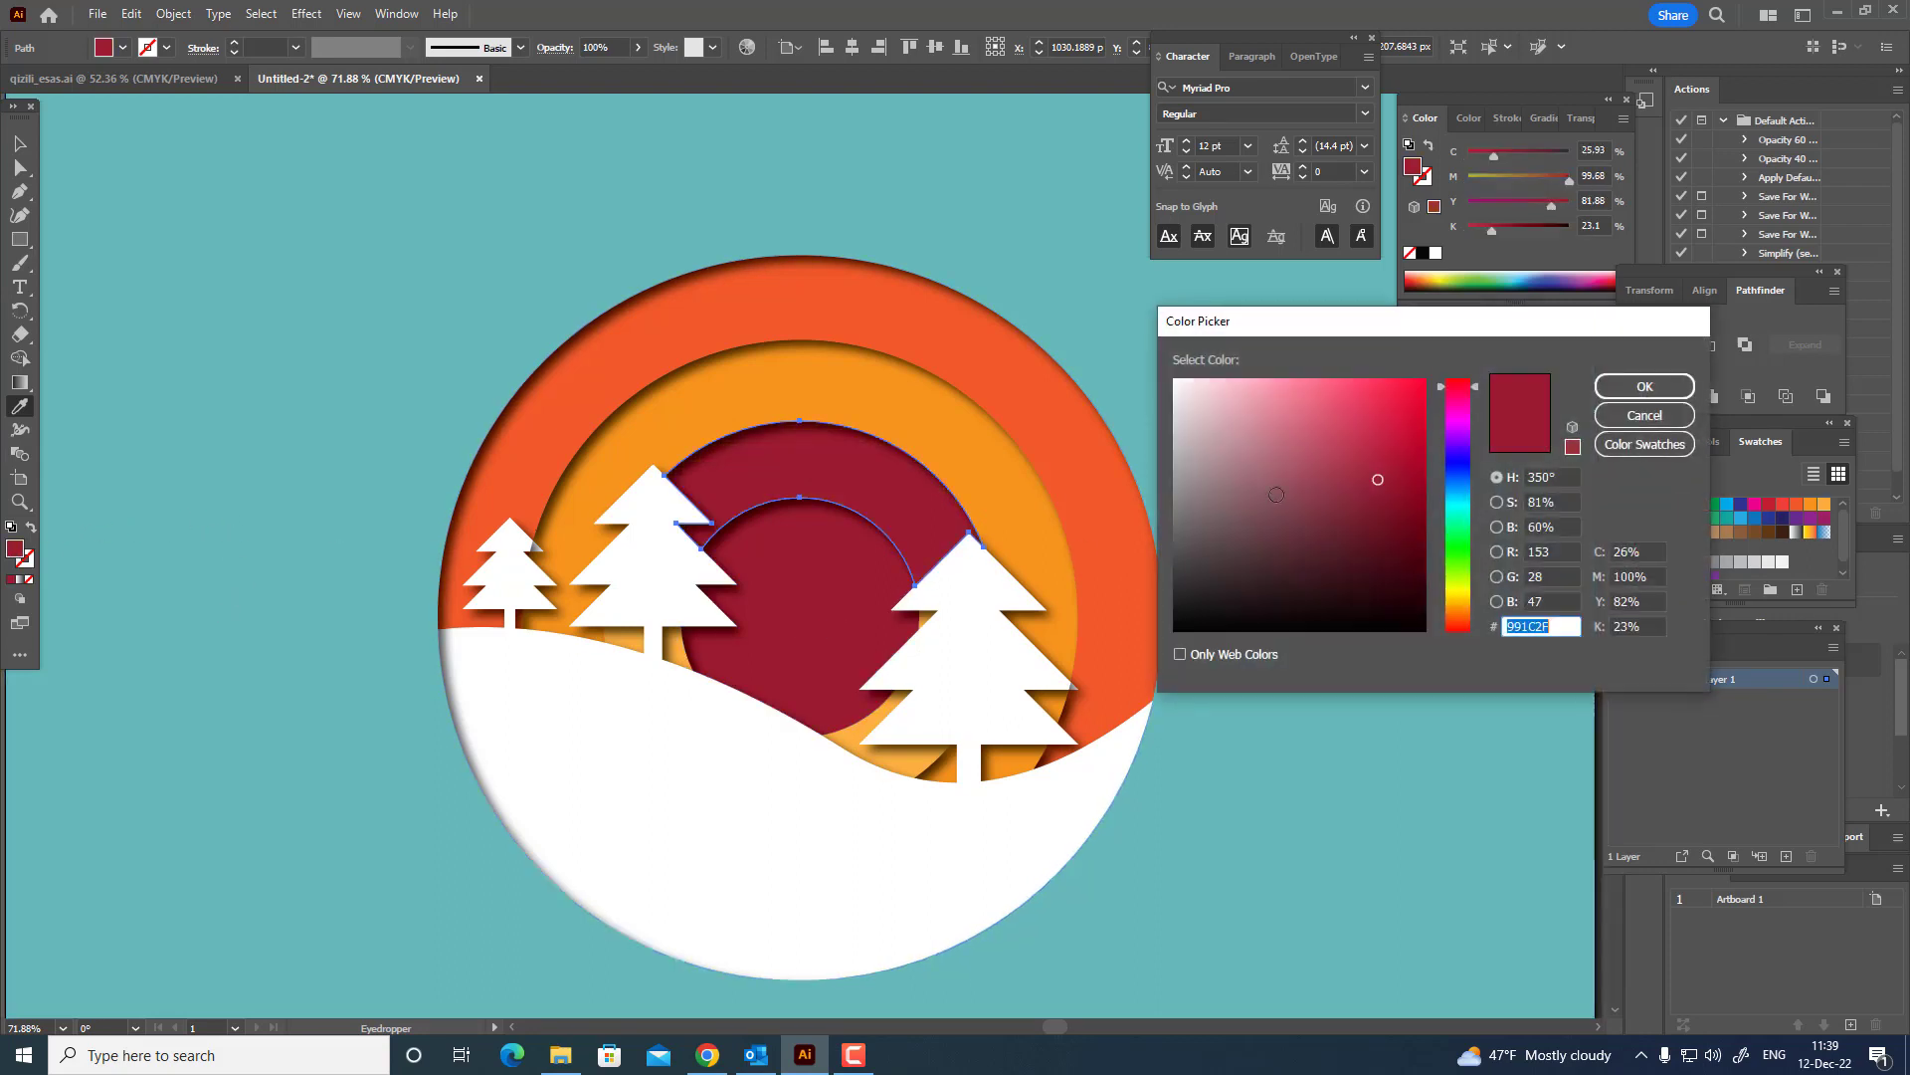
pyautogui.moveTo(1377, 479); pyautogui.dragTo(1369, 463)
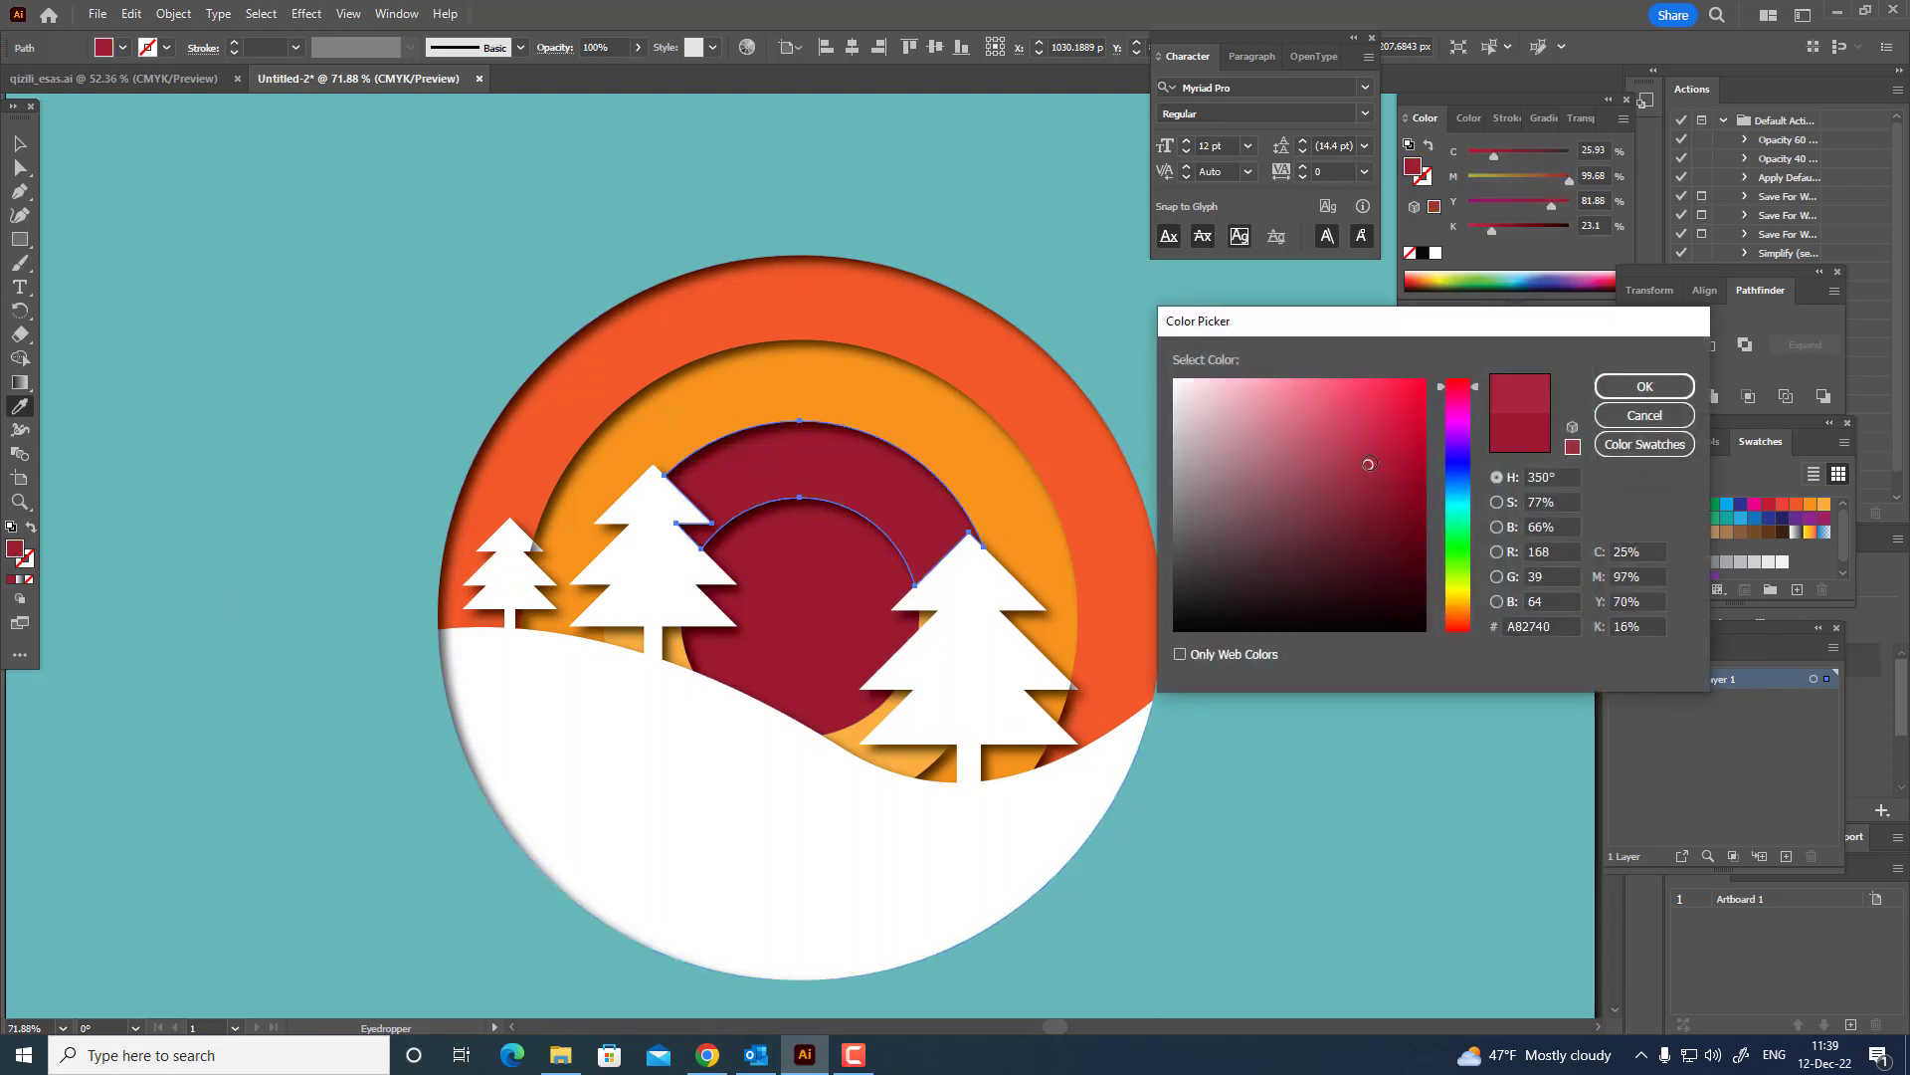
pyautogui.click(1645, 386)
pyautogui.press('v')
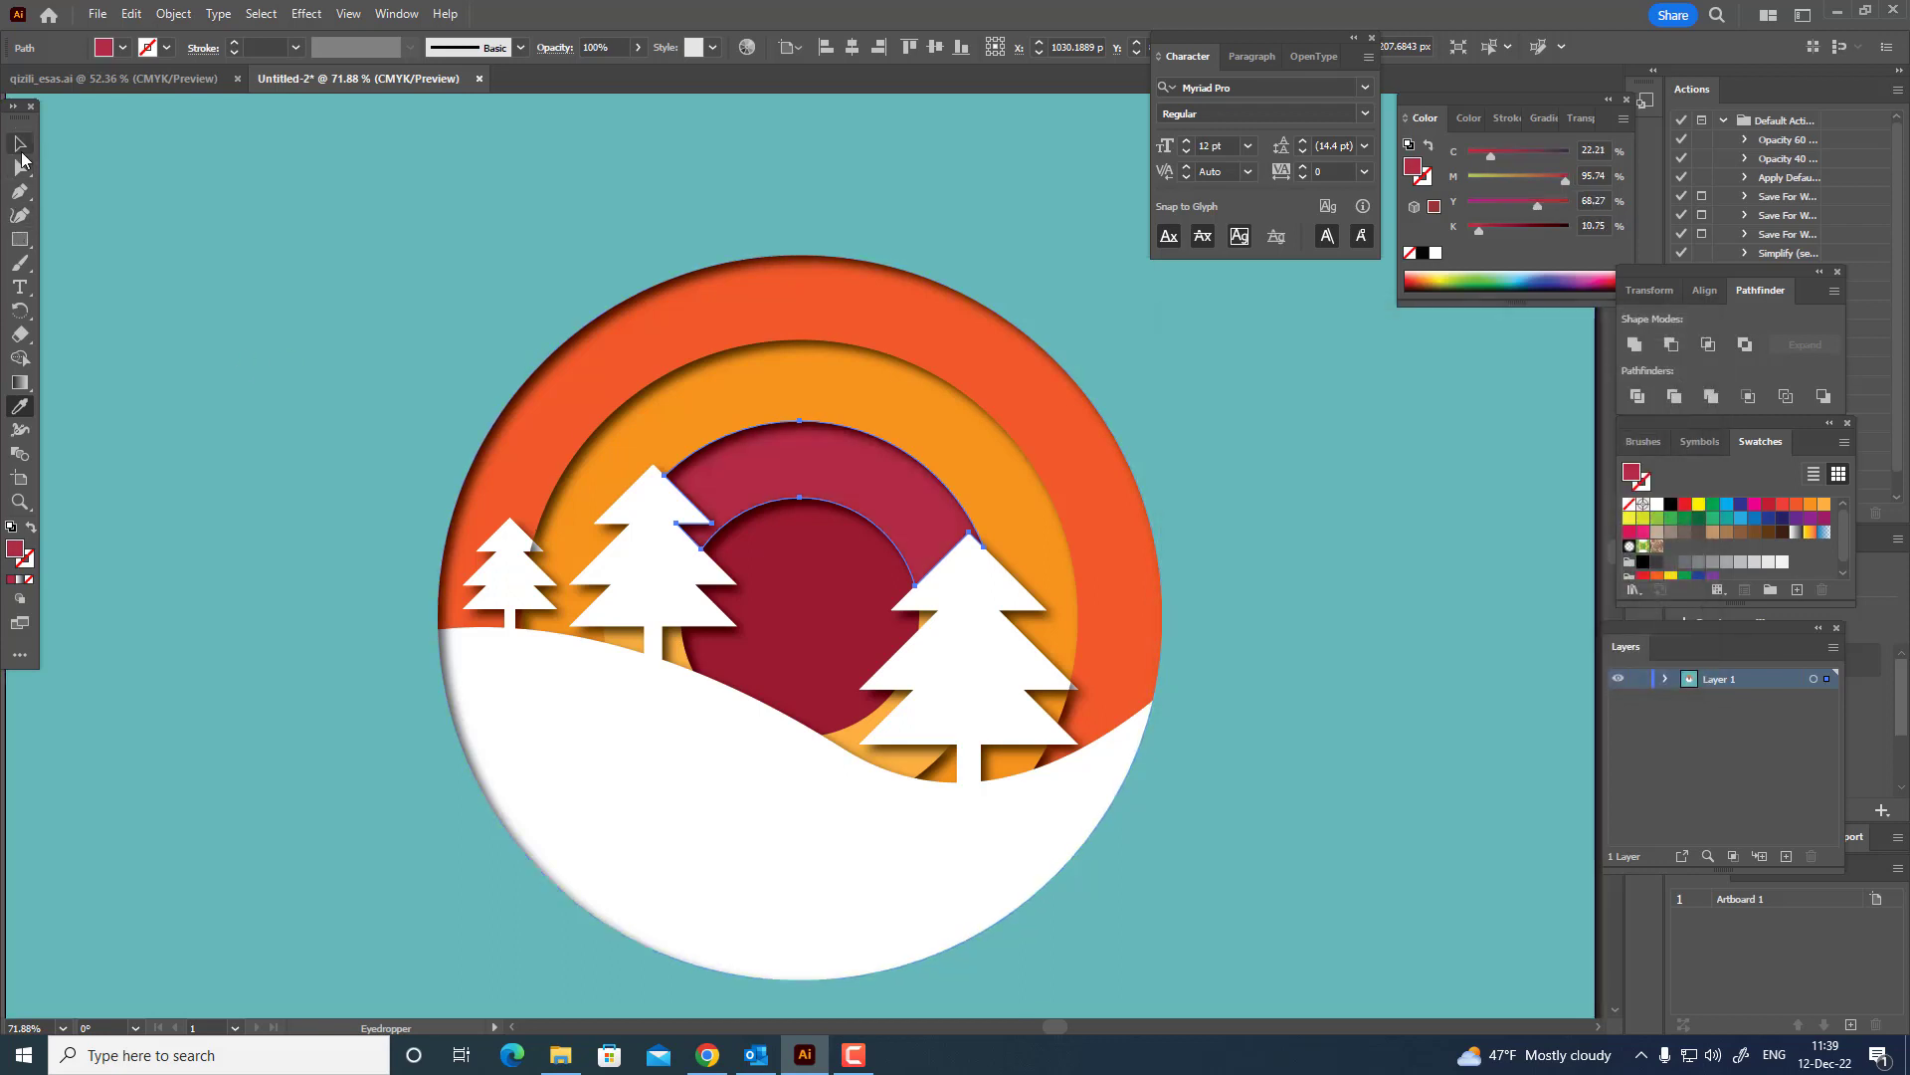
# Recolor the middle orange ring to rose #C43D5B, about C 19, M 90, Y 53, K 3.
pyautogui.click(898, 406)
pyautogui.click(19, 406)
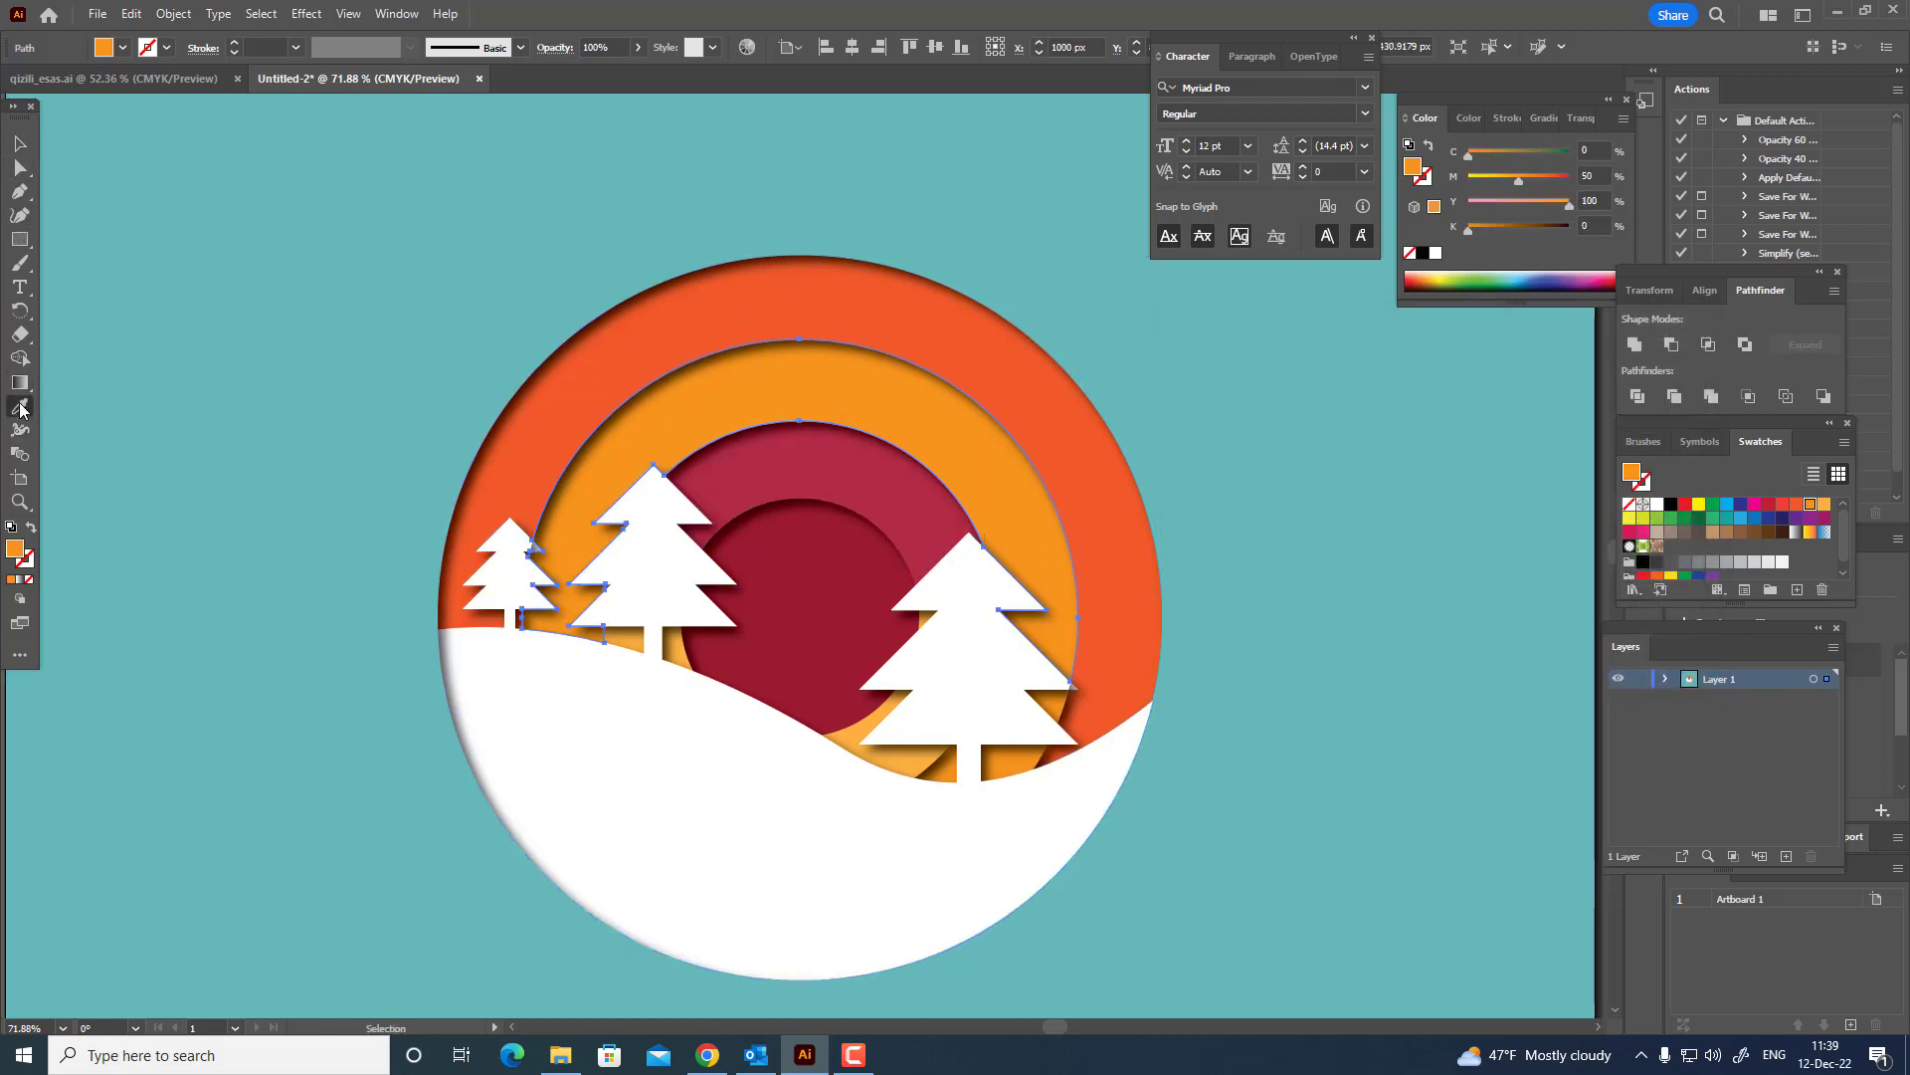
pyautogui.click(944, 476)
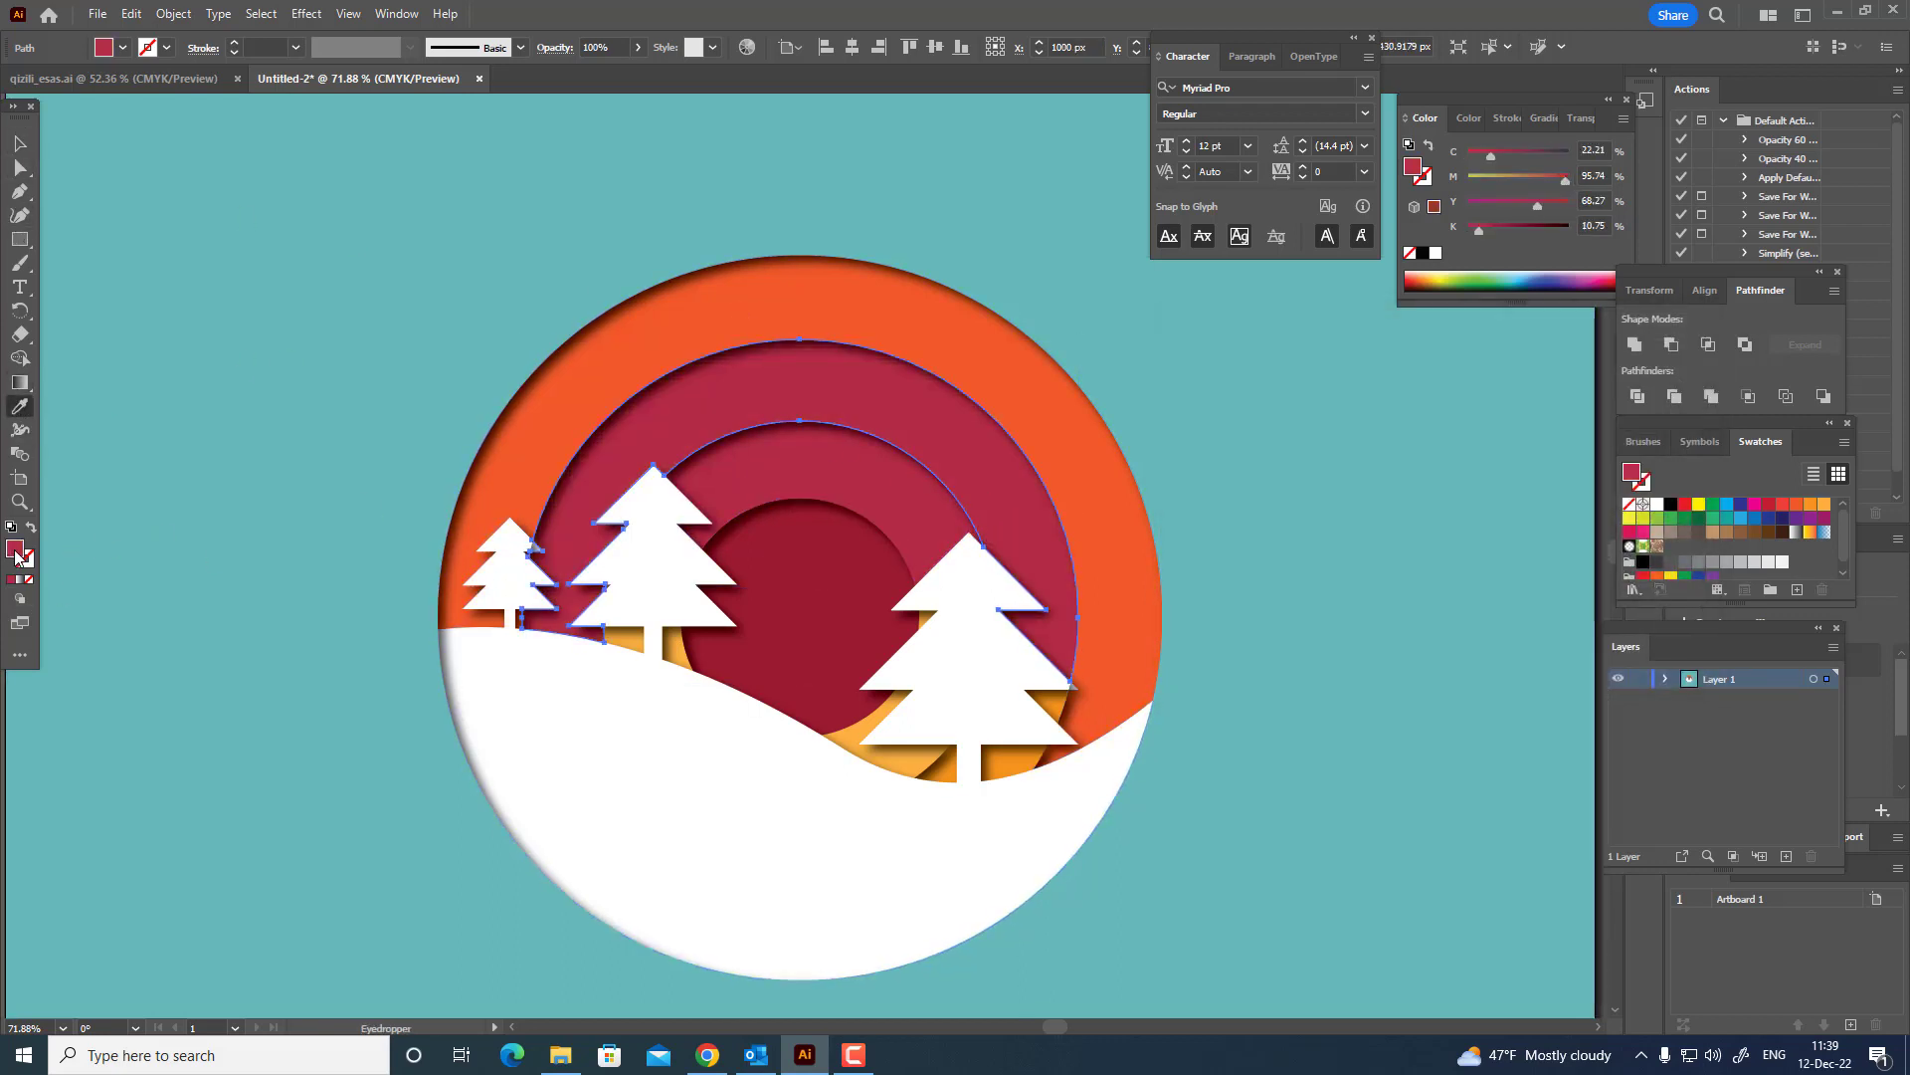
pyautogui.doubleClick(16, 550)
pyautogui.moveTo(1361, 456); pyautogui.dragTo(1347, 437)
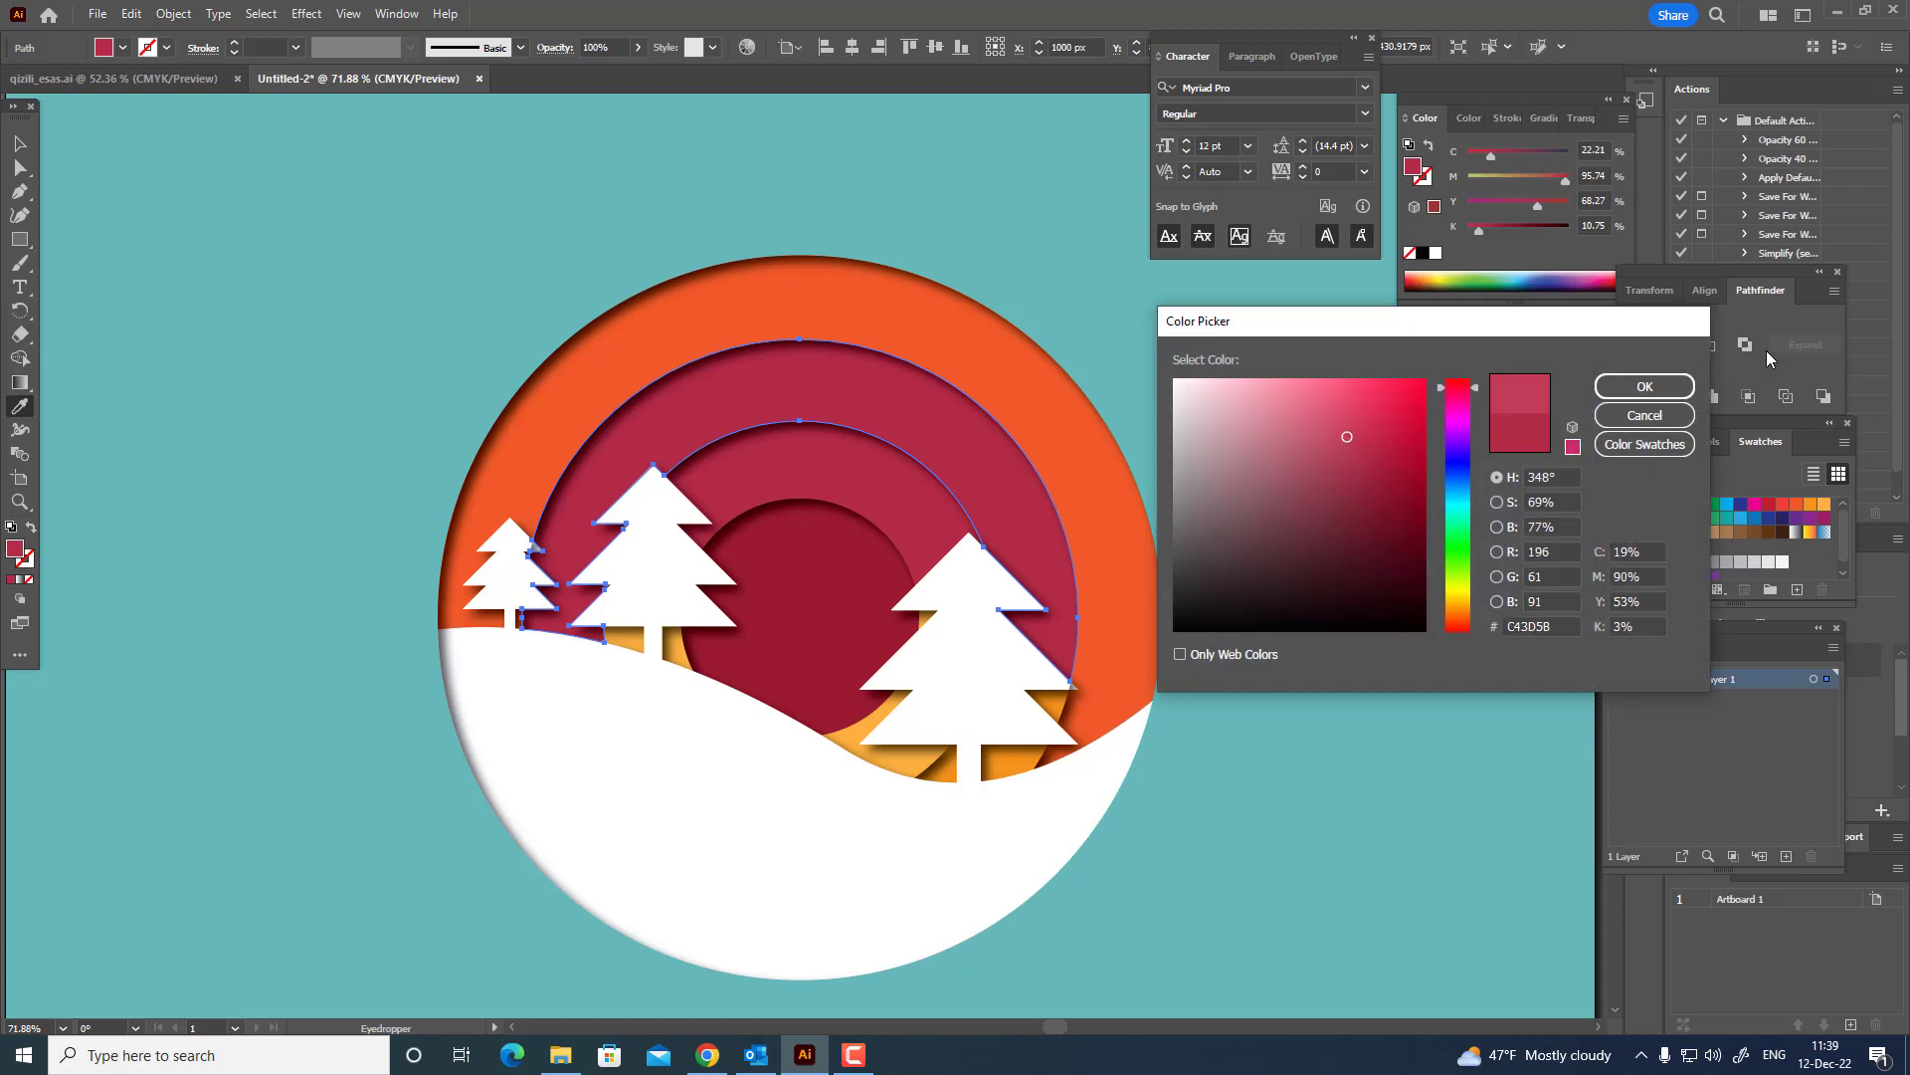
pyautogui.click(1657, 381)
# Recolor the outermost orange-red ring to pink #E86D8D, about C 4, M 72, Y 22, K 0.
pyautogui.click(20, 146)
pyautogui.click(847, 297)
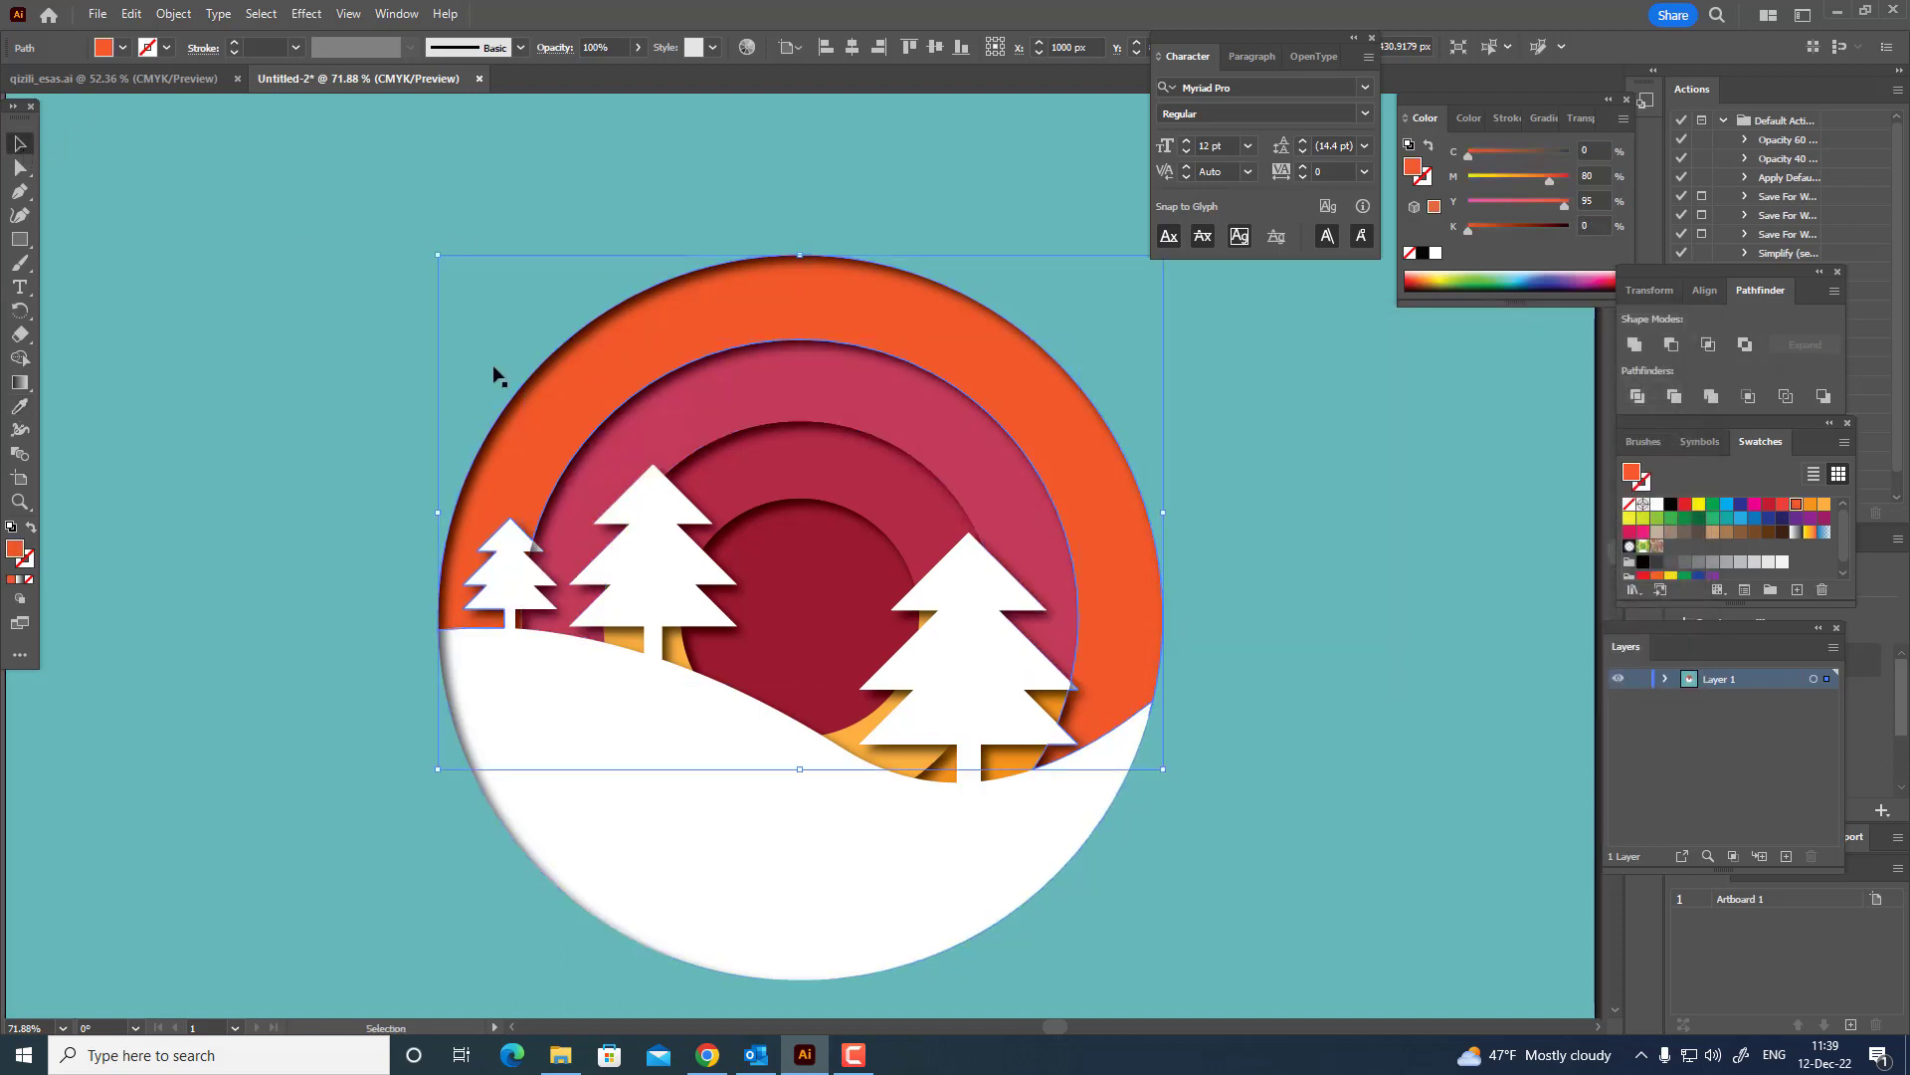
pyautogui.press('i')
pyautogui.click(903, 384)
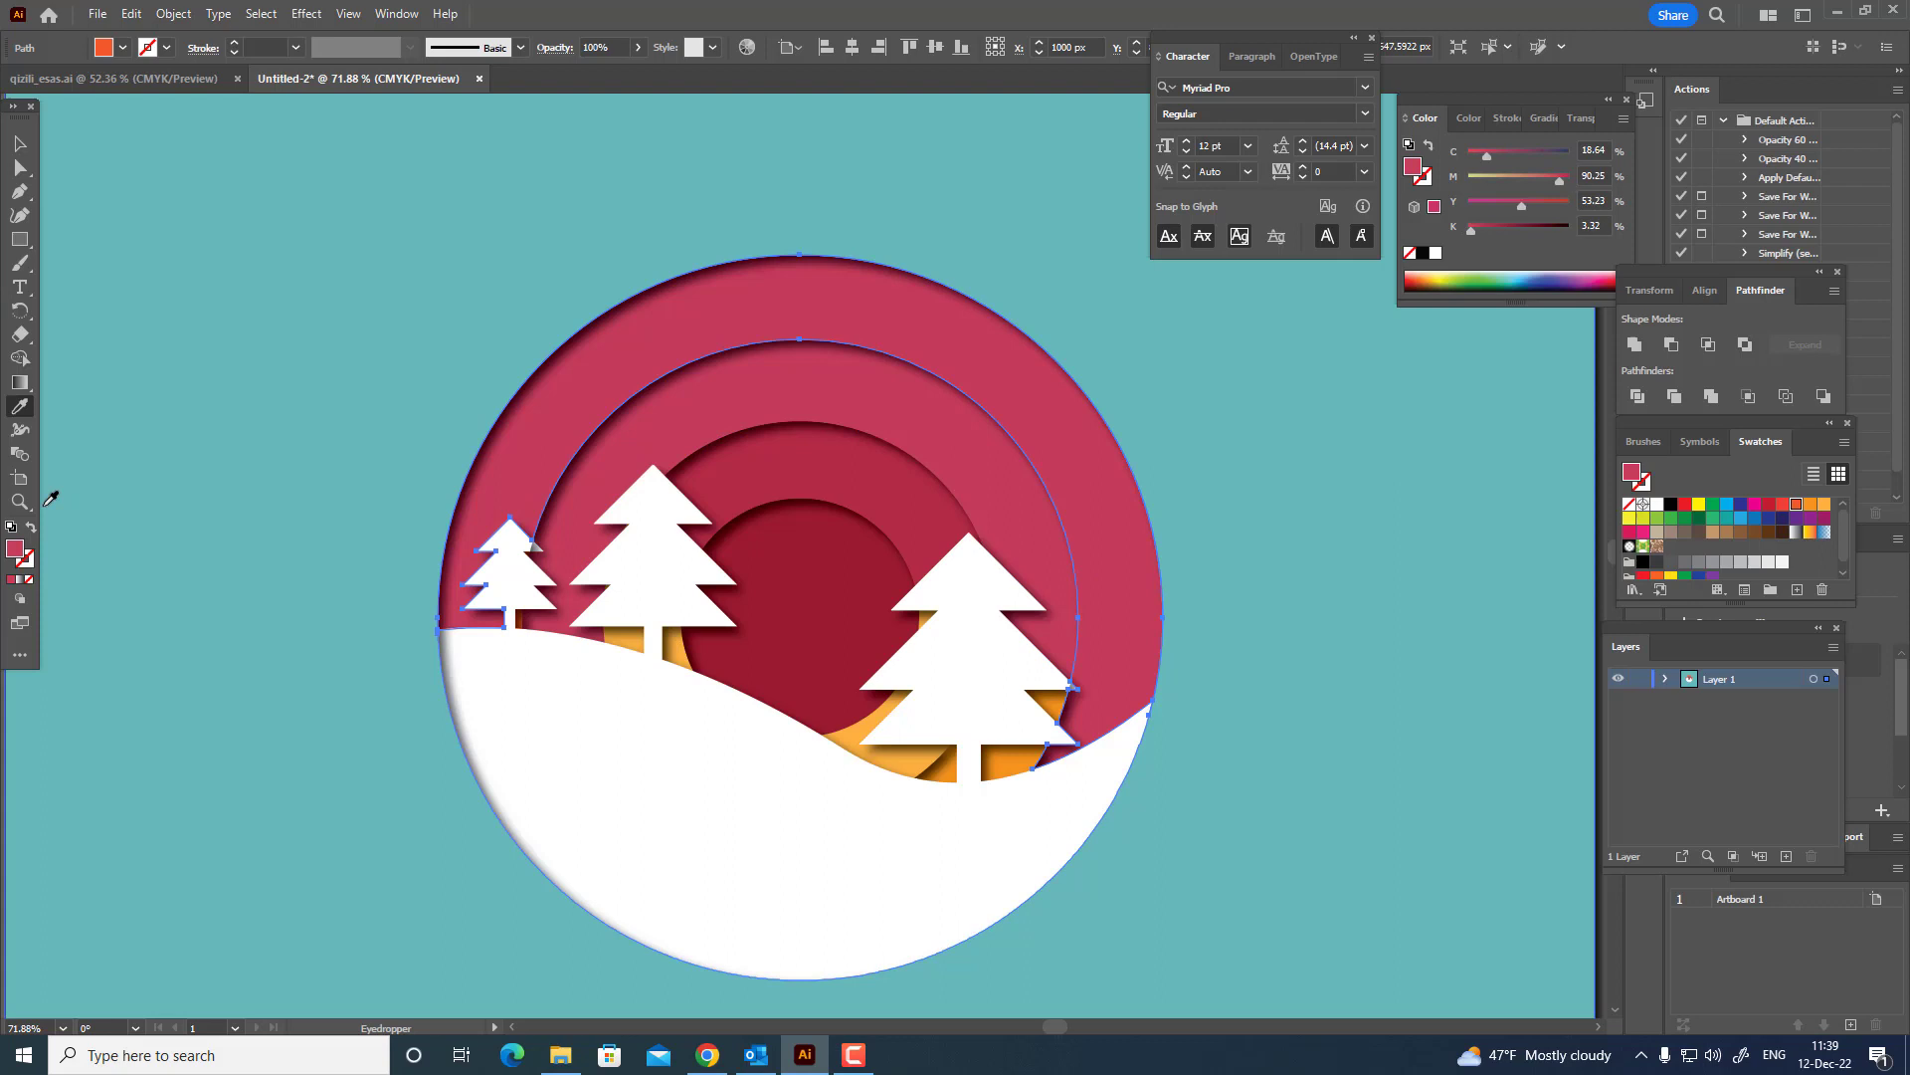
pyautogui.doubleClick(16, 550)
pyautogui.click(1324, 402)
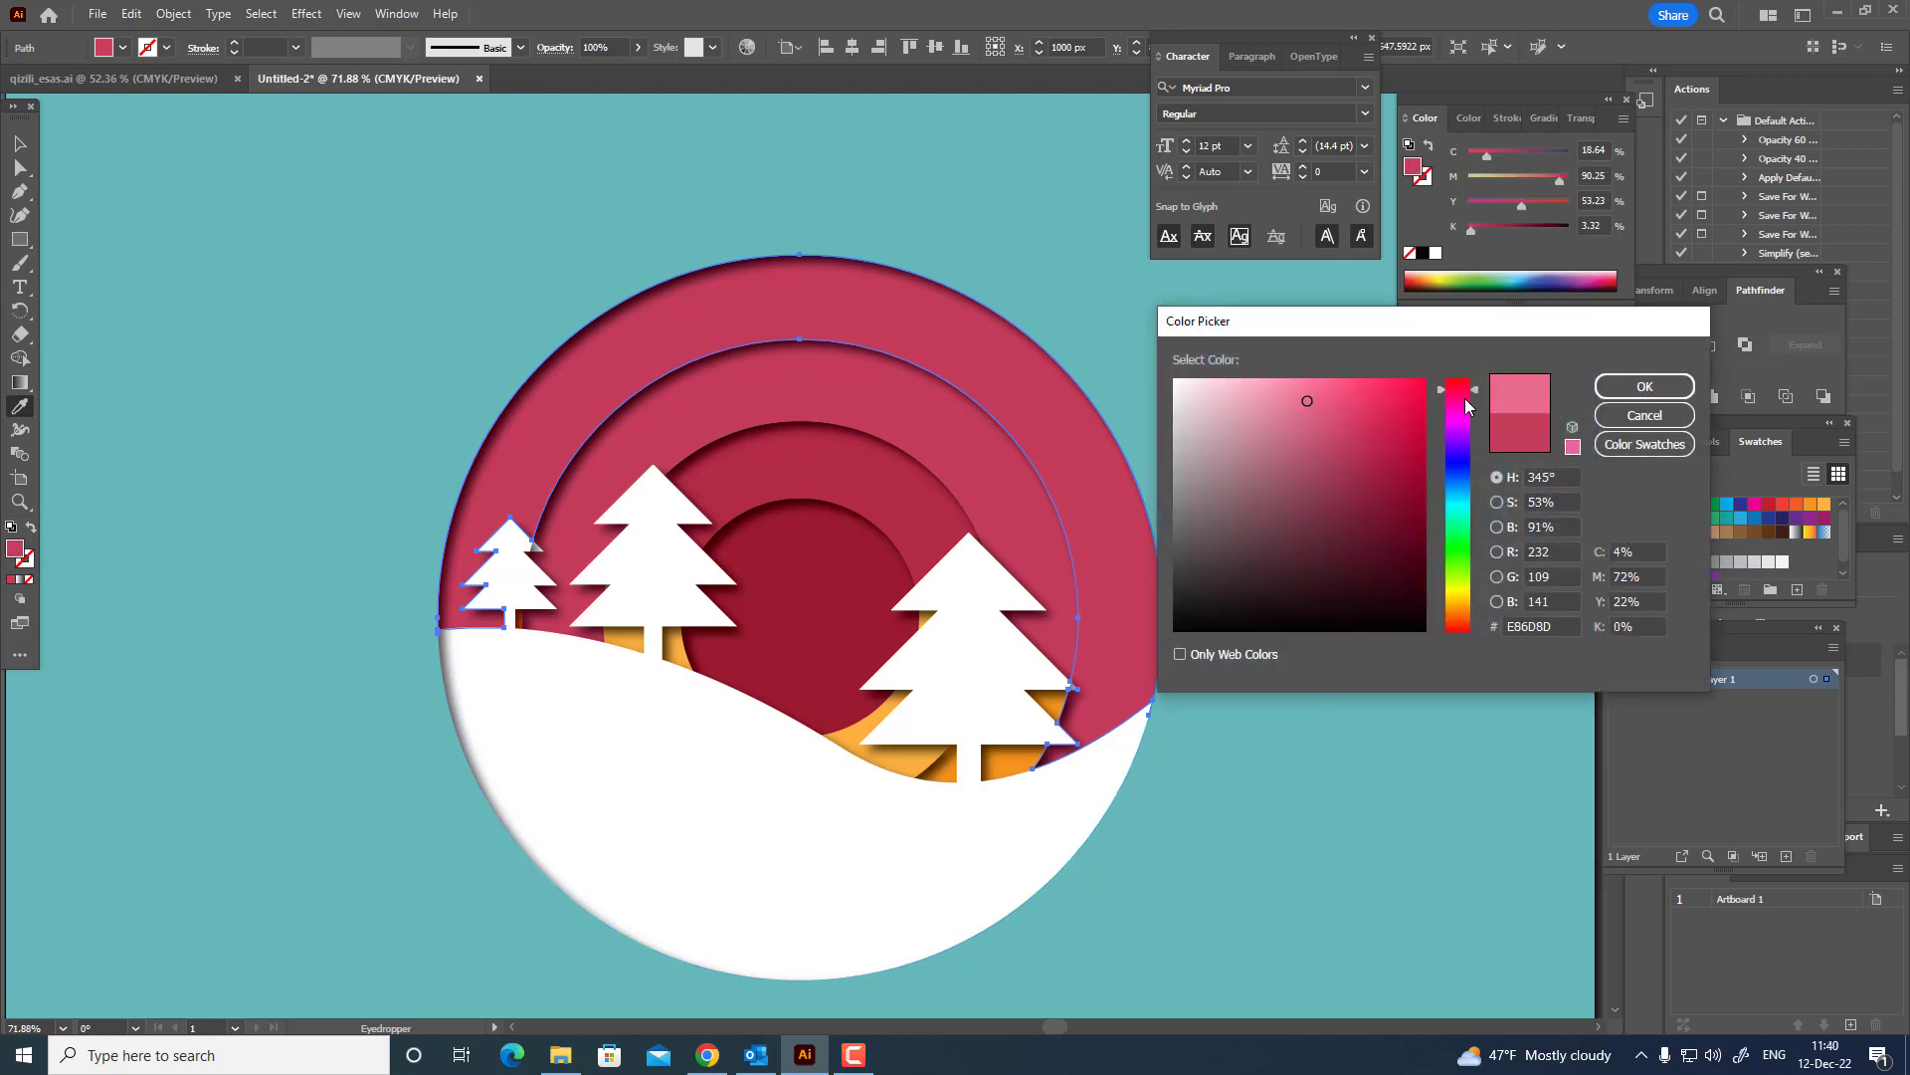
pyautogui.click(1644, 387)
# Try moving the white hill with its fir trees out of the circle, and undo the move.
pyautogui.press('z')
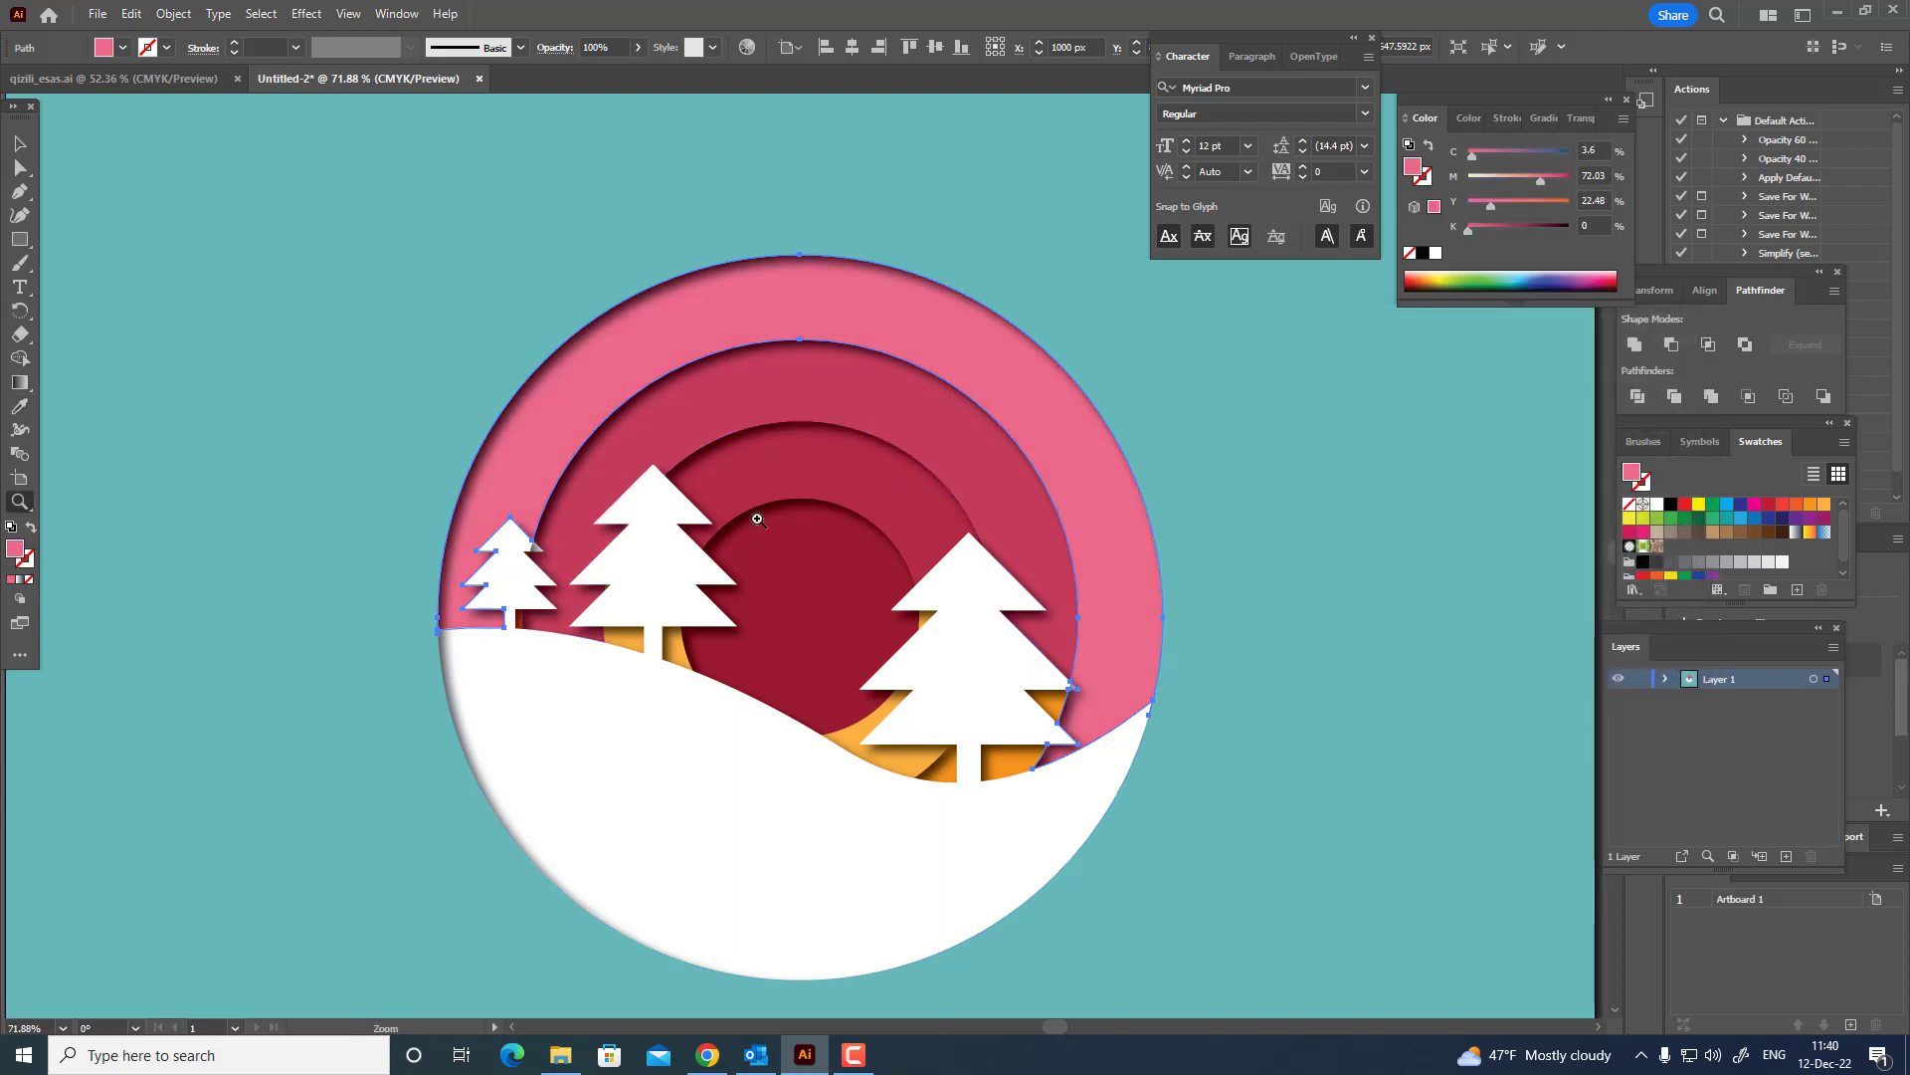
pyautogui.hotkey('ctrl', '0')
pyautogui.click(30, 147)
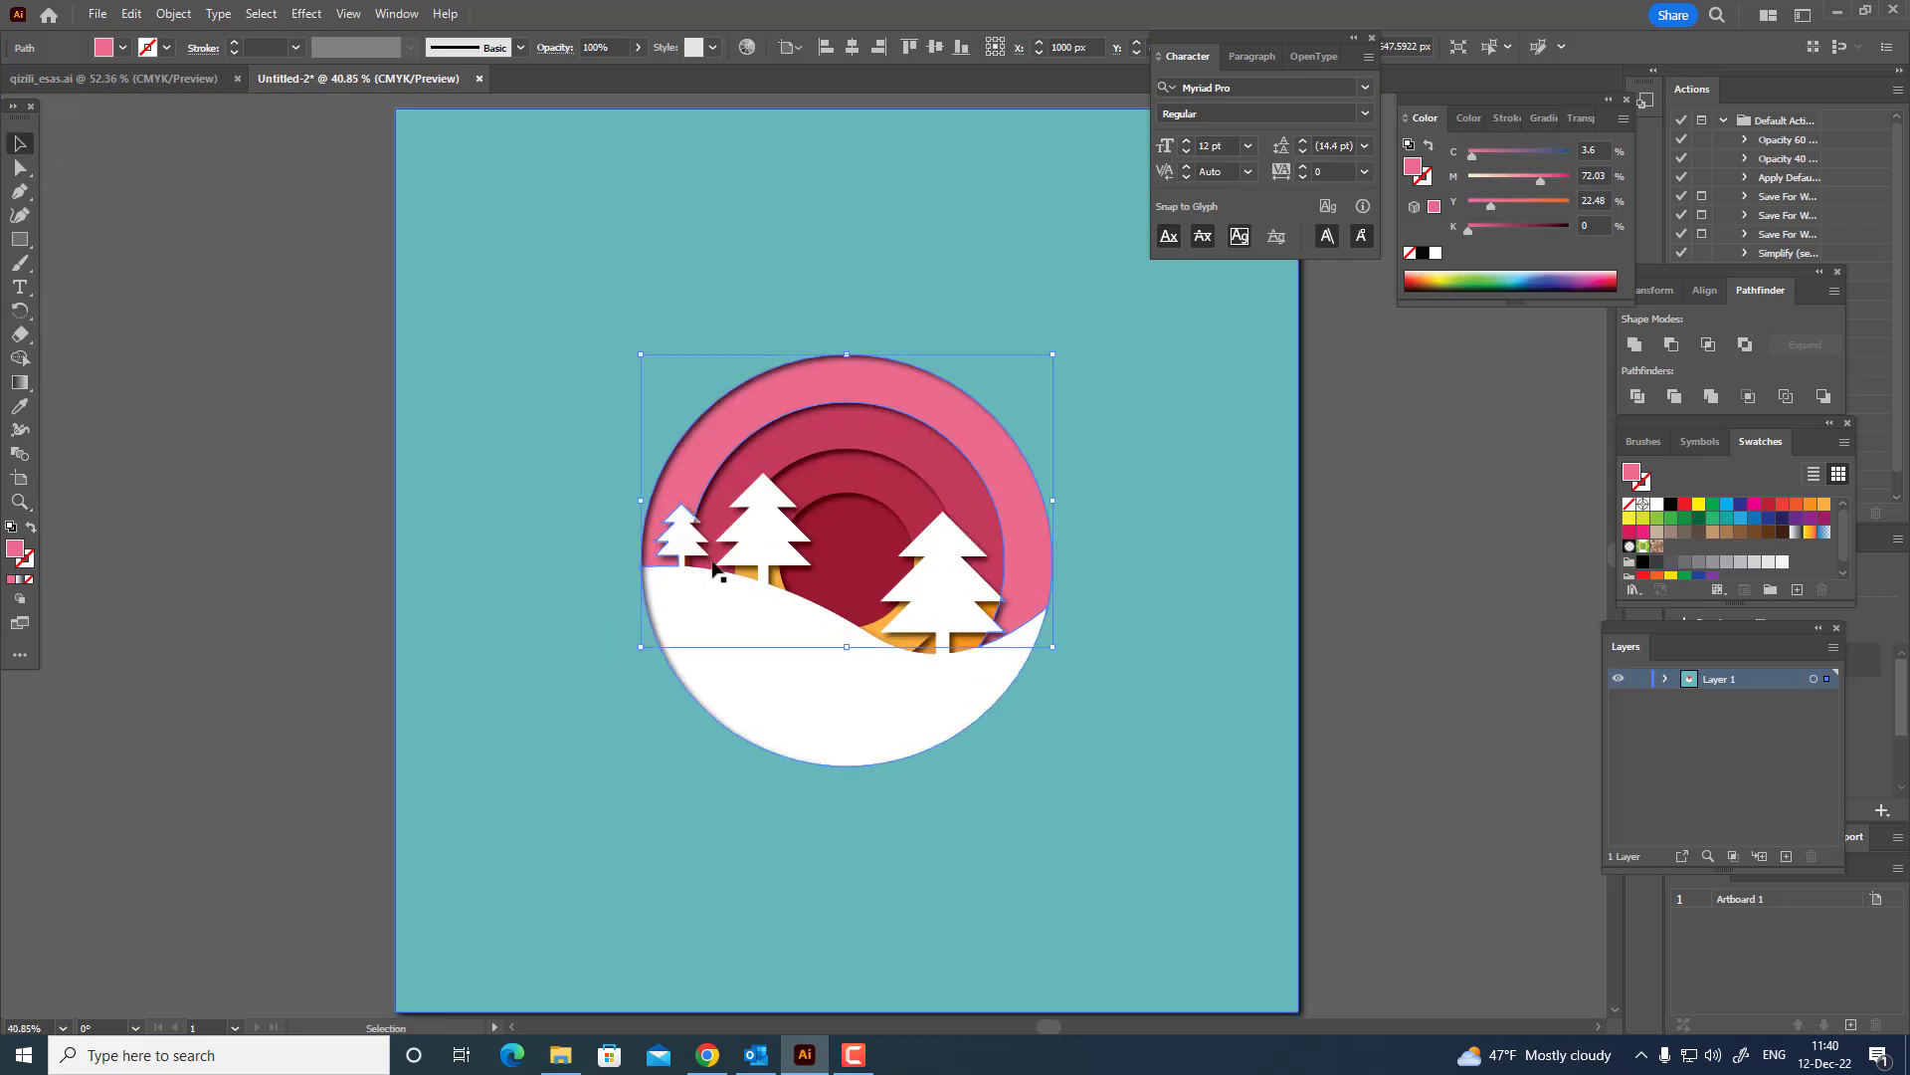
pyautogui.moveTo(887, 703); pyautogui.dragTo(1156, 834)
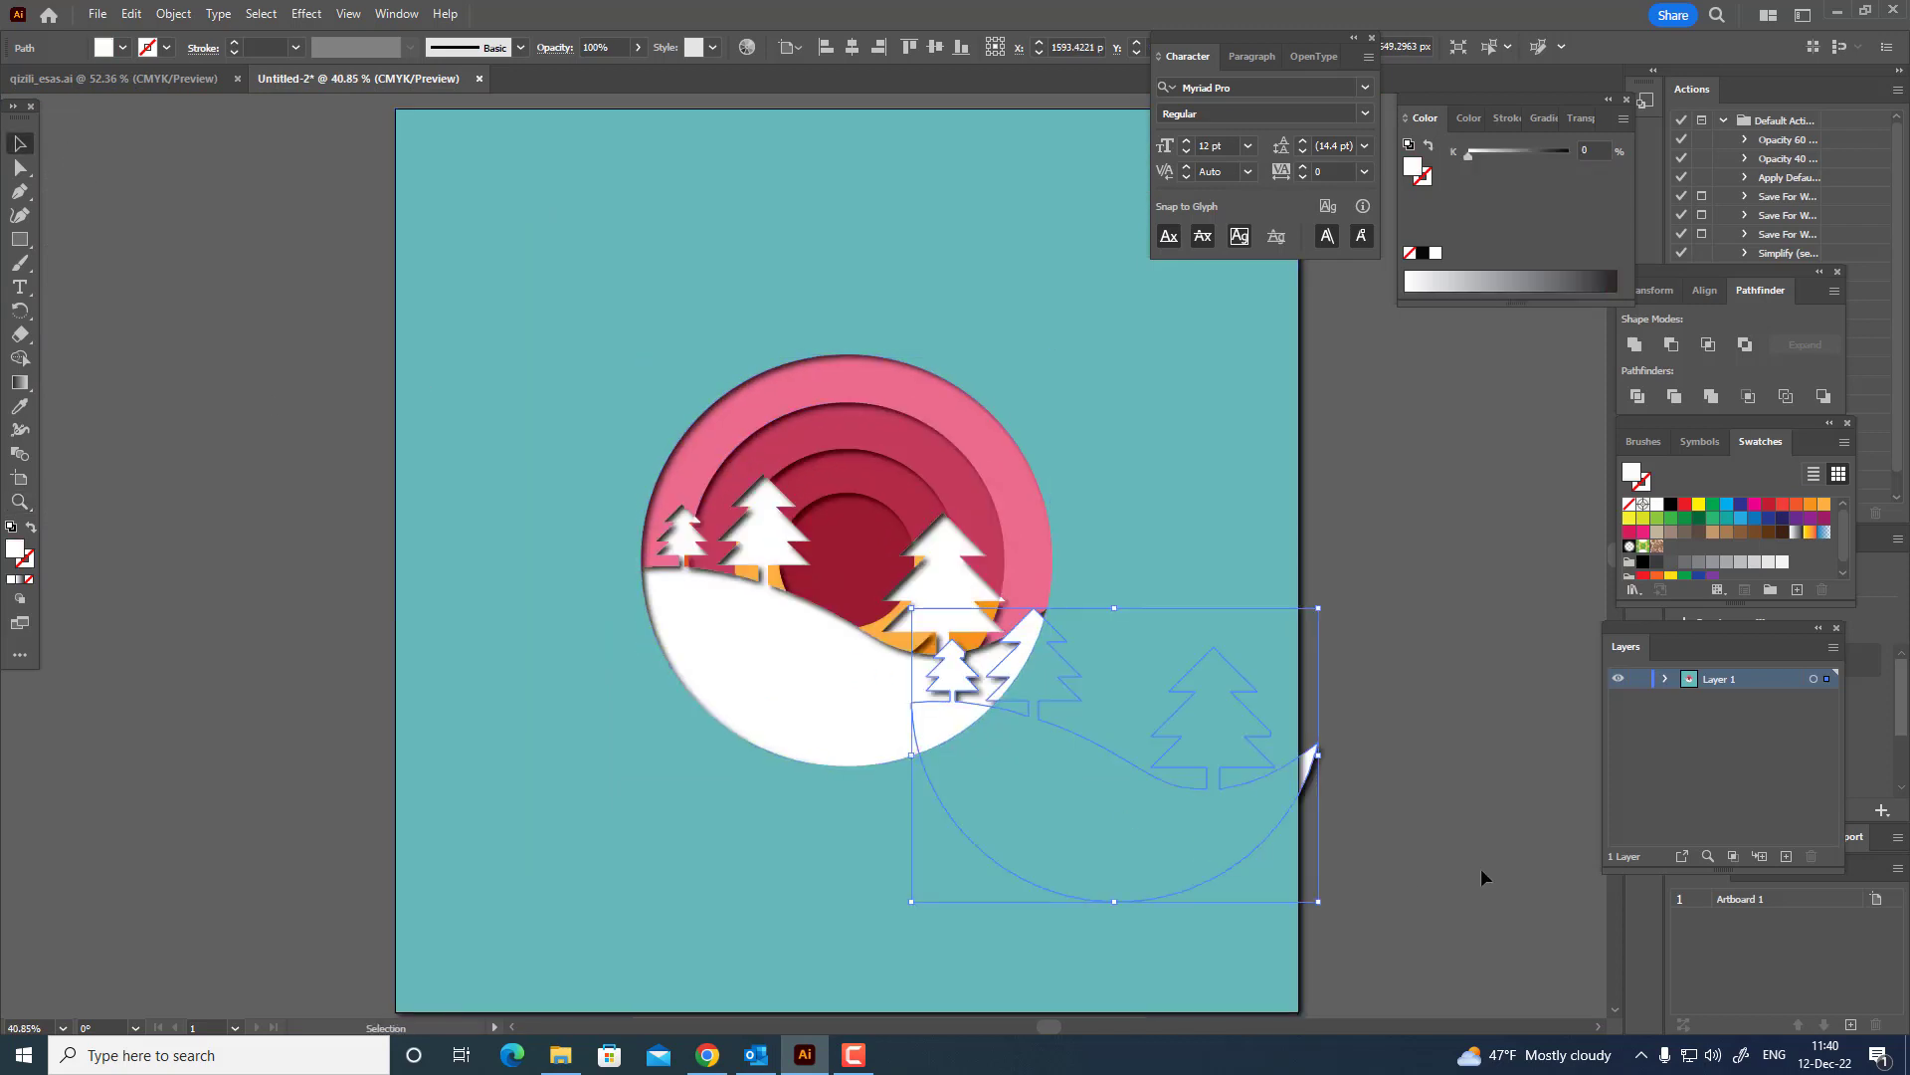
pyautogui.click(1481, 871)
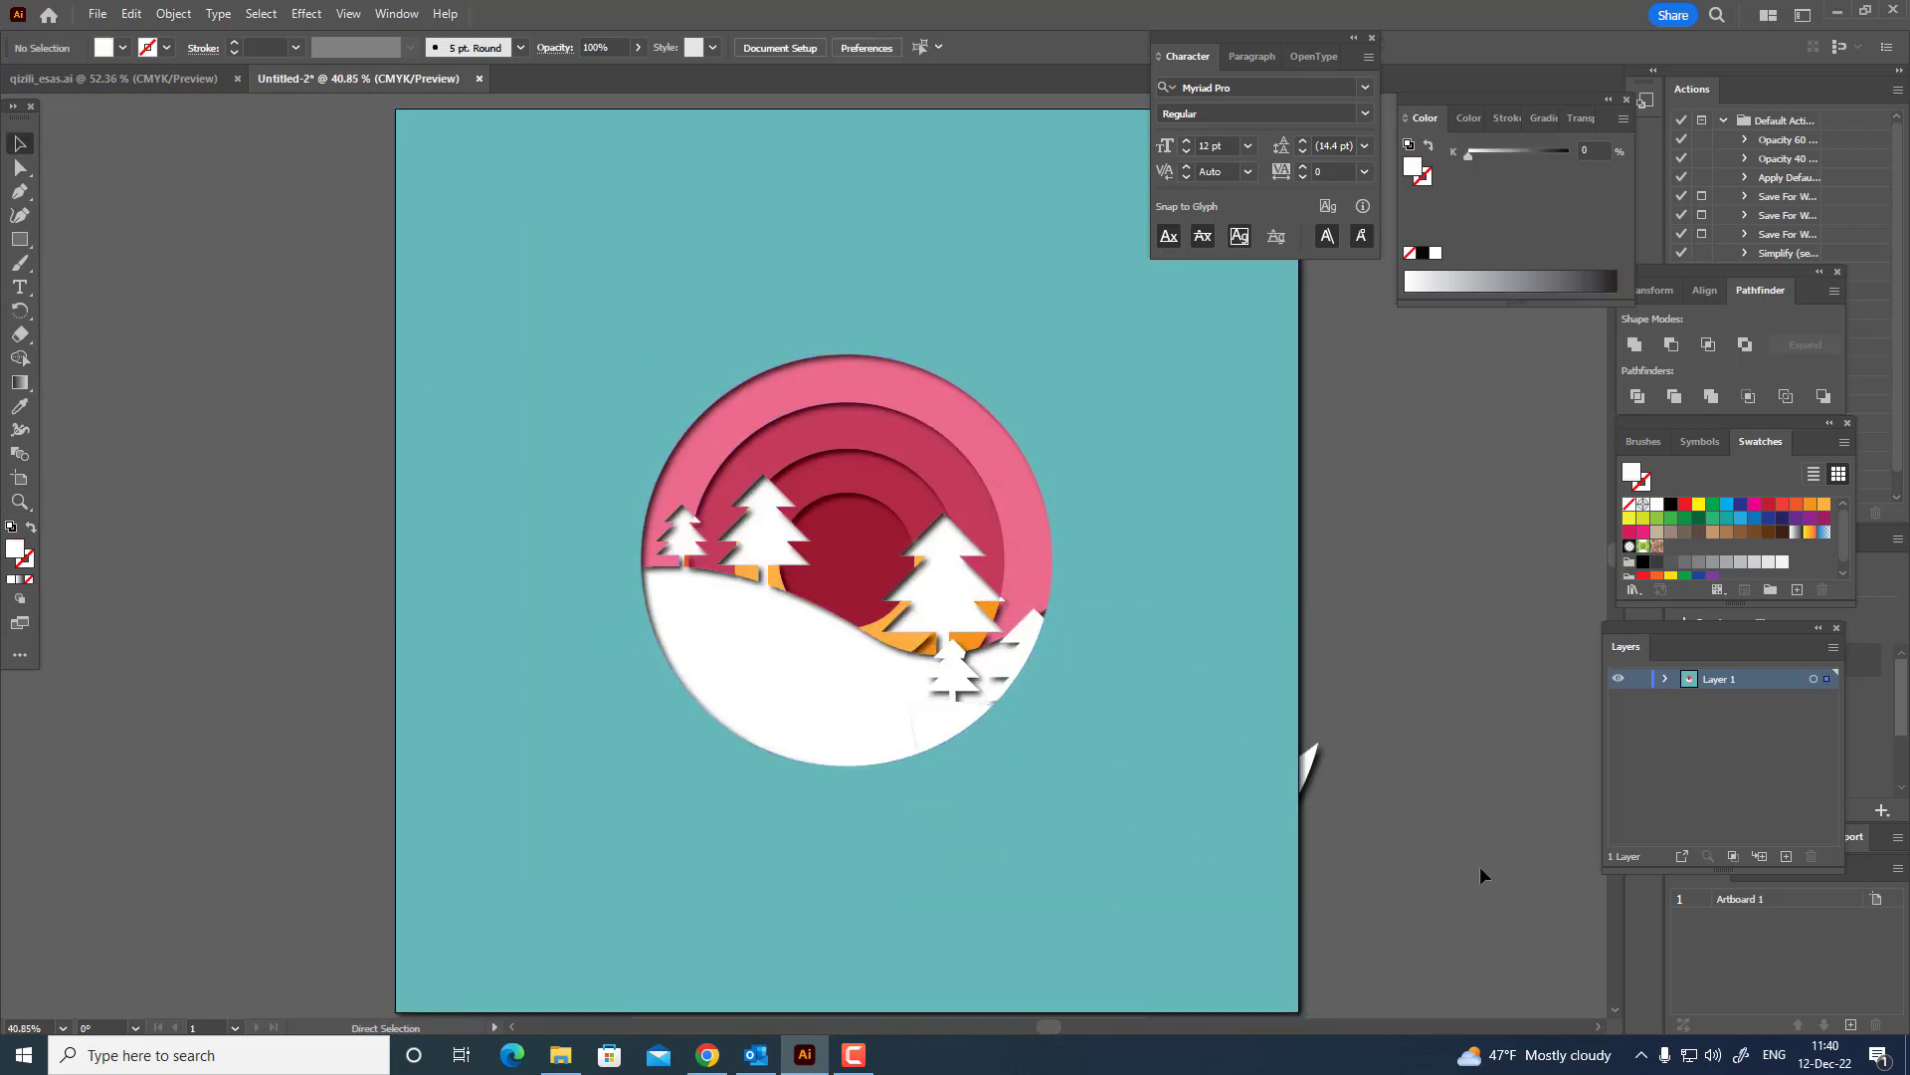
pyautogui.hotkey('ctrl', 'z')
# Try centering the white hill with its fir trees horizontally, and undo the alignment.
pyautogui.press('z')
pyautogui.moveTo(1058, 648); pyautogui.dragTo(1151, 710)
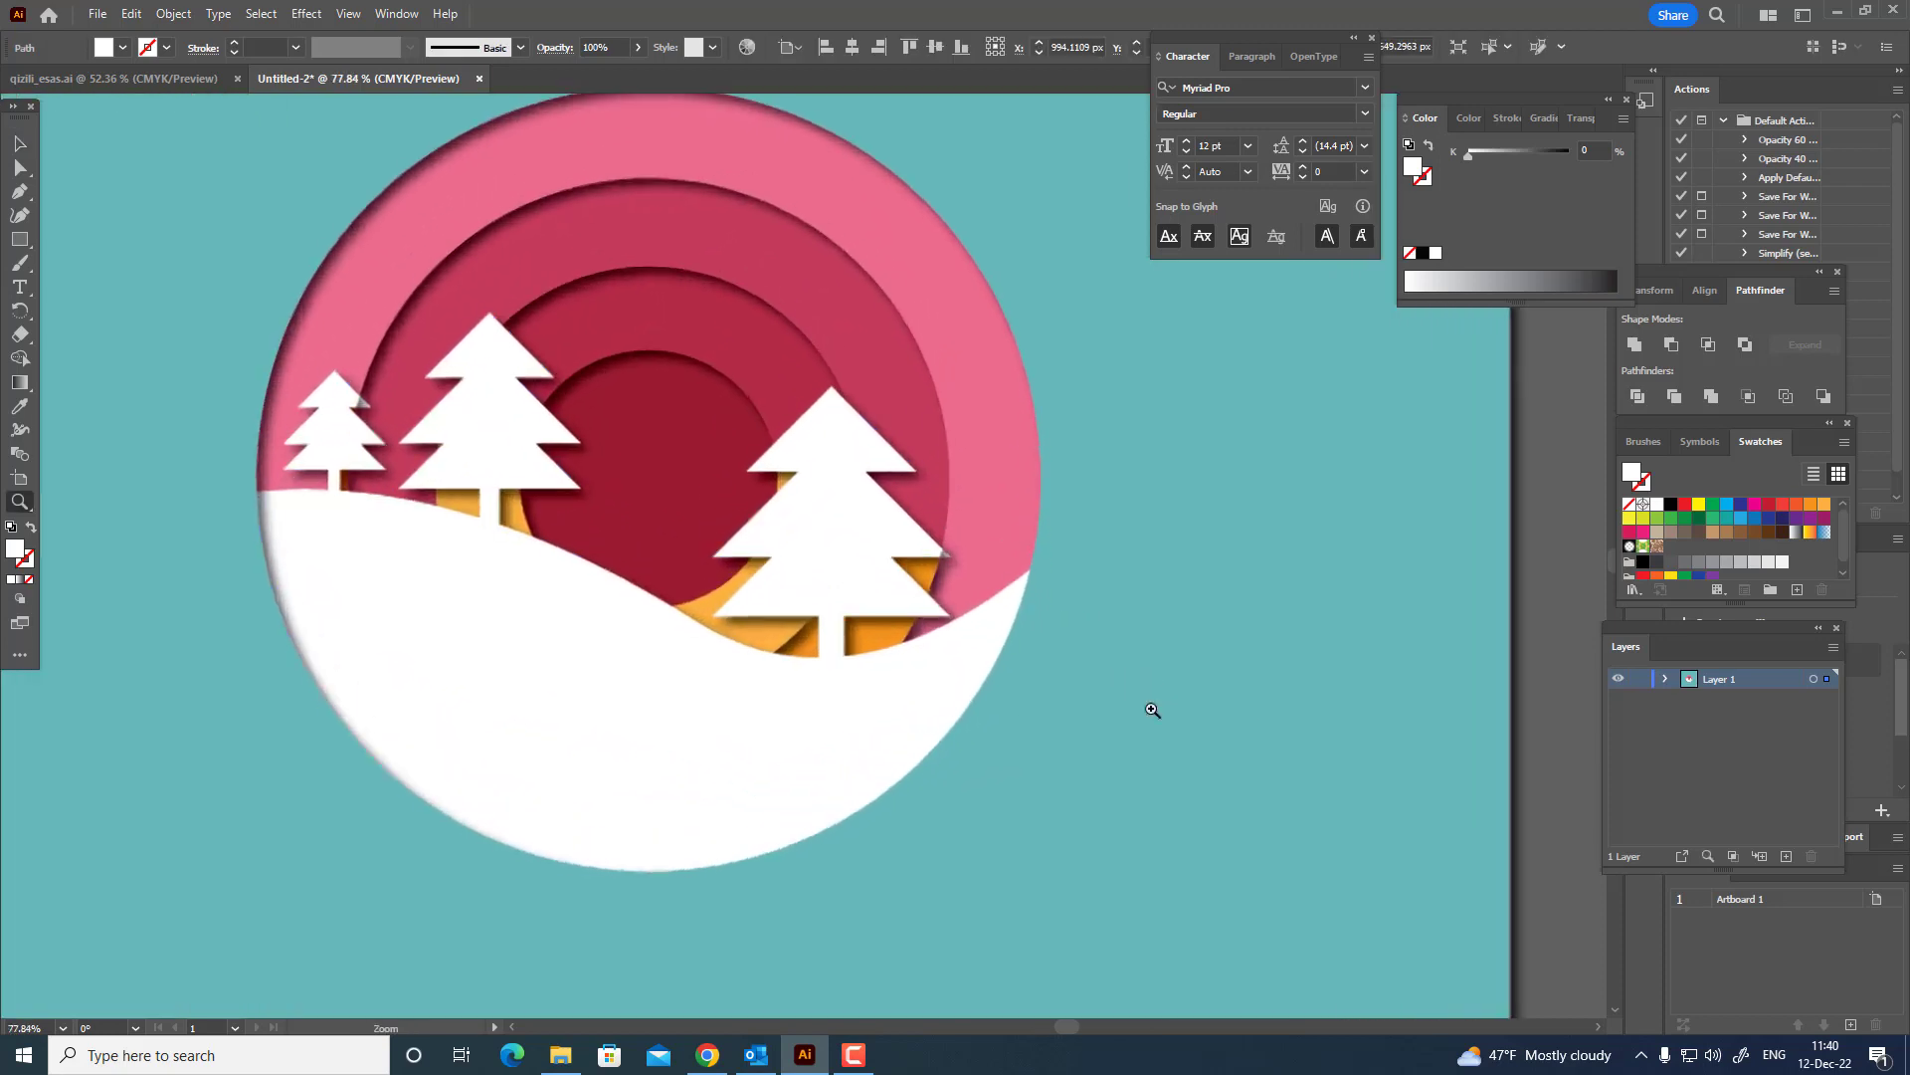
pyautogui.press('space')
pyautogui.moveTo(900, 685); pyautogui.dragTo(1026, 681)
pyautogui.click(19, 143)
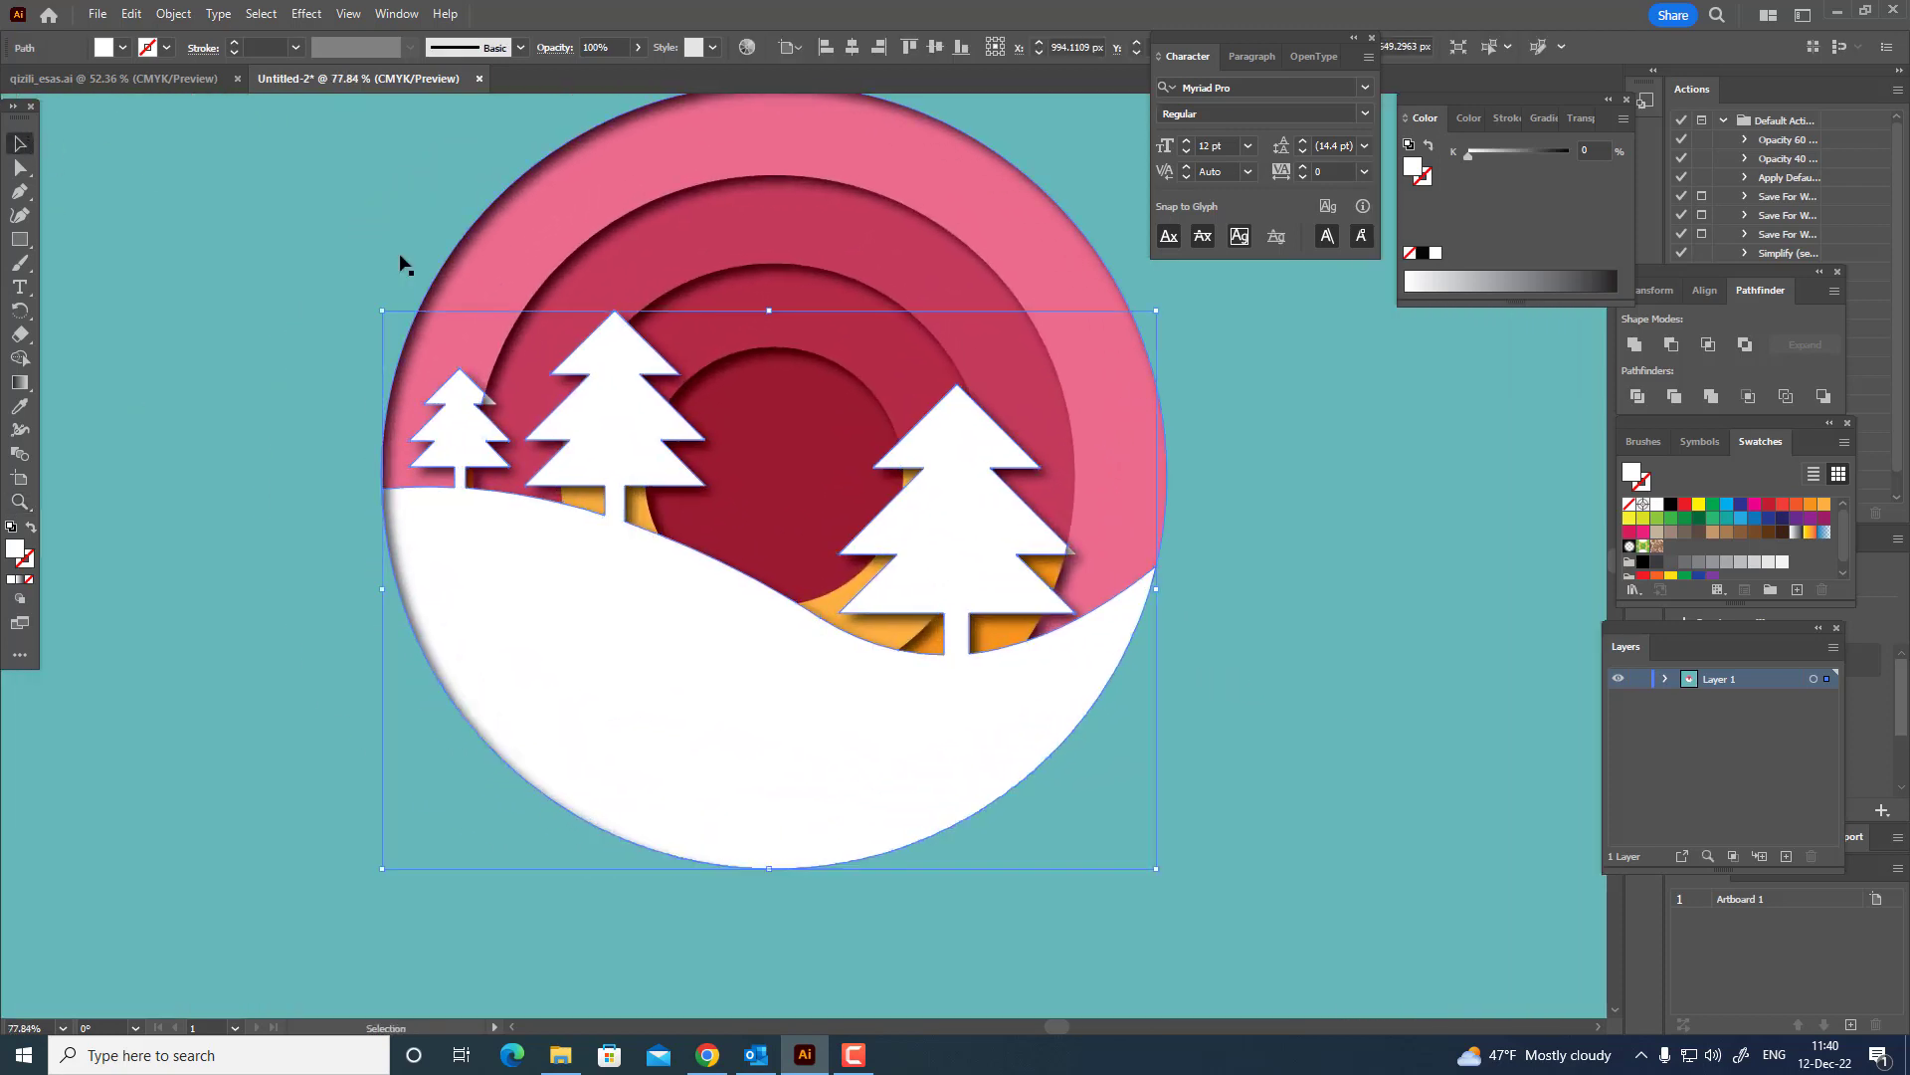
pyautogui.click(853, 46)
pyautogui.hotkey('ctrl', 'z')
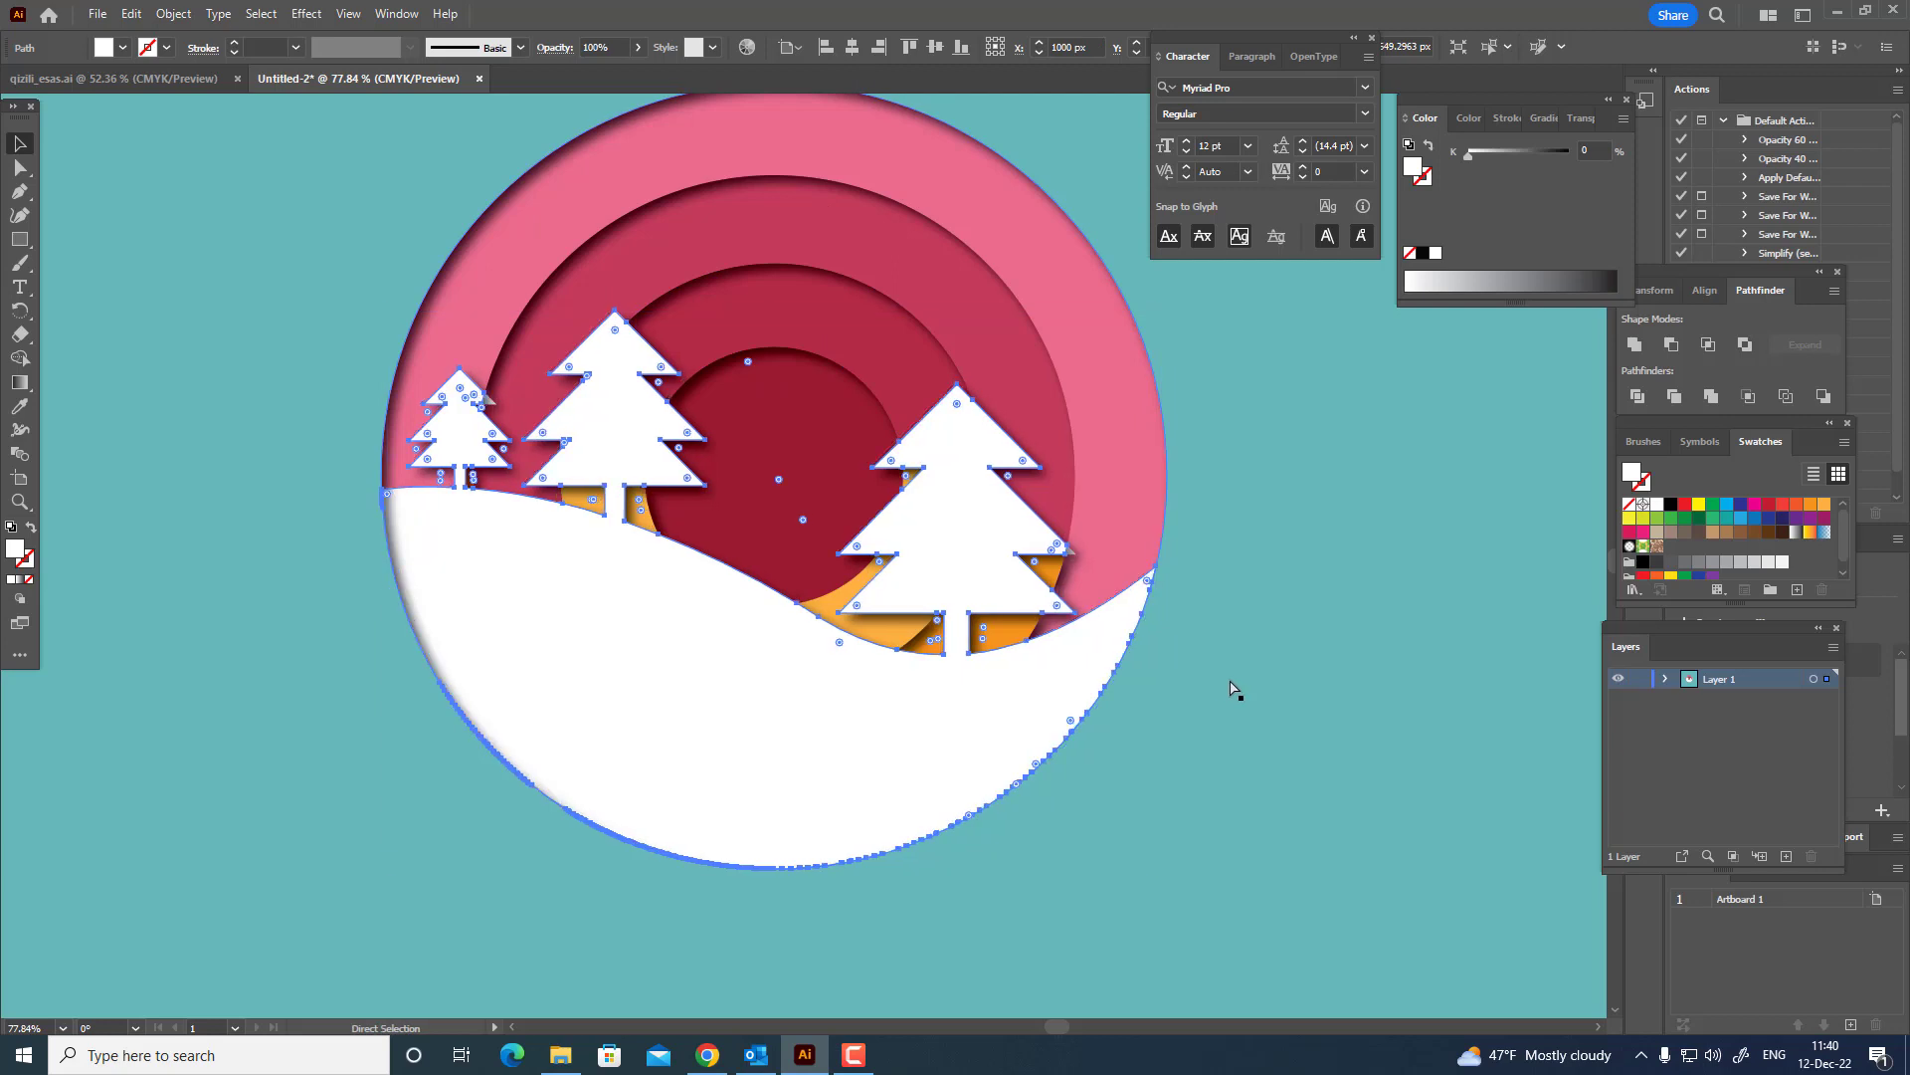
# Cut the top white hill shape with the fir trees from the artwork.
pyautogui.click(130, 14)
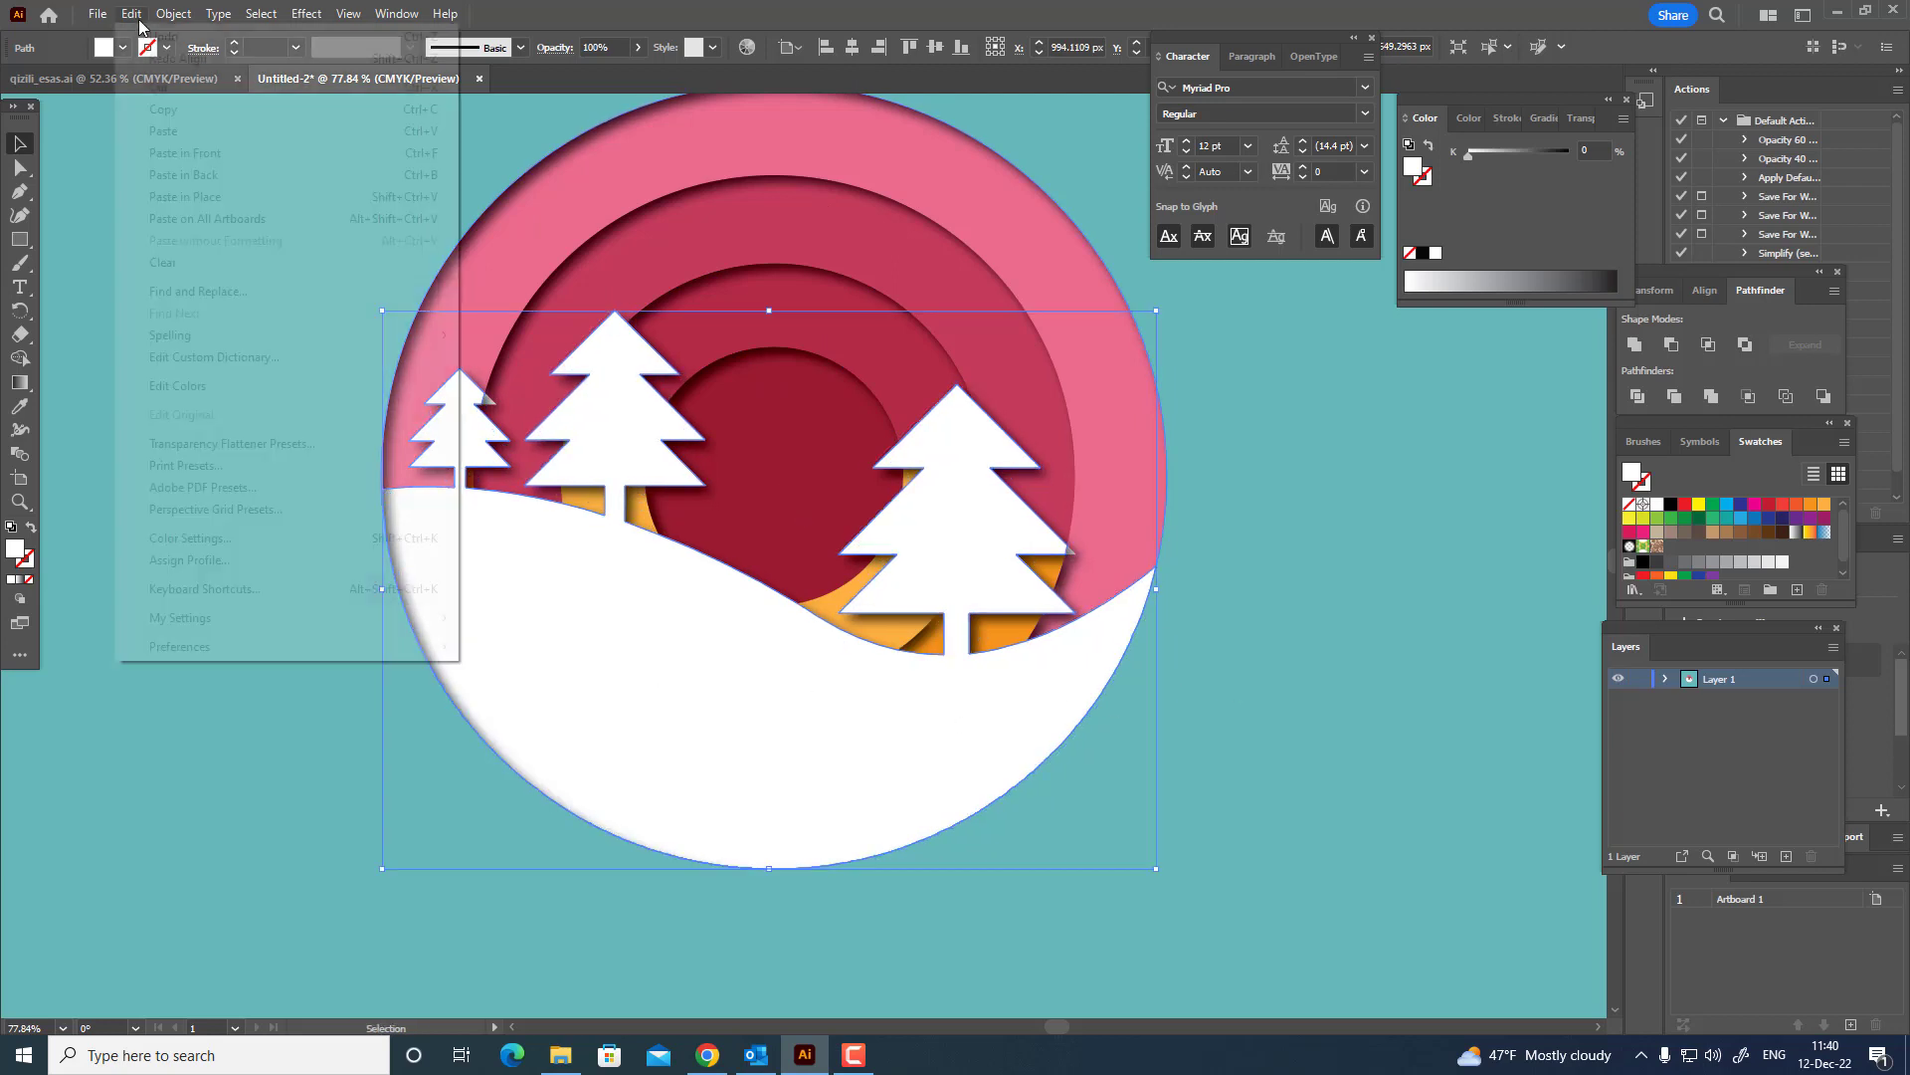
pyautogui.click(185, 88)
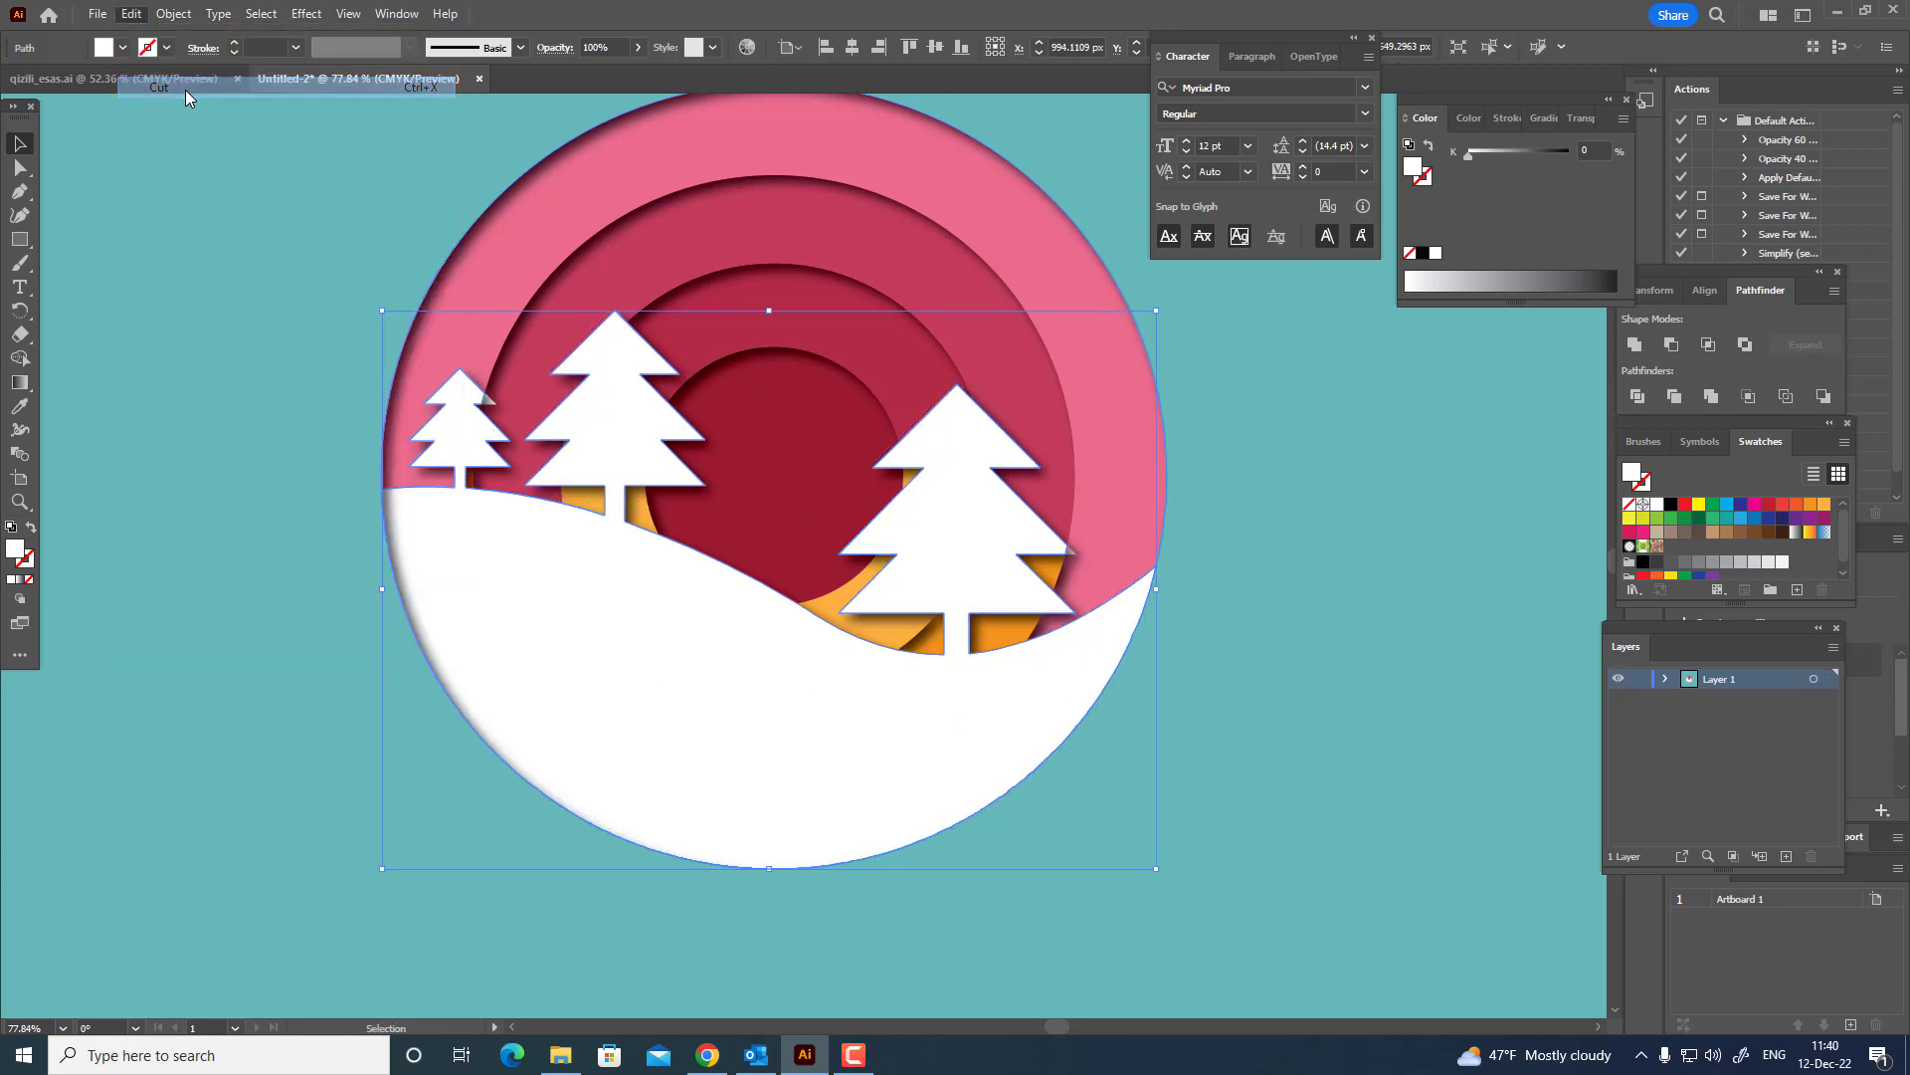
pyautogui.press('z')
pyautogui.moveTo(1108, 617); pyautogui.dragTo(1453, 673)
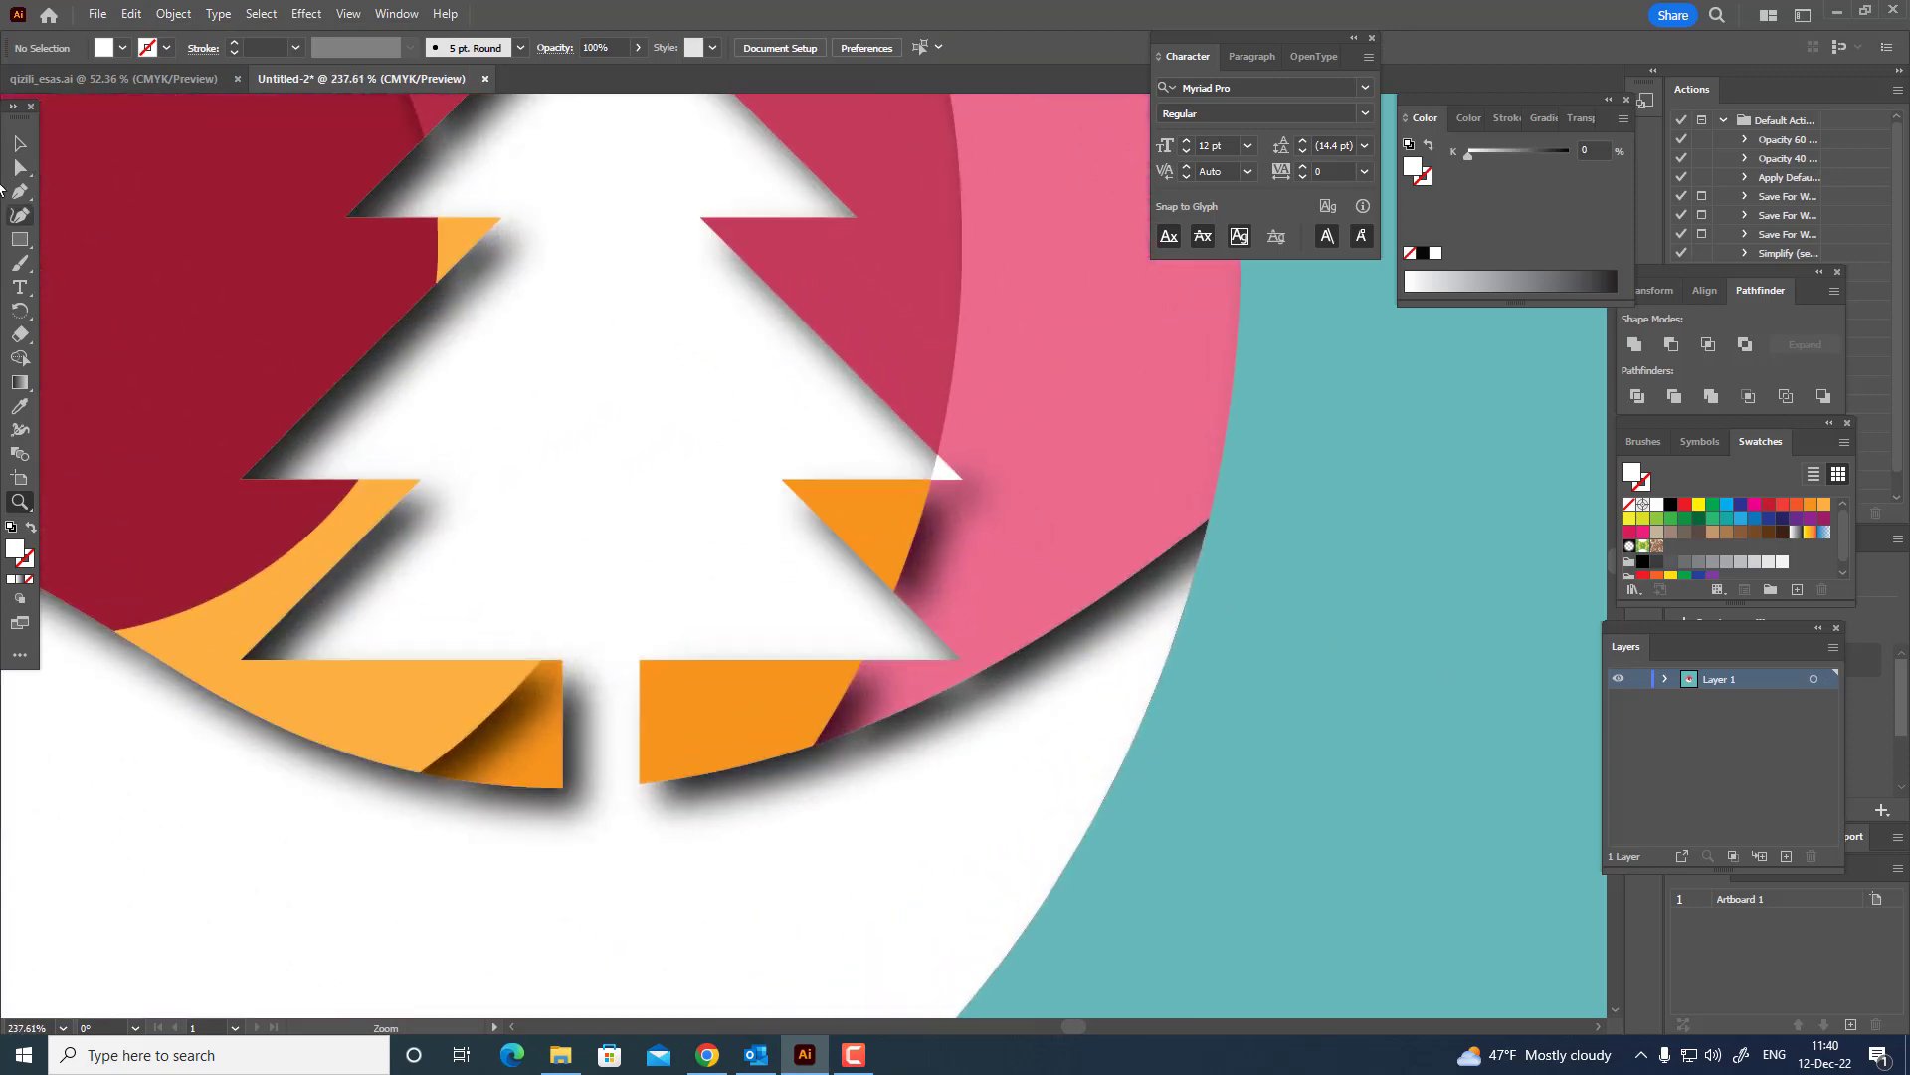
# Select the small white triangles at the branch tips of the large right and small left fir trees.
pyautogui.click(20, 167)
pyautogui.click(943, 465)
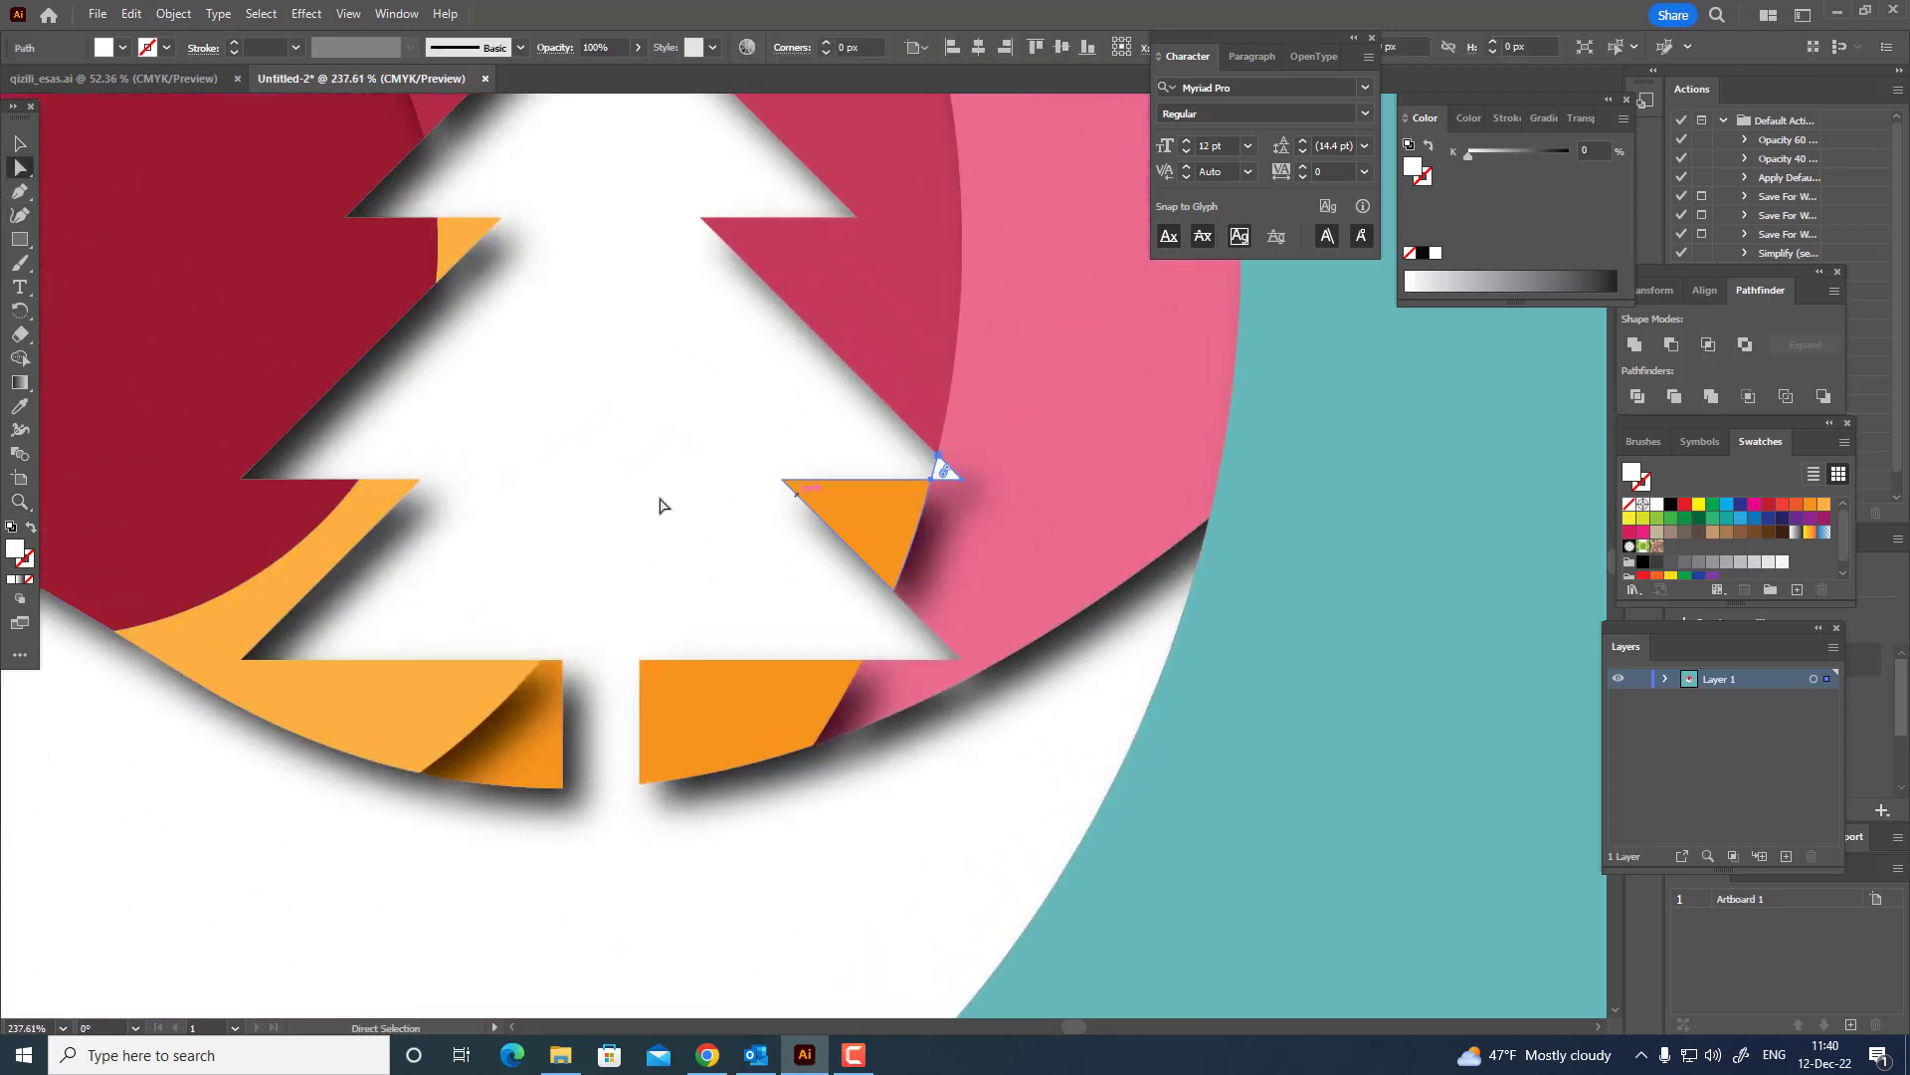
pyautogui.moveTo(661, 504); pyautogui.dragTo(1559, 638)
pyautogui.moveTo(684, 414); pyautogui.dragTo(1071, 600)
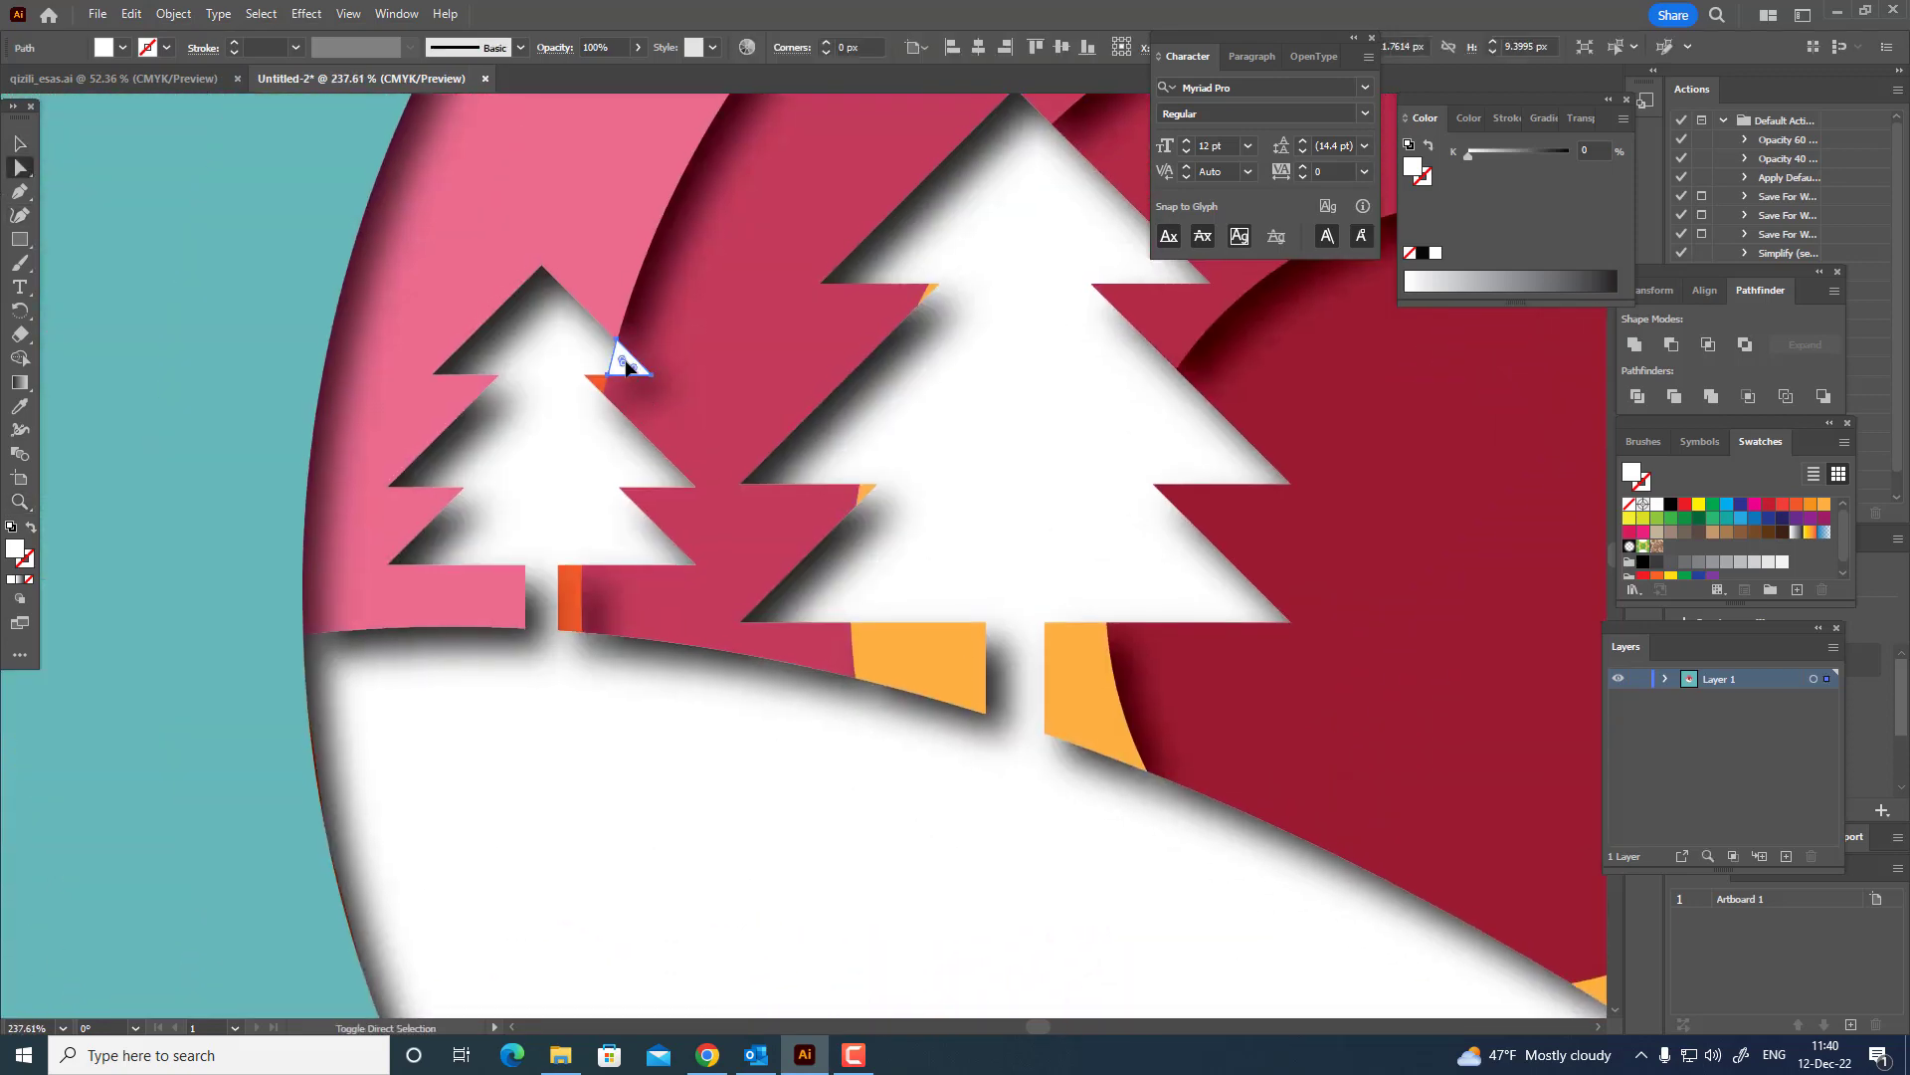
pyautogui.keyDown('shift'); pyautogui.click(627, 366); pyautogui.keyUp('shift')
pyautogui.press('z')
pyautogui.moveTo(827, 434); pyautogui.dragTo(474, 447)
pyautogui.moveTo(770, 432); pyautogui.dragTo(494, 408)
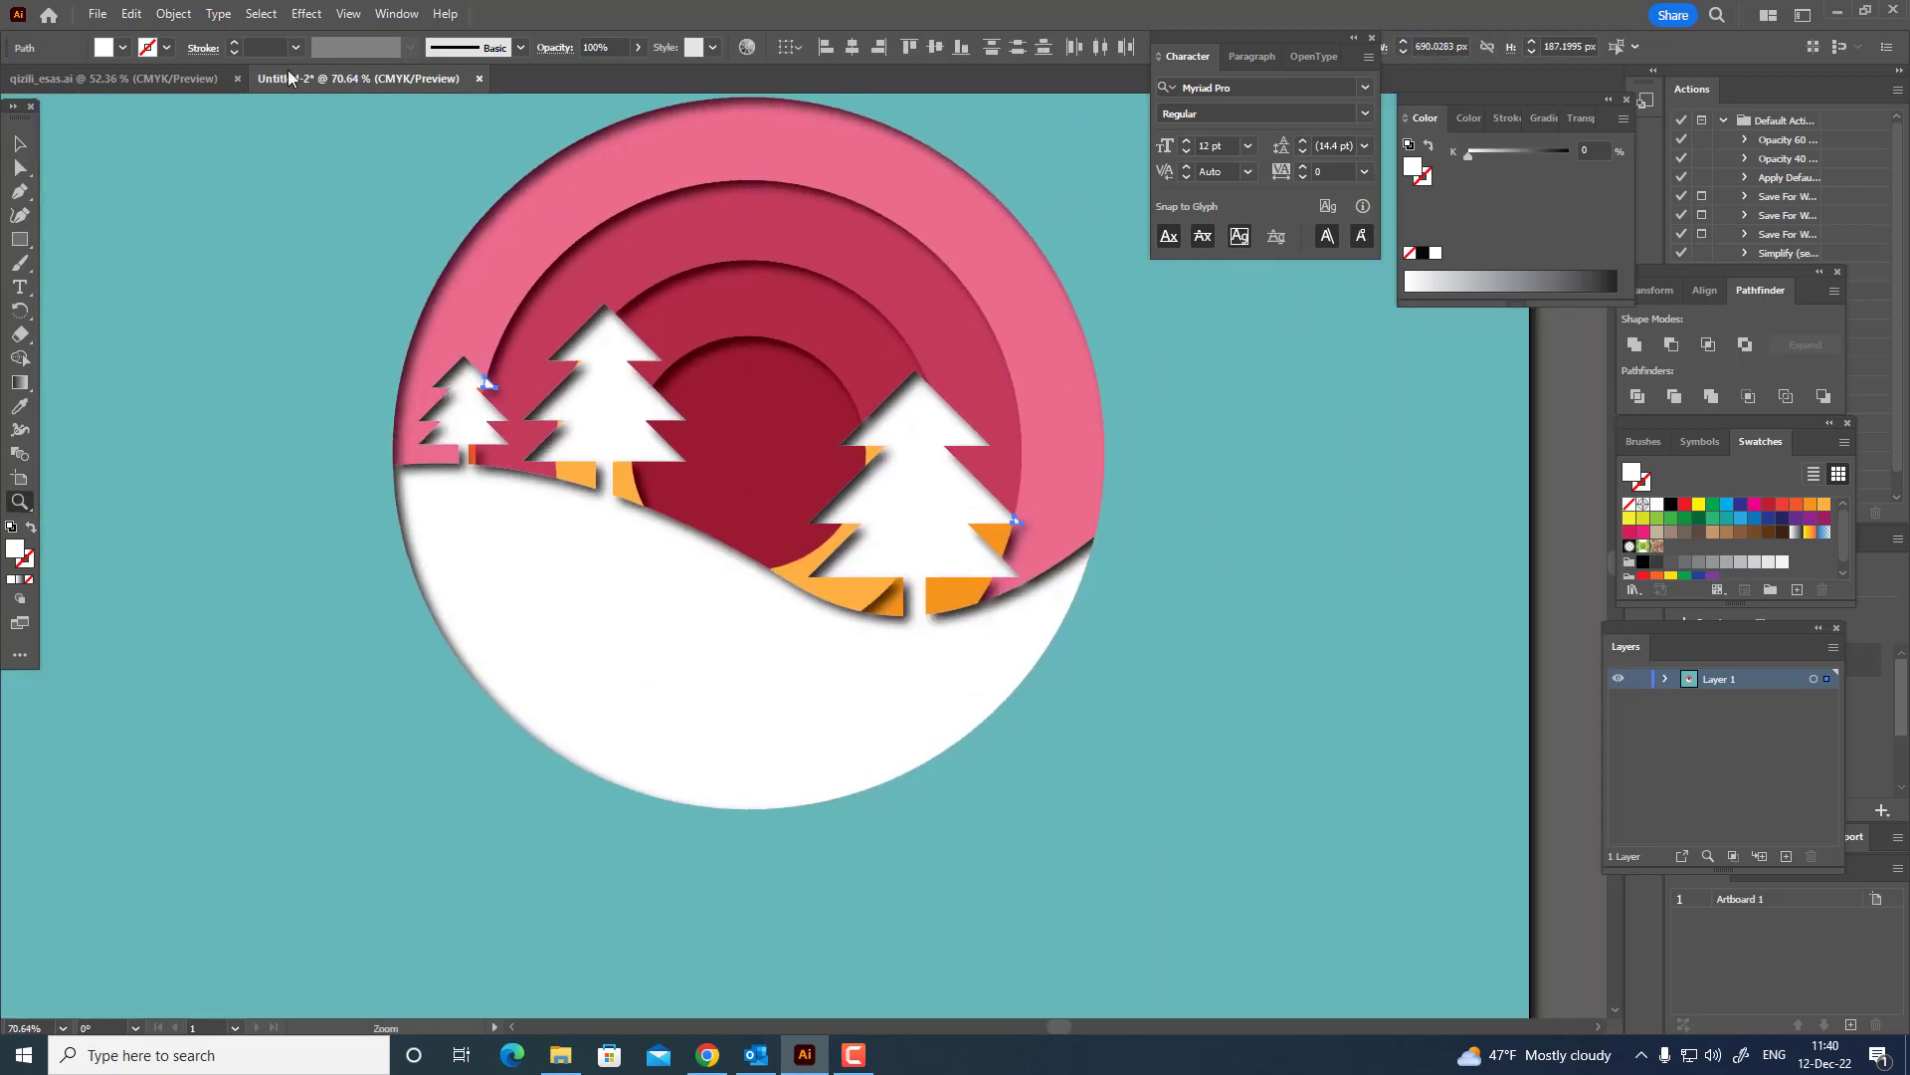
pyautogui.click(130, 13)
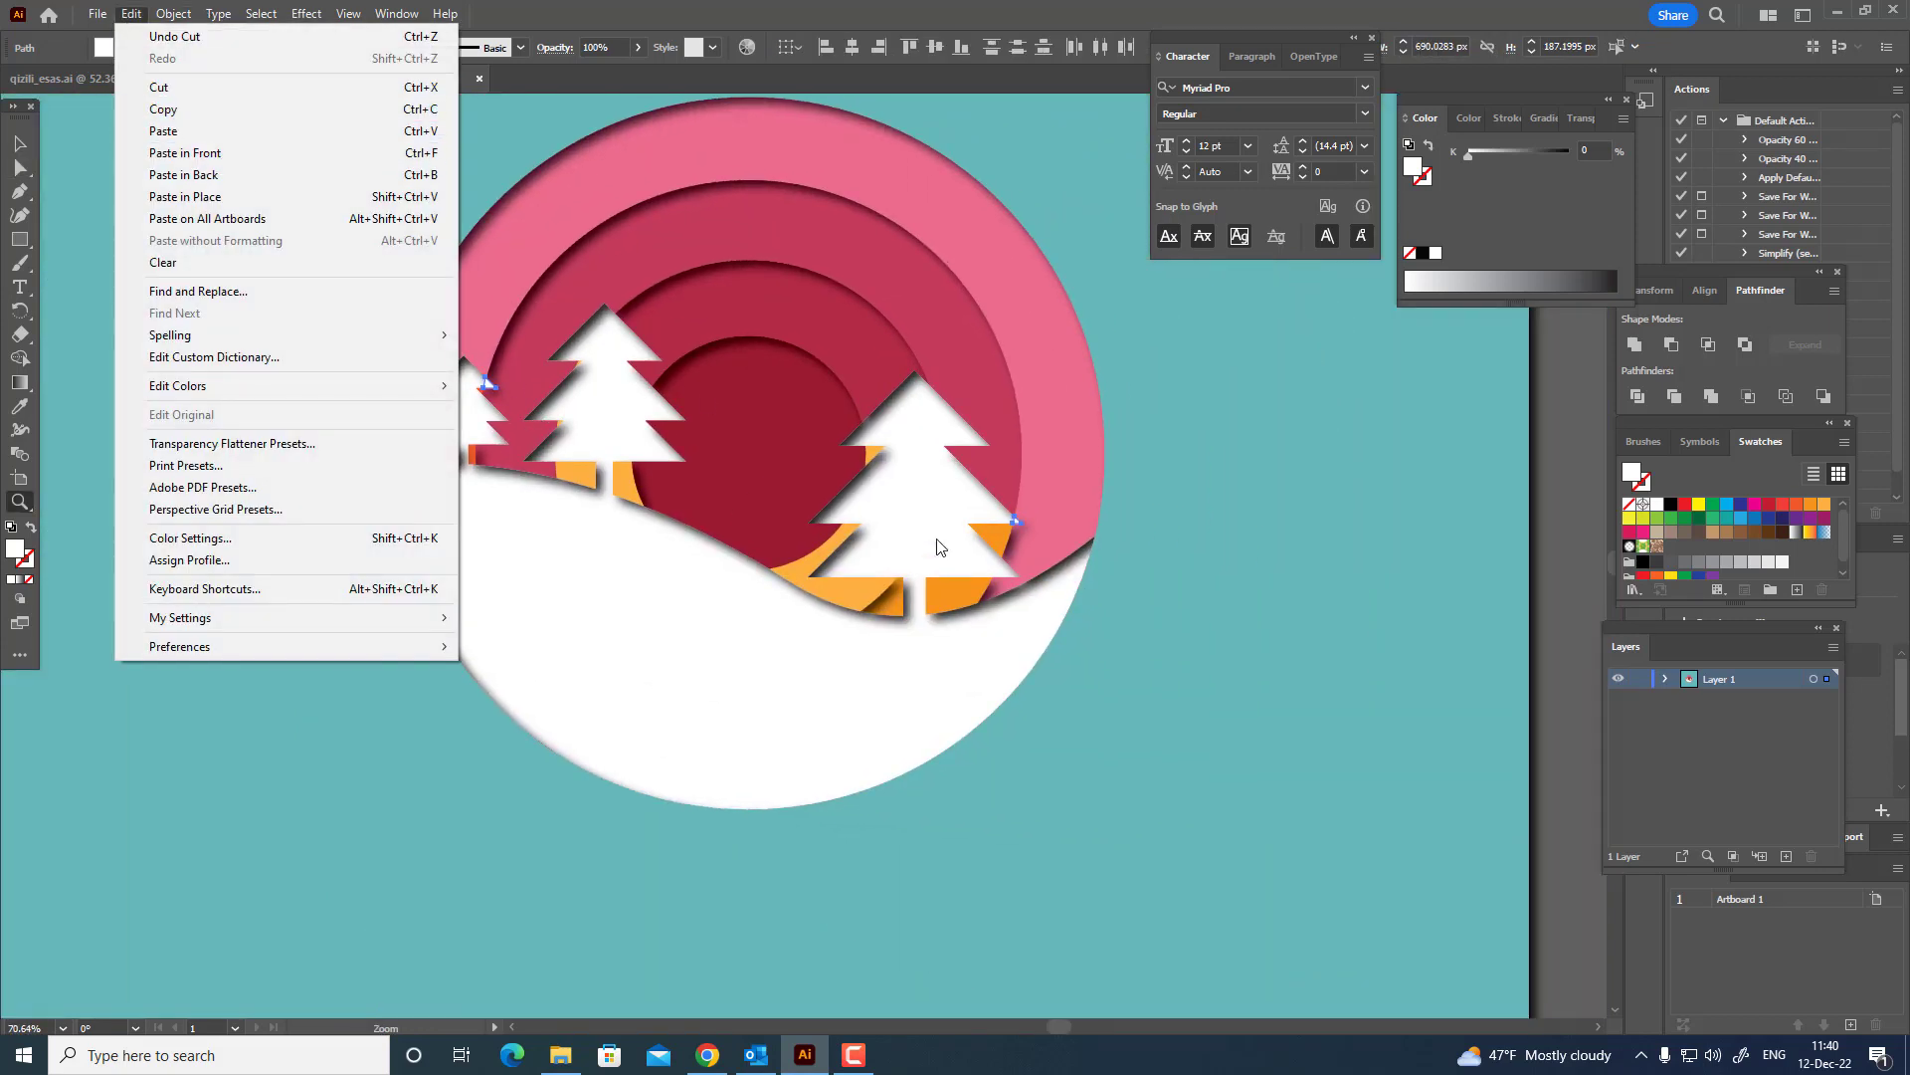
pyautogui.click(241, 153)
# Recolor the two orange pieces beside the middle fir tree's trunk with the crimson of the ring around the sun.
pyautogui.press('a')
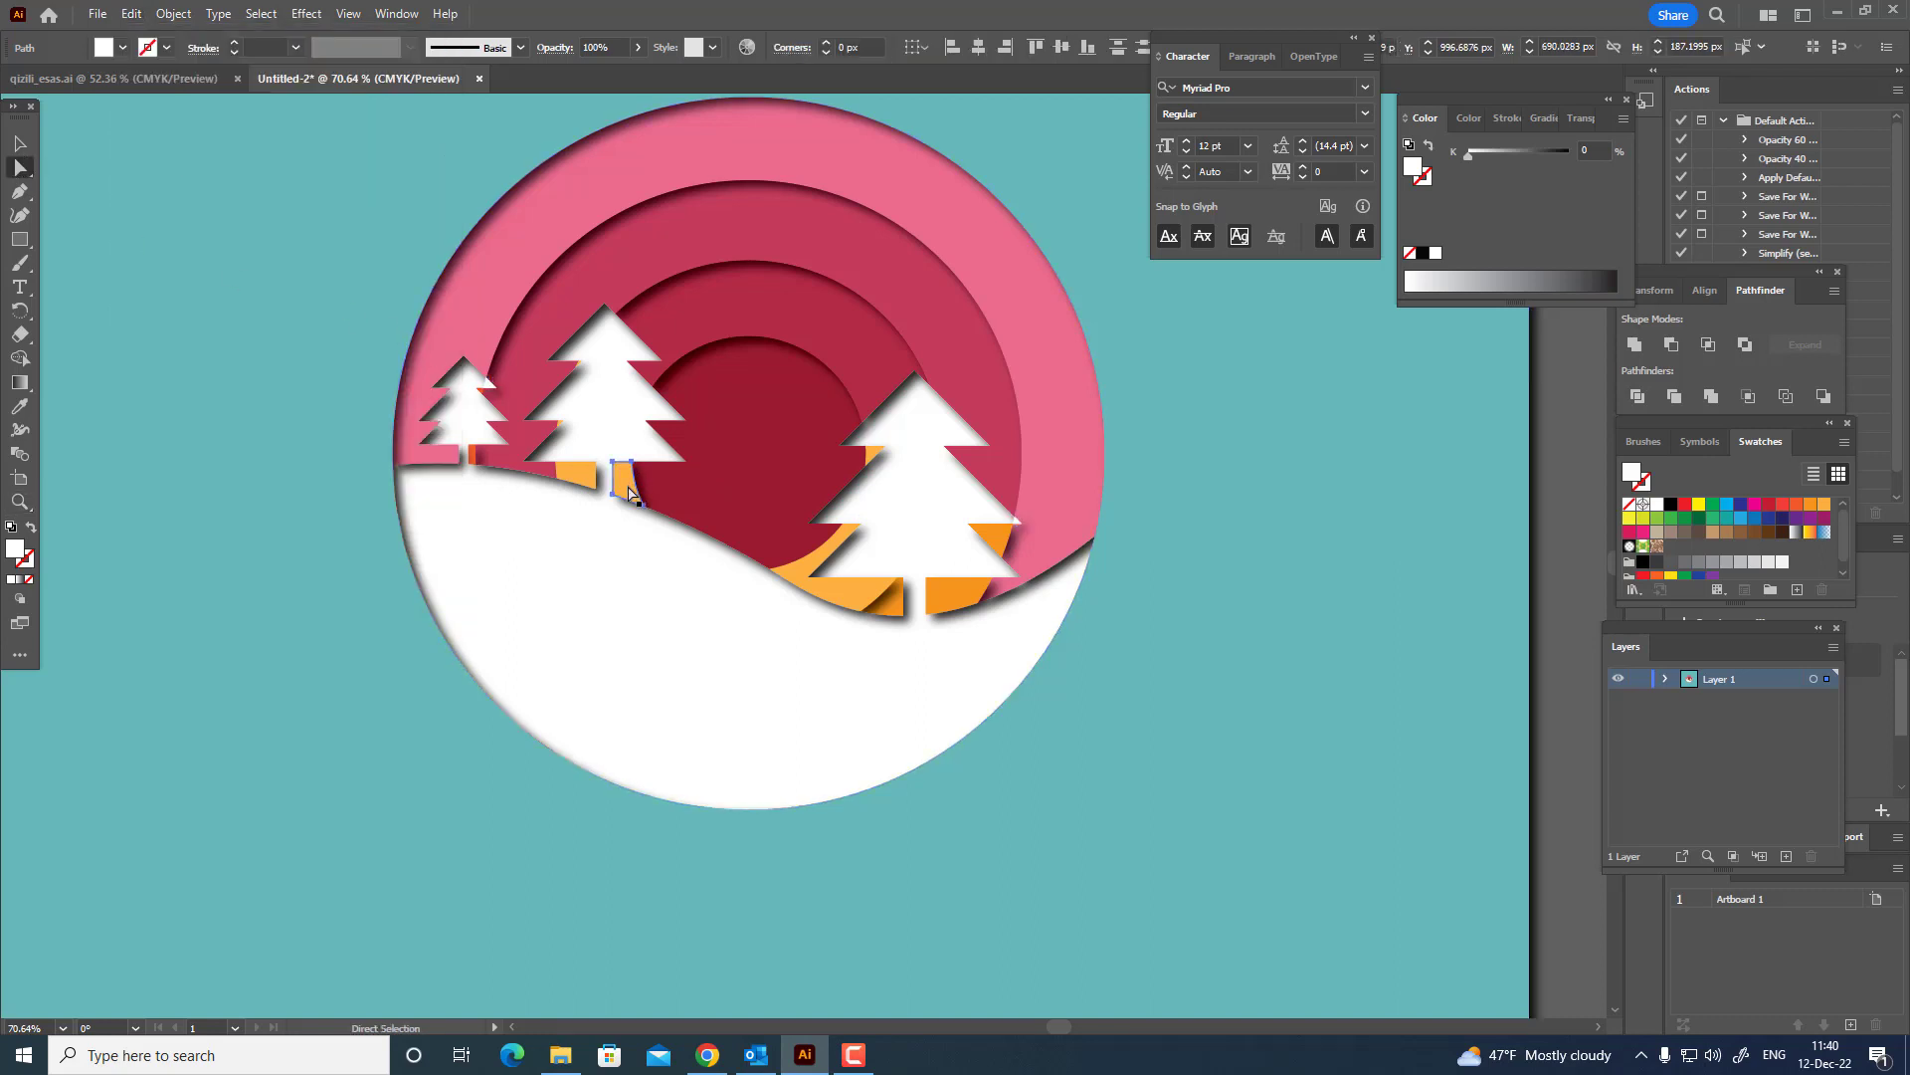
pyautogui.click(628, 491)
pyautogui.keyDown('shift'); pyautogui.click(574, 482); pyautogui.keyUp('shift')
pyautogui.press('z')
pyautogui.moveTo(693, 491); pyautogui.dragTo(854, 458)
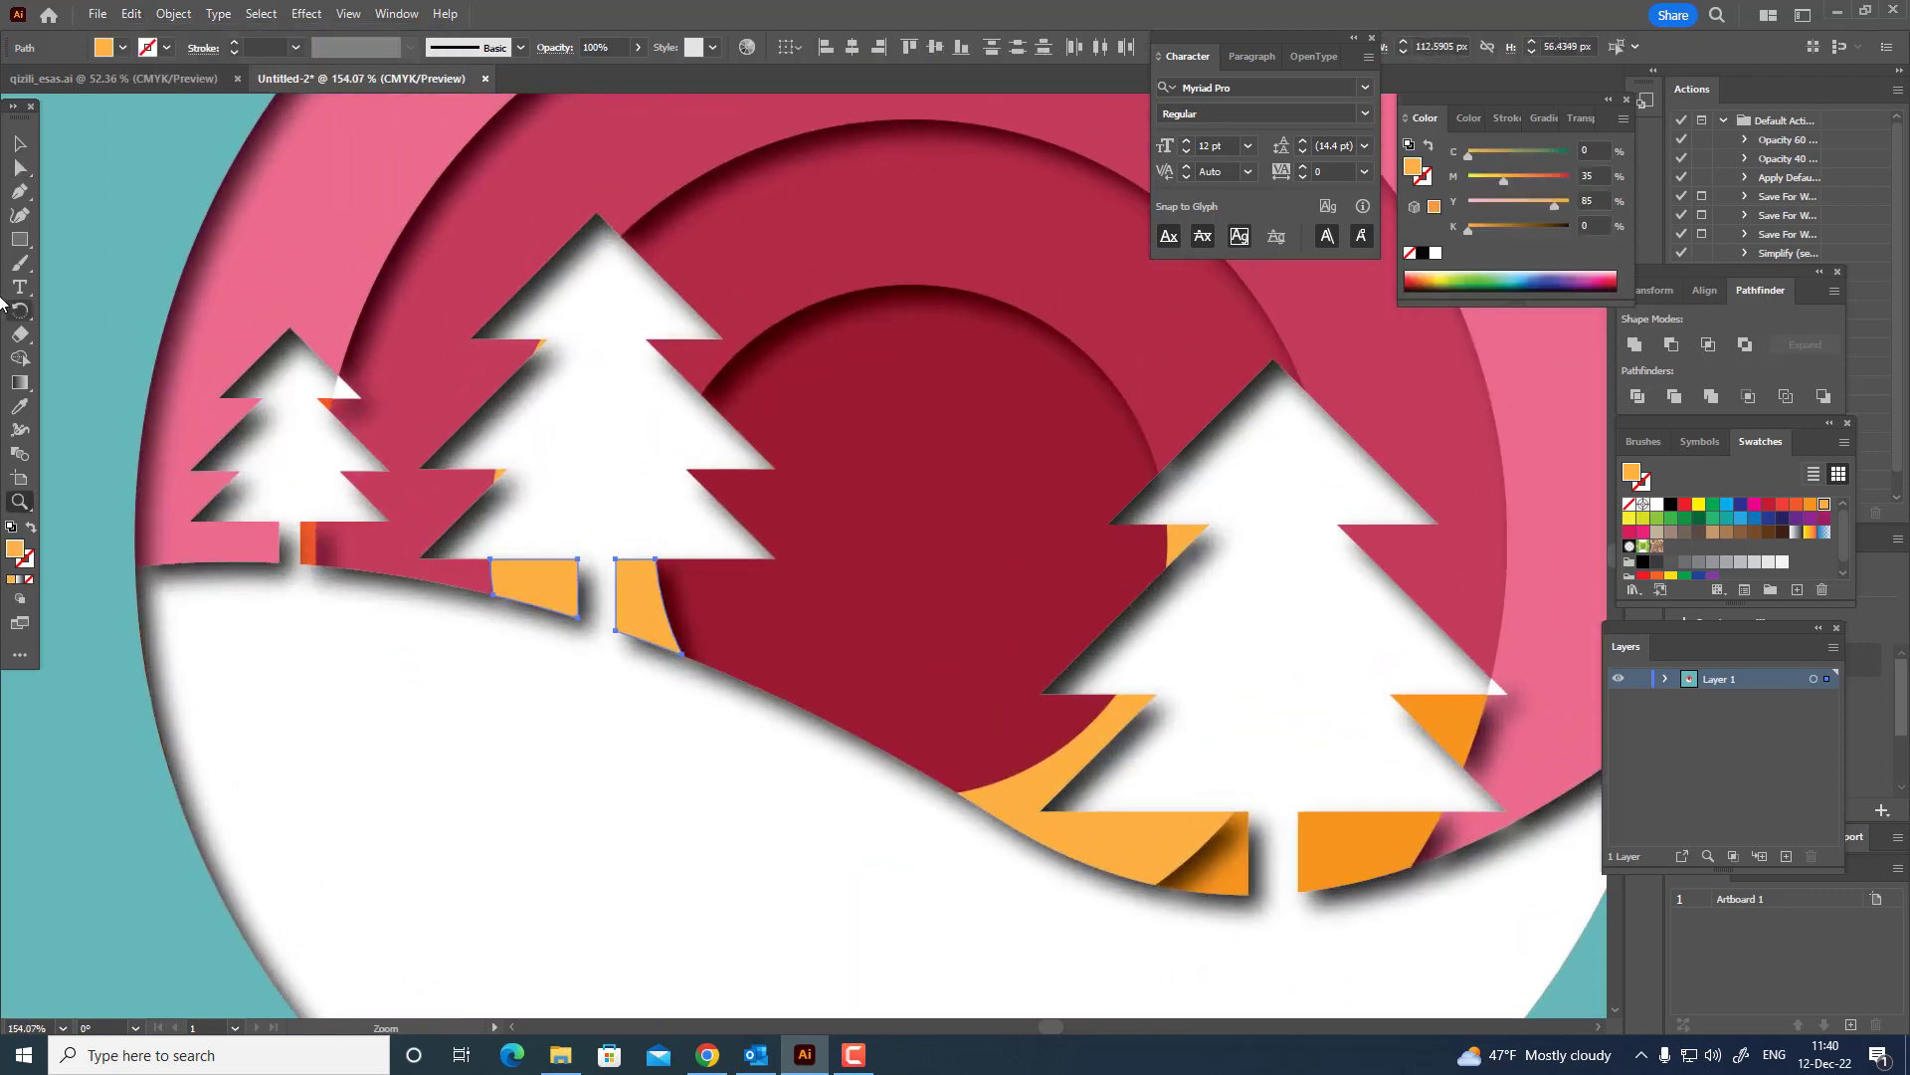
pyautogui.click(20, 407)
pyautogui.click(789, 289)
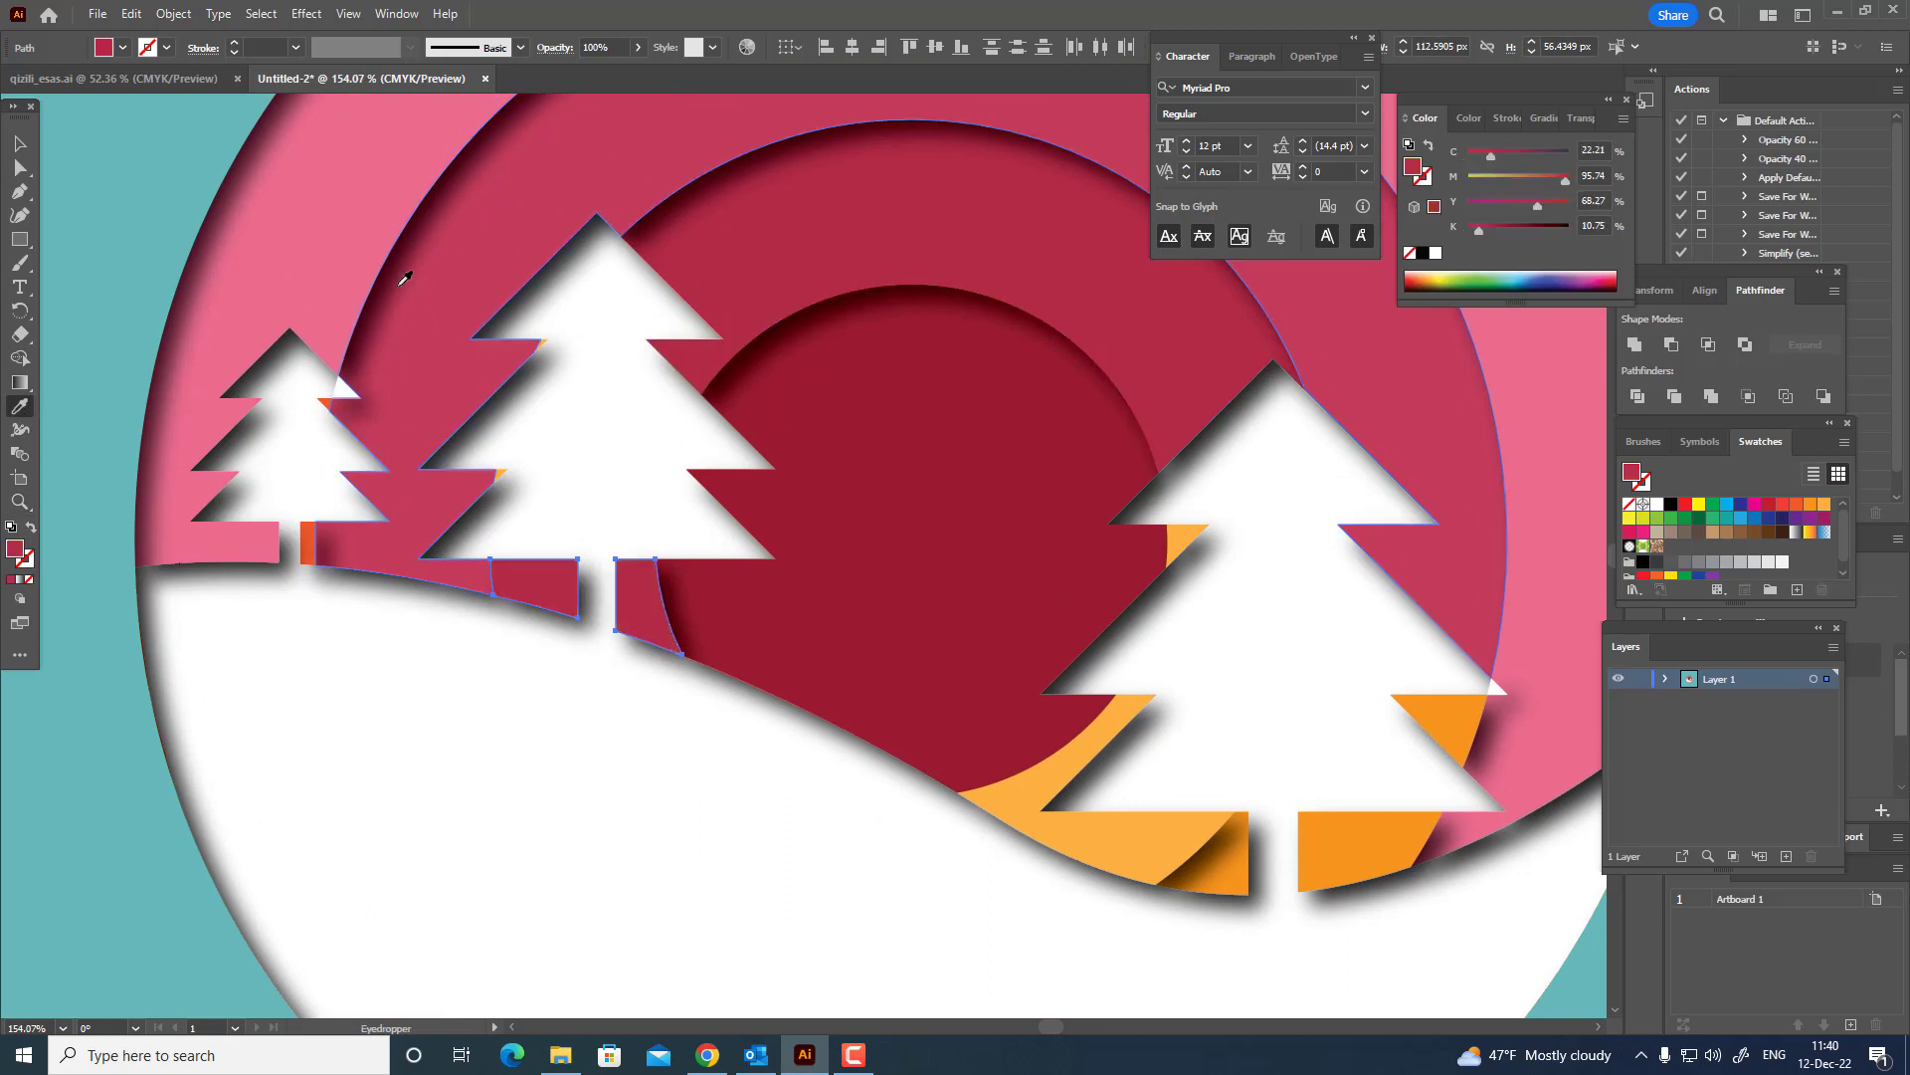
# Send the two recolored pieces beside the middle fir tree's trunk to the back of the stacking order.
pyautogui.click(173, 13)
pyautogui.moveTo(238, 60)
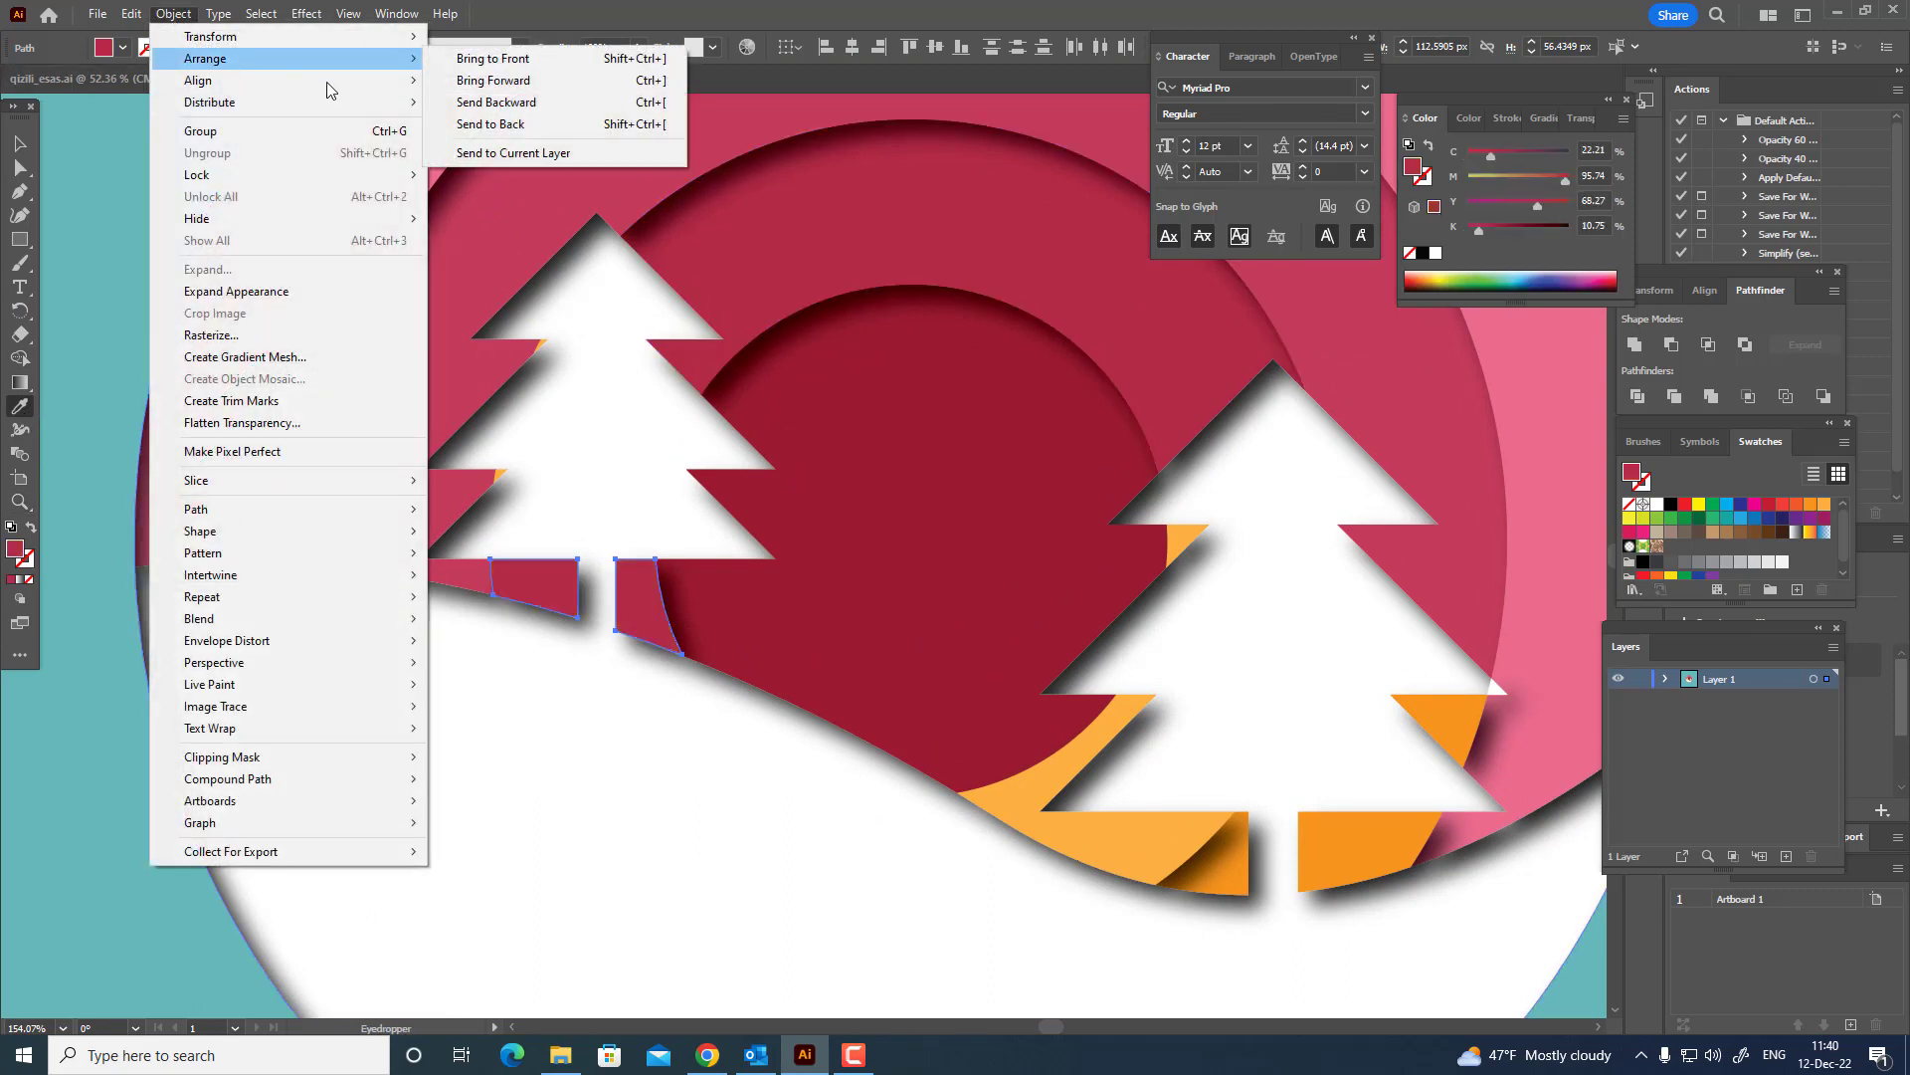
pyautogui.click(535, 125)
# Recolor the two orange slivers under the middle fir tree's left branches with the rose of the second-outermost ring.
pyautogui.click(20, 167)
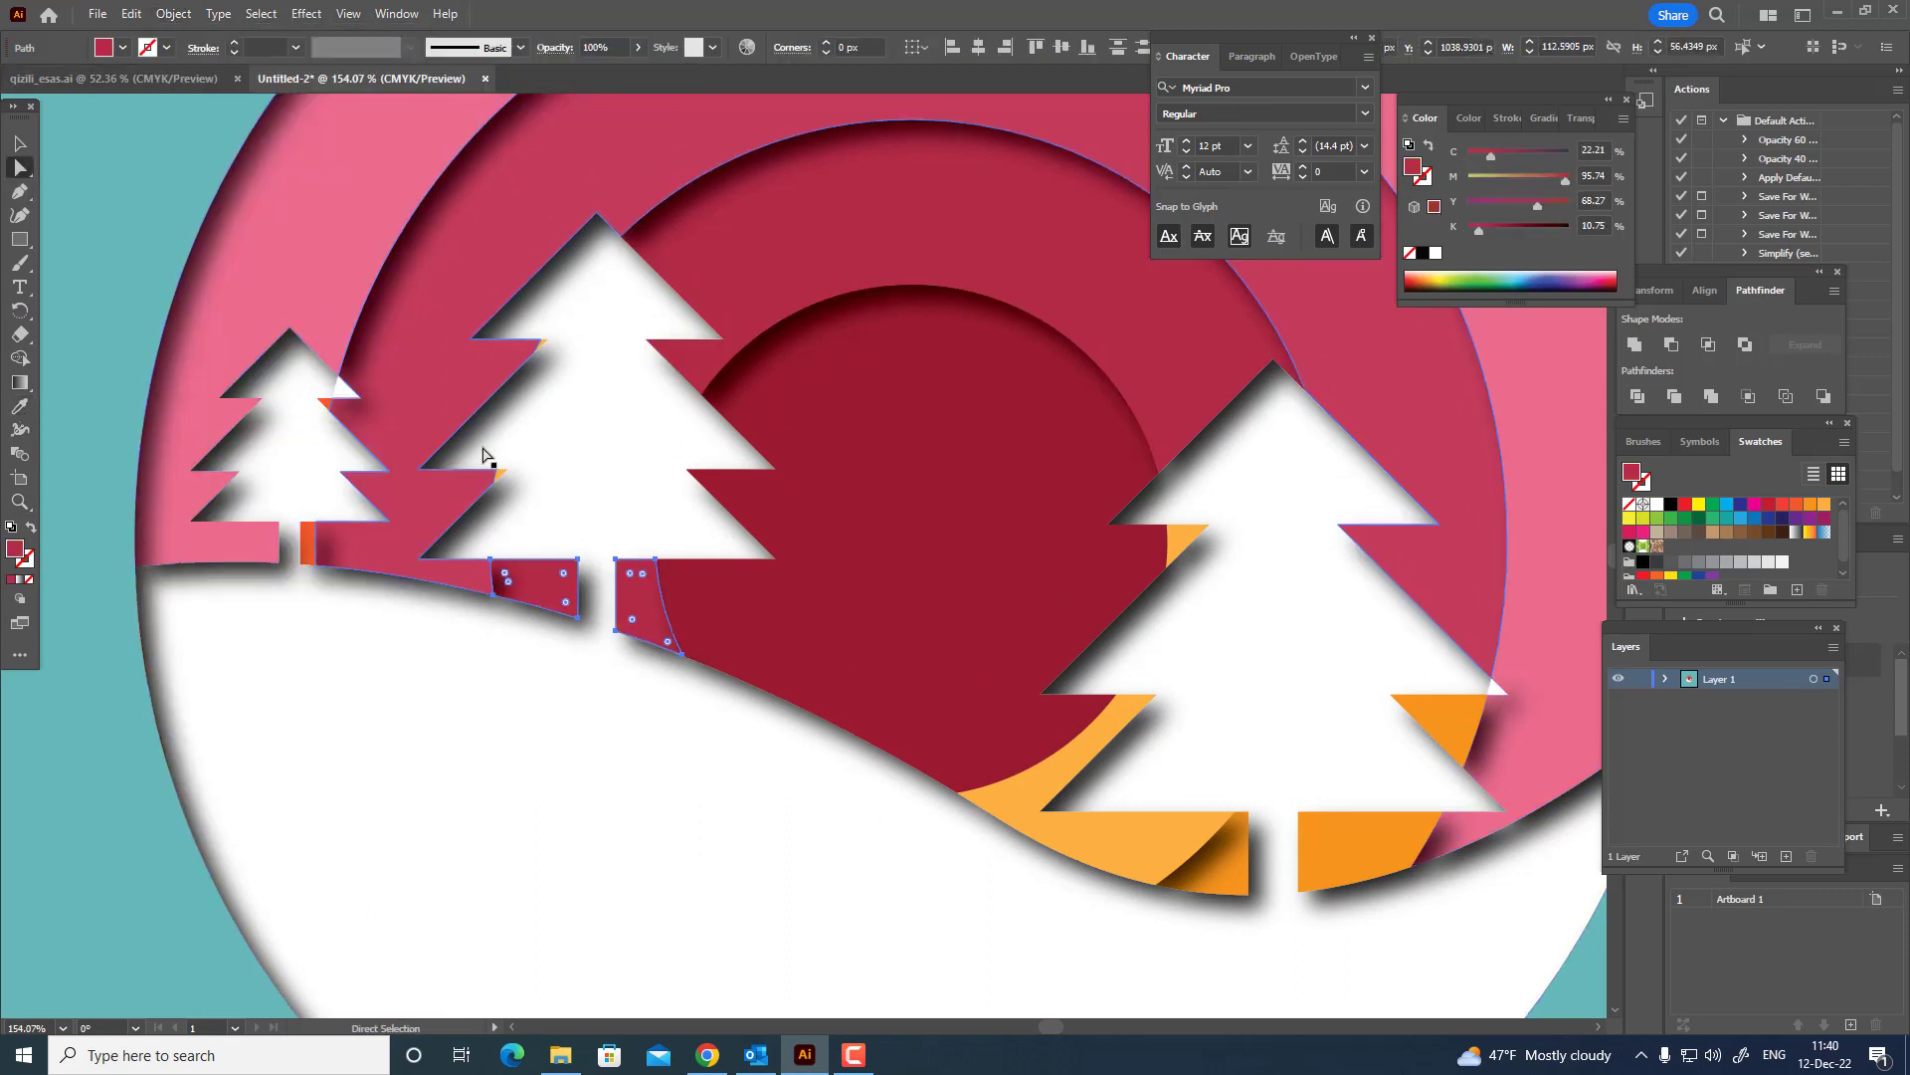
pyautogui.click(501, 472)
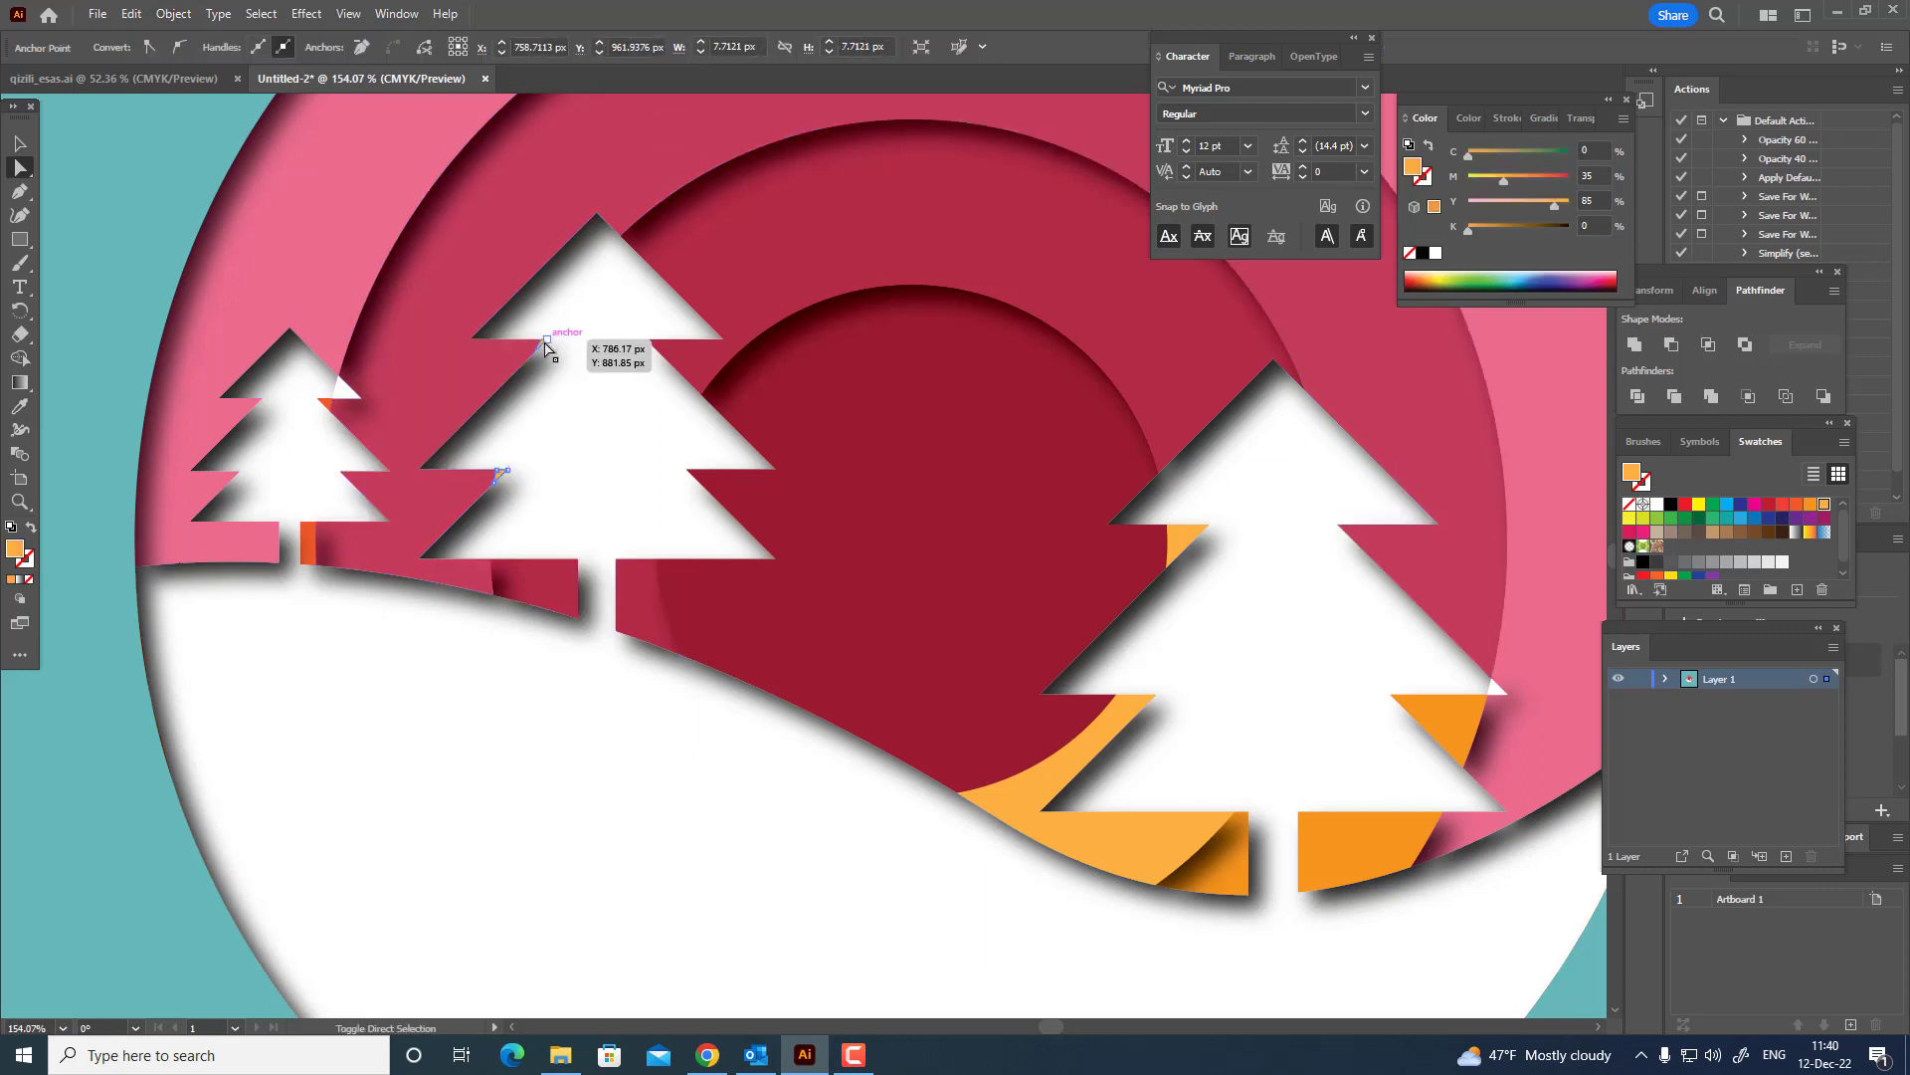
pyautogui.press('z')
pyautogui.moveTo(547, 341); pyautogui.dragTo(819, 440)
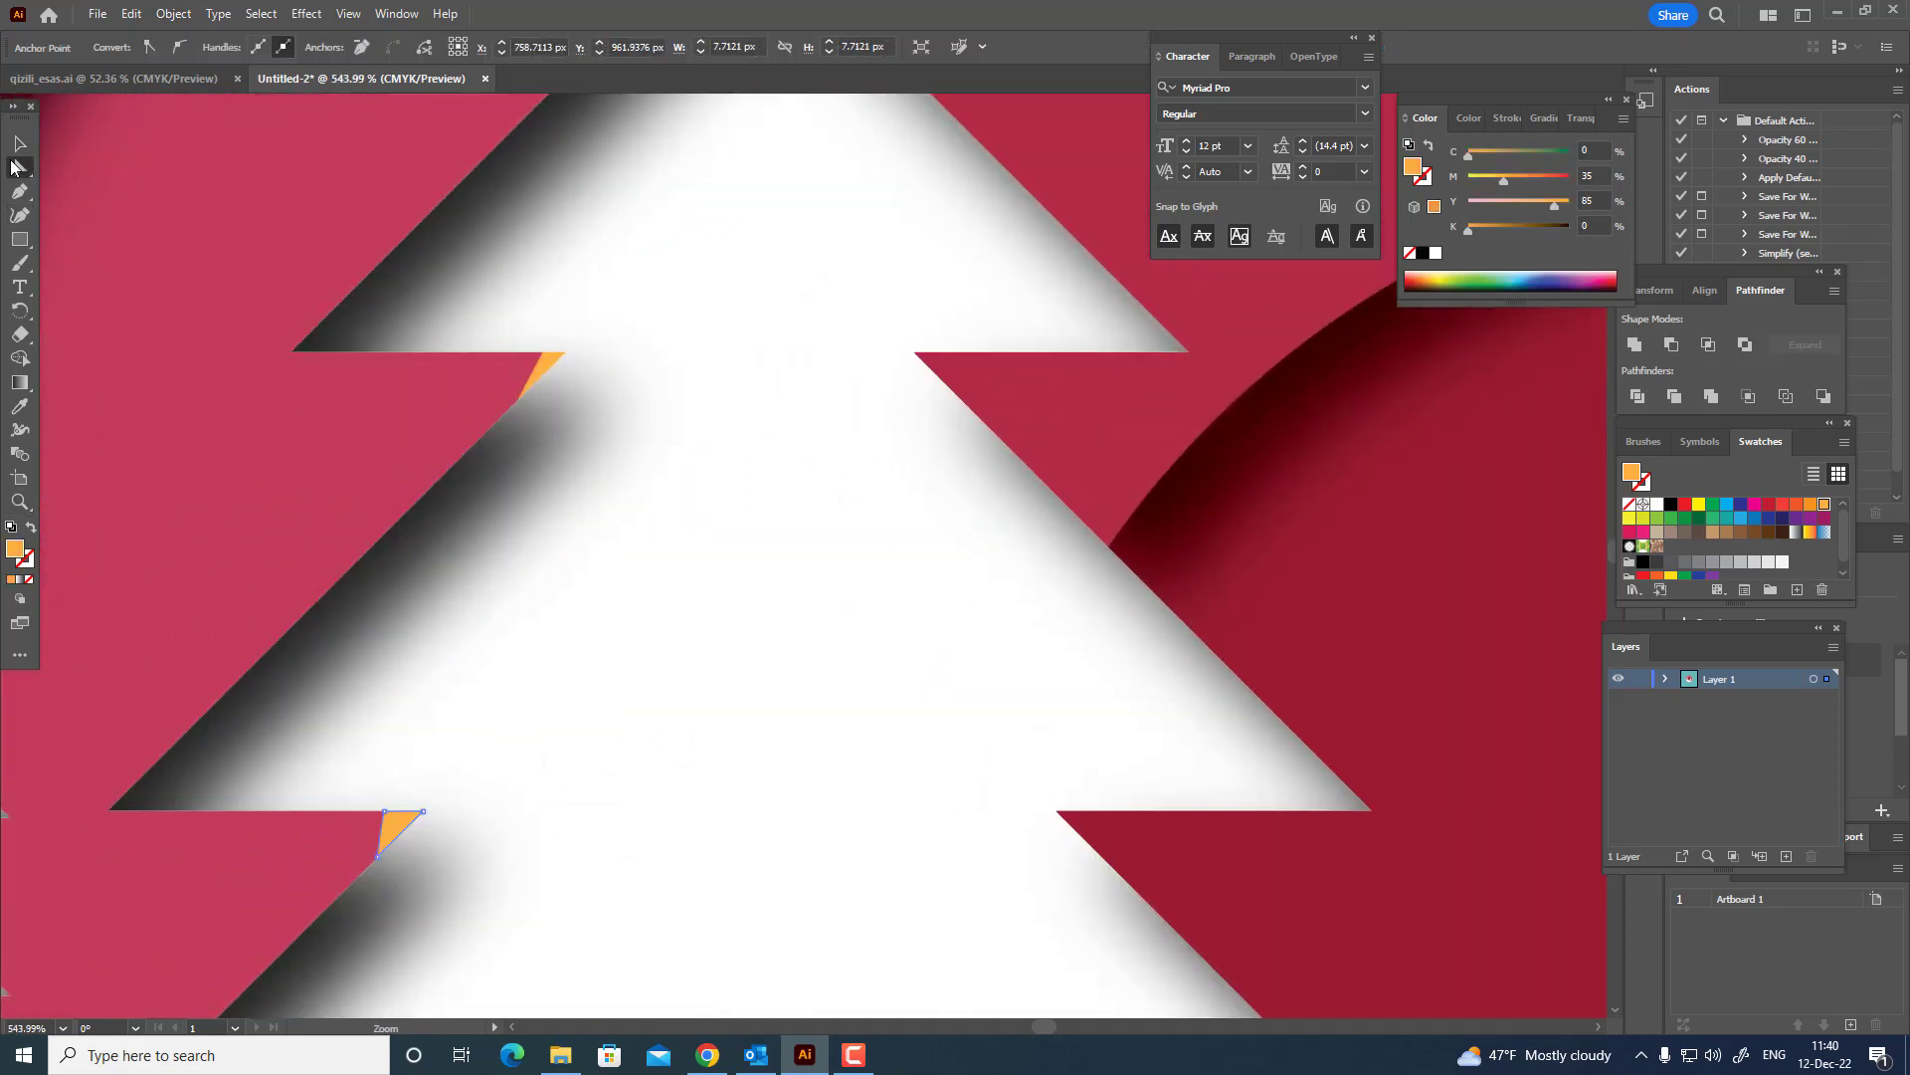
pyautogui.keyDown('shift'); pyautogui.click(548, 362); pyautogui.keyUp('shift')
pyautogui.press('z')
pyautogui.moveTo(549, 365); pyautogui.dragTo(264, 451)
pyautogui.click(20, 406)
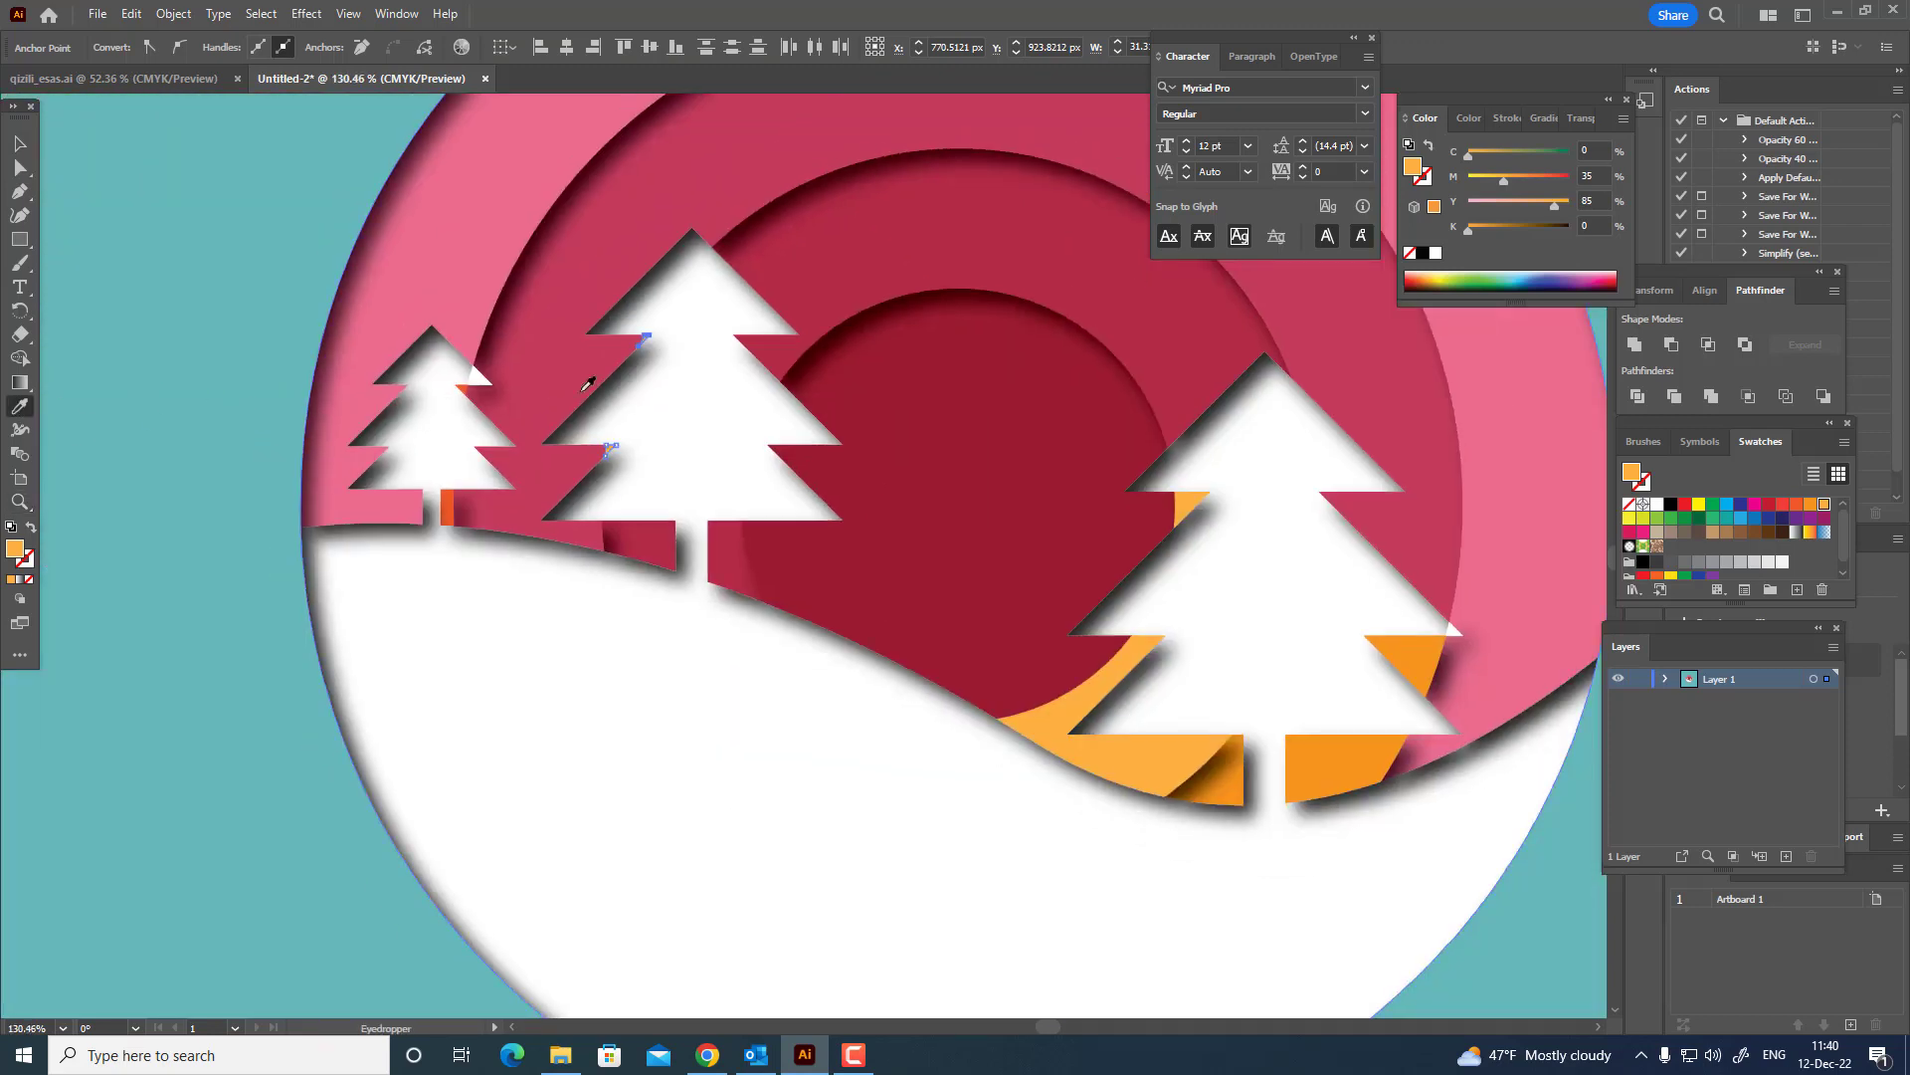
pyautogui.click(563, 282)
pyautogui.press('z')
pyautogui.moveTo(628, 349); pyautogui.dragTo(782, 438)
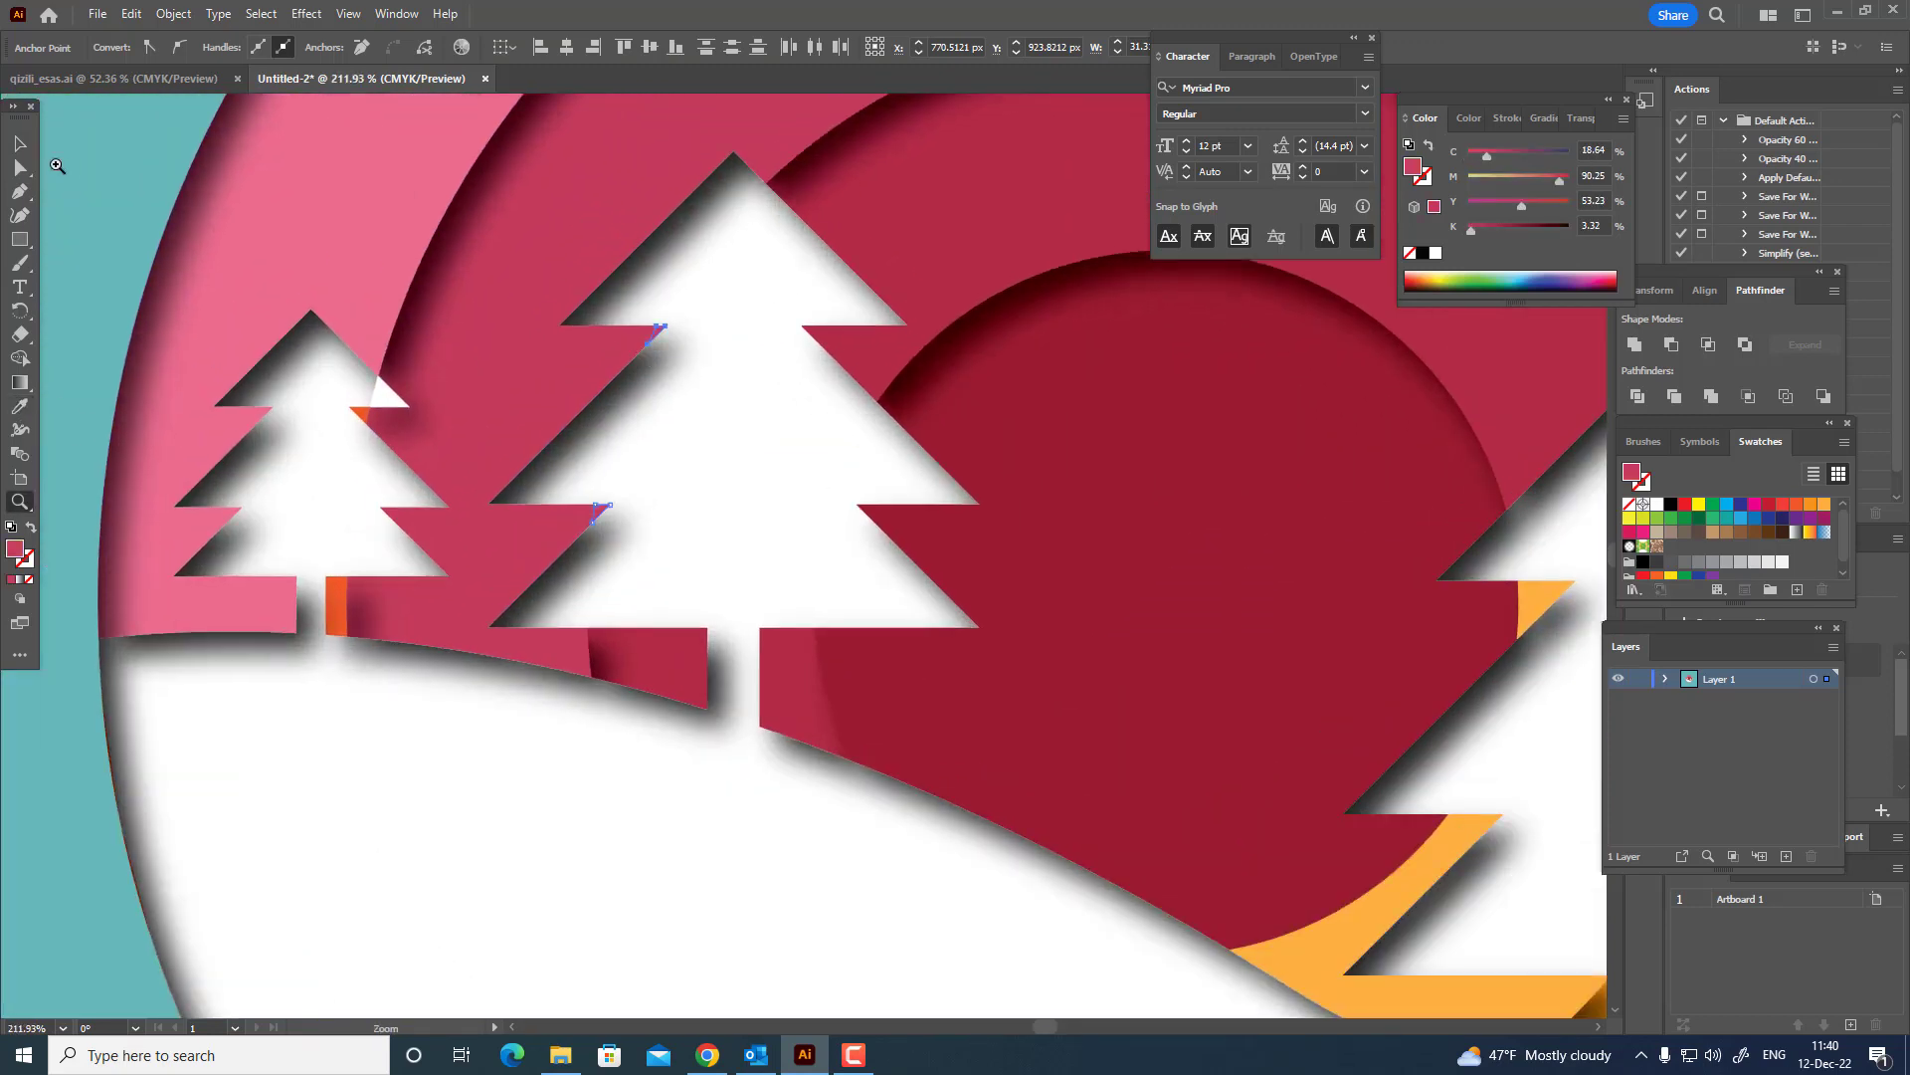
pyautogui.click(14, 141)
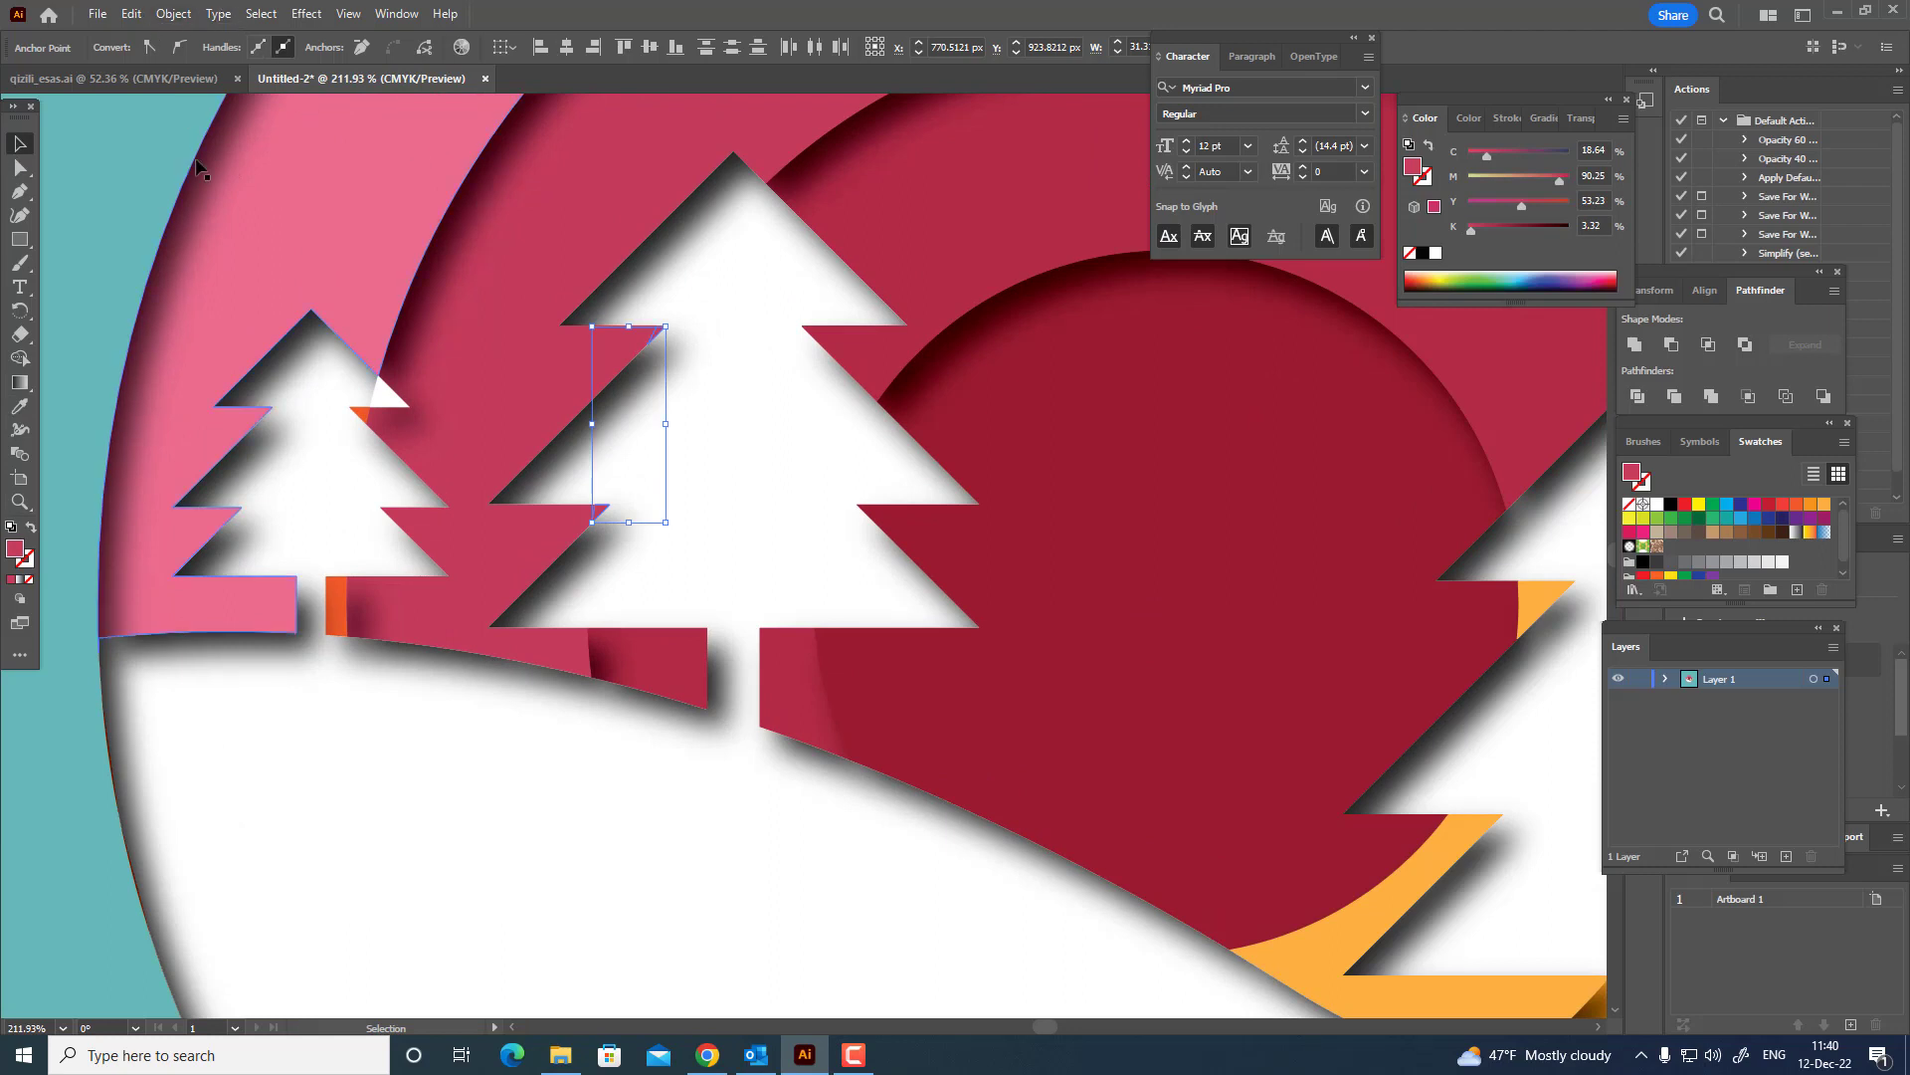
pyautogui.press('a')
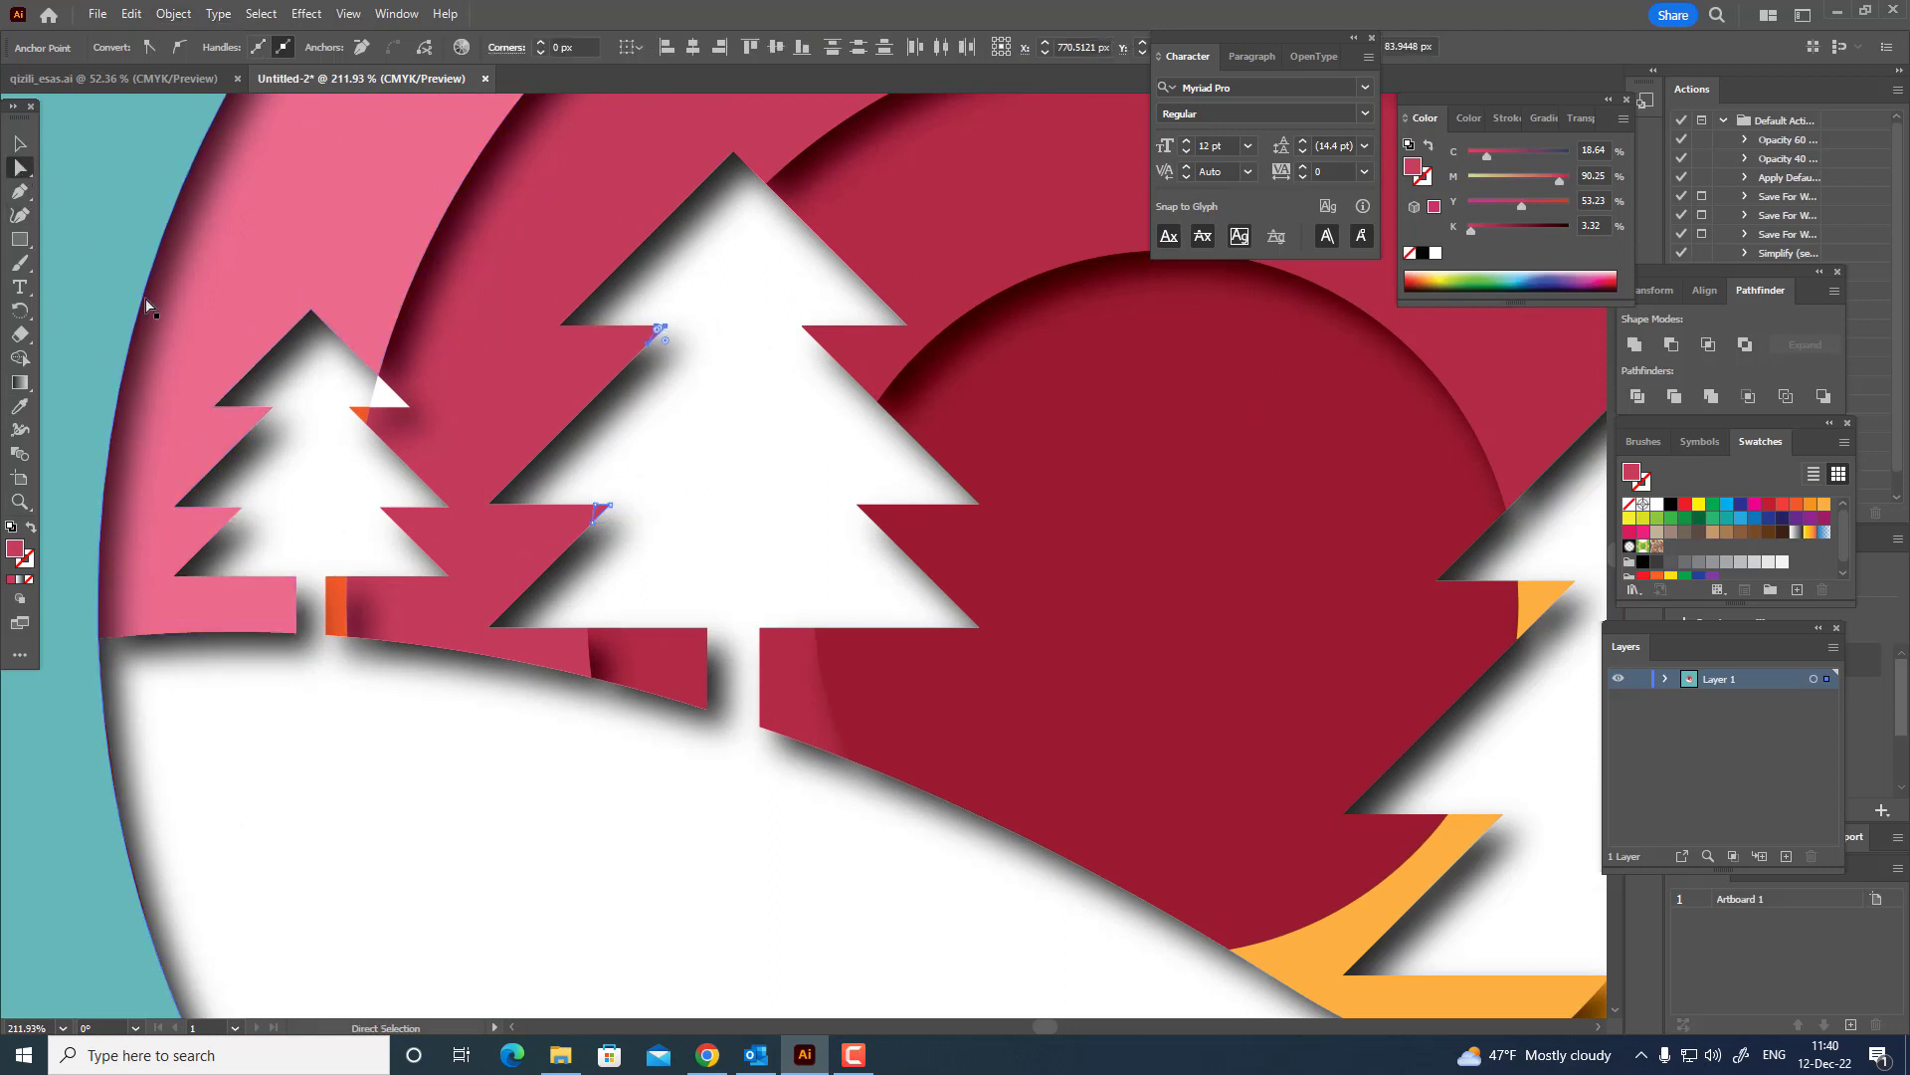
pyautogui.click(386, 400)
pyautogui.keyDown('shift'); pyautogui.click(288, 599); pyautogui.keyUp('shift')
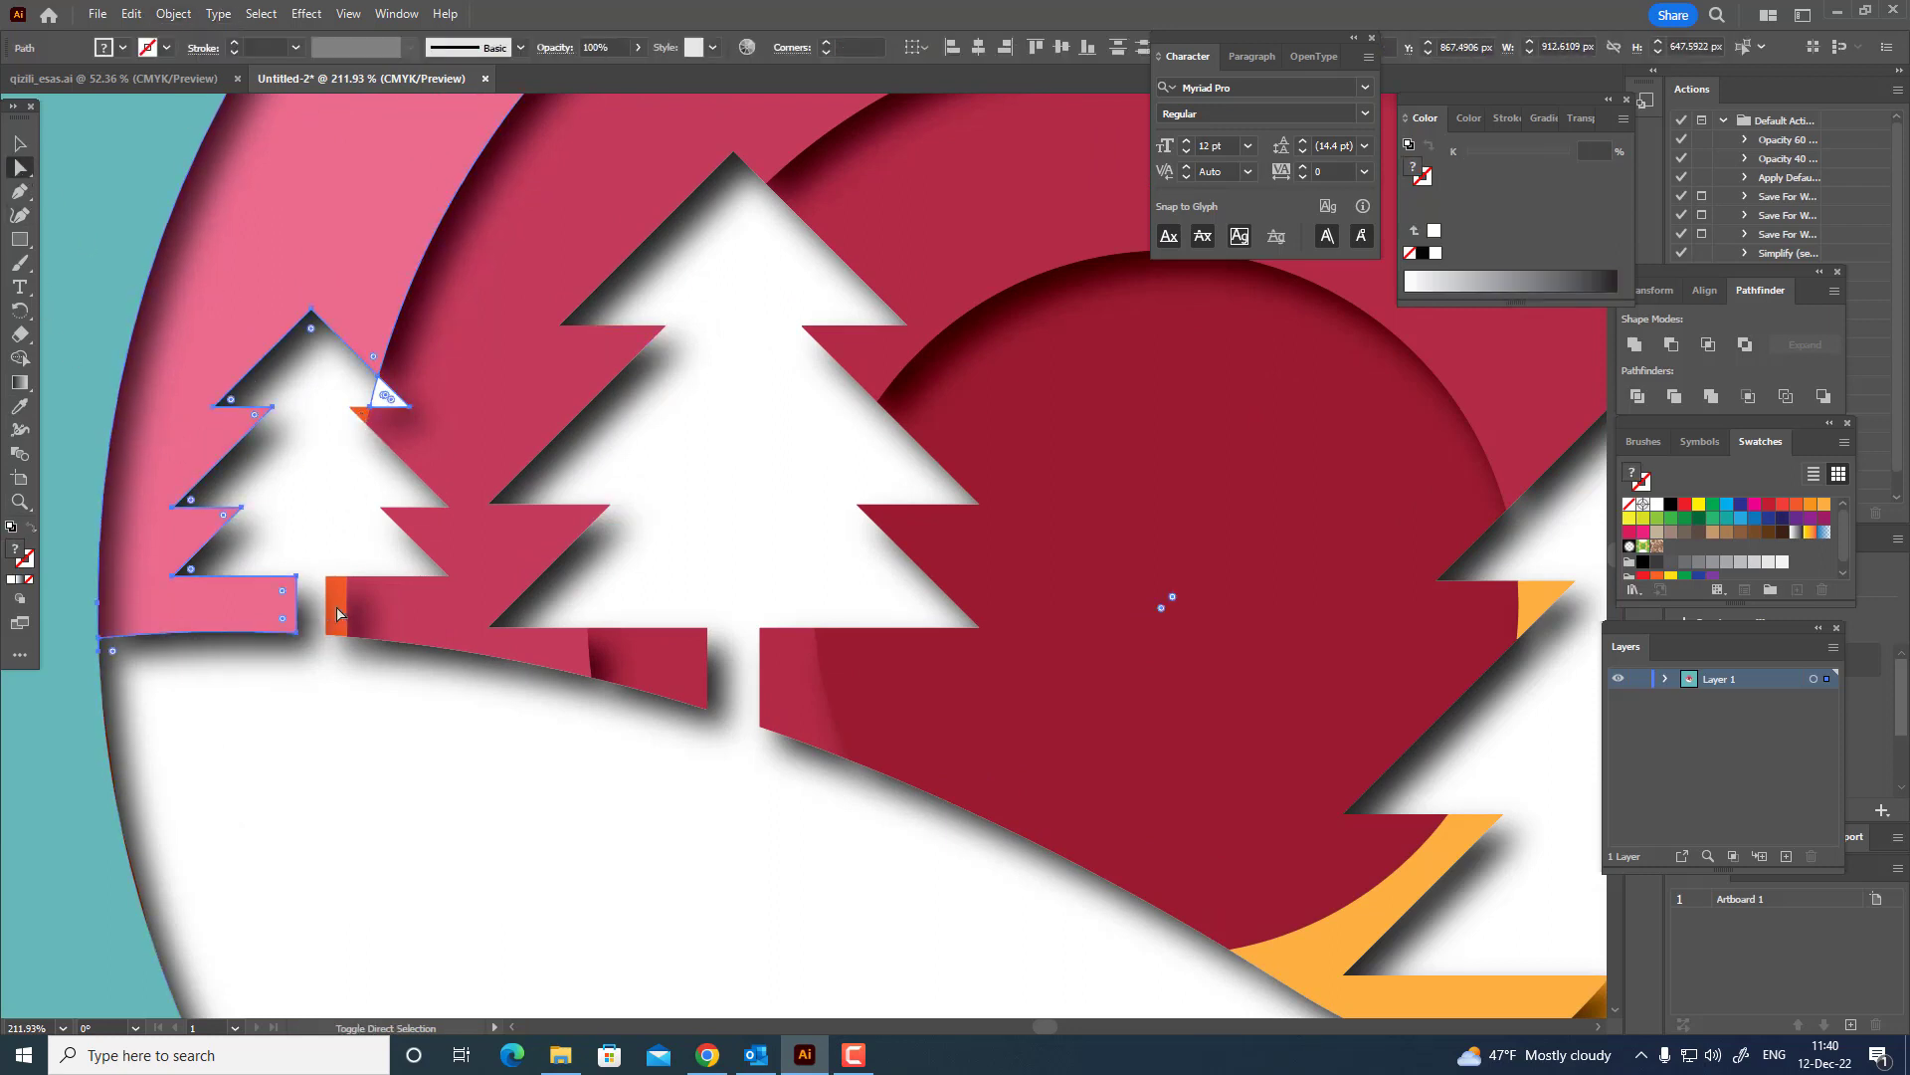
pyautogui.click(361, 408)
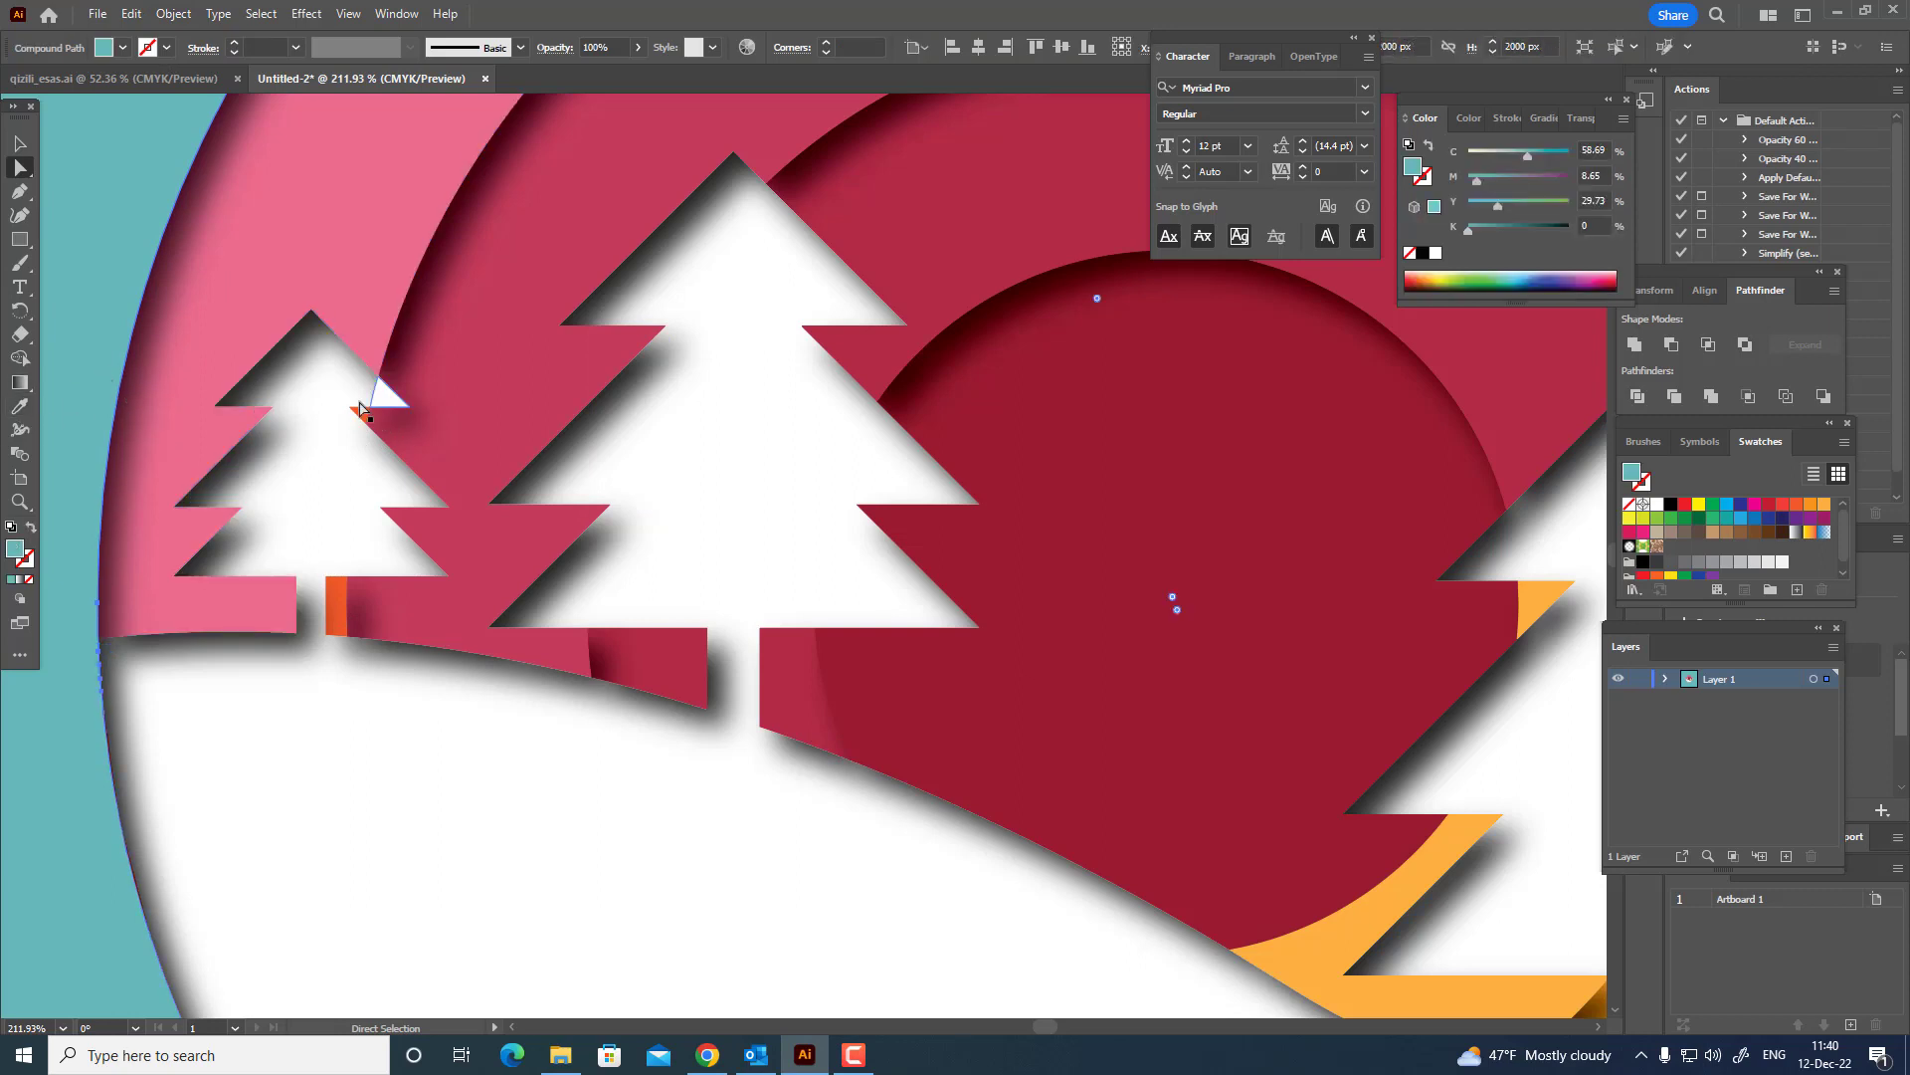
# Recolor the orange sliver under the small fir tree's right branch and the orange strip beside its trunk with the outermost ring's pink.
pyautogui.press('z')
pyautogui.moveTo(358, 426); pyautogui.dragTo(696, 470)
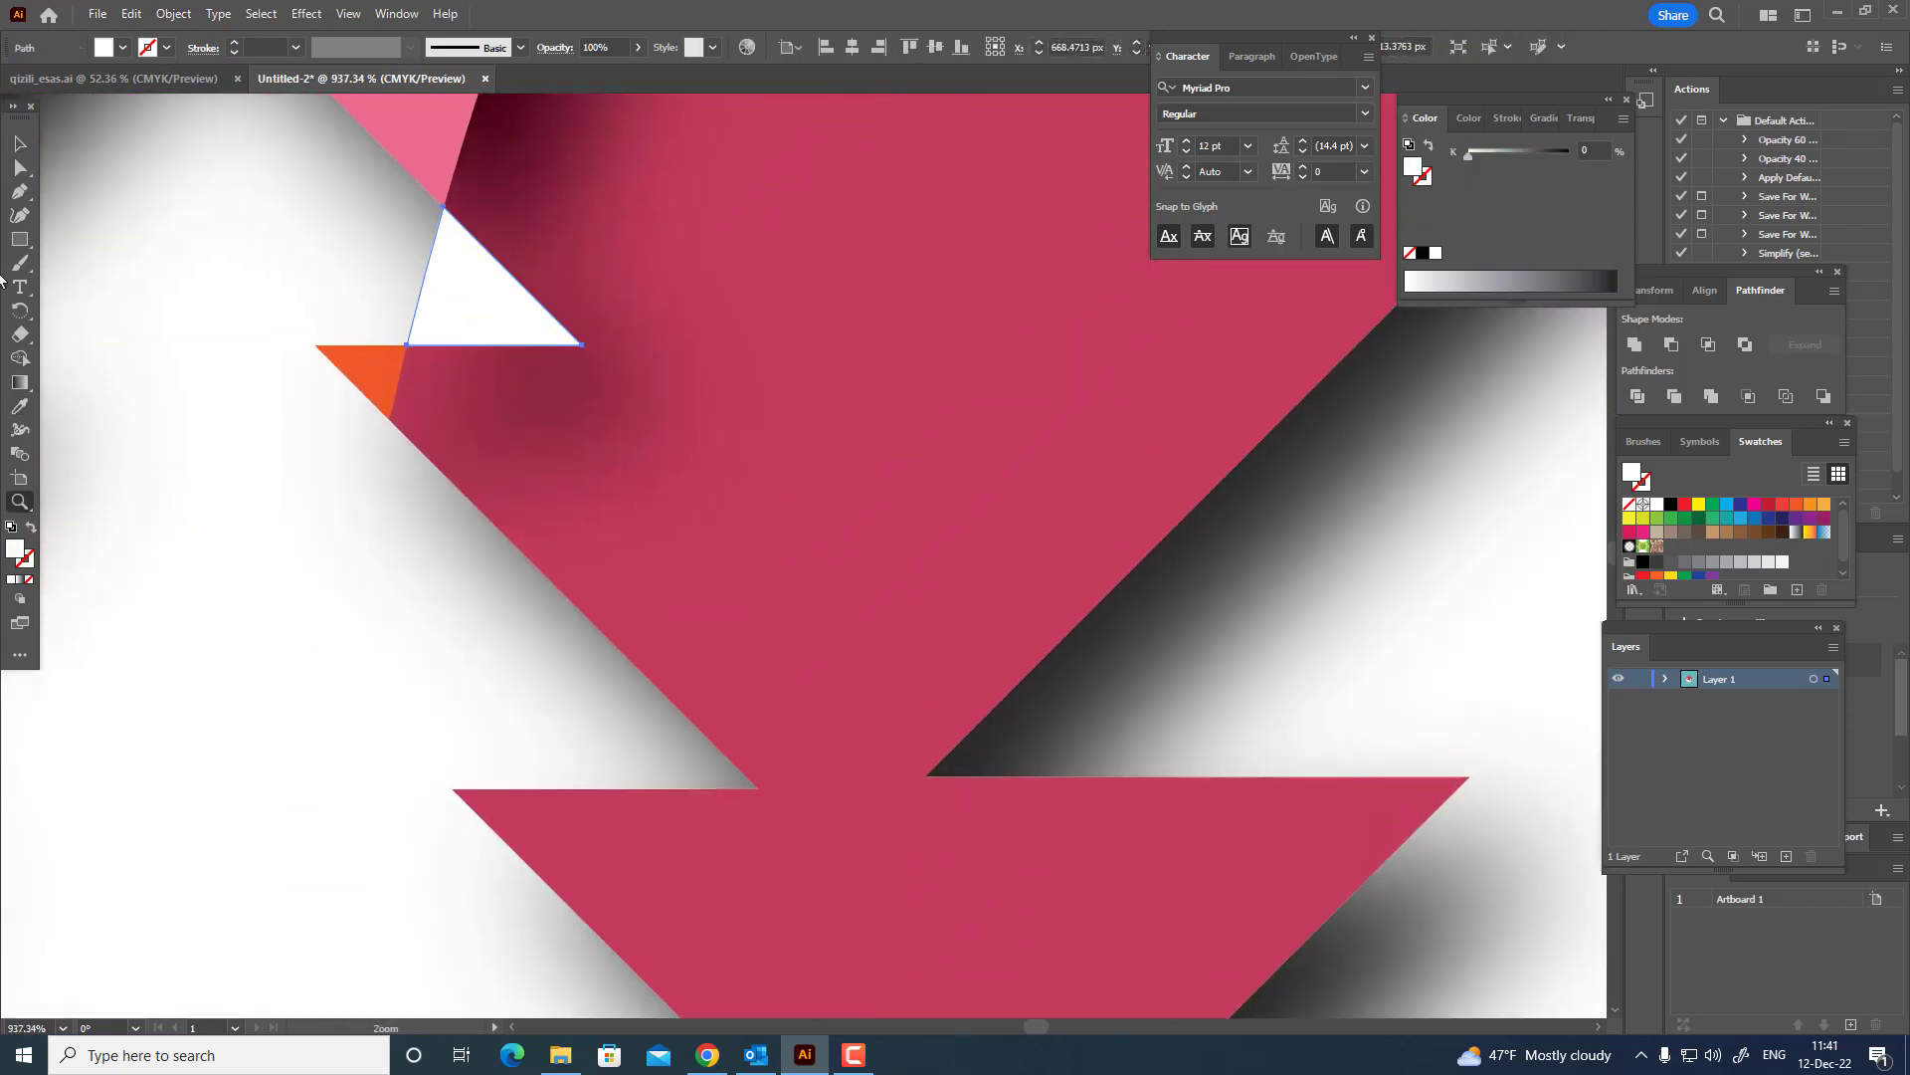
pyautogui.click(20, 167)
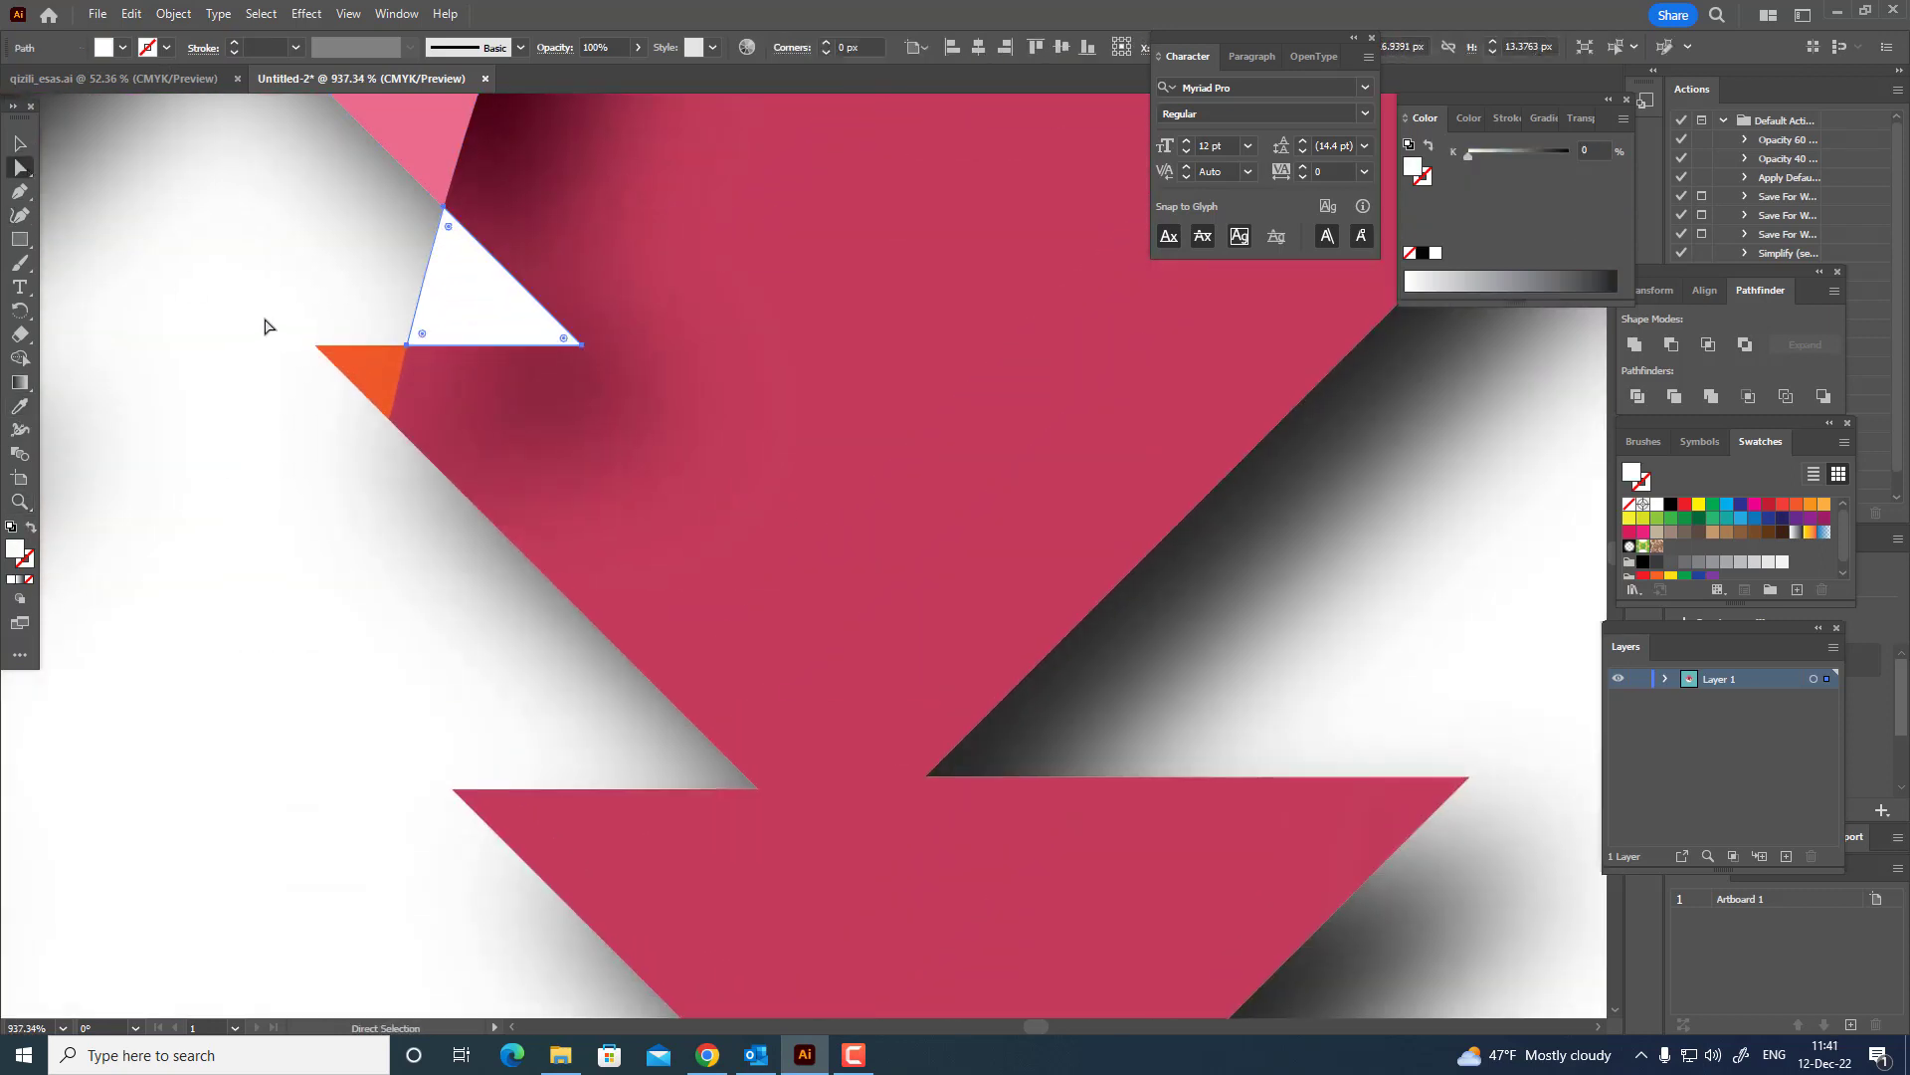
pyautogui.click(336, 367)
pyautogui.moveTo(313, 702); pyautogui.dragTo(609, 211)
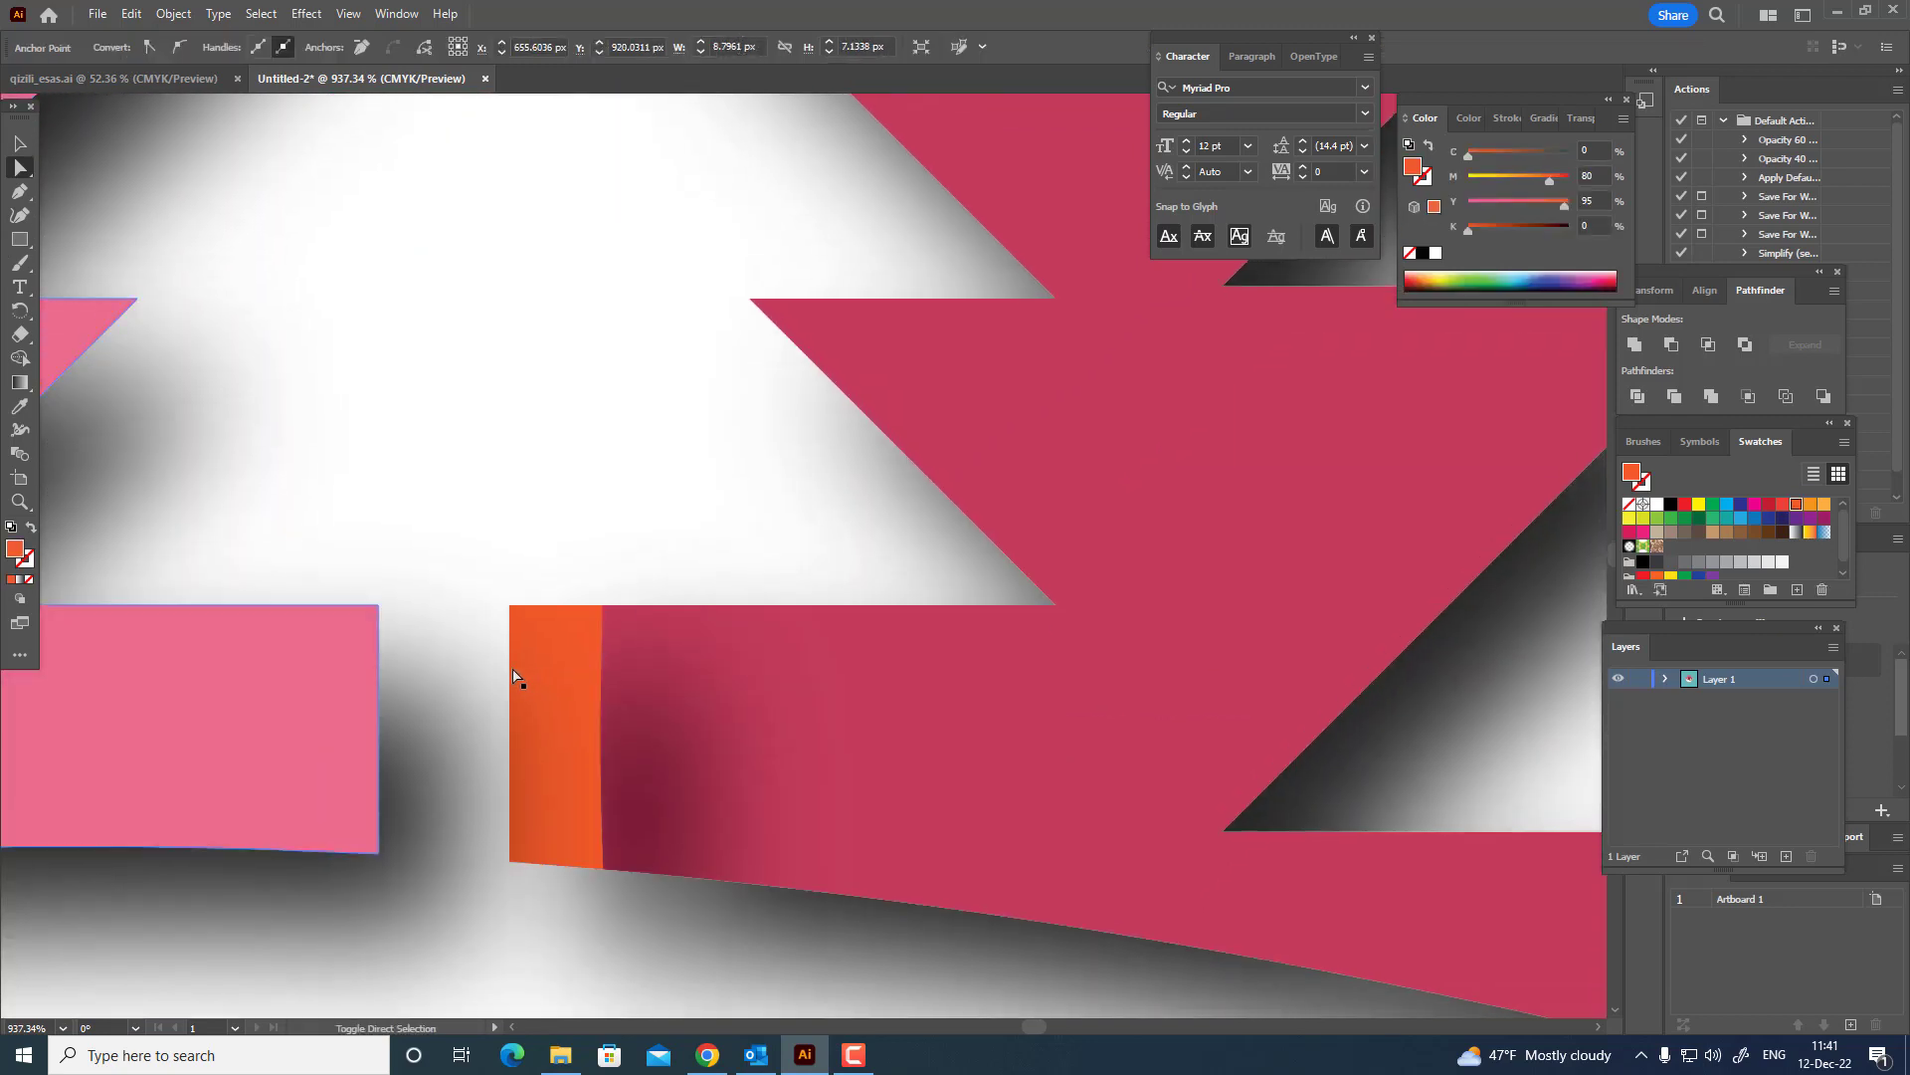
pyautogui.keyDown('shift'); pyautogui.click(587, 608); pyautogui.keyUp('shift')
pyautogui.press('z')
pyautogui.moveTo(627, 544); pyautogui.dragTo(231, 555)
pyautogui.click(506, 607)
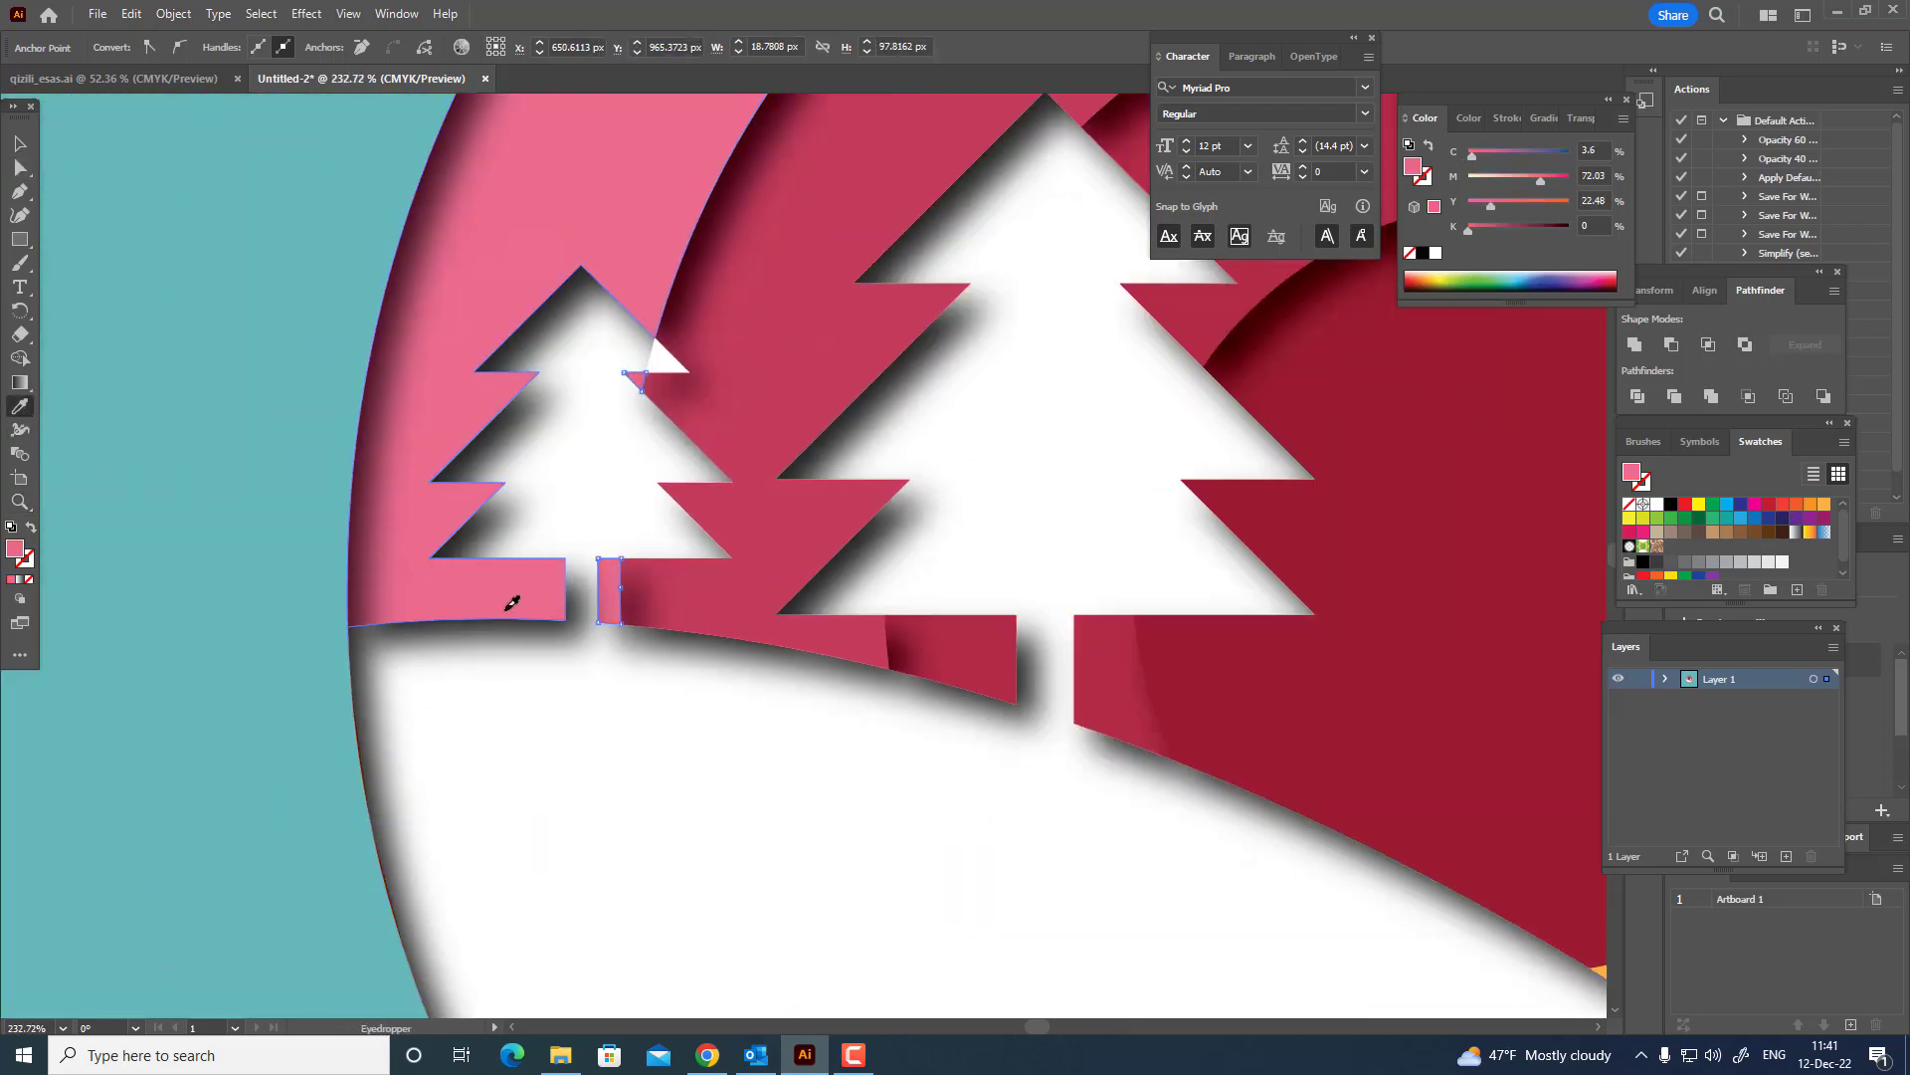
# Recolor the two light-orange pieces under the large fir tree's left branches with the crimson of the ring around the sun.
pyautogui.press('z')
pyautogui.moveTo(622, 486); pyautogui.dragTo(383, 493)
pyautogui.moveTo(731, 512); pyautogui.dragTo(267, 480)
pyautogui.moveTo(726, 690); pyautogui.dragTo(865, 725)
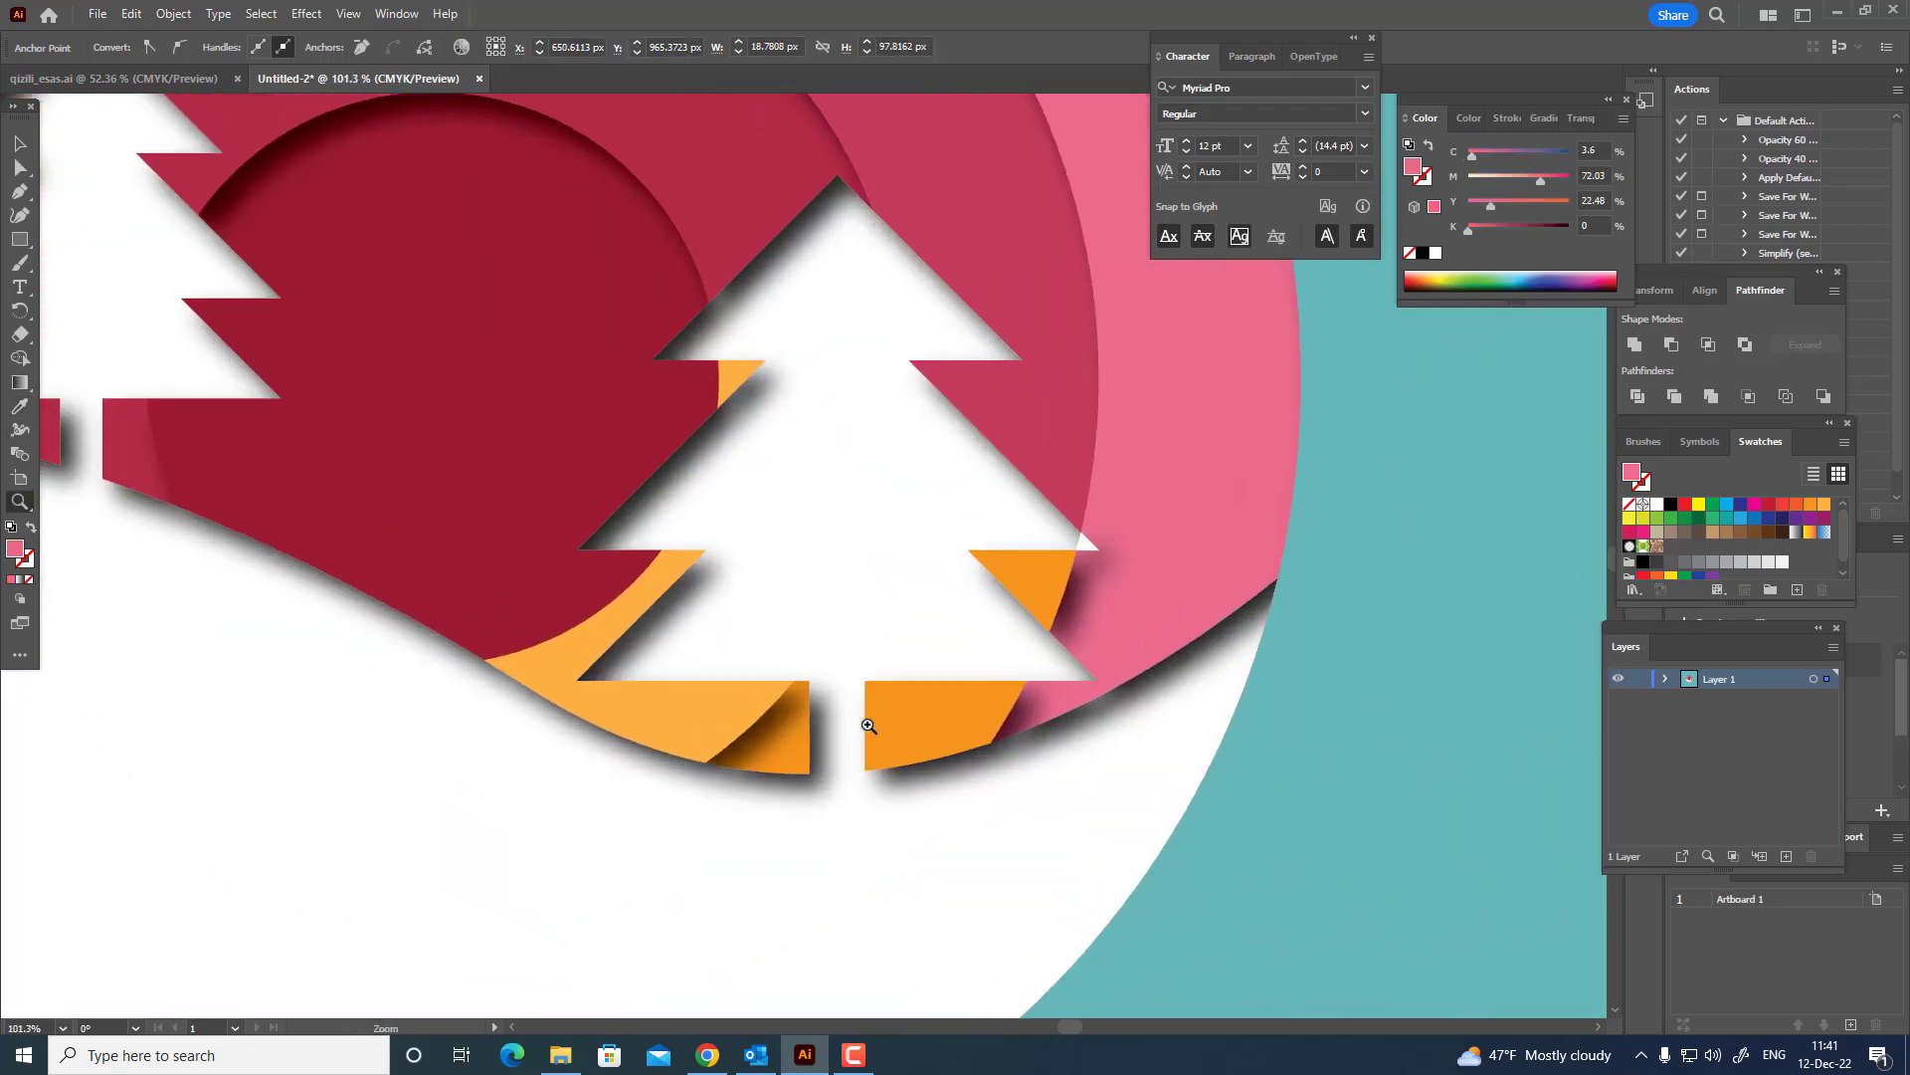
pyautogui.click(749, 344)
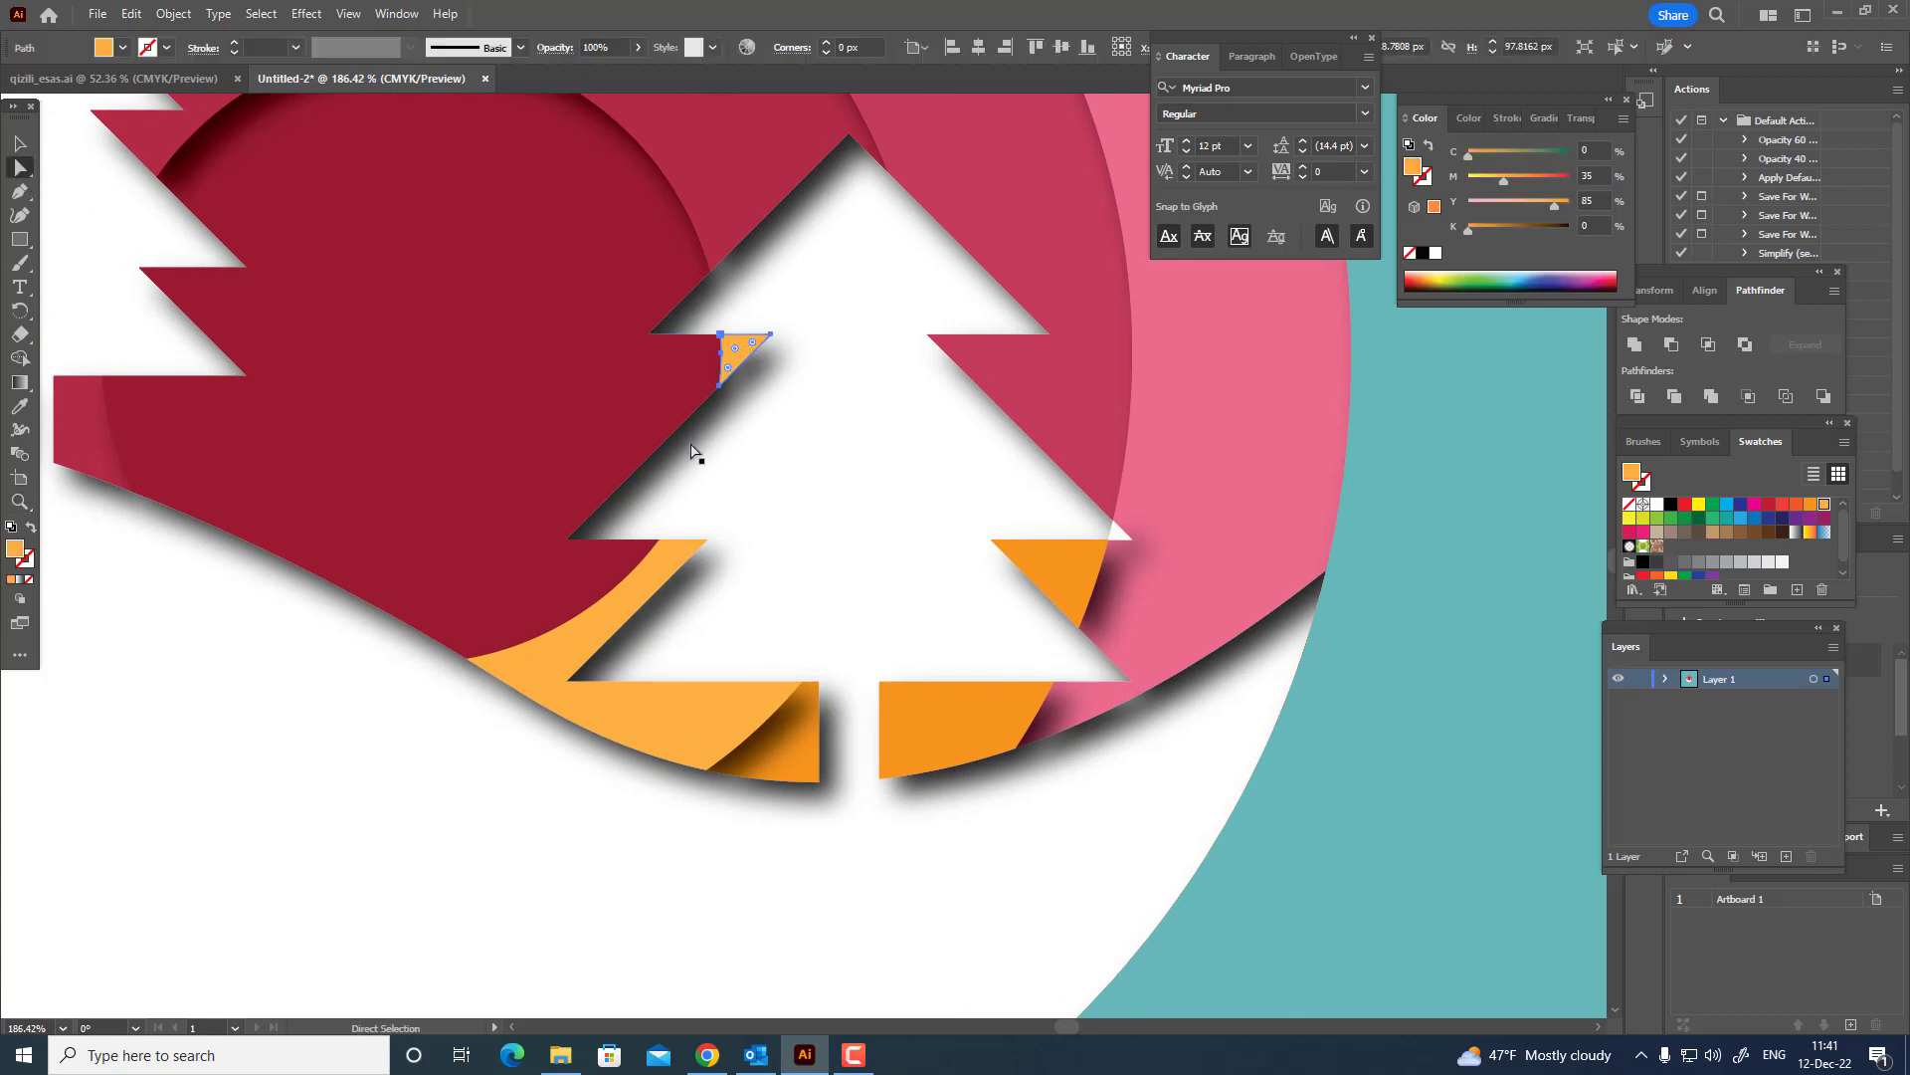
pyautogui.keyDown('shift'); pyautogui.click(668, 565); pyautogui.keyUp('shift')
pyautogui.press('i')
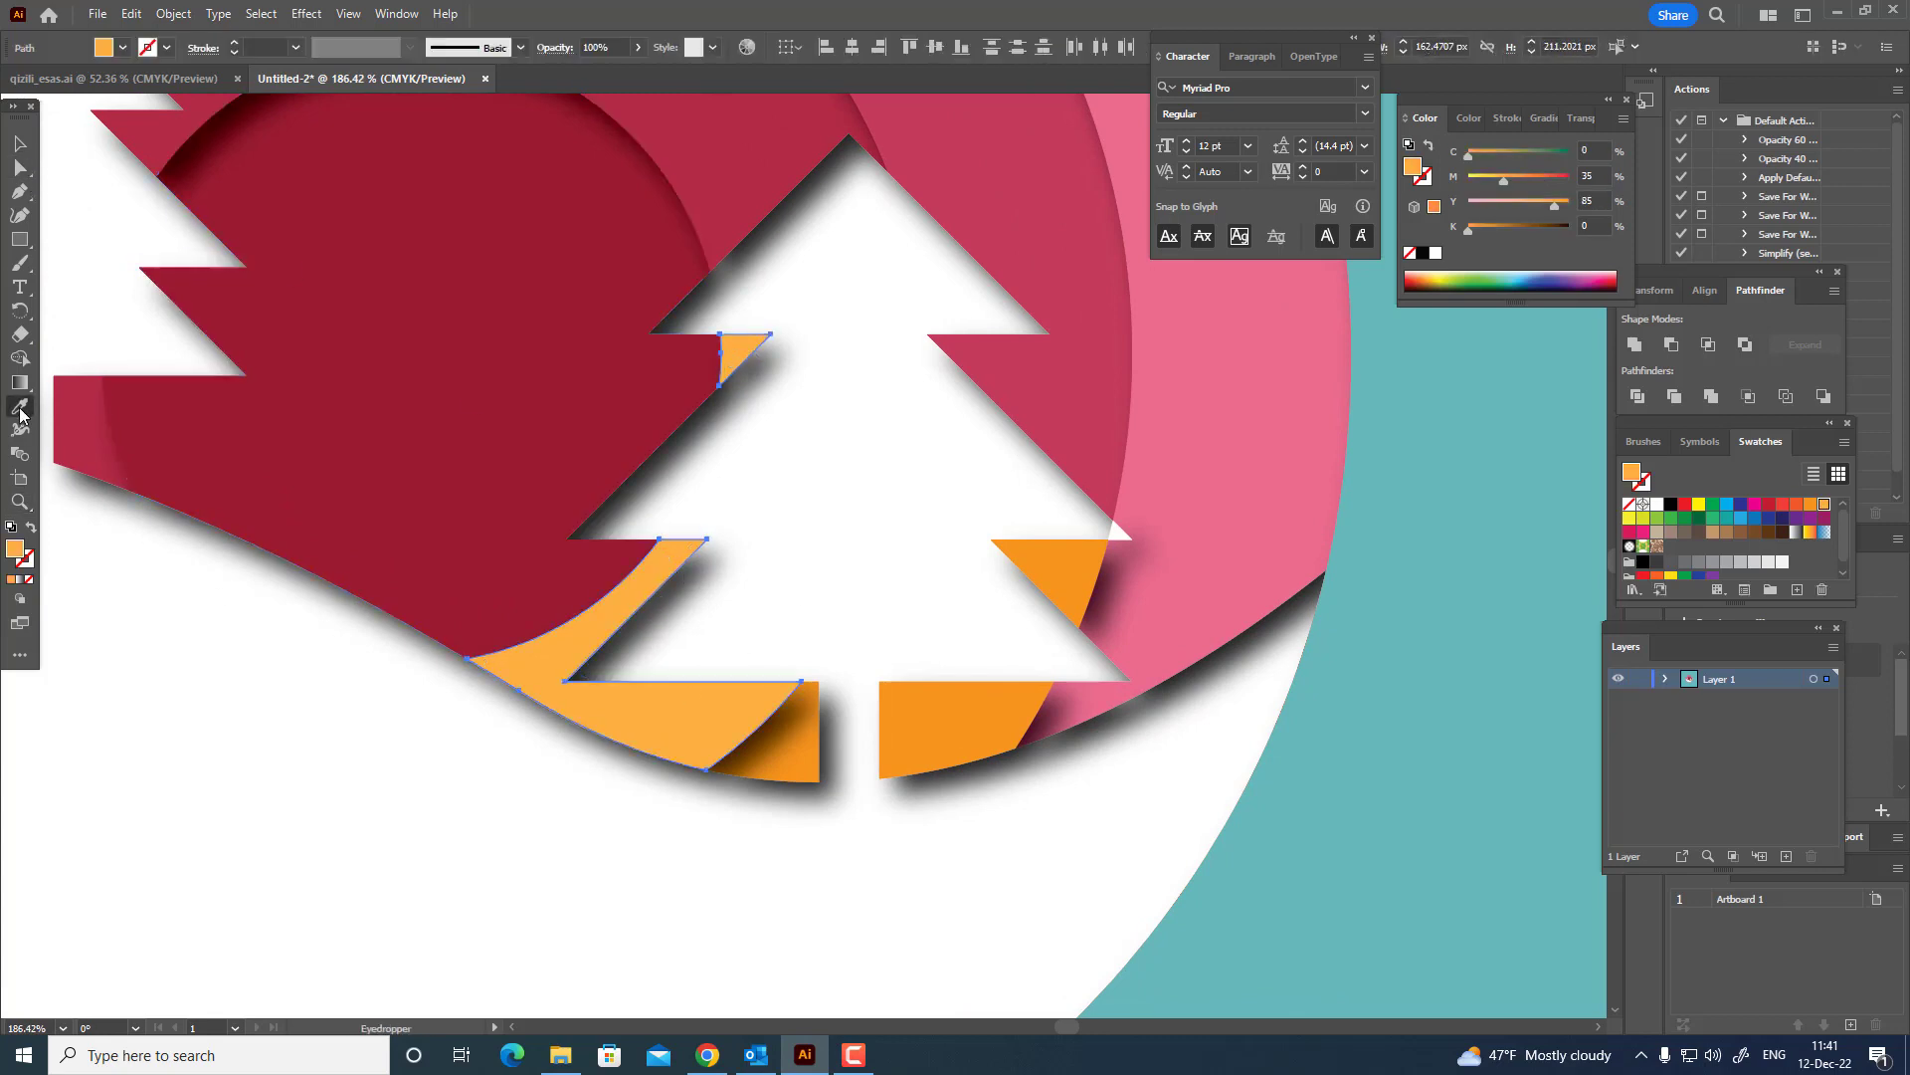
pyautogui.click(587, 392)
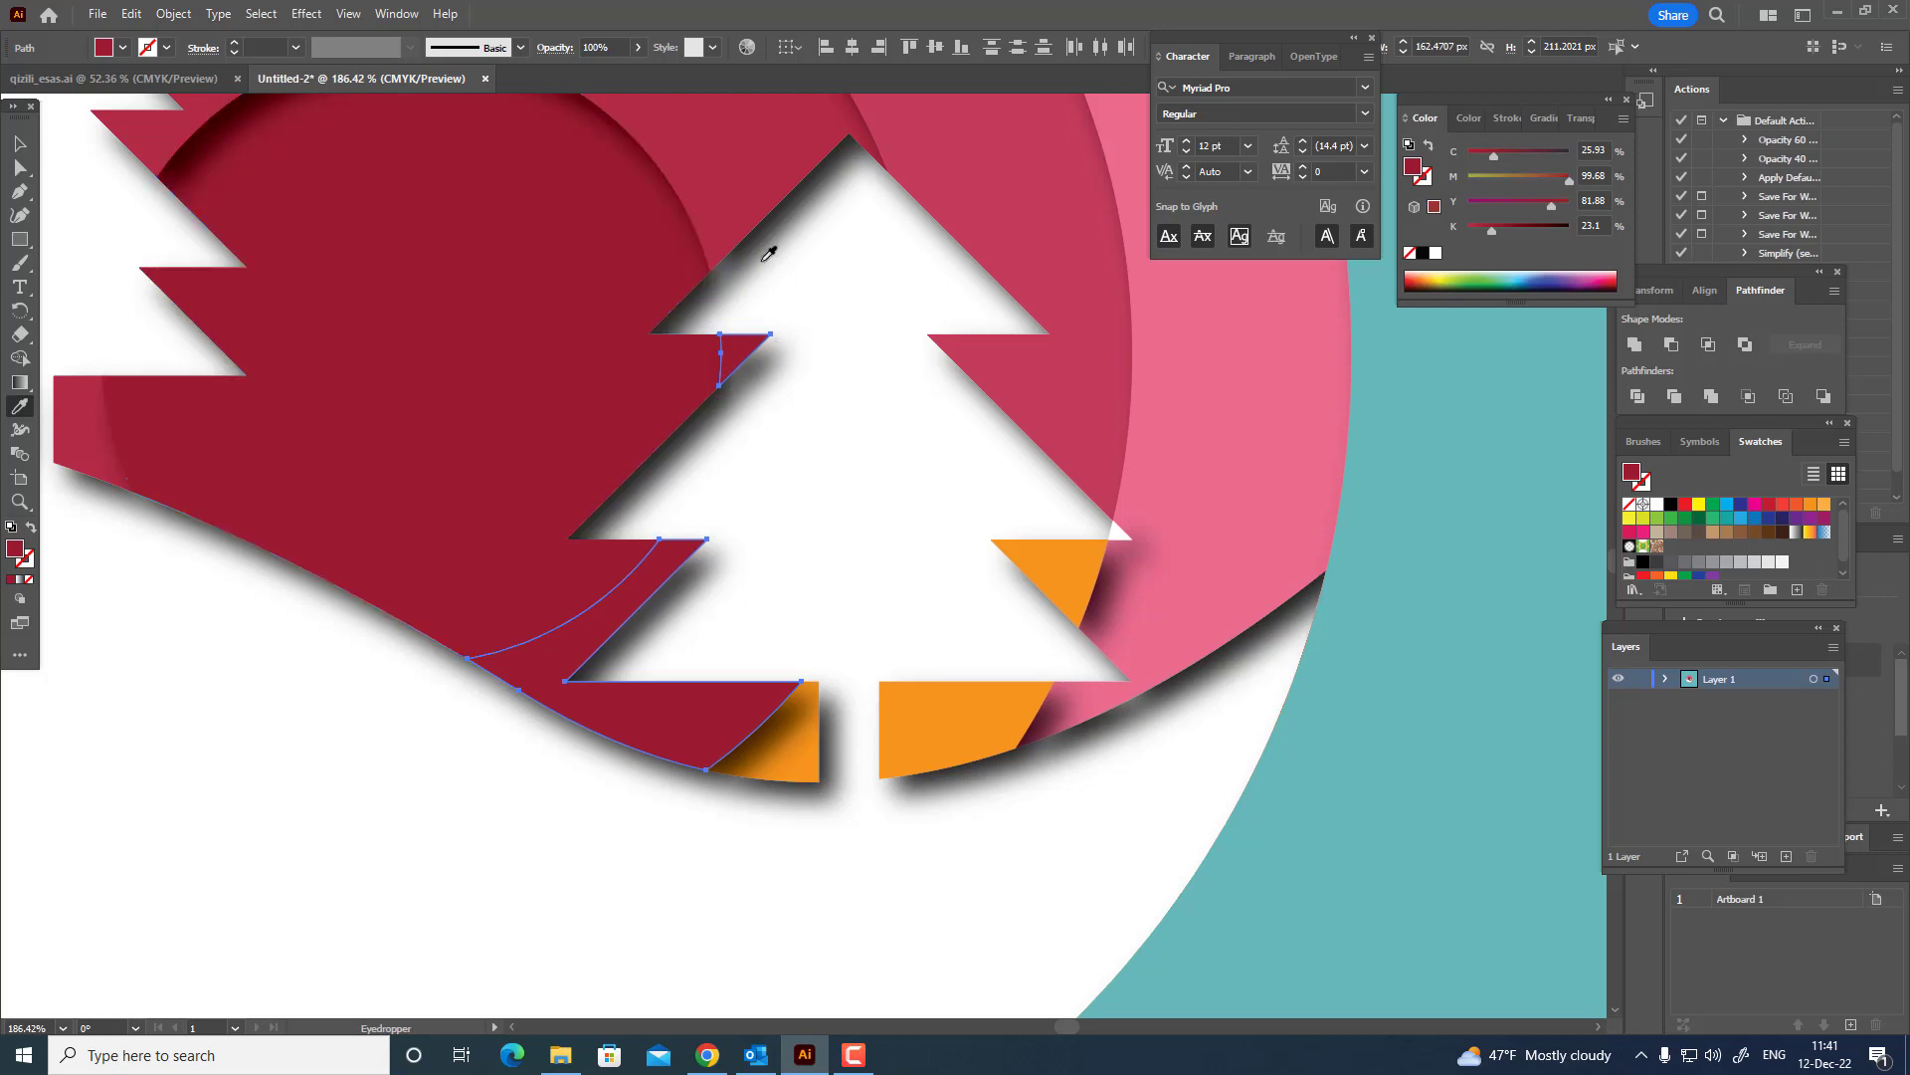
pyautogui.click(16, 168)
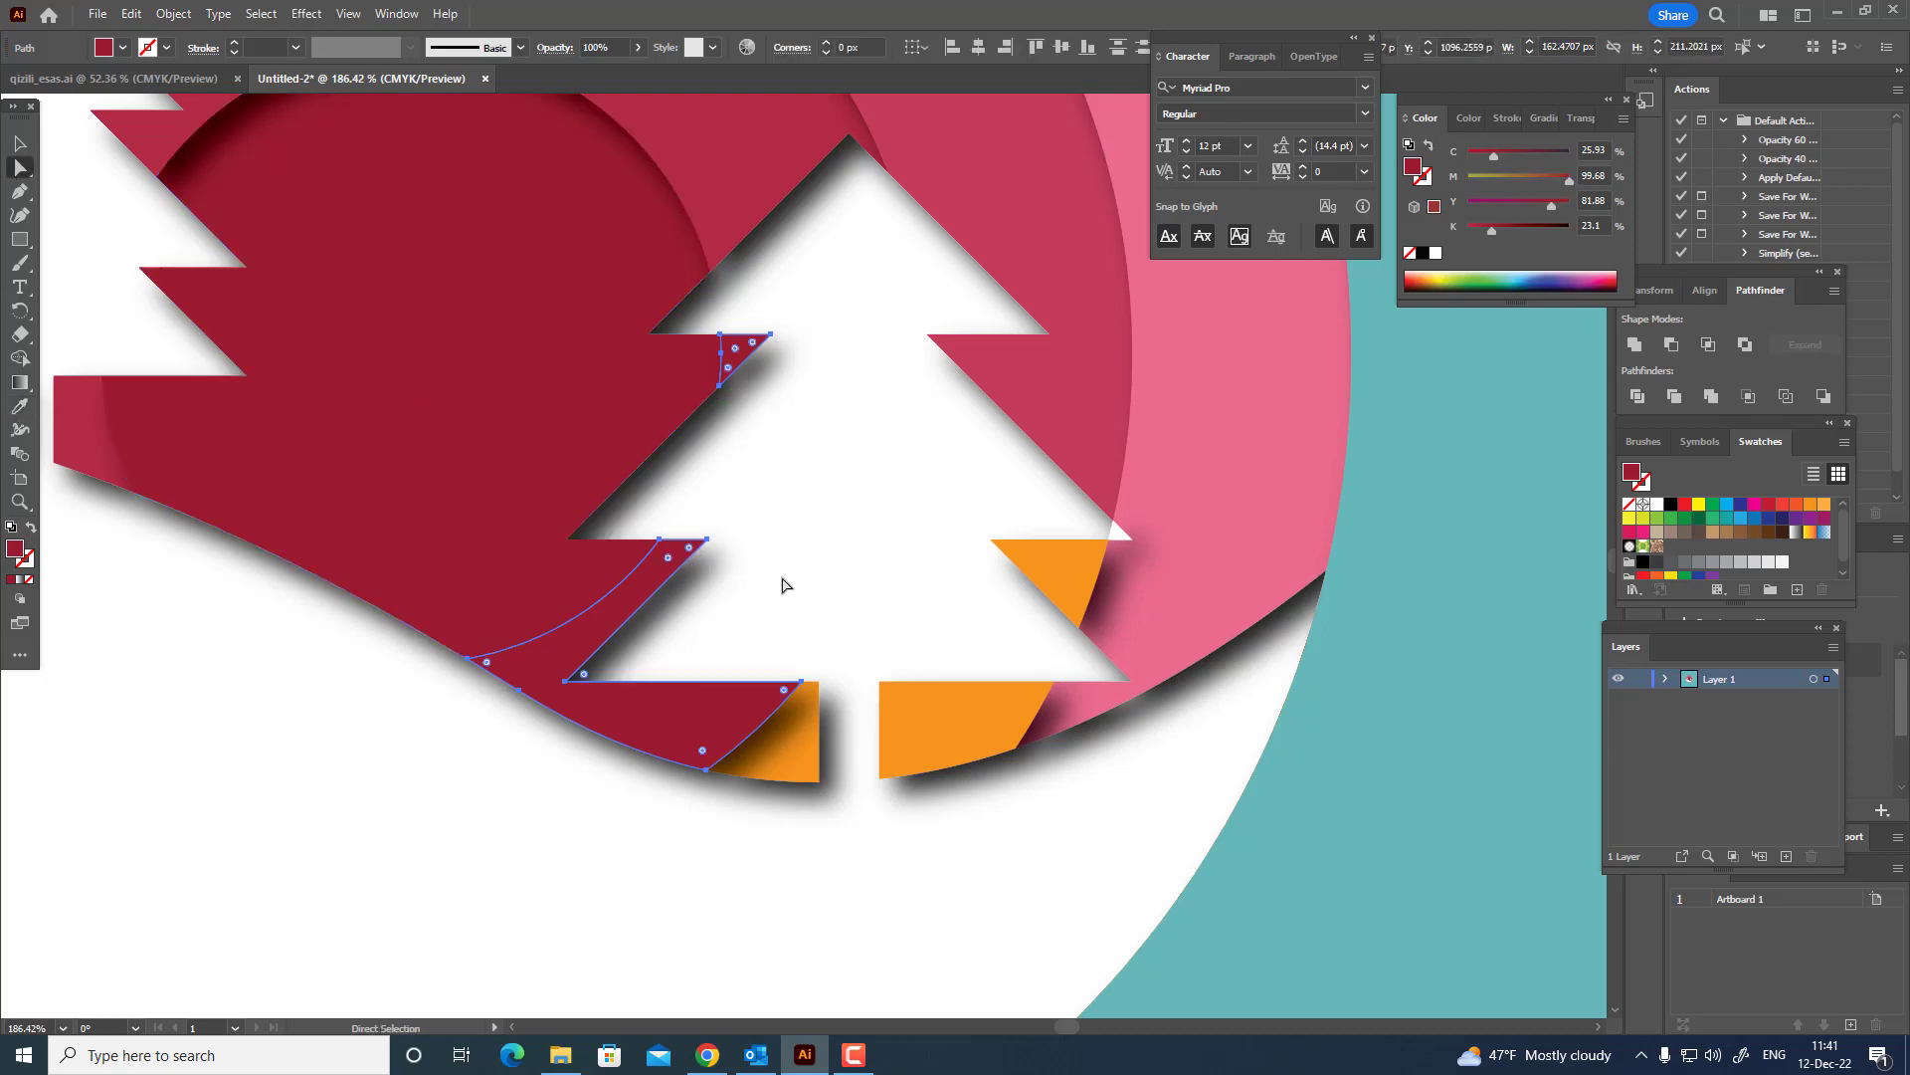
pyautogui.click(20, 405)
pyautogui.click(797, 149)
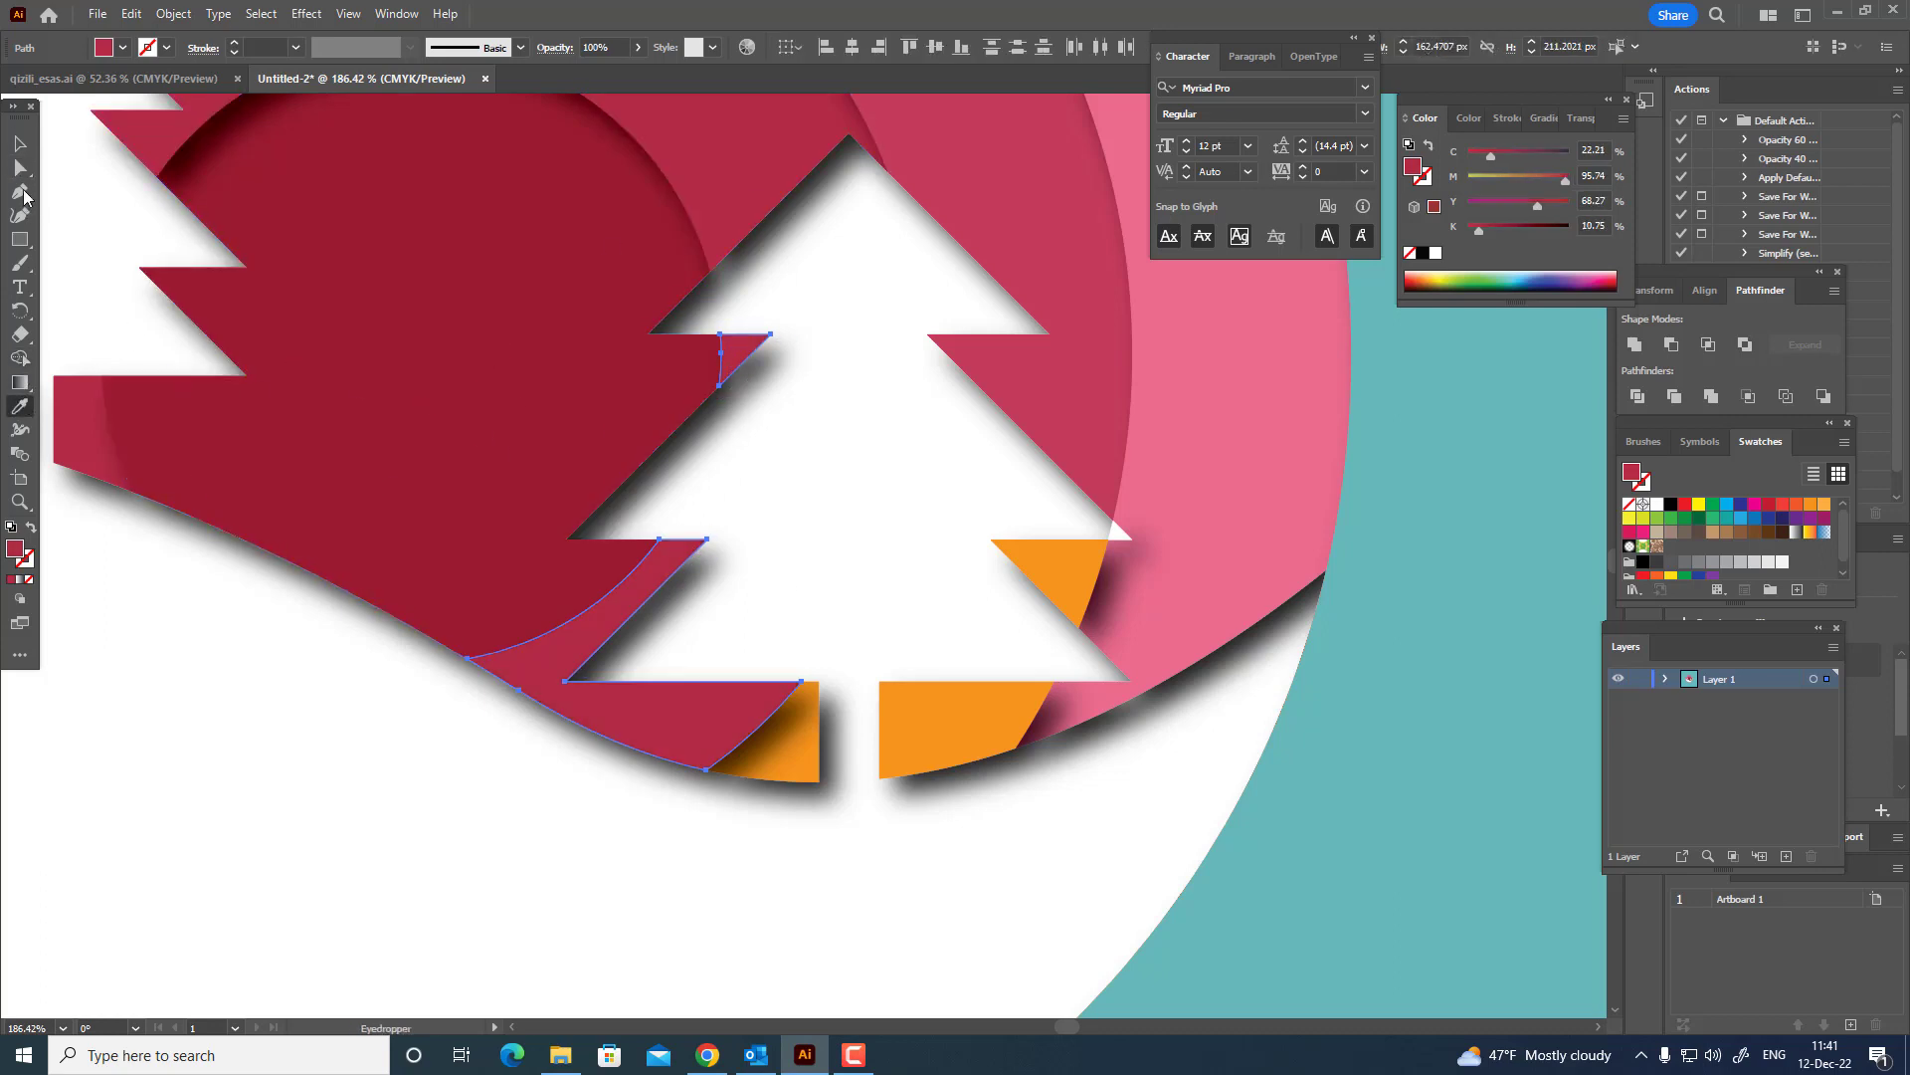
# Recolor the orange pieces under the large fir tree's right branch and right of its trunk with the rose of the second-outermost ring.
pyautogui.press('a')
pyautogui.click(801, 777)
pyautogui.keyDown('shift'); pyautogui.click(987, 772); pyautogui.keyUp('shift')
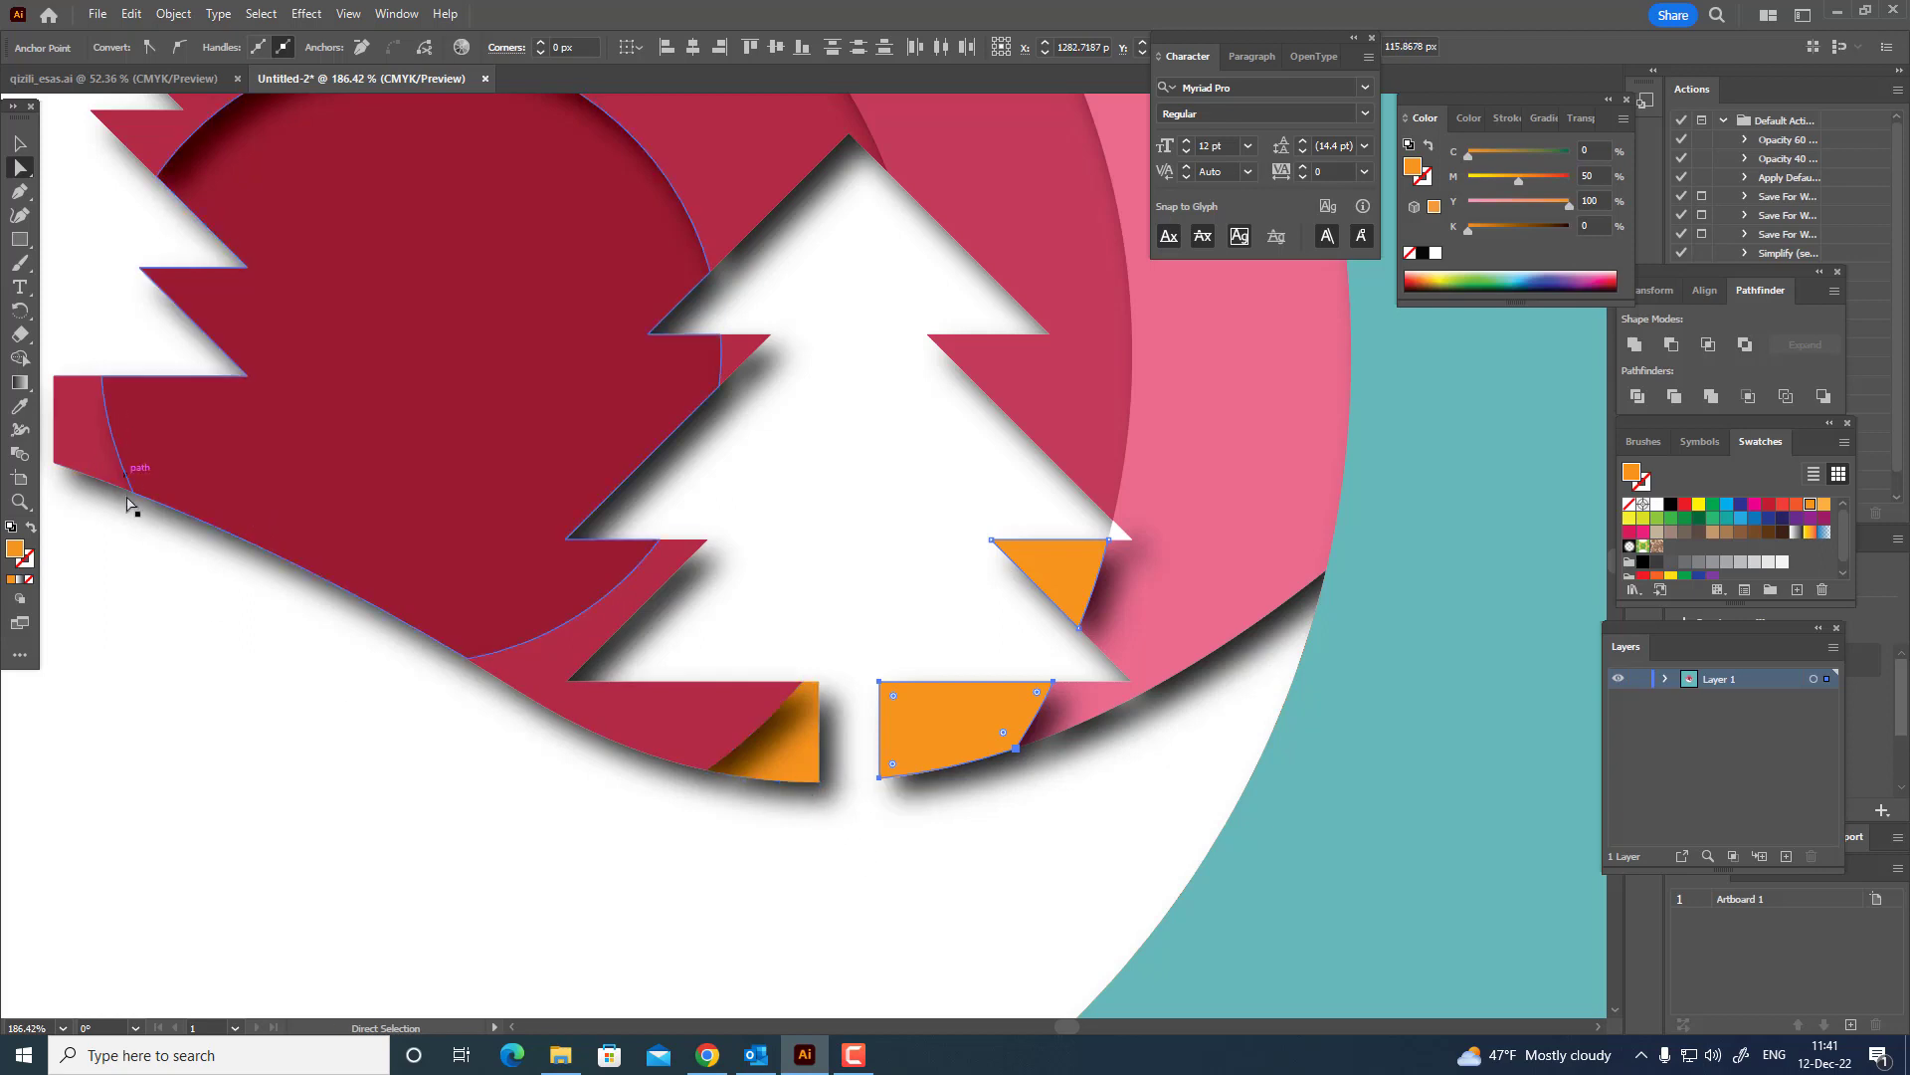
pyautogui.press('i')
pyautogui.click(892, 355)
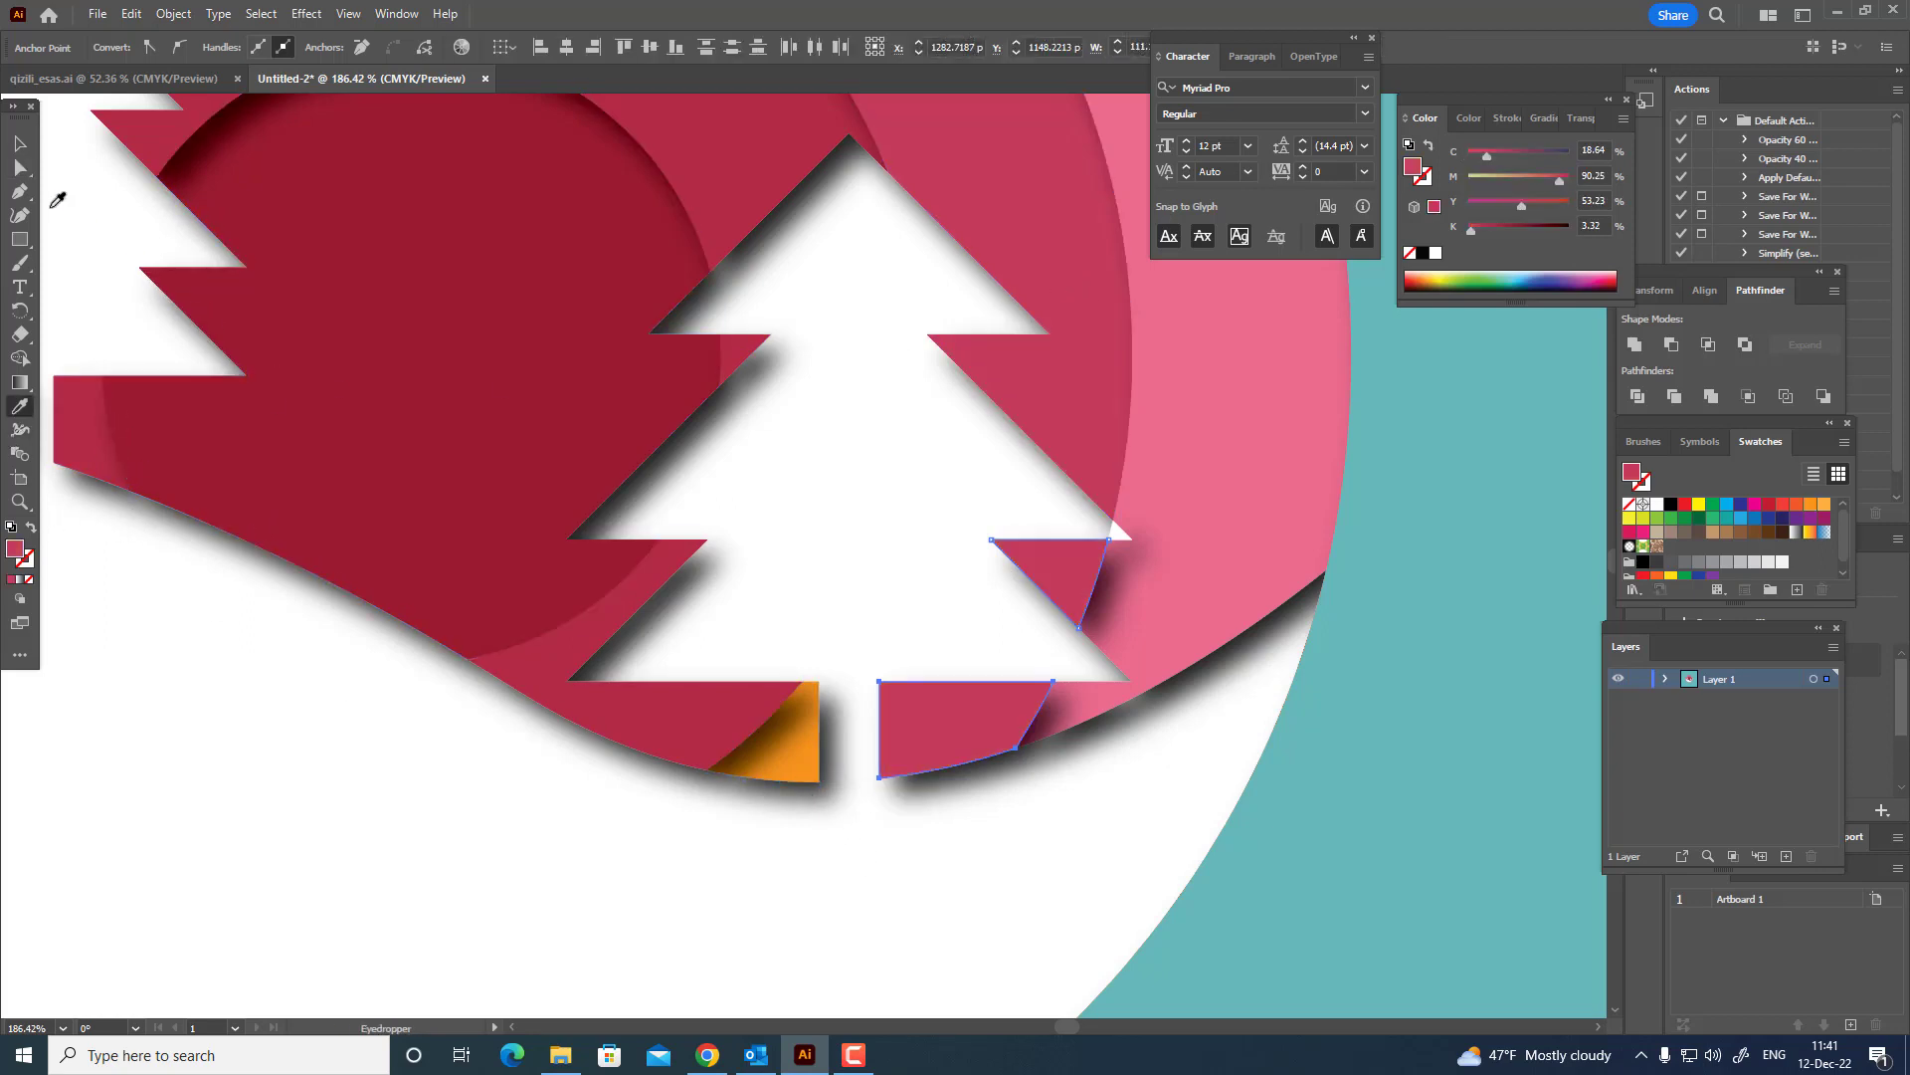
# Recolor the remaining orange piece left of the large fir tree's trunk with the crimson of the ring around the sun.
pyautogui.click(19, 169)
pyautogui.click(808, 758)
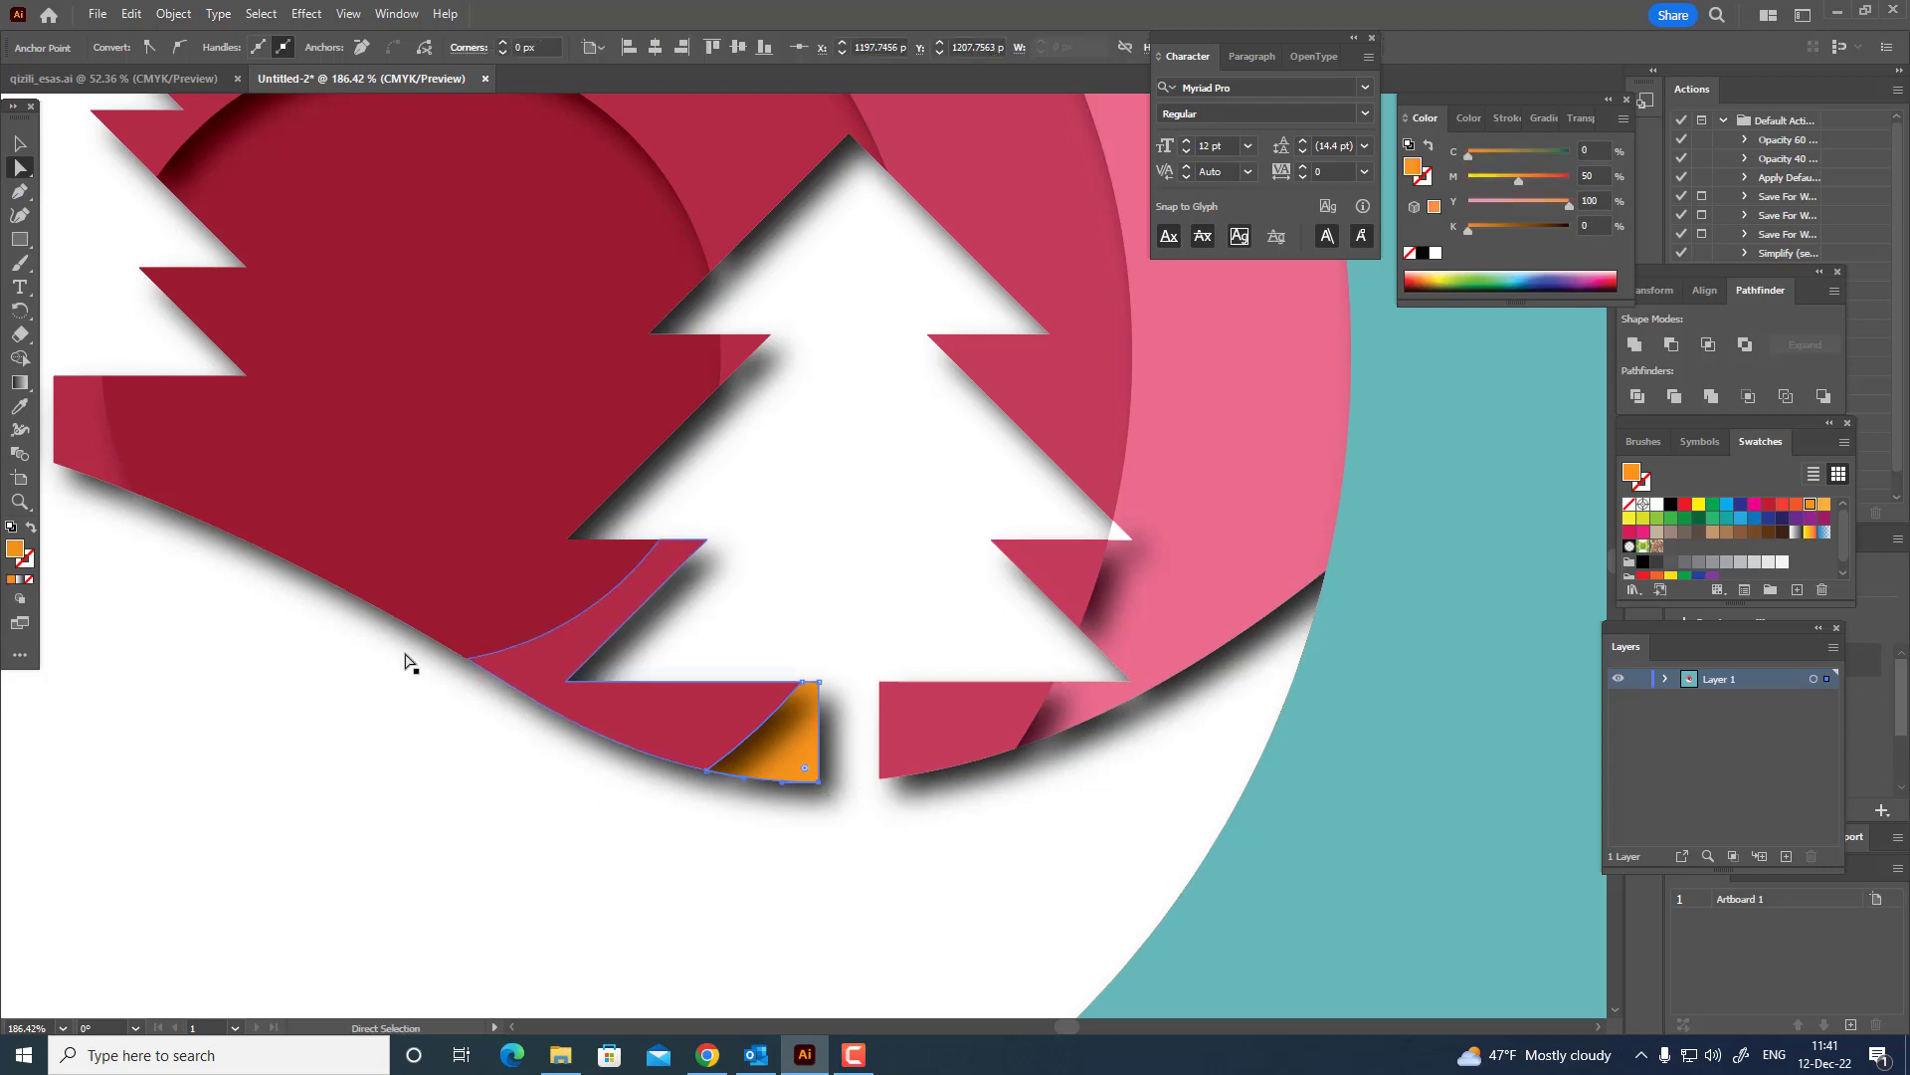
pyautogui.click(24, 410)
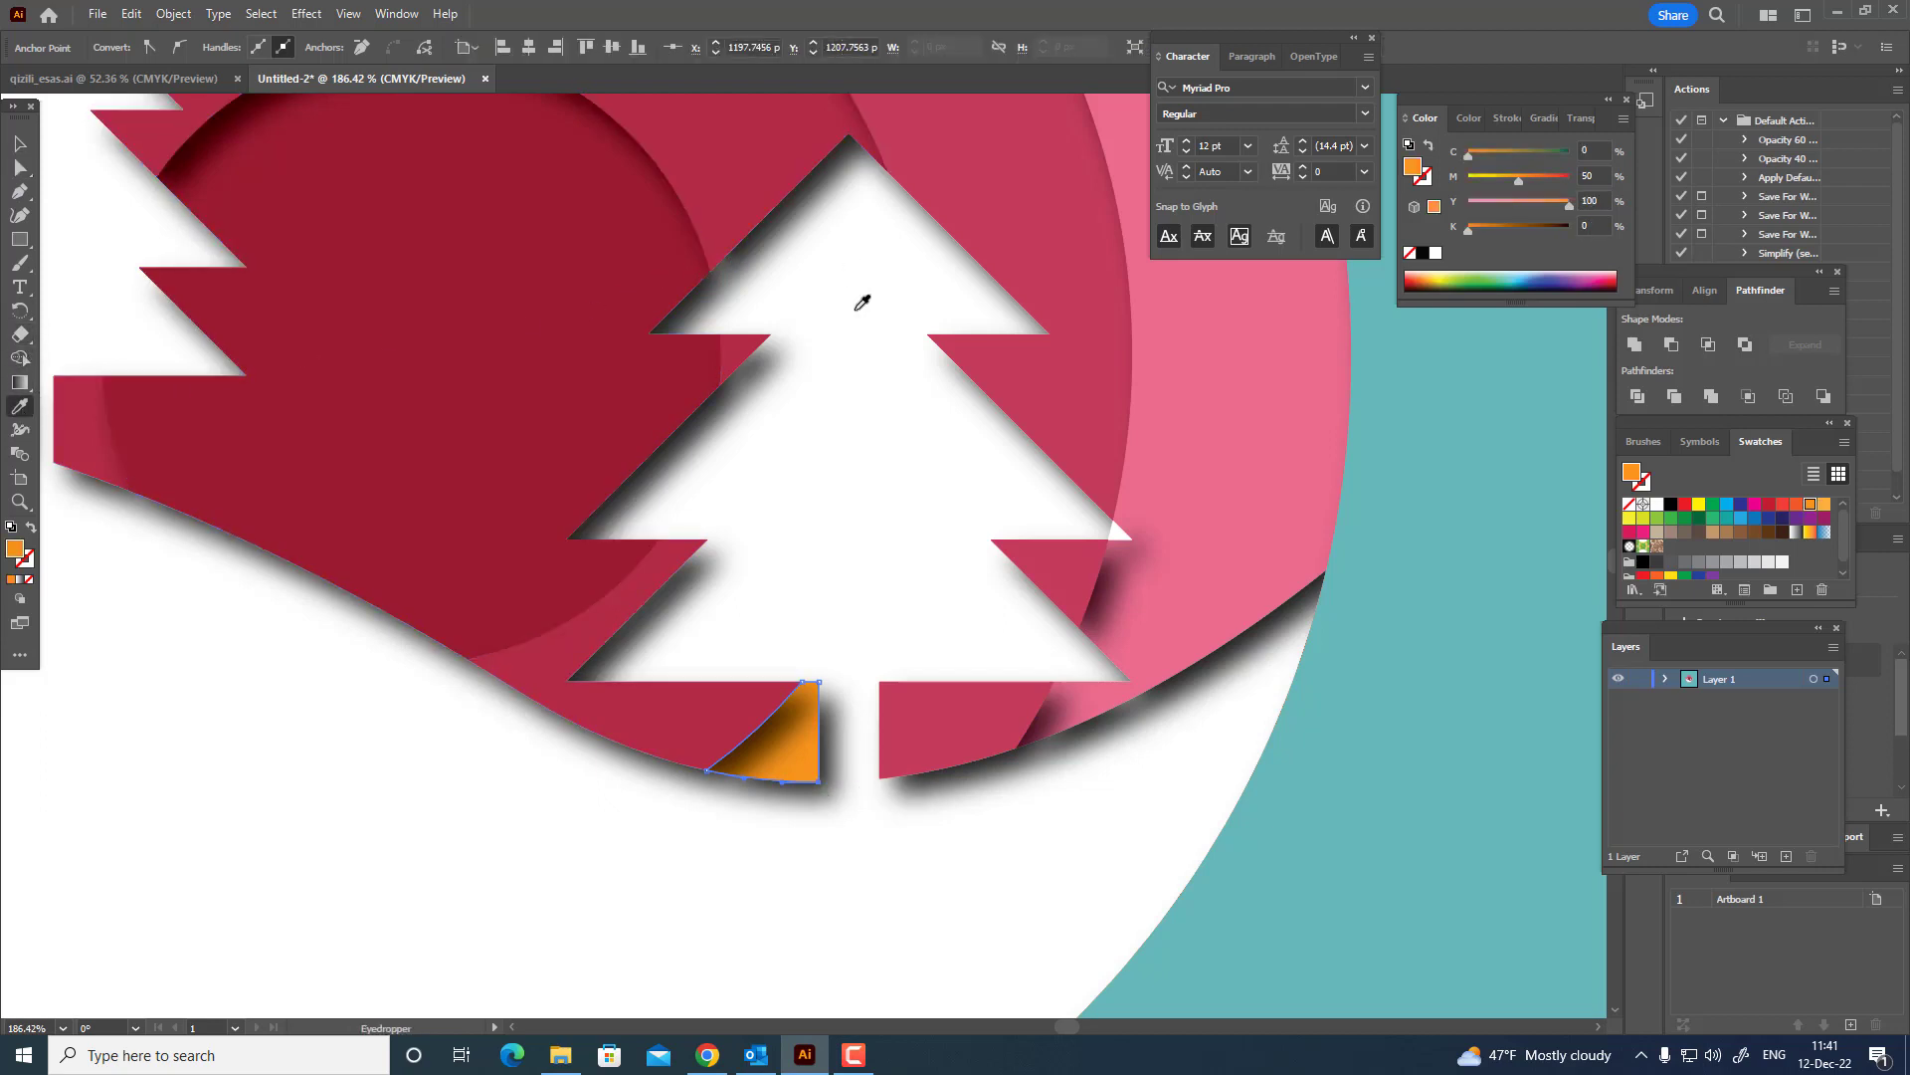
pyautogui.click(754, 151)
pyautogui.press('z')
pyautogui.moveTo(824, 571); pyautogui.dragTo(631, 656)
pyautogui.press('space')
pyautogui.moveTo(506, 536); pyautogui.dragTo(607, 582)
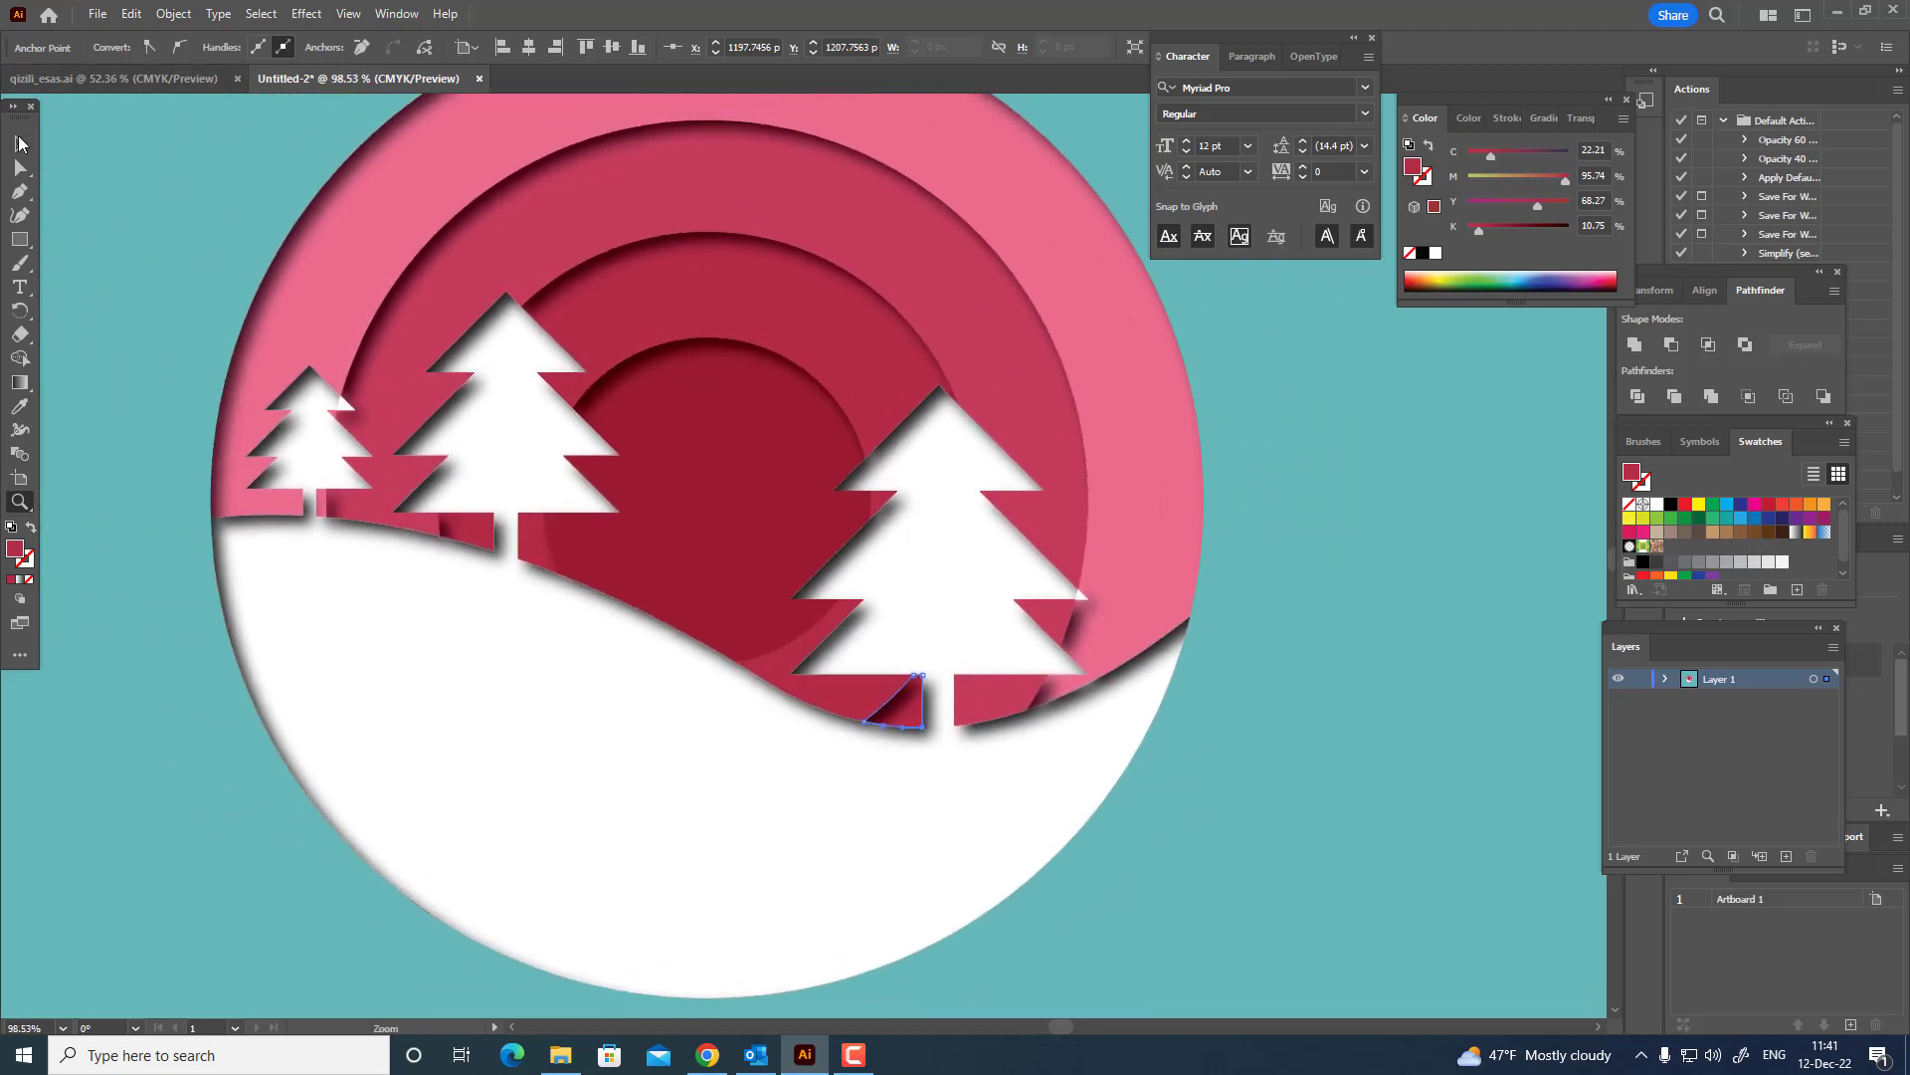
# Paste the copied white hill-and-trees shape in front of the artwork.
pyautogui.click(19, 142)
pyautogui.click(145, 14)
pyautogui.click(230, 159)
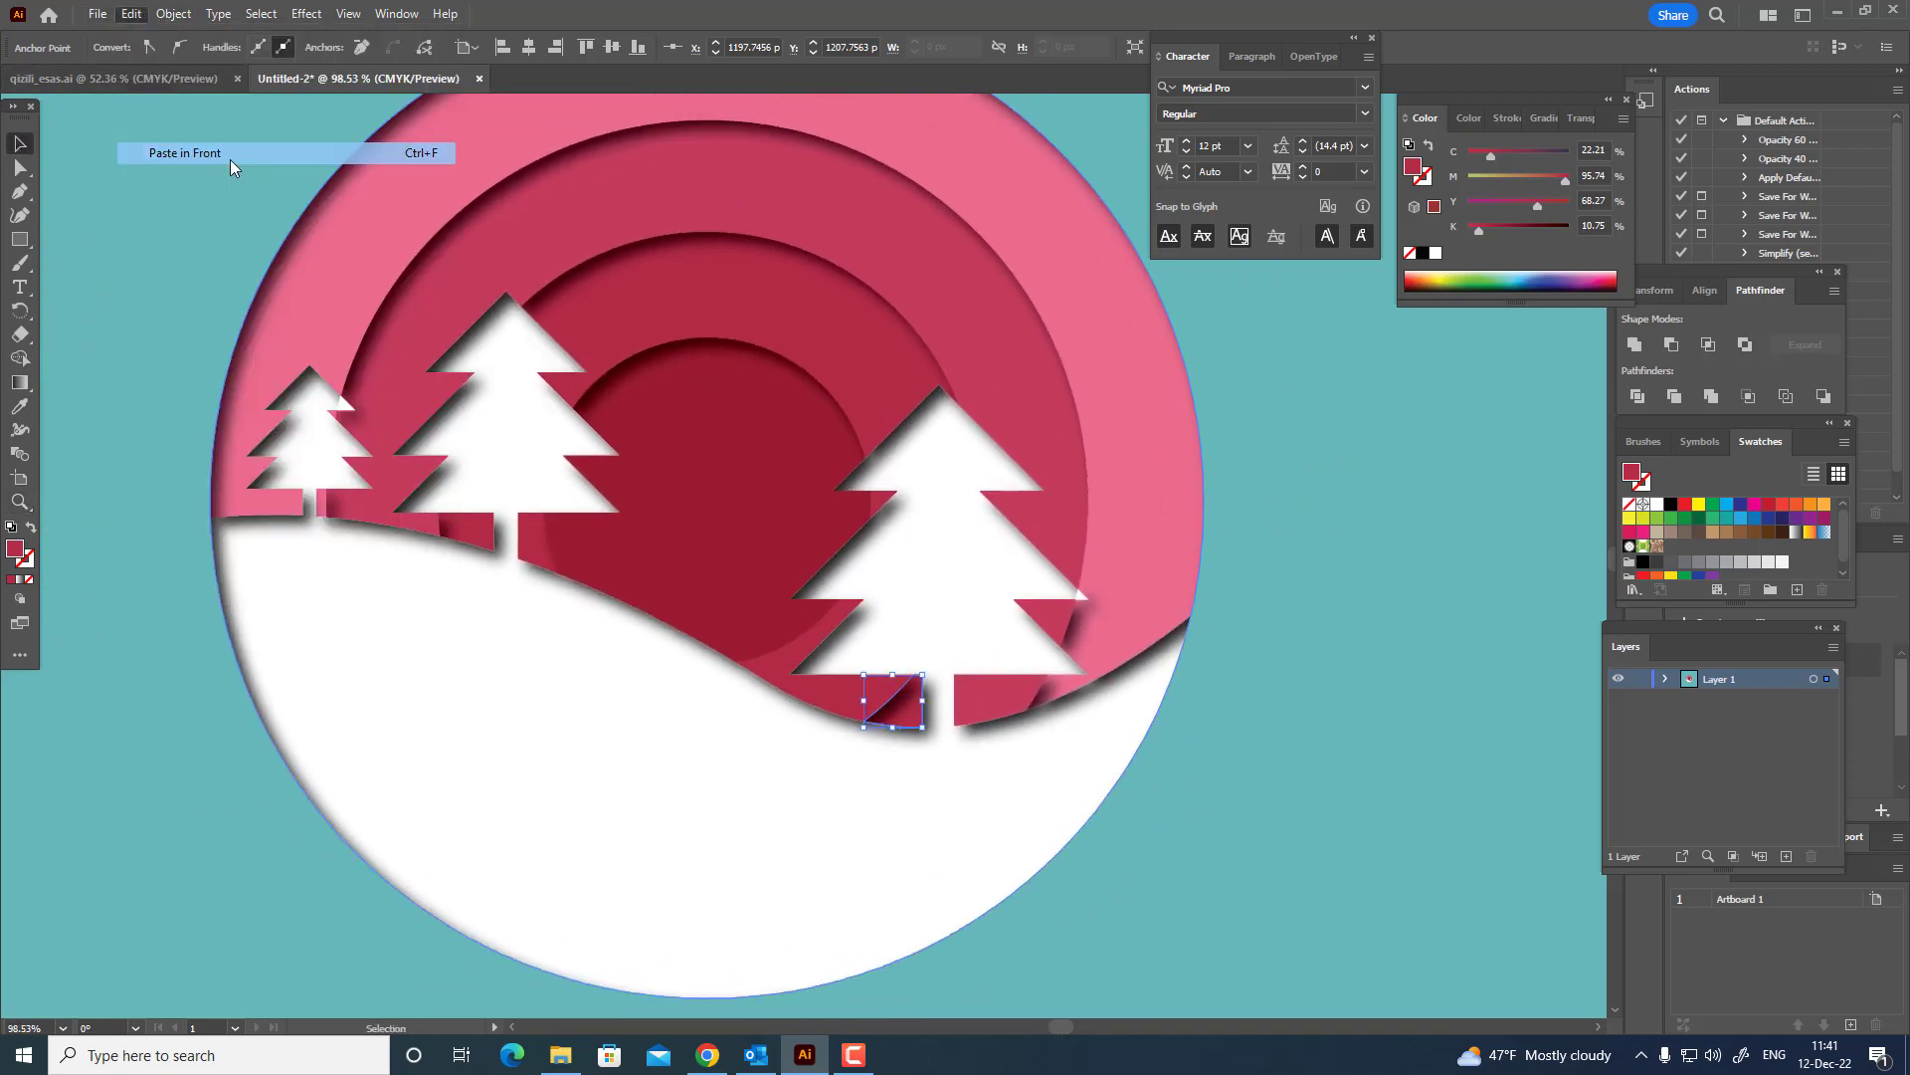
pyautogui.click(590, 413)
# Send the small crimson piece under the large fir tree's upper left branch to the back of the stacking order.
pyautogui.press('z')
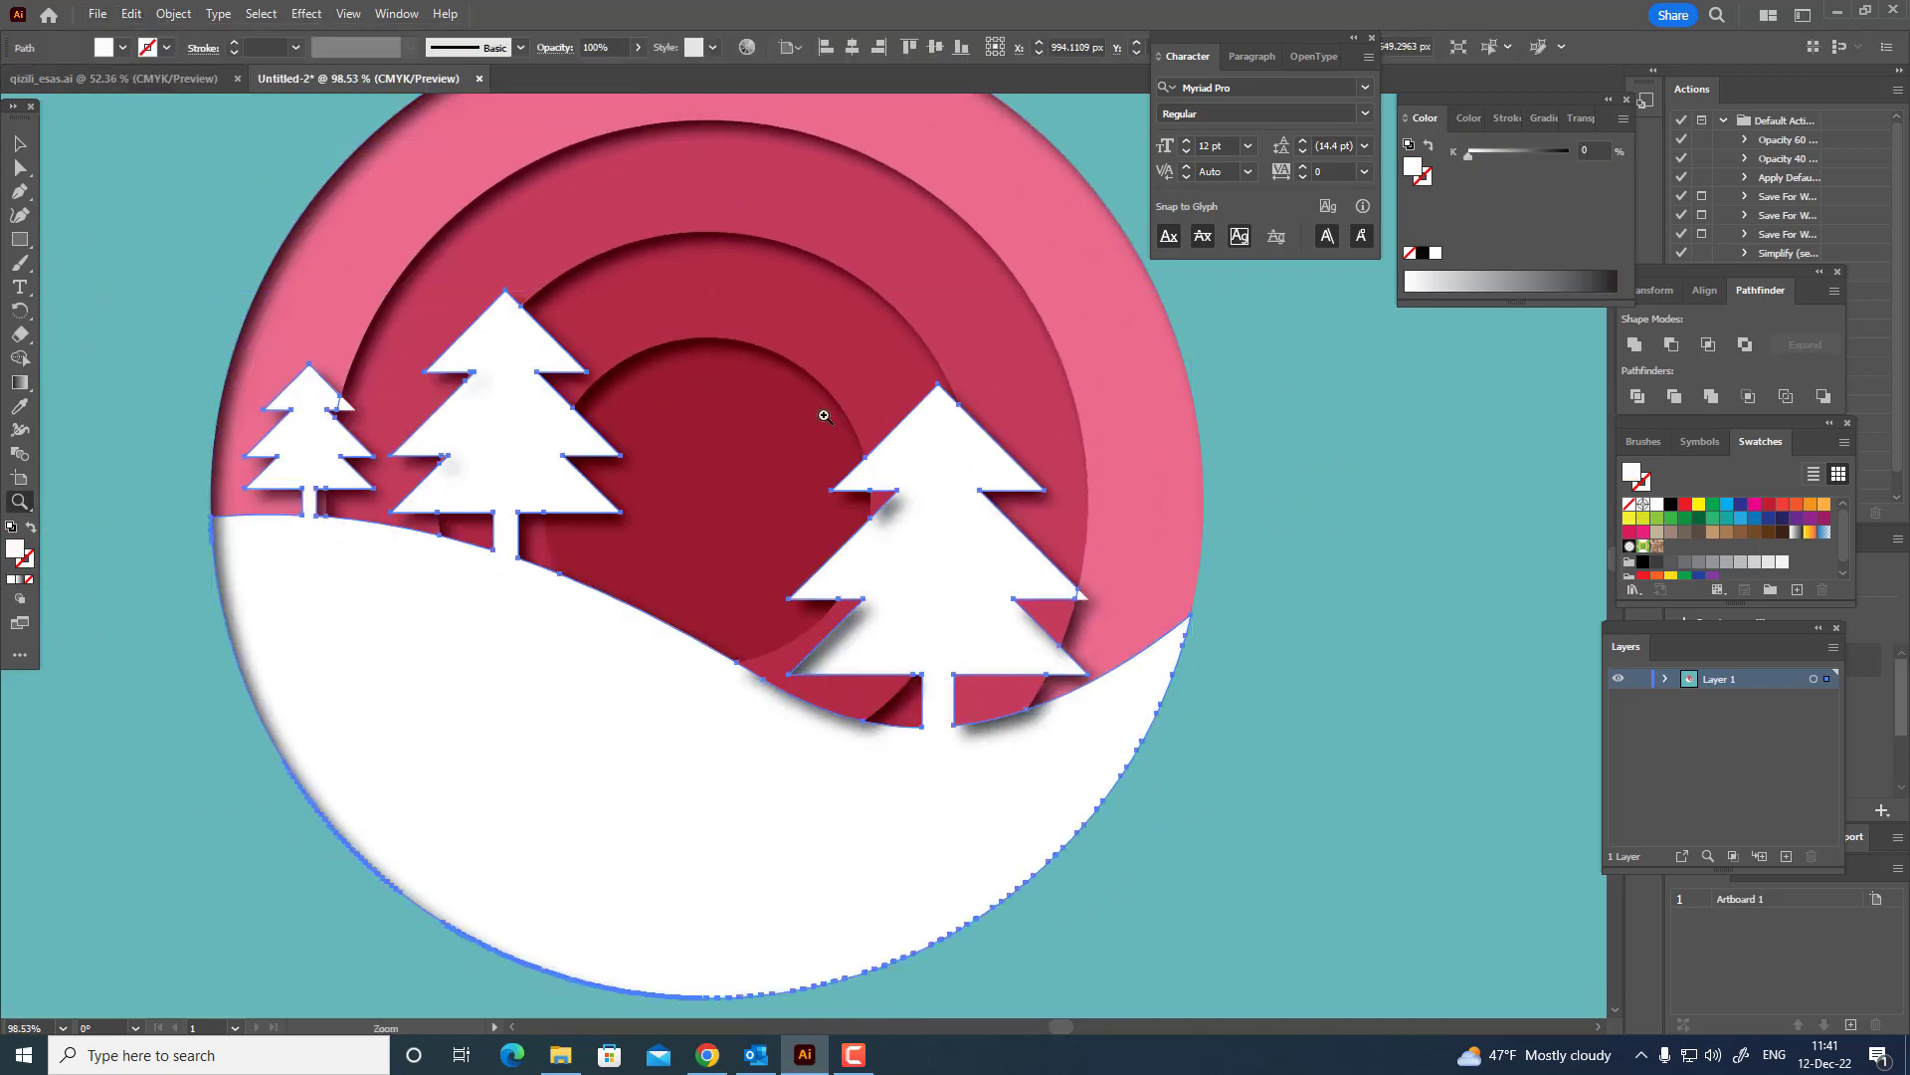
pyautogui.moveTo(839, 409); pyautogui.dragTo(730, 451)
pyautogui.press('space')
pyautogui.moveTo(1075, 562); pyautogui.dragTo(934, 518)
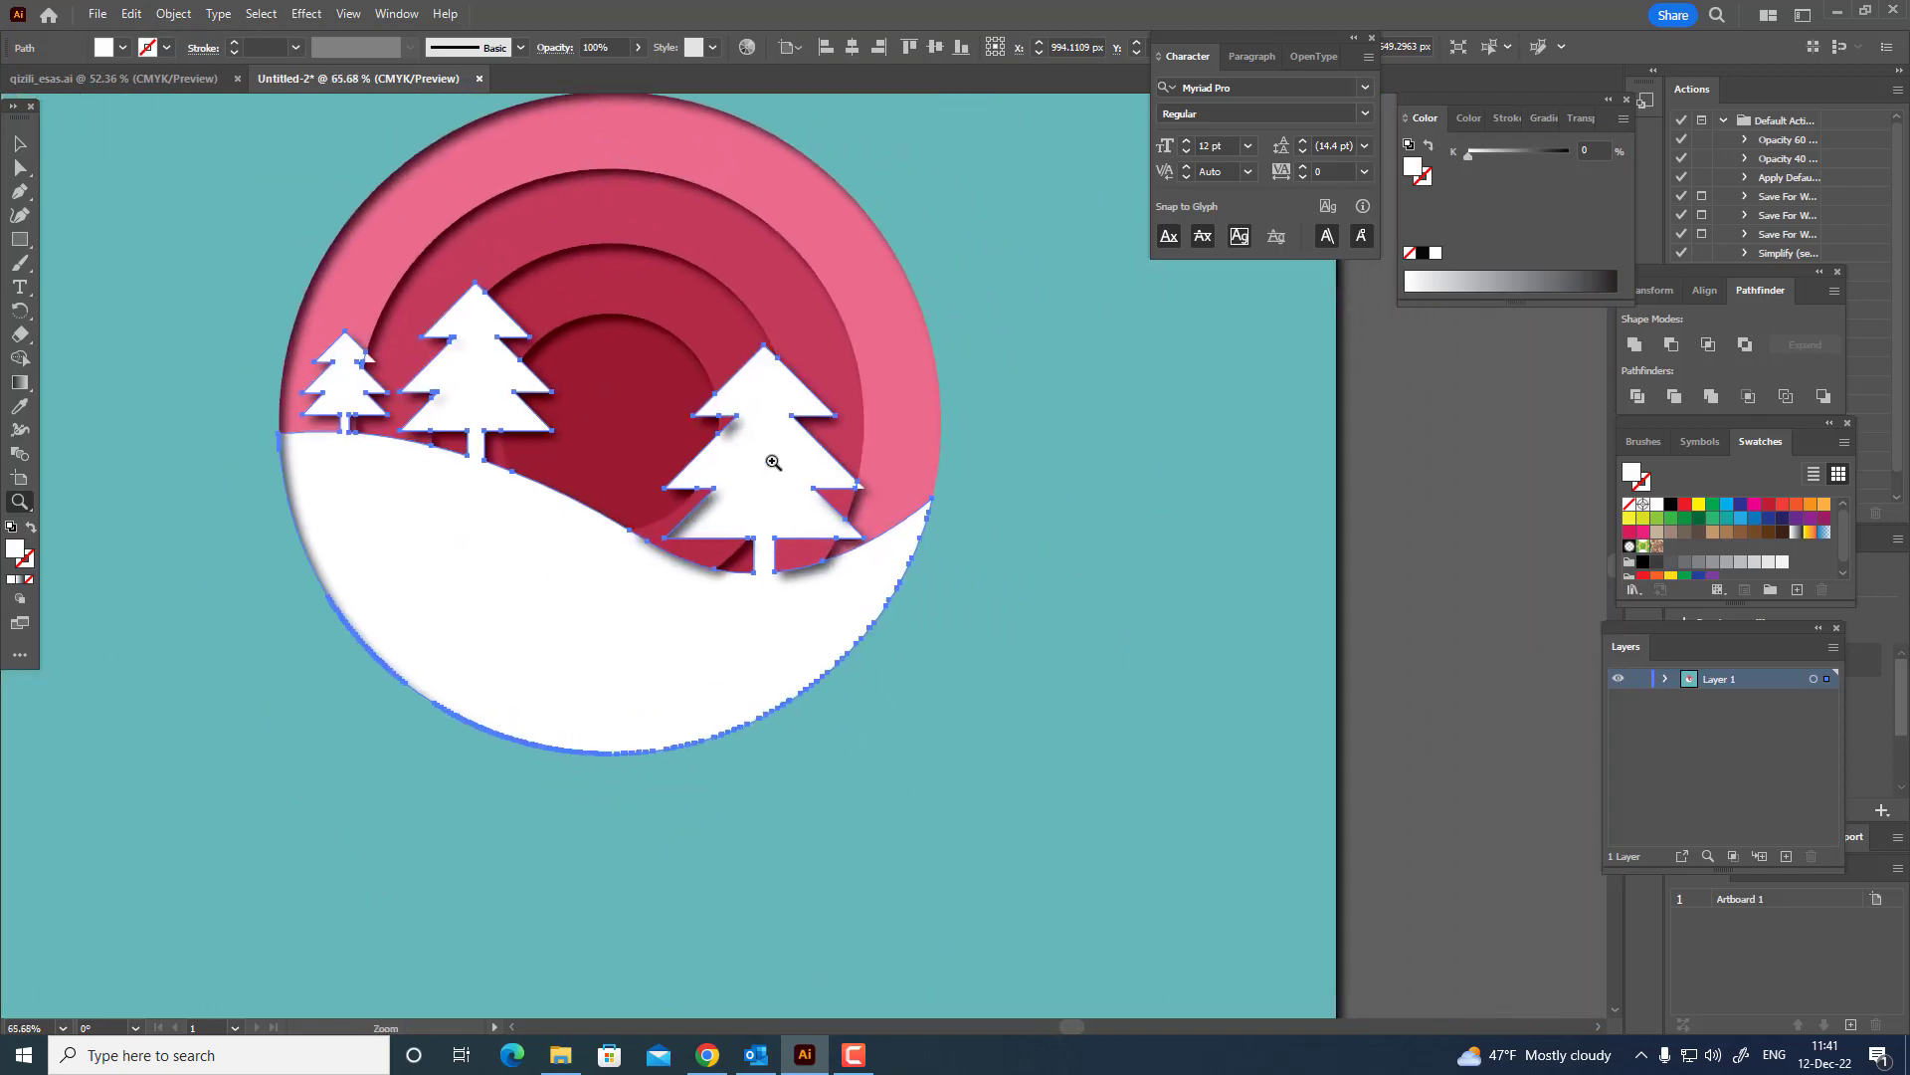
pyautogui.moveTo(772, 461); pyautogui.dragTo(854, 450)
pyautogui.press('space')
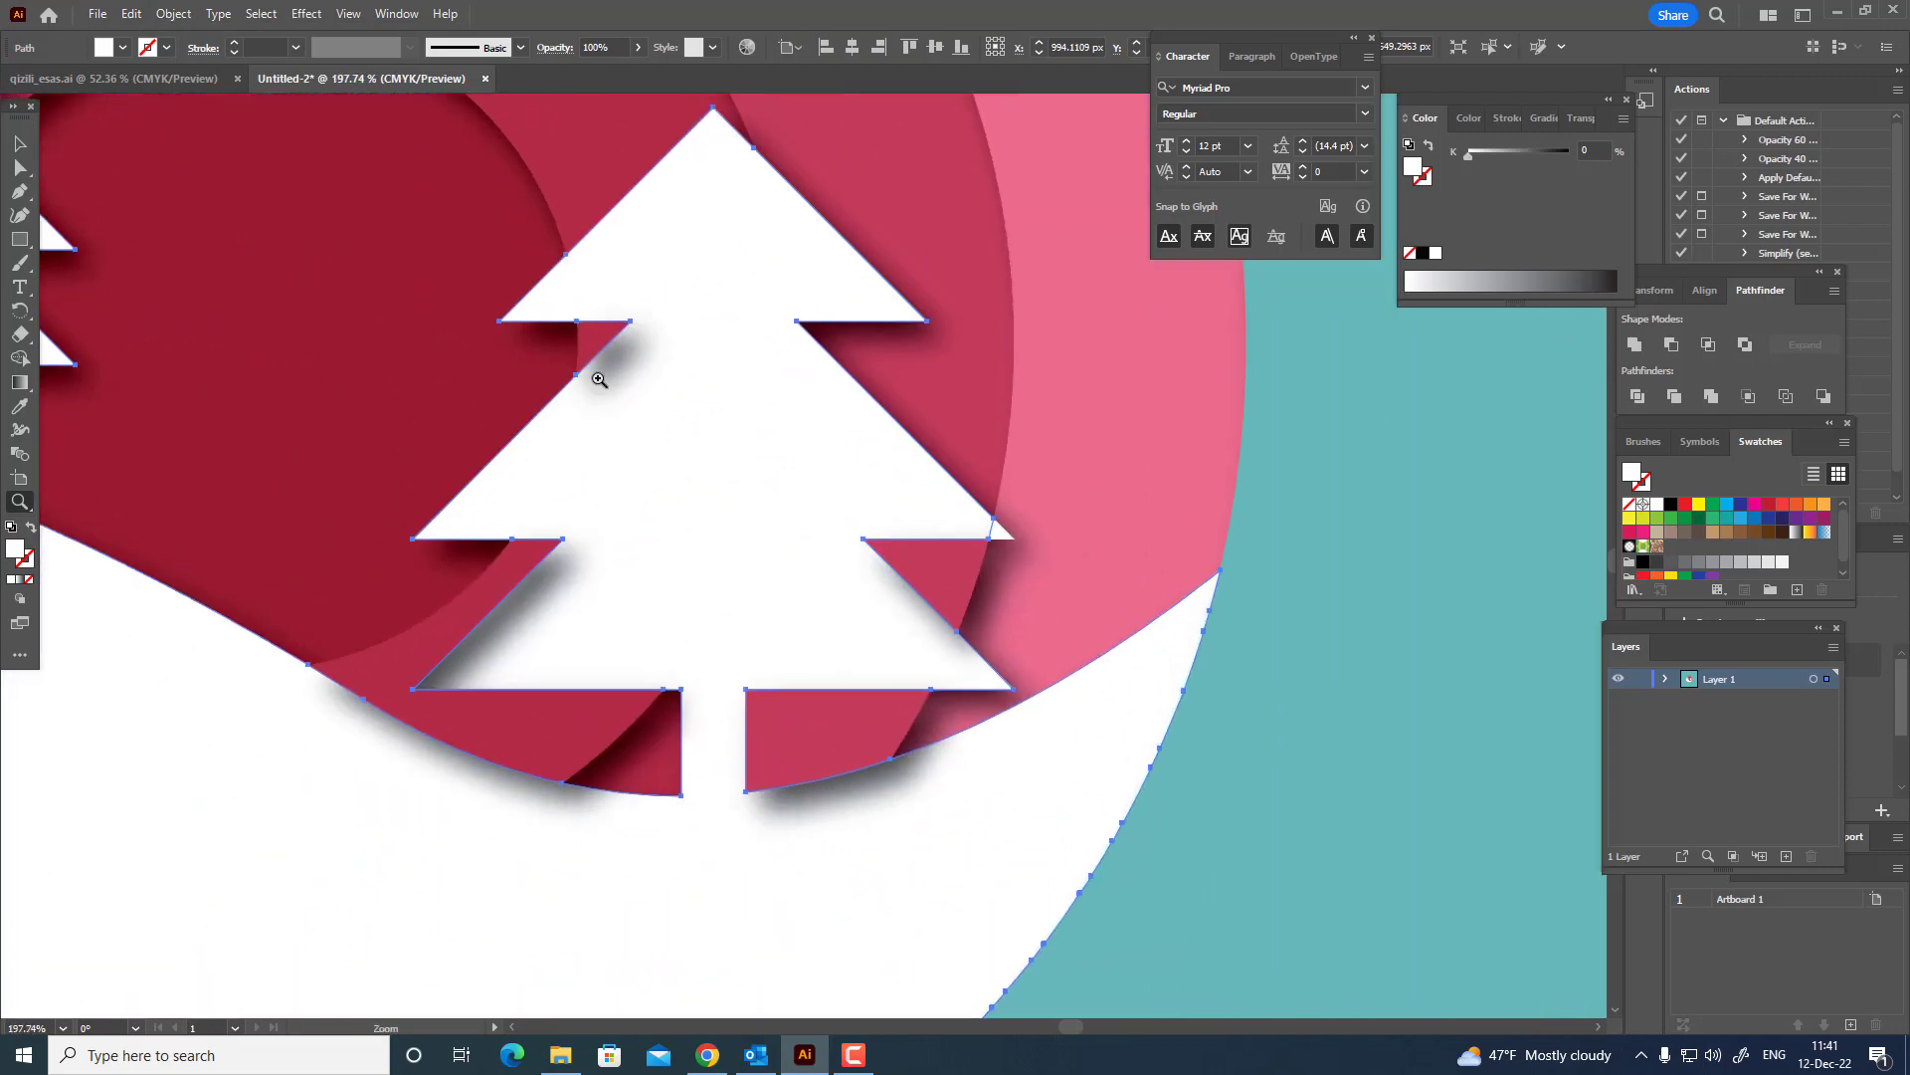
pyautogui.click(20, 167)
pyautogui.click(582, 350)
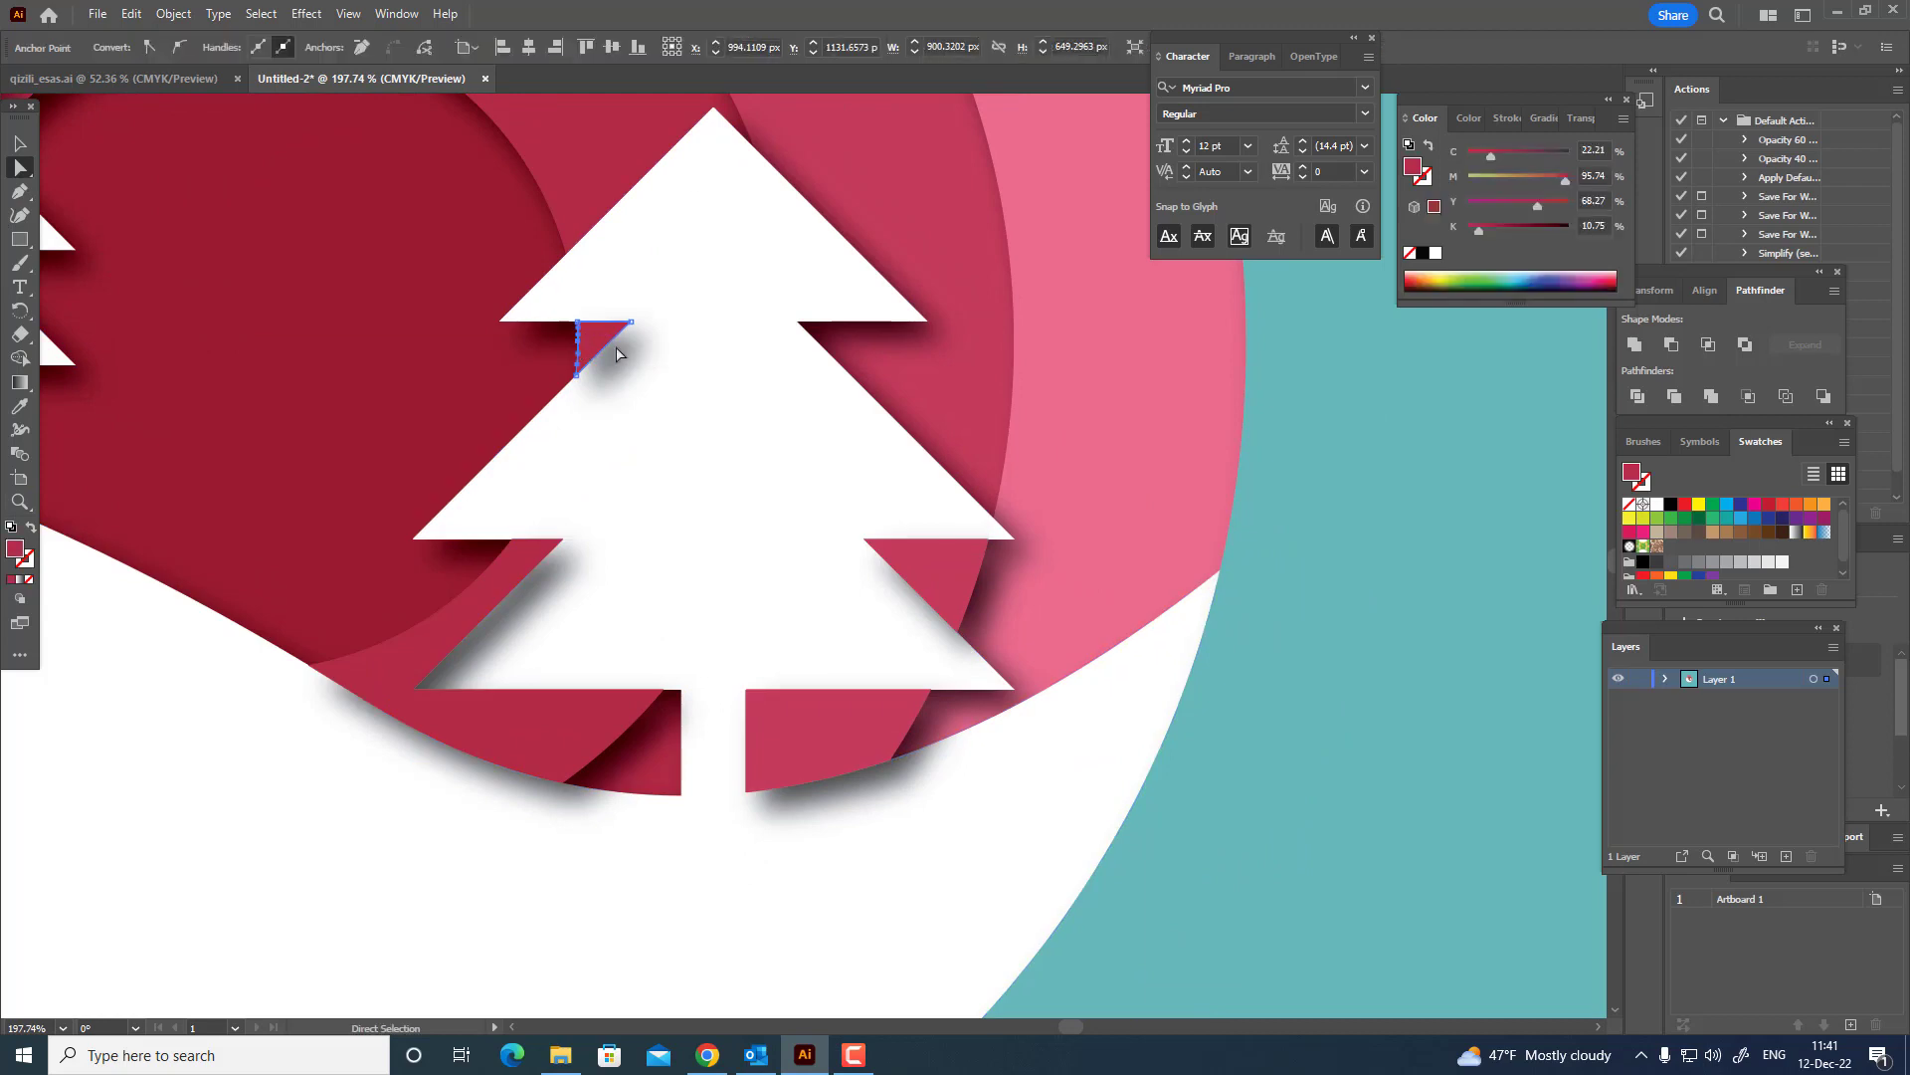
pyautogui.click(173, 13)
pyautogui.moveTo(298, 58)
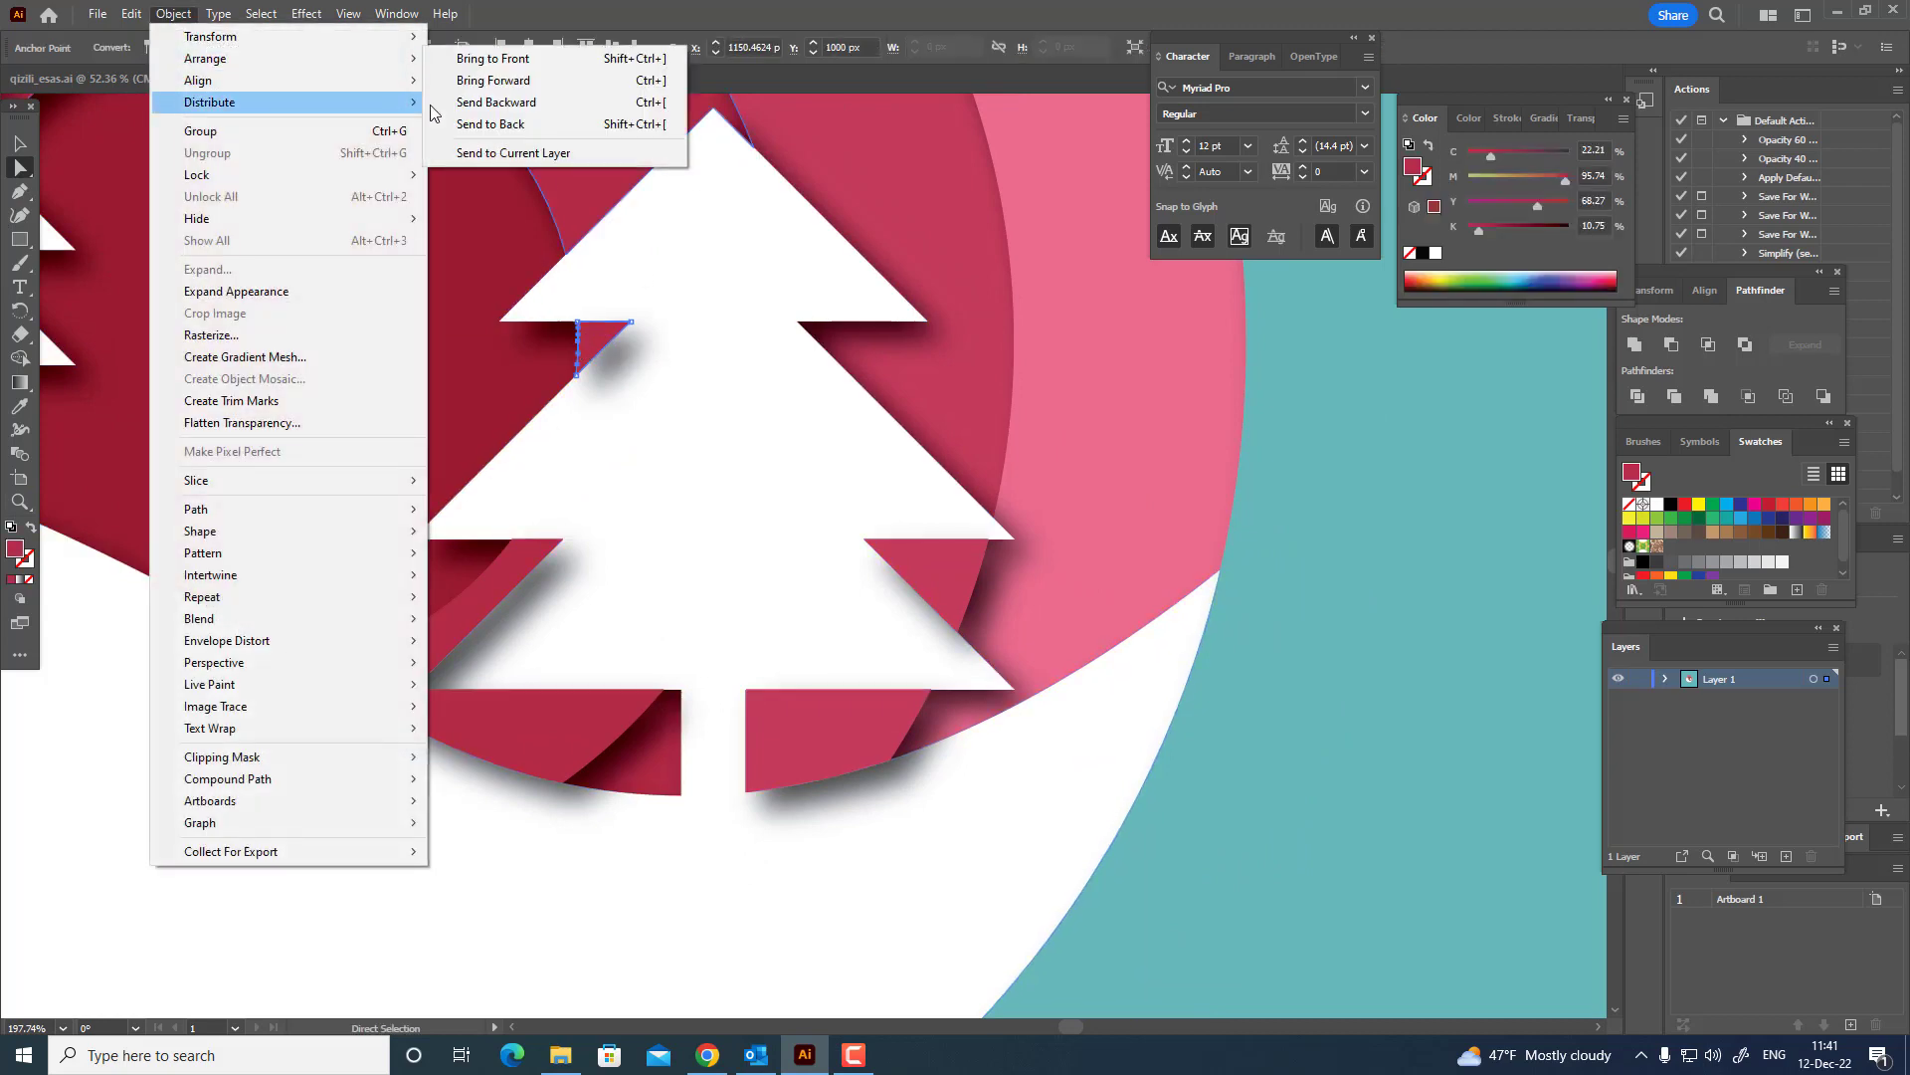
pyautogui.click(493, 123)
# Send the long crimson piece under the large fir tree's lower left branches to the back of the stacking order.
pyautogui.press('z')
pyautogui.moveTo(621, 300); pyautogui.dragTo(575, 383)
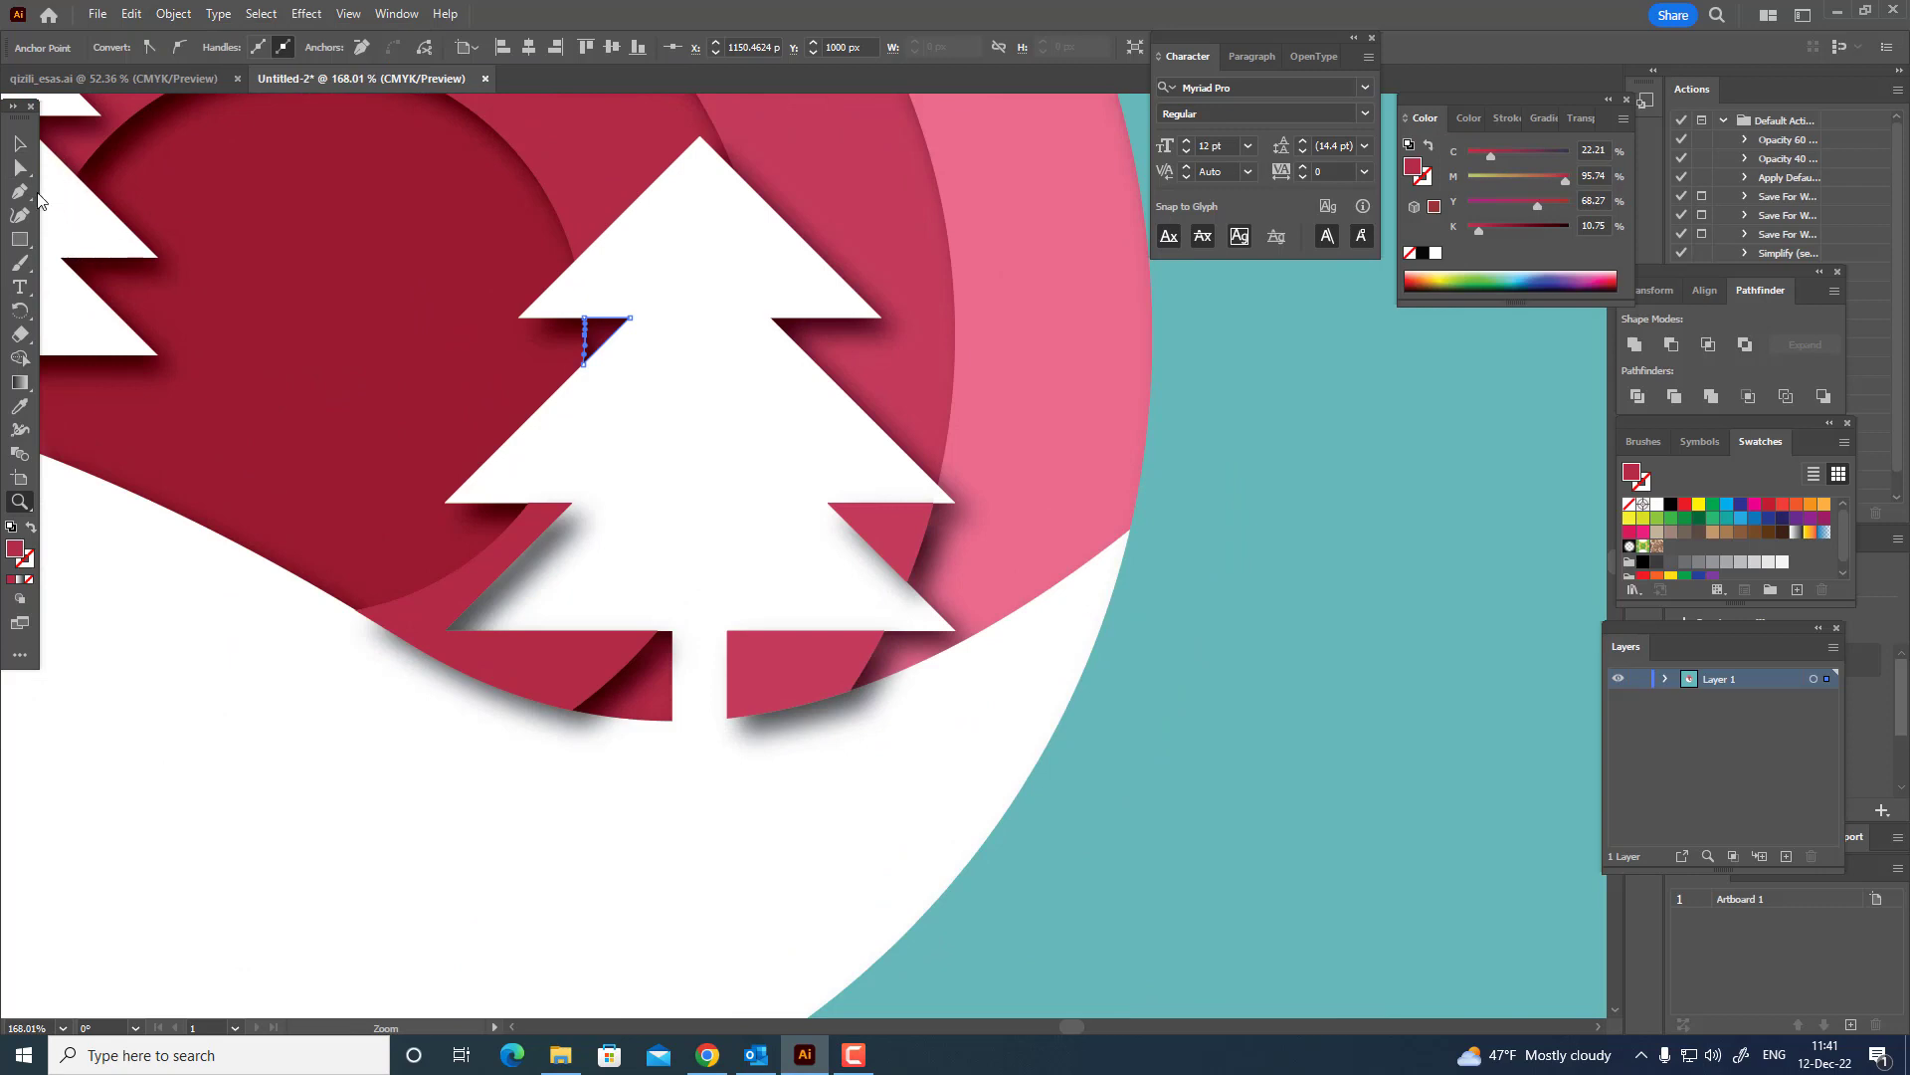
pyautogui.click(546, 520)
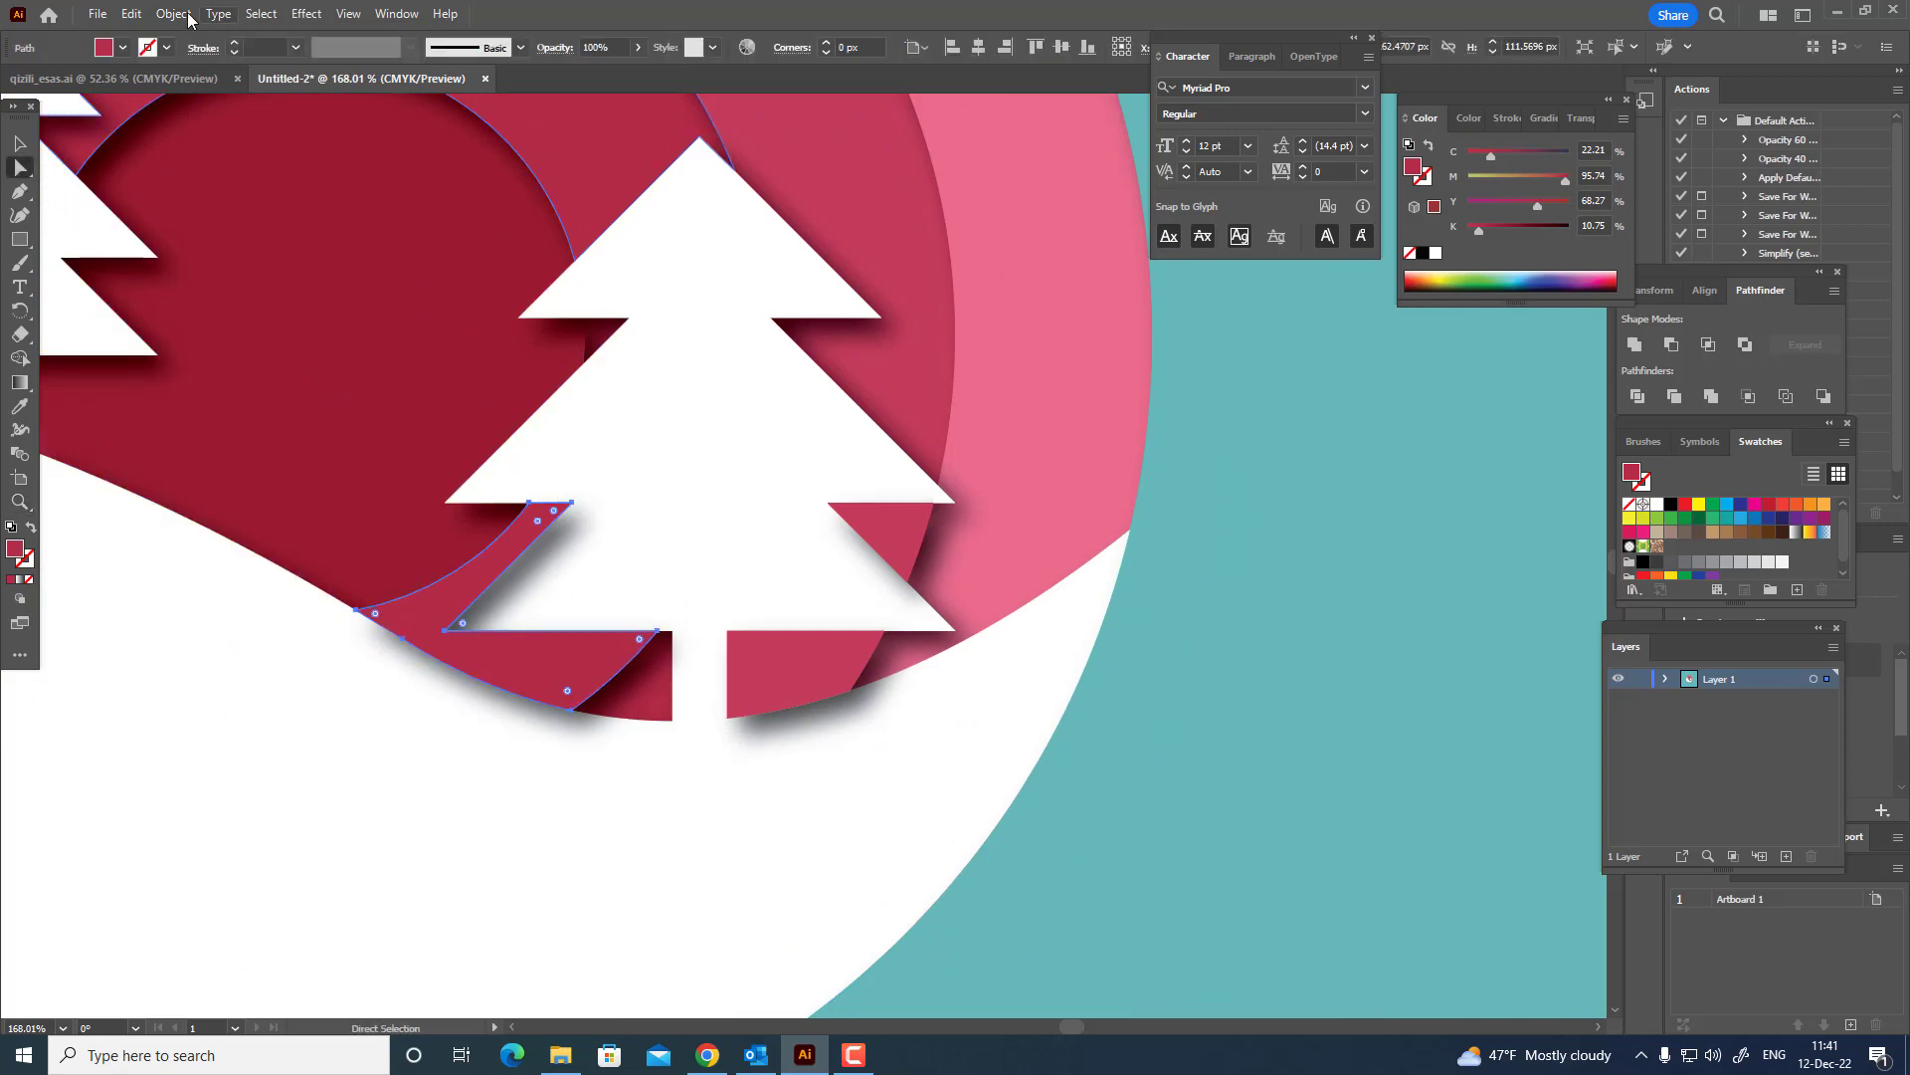
pyautogui.click(175, 14)
pyautogui.moveTo(358, 62)
pyautogui.click(557, 124)
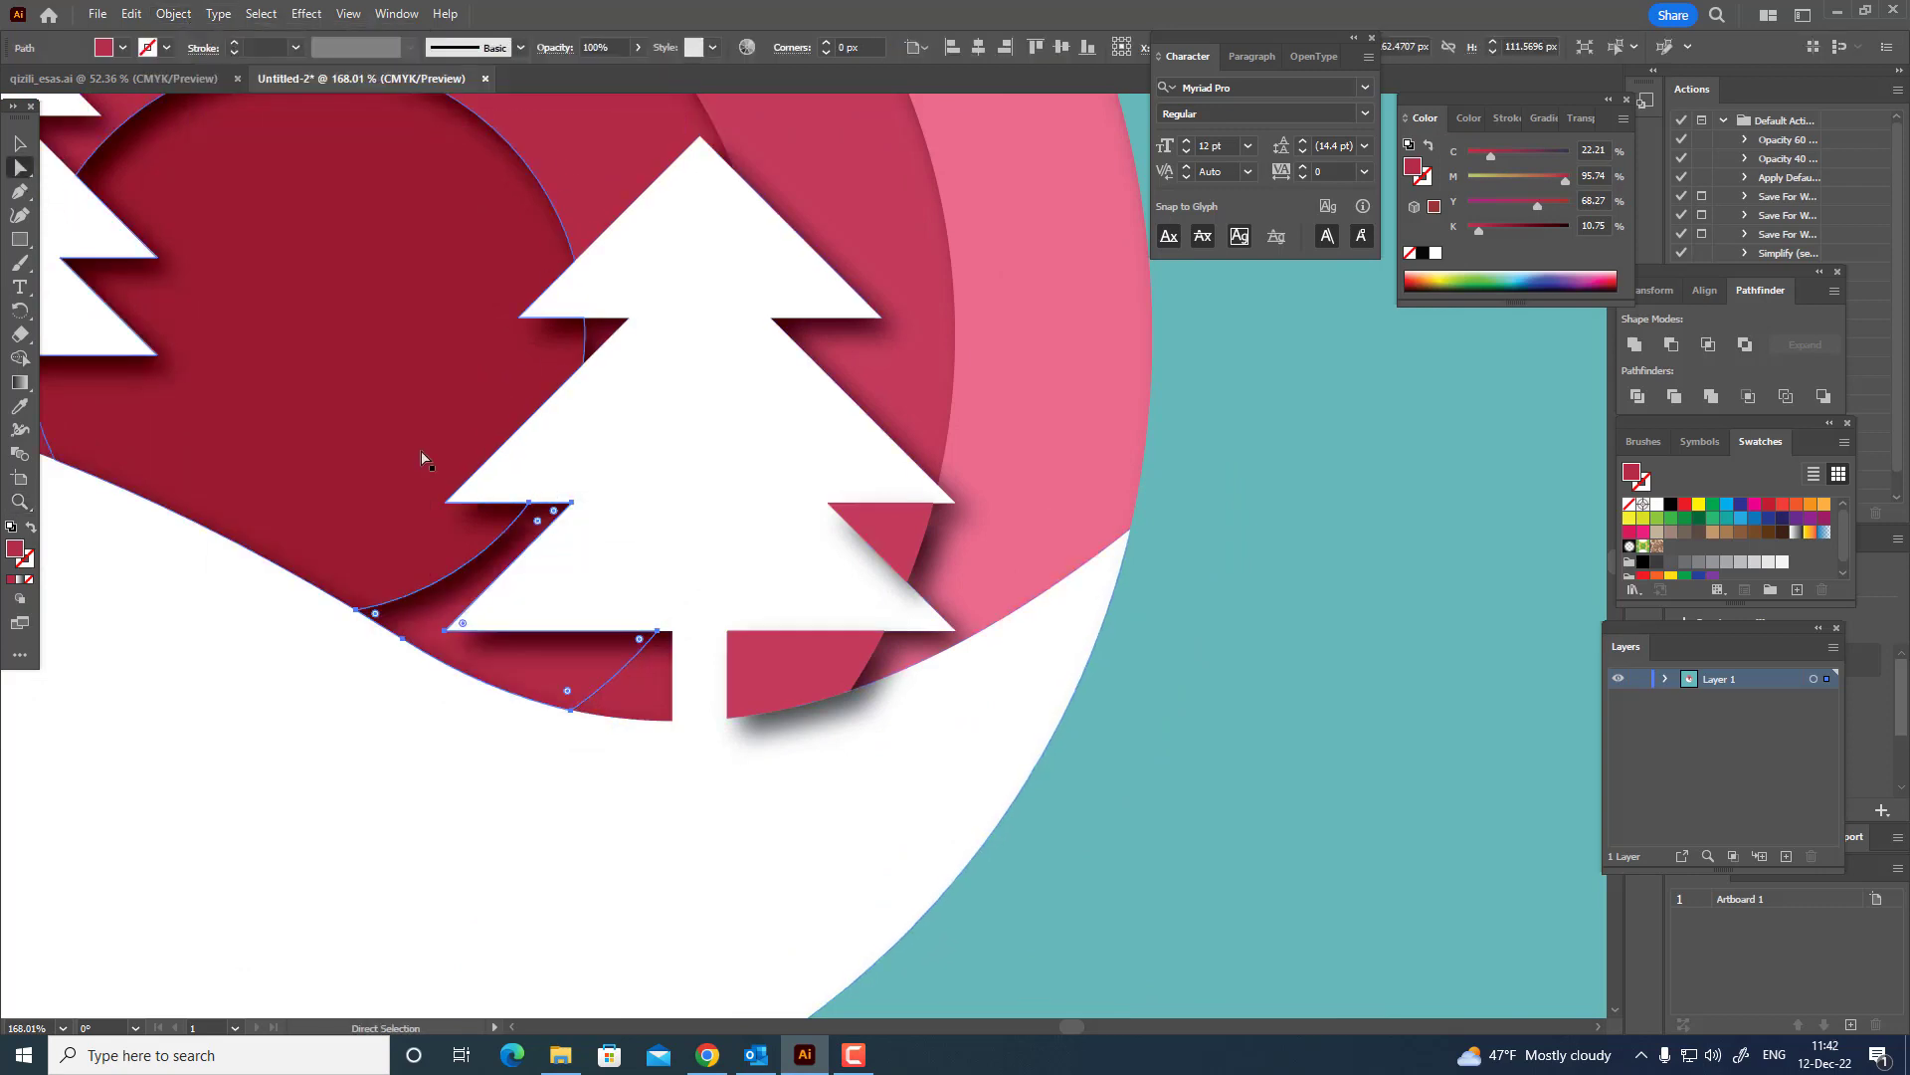
# Send the small rose sliver under the middle fir tree's lower left branch to the back of the stacking order.
pyautogui.moveTo(386, 485); pyautogui.dragTo(864, 603)
pyautogui.moveTo(486, 452); pyautogui.dragTo(636, 547)
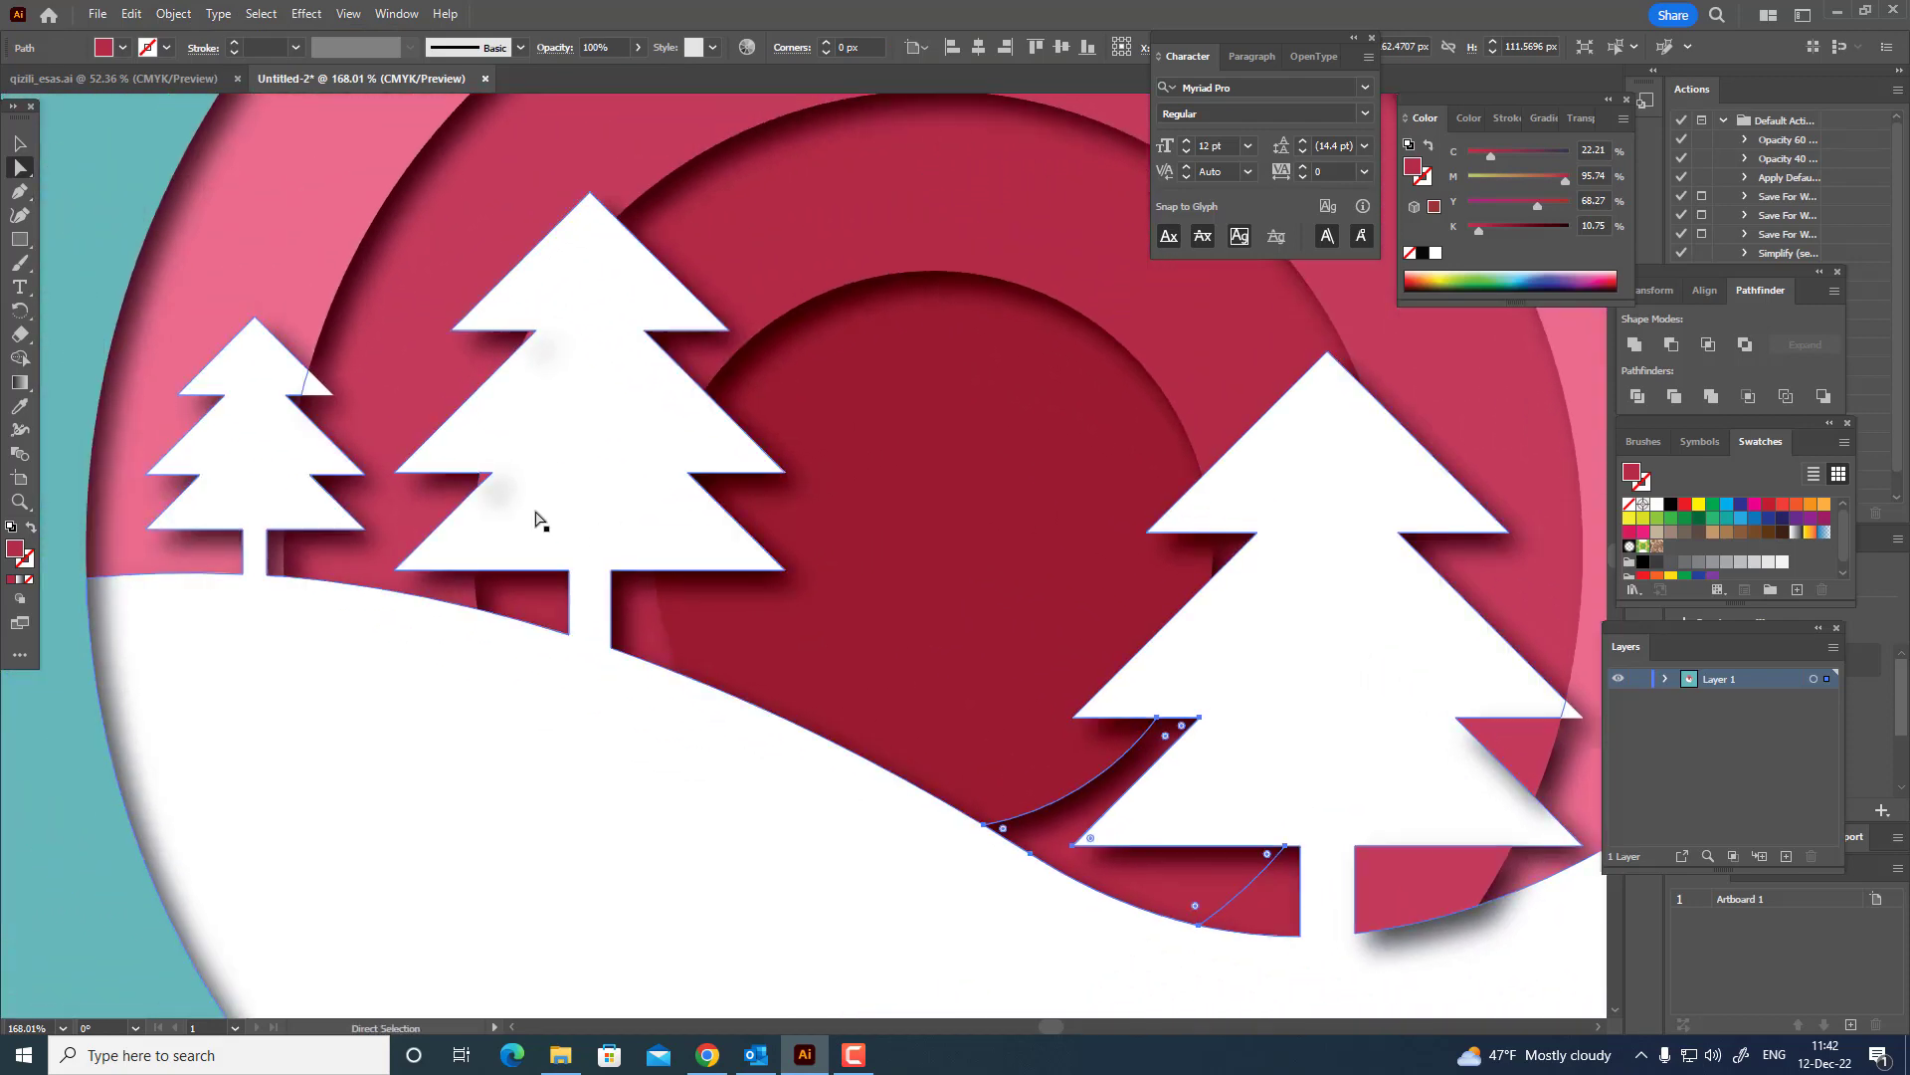
pyautogui.click(482, 479)
pyautogui.click(482, 480)
pyautogui.click(175, 14)
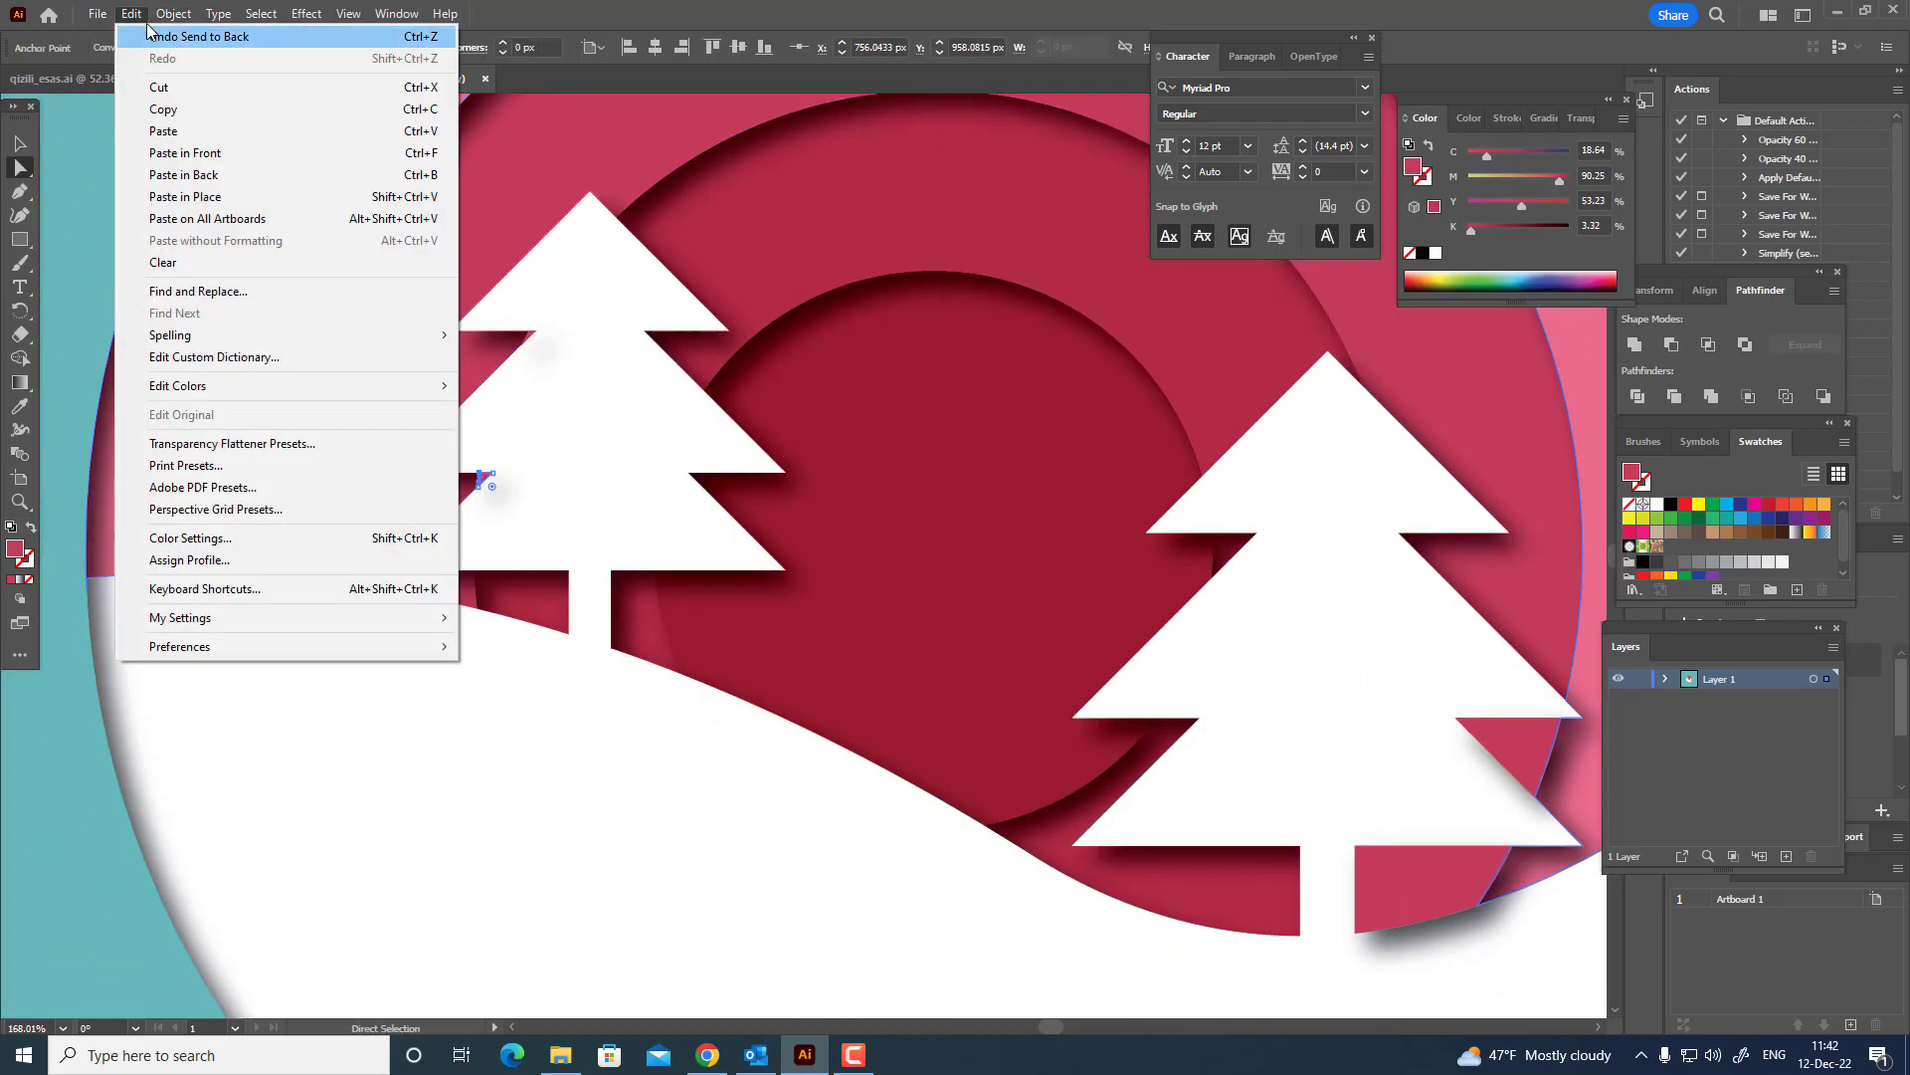
pyautogui.moveTo(235, 59)
pyautogui.click(554, 124)
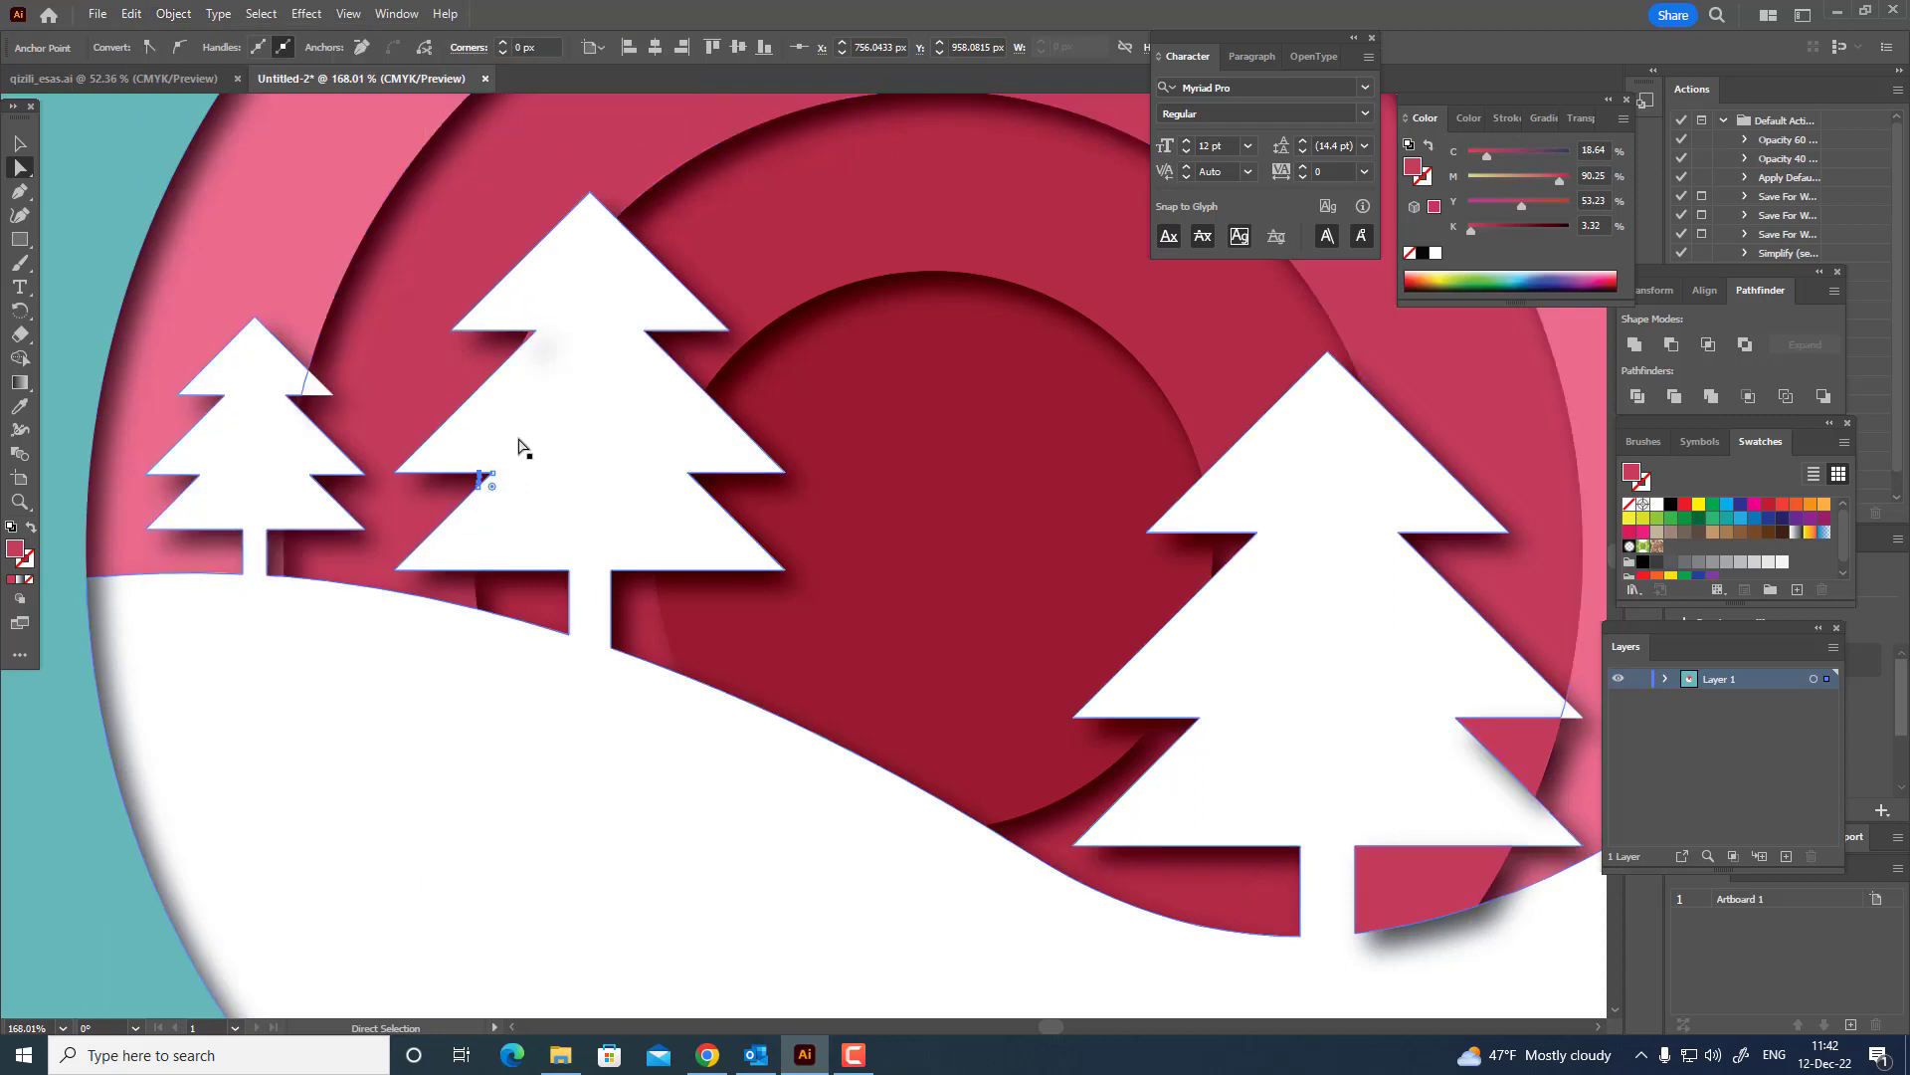
# Unite the separate white branch tip at the right of the large fir tree with the hill-and-trees shape.
pyautogui.moveTo(775, 539); pyautogui.dragTo(579, 471)
pyautogui.moveTo(1114, 640); pyautogui.dragTo(737, 533)
pyautogui.press('z')
pyautogui.moveTo(880, 536); pyautogui.dragTo(1219, 617)
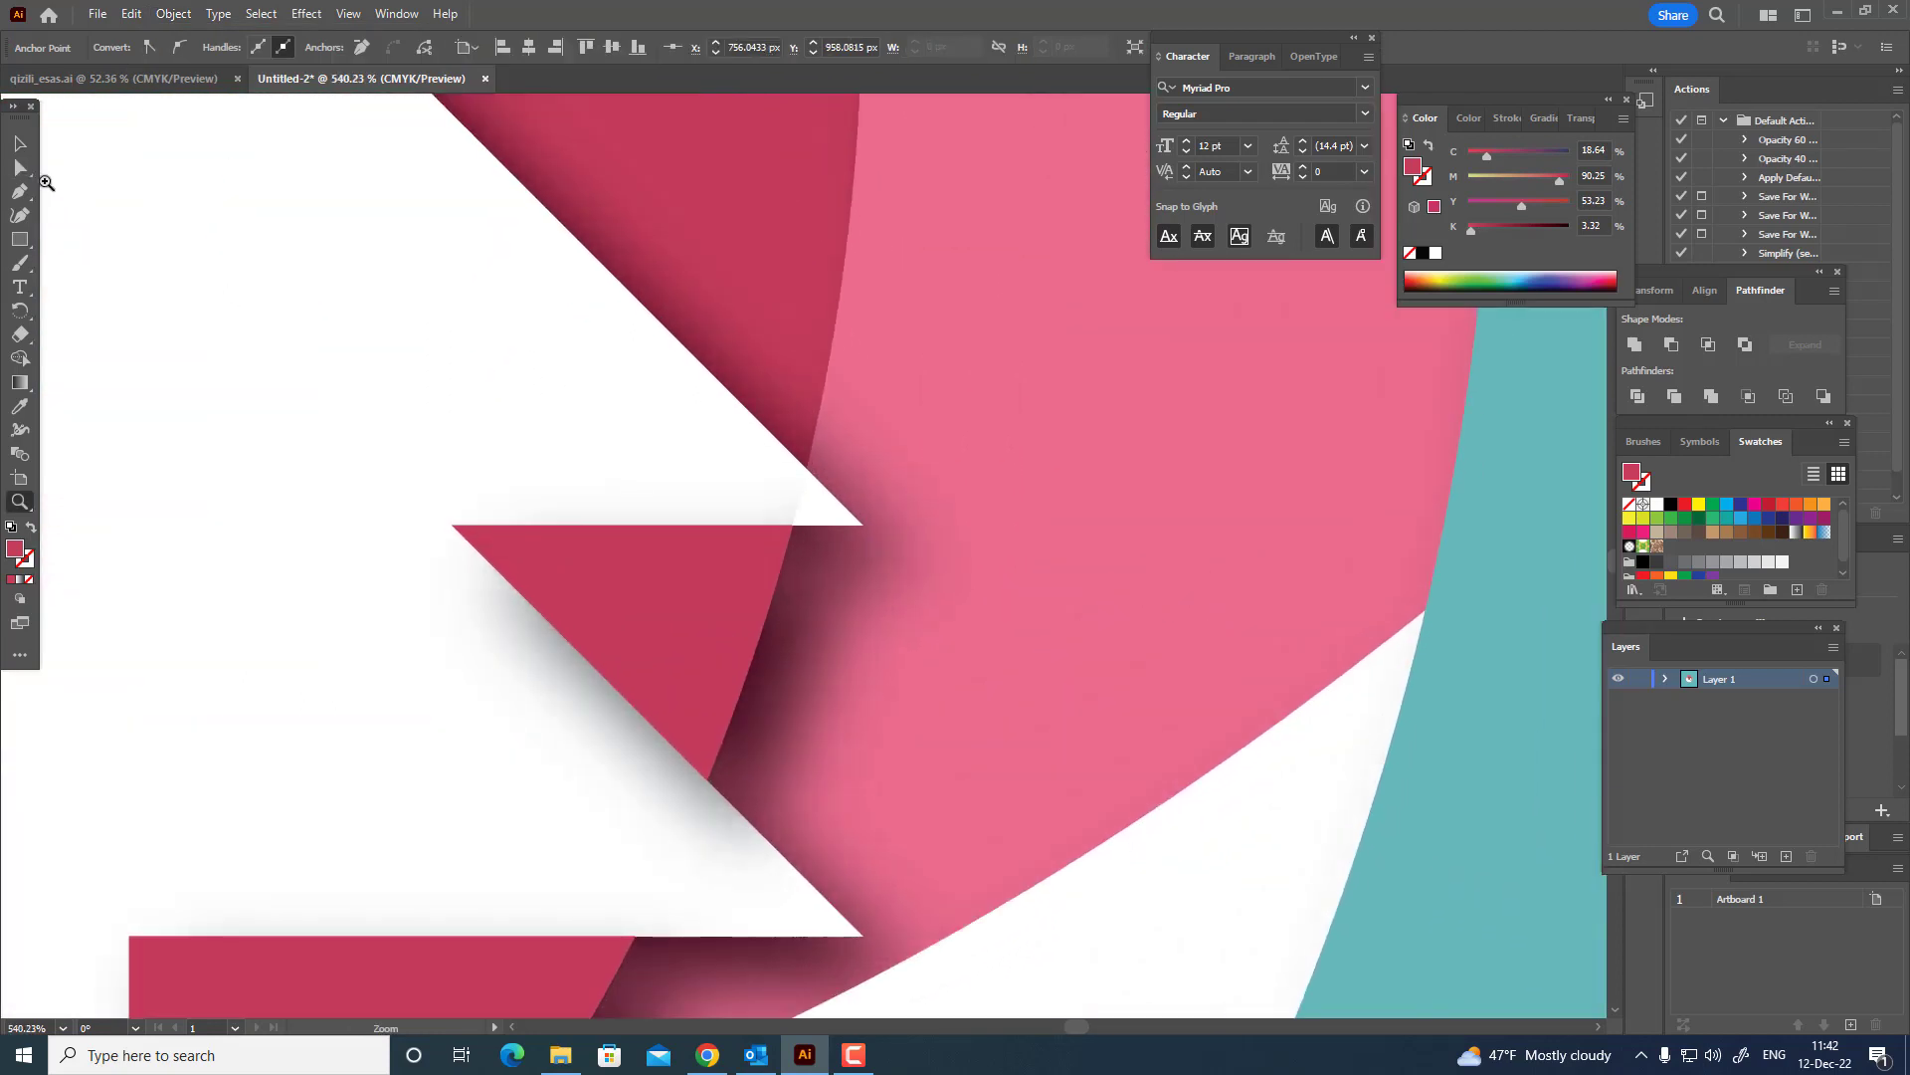
pyautogui.press('a')
pyautogui.click(862, 527)
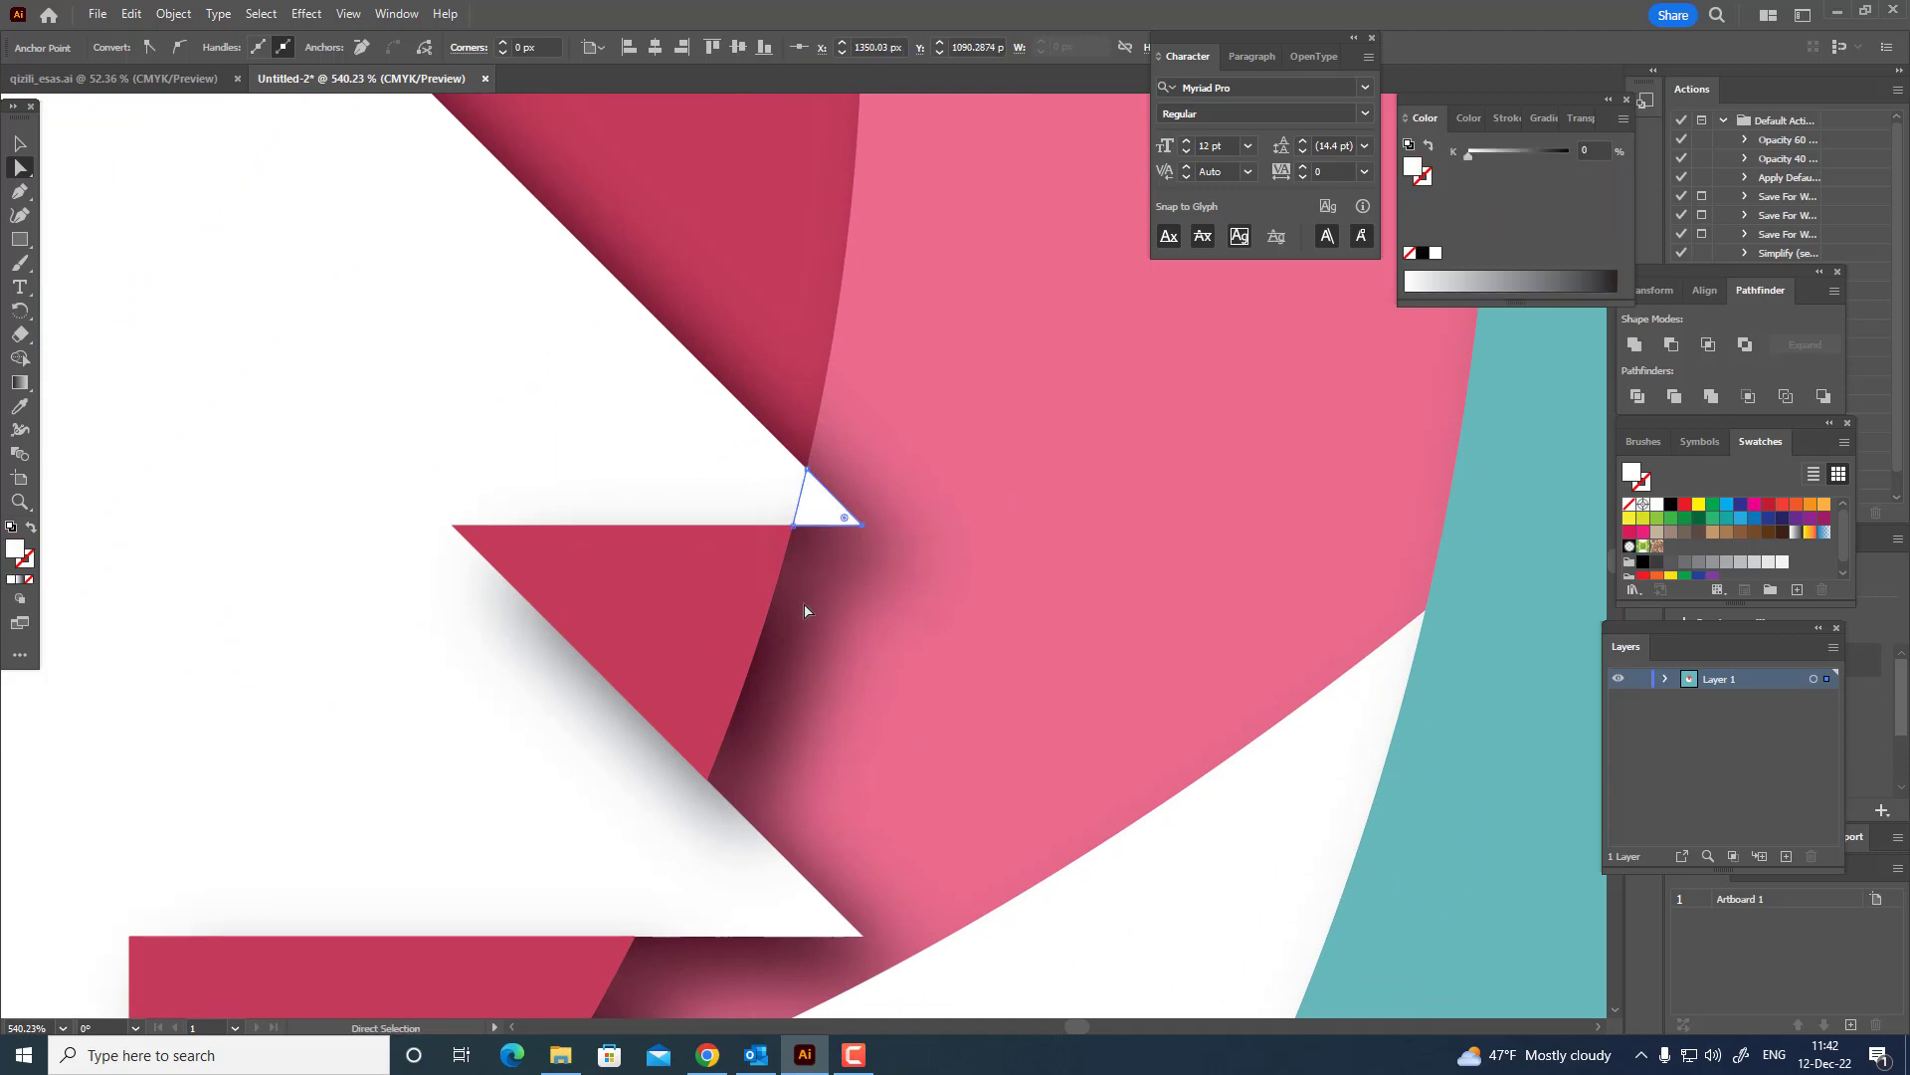
pyautogui.moveTo(578, 375); pyautogui.dragTo(836, 520)
pyautogui.keyDown('shift'); pyautogui.click(770, 507); pyautogui.keyUp('shift')
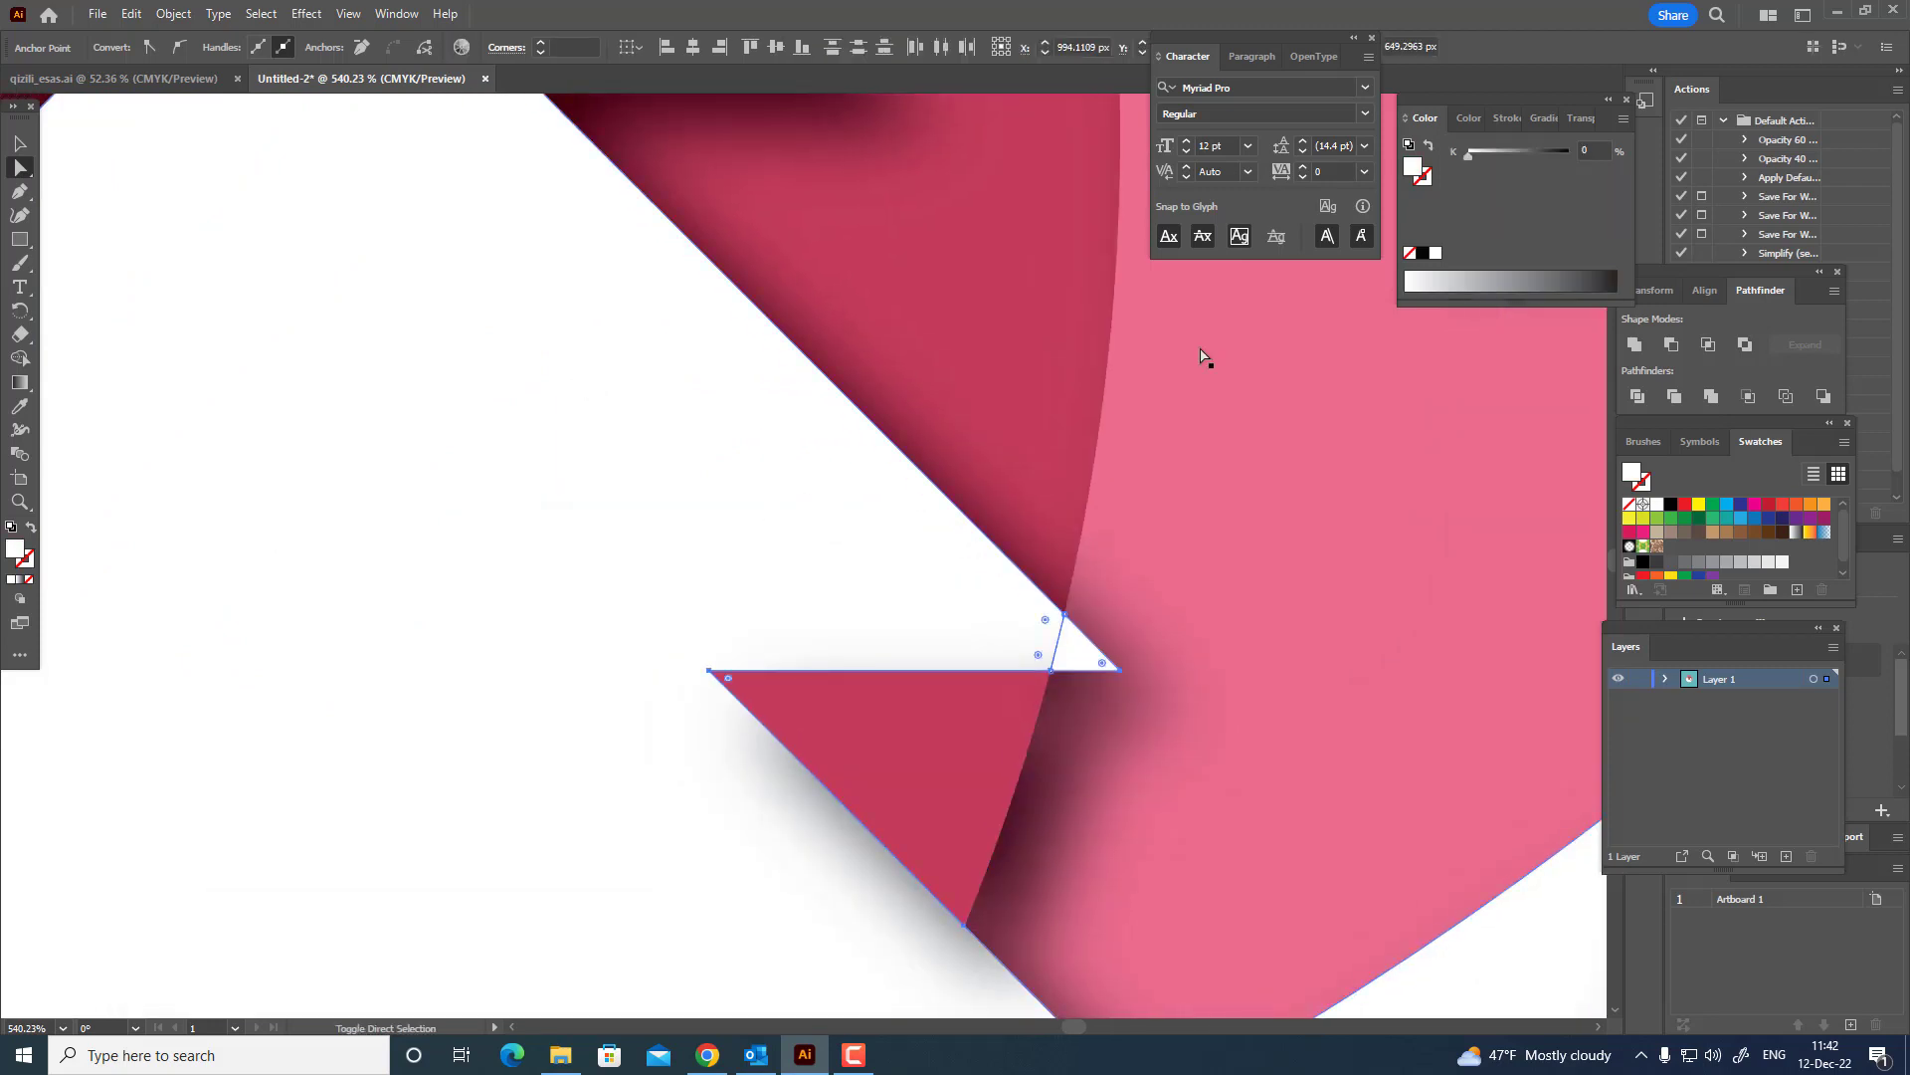
pyautogui.click(1637, 343)
# Unite the separate white tip of the small fir tree's upper right branch with the hill-and-trees shape, leaving nothing selected.
pyautogui.press('z')
pyautogui.moveTo(1057, 438); pyautogui.dragTo(1019, 601)
pyautogui.moveTo(836, 580); pyautogui.dragTo(1530, 664)
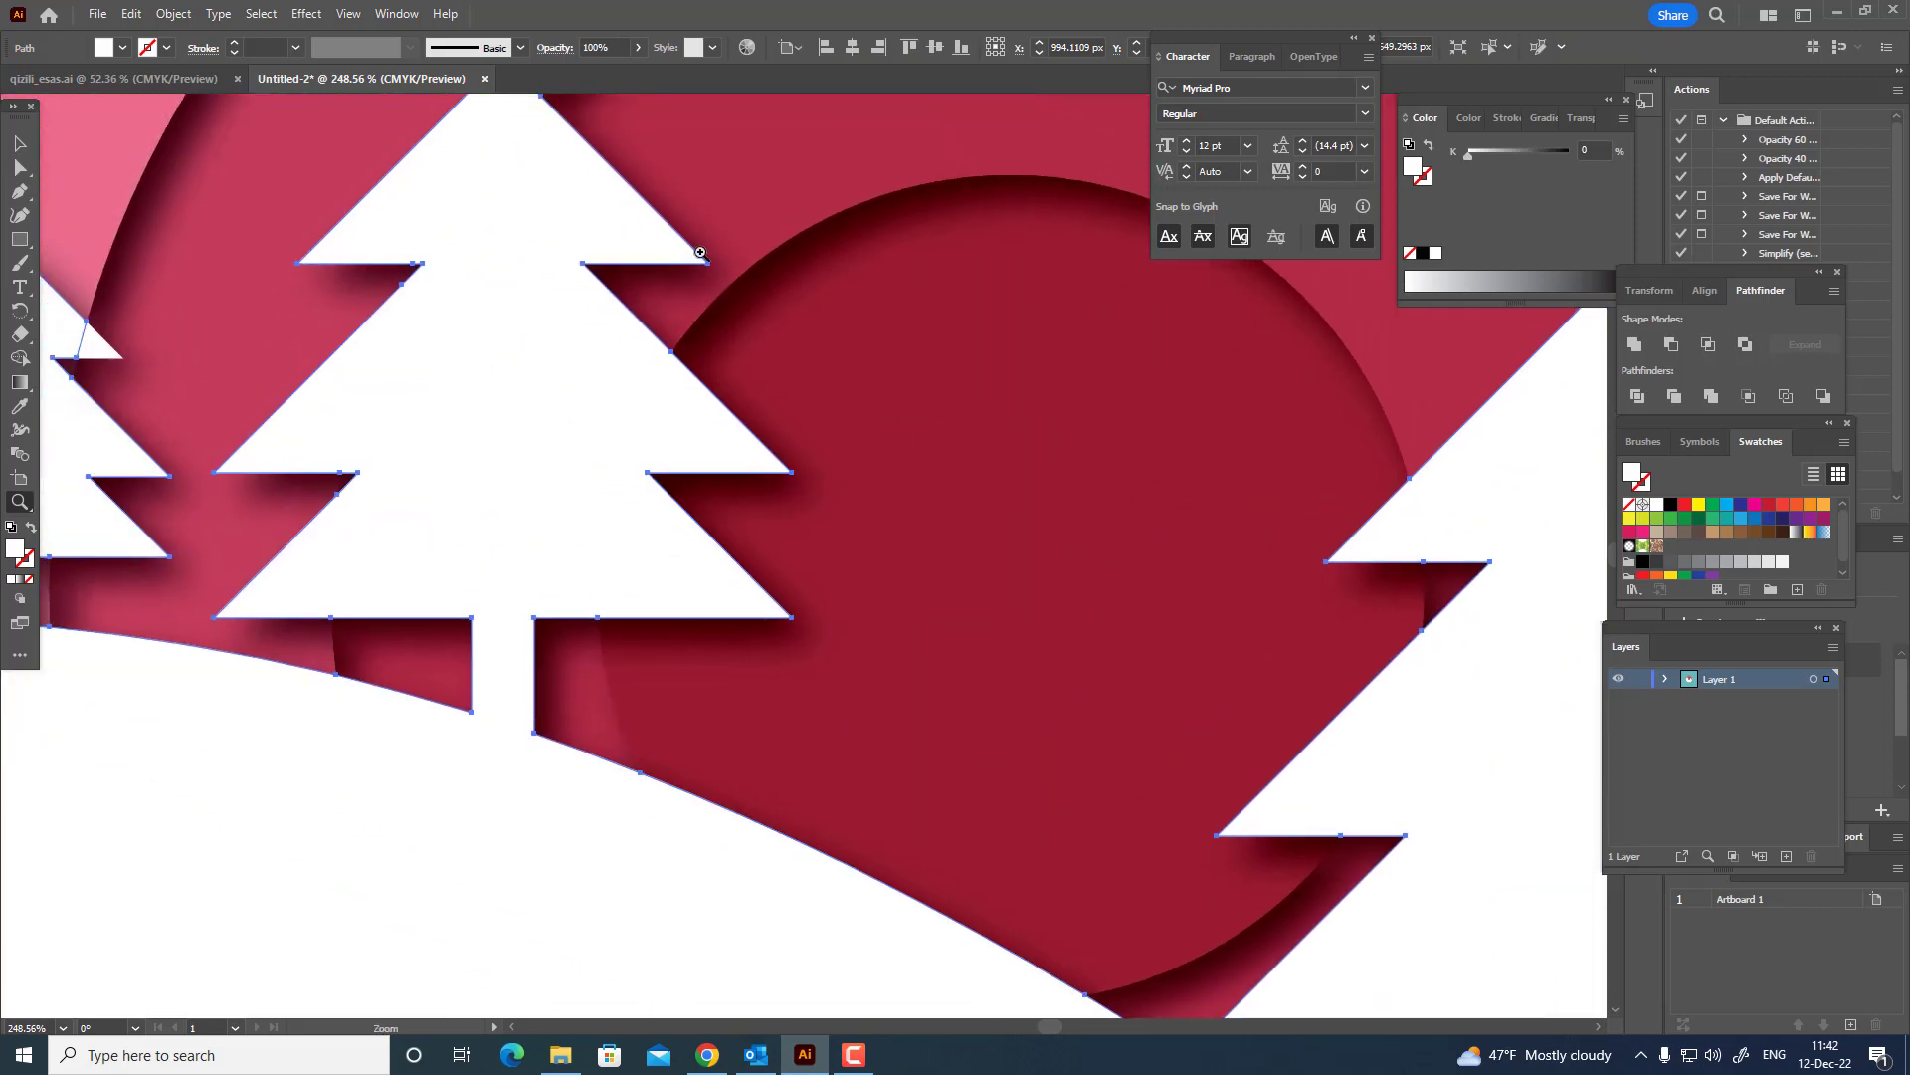
pyautogui.moveTo(701, 252); pyautogui.dragTo(846, 482)
pyautogui.moveTo(614, 576); pyautogui.dragTo(829, 580)
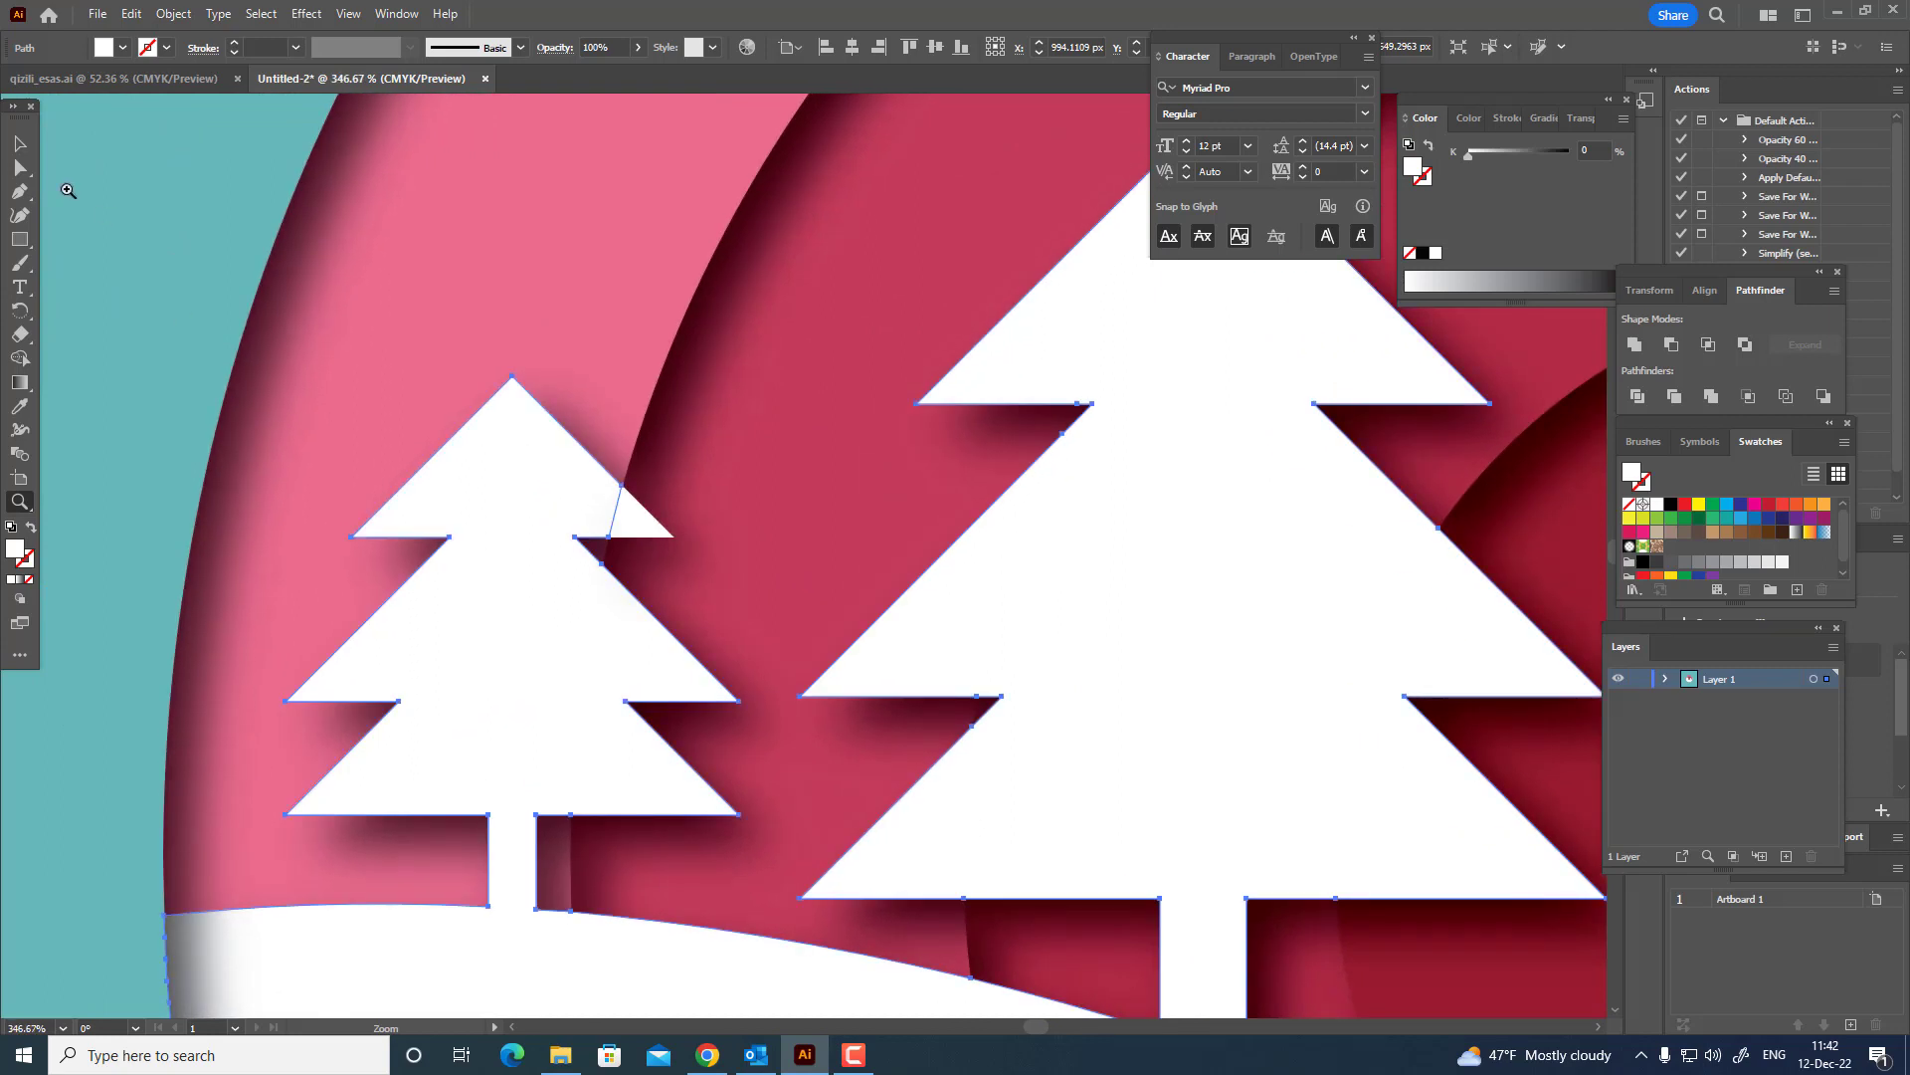
pyautogui.click(15, 170)
pyautogui.click(657, 525)
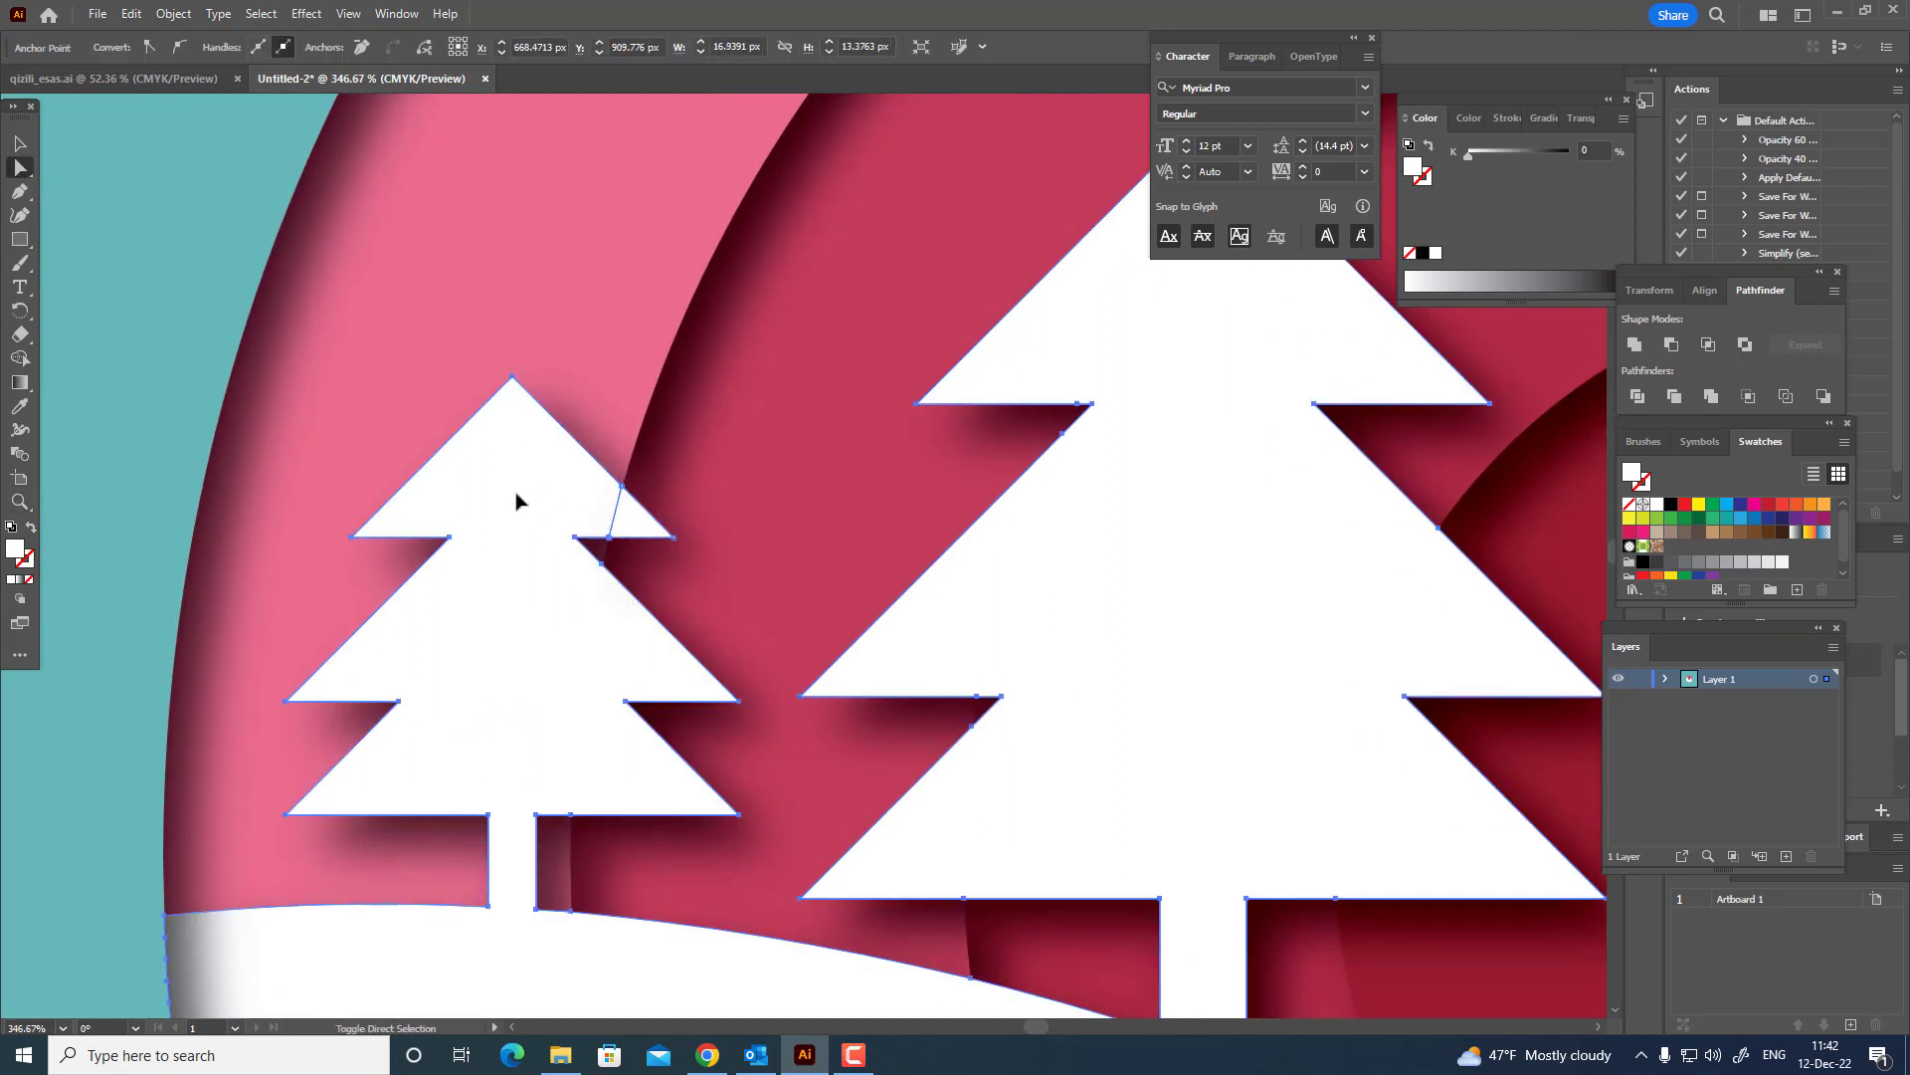
pyautogui.keyDown('shift'); pyautogui.click(519, 502); pyautogui.keyUp('shift')
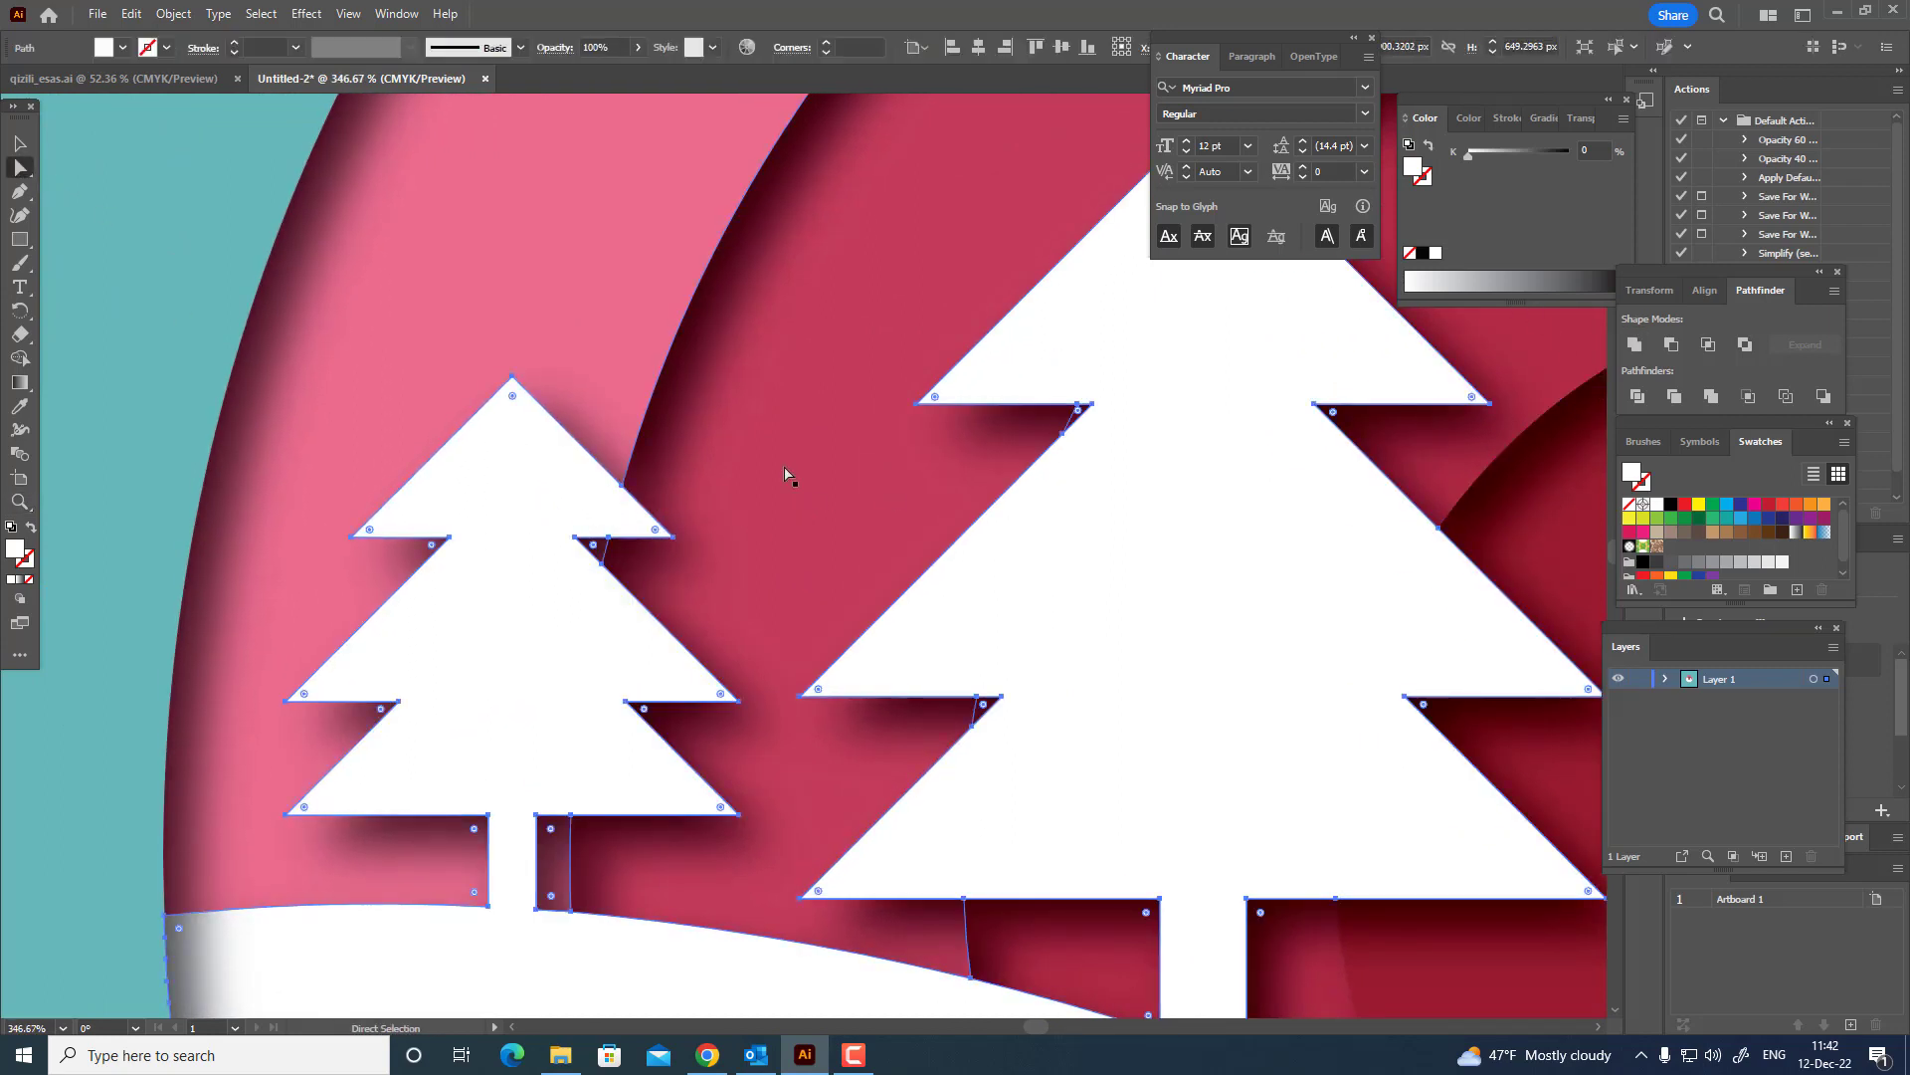
pyautogui.moveTo(783, 470); pyautogui.dragTo(423, 499)
pyautogui.moveTo(952, 426); pyautogui.dragTo(498, 463)
pyautogui.click(17, 145)
pyautogui.click(90, 288)
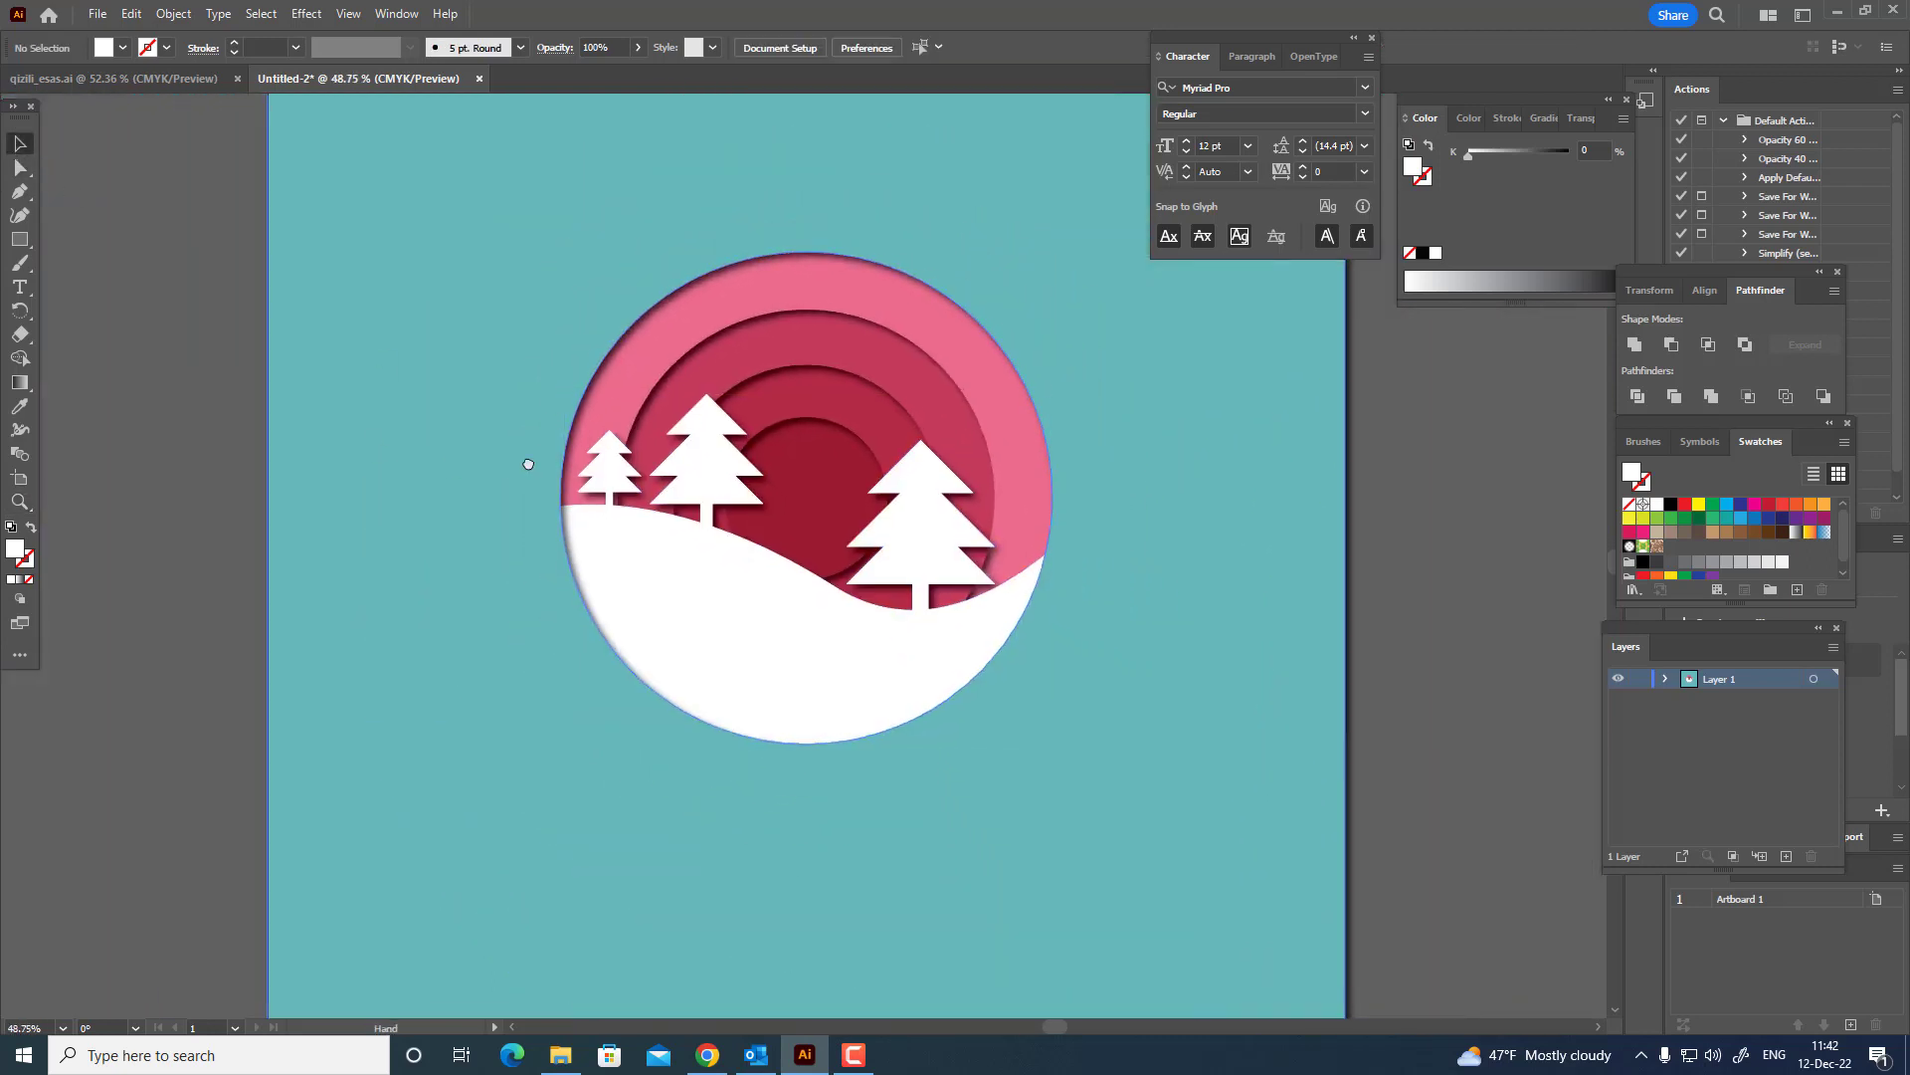
# Draw a white circle about 1000 px wide over the artwork, centred both ways on the artboard.
pyautogui.moveTo(842, 526); pyautogui.dragTo(597, 546)
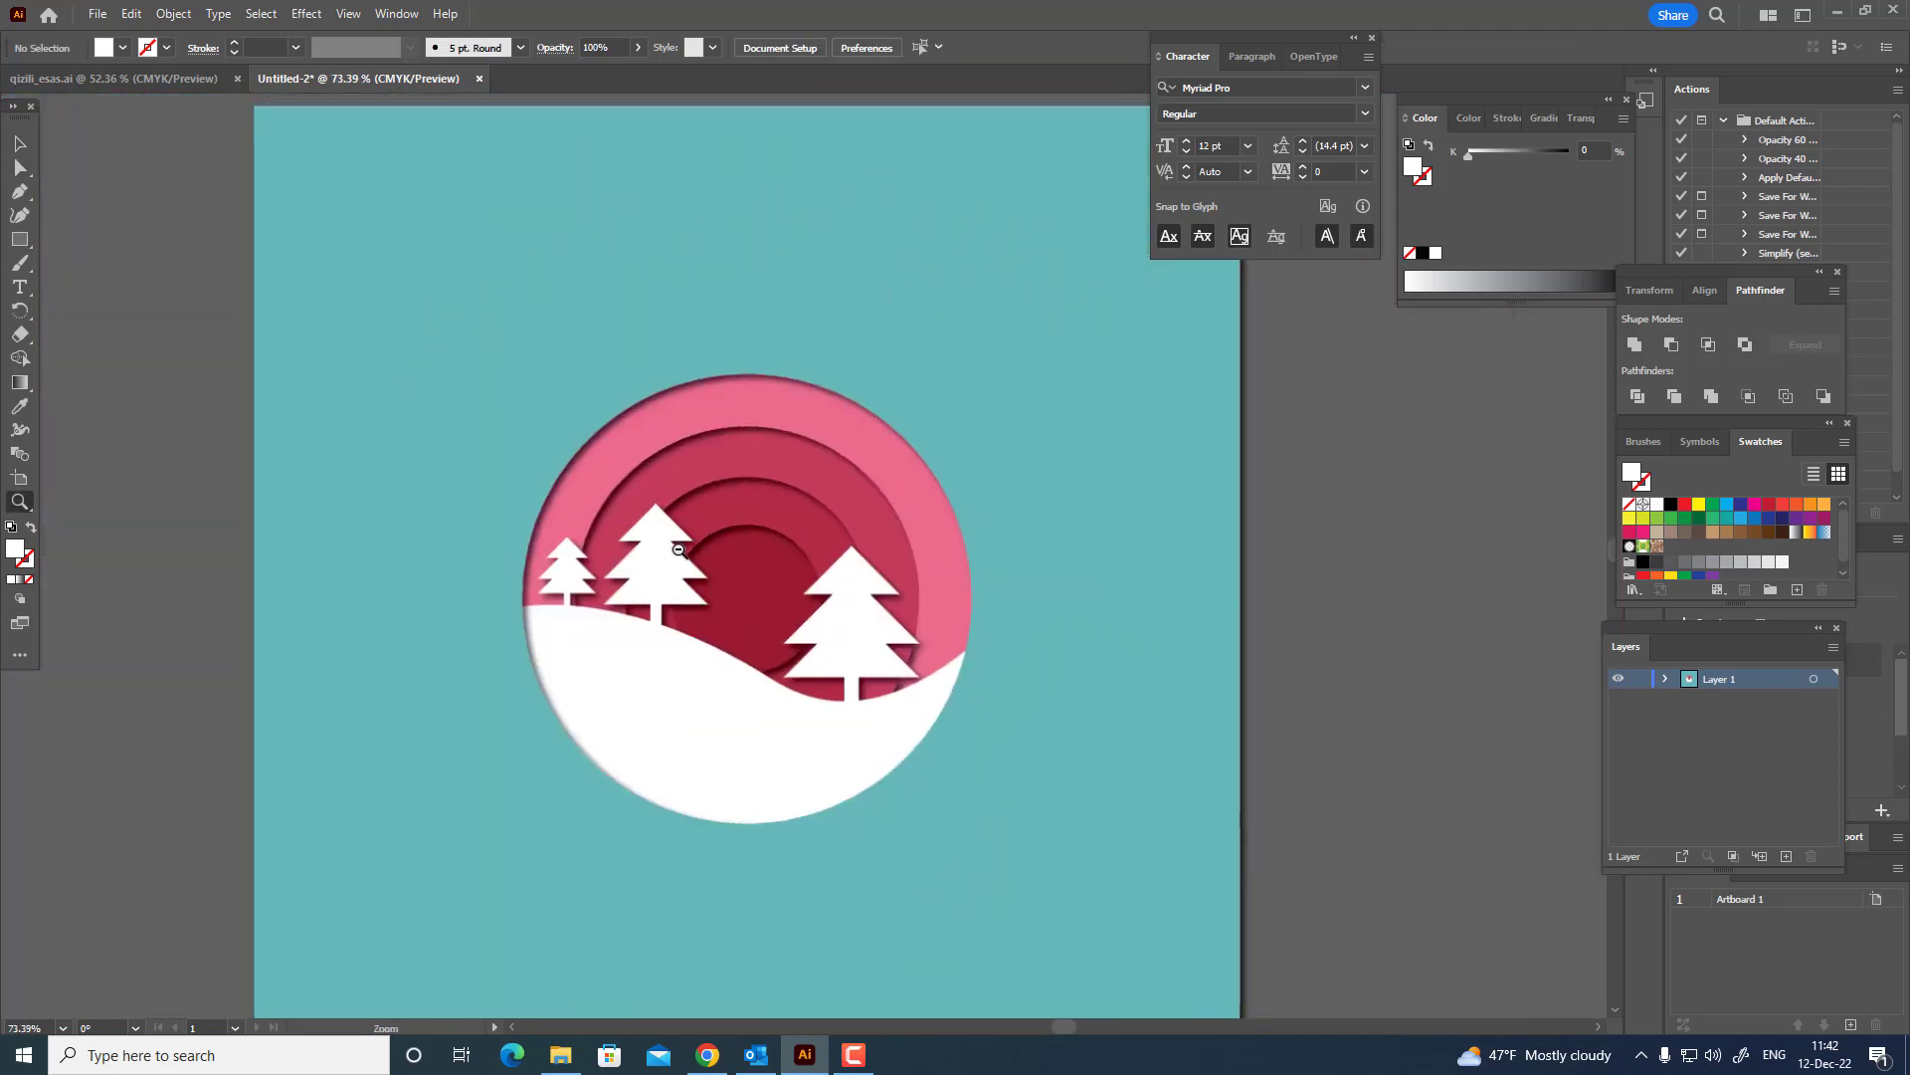
pyautogui.click(100, 290)
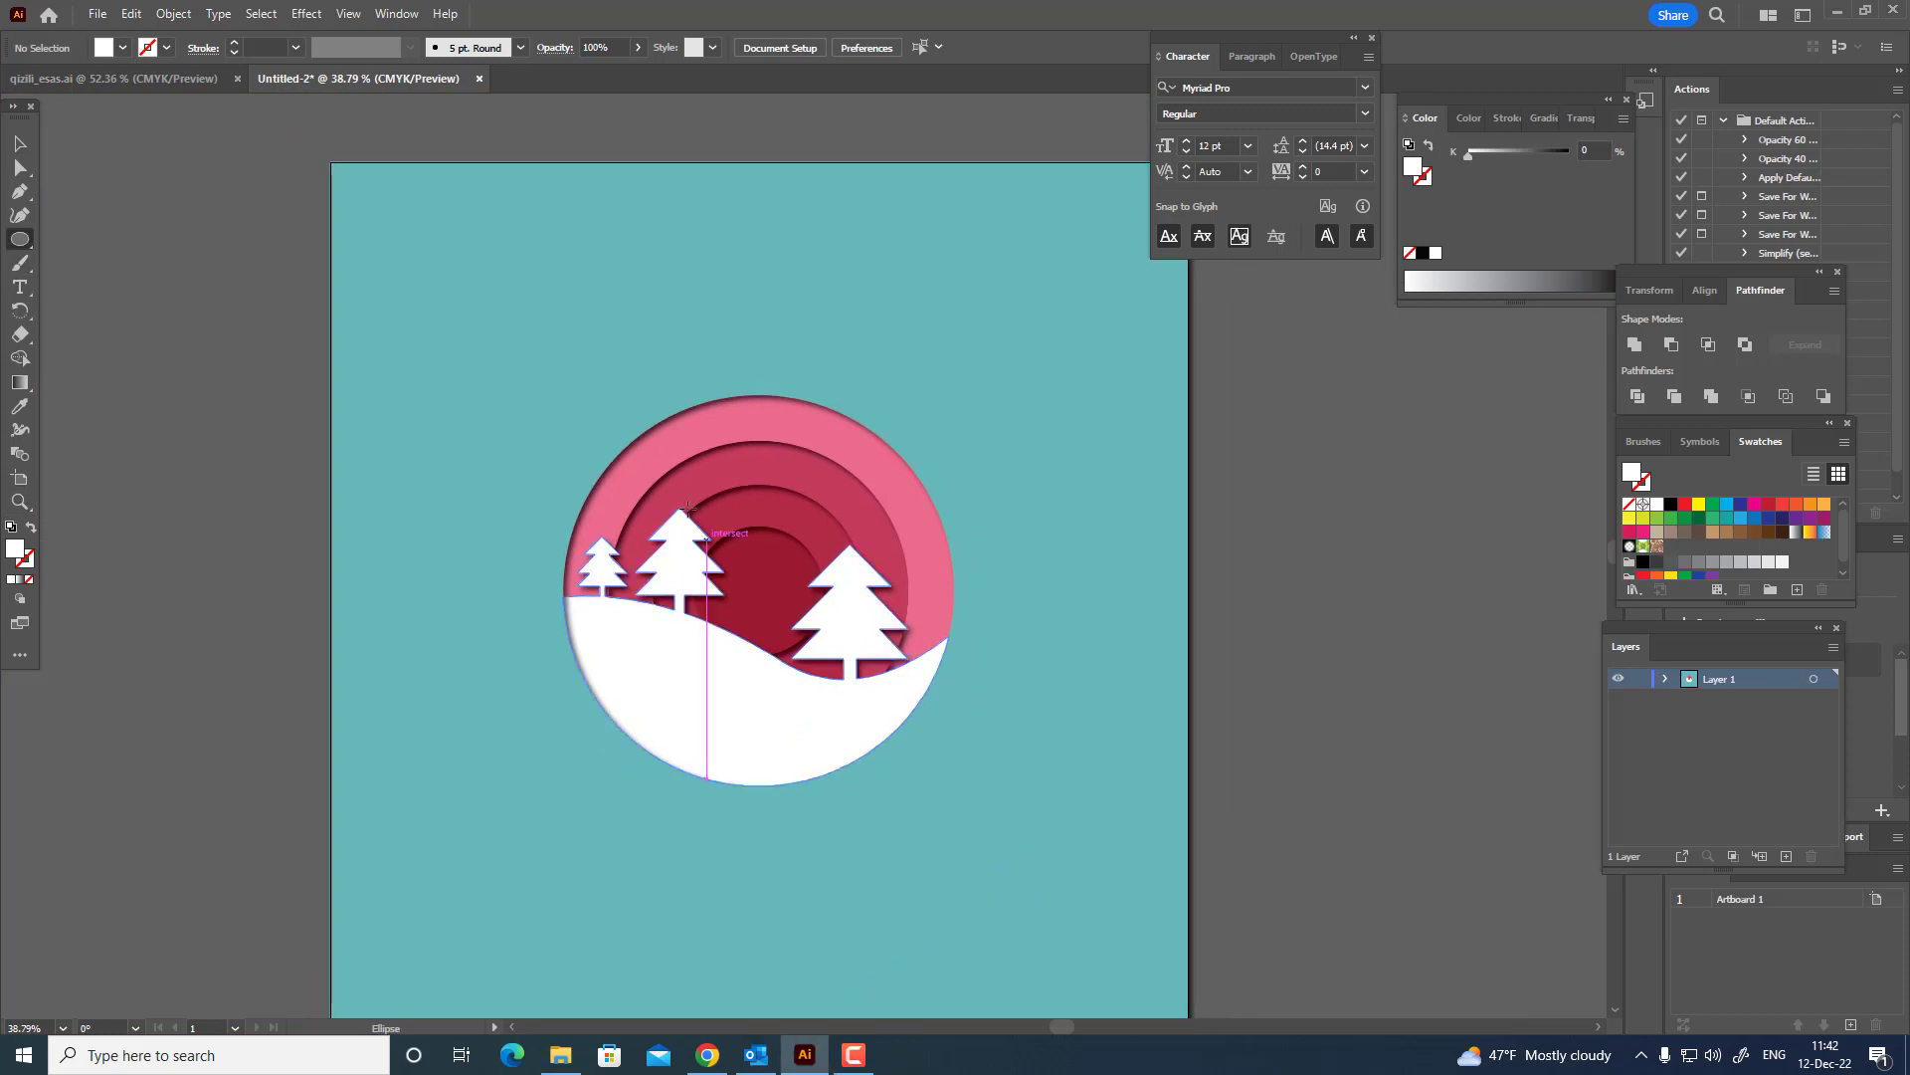
pyautogui.moveTo(543, 388); pyautogui.dragTo(1016, 766)
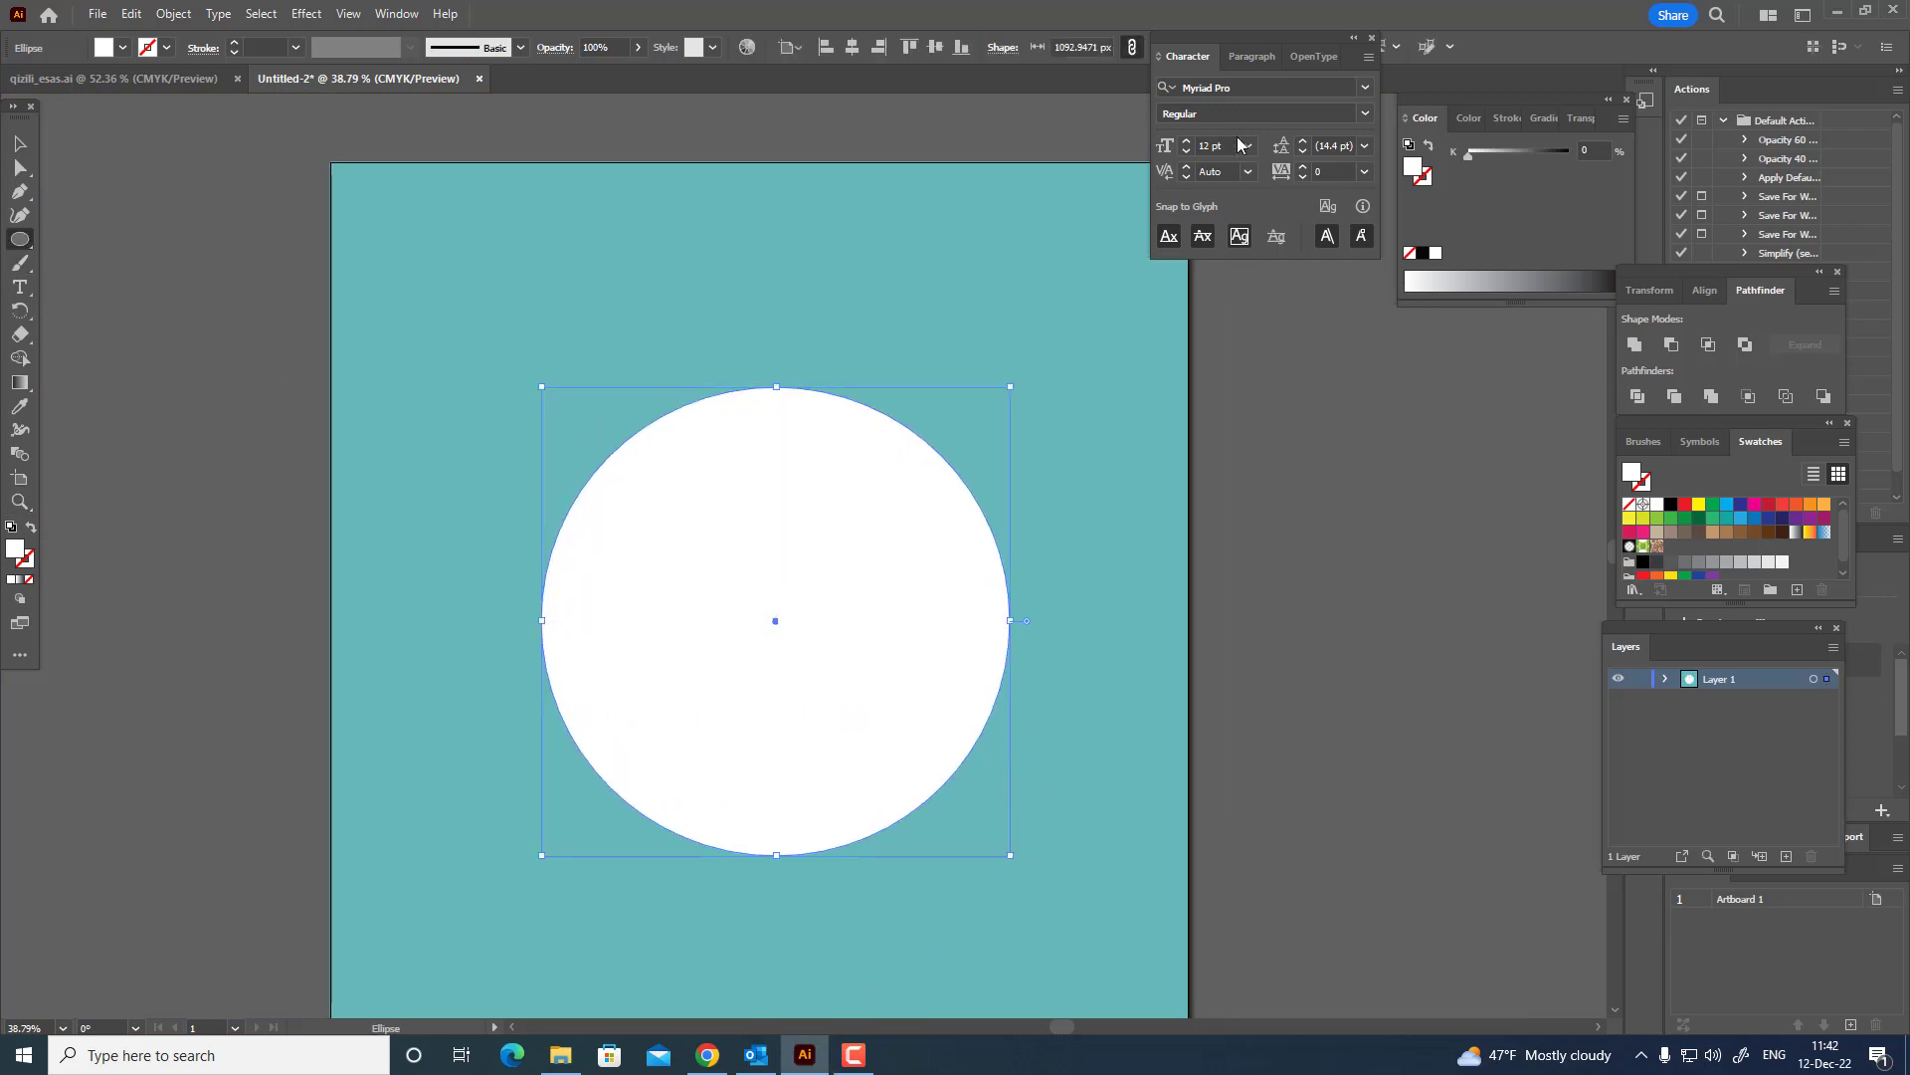
pyautogui.click(854, 49)
pyautogui.click(935, 47)
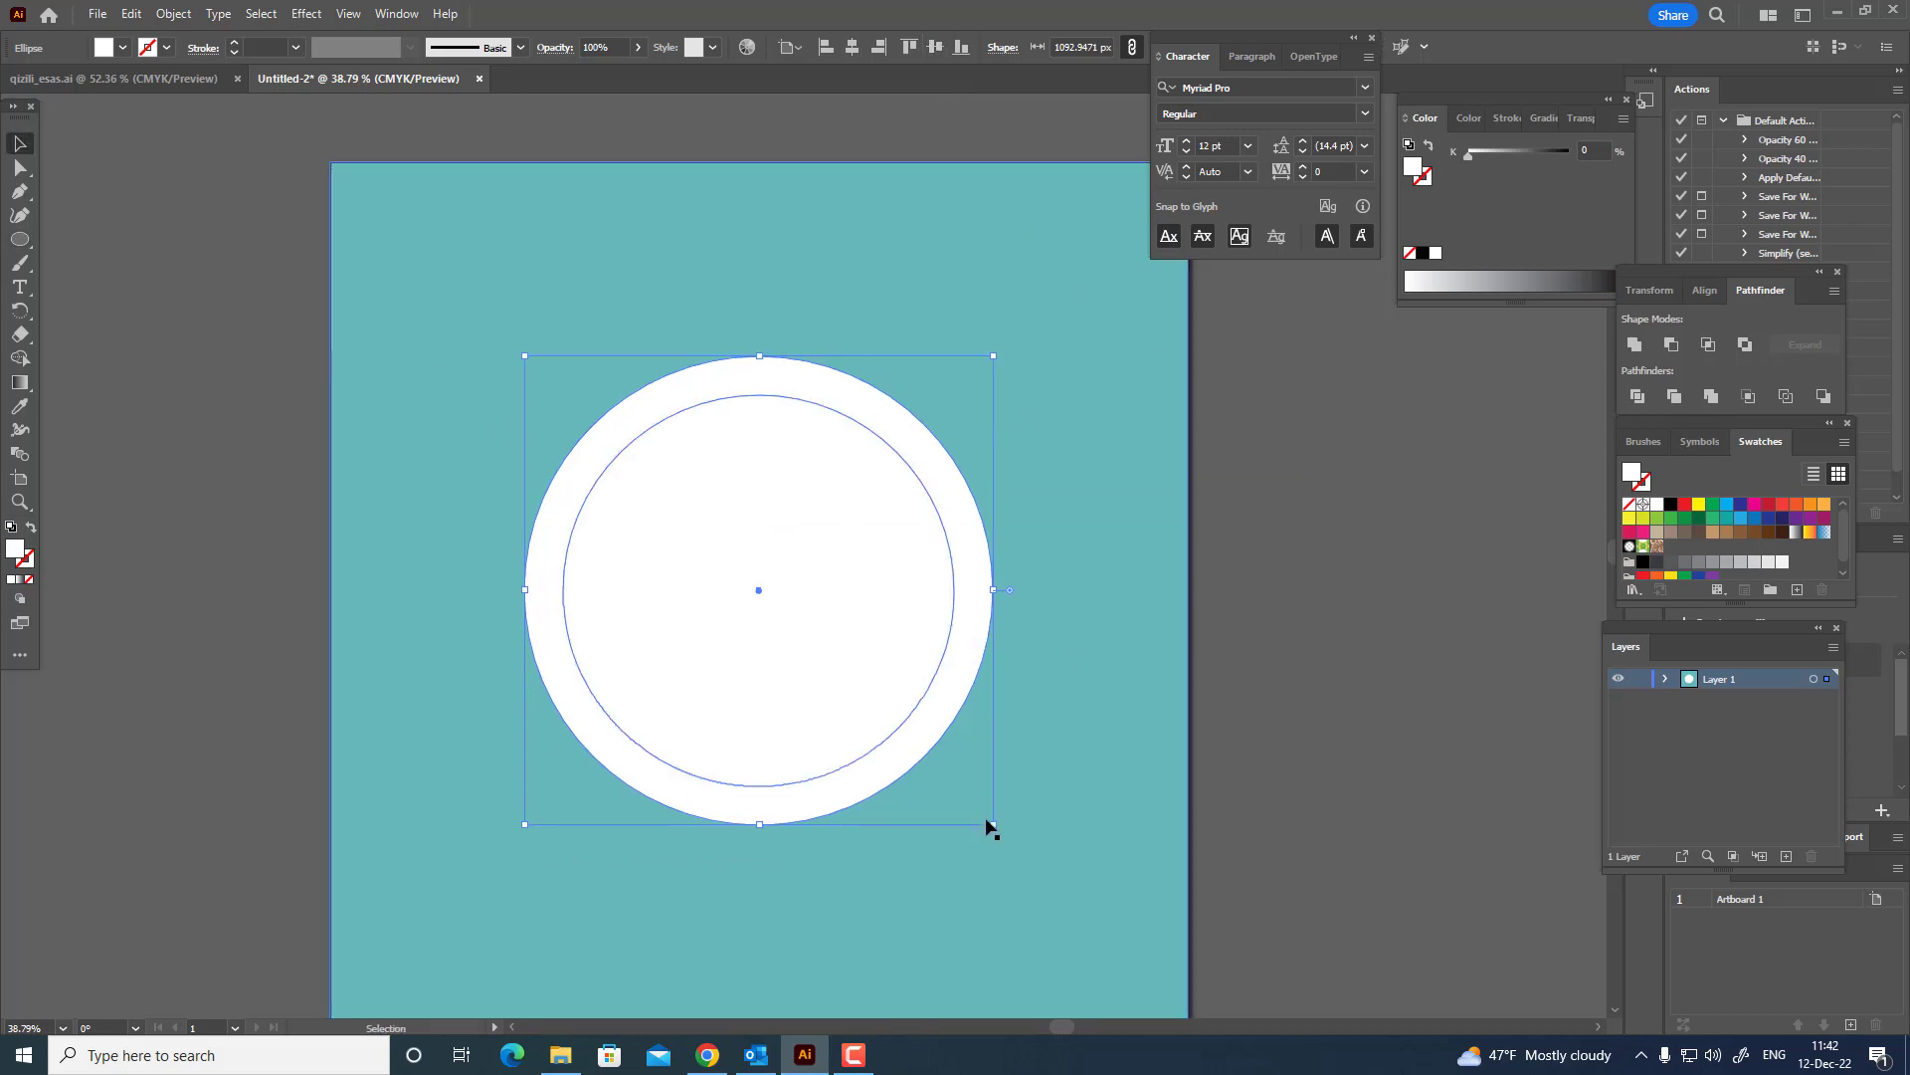
pyautogui.moveTo(991, 818); pyautogui.dragTo(983, 811)
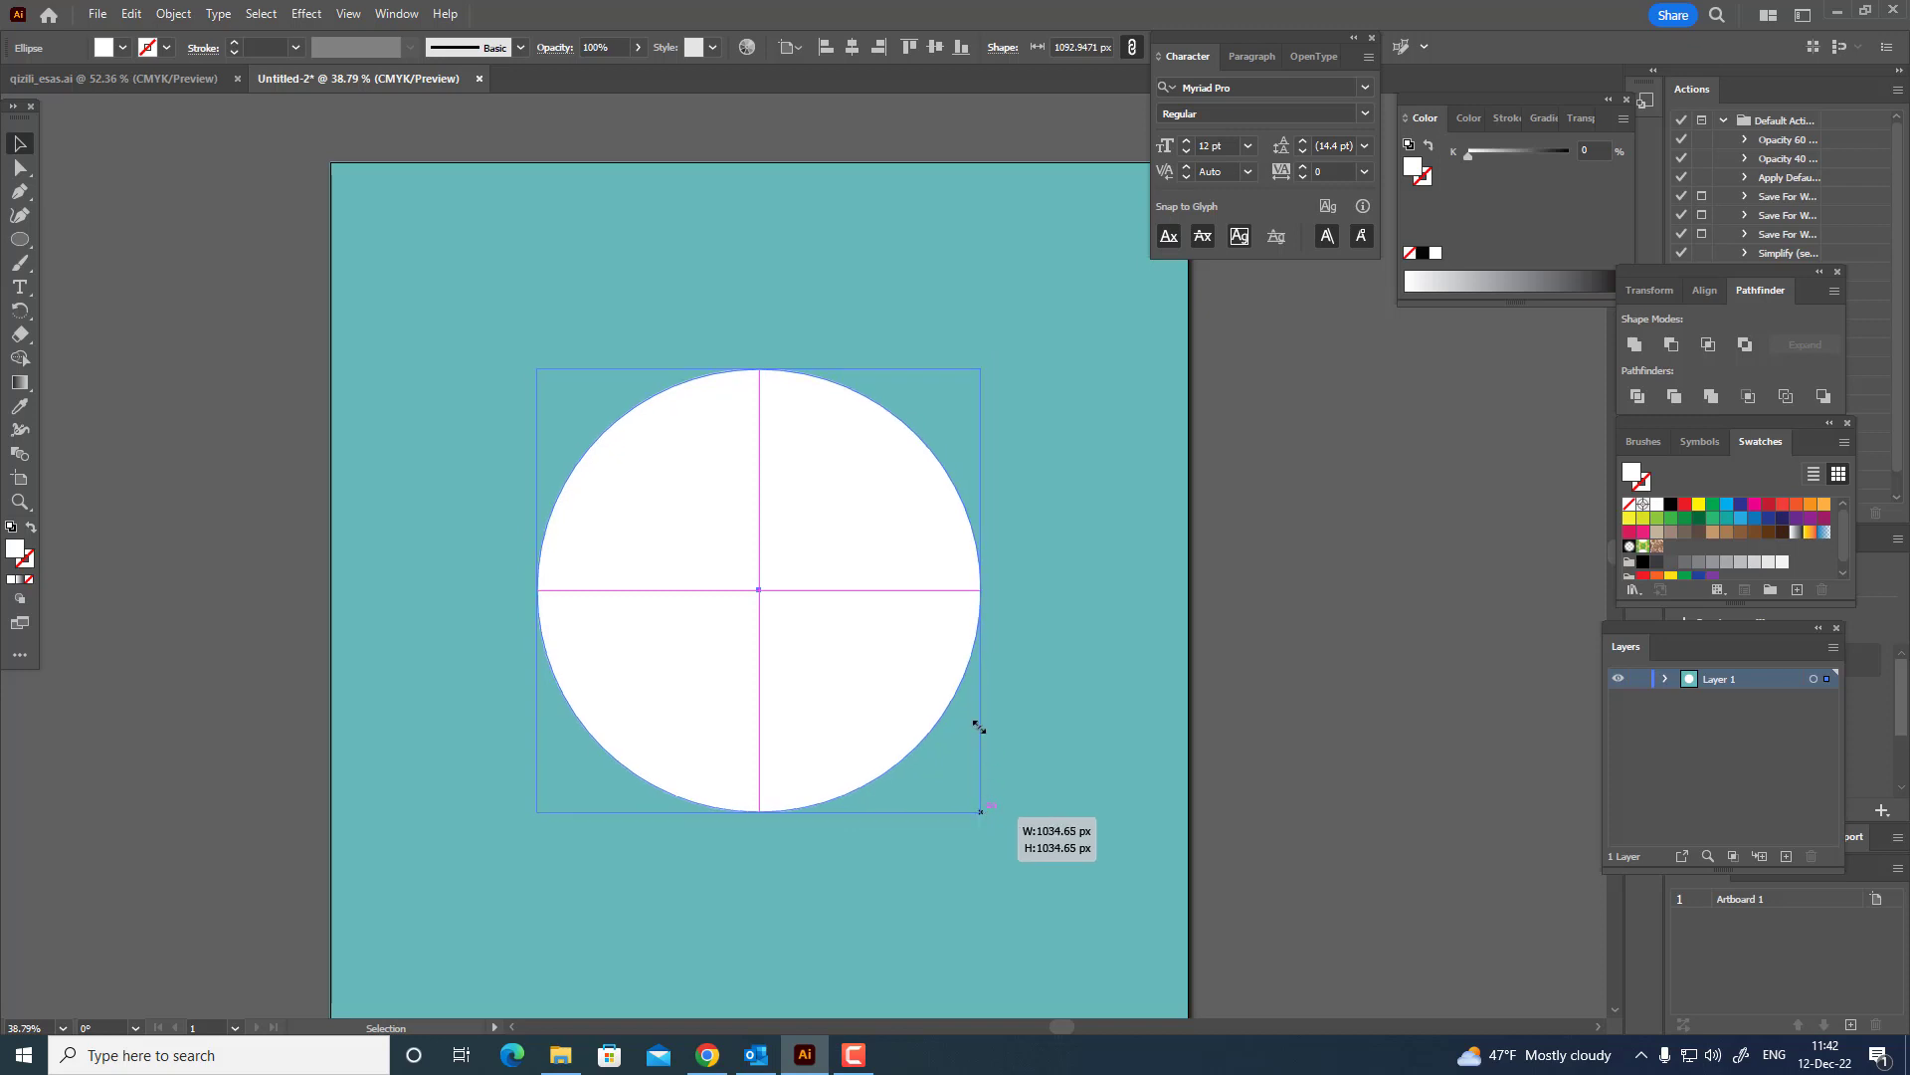
pyautogui.moveTo(980, 728); pyautogui.dragTo(1076, 806)
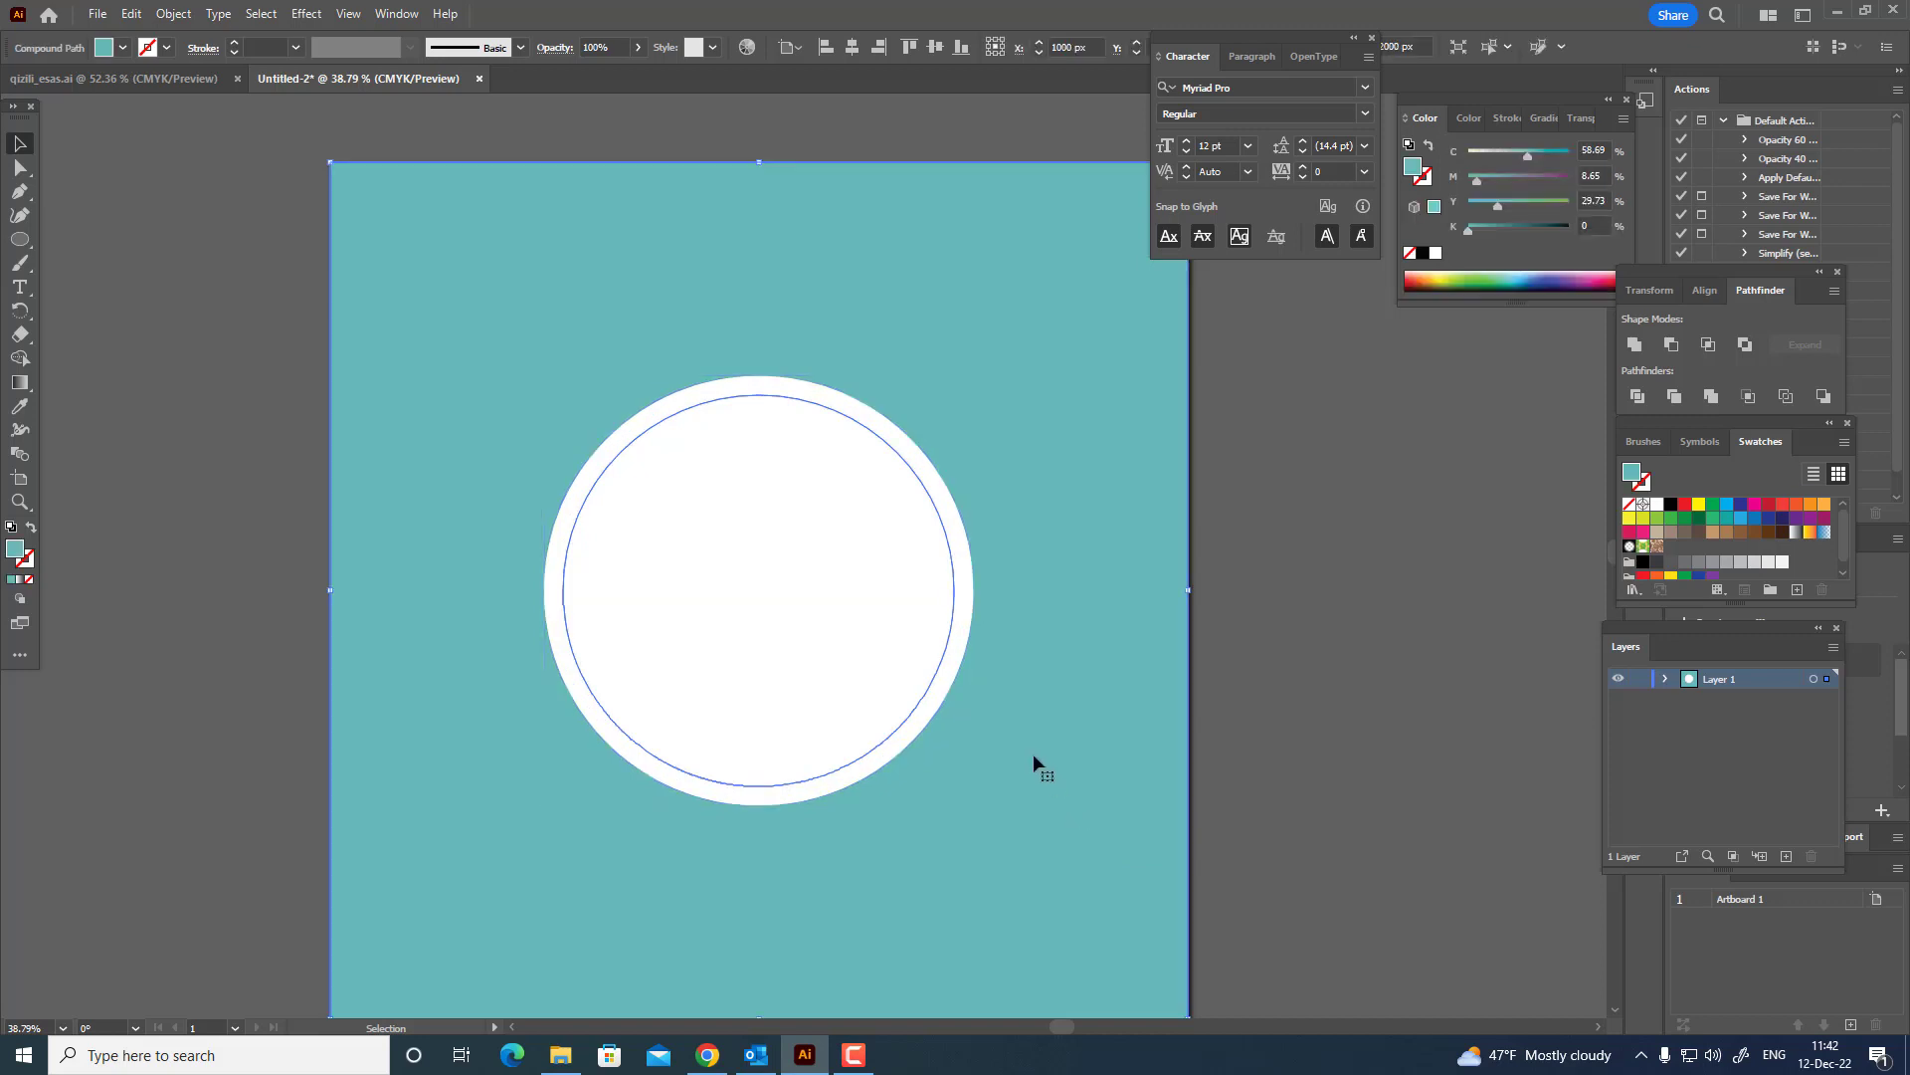
# Turn the white circle into a ring by excluding a copy pasted in front and shrunk to the artwork's outer edge.
pyautogui.click(133, 14)
pyautogui.click(131, 13)
pyautogui.click(132, 14)
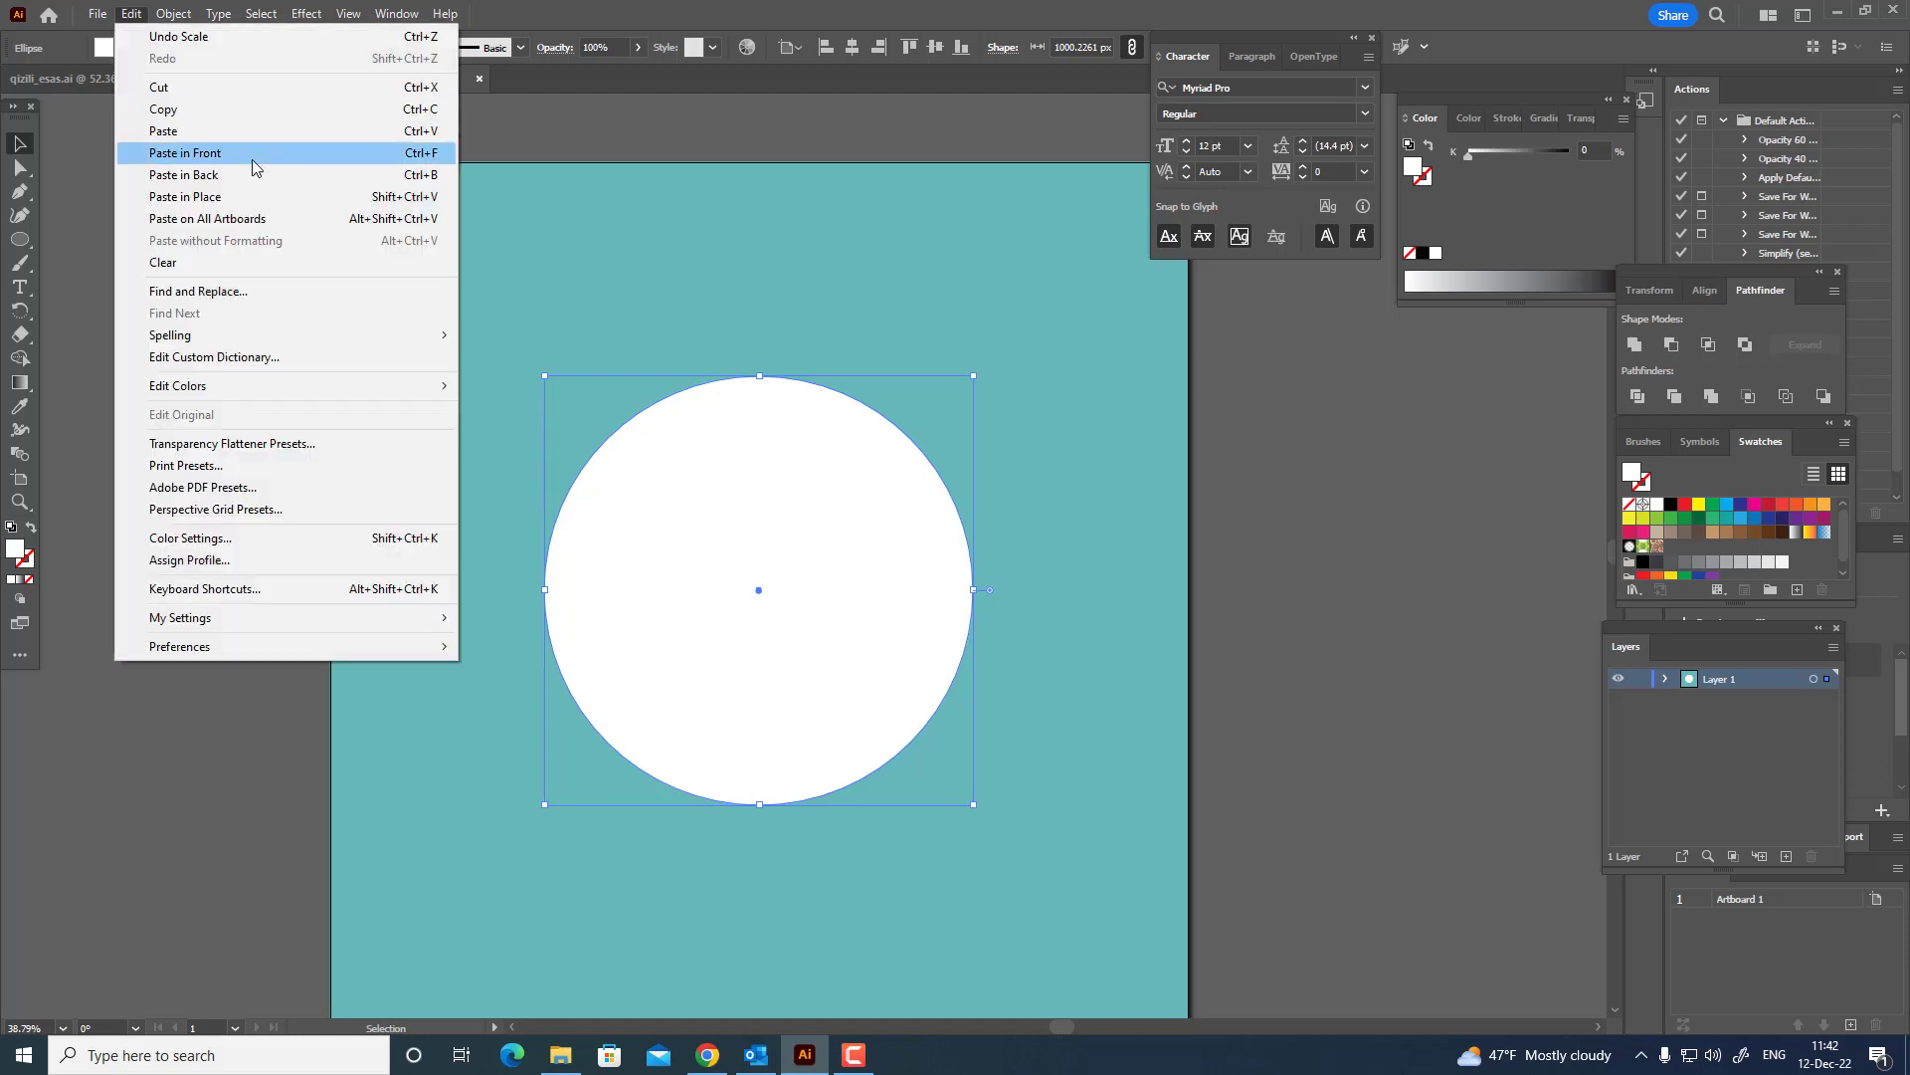
pyautogui.click(252, 166)
pyautogui.moveTo(970, 802)
pyautogui.mouseDown()
pyautogui.moveTo(946, 778)
pyautogui.moveTo(963, 789)
pyautogui.mouseUp()
pyautogui.keyDown('shift'); pyautogui.click(970, 563); pyautogui.keyUp('shift')
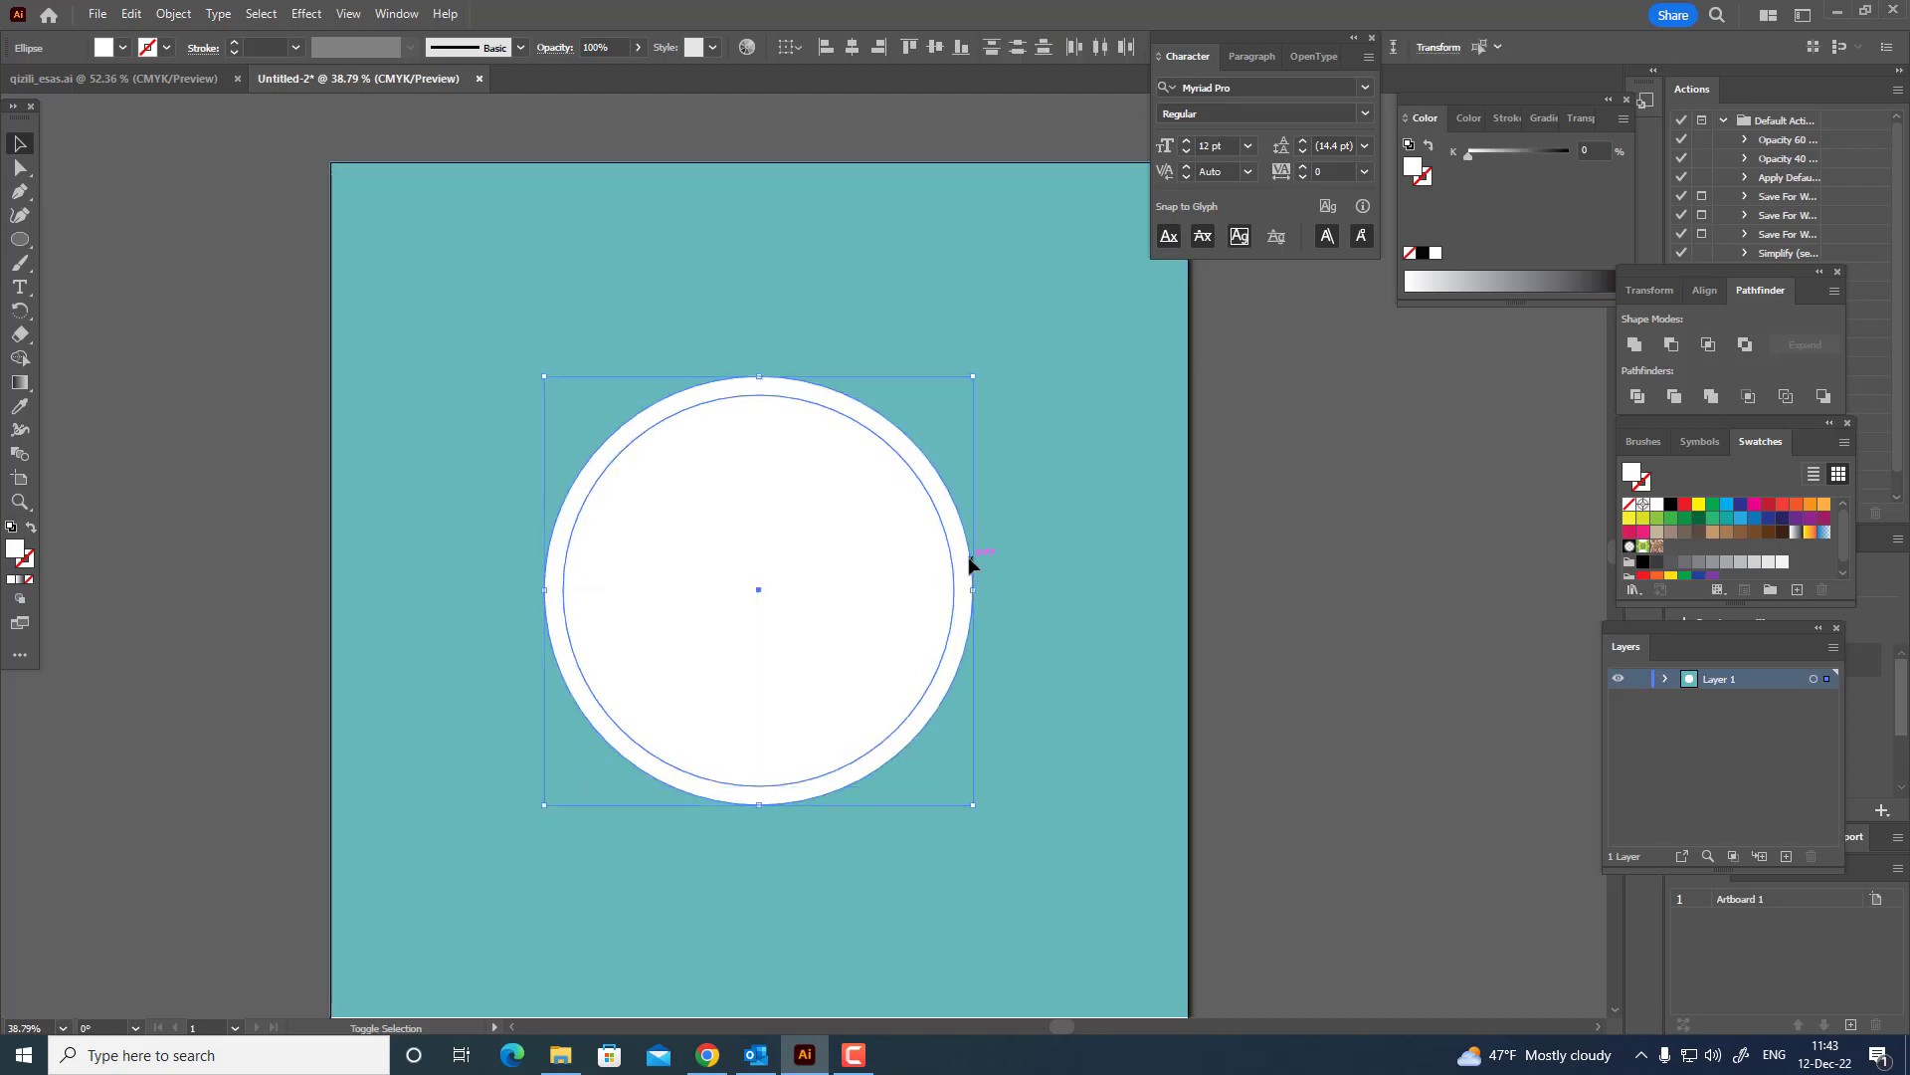
pyautogui.click(1745, 344)
pyautogui.click(1383, 607)
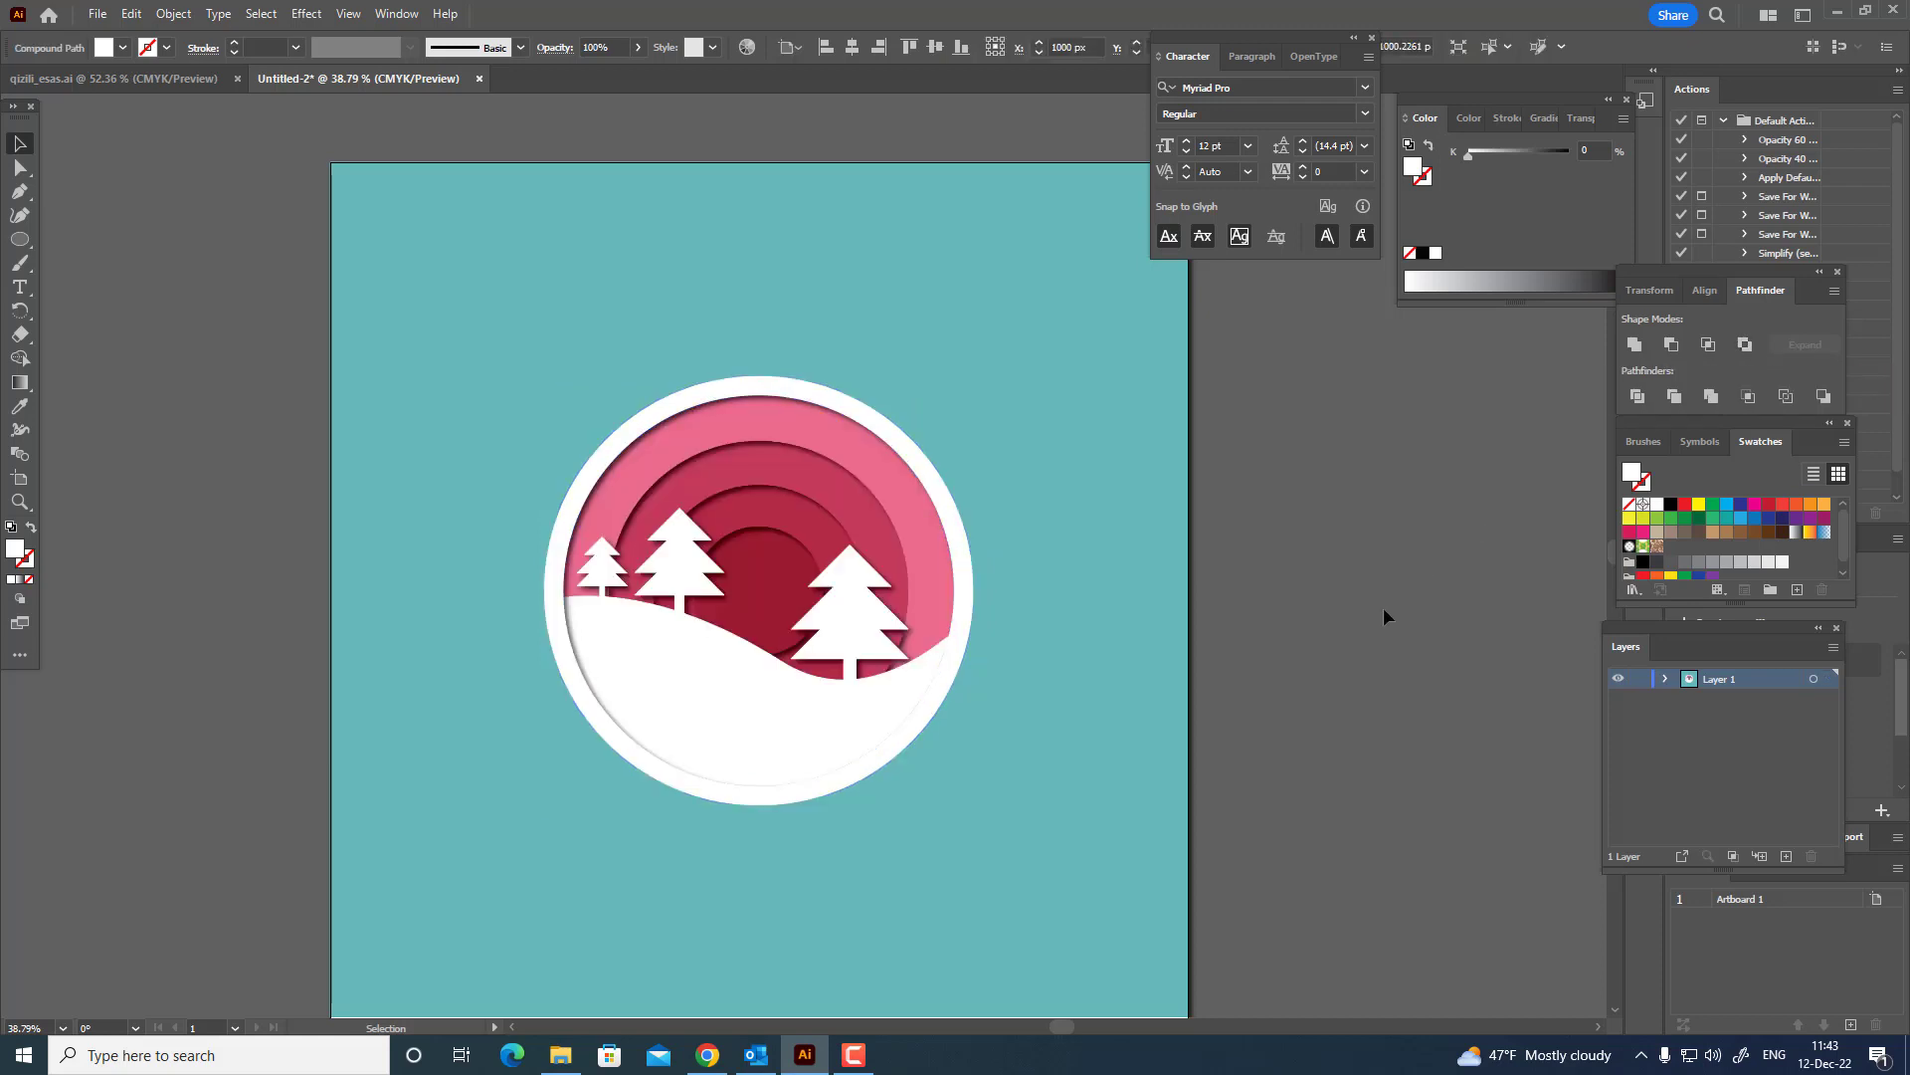
pyautogui.moveTo(1244, 651); pyautogui.dragTo(1371, 633)
pyautogui.press('z')
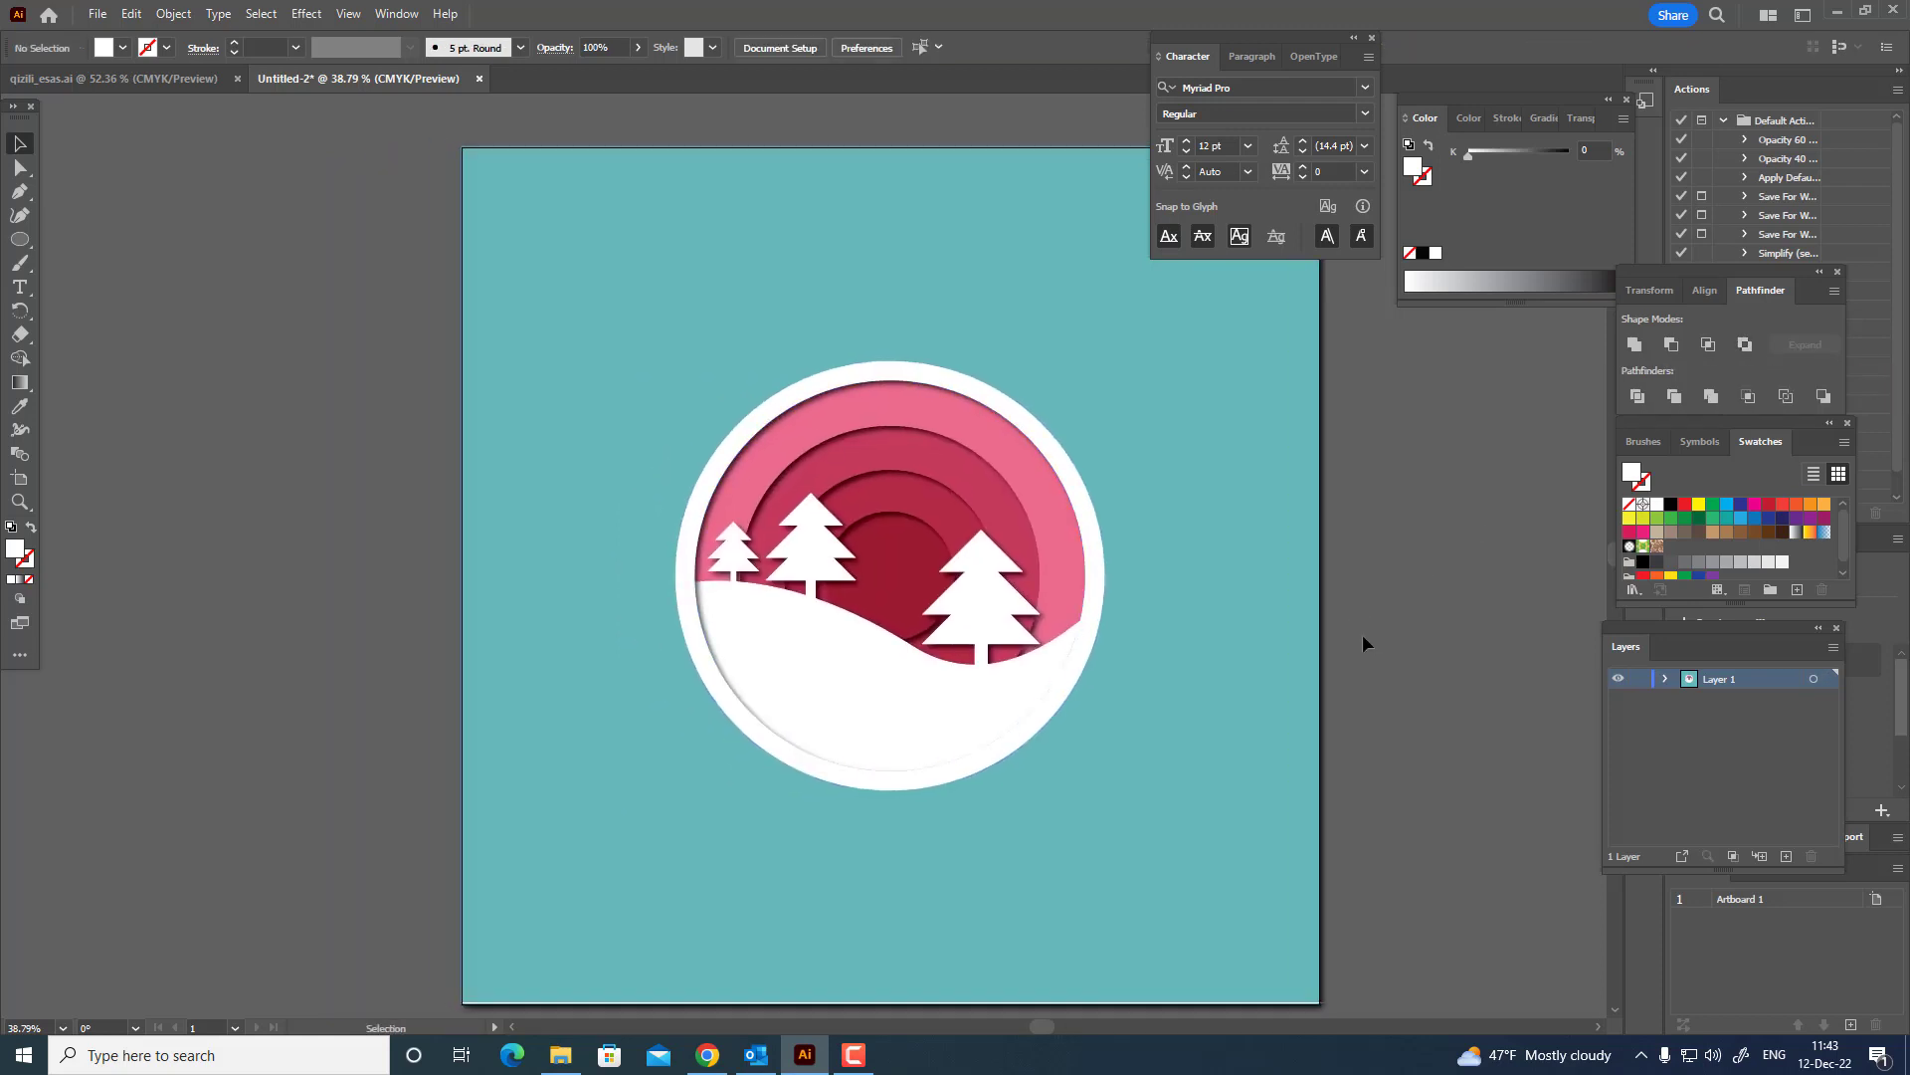
pyautogui.keyDown('alt'); pyautogui.click(1016, 543); pyautogui.keyUp('alt')
pyautogui.moveTo(824, 584); pyautogui.dragTo(916, 598)
pyautogui.moveTo(1037, 544); pyautogui.dragTo(967, 607)
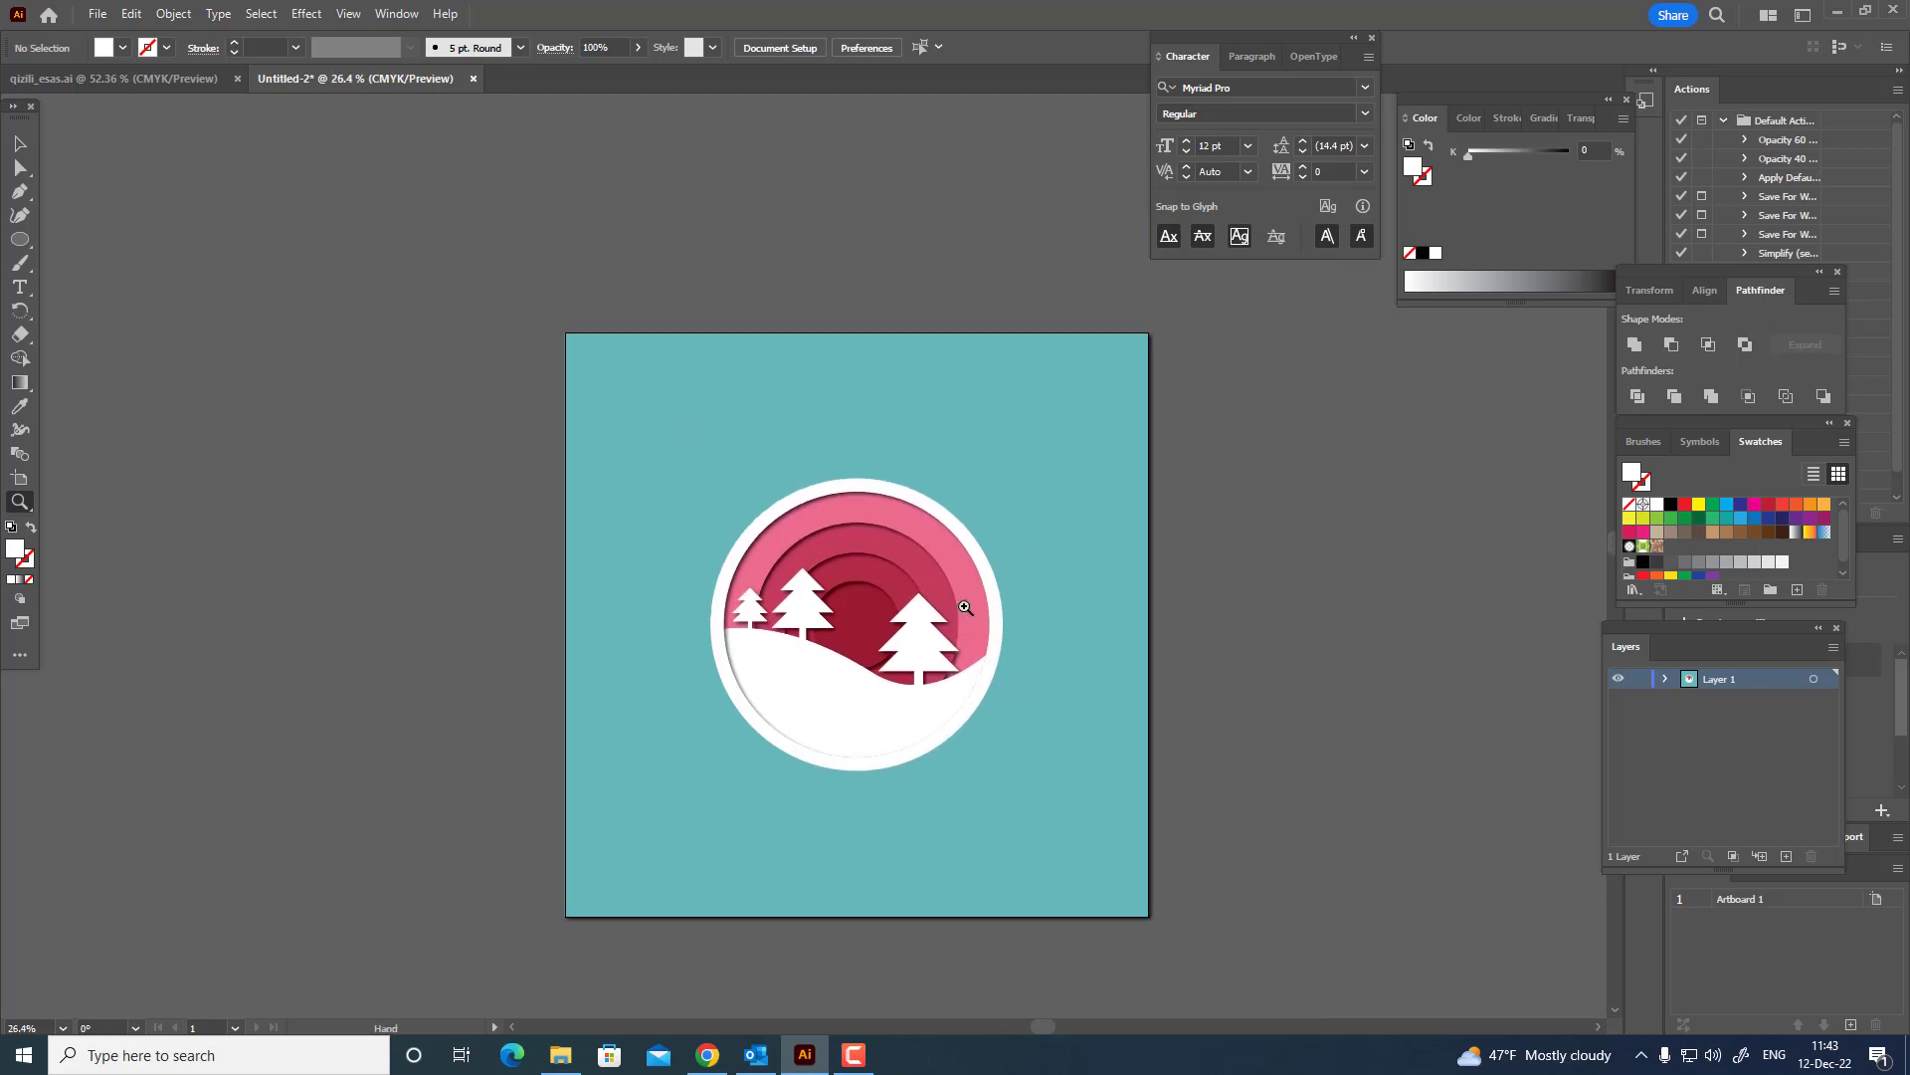
# Draw a white square about 87 px wide just above the ring, centred horizontally on the artboard.
pyautogui.moveTo(839, 421); pyautogui.dragTo(932, 497)
pyautogui.moveTo(930, 488); pyautogui.dragTo(901, 383)
pyautogui.press('z')
pyautogui.moveTo(28, 236); pyautogui.dragTo(68, 239)
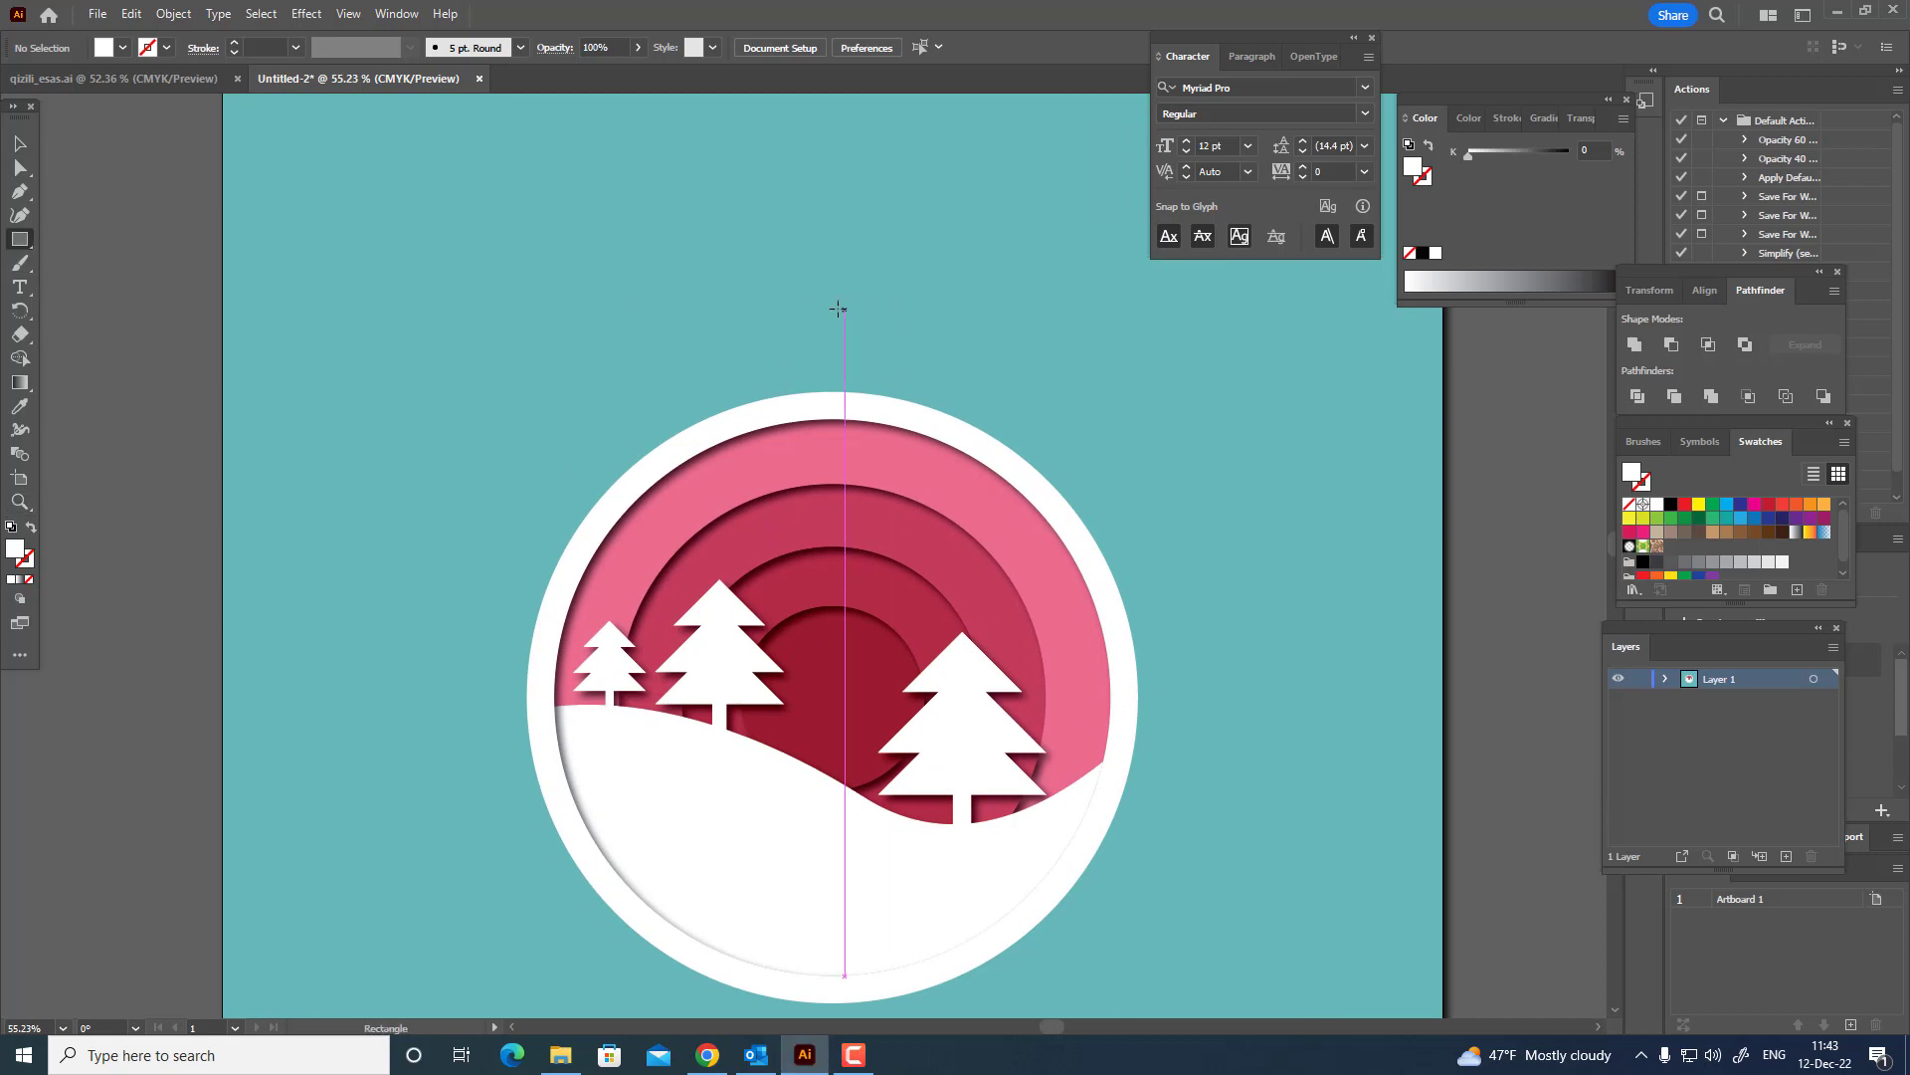
pyautogui.moveTo(786, 290); pyautogui.dragTo(987, 340)
pyautogui.click(852, 47)
pyautogui.press('z')
pyautogui.click(20, 142)
pyautogui.moveTo(848, 376); pyautogui.dragTo(851, 491)
# Round the white square's two upper corners and unite it into a plain path as the ornament's cap.
pyautogui.click(20, 169)
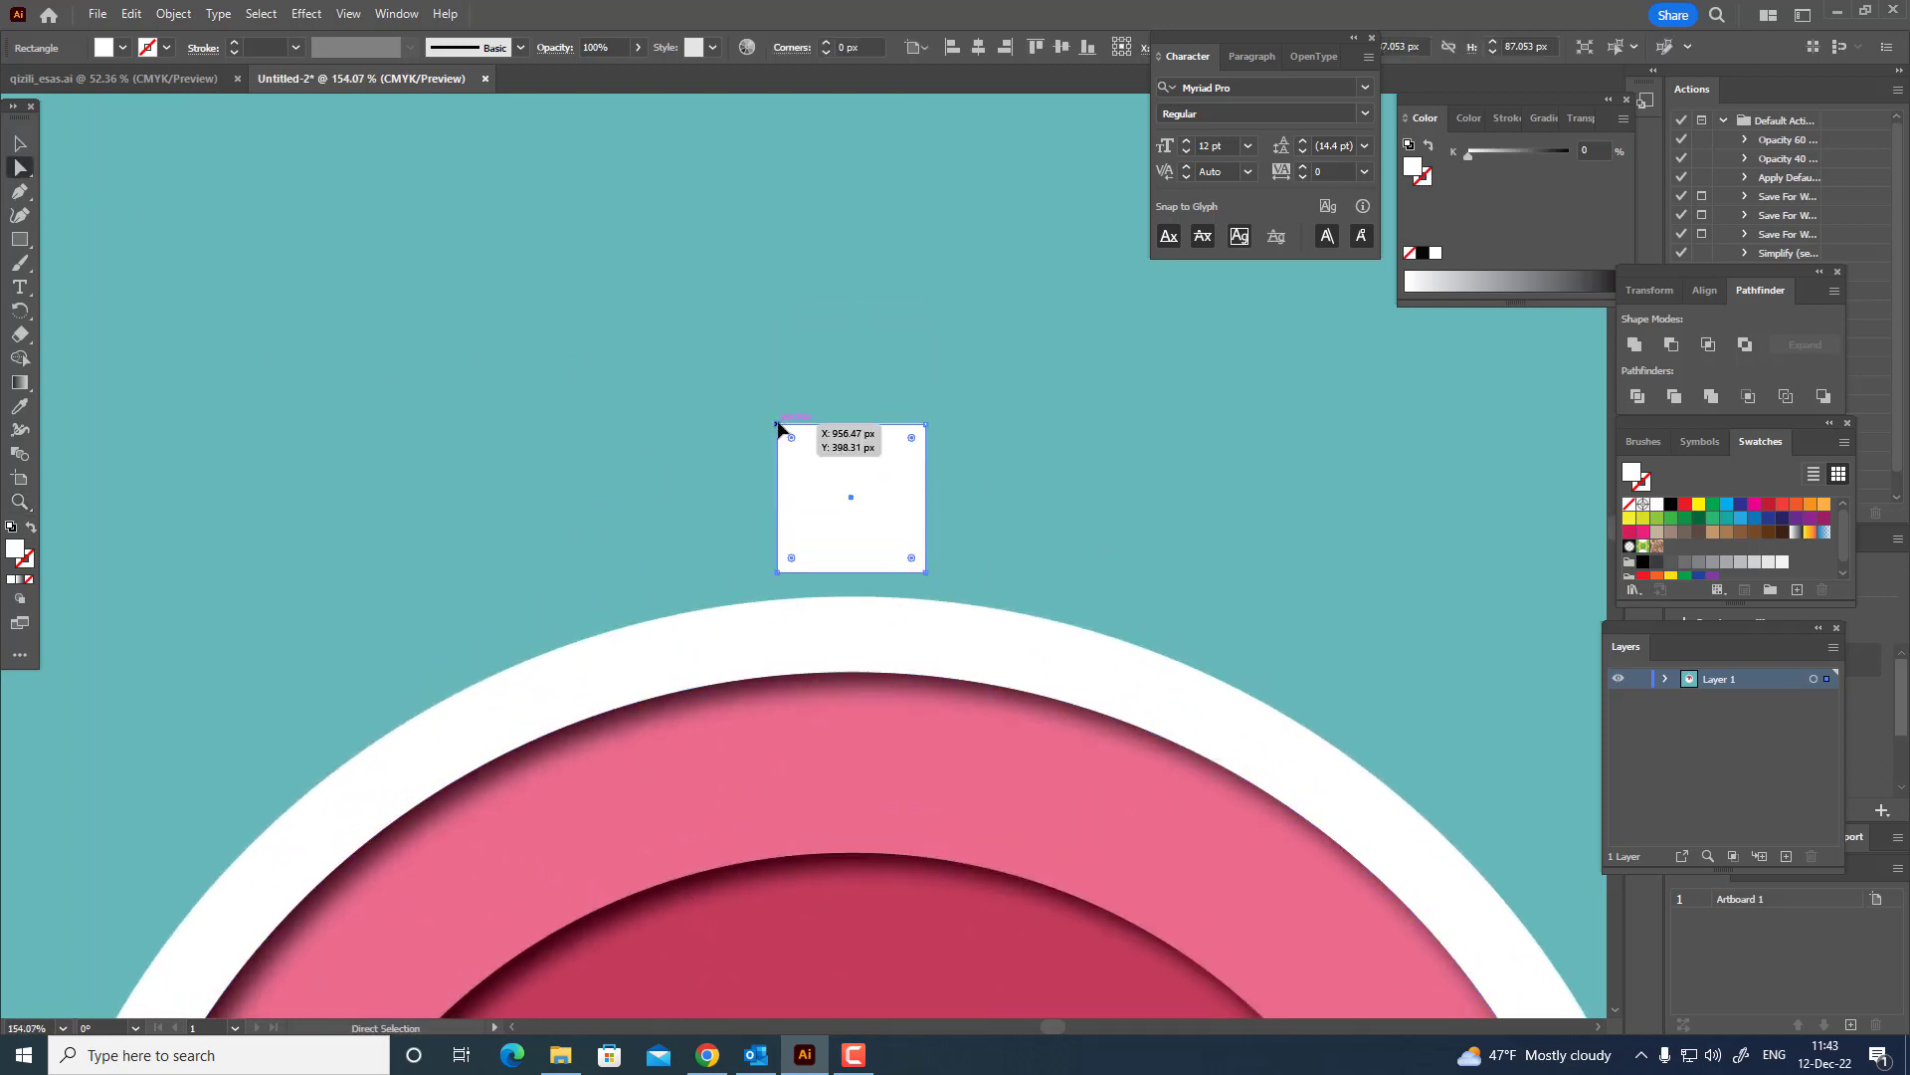
pyautogui.click(778, 423)
pyautogui.keyDown('shift'); pyautogui.click(926, 424); pyautogui.keyUp('shift')
pyautogui.moveTo(914, 438); pyautogui.dragTo(905, 499)
pyautogui.press('z')
pyautogui.keyDown('alt'); pyautogui.click(554, 557); pyautogui.keyUp('alt')
pyautogui.hotkey('ctrl', '0')
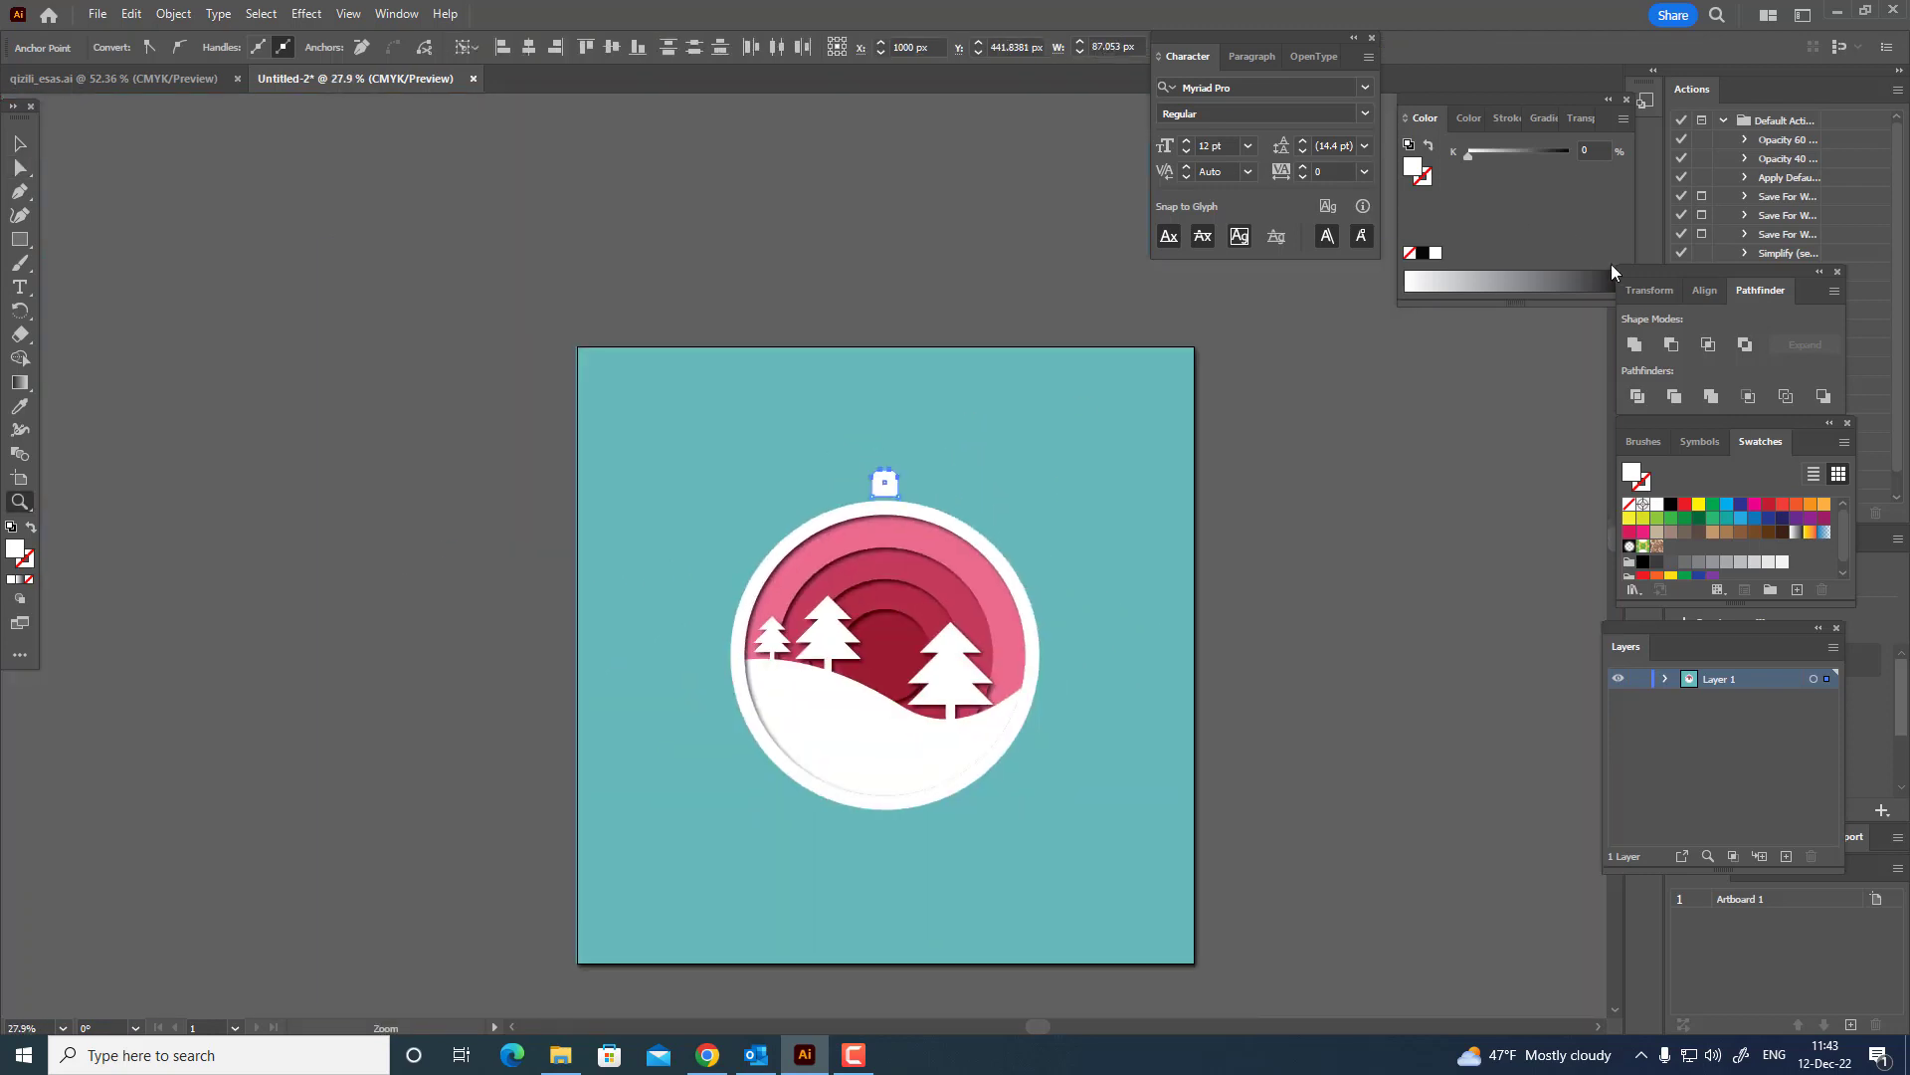
pyautogui.click(1639, 350)
# Draw a small white circle about 21 px wide above the cap, centred horizontally on it.
pyautogui.moveTo(1002, 491); pyautogui.dragTo(1168, 558)
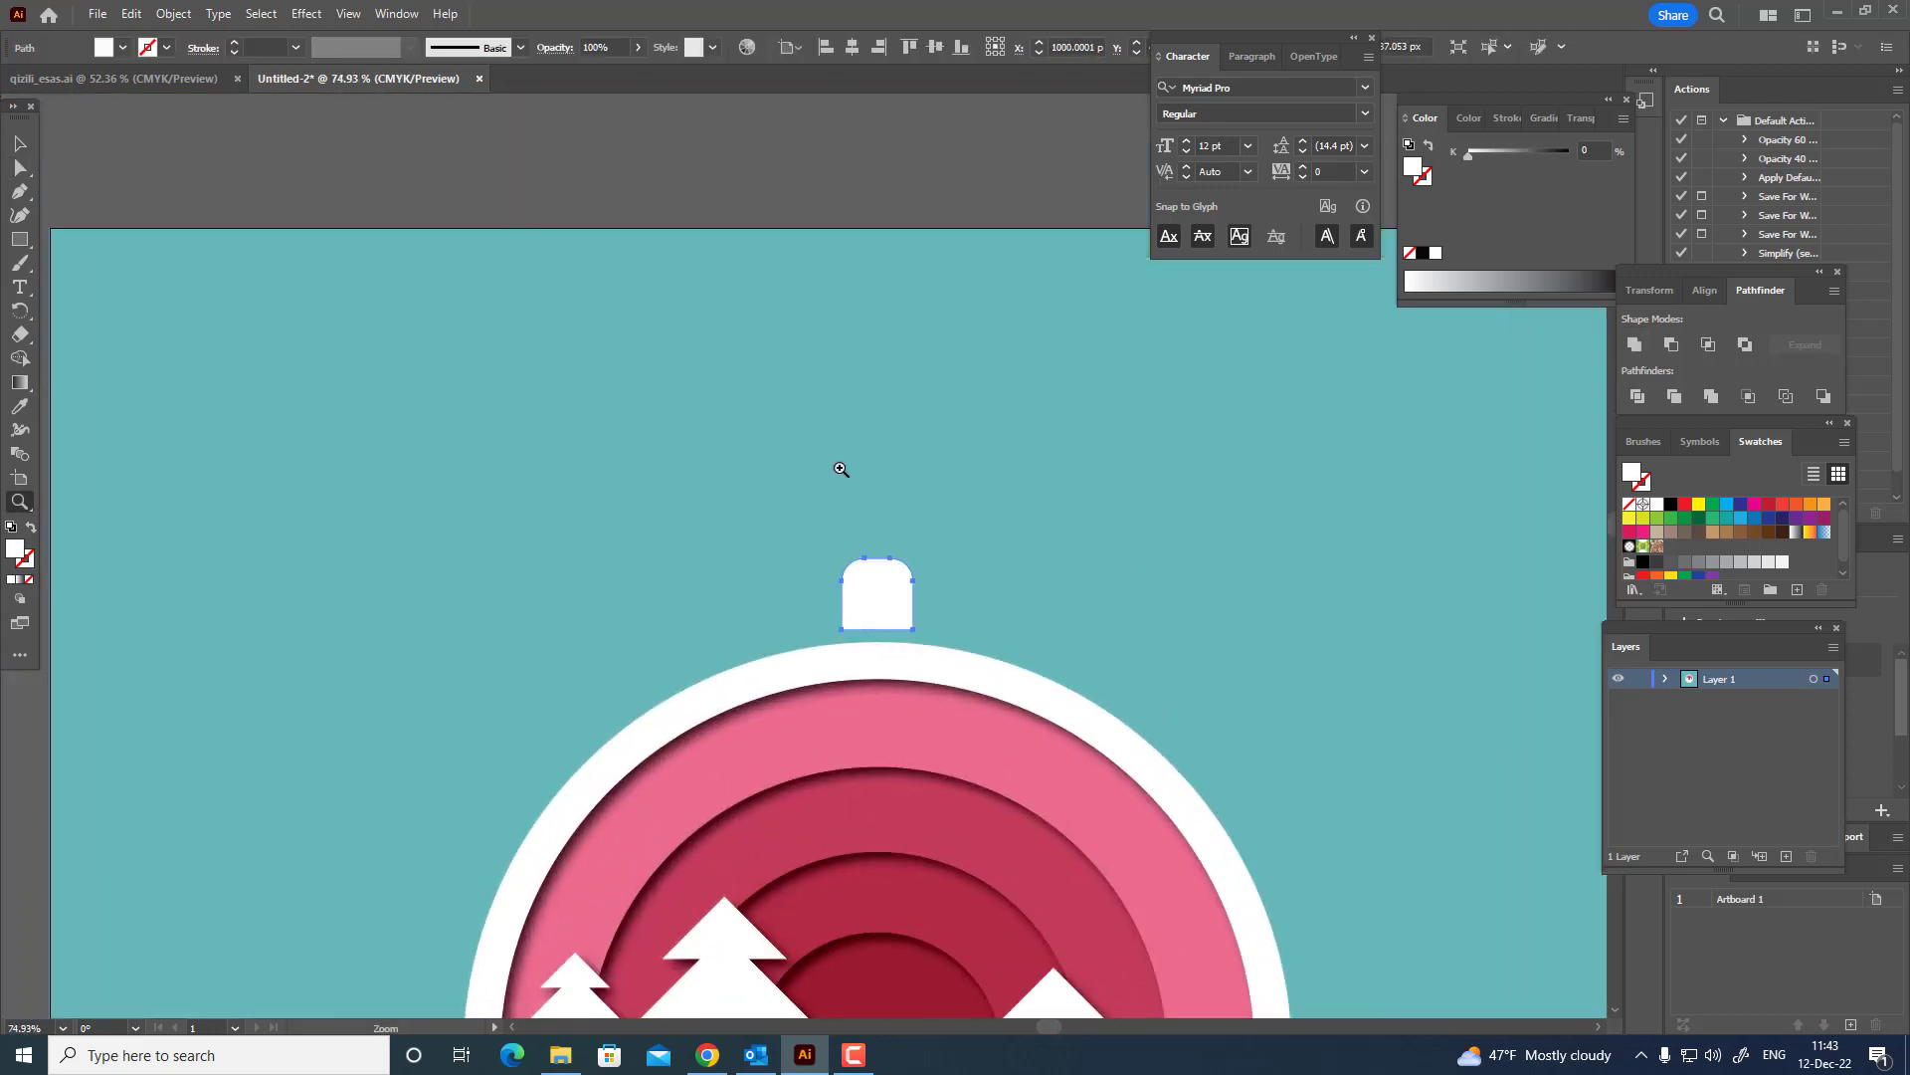
pyautogui.moveTo(19, 239); pyautogui.dragTo(117, 260)
pyautogui.moveTo(884, 553); pyautogui.dragTo(908, 577)
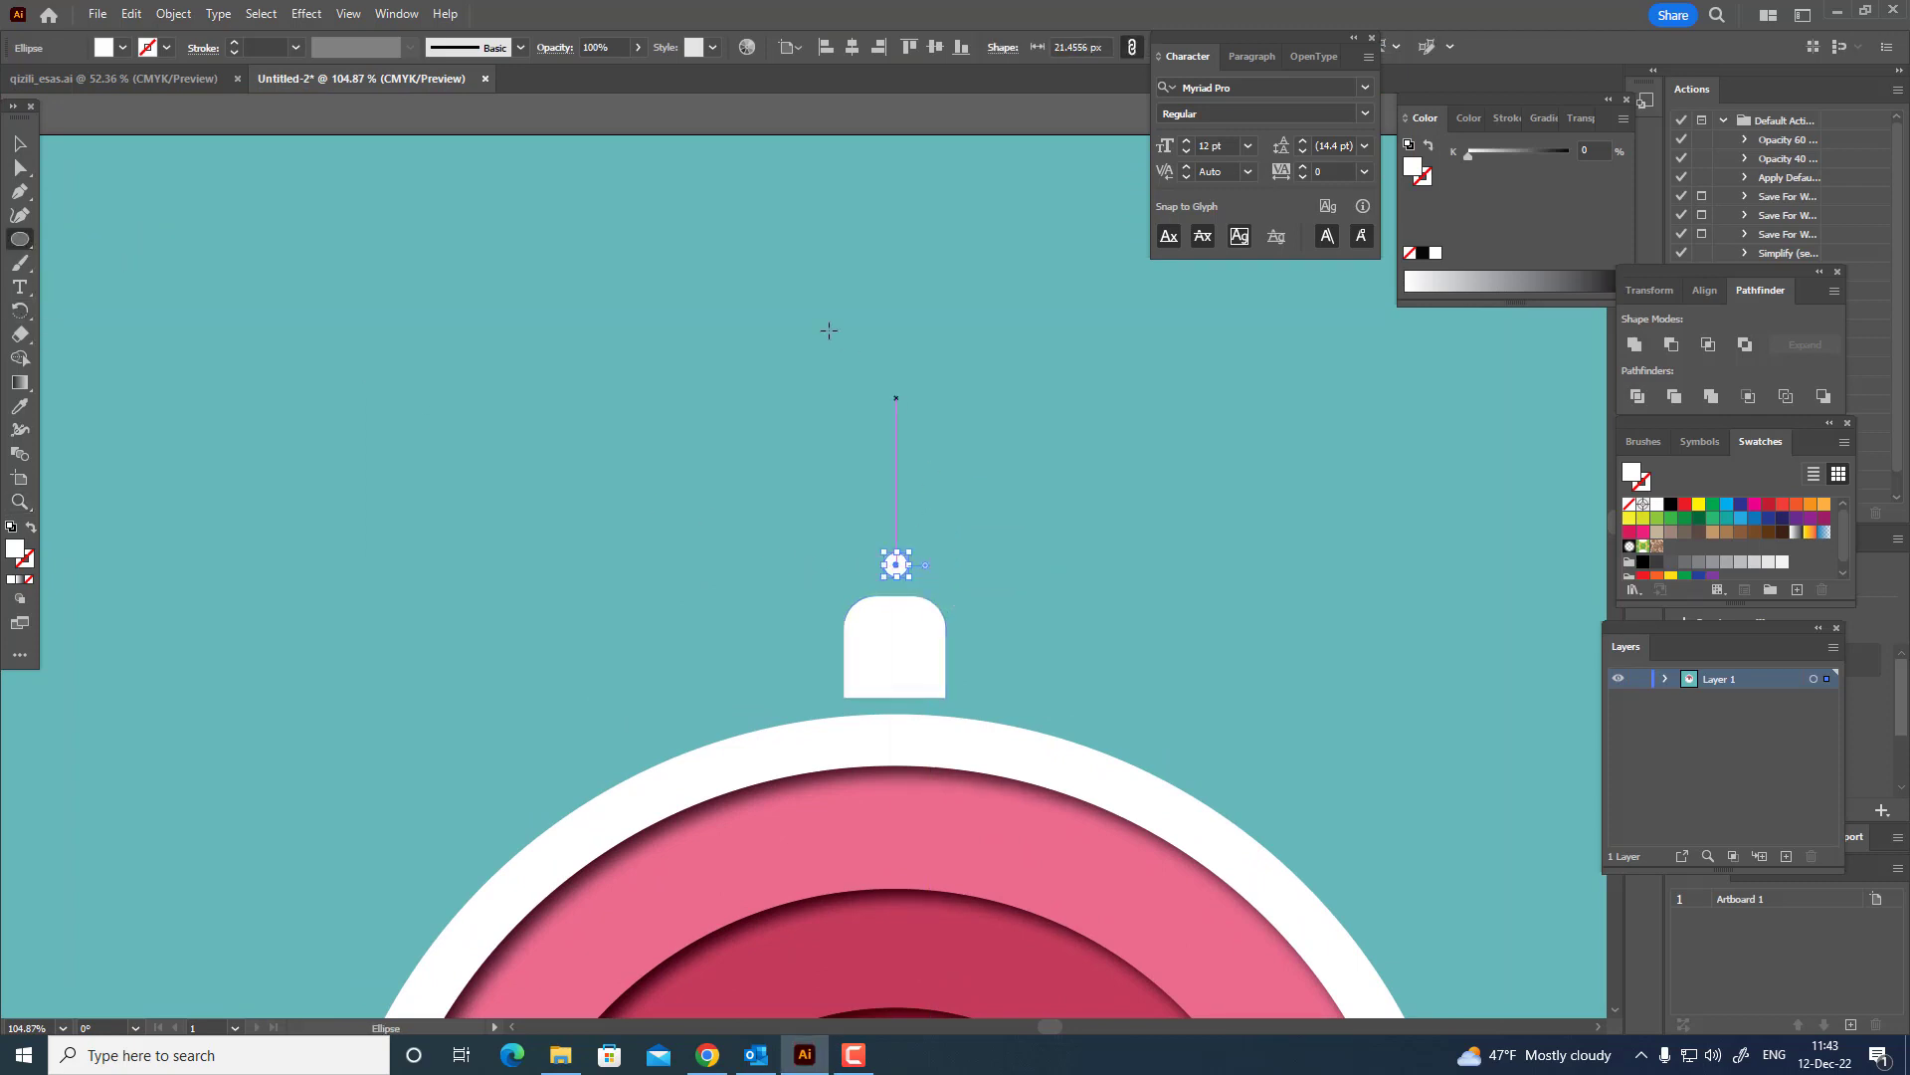
# Duplicate the small circle in a straight vertical chain of beads from the cap up to the artboard's top edge.
pyautogui.click(19, 145)
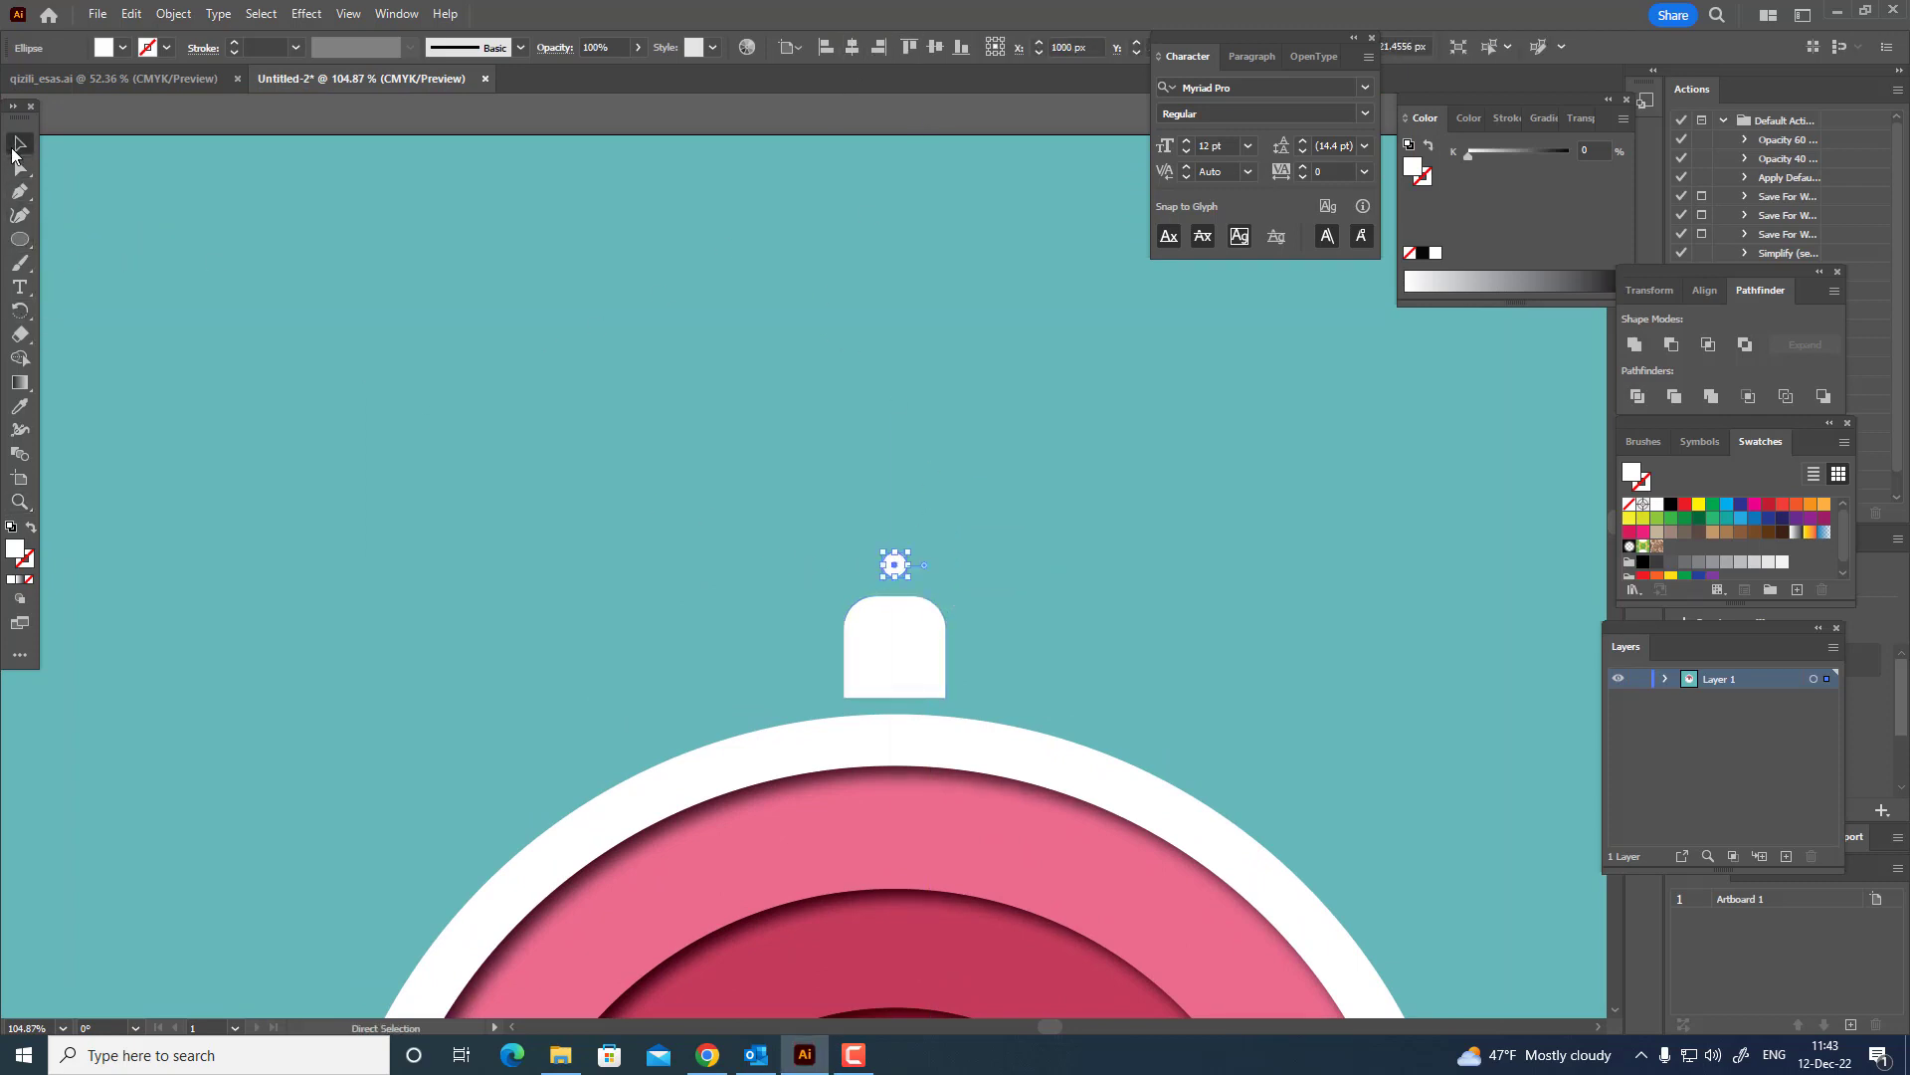
pyautogui.click(458, 344)
pyautogui.moveTo(901, 569)
pyautogui.mouseDown()
pyautogui.moveTo(902, 600)
pyautogui.moveTo(896, 566)
pyautogui.mouseUp()
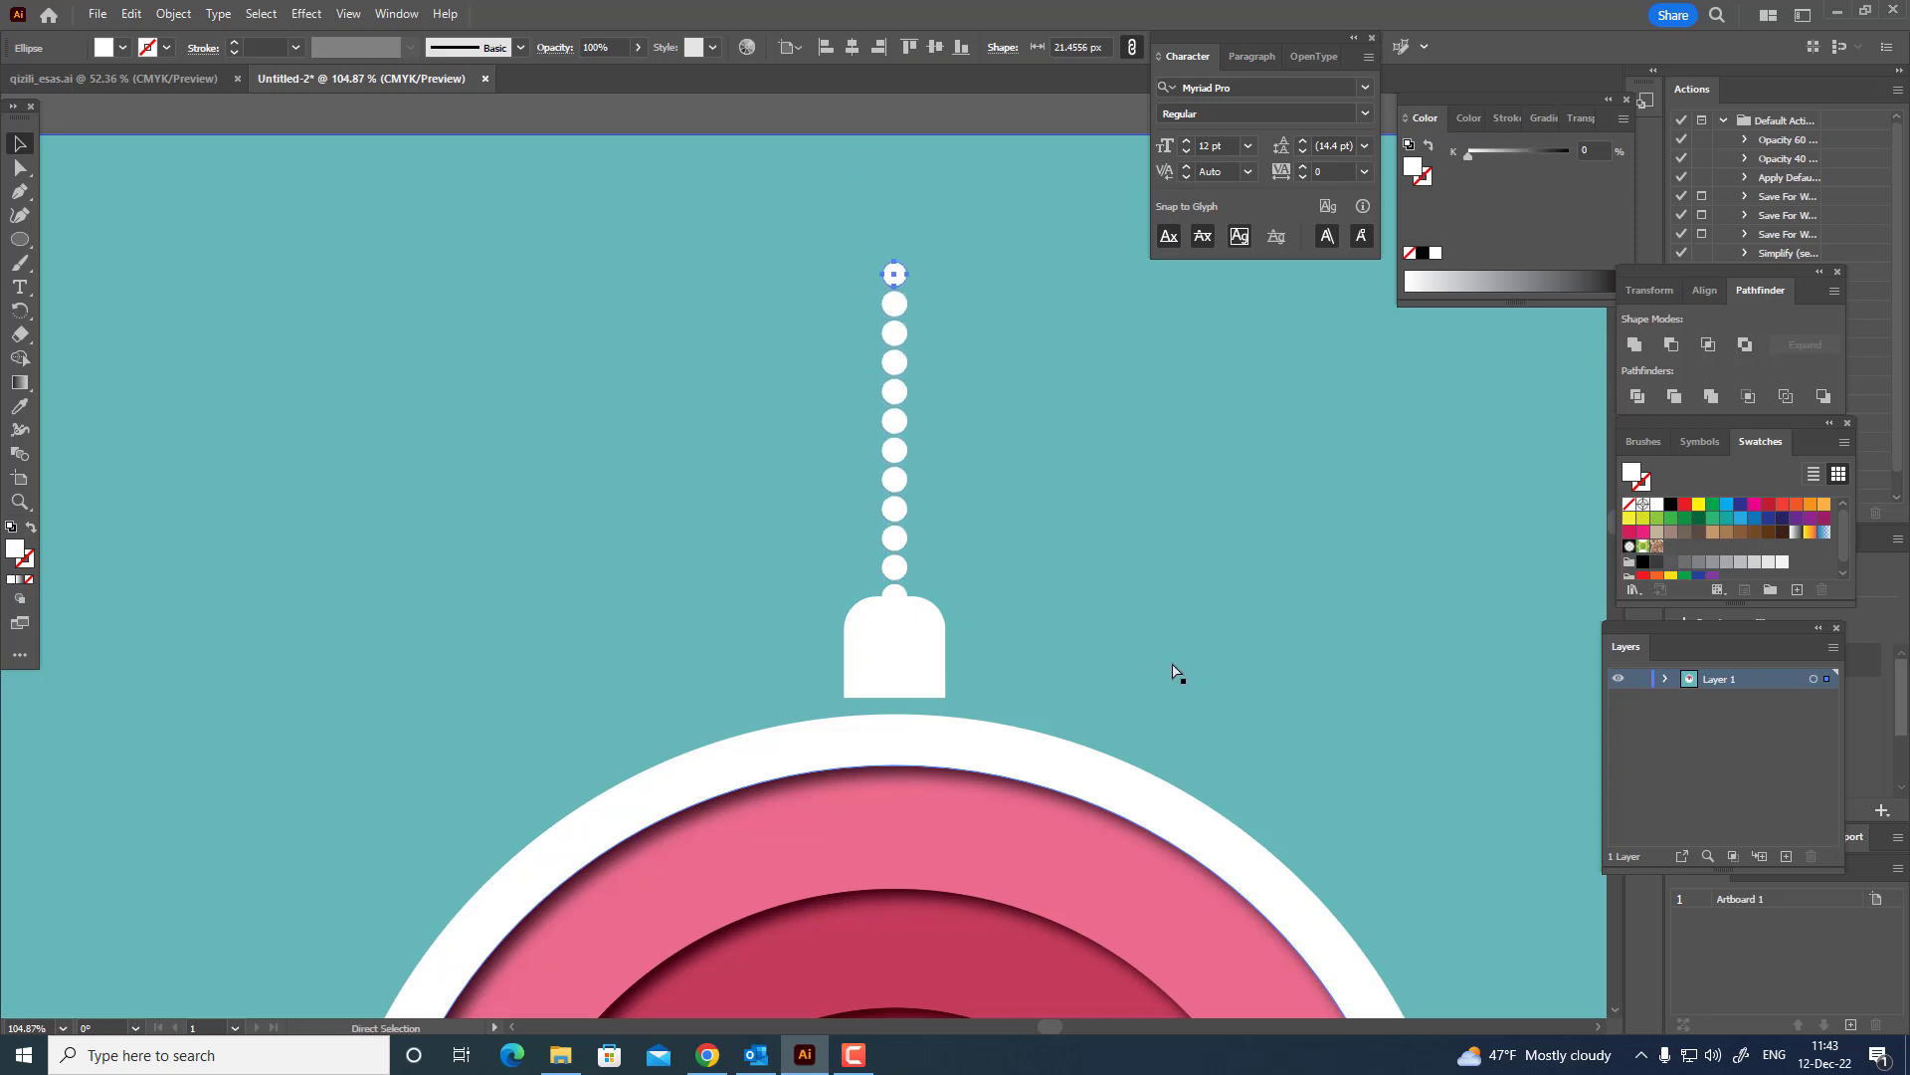
pyautogui.moveTo(980, 449); pyautogui.dragTo(724, 521)
pyautogui.moveTo(1142, 655); pyautogui.dragTo(1080, 655)
pyautogui.moveTo(937, 575); pyautogui.dragTo(1052, 635)
pyautogui.moveTo(1052, 633); pyautogui.dragTo(912, 708)
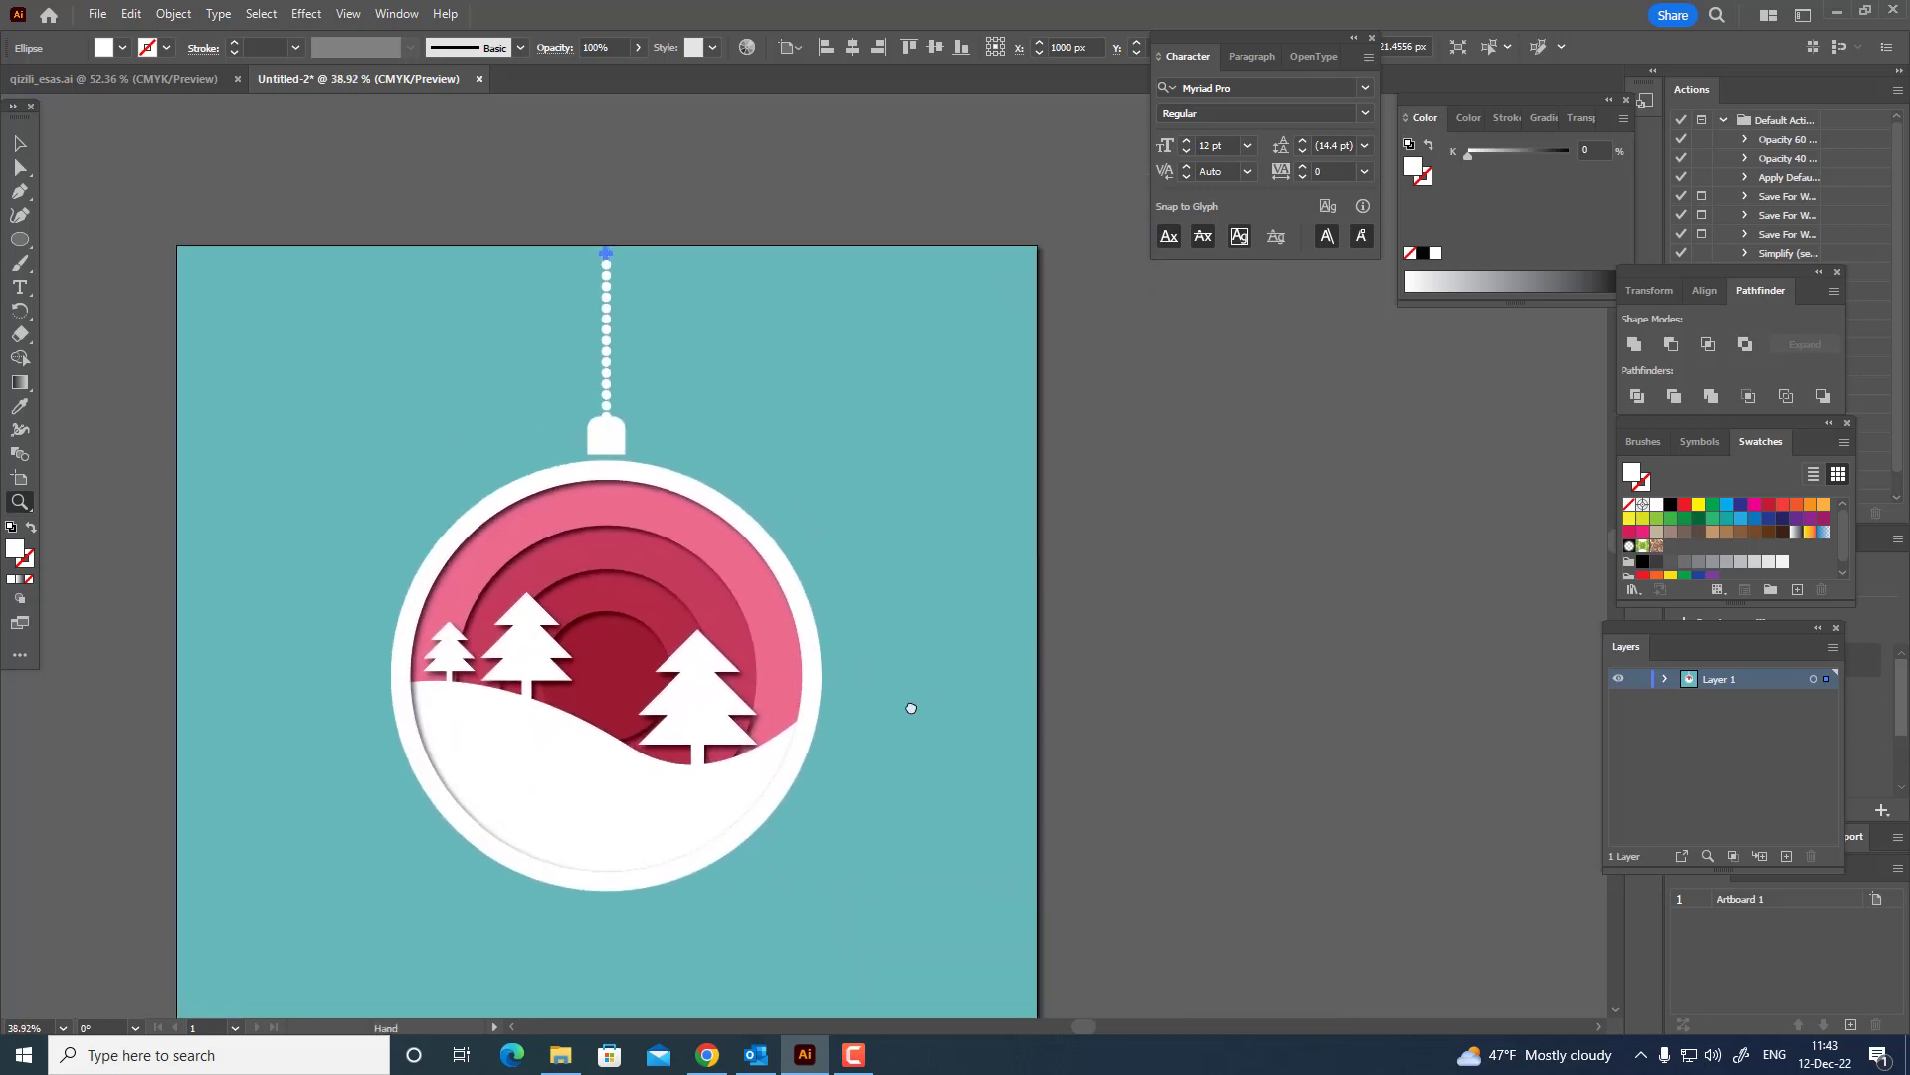
# Draw a white circle about 88 px wide to the right of the chain, with a vertical white line rising from its centre.
pyautogui.click(29, 241)
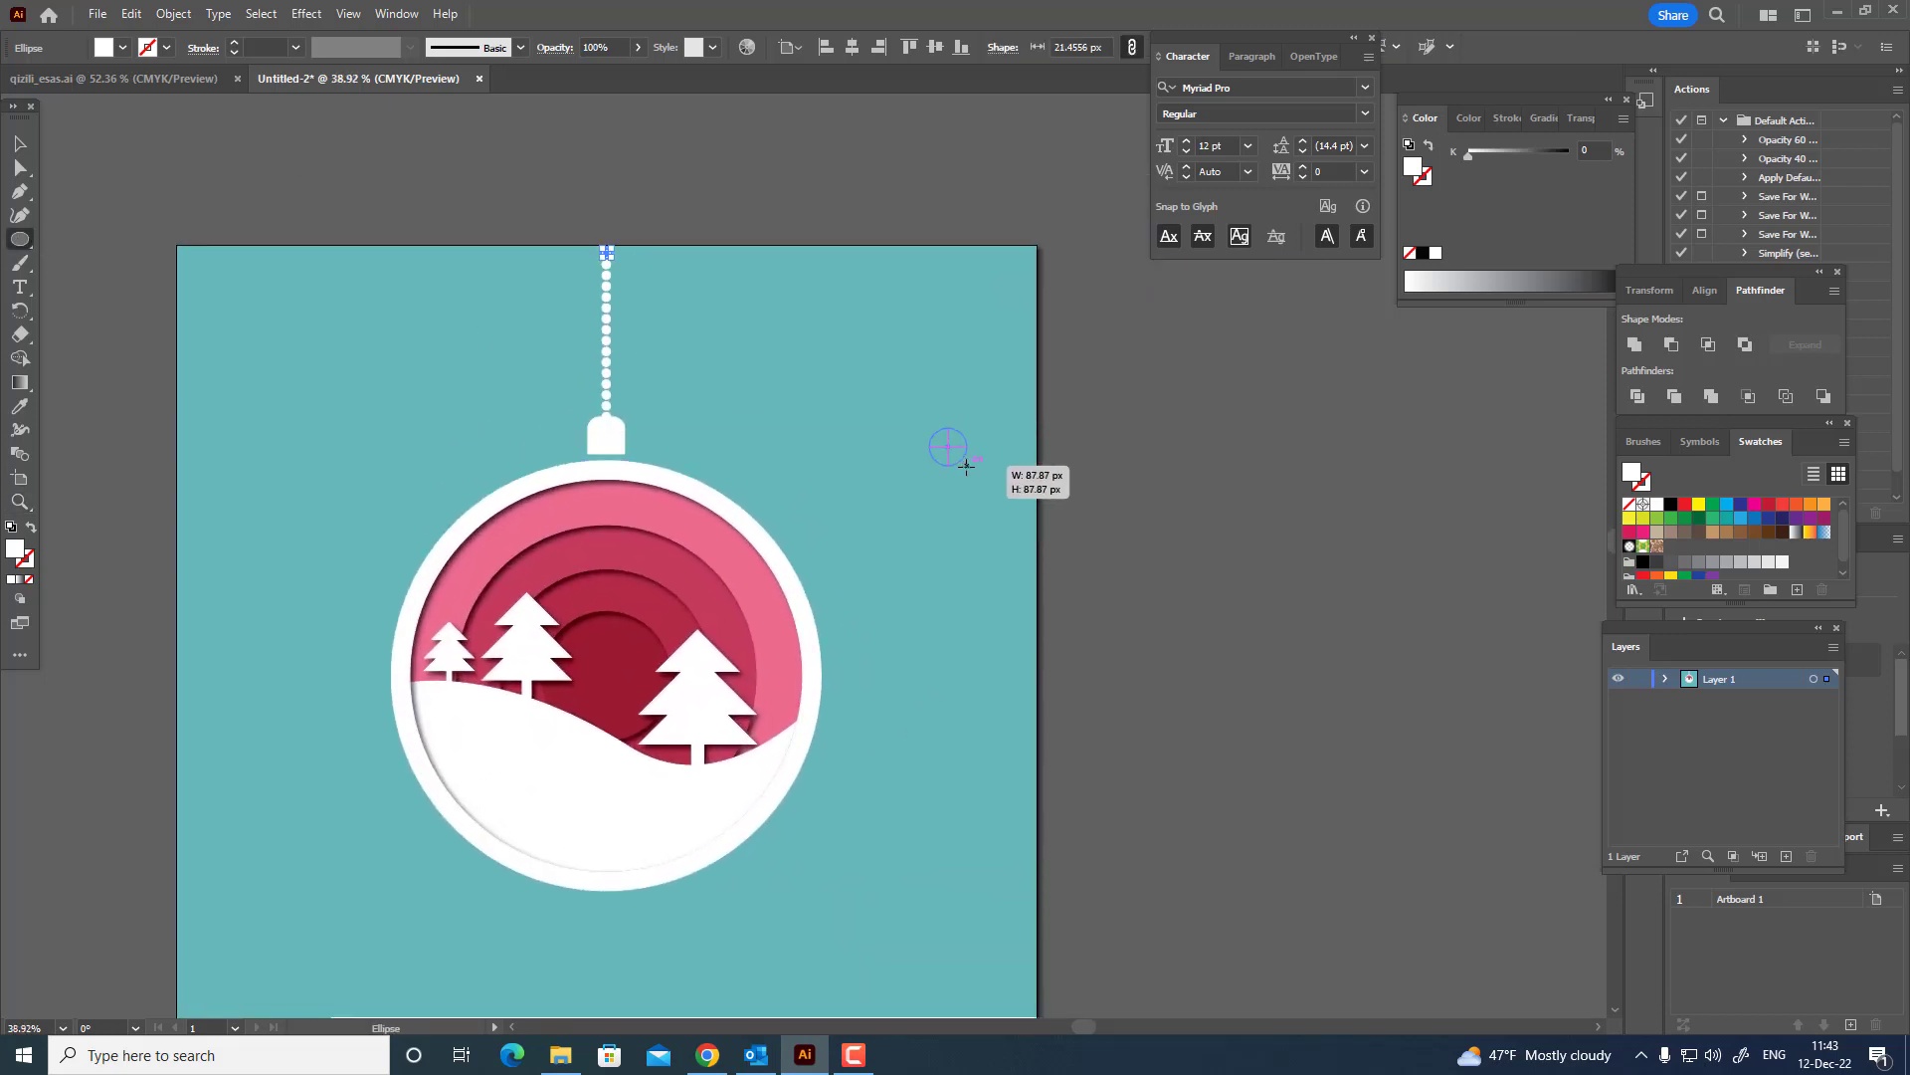
pyautogui.moveTo(966, 466); pyautogui.dragTo(967, 467)
pyautogui.press('z')
pyautogui.moveTo(1042, 372); pyautogui.dragTo(1215, 443)
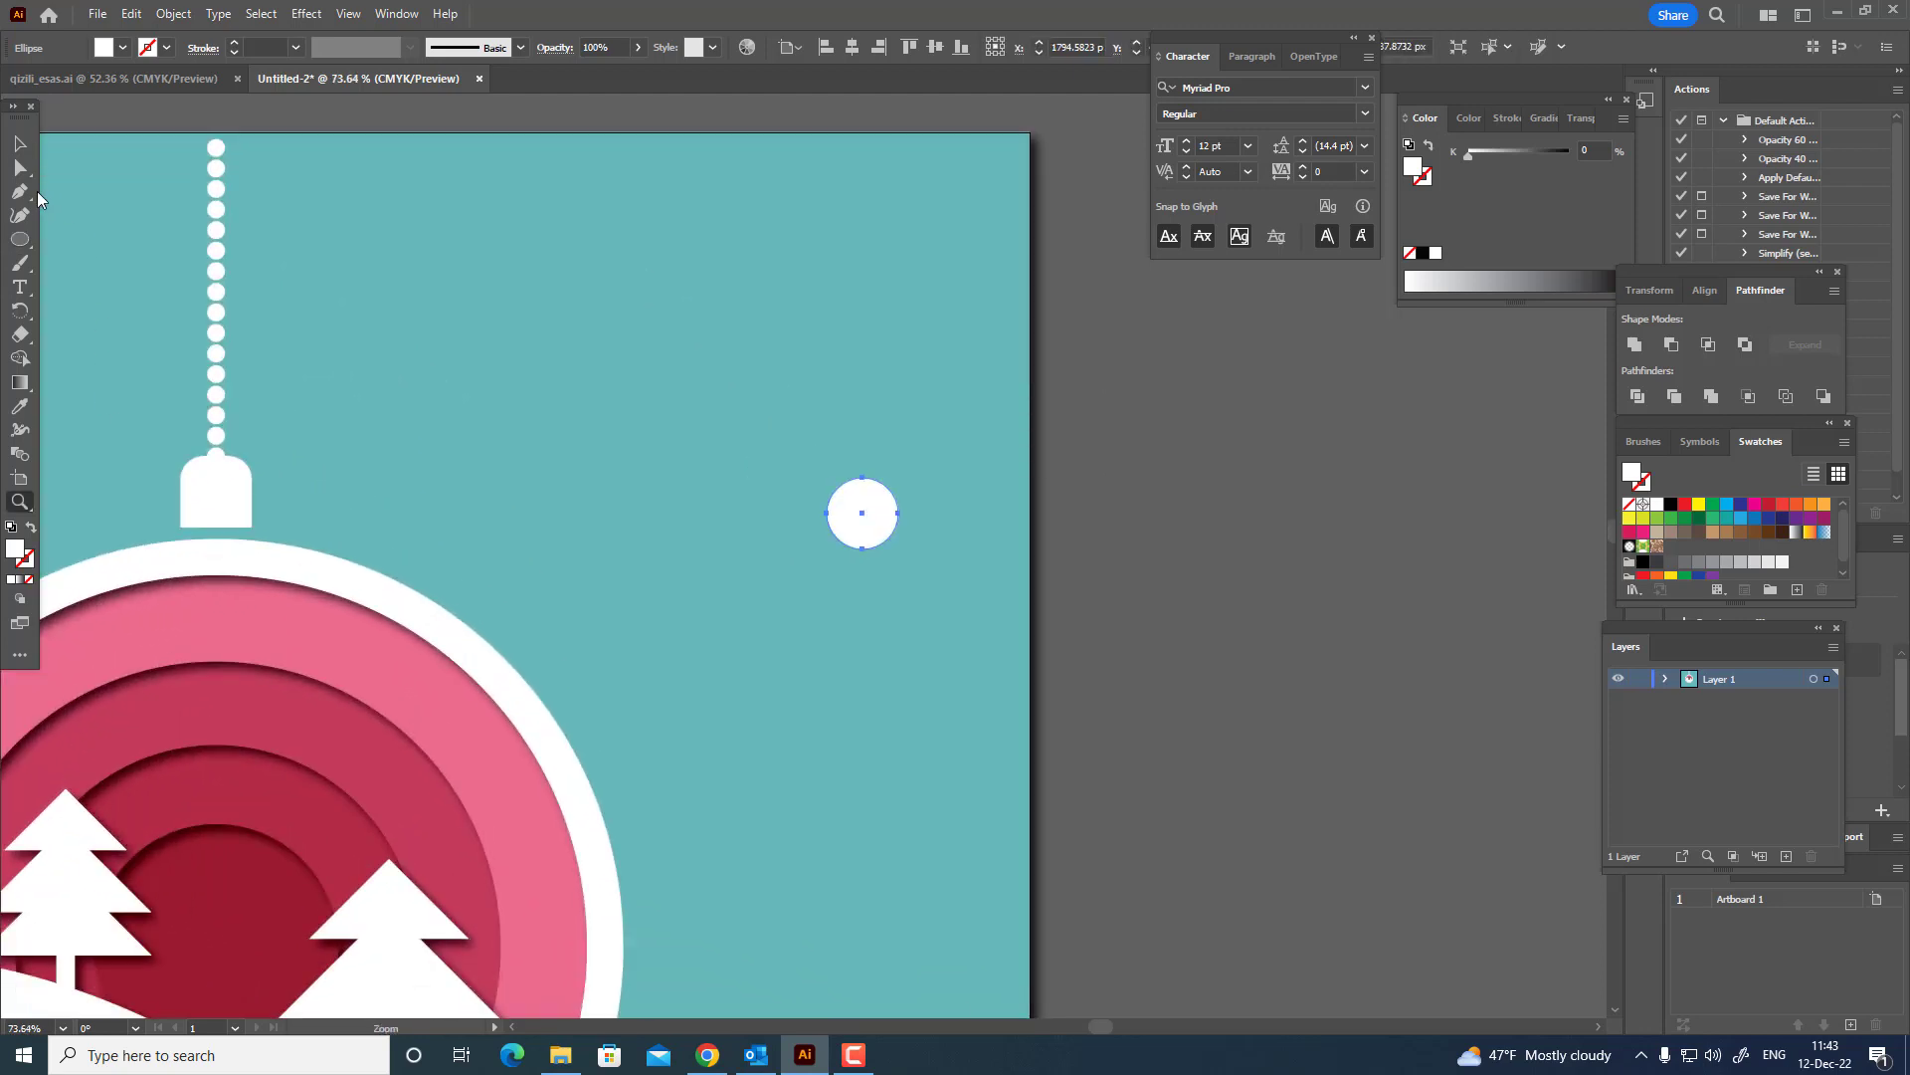
pyautogui.click(862, 341)
pyautogui.click(862, 513)
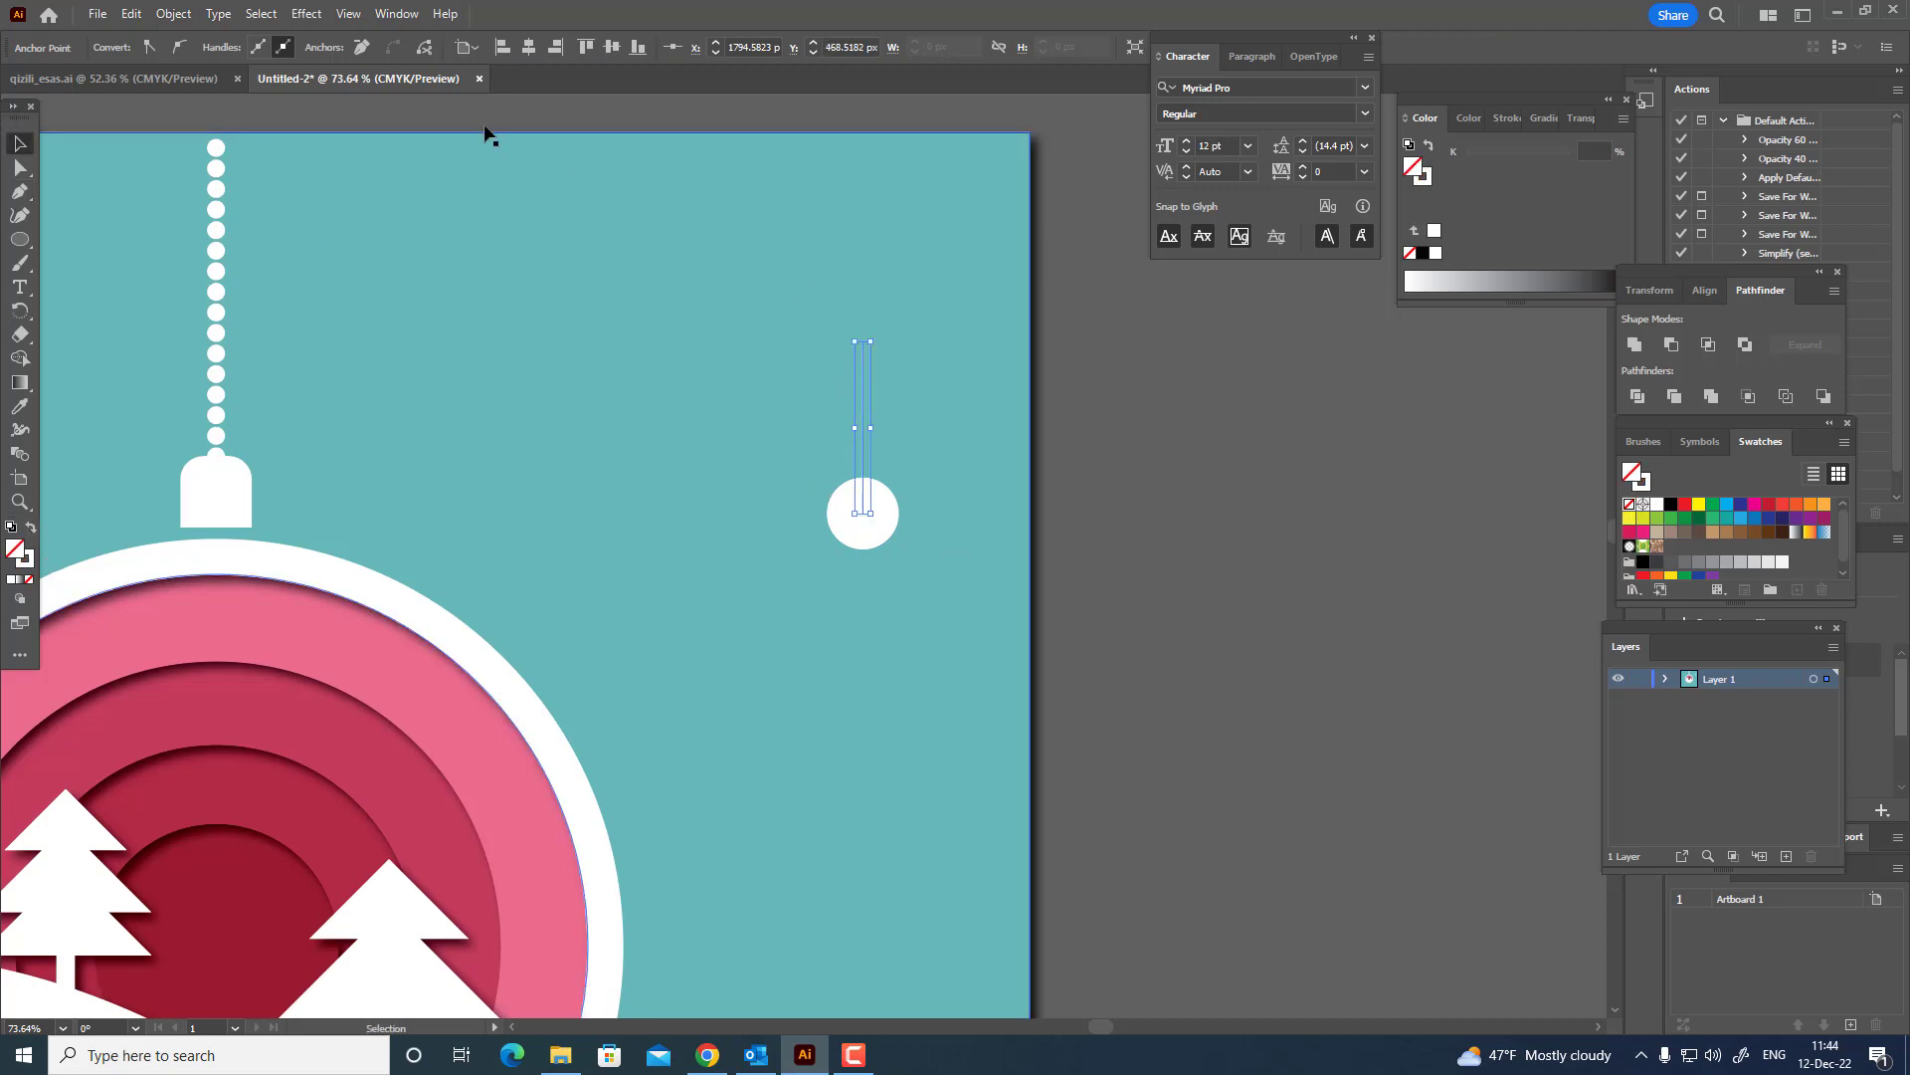
# Draw an unfilled square about 81 px wide with a white outline, rotate it 45 degrees, and centre it over the vertical line.
pyautogui.press('z')
pyautogui.moveTo(1011, 418); pyautogui.dragTo(1156, 482)
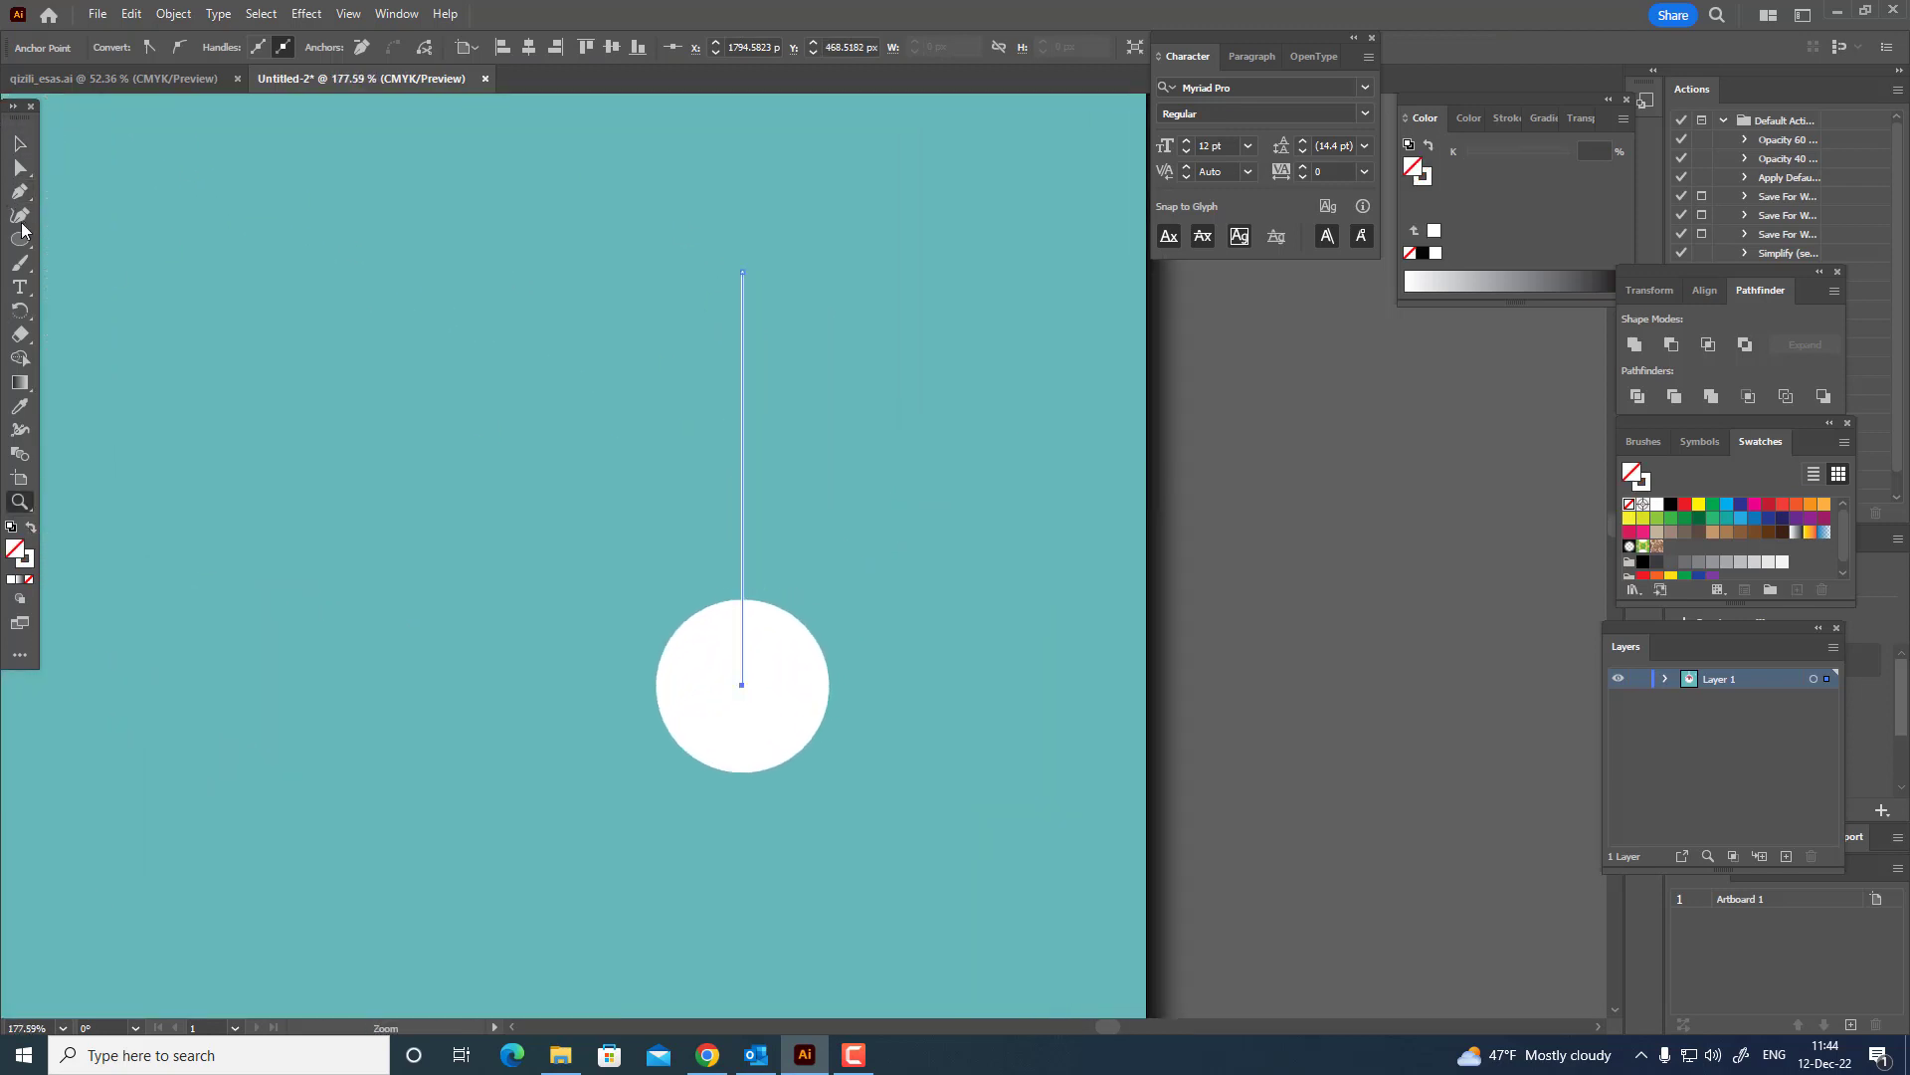
pyautogui.moveTo(22, 228); pyautogui.dragTo(99, 239)
pyautogui.moveTo(296, 256); pyautogui.dragTo(455, 413)
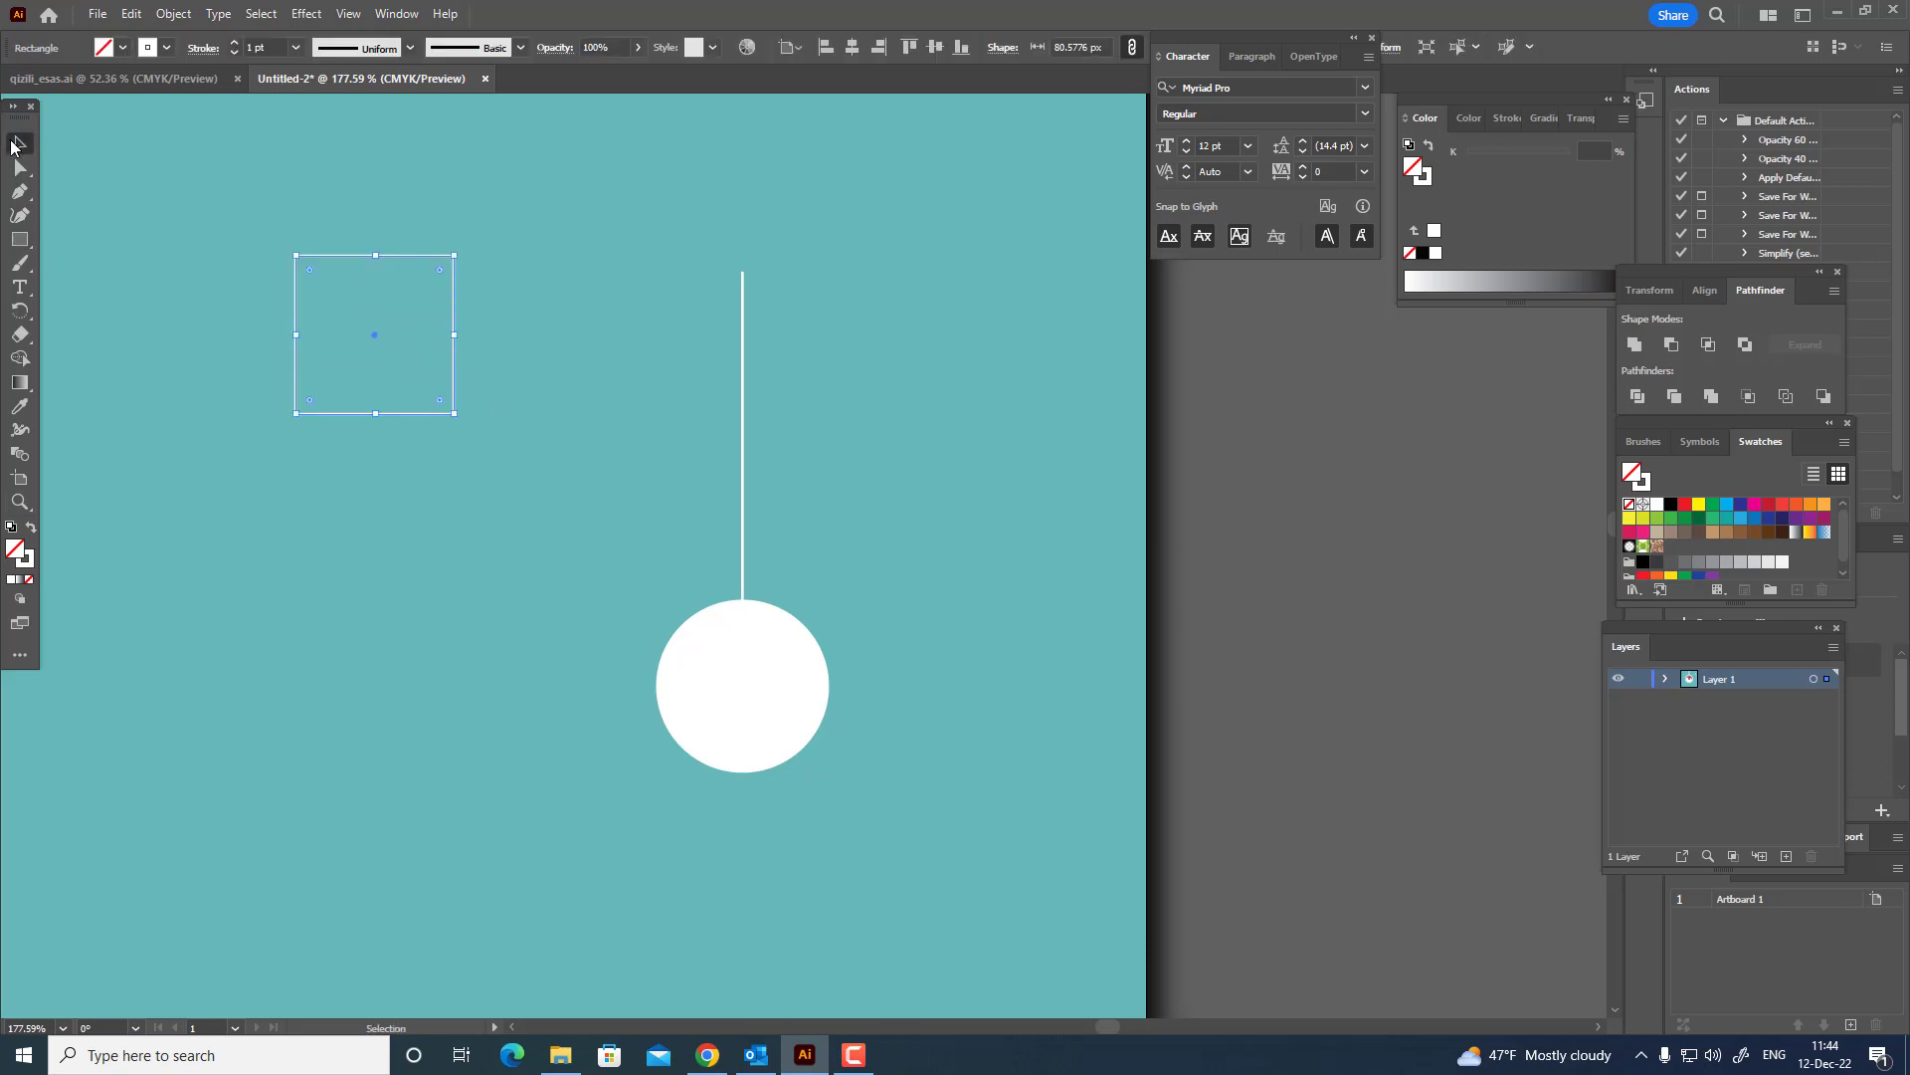
pyautogui.moveTo(458, 250); pyautogui.dragTo(835, 336)
# Delete the diamond's top anchor point, leaving an open V shape across the vertical line.
pyautogui.click(20, 168)
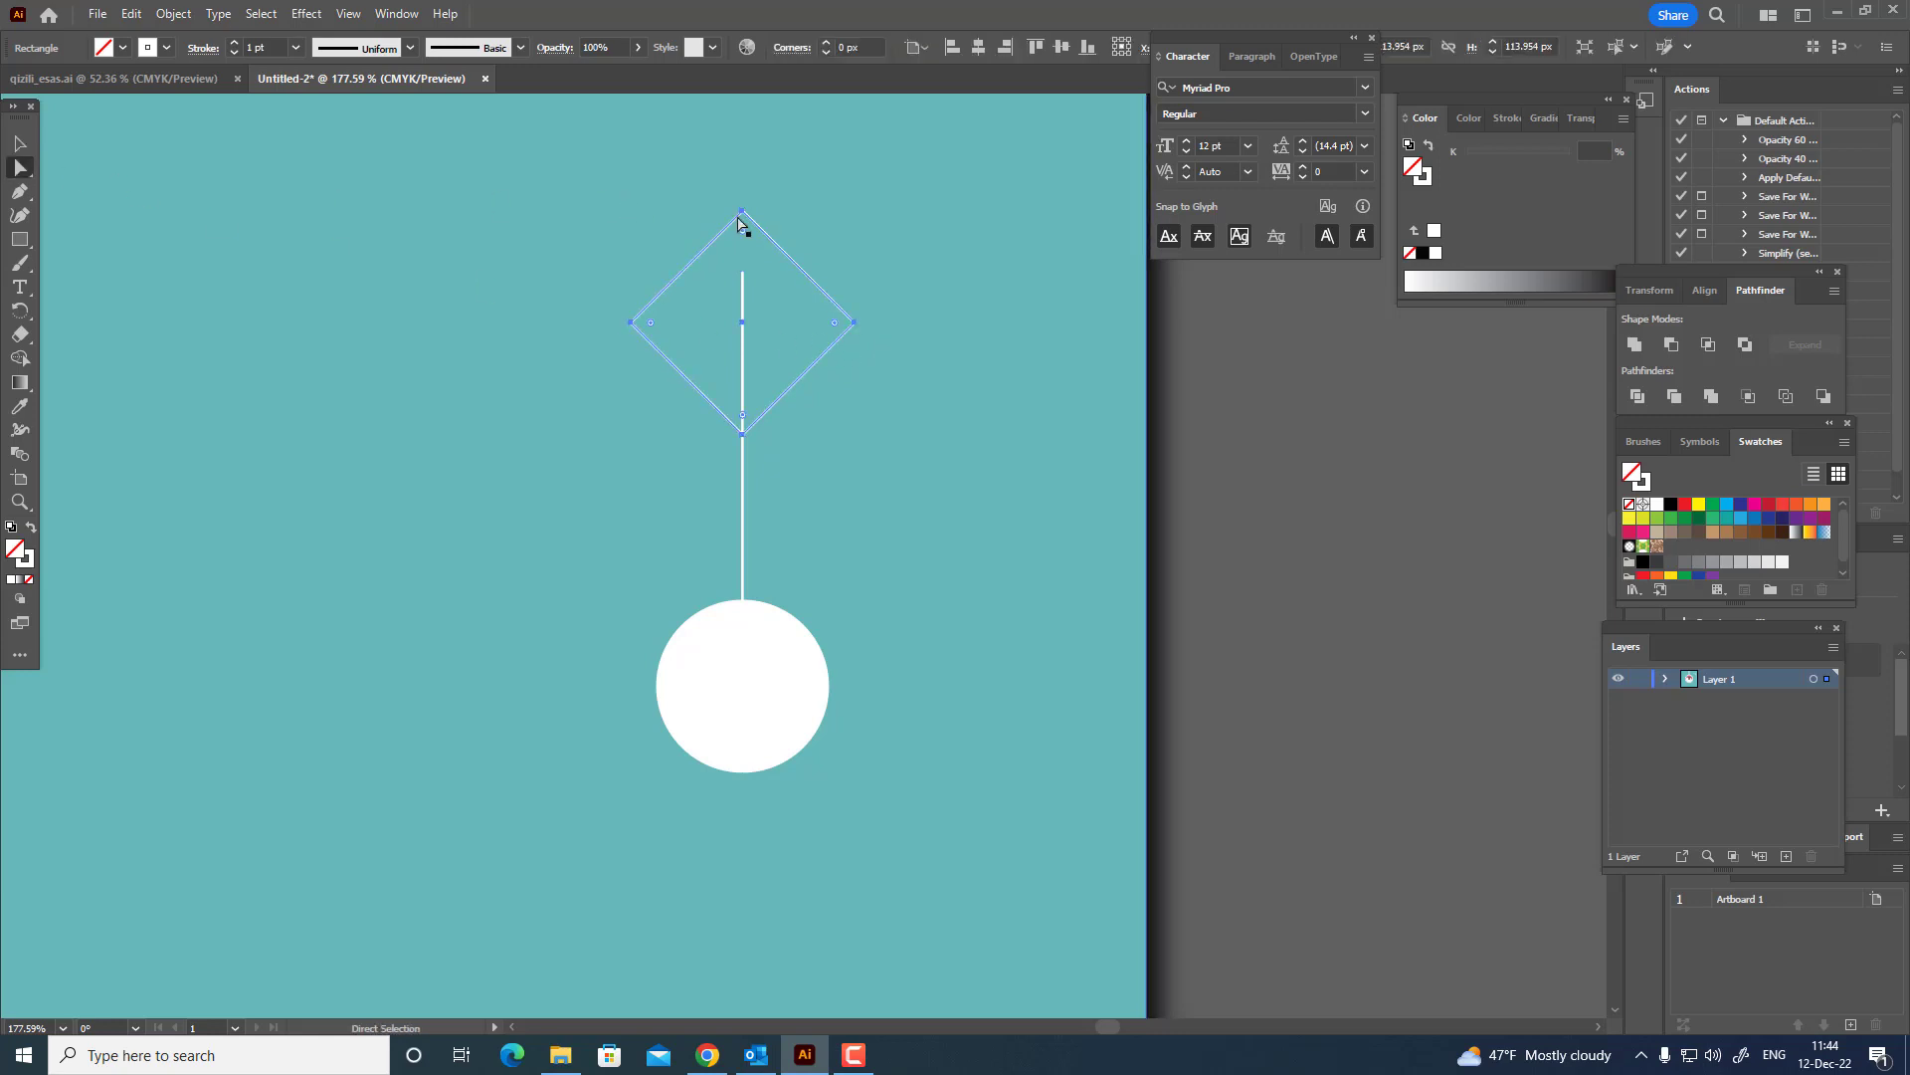
pyautogui.click(742, 212)
pyautogui.press('Delete')
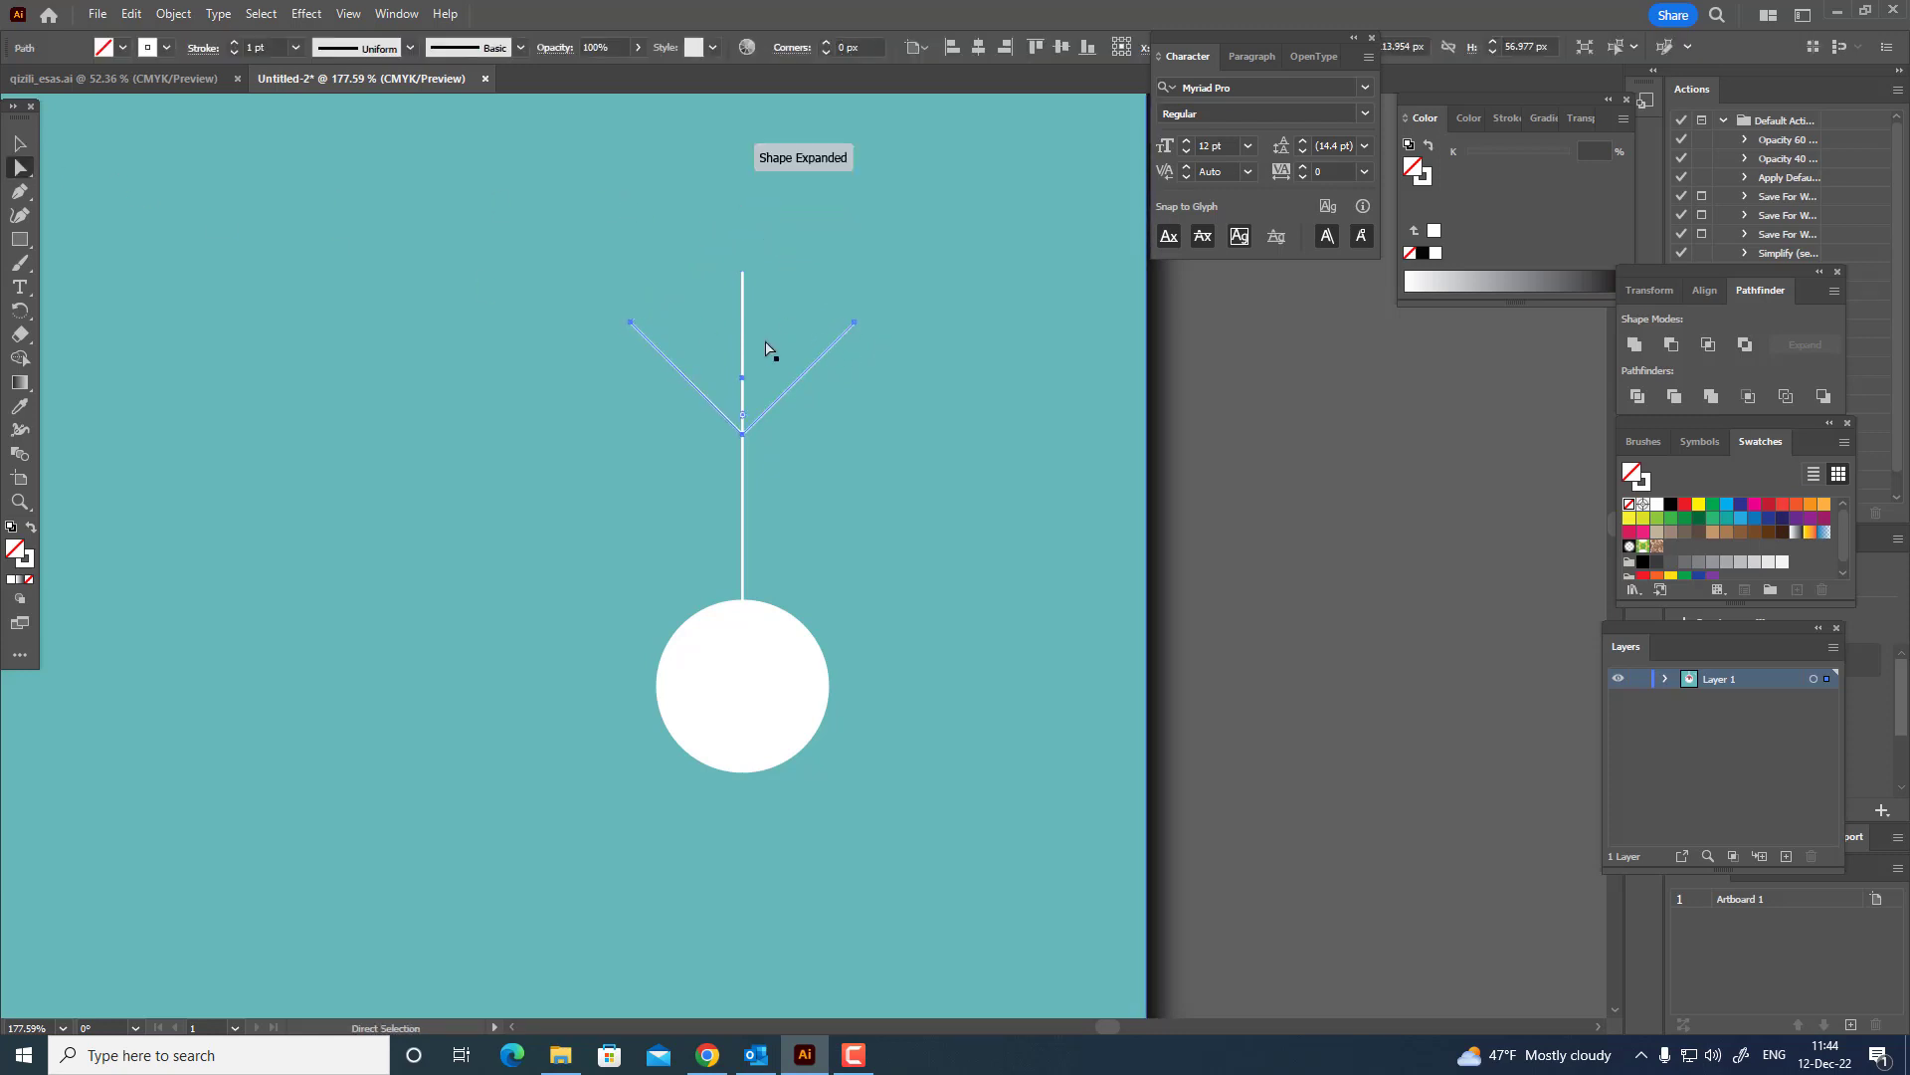
# Duplicate the open V shape in front and place the copy directly below the original on the vertical line.
pyautogui.press('v')
pyautogui.click(133, 15)
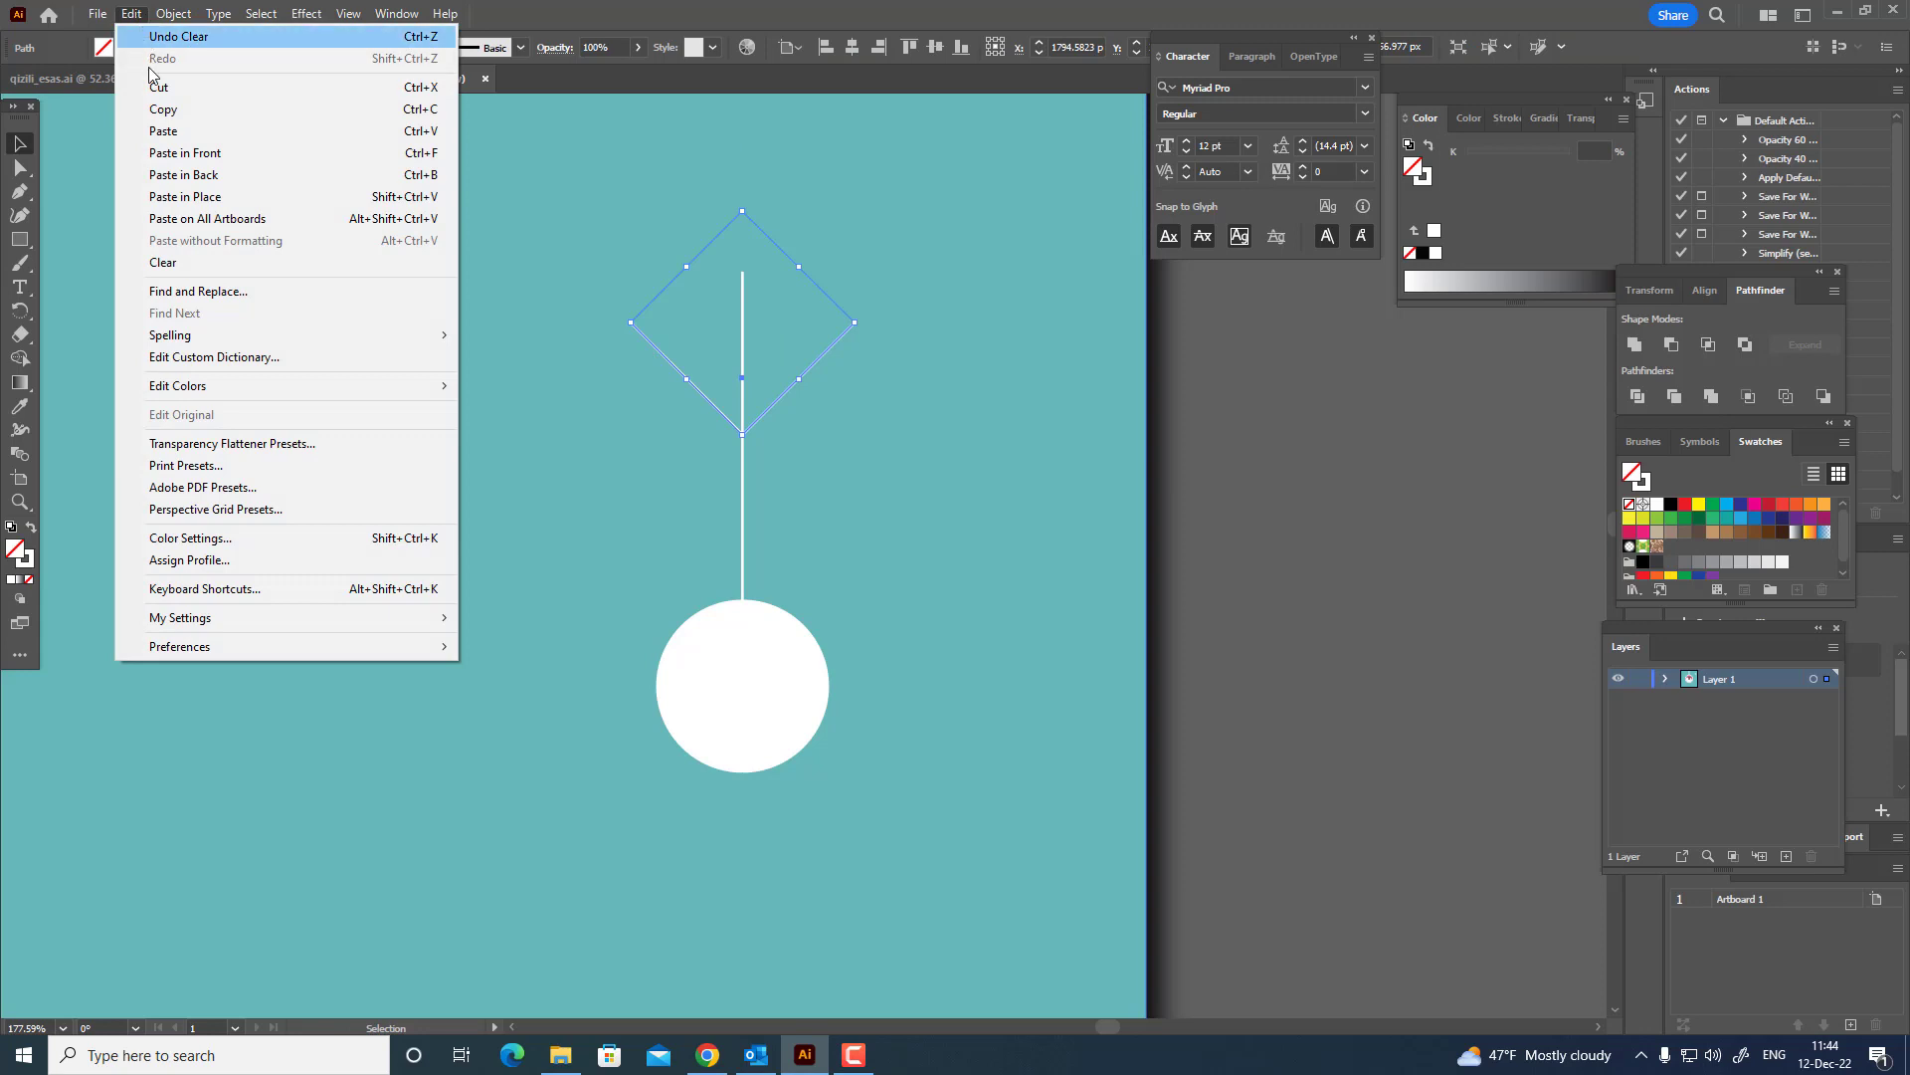
pyautogui.click(163, 109)
pyautogui.click(131, 14)
pyautogui.click(185, 152)
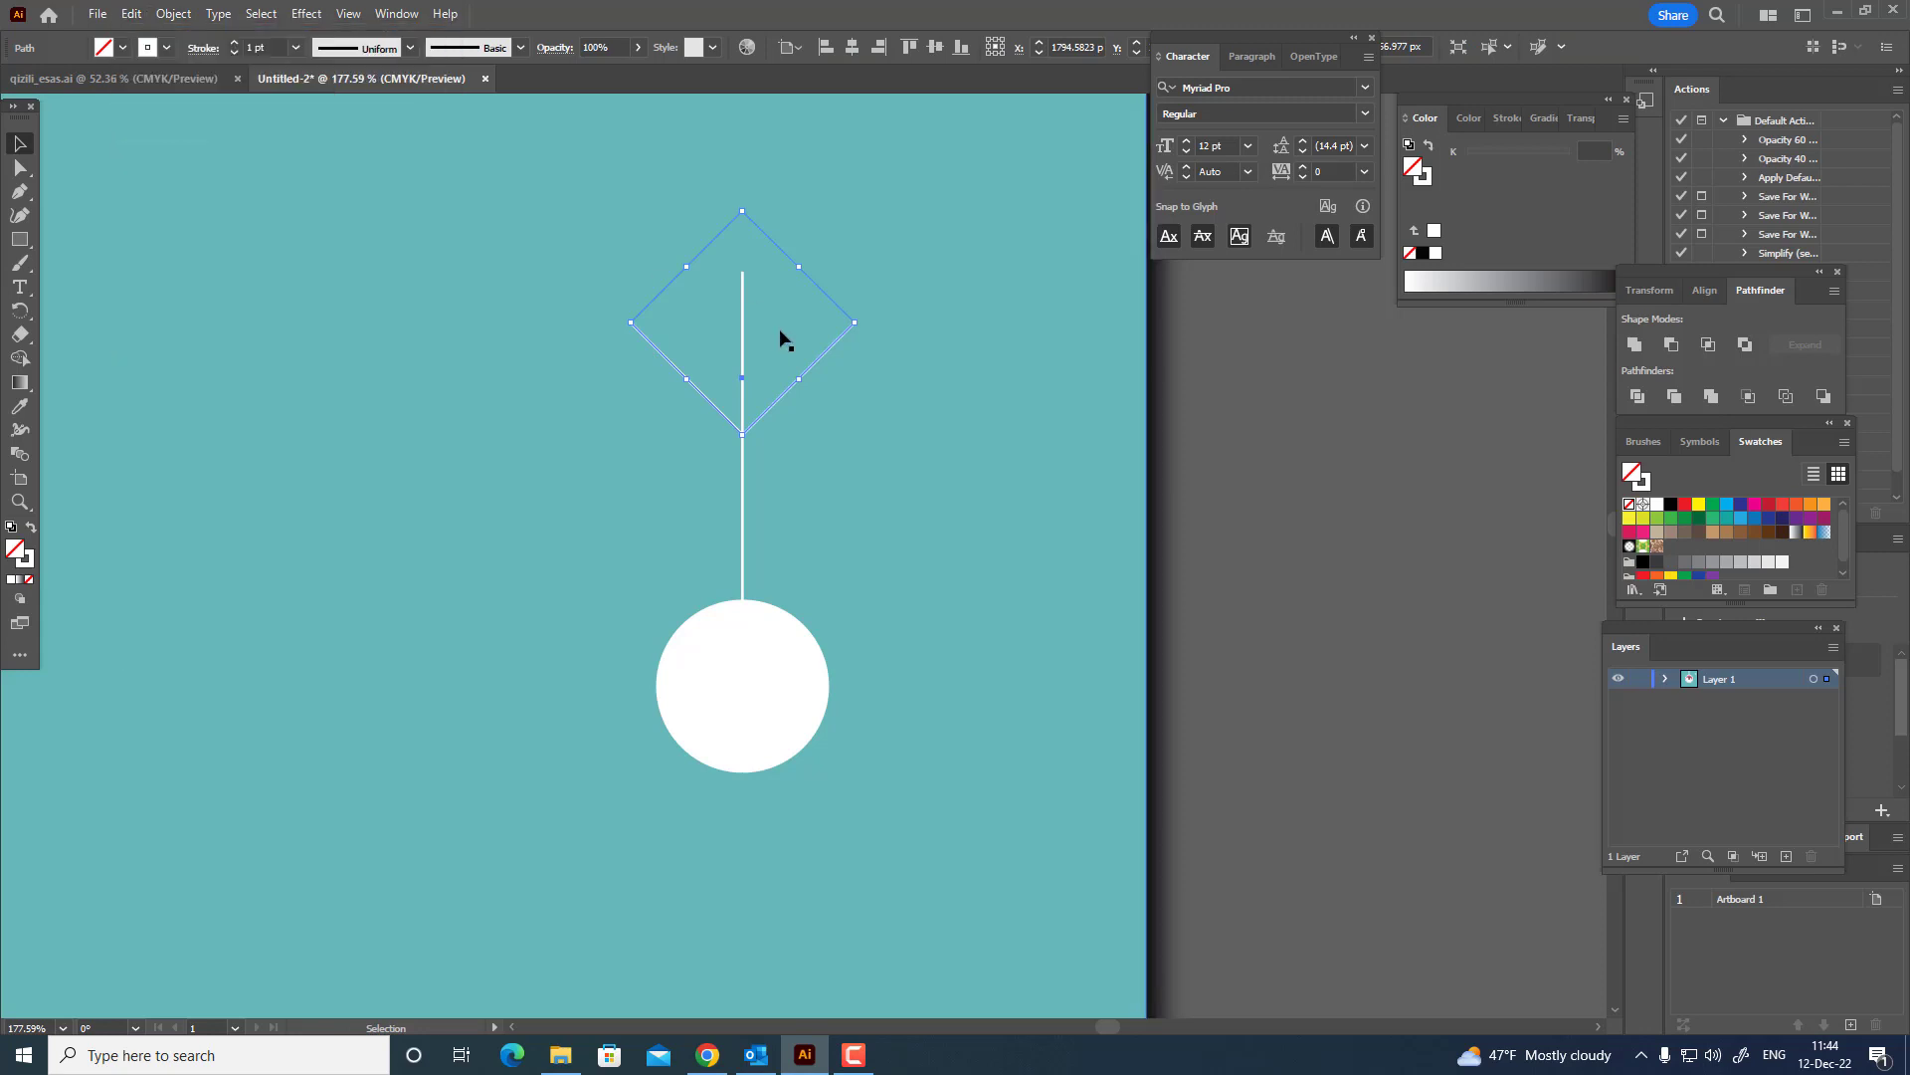
pyautogui.moveTo(835, 344); pyautogui.dragTo(836, 455)
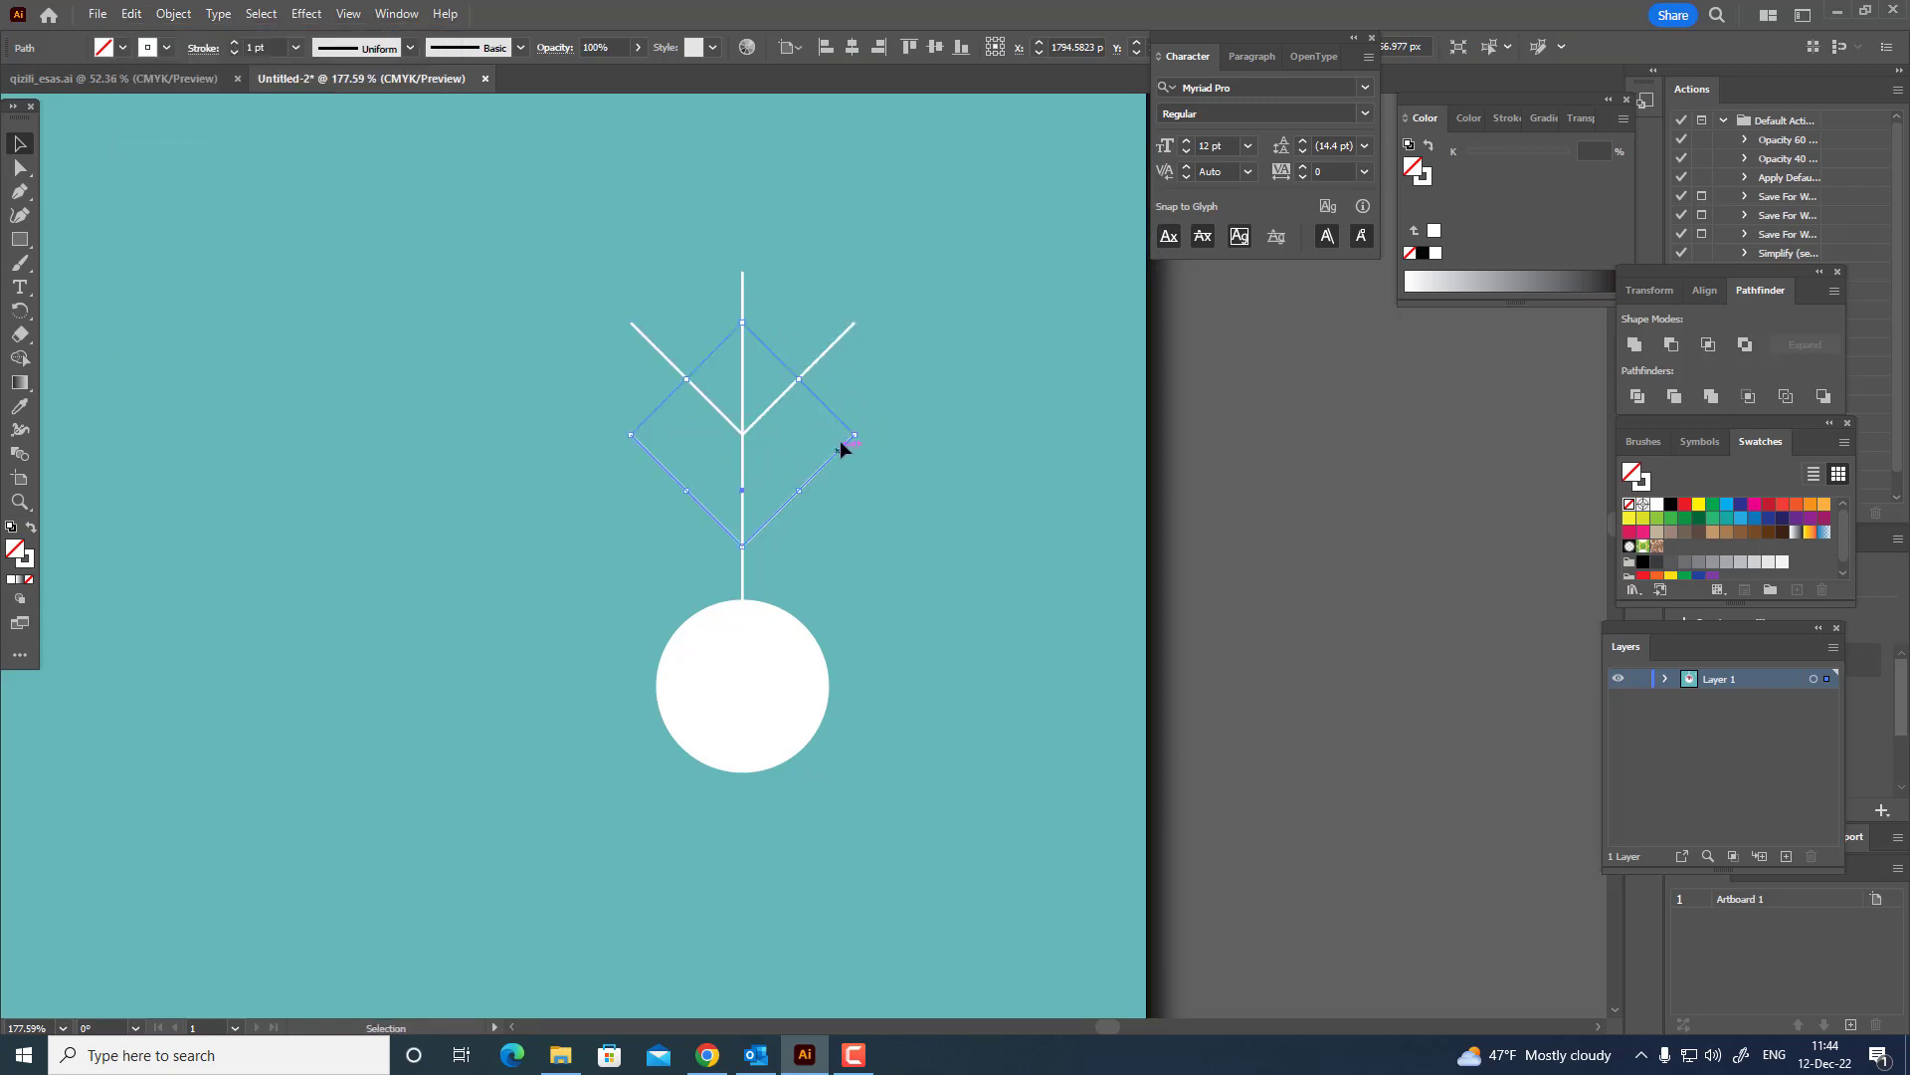
# Set the stroke weight of both V shapes and the vertical line to 13 pt.
pyautogui.keyDown('shift'); pyautogui.click(820, 361); pyautogui.keyUp('shift')
pyautogui.keyDown('shift'); pyautogui.click(743, 303); pyautogui.keyUp('shift')
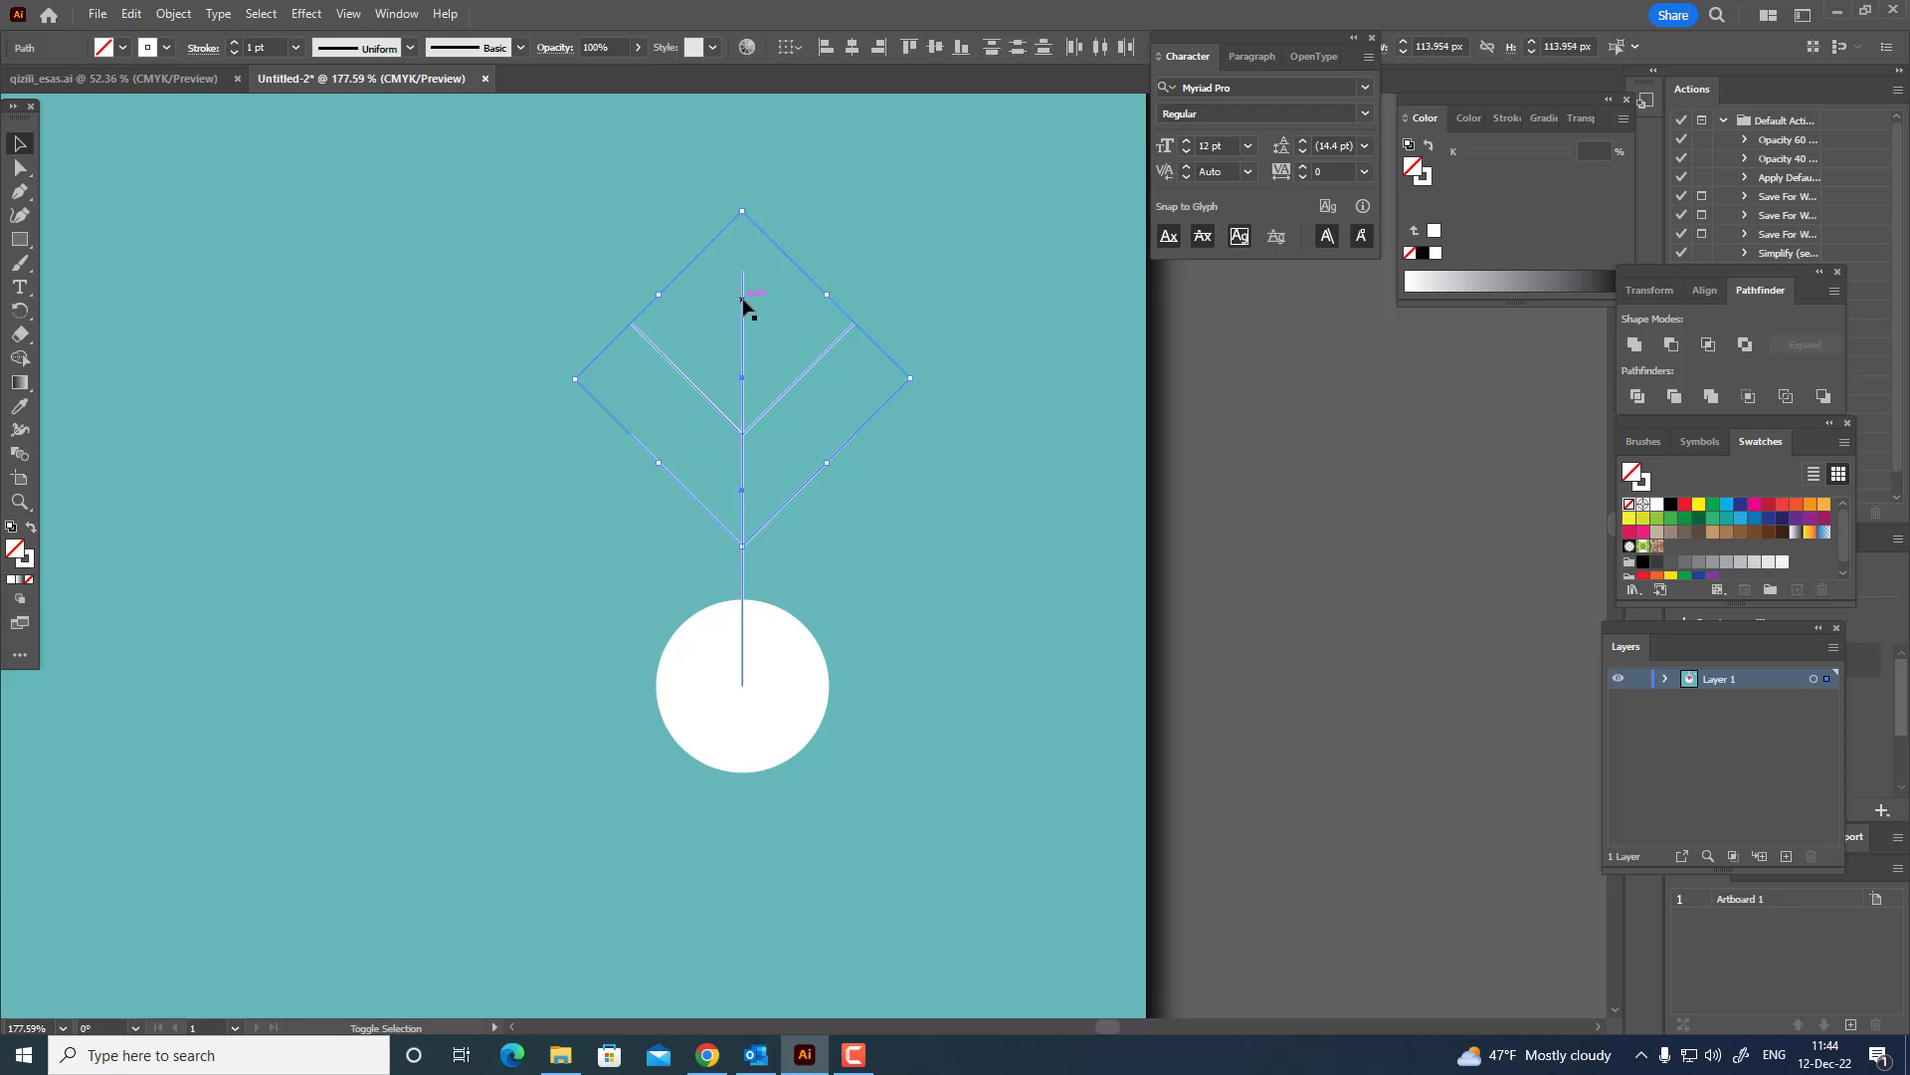
pyautogui.click(237, 48)
pyautogui.click(237, 48)
pyautogui.click(237, 48)
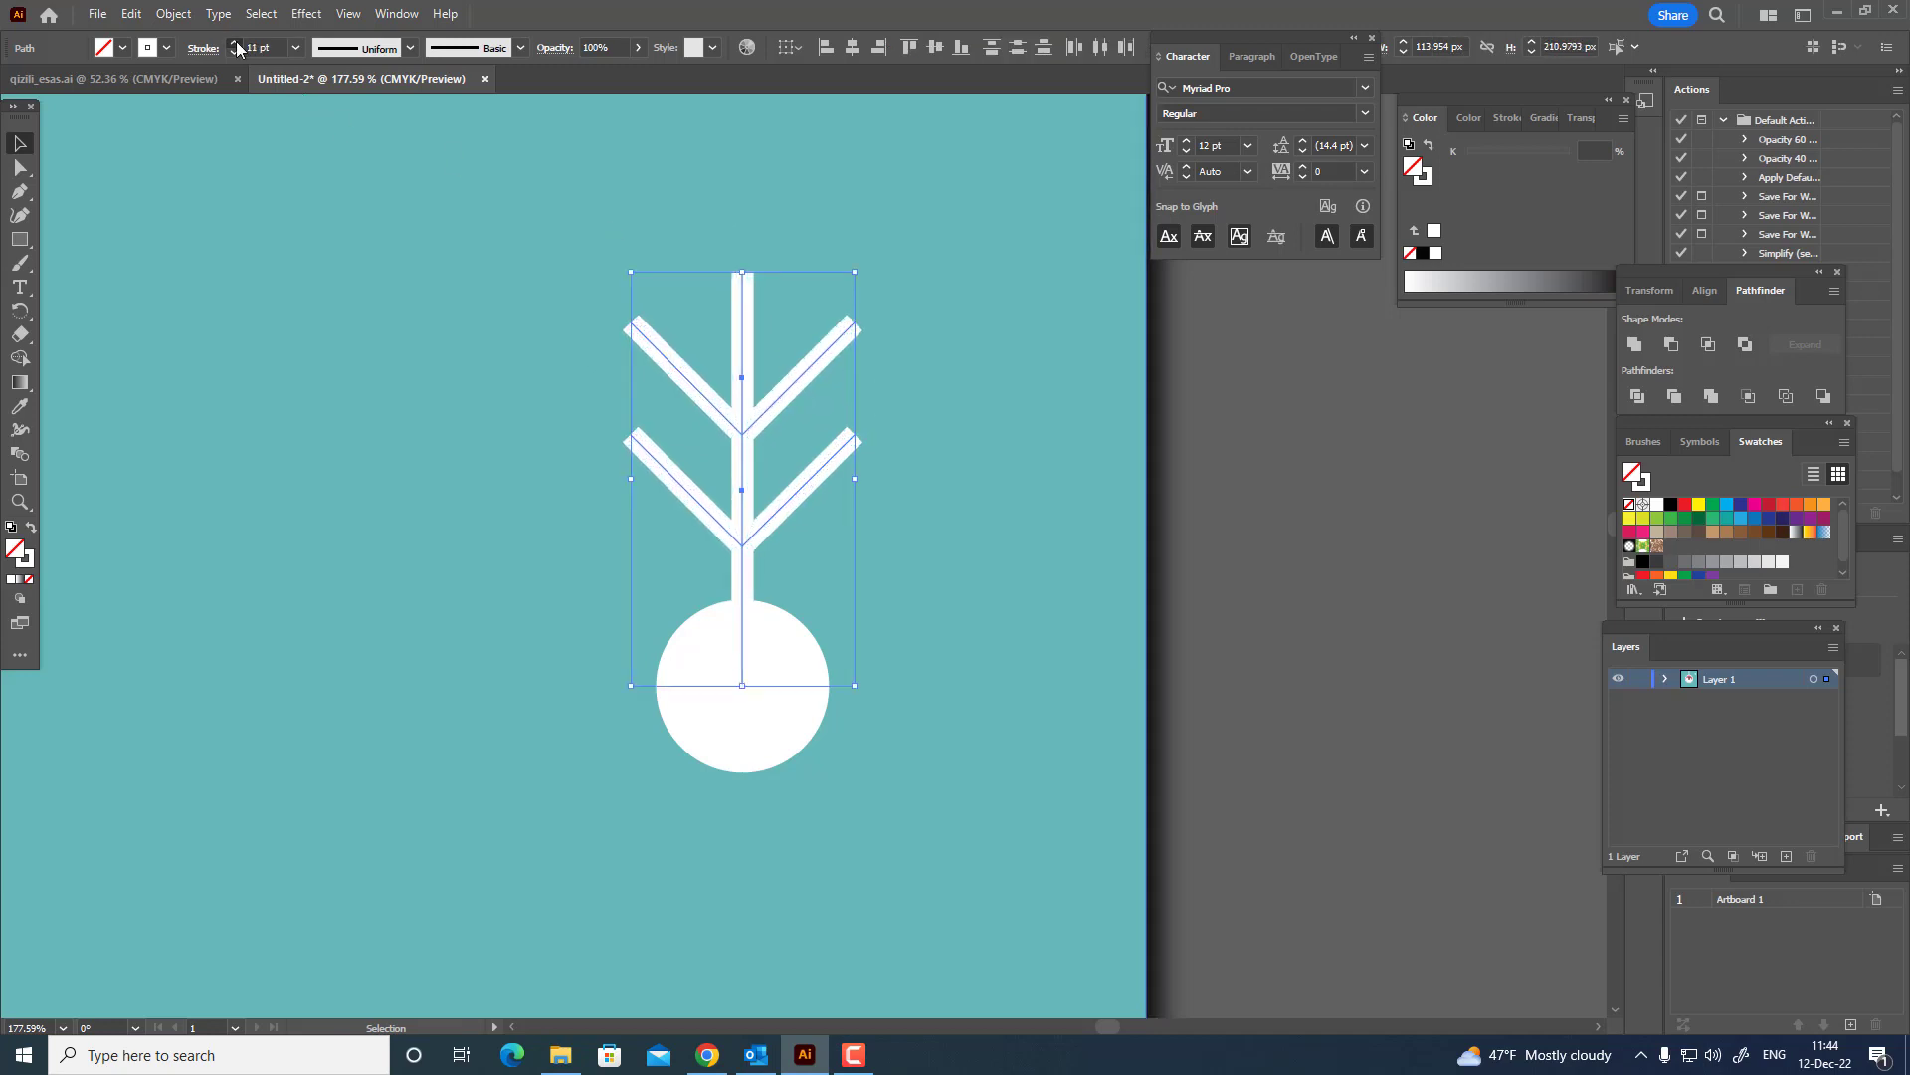
pyautogui.click(236, 48)
pyautogui.click(237, 48)
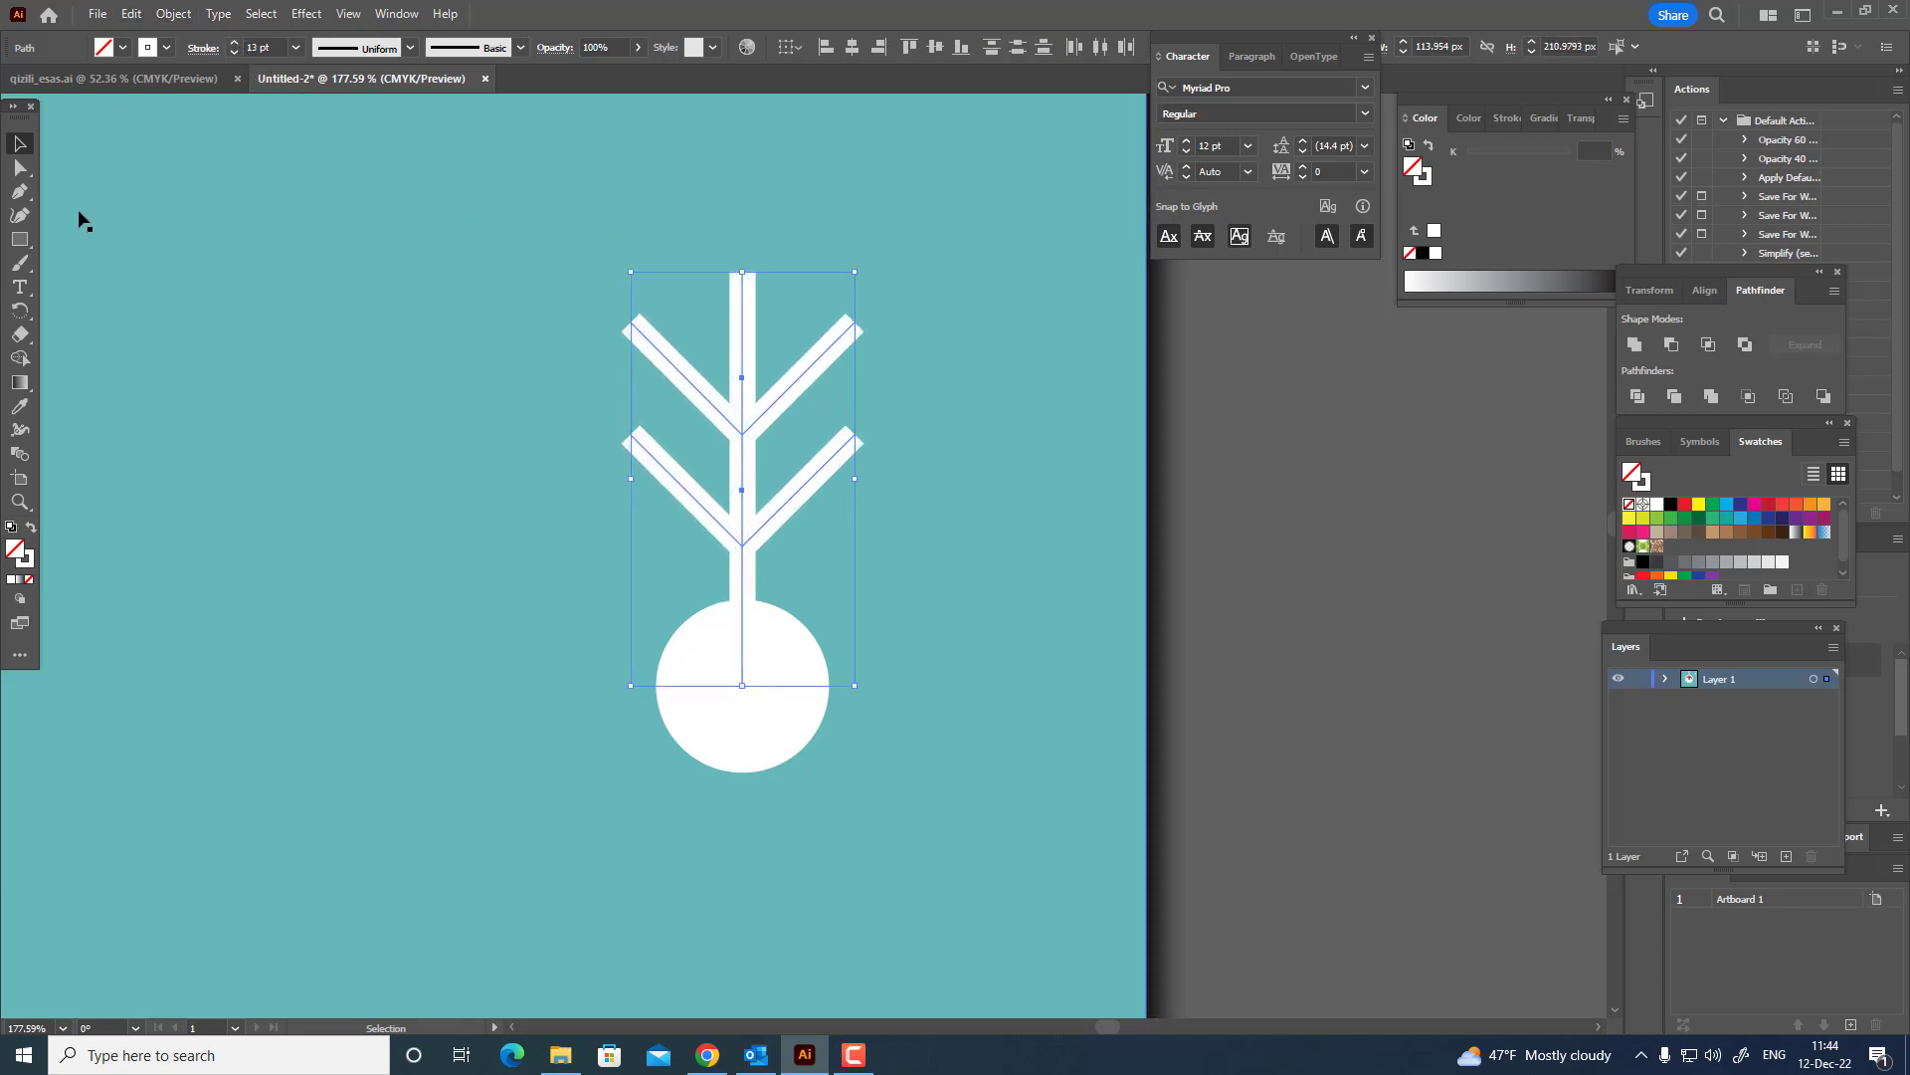
# Rotate copies of the branch by 72 degrees around the circle's centre until five arms form a snowflake.
pyautogui.click(24, 313)
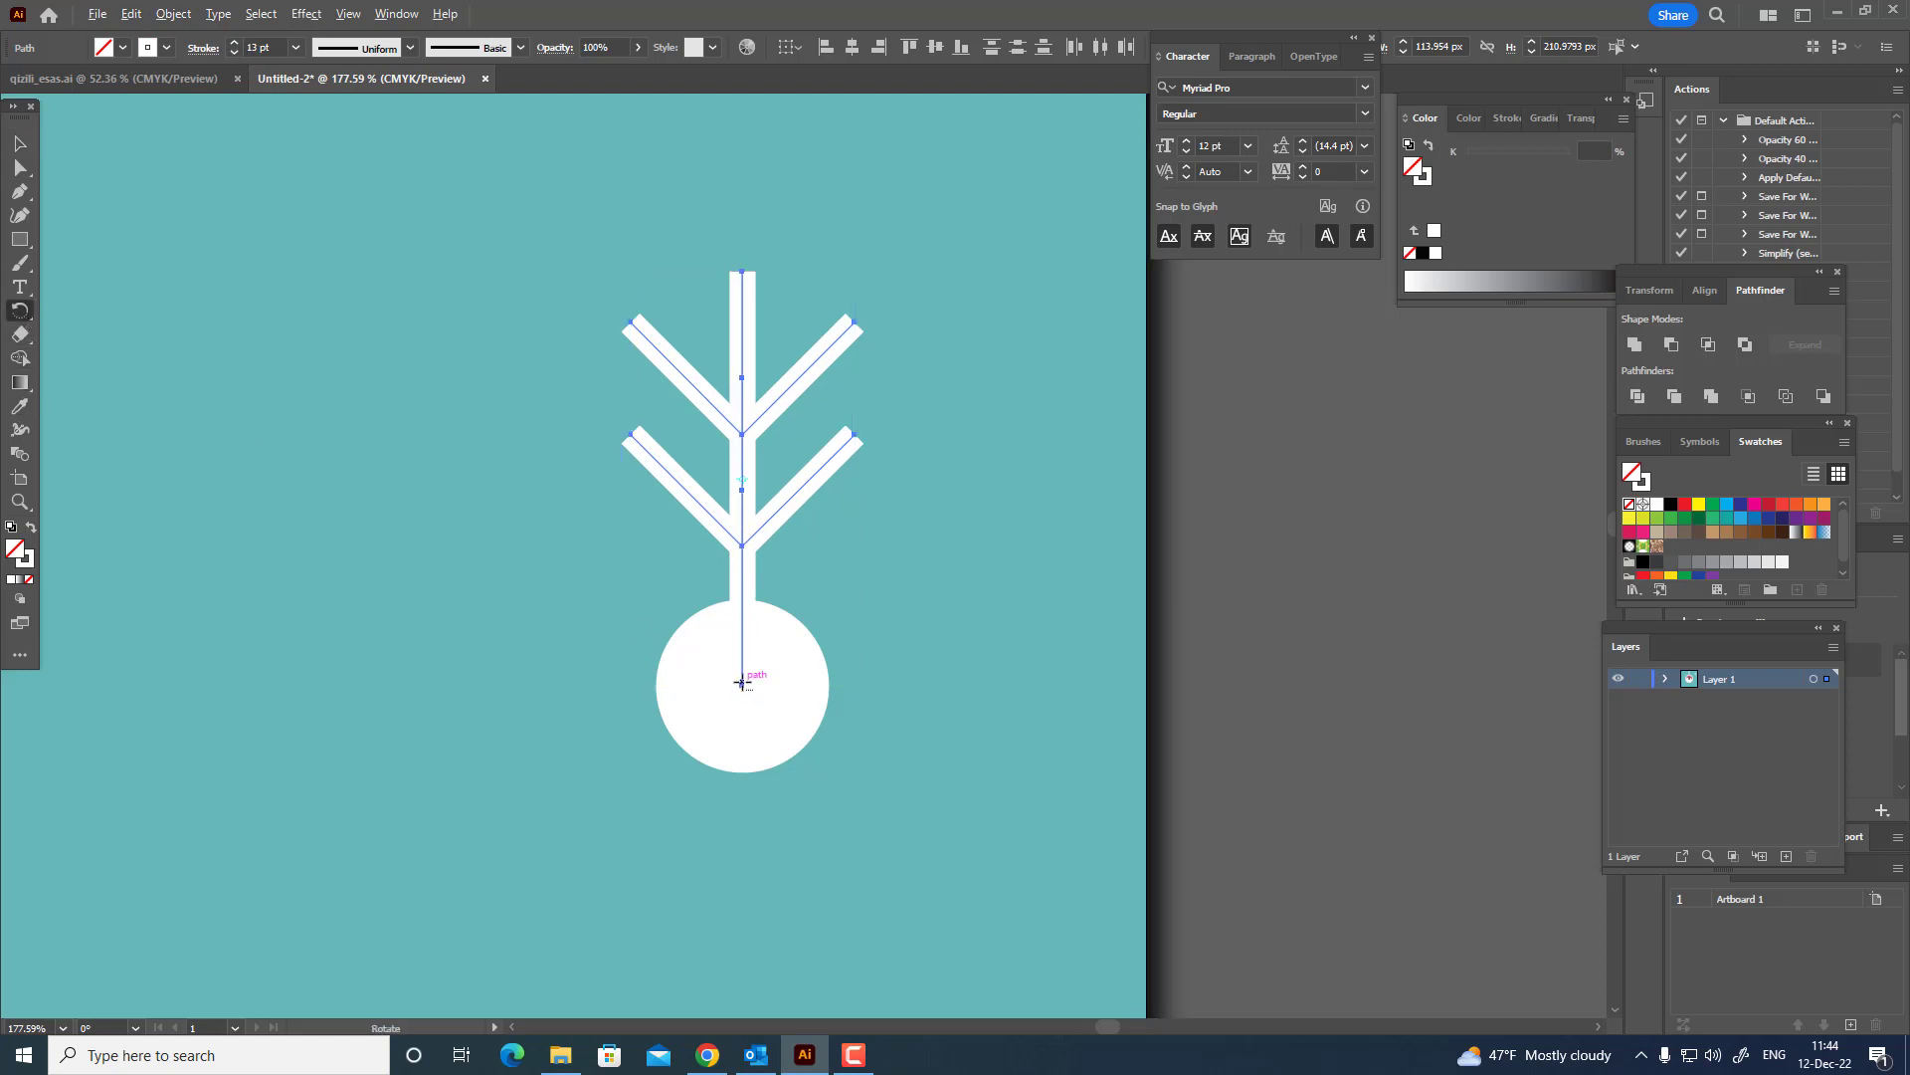
pyautogui.keyDown('alt'); pyautogui.click(742, 685); pyautogui.keyUp('alt')
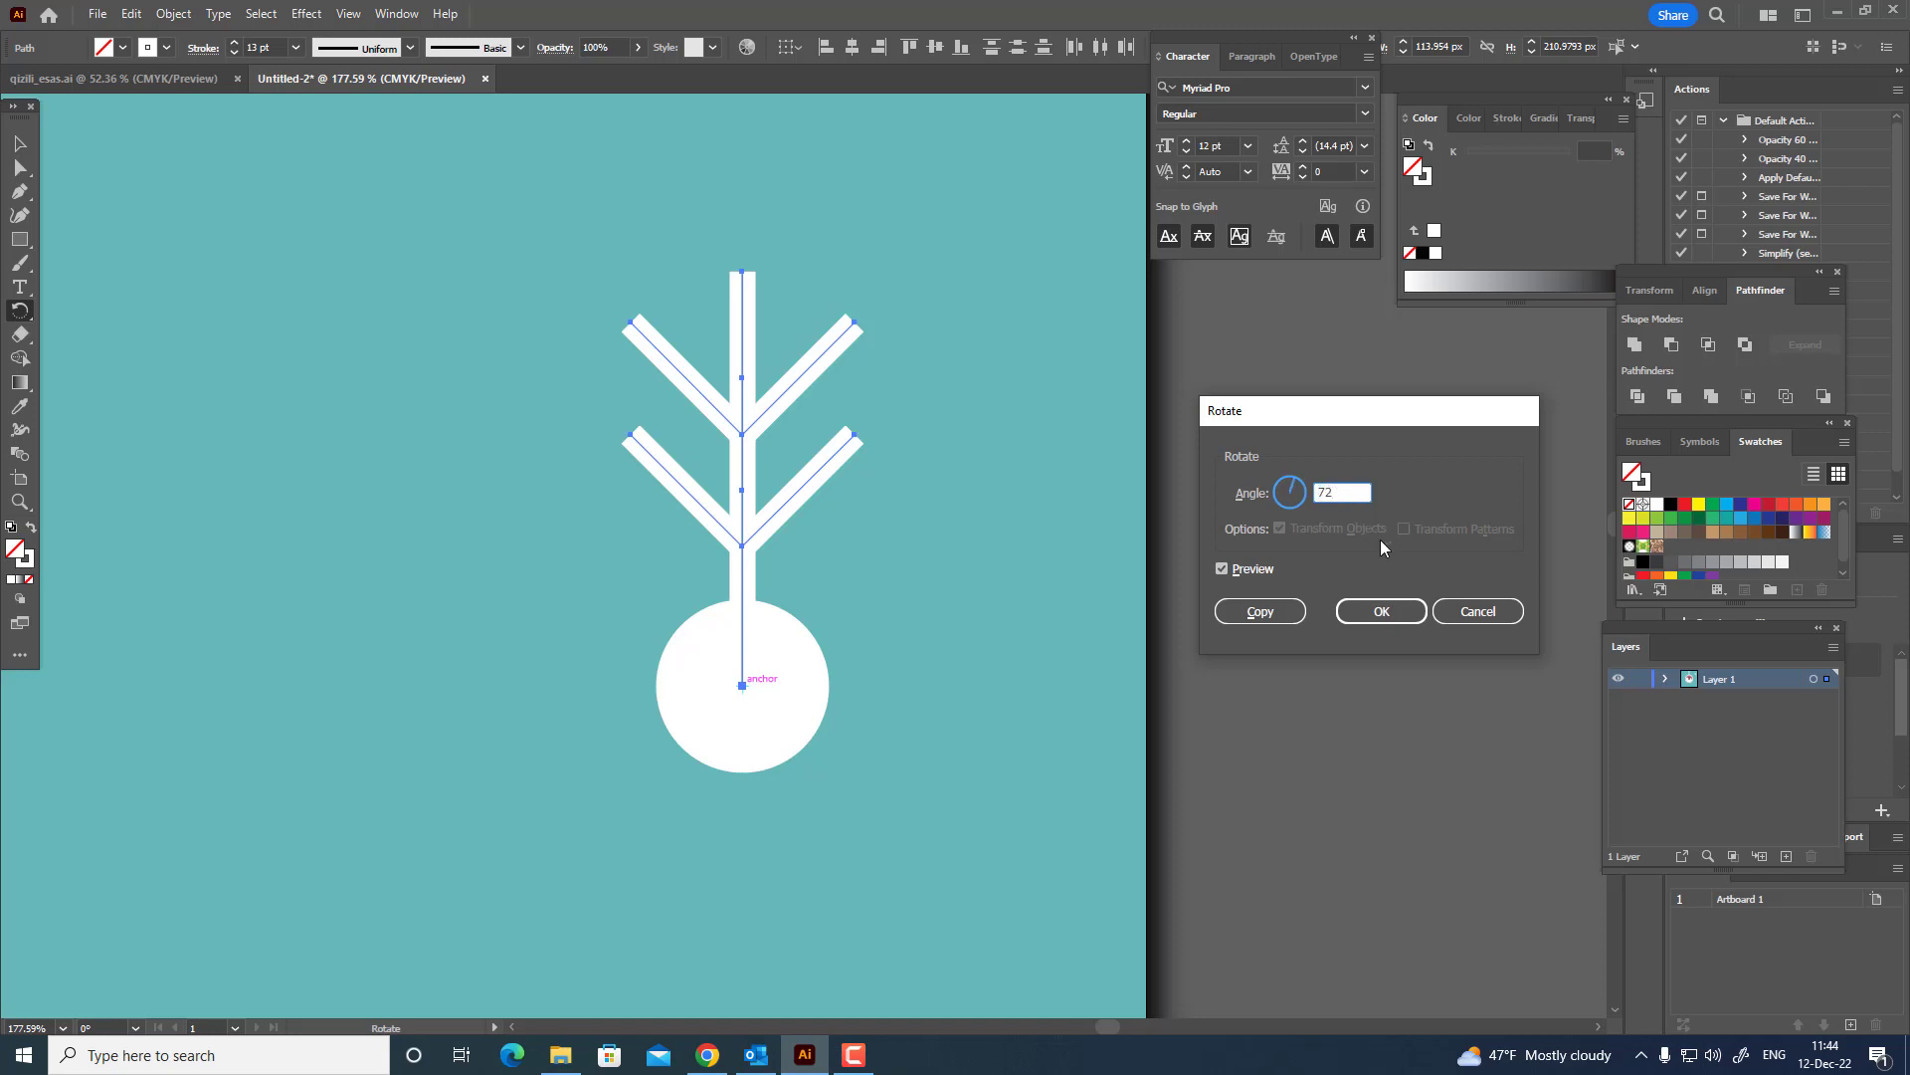
pyautogui.click(1260, 611)
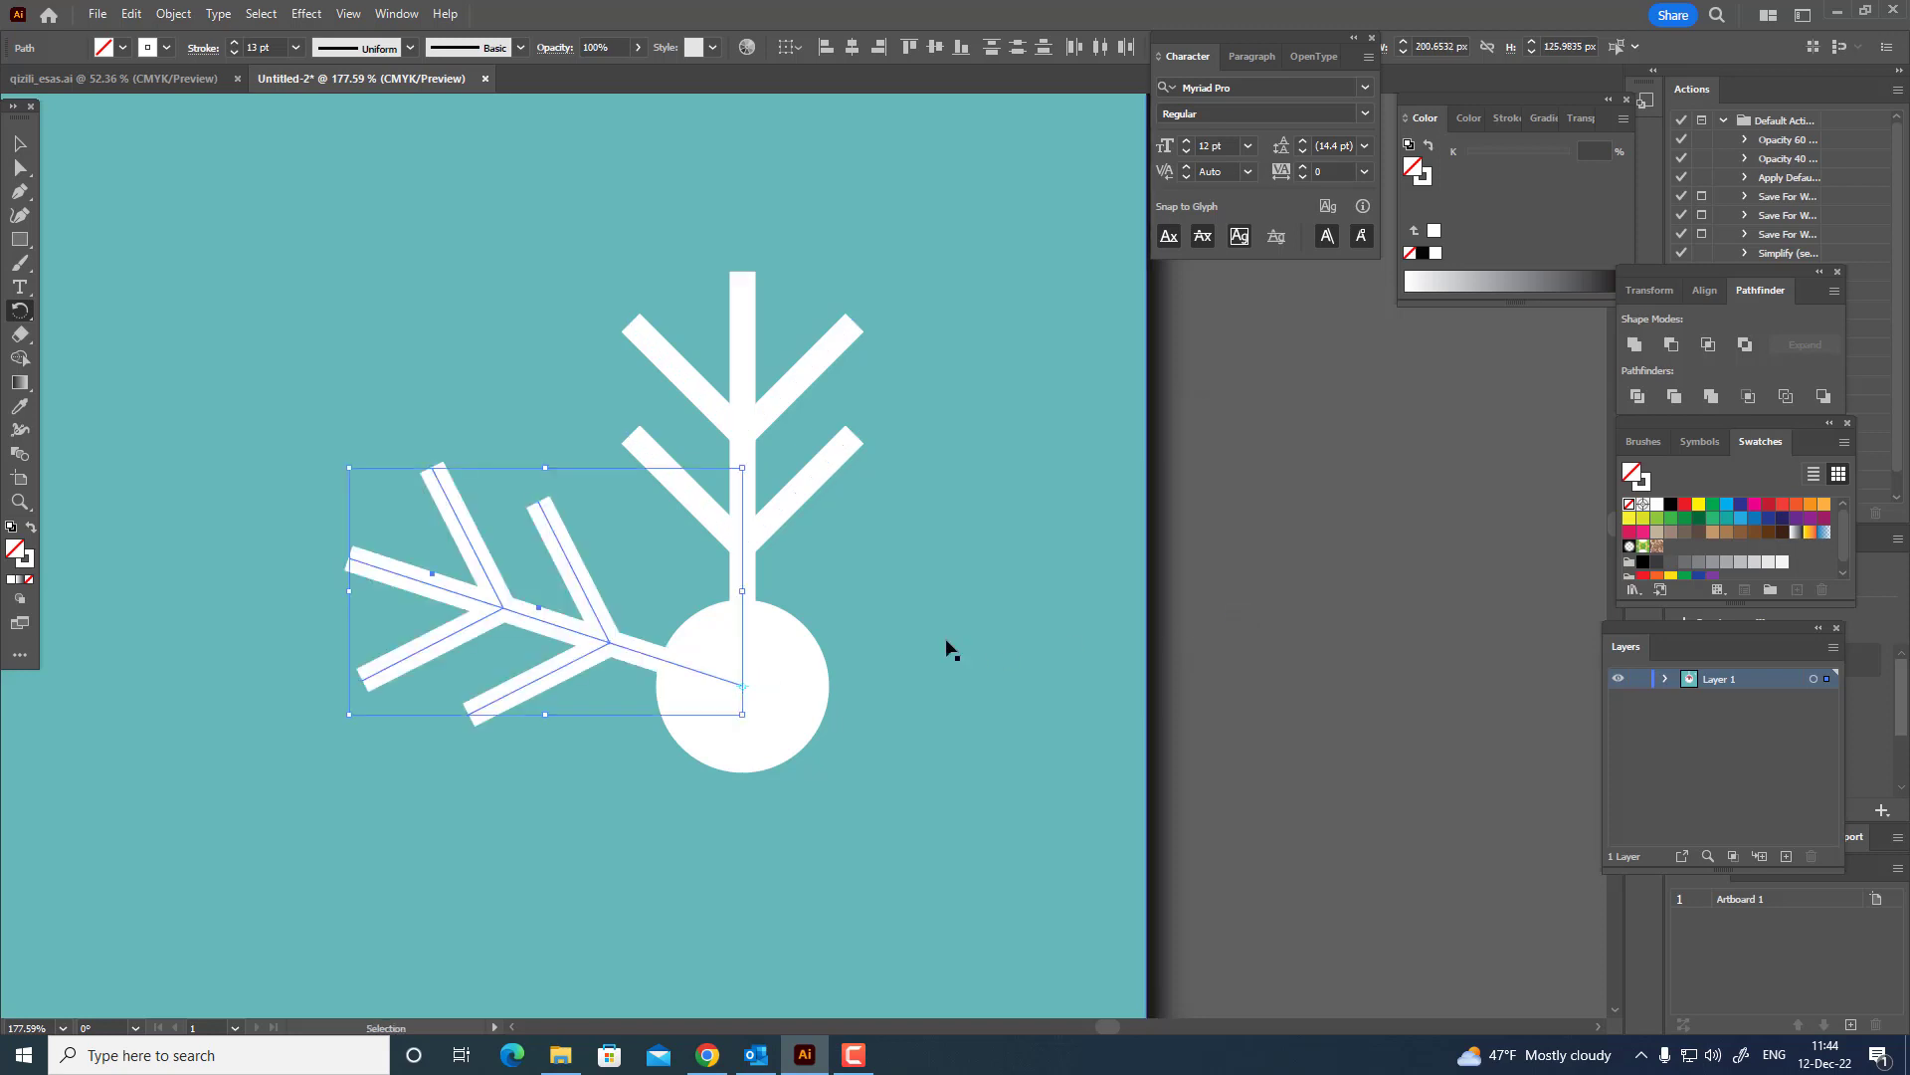
pyautogui.hotkey('ctrl', 'd')
pyautogui.hotkey('ctrl', 'd')
pyautogui.hotkey('ctrl', 'd')
pyautogui.hotkey('ctrl', 'd')
pyautogui.hotkey('ctrl', 'd')
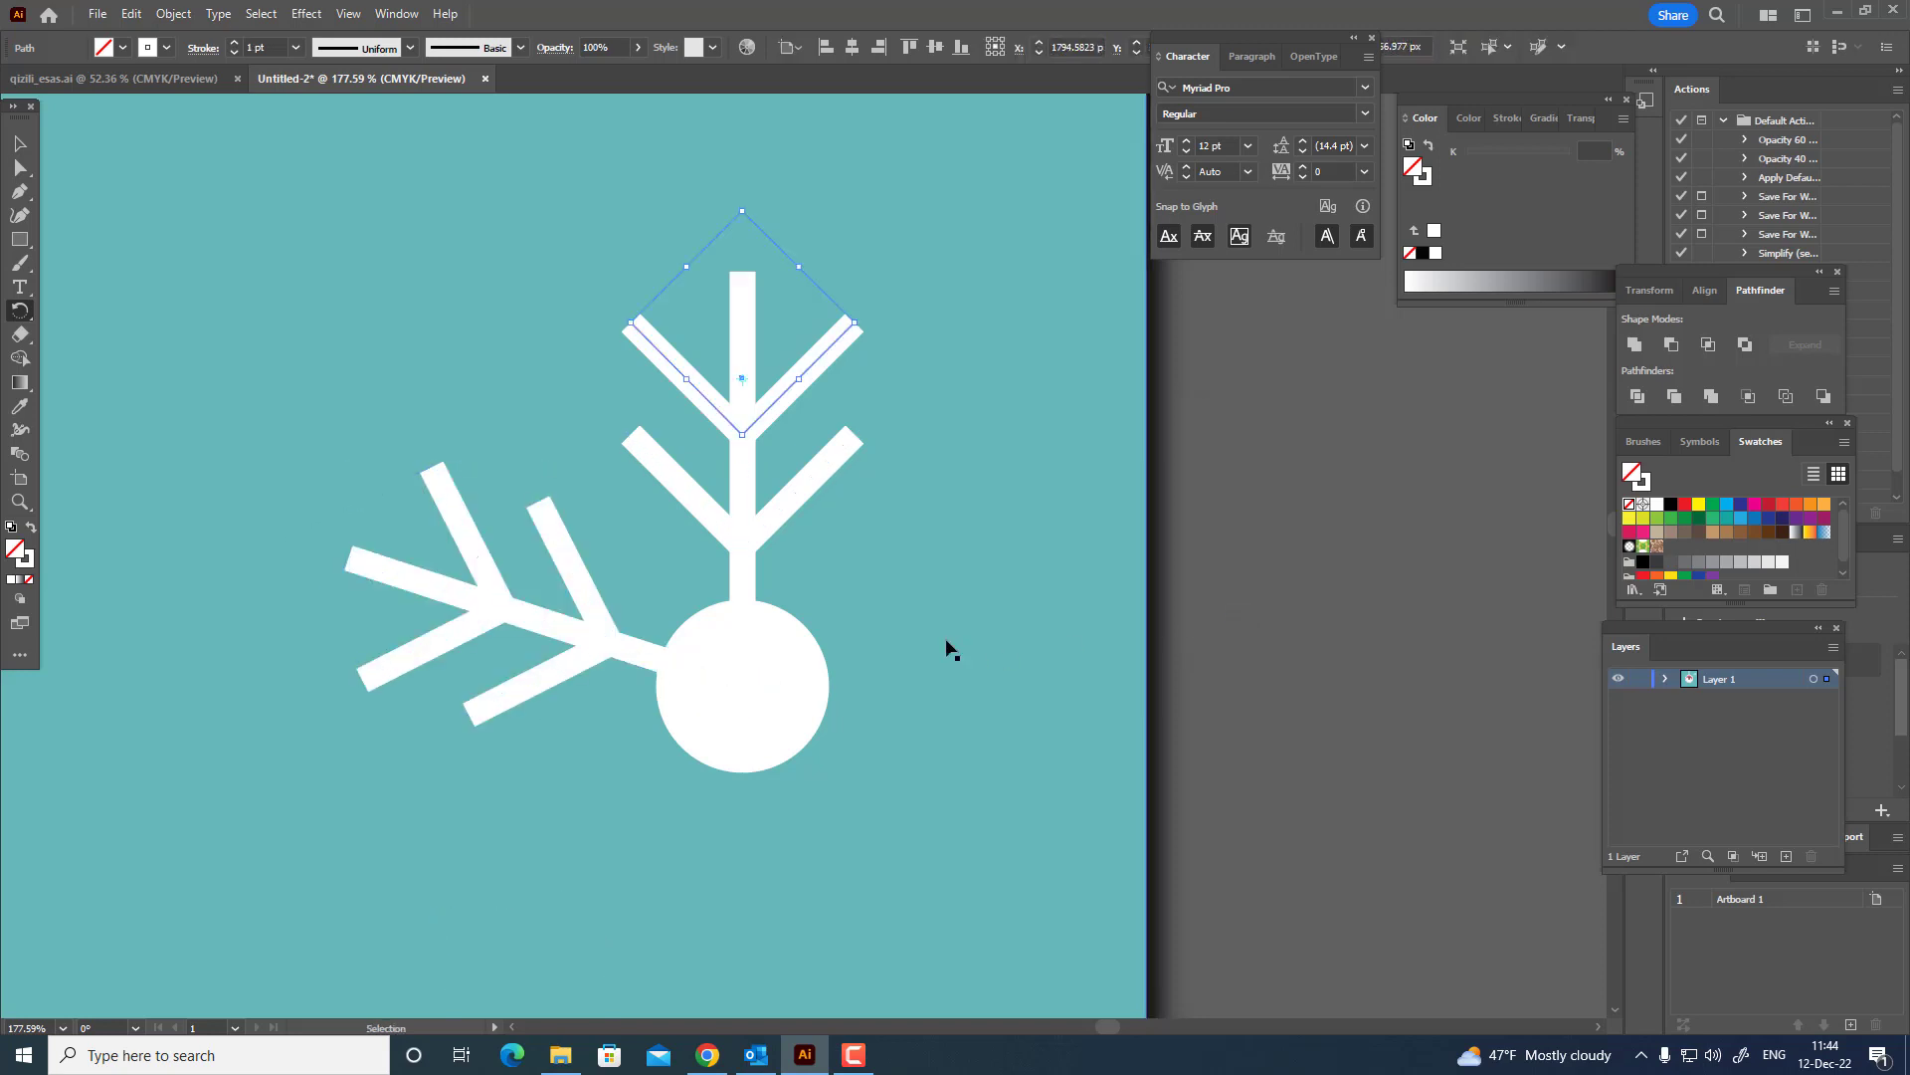
pyautogui.hotkey('ctrl', 'd')
pyautogui.hotkey('ctrl', 'd')
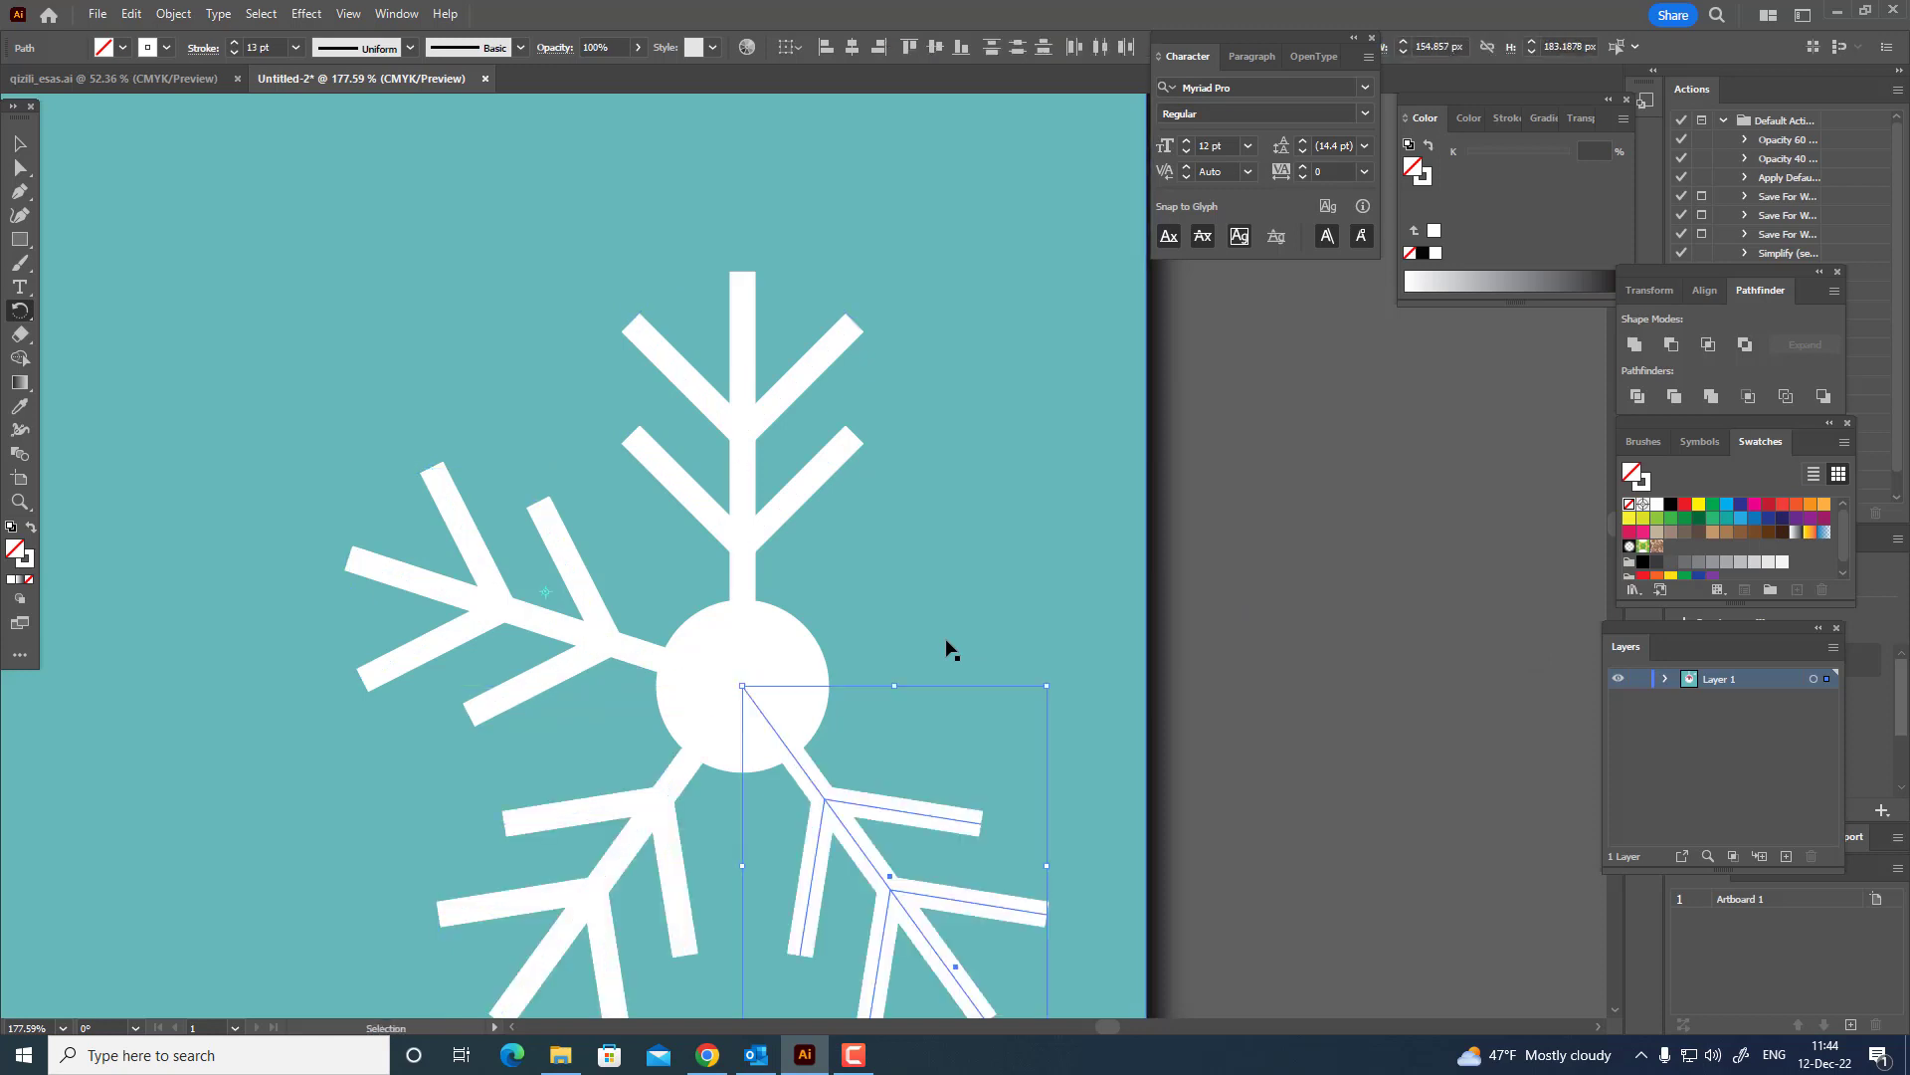
# Duplicate the snowflake's central circle in front and shrink the copy around its centre to about 49 px wide.
pyautogui.press('z')
pyautogui.moveTo(896, 505); pyautogui.dragTo(811, 632)
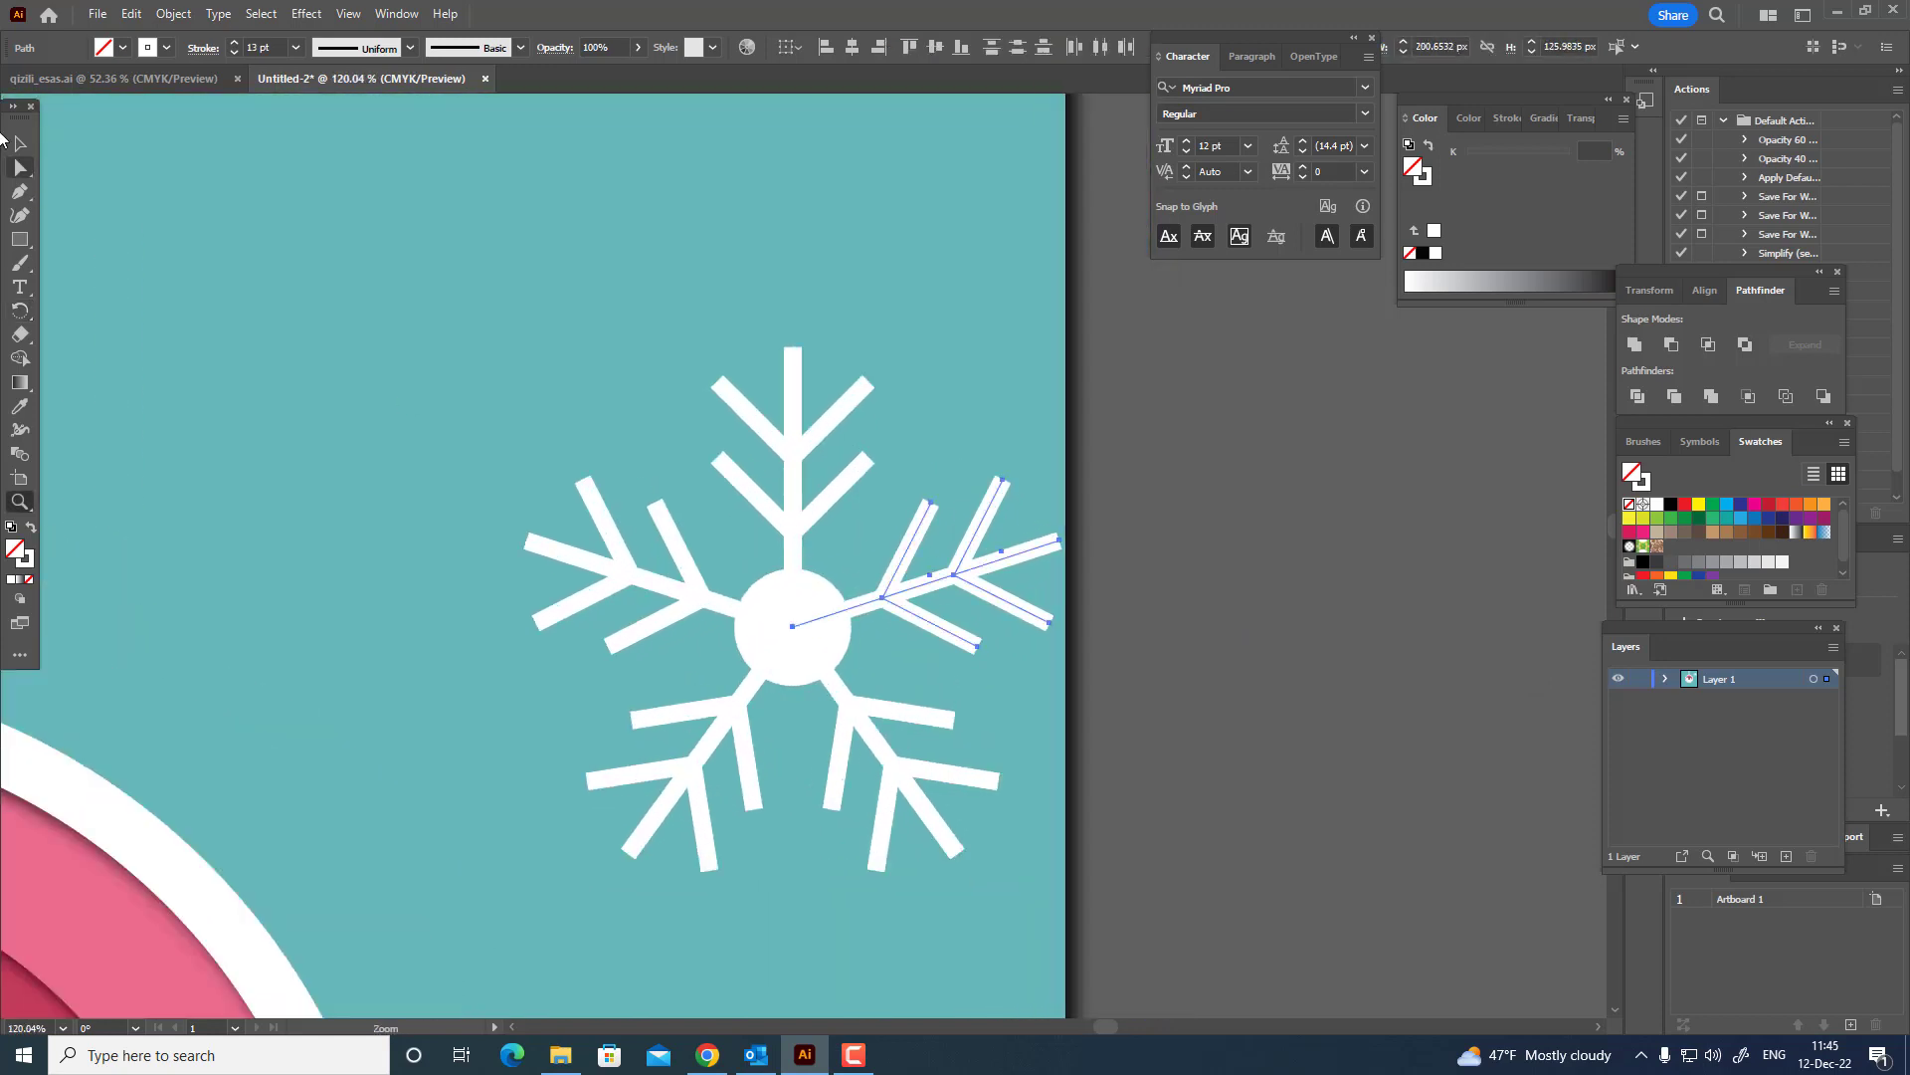
pyautogui.press('v')
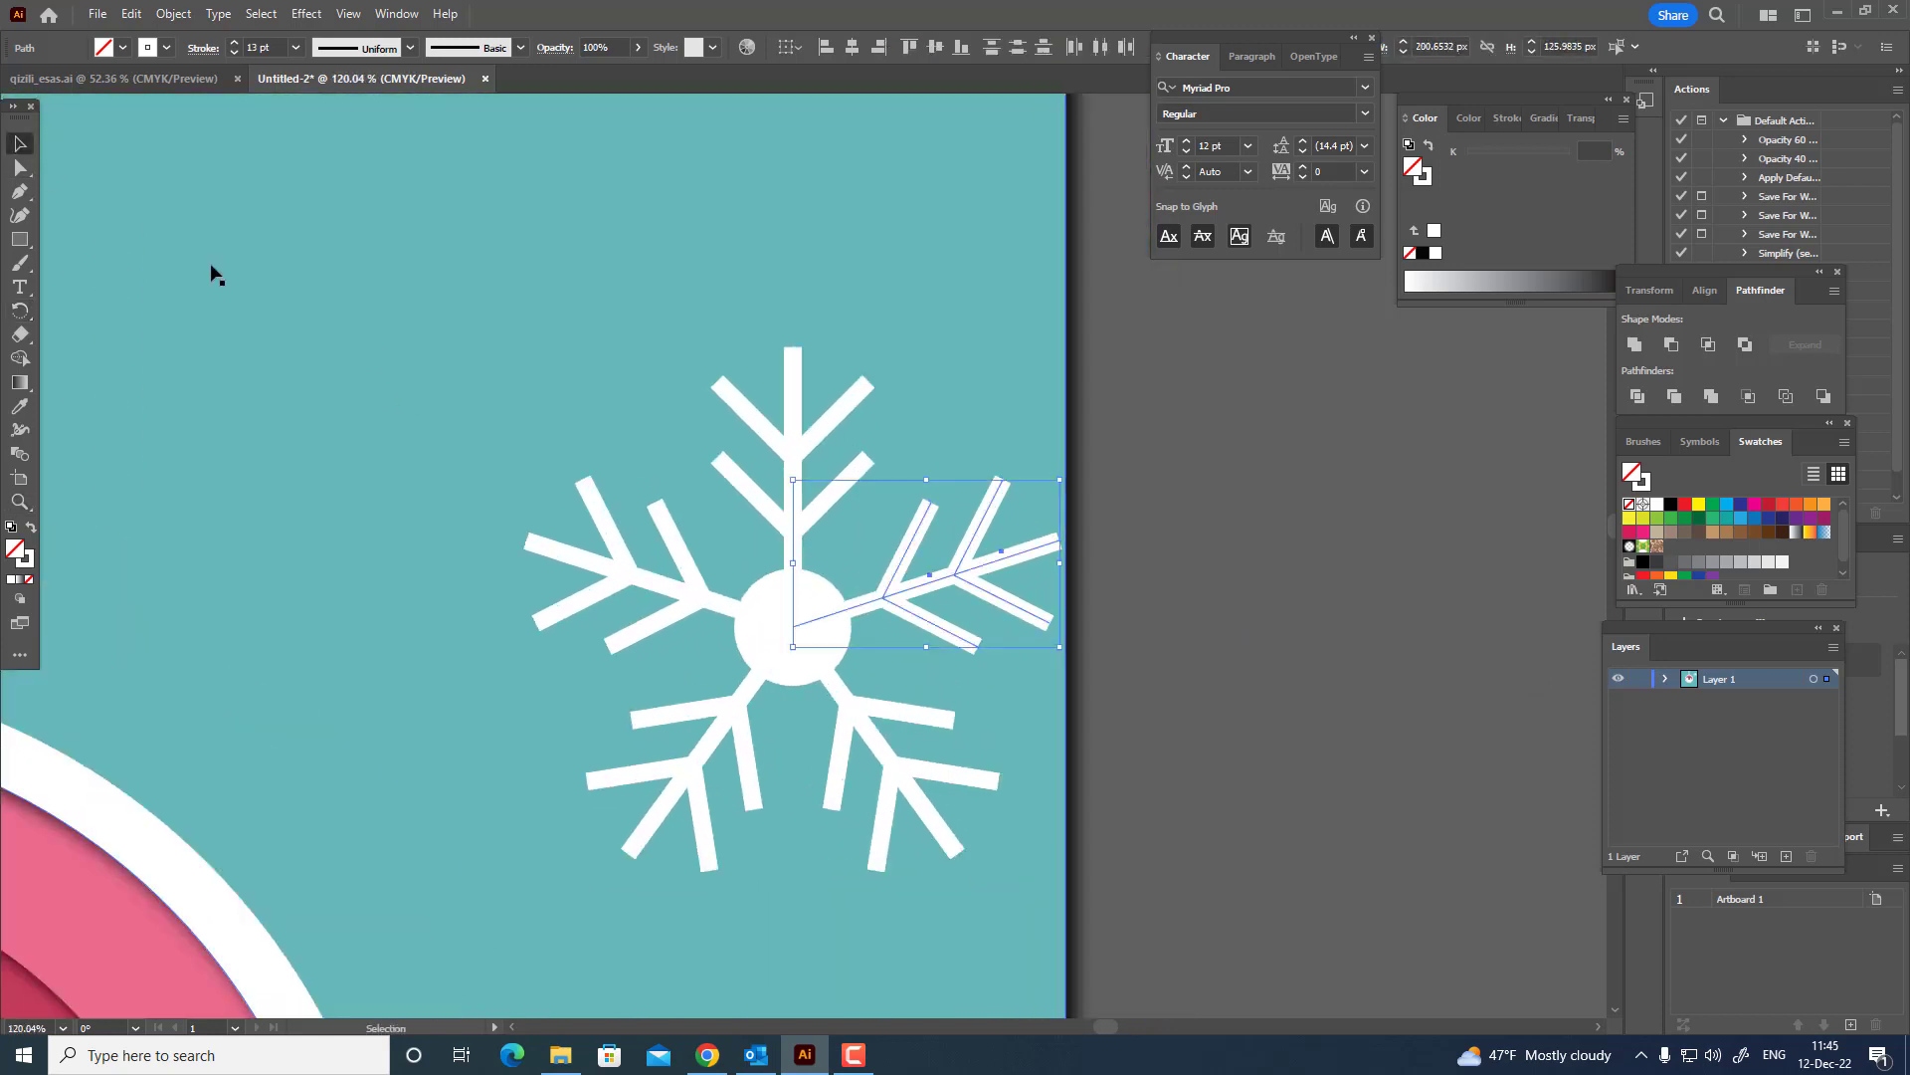
pyautogui.click(793, 684)
pyautogui.click(132, 14)
pyautogui.click(163, 110)
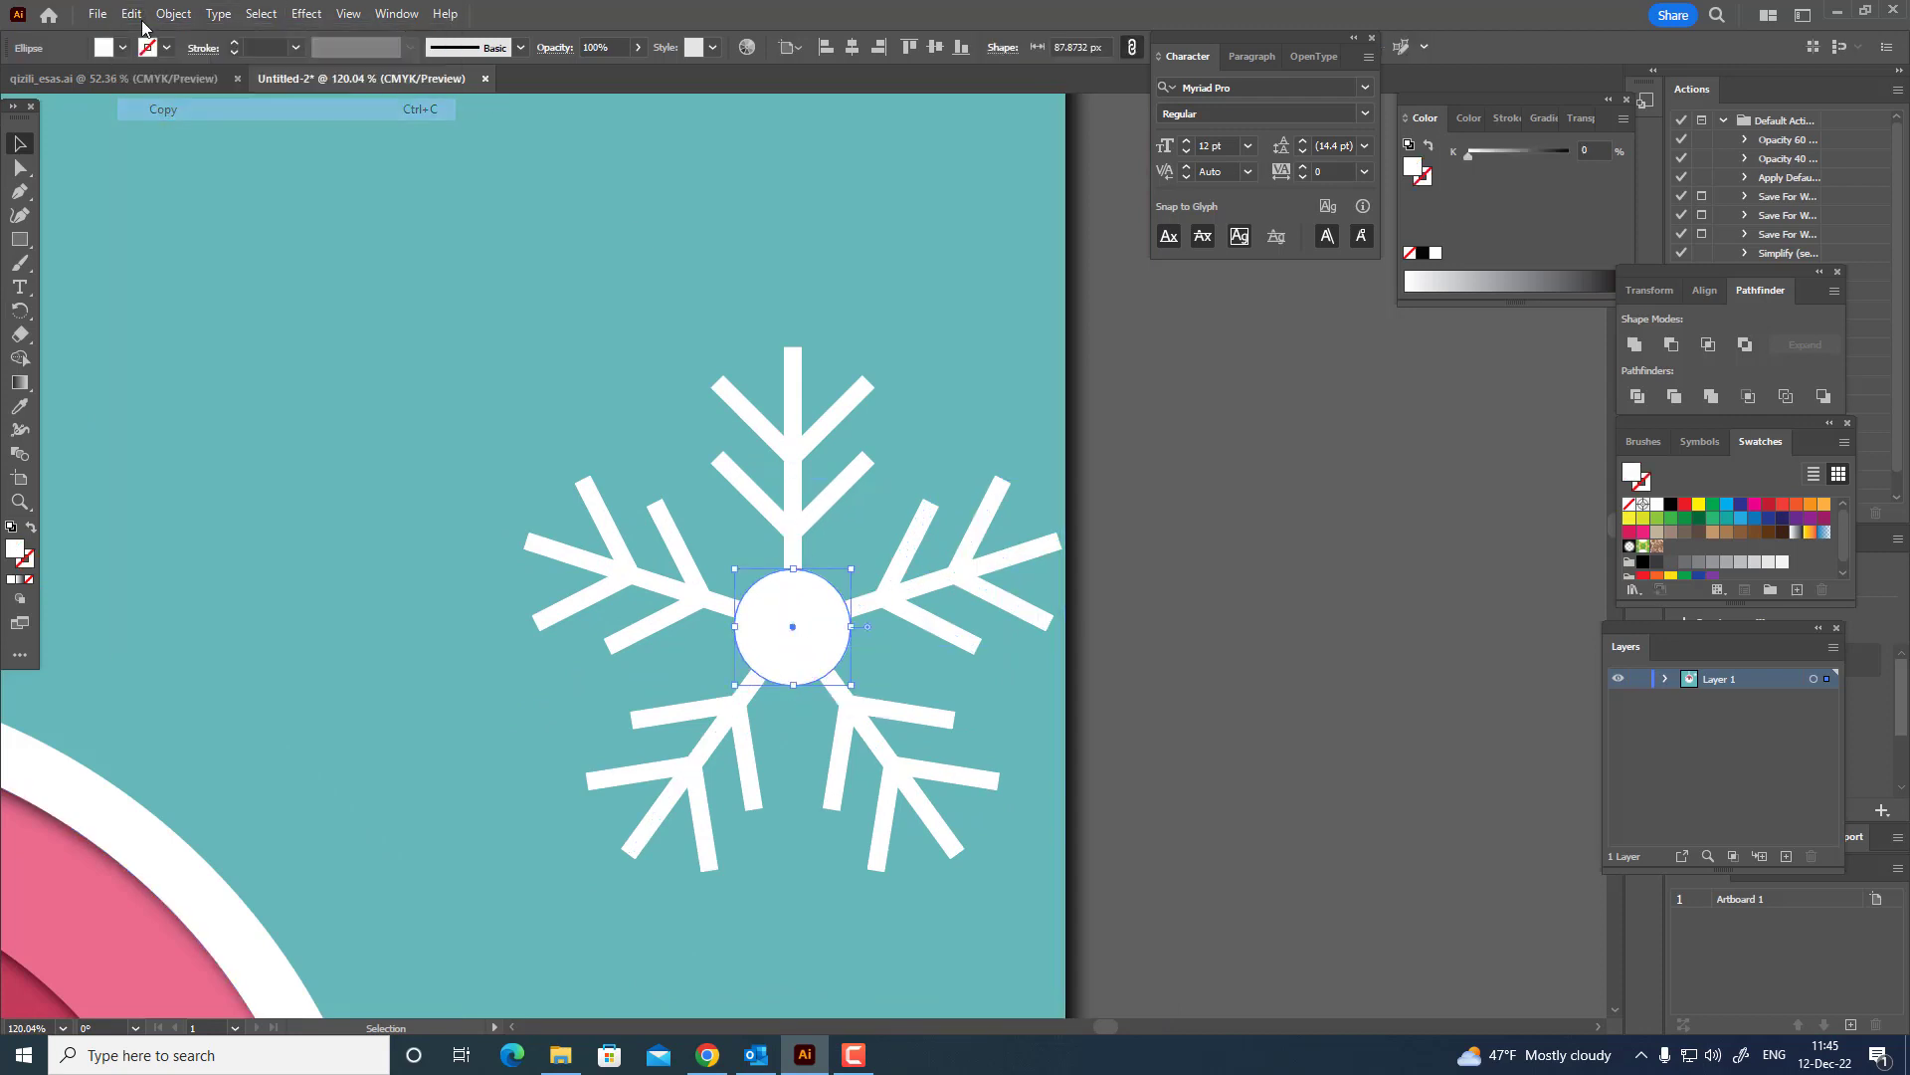
pyautogui.click(131, 14)
pyautogui.click(237, 147)
pyautogui.moveTo(850, 684); pyautogui.dragTo(826, 658)
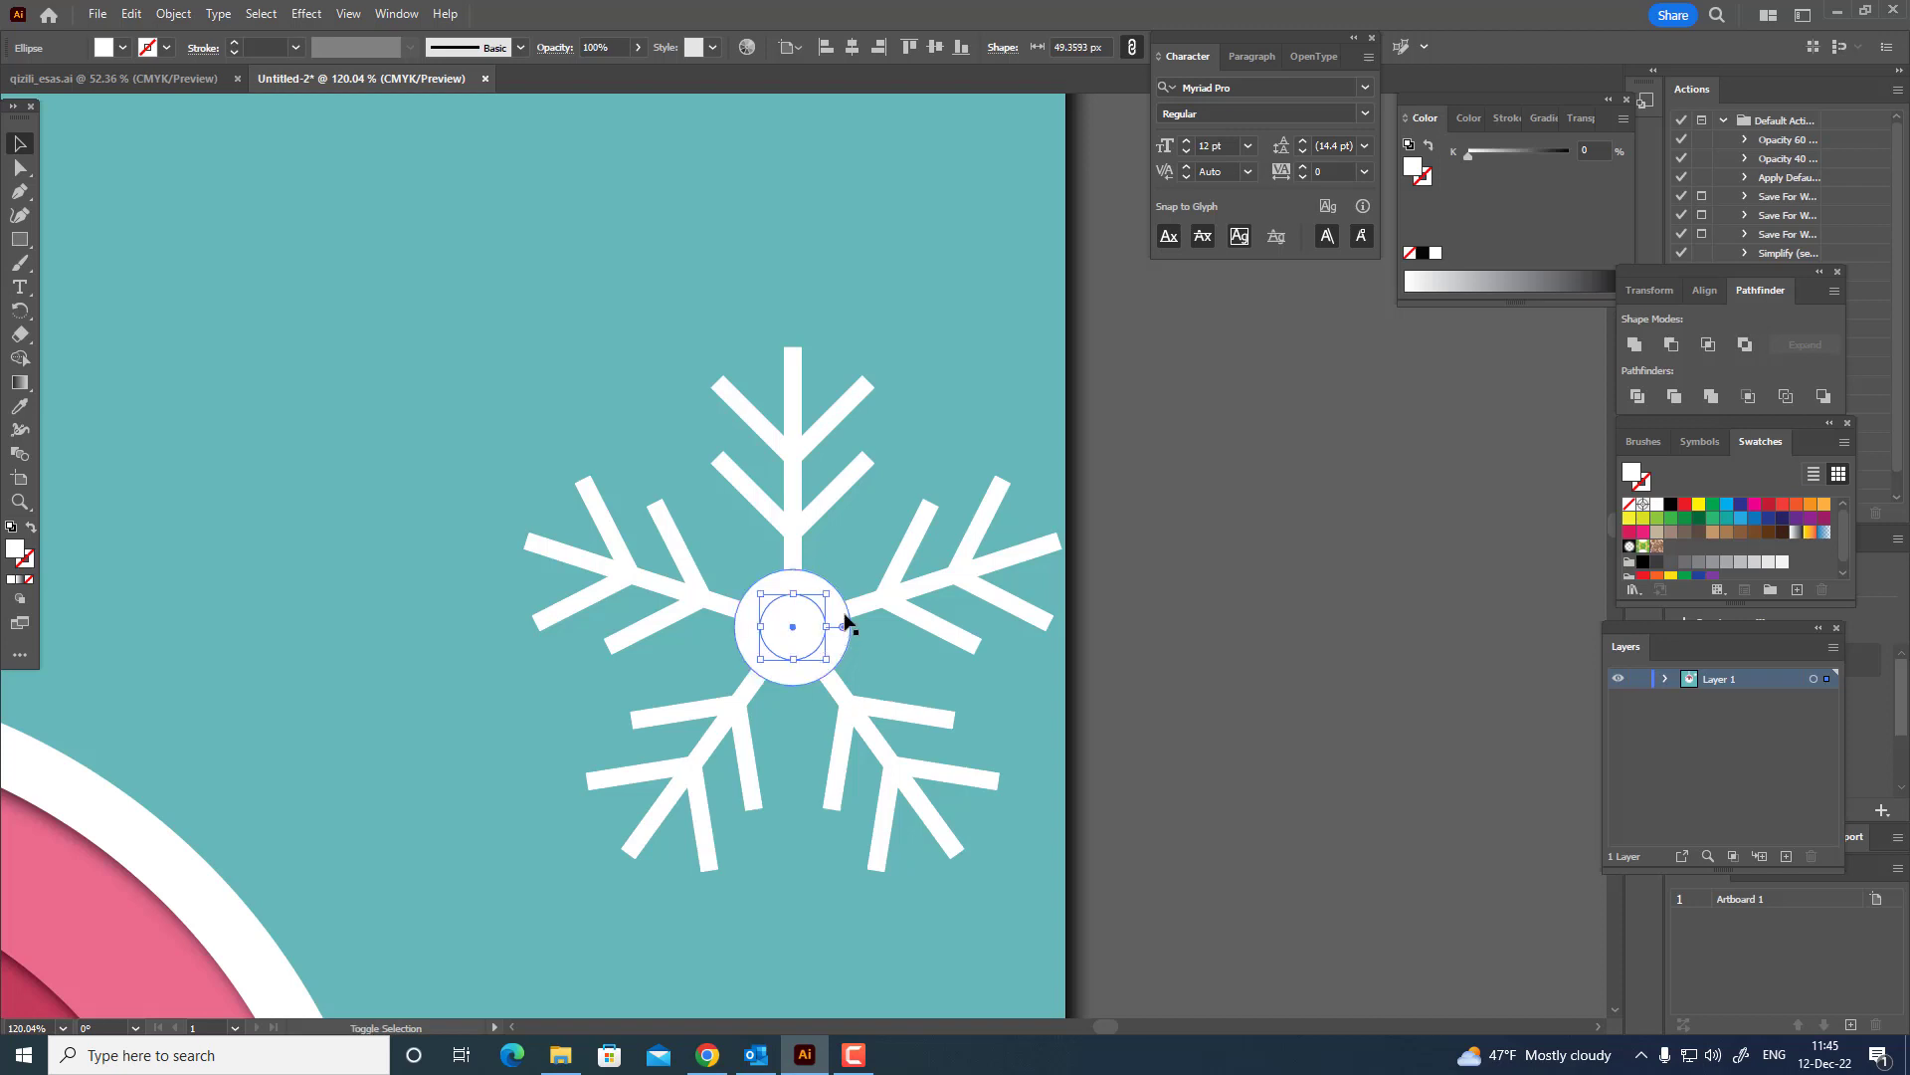
# Exclude the small inner circle from the larger one to turn the snowflake's centre into a ring.
pyautogui.keyDown('shift'); pyautogui.click(844, 624); pyautogui.keyUp('shift')
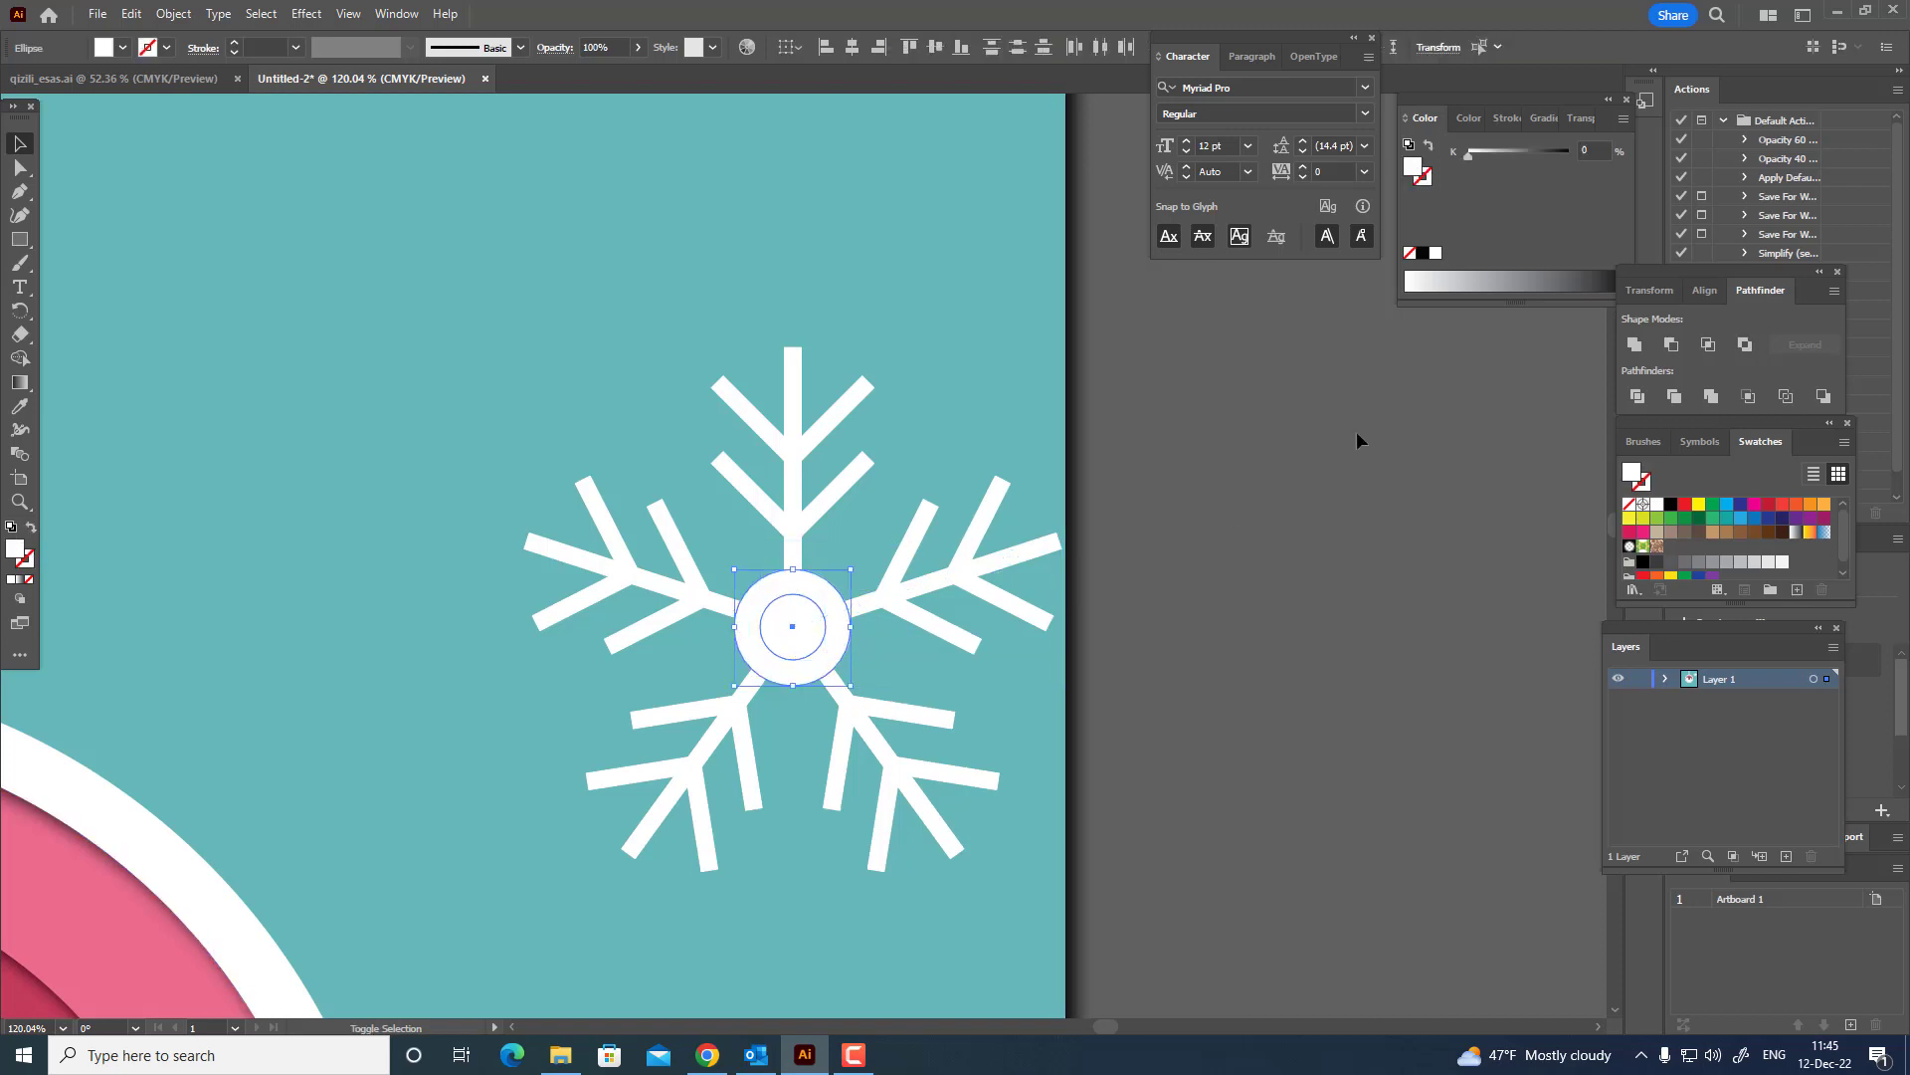
pyautogui.click(1747, 344)
pyautogui.click(1232, 802)
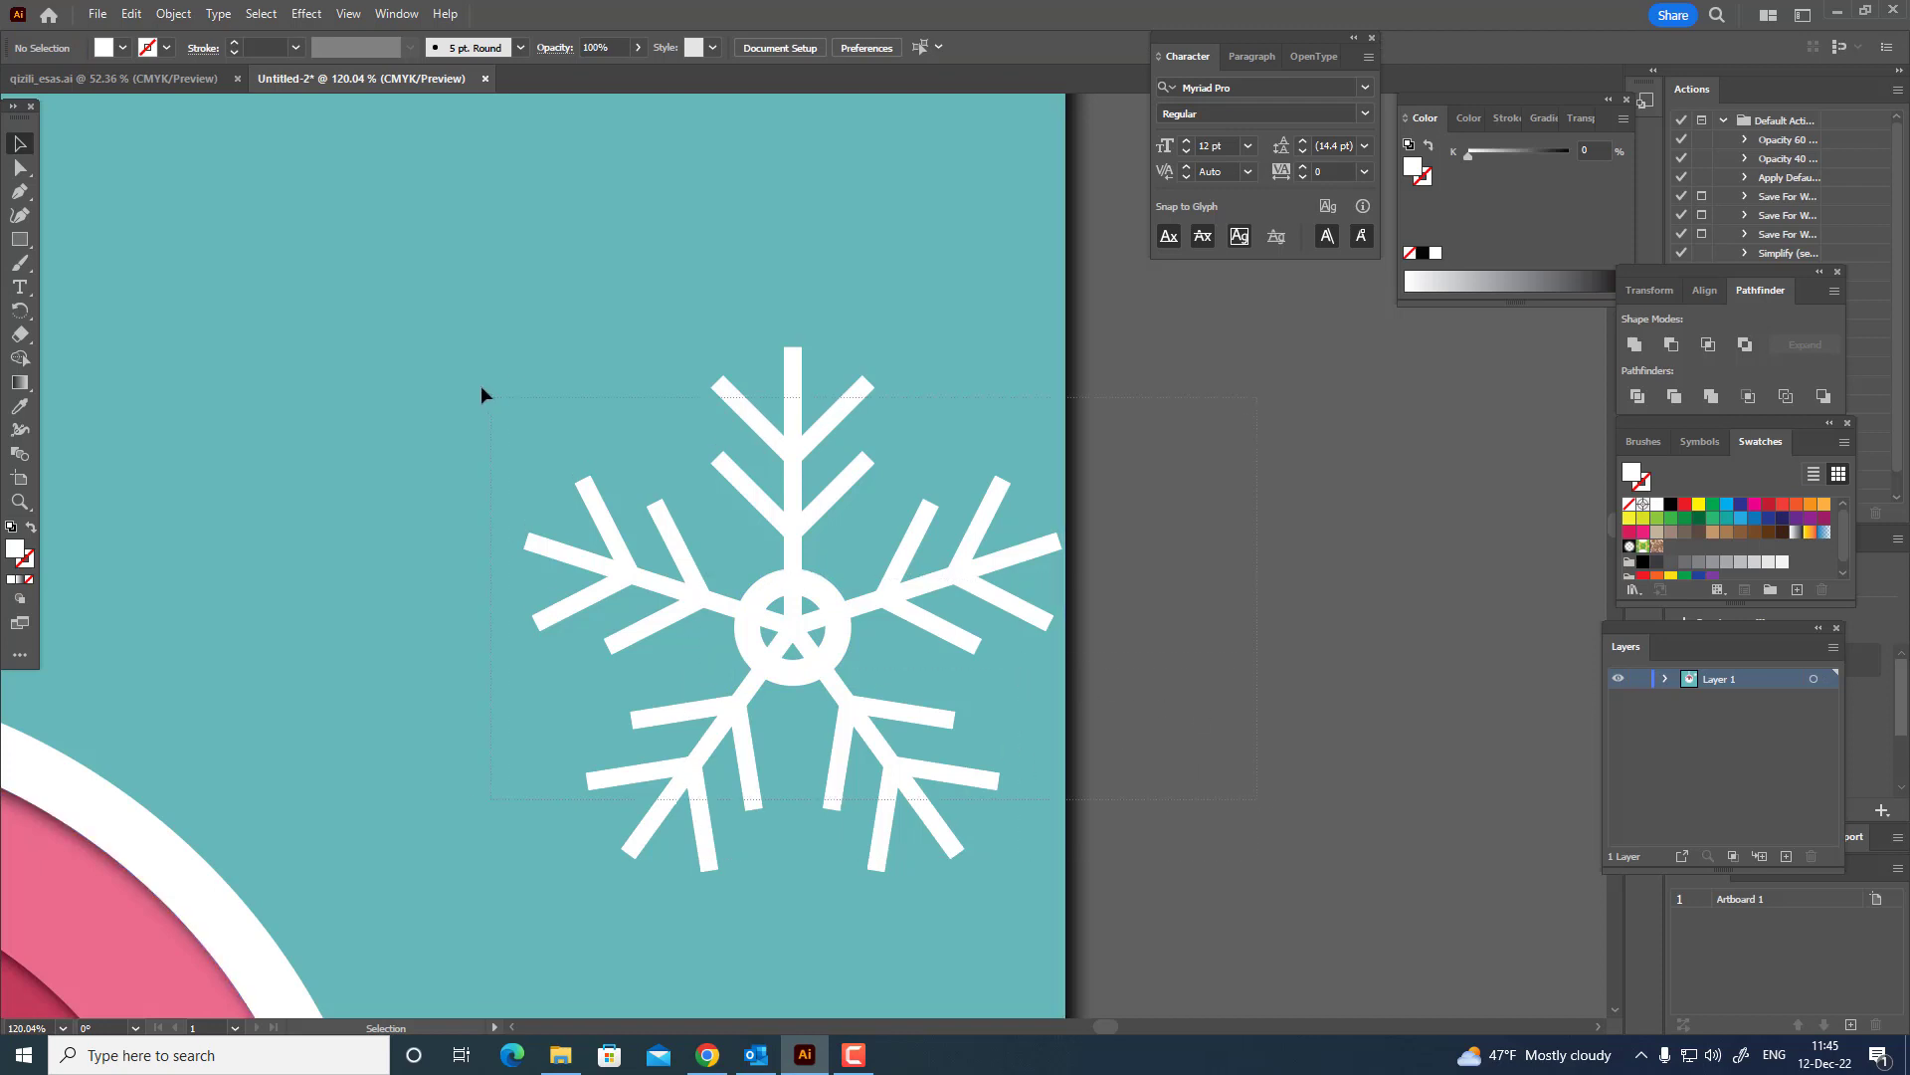
# Expand the fill and stroke of all snowflake parts and unite them into one shape.
pyautogui.hotkey('ctrl', 'a')
pyautogui.keyDown('shift'); pyautogui.click(1048, 424); pyautogui.keyUp('shift')
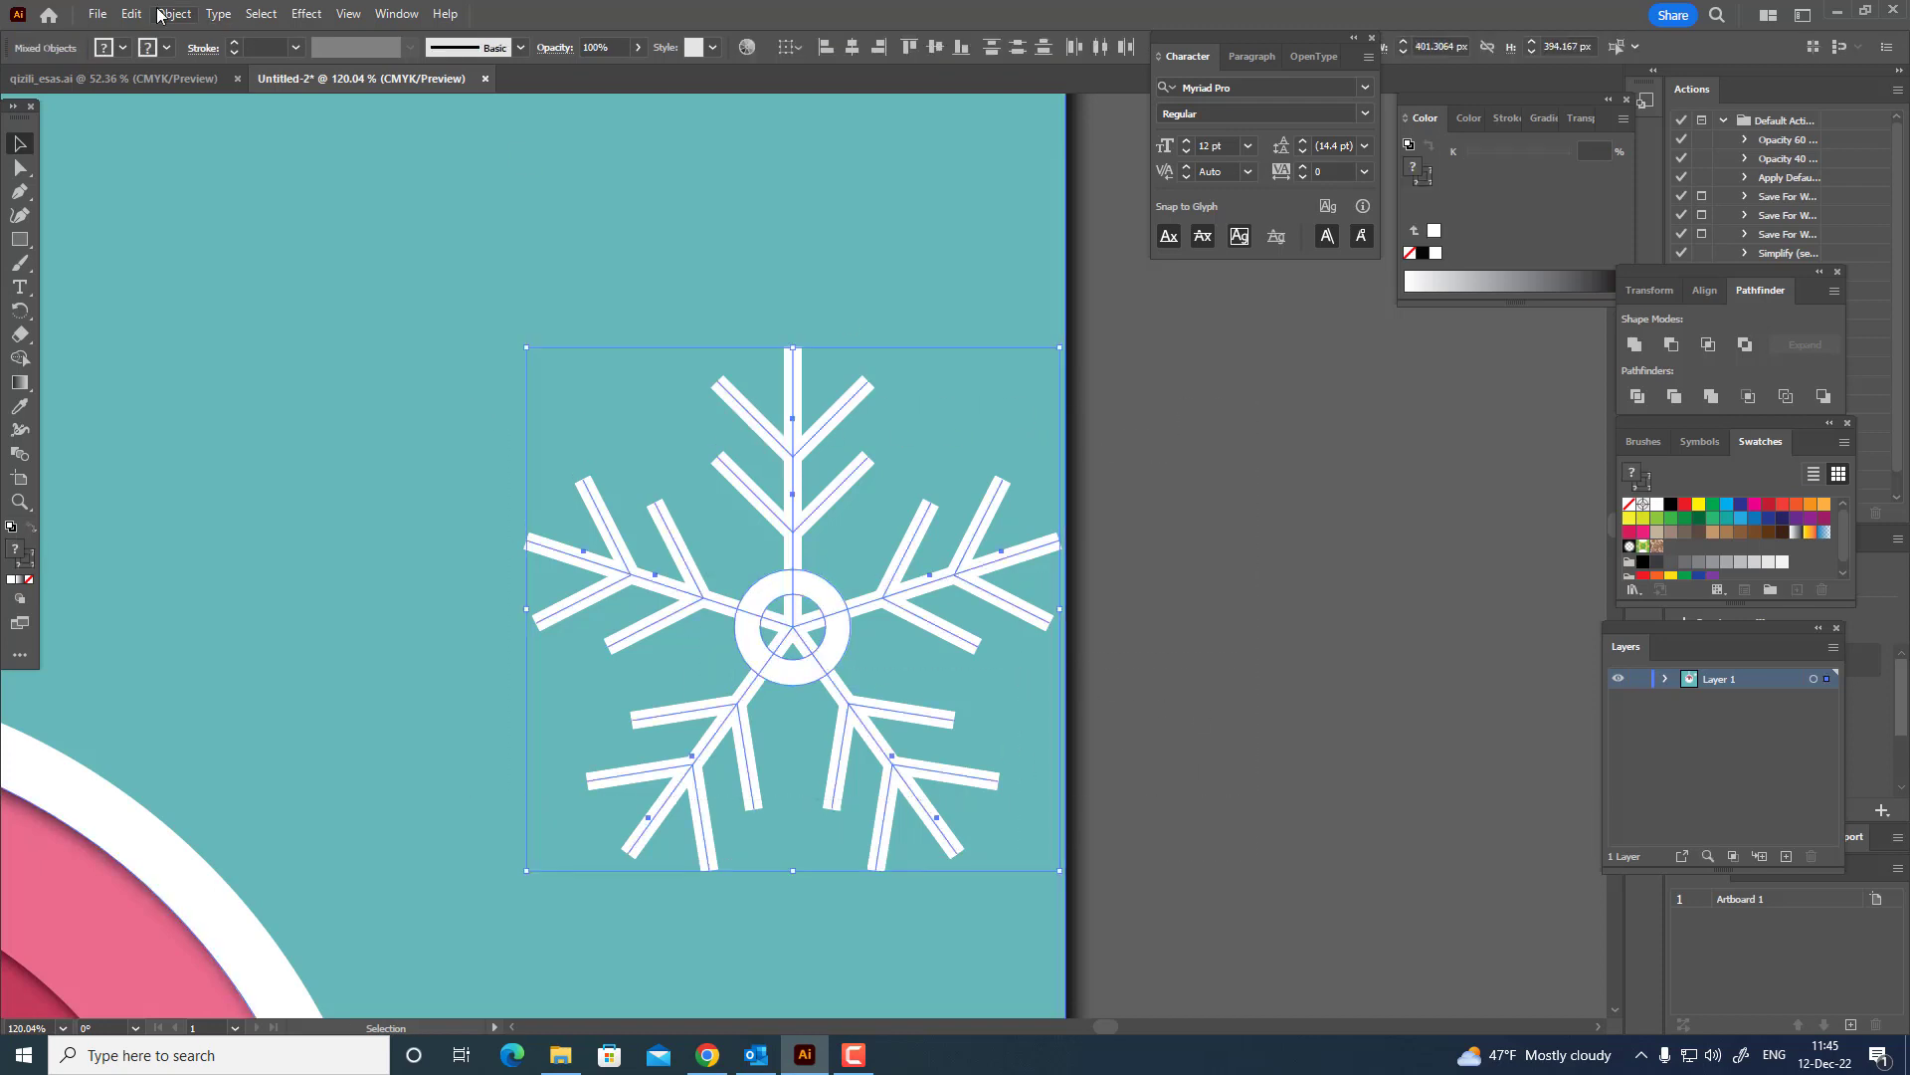
pyautogui.click(173, 13)
pyautogui.click(208, 269)
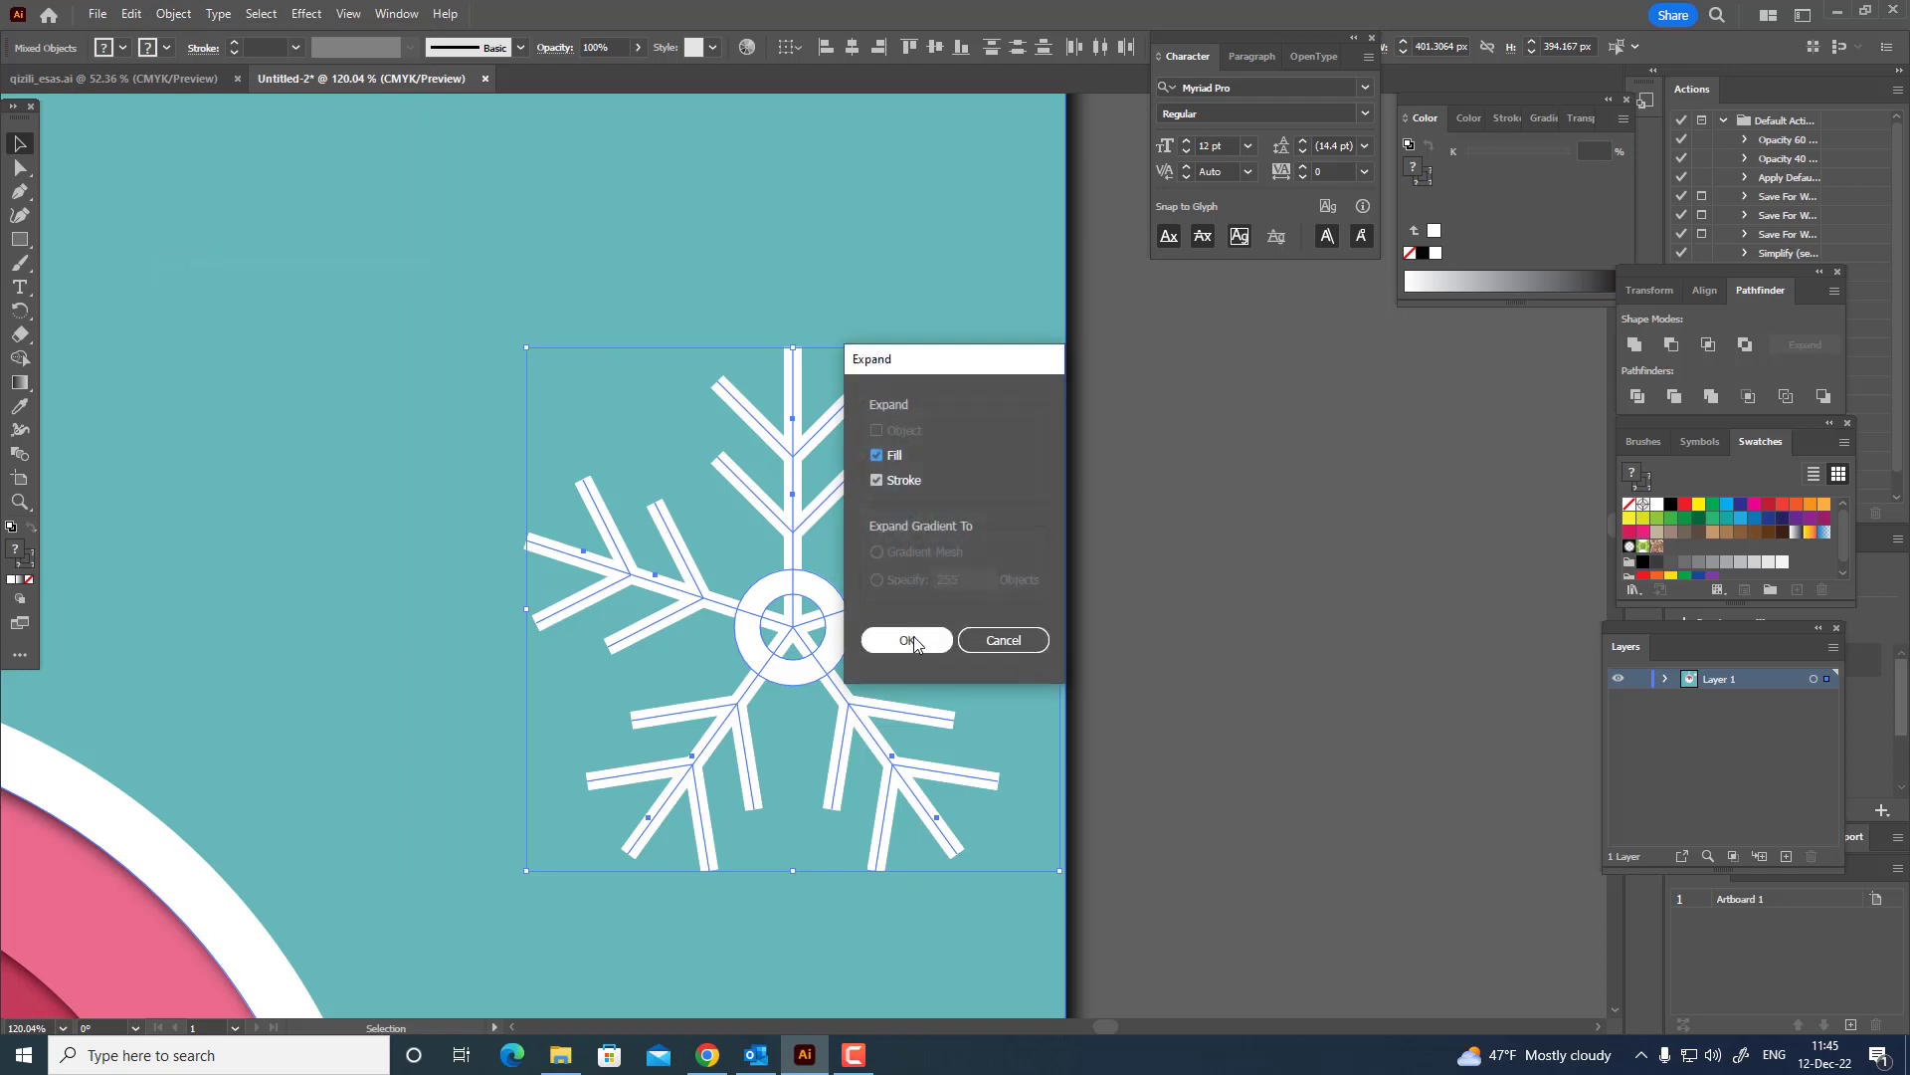
pyautogui.click(921, 642)
pyautogui.click(1638, 354)
# Shrink the snowflake and place it on the upper left of the ornament's outer pink band.
pyautogui.press('z')
pyautogui.moveTo(1085, 459); pyautogui.dragTo(872, 429)
pyautogui.click(24, 142)
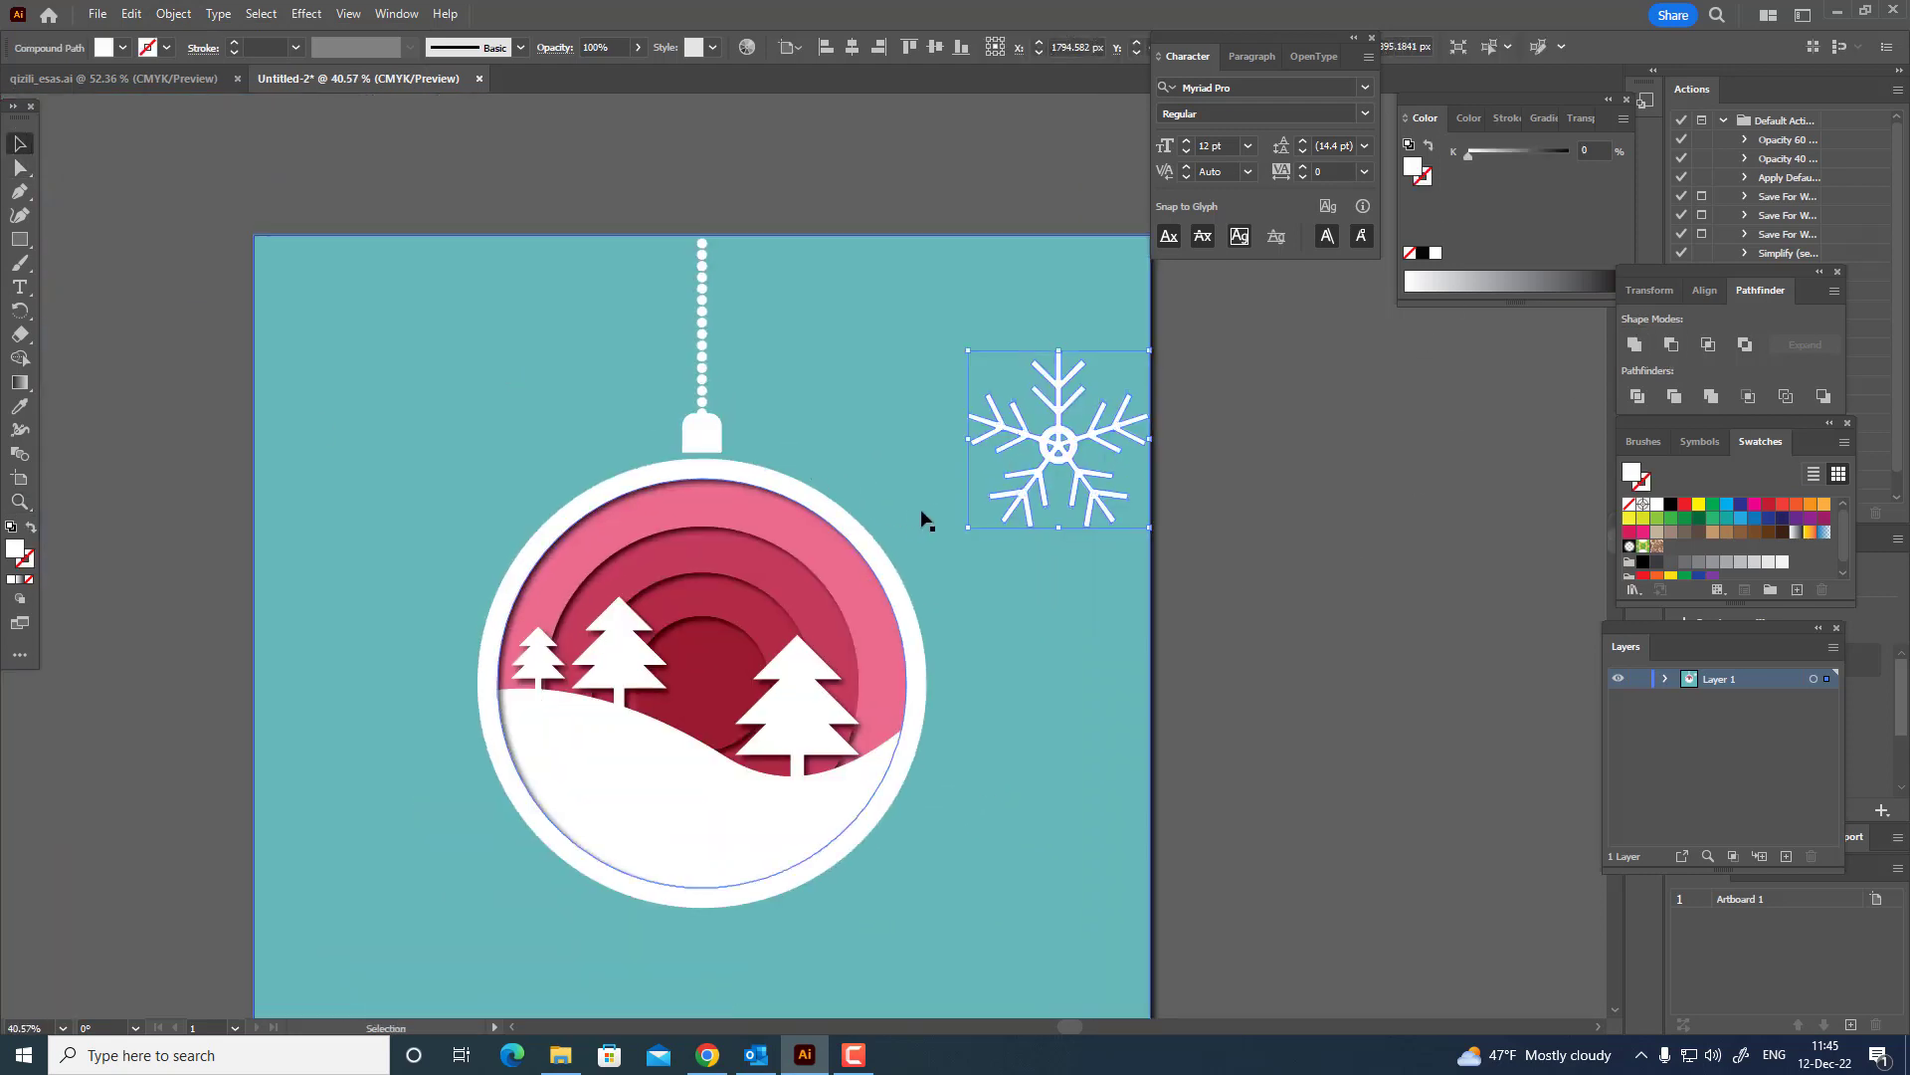
pyautogui.moveTo(1150, 529); pyautogui.dragTo(895, 605)
pyautogui.click(1173, 485)
pyautogui.press('z')
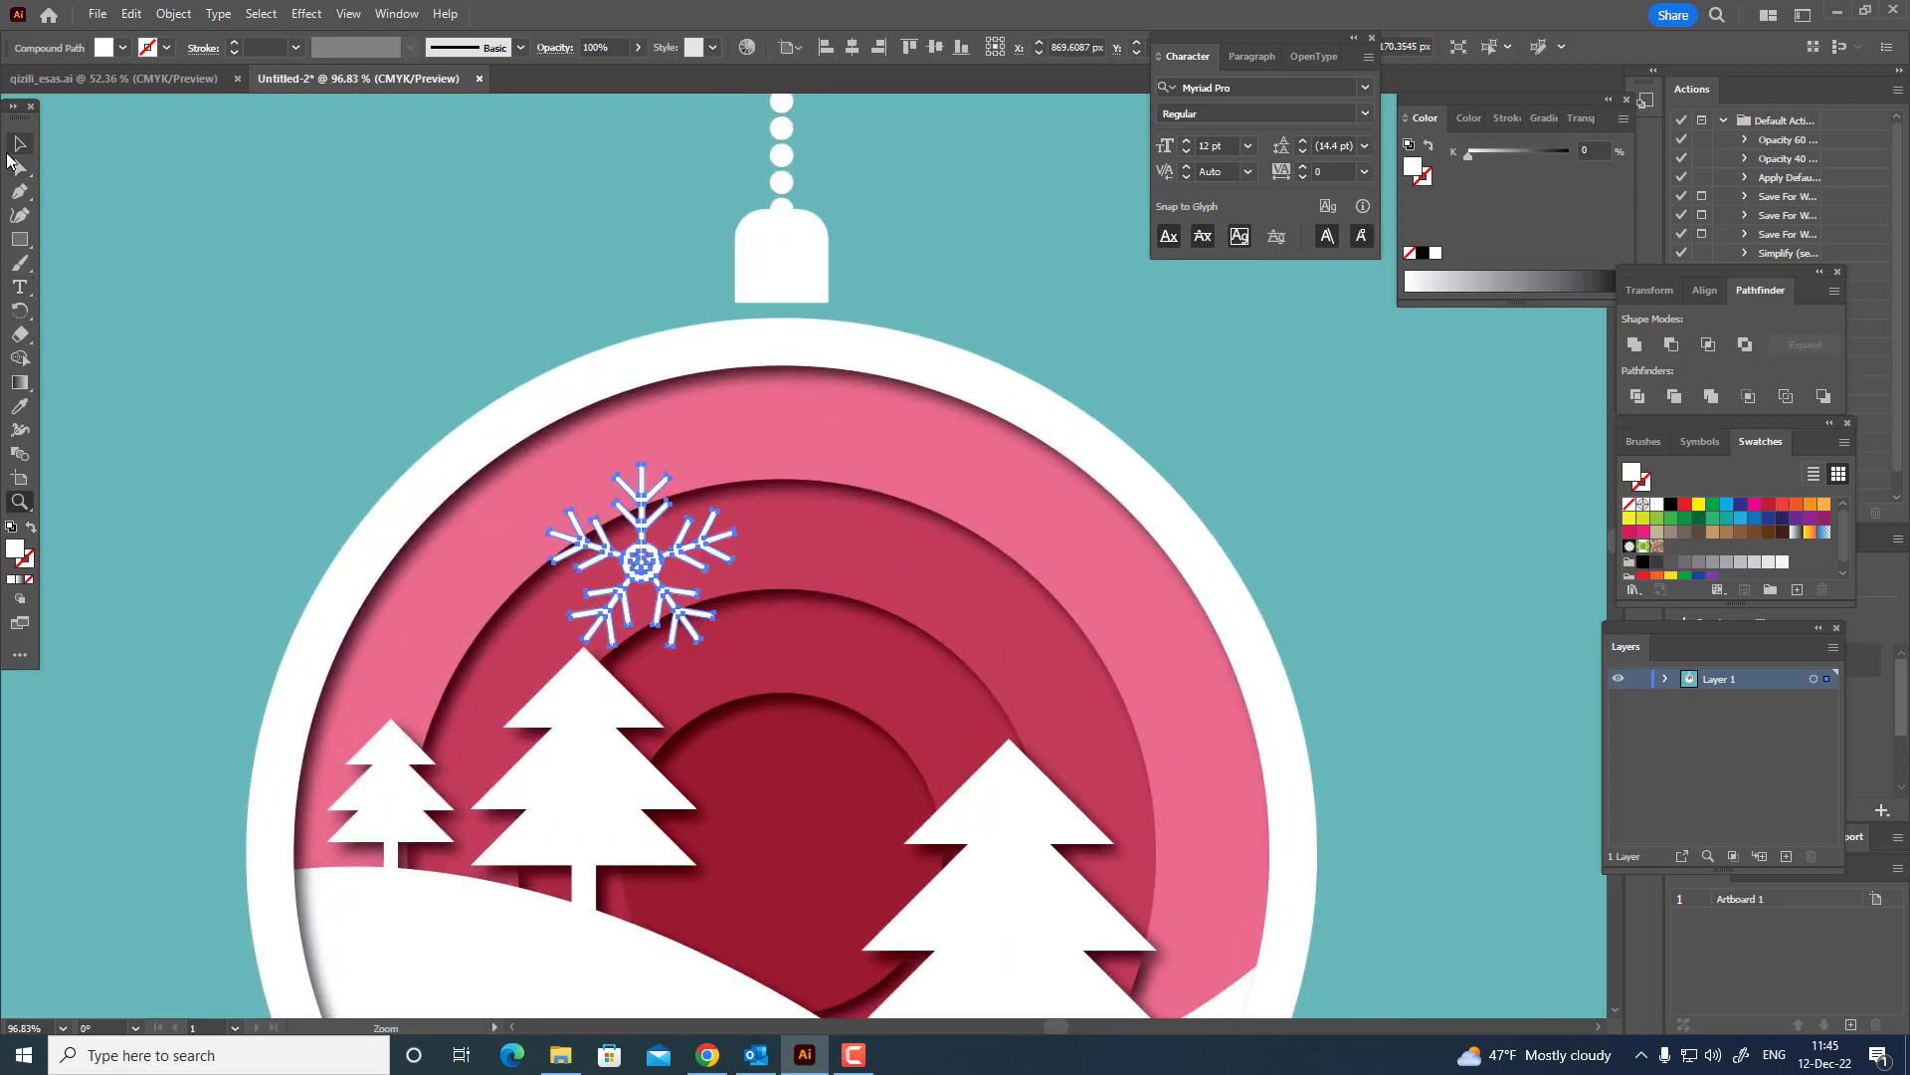
pyautogui.click(21, 146)
pyautogui.moveTo(743, 648); pyautogui.dragTo(524, 554)
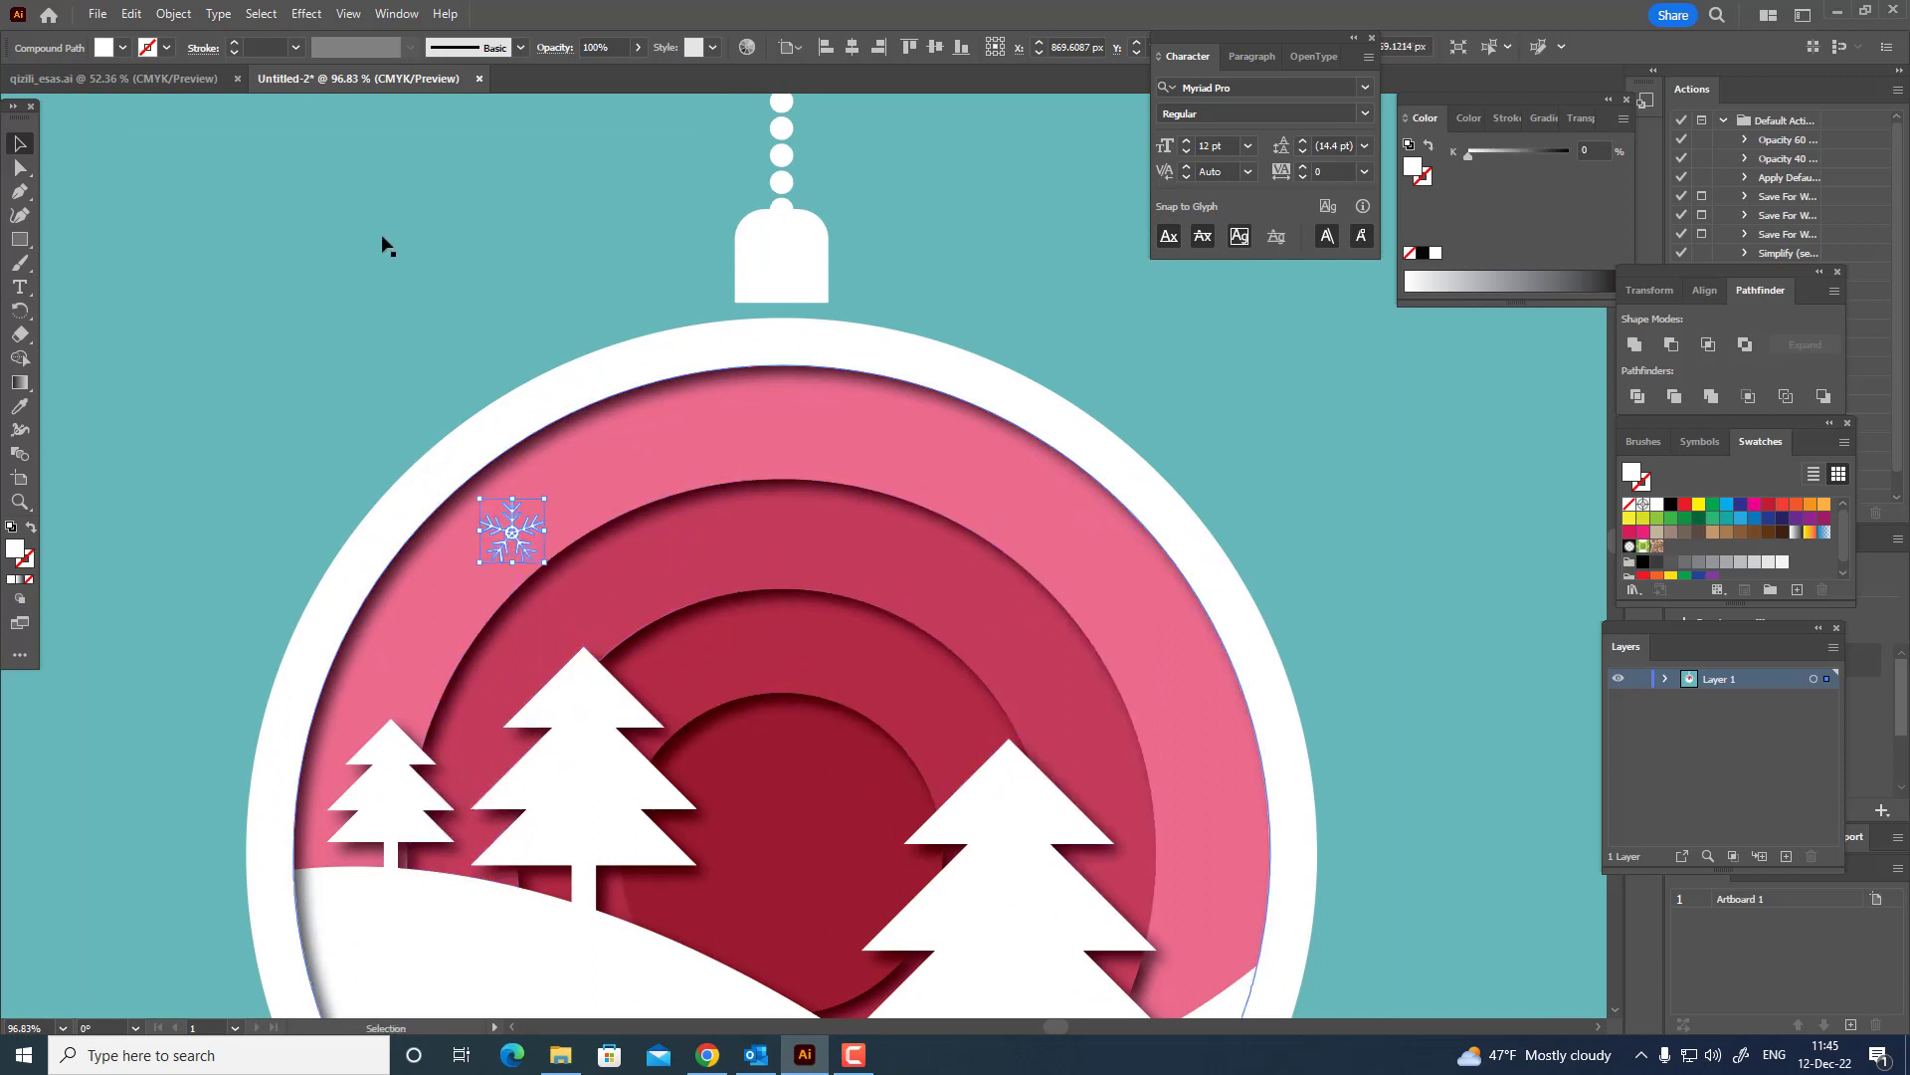
# Duplicate the small snowflake, enlarge the copy and place it just above the middle fir tree.
pyautogui.click(132, 14)
pyautogui.click(163, 110)
pyautogui.click(132, 14)
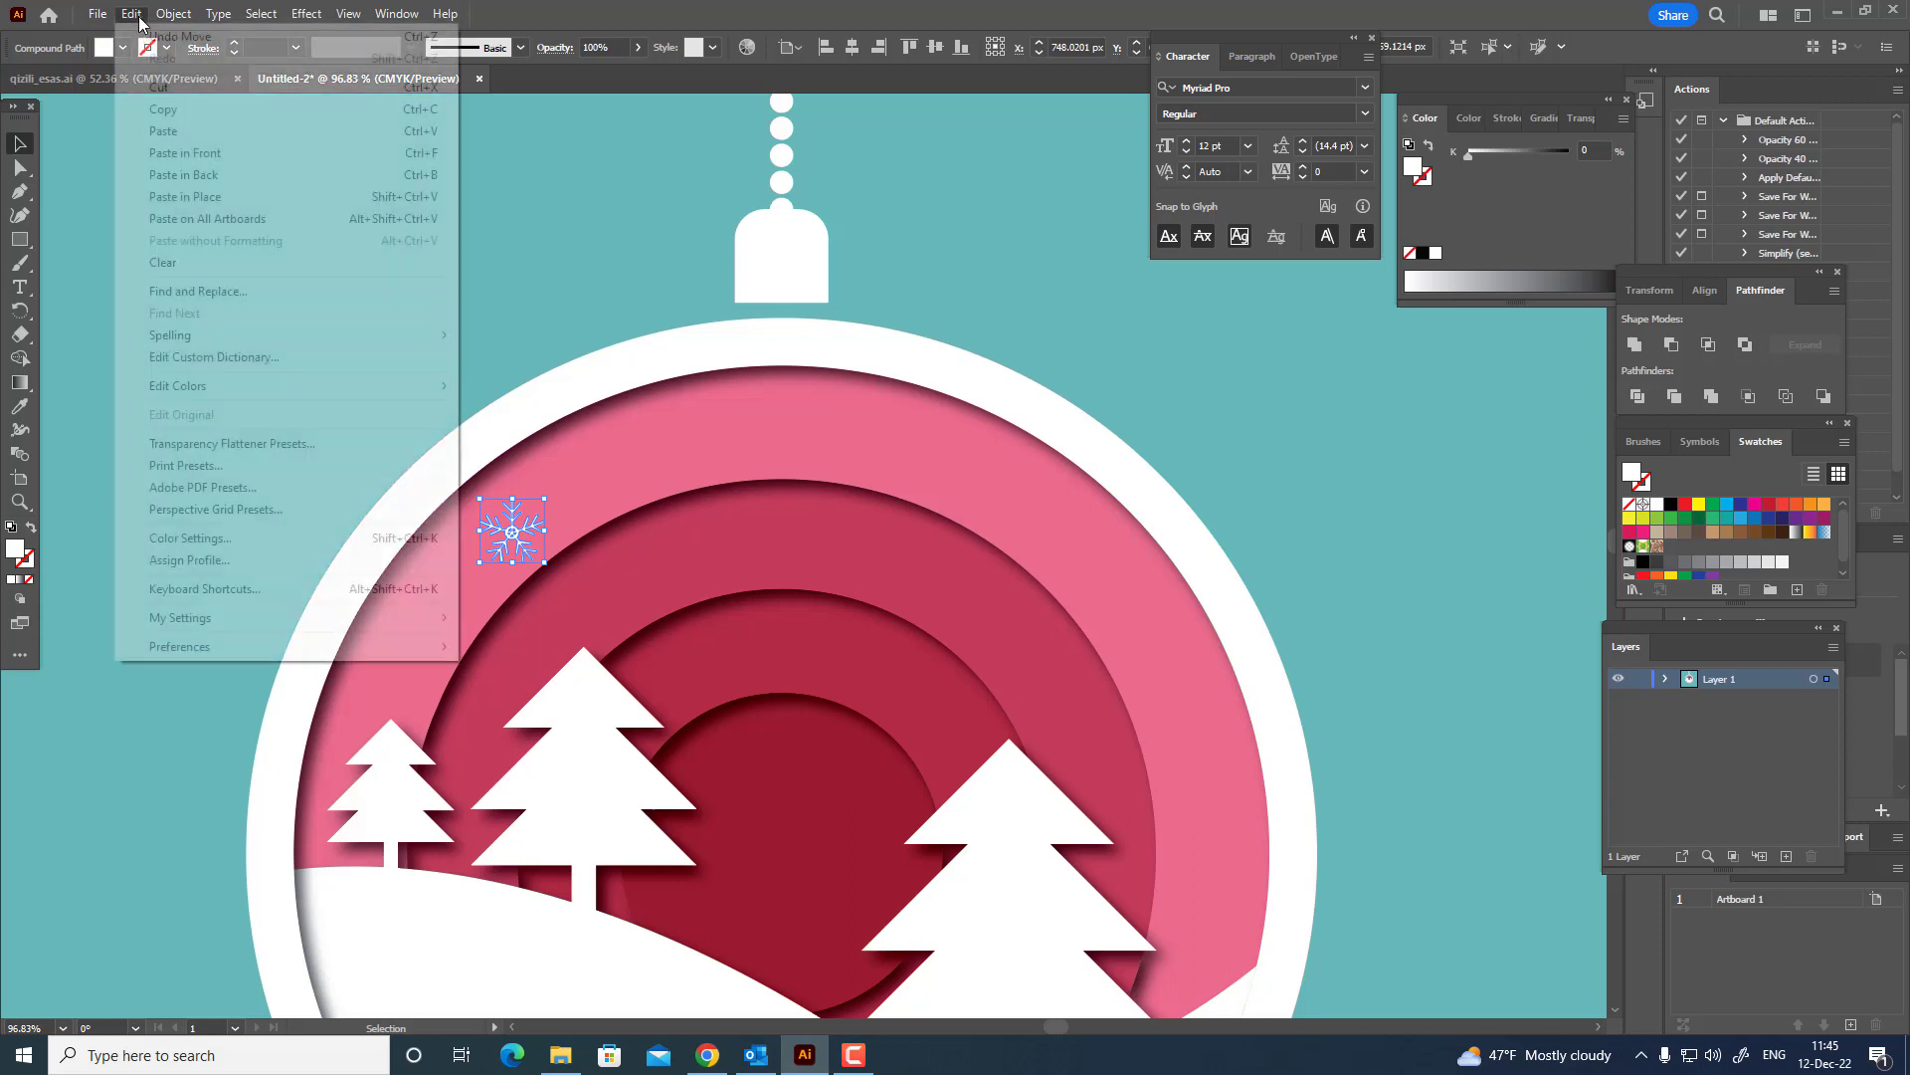
pyautogui.click(185, 152)
pyautogui.moveTo(527, 535); pyautogui.dragTo(670, 679)
# Paste two more copies of the small snowflake, one in the dark red centre and one above the large right tree.
pyautogui.click(523, 542)
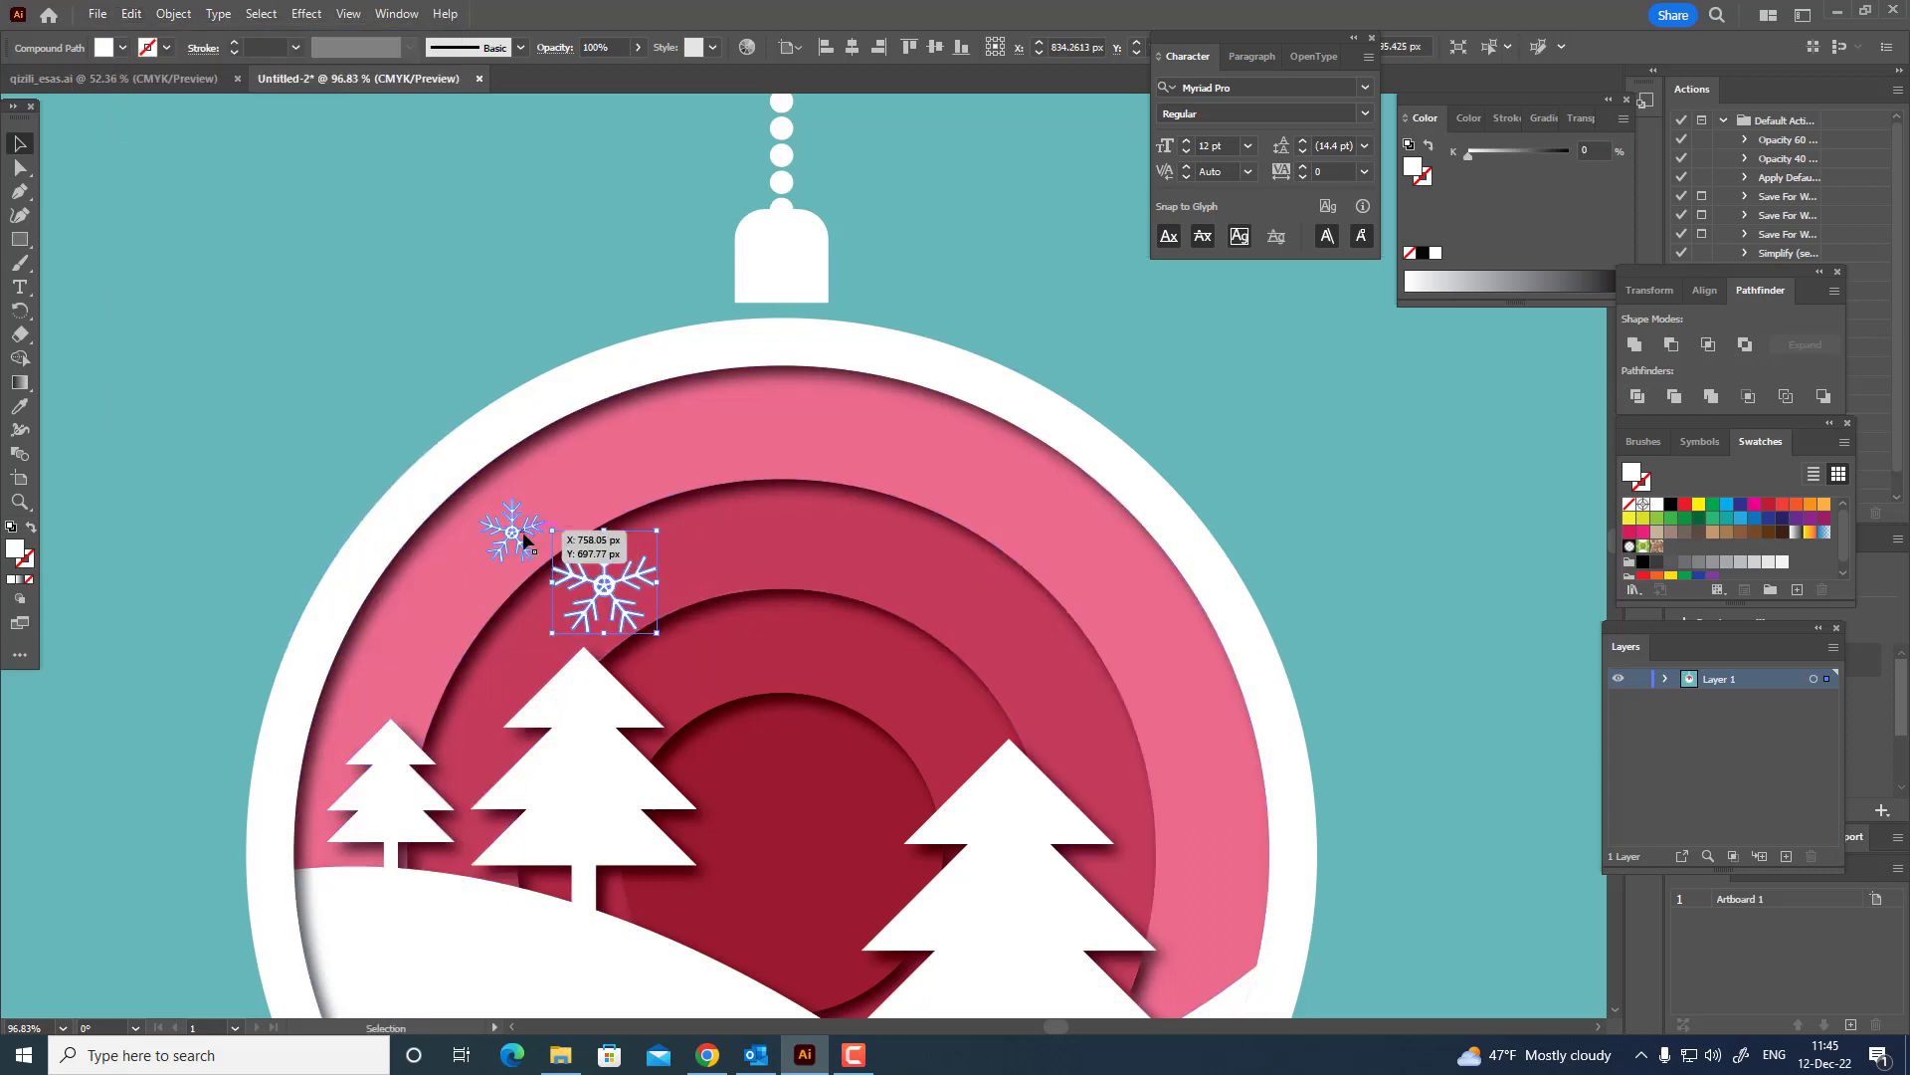
pyautogui.click(132, 14)
pyautogui.click(186, 152)
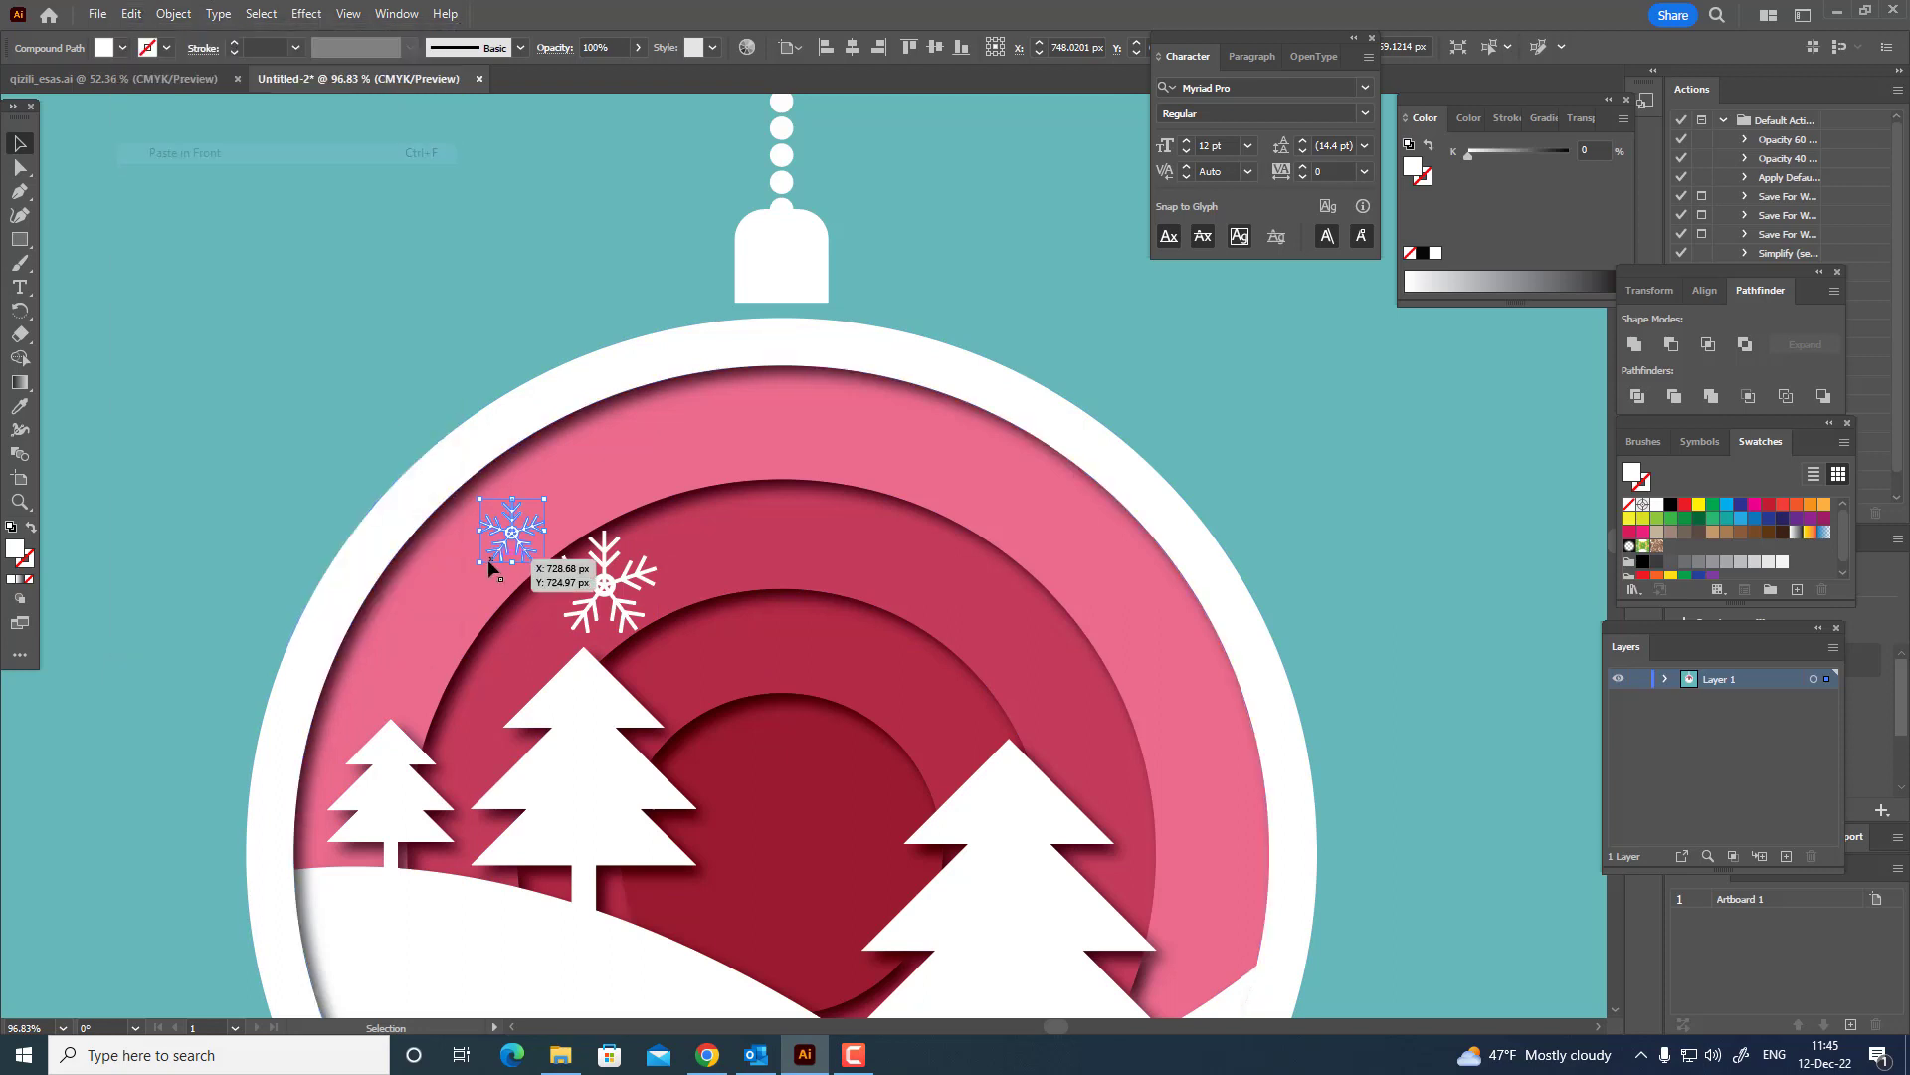
pyautogui.moveTo(538, 553); pyautogui.dragTo(802, 796)
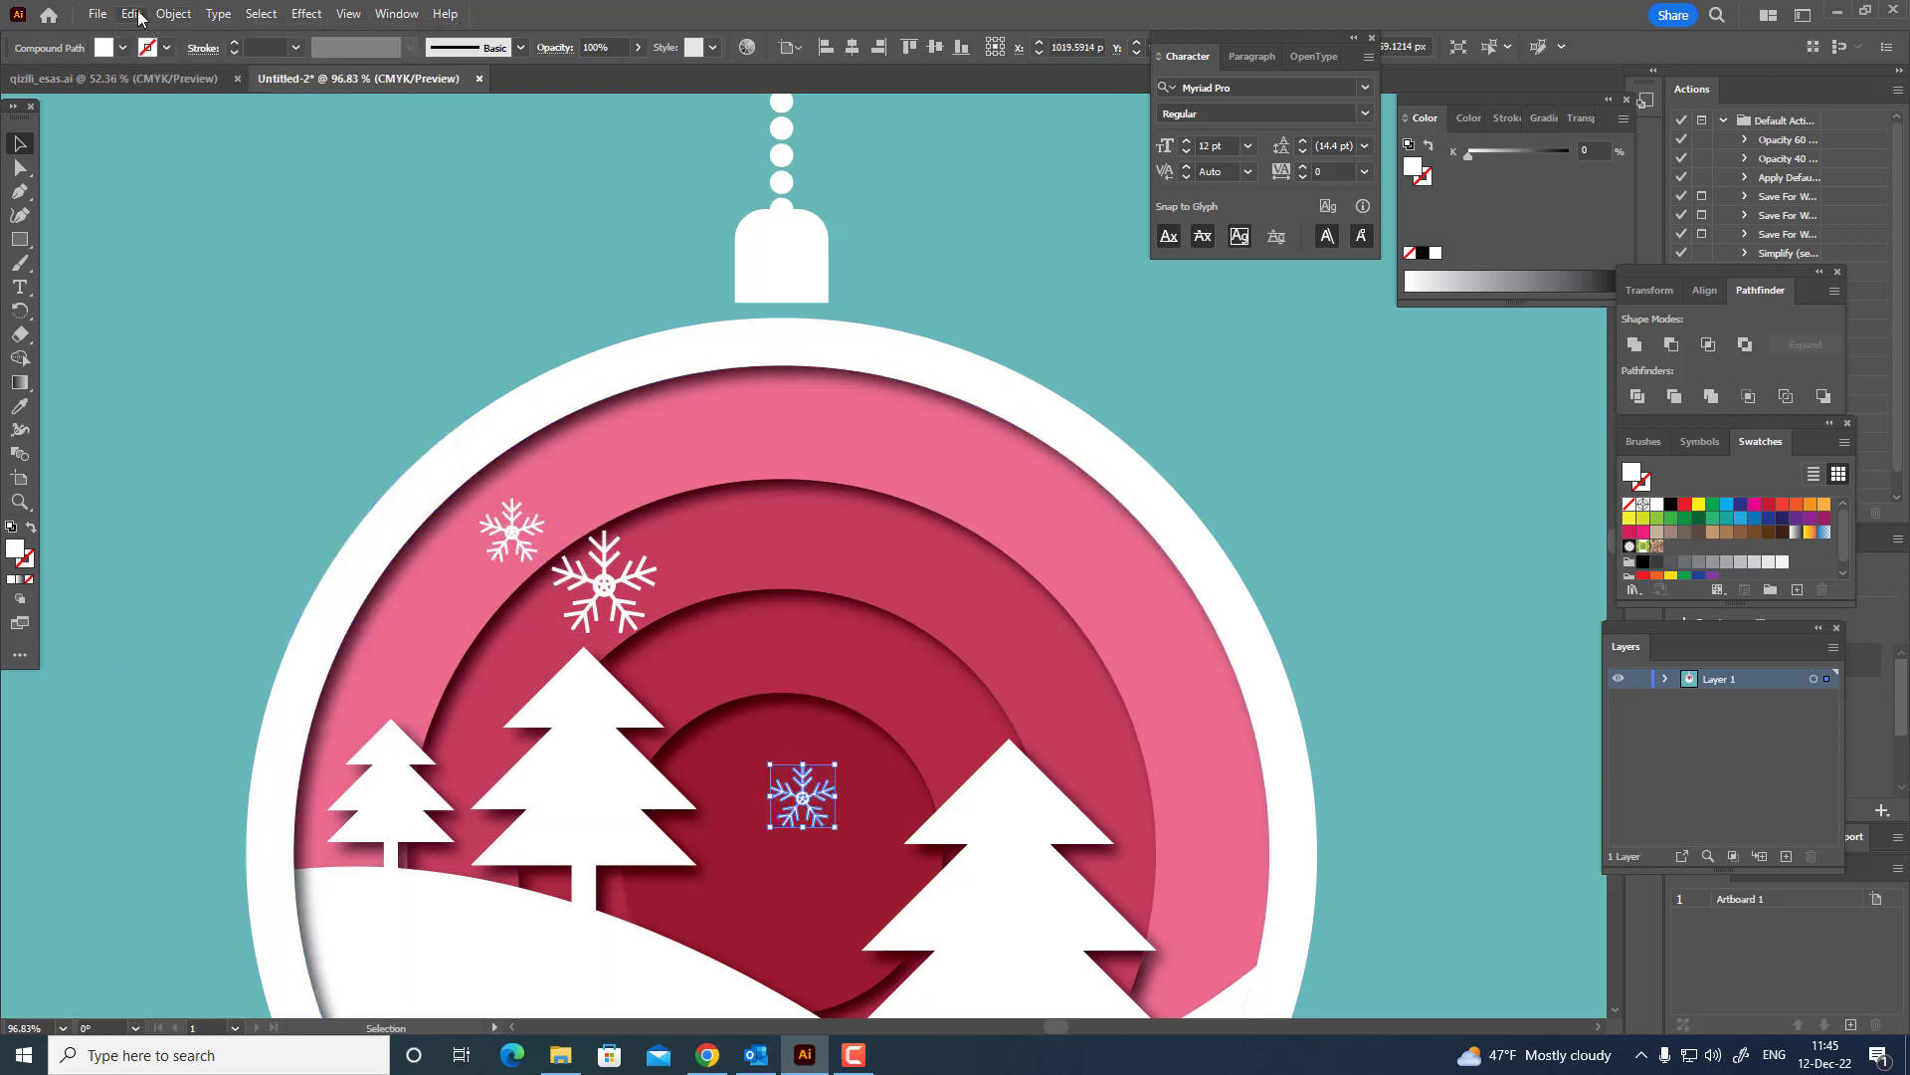
pyautogui.click(133, 14)
pyautogui.click(185, 152)
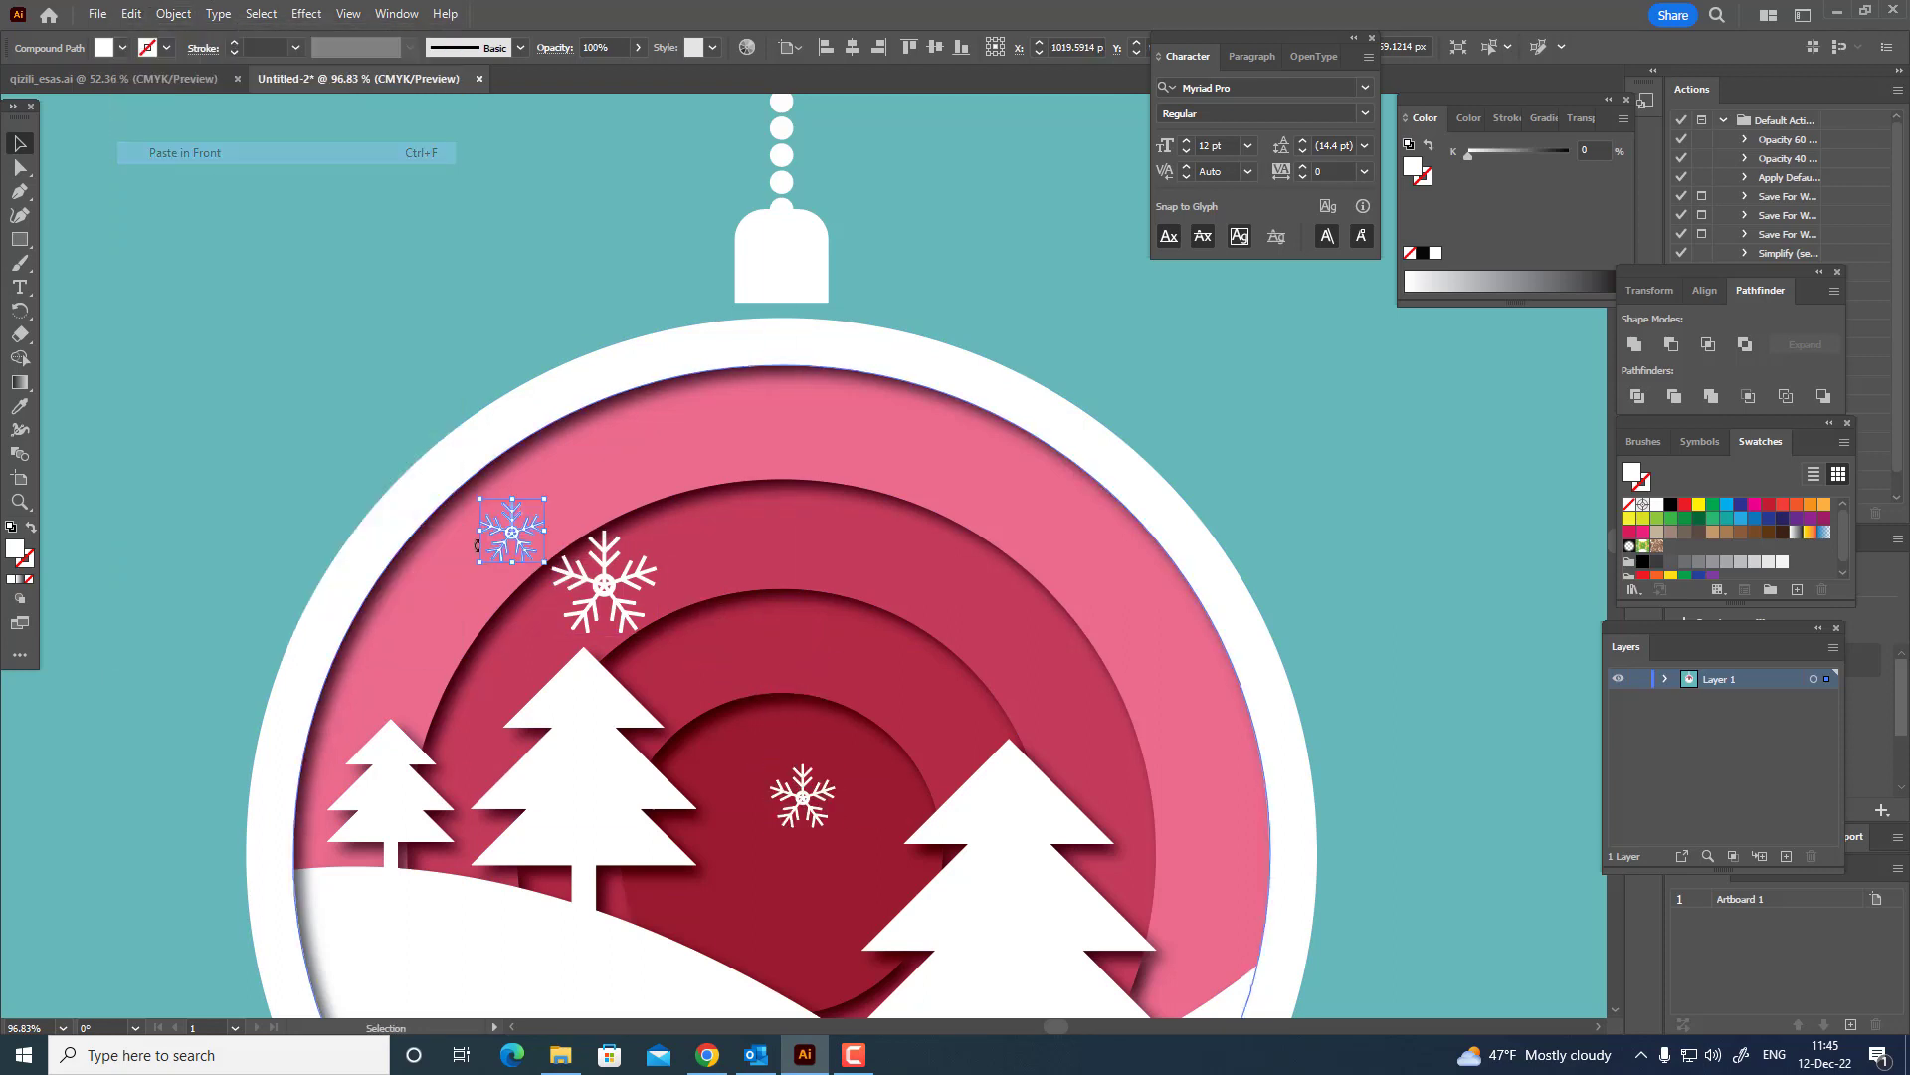
pyautogui.moveTo(510, 524); pyautogui.dragTo(1122, 596)
# Apply a Drop Shadow effect to the white outer ring of the ornament.
pyautogui.press('z')
pyautogui.moveTo(1033, 473); pyautogui.dragTo(664, 545)
pyautogui.press('space')
pyautogui.press('v')
pyautogui.click(1279, 713)
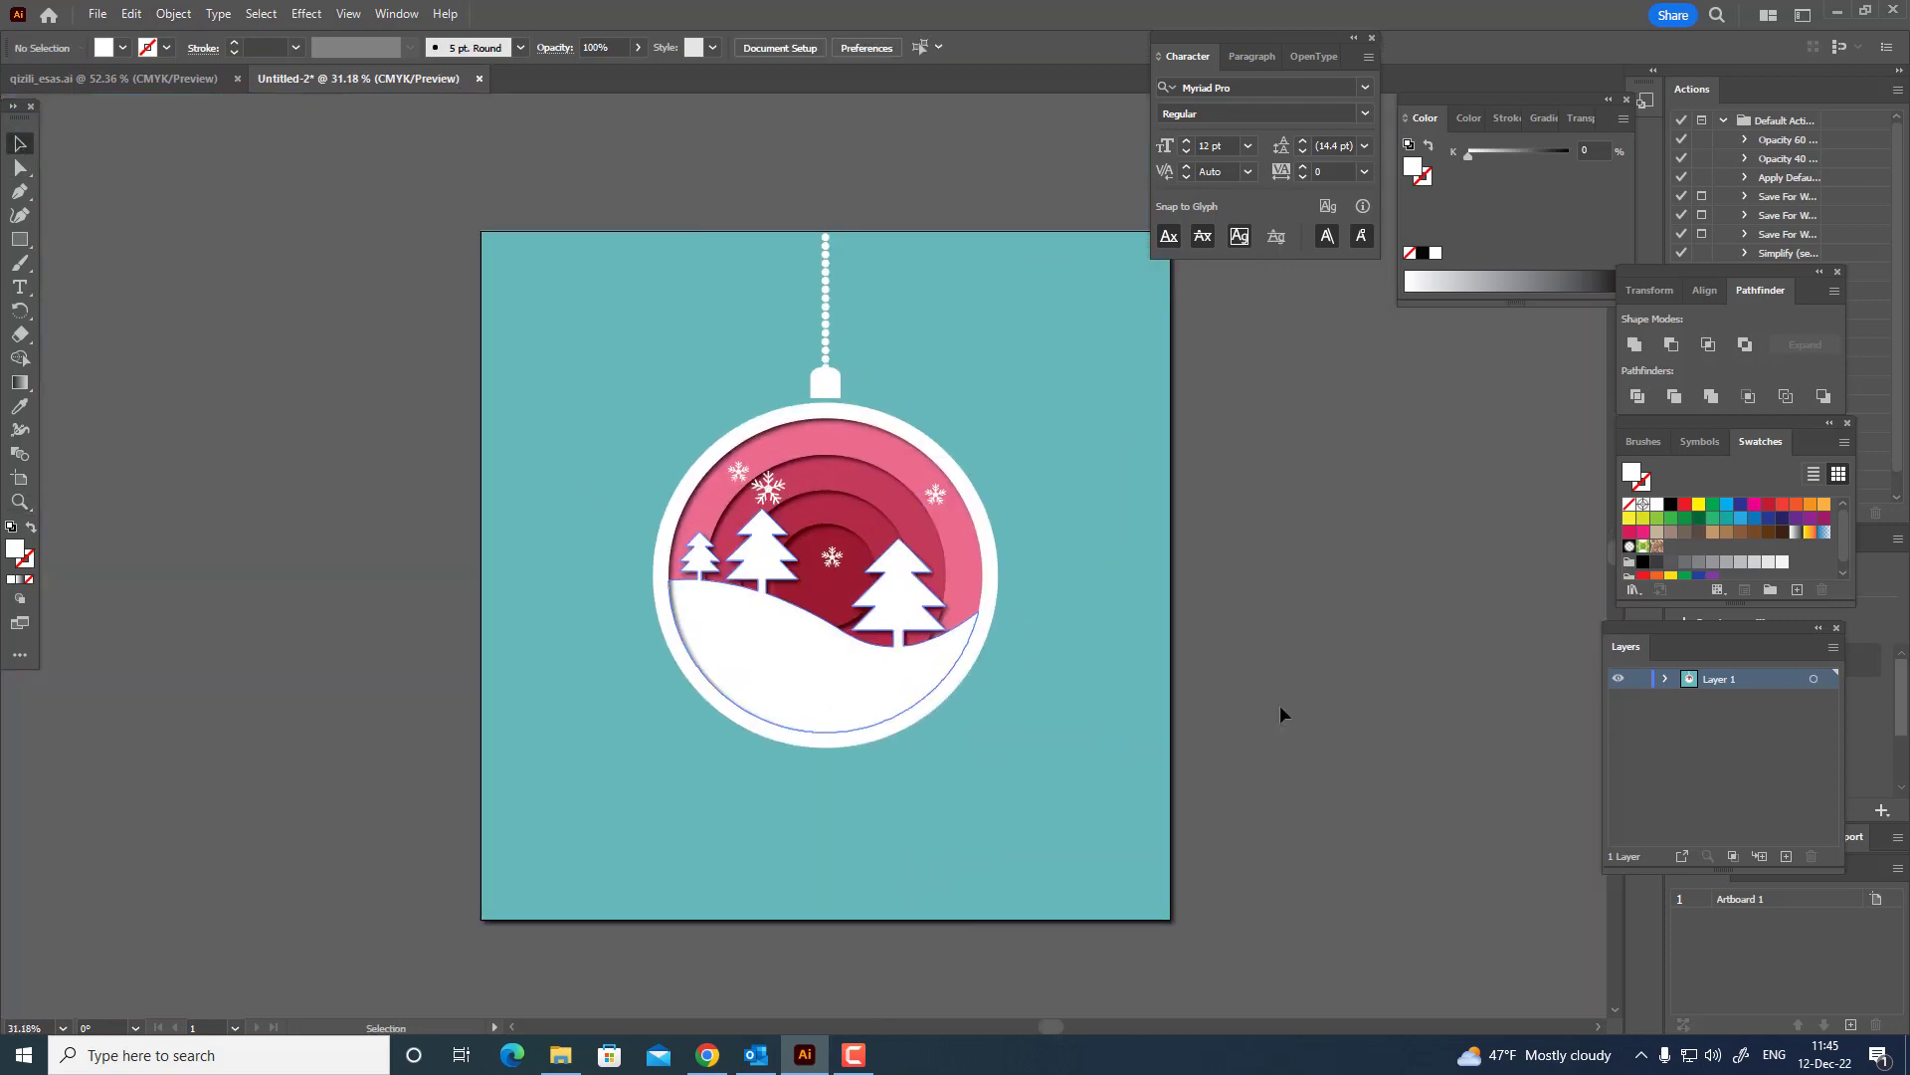
pyautogui.press('space')
pyautogui.moveTo(1328, 636); pyautogui.dragTo(1360, 697)
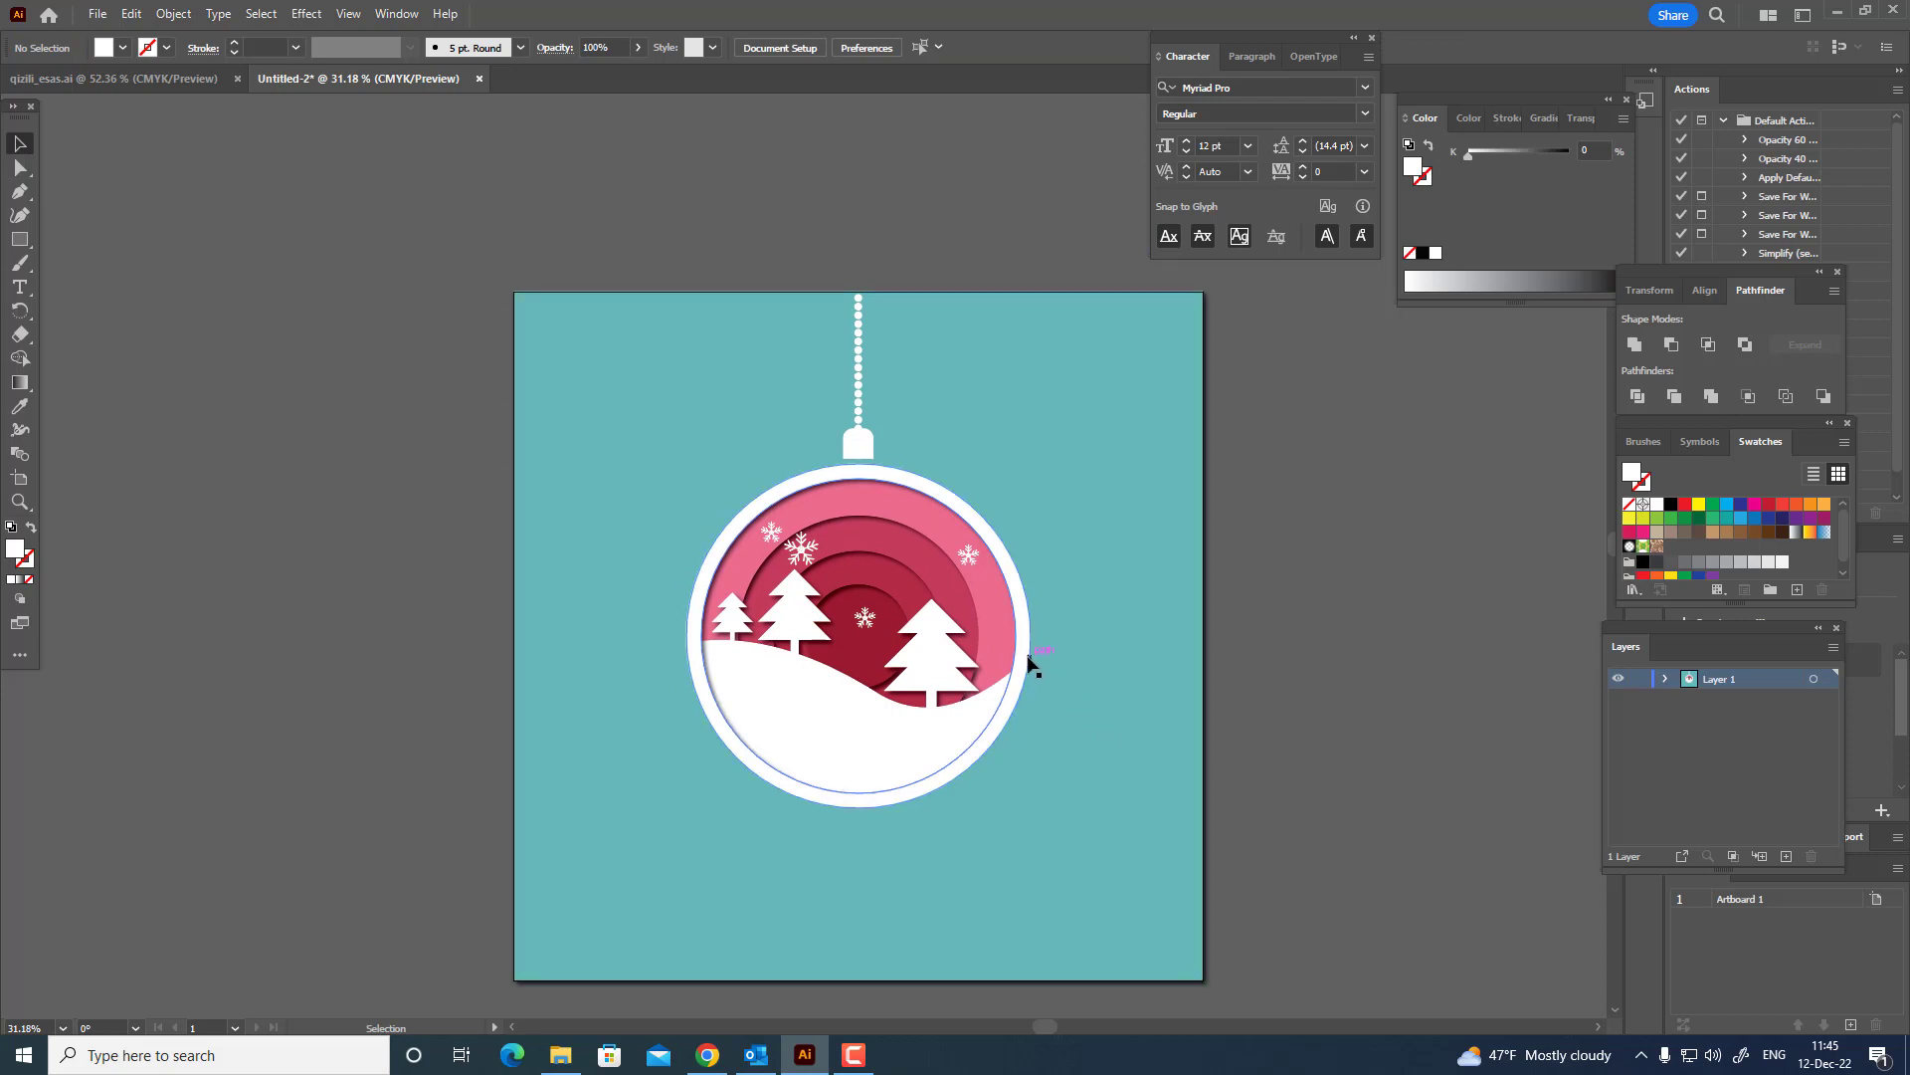
pyautogui.click(1016, 647)
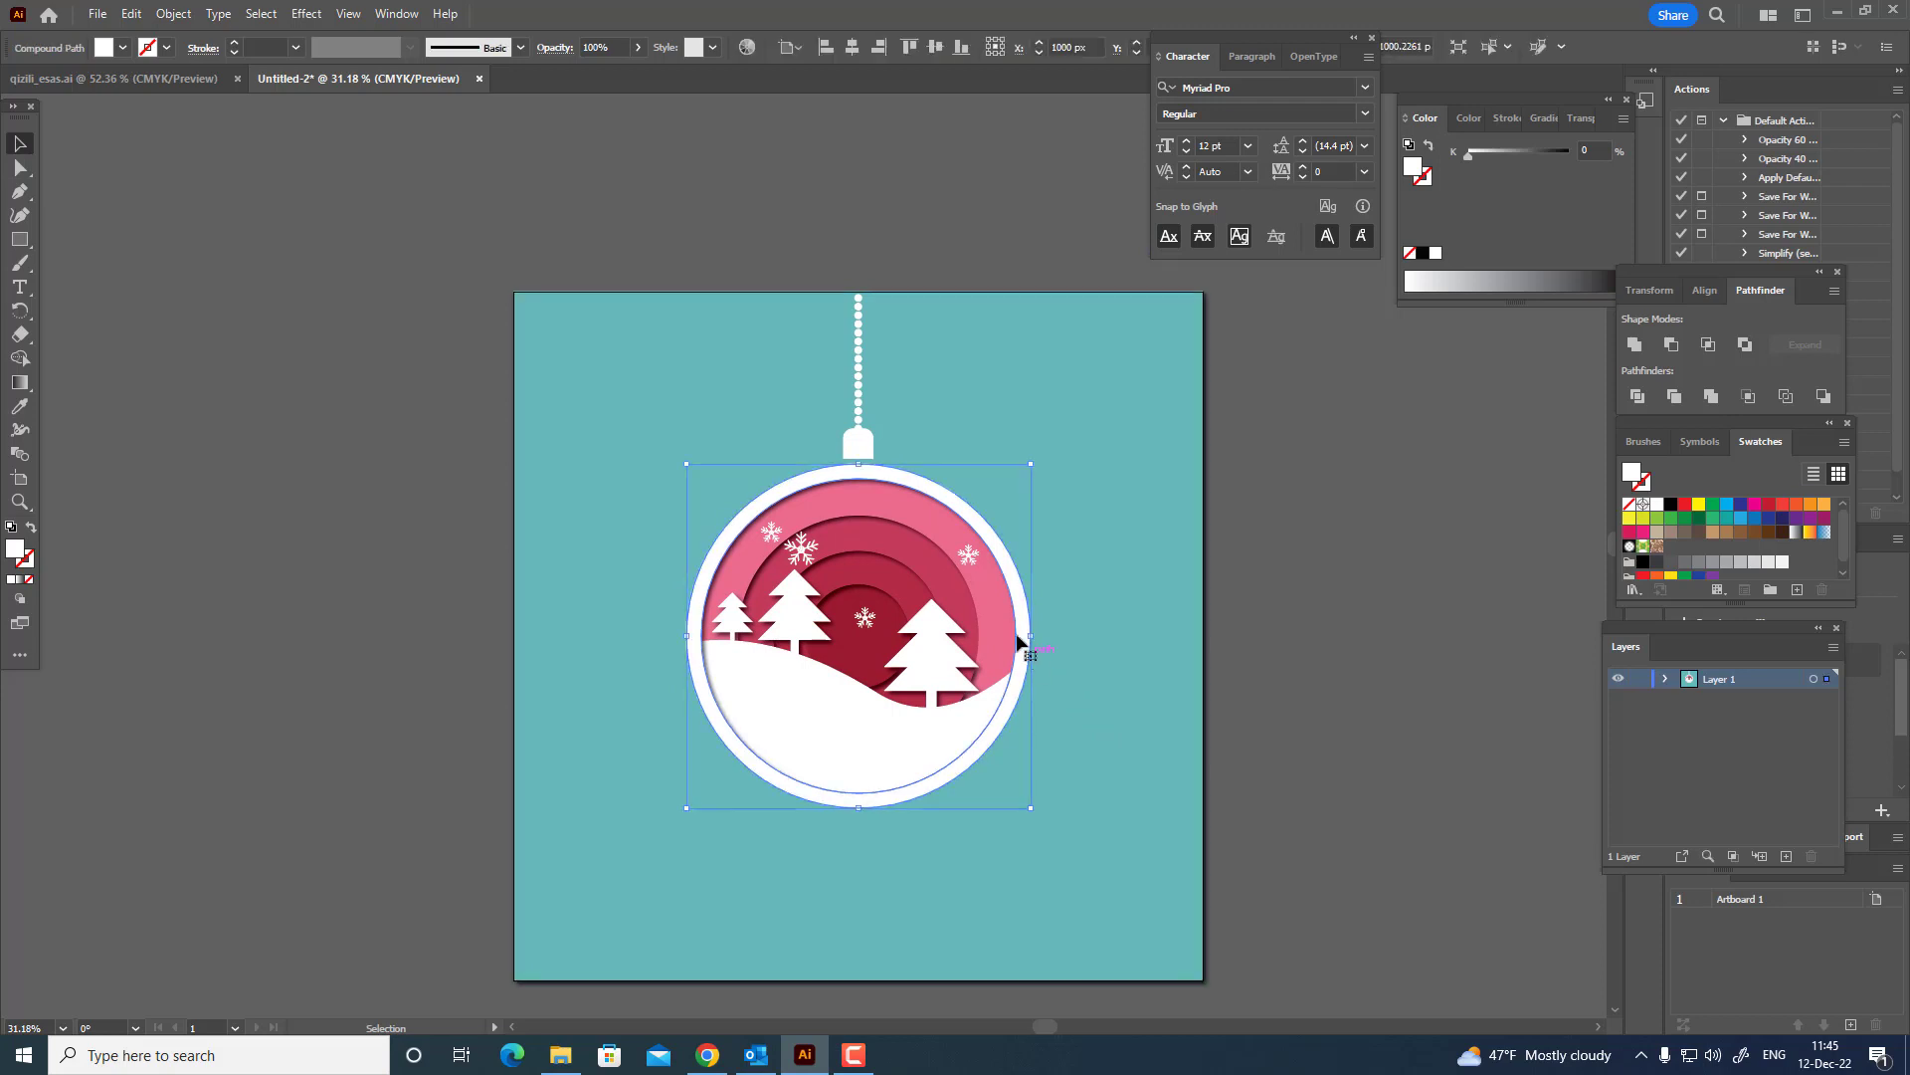
pyautogui.click(307, 14)
pyautogui.moveTo(384, 241)
pyautogui.click(585, 242)
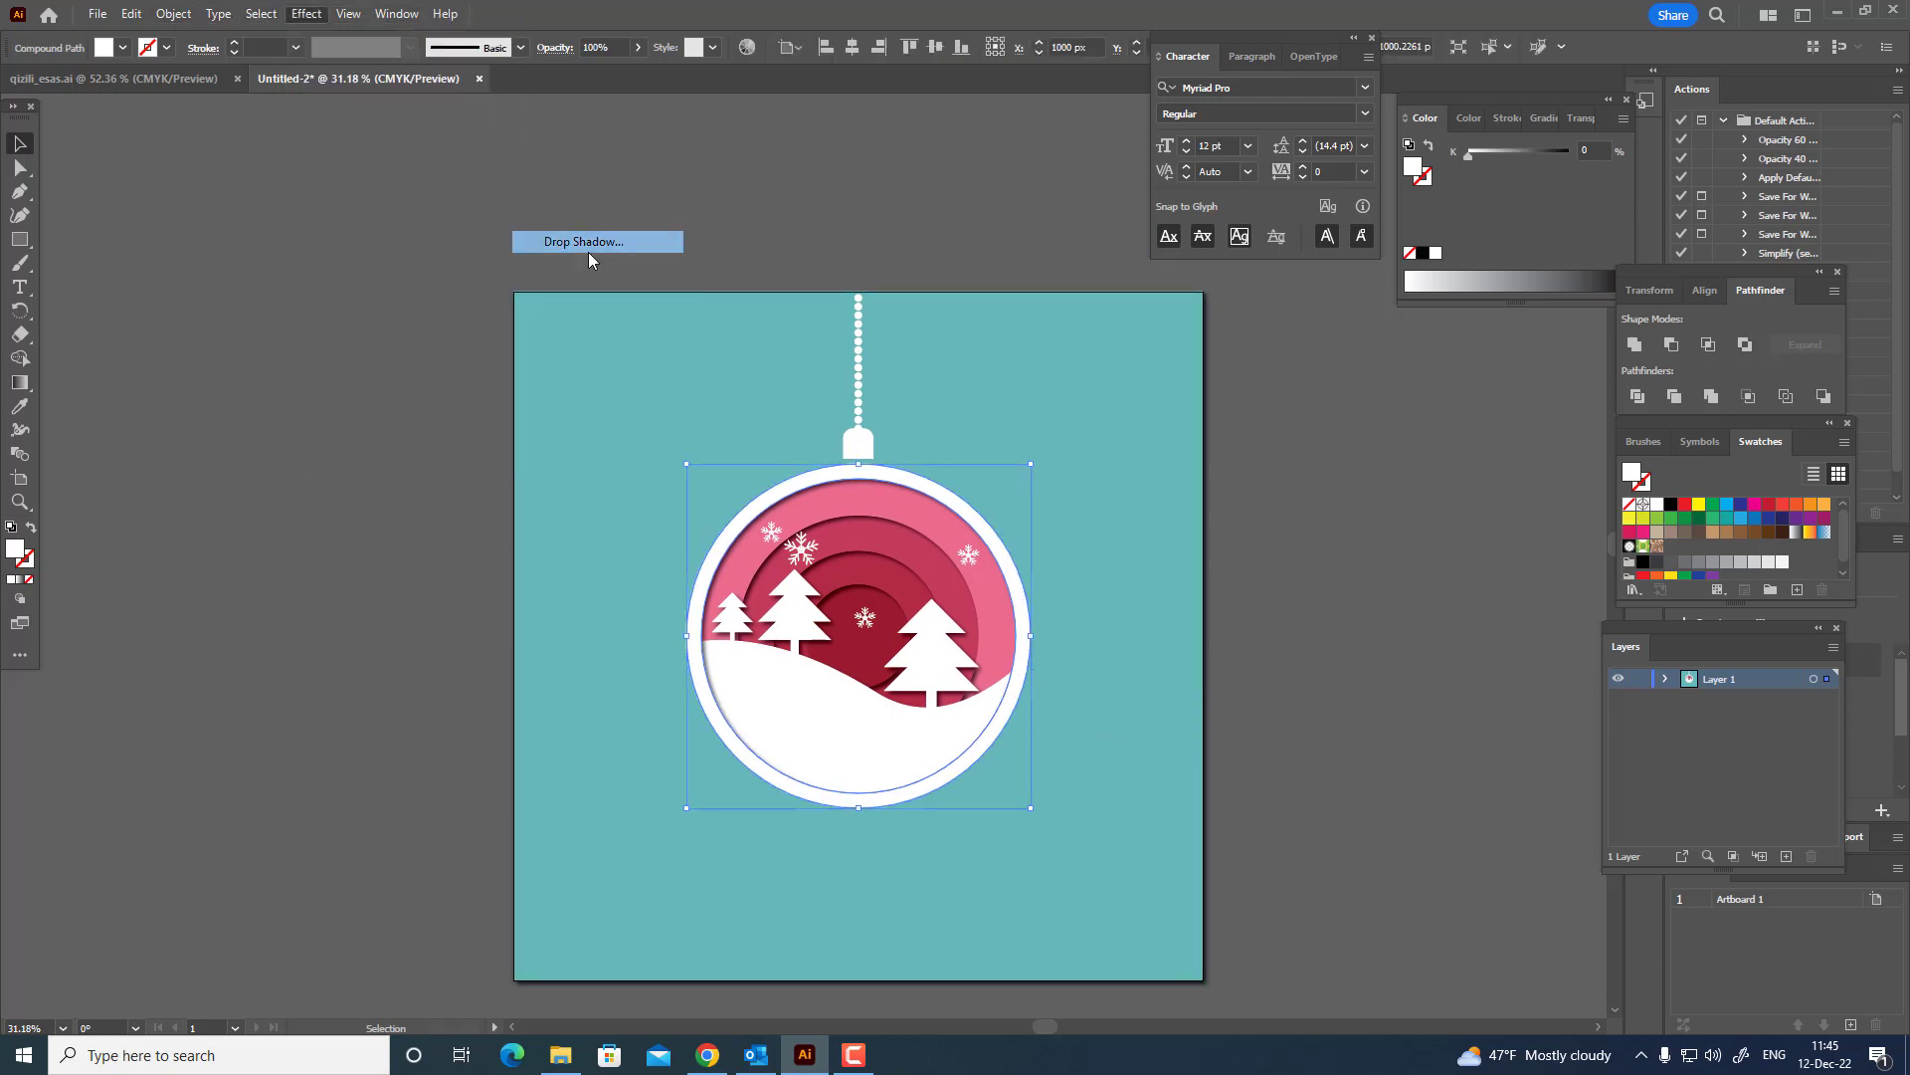
pyautogui.click(1452, 641)
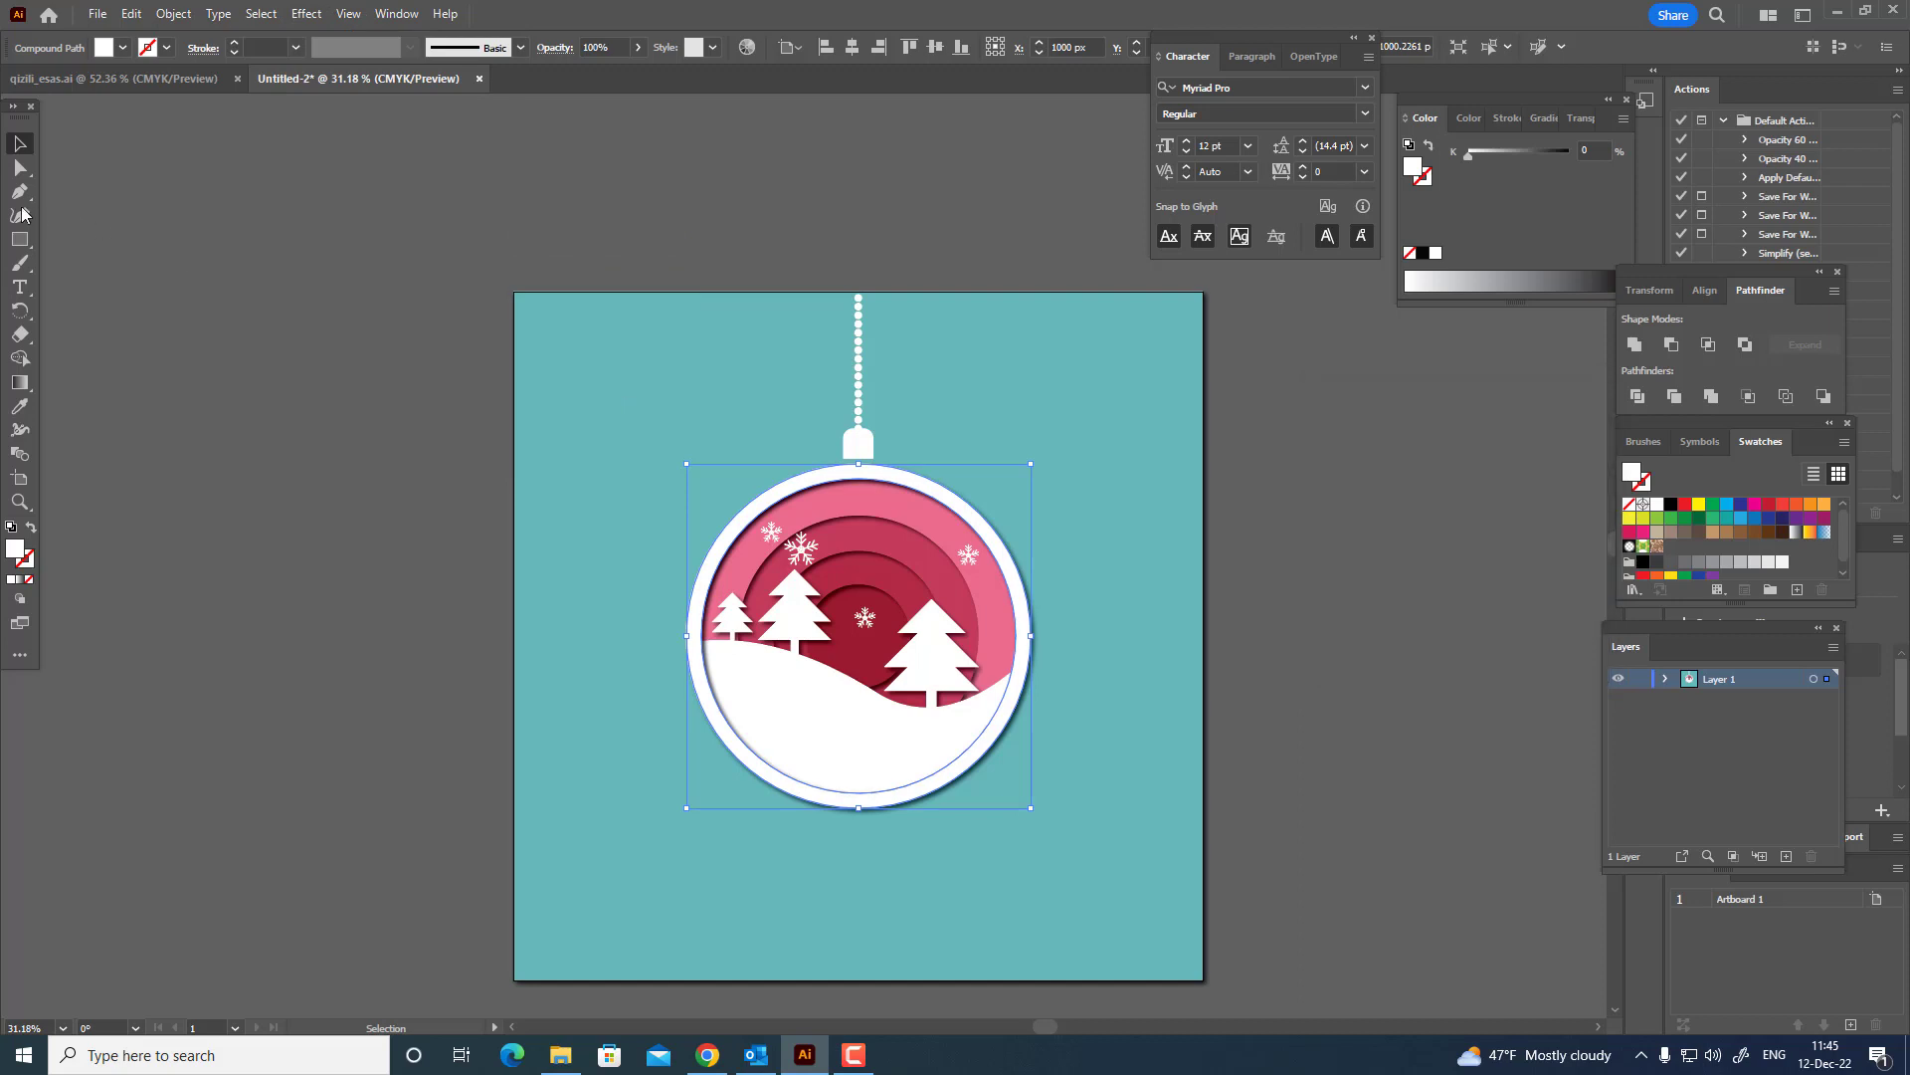
# Unite the bead chain and the ornament's cap into one shape, leaving out the teal background.
pyautogui.moveTo(781, 217); pyautogui.dragTo(914, 465)
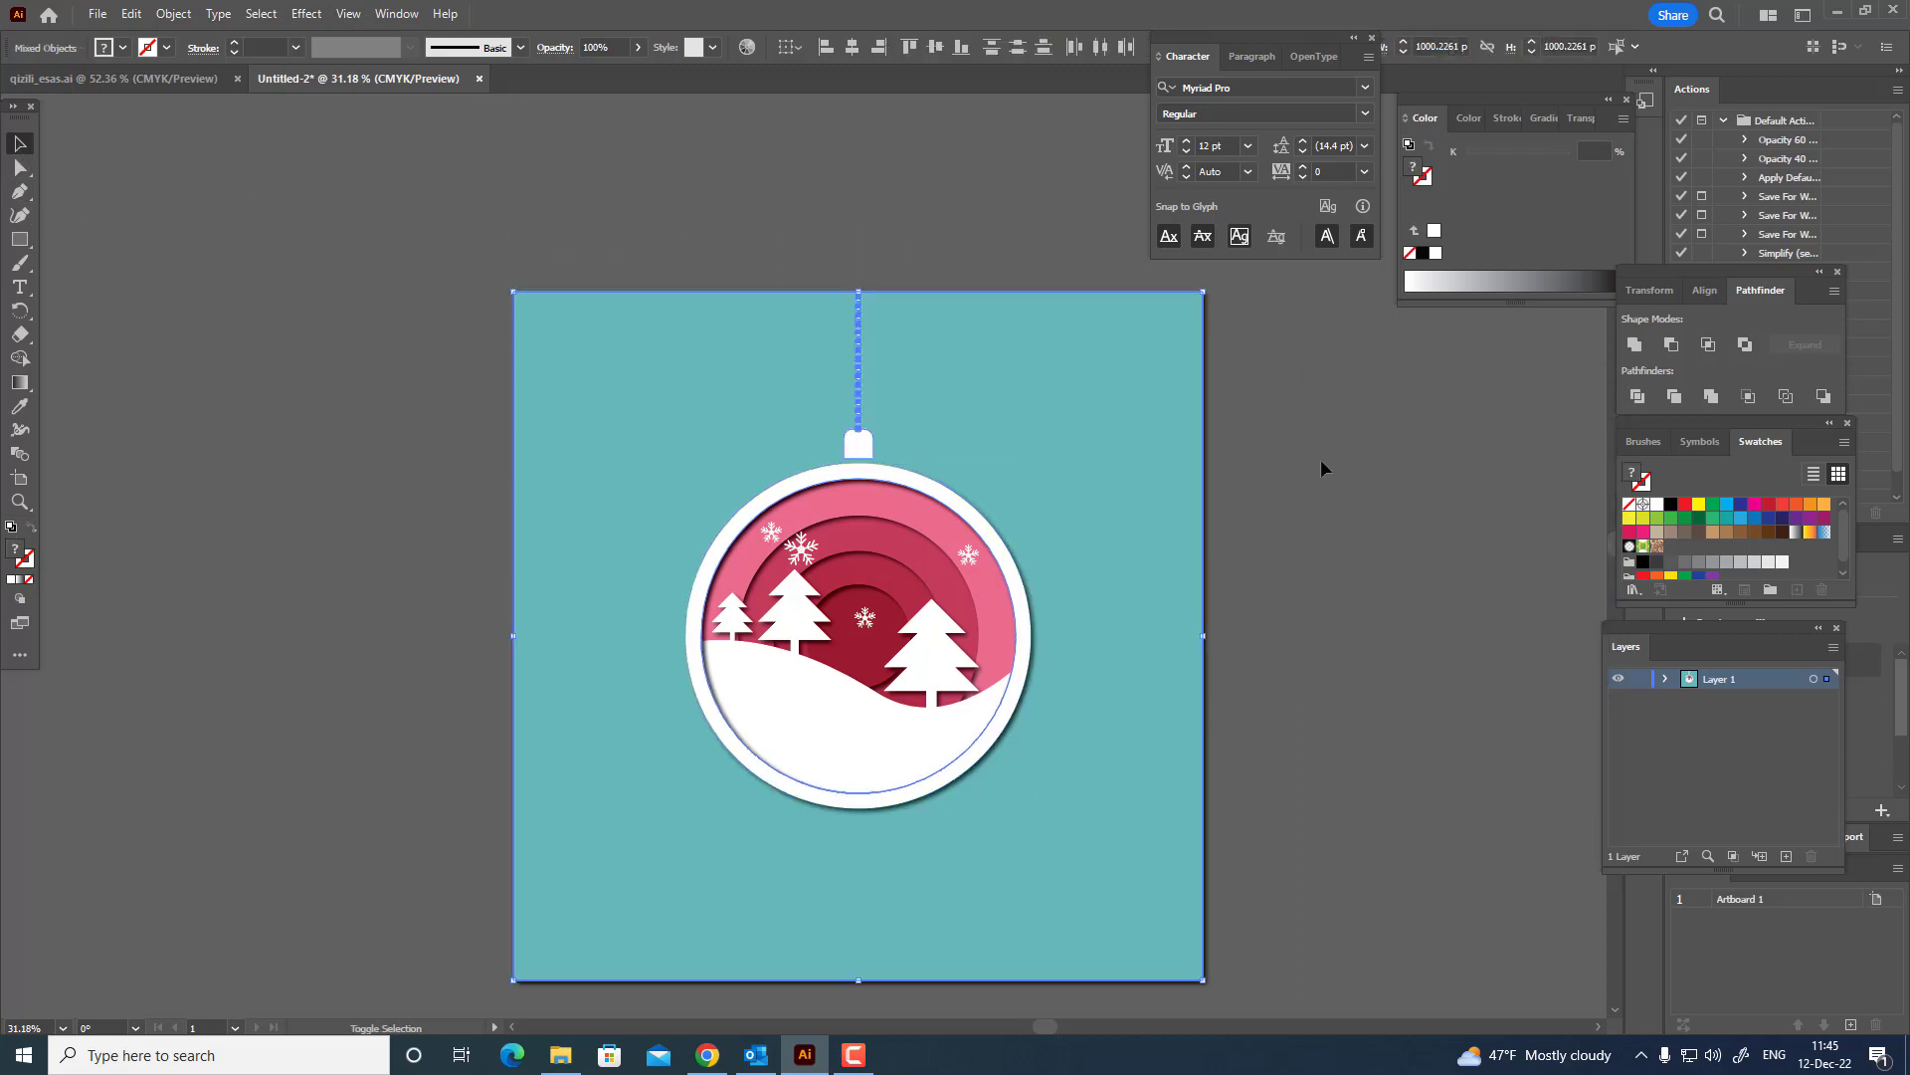
pyautogui.click(1634, 346)
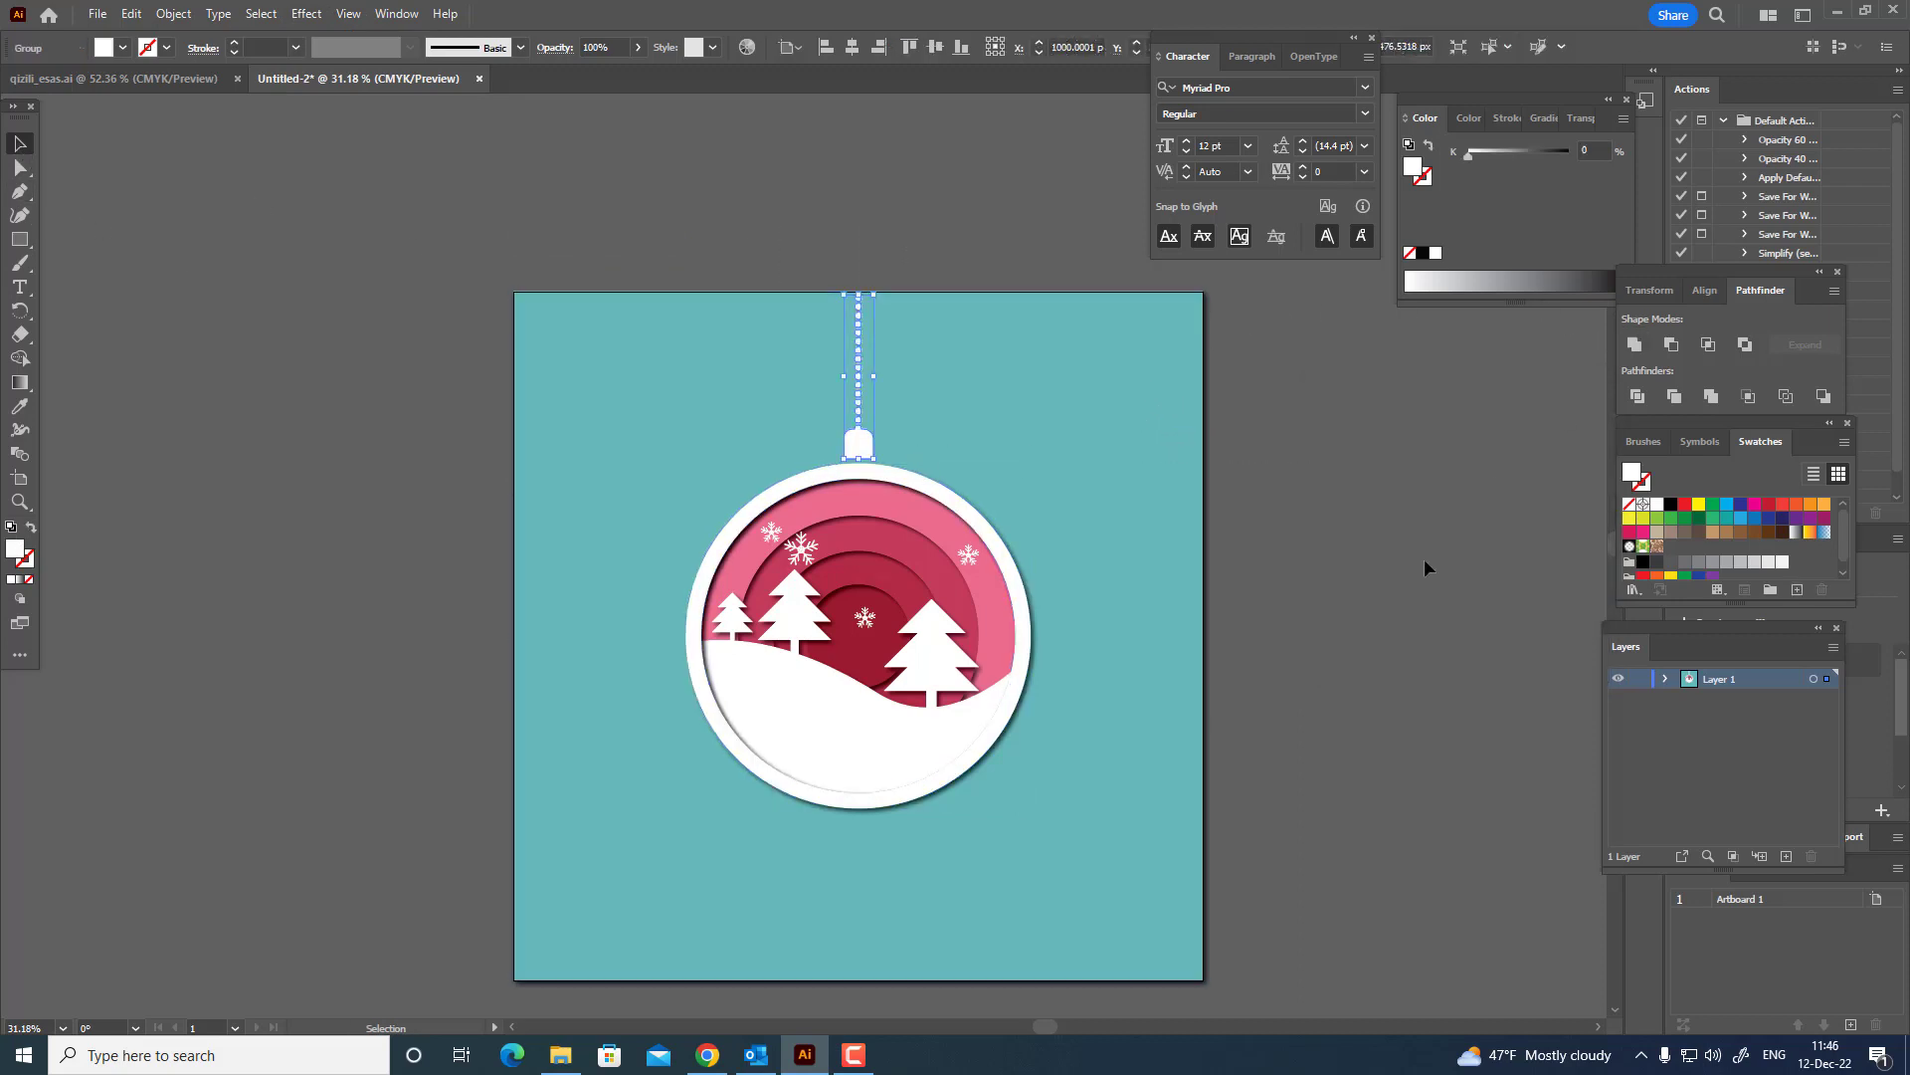
pyautogui.click(1413, 572)
pyautogui.moveTo(1351, 550); pyautogui.dragTo(1359, 566)
pyautogui.moveTo(1090, 640); pyautogui.dragTo(1109, 594)
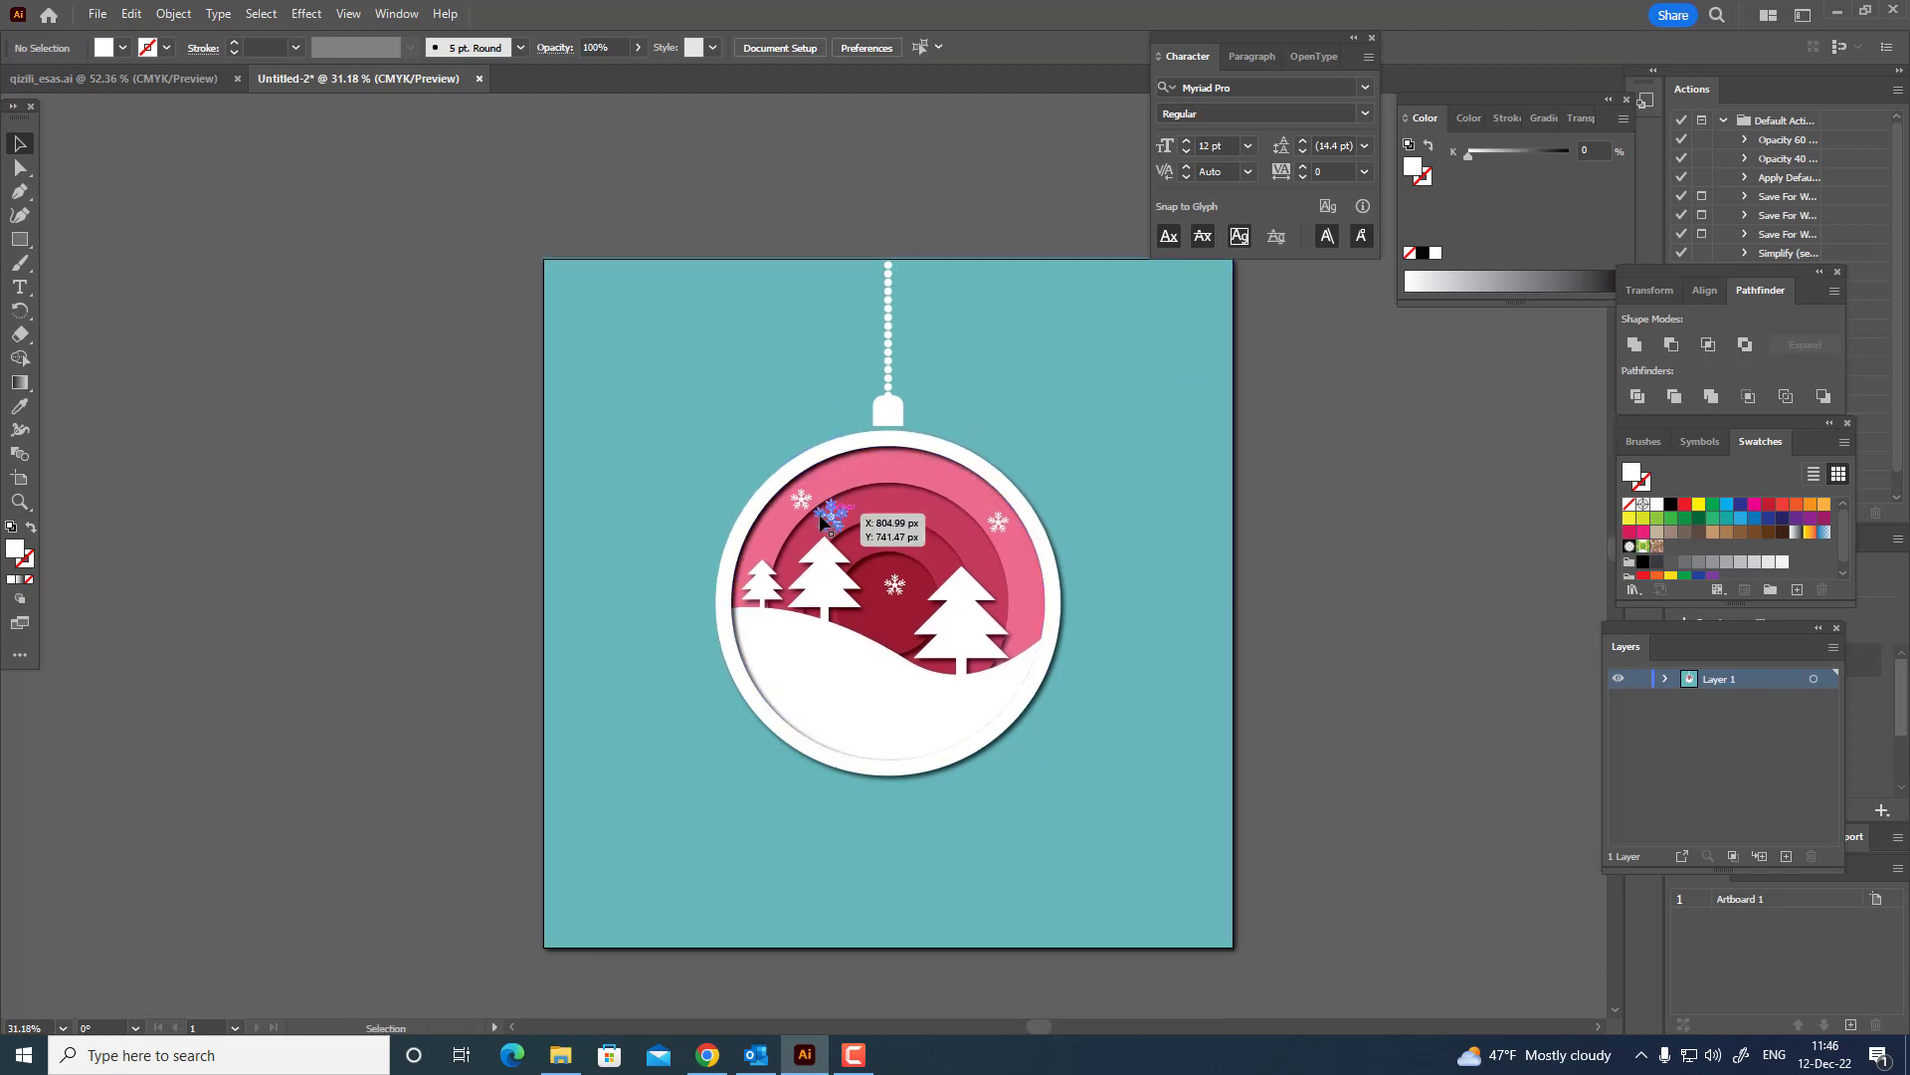
# Apply a Drop Shadow effect with the current settings to all four white snowflakes inside the ornament.
pyautogui.click(833, 516)
pyautogui.keyDown('shift'); pyautogui.click(802, 500); pyautogui.keyUp('shift')
pyautogui.keyDown('shift'); pyautogui.click(997, 522); pyautogui.keyUp('shift')
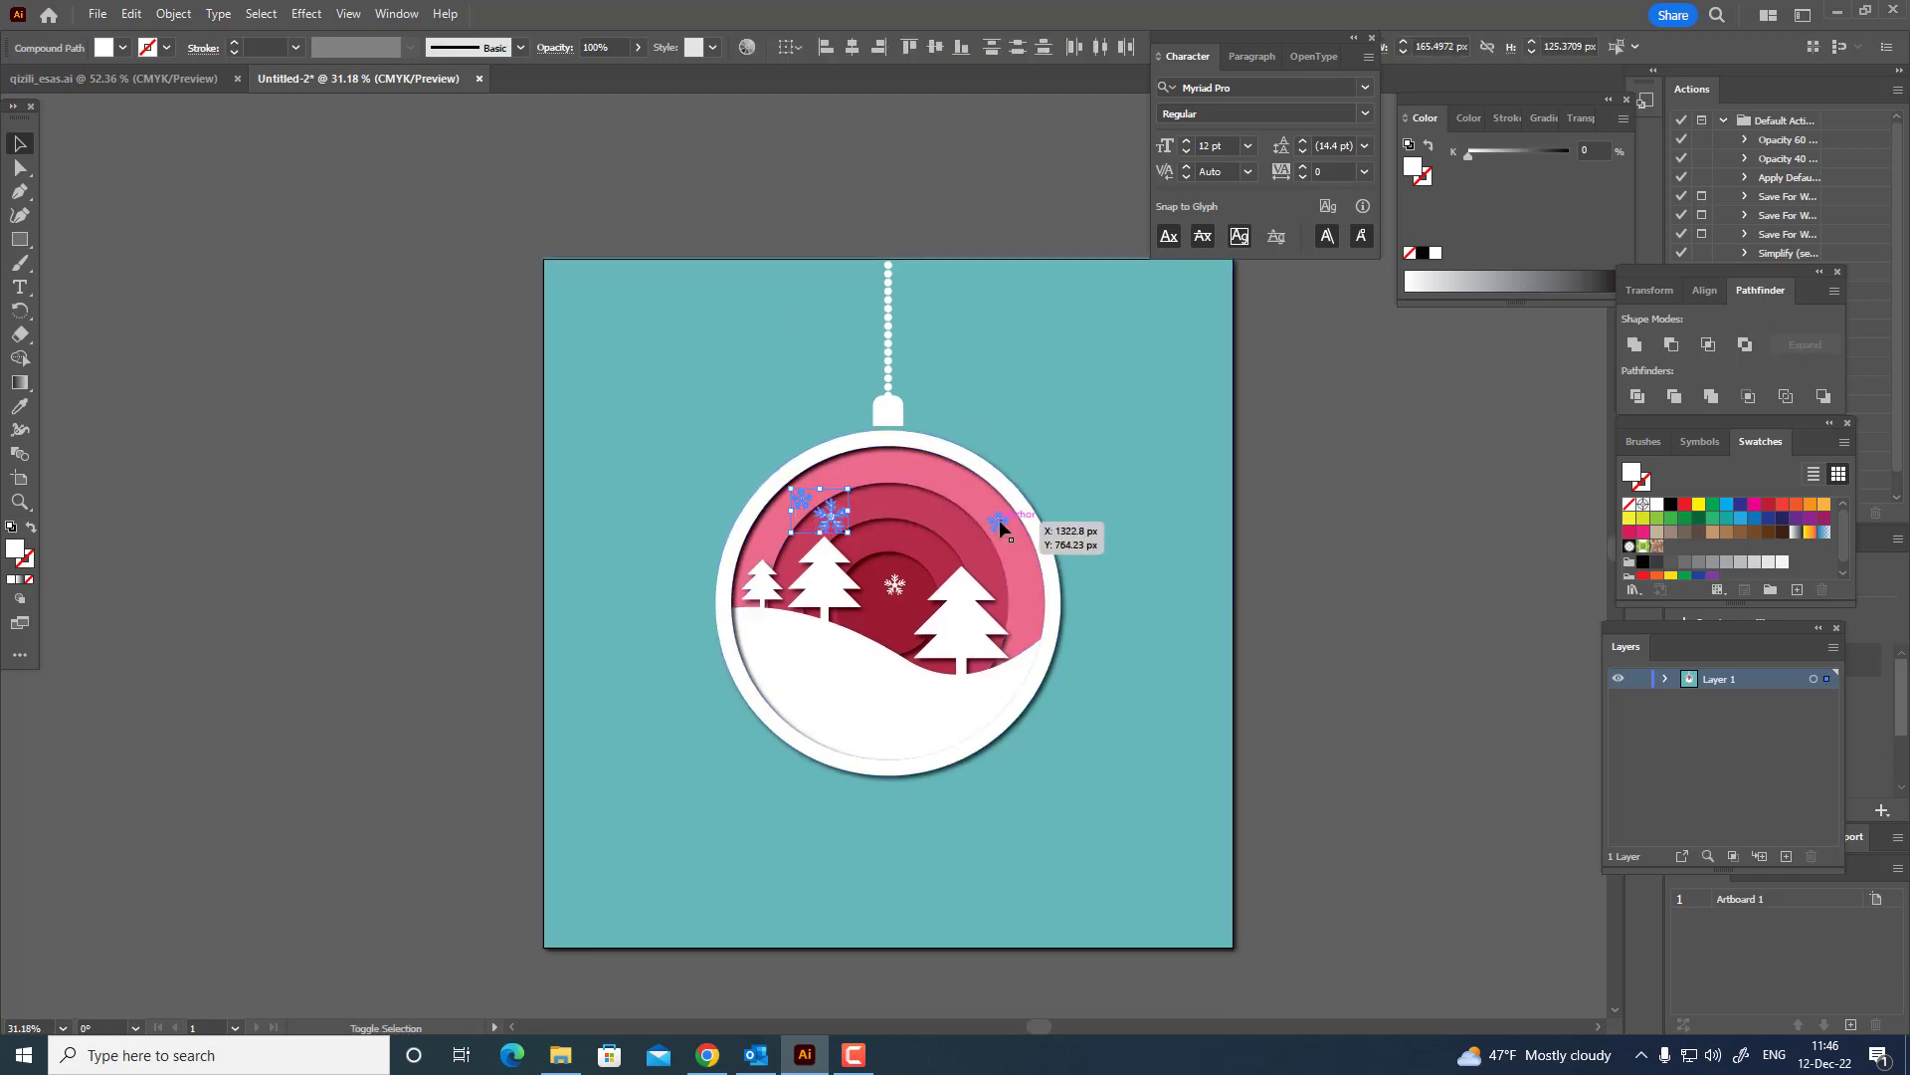
pyautogui.keyDown('shift'); pyautogui.click(895, 585); pyautogui.keyUp('shift')
pyautogui.click(305, 14)
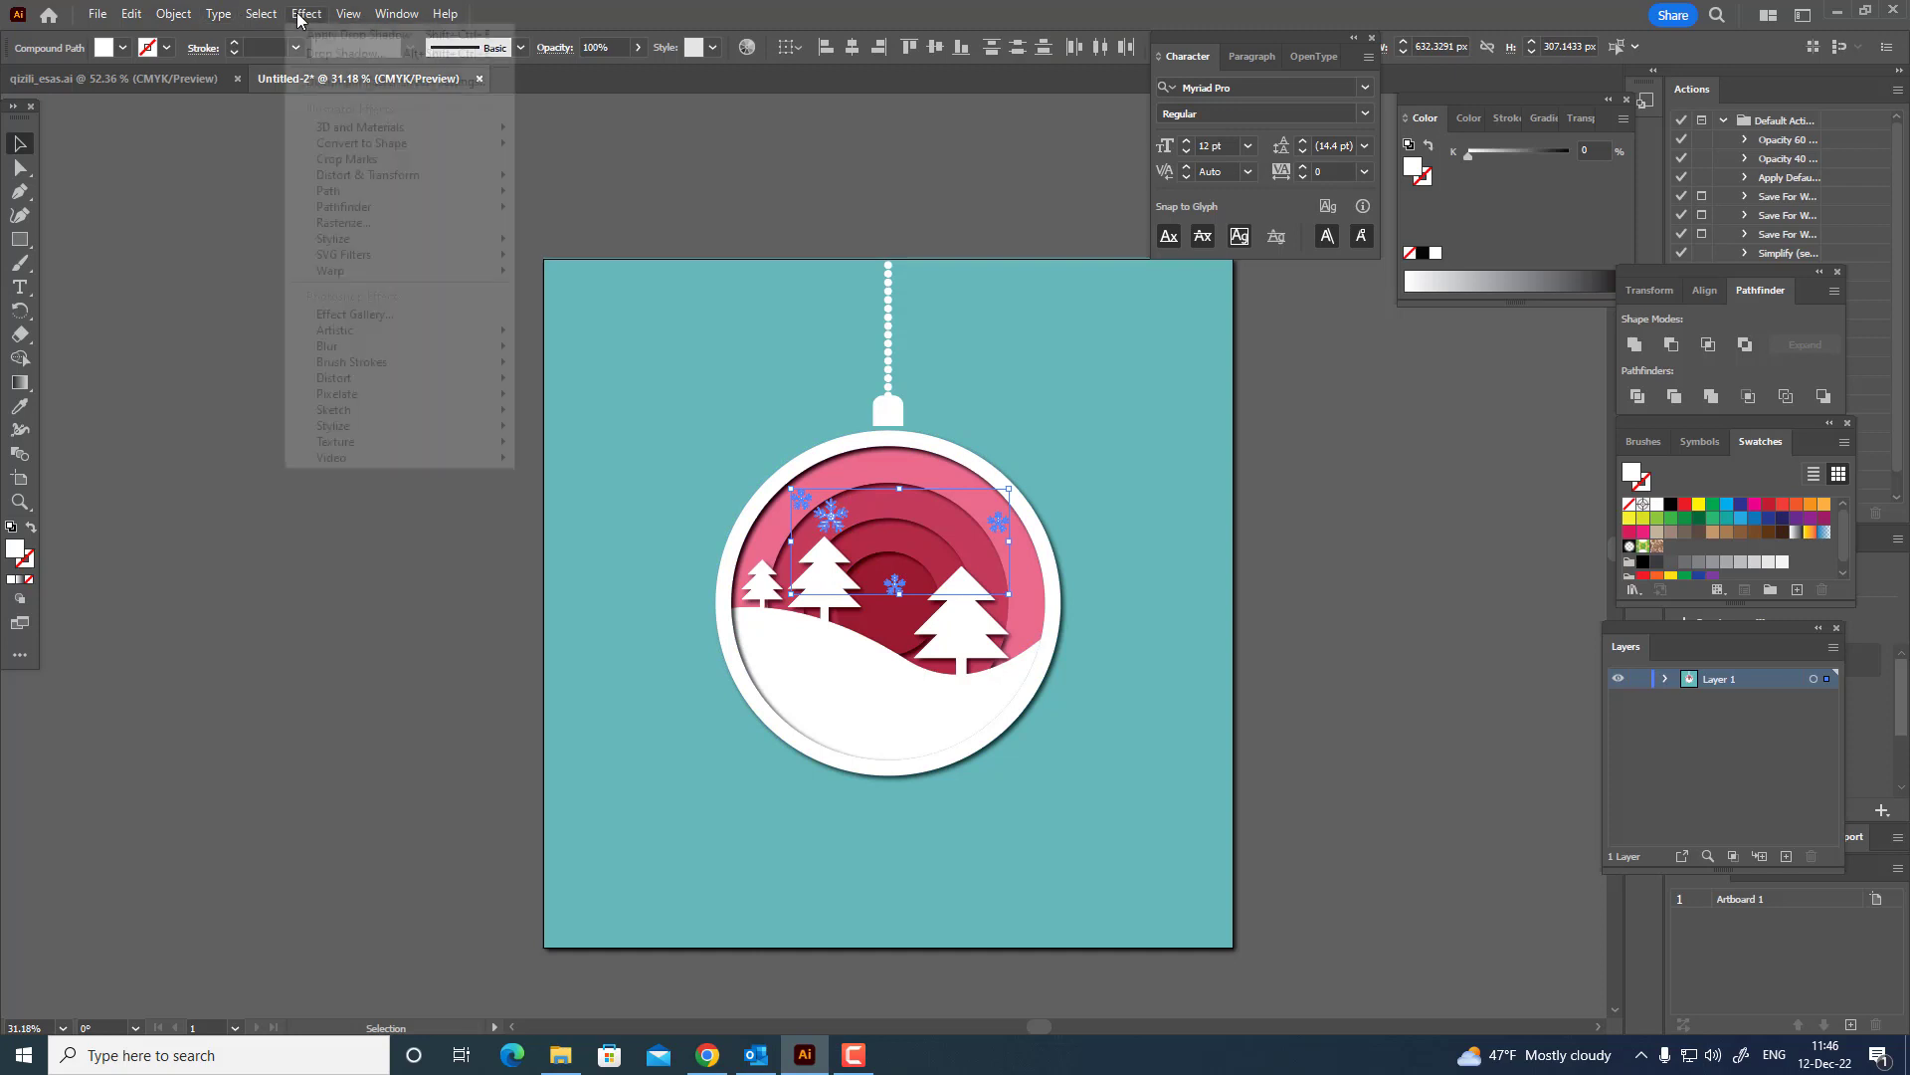
pyautogui.moveTo(403, 239)
pyautogui.click(583, 242)
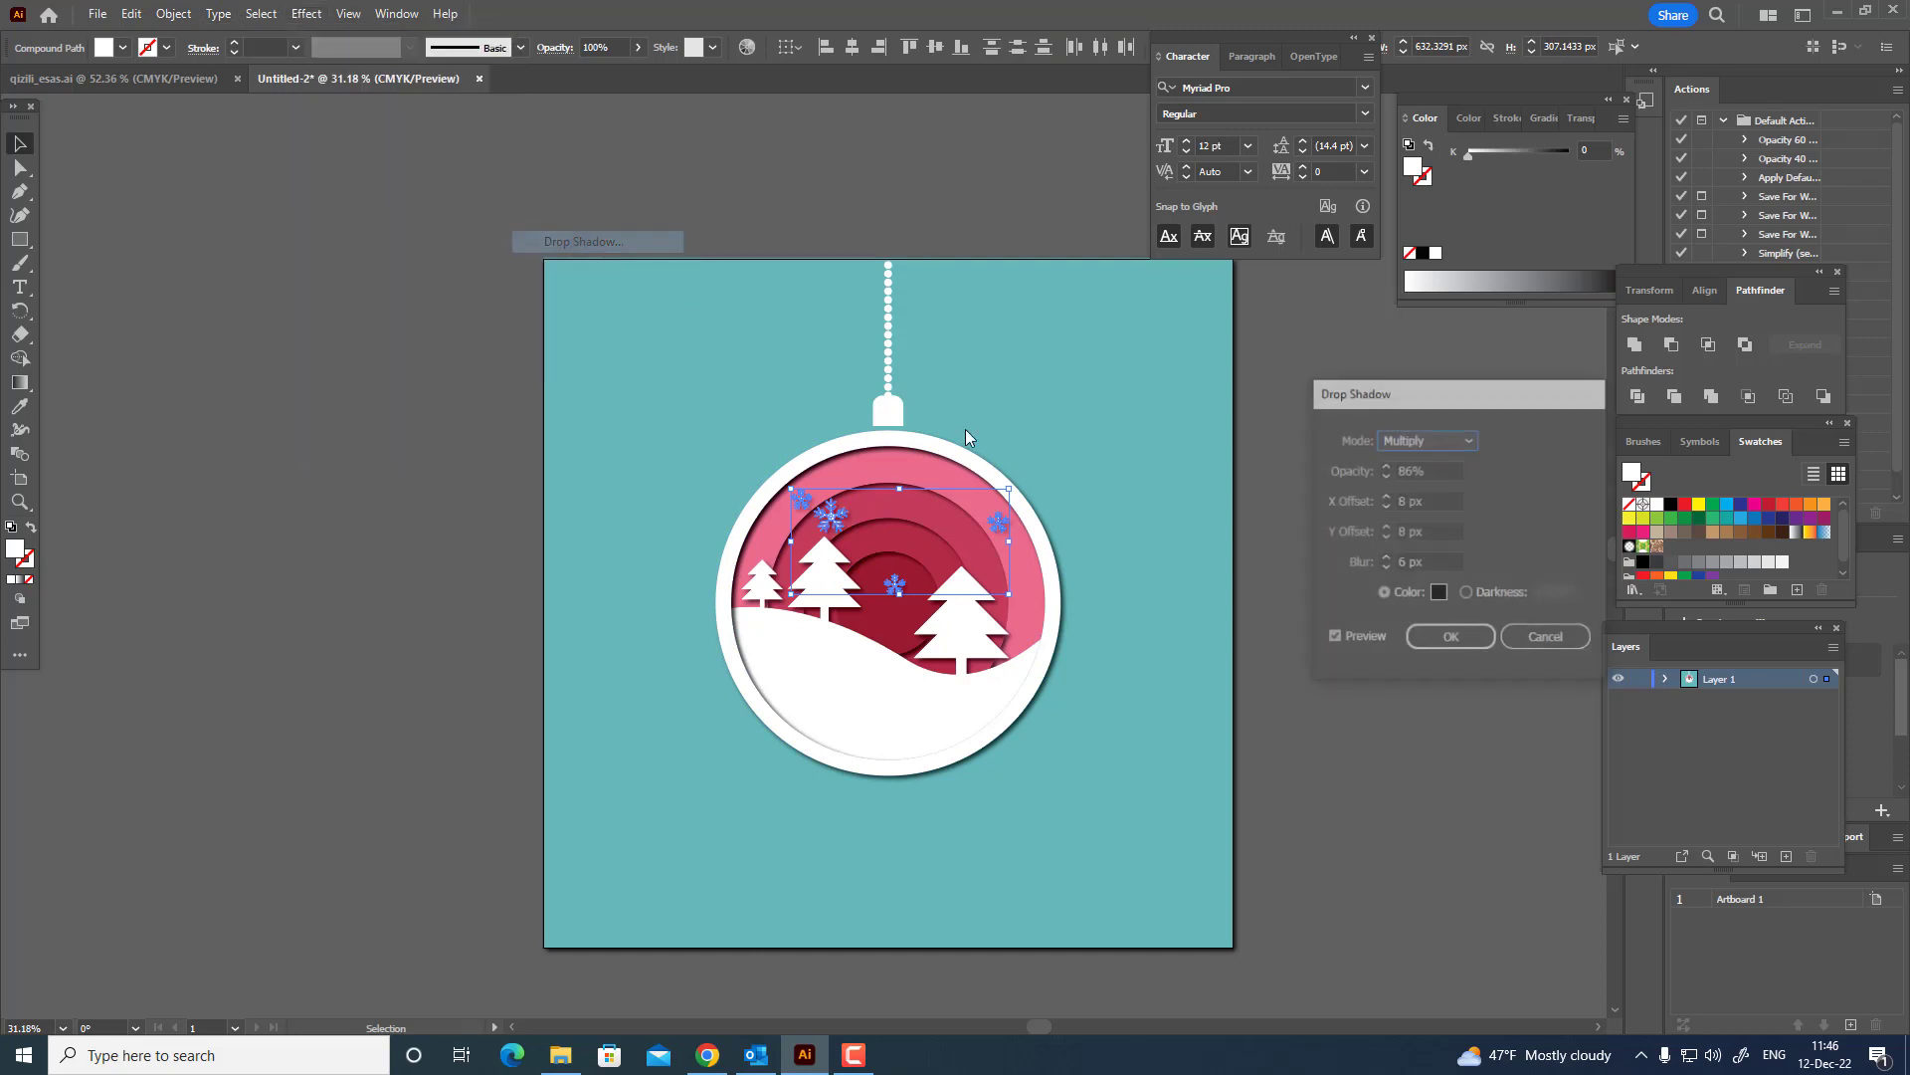
pyautogui.click(1452, 635)
pyautogui.click(120, 368)
# Recolour the background behind the ornament with the deeper teal swatch, C 80, M 10, Y 45, K 0.
pyautogui.scroll(1, 235, 388)
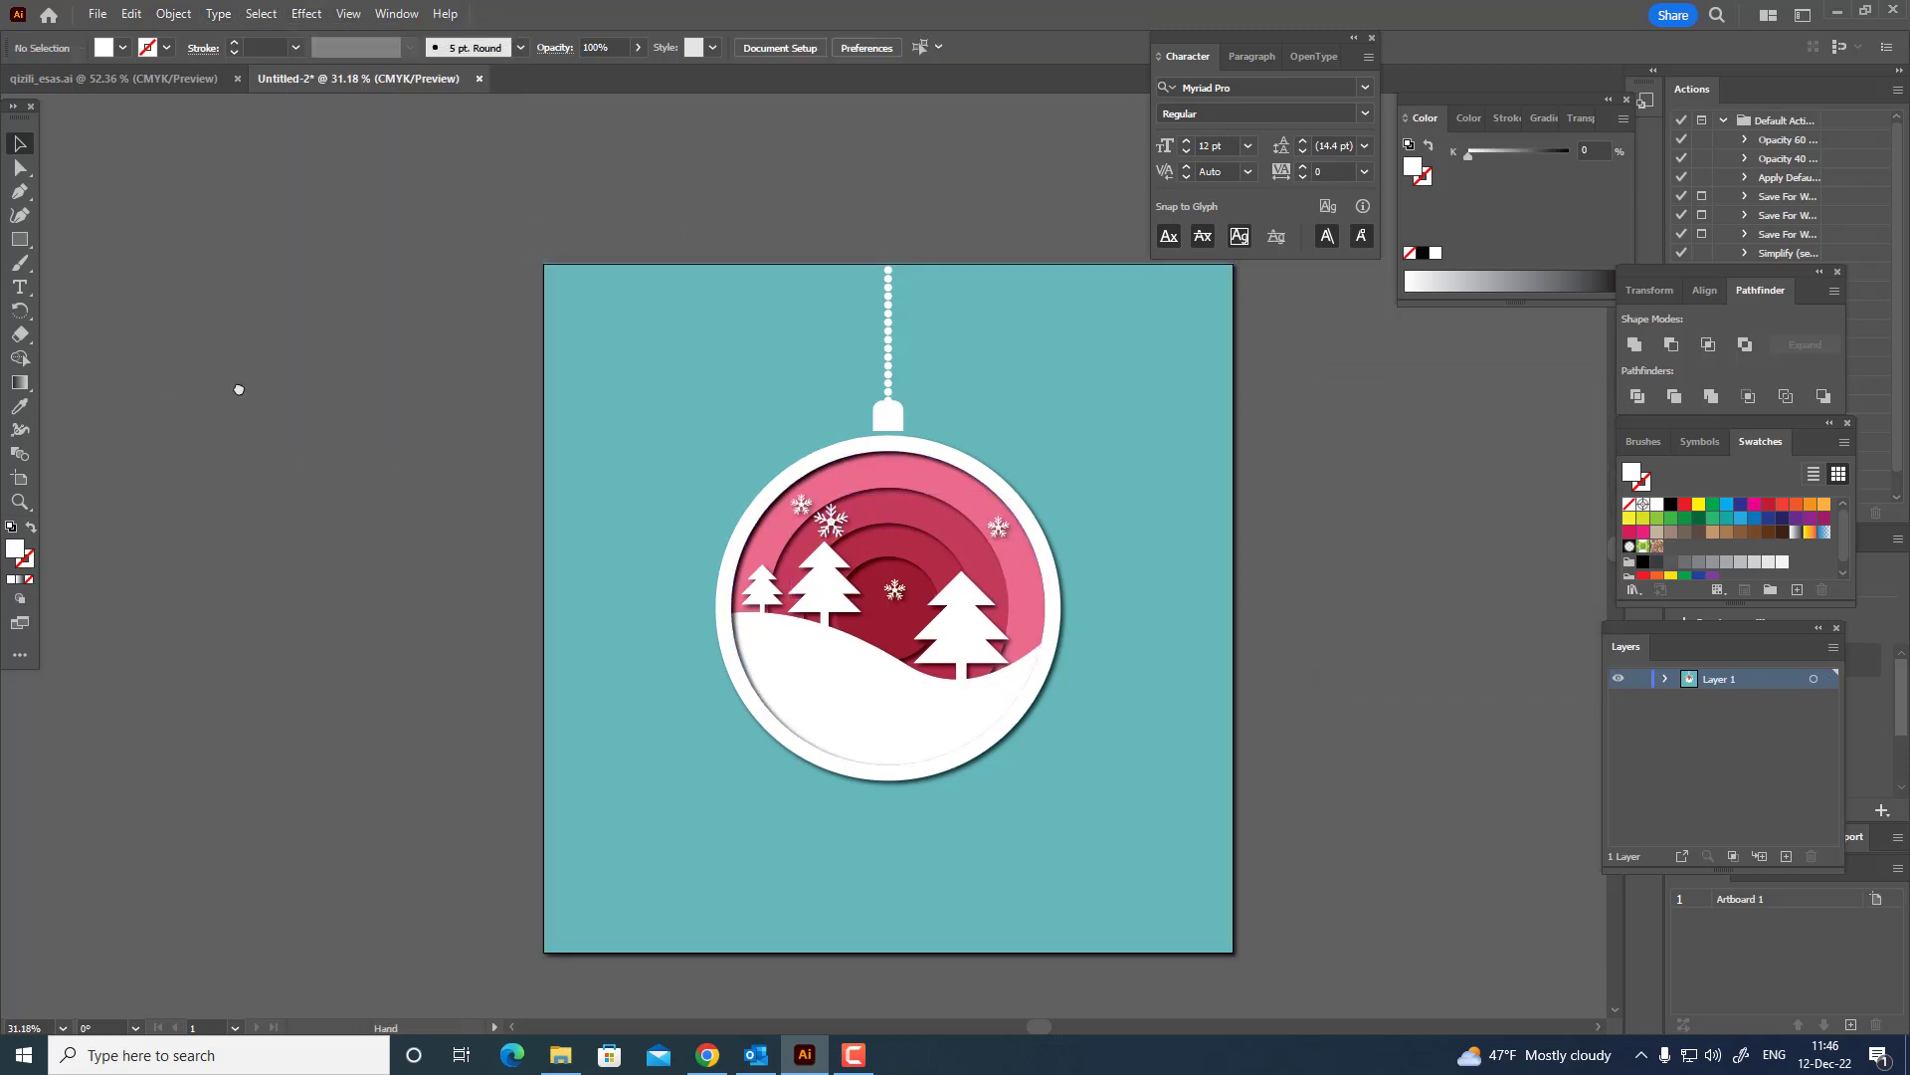
pyautogui.press('z')
pyautogui.moveTo(486, 373); pyautogui.dragTo(422, 358)
pyautogui.scroll(1, 109, 194)
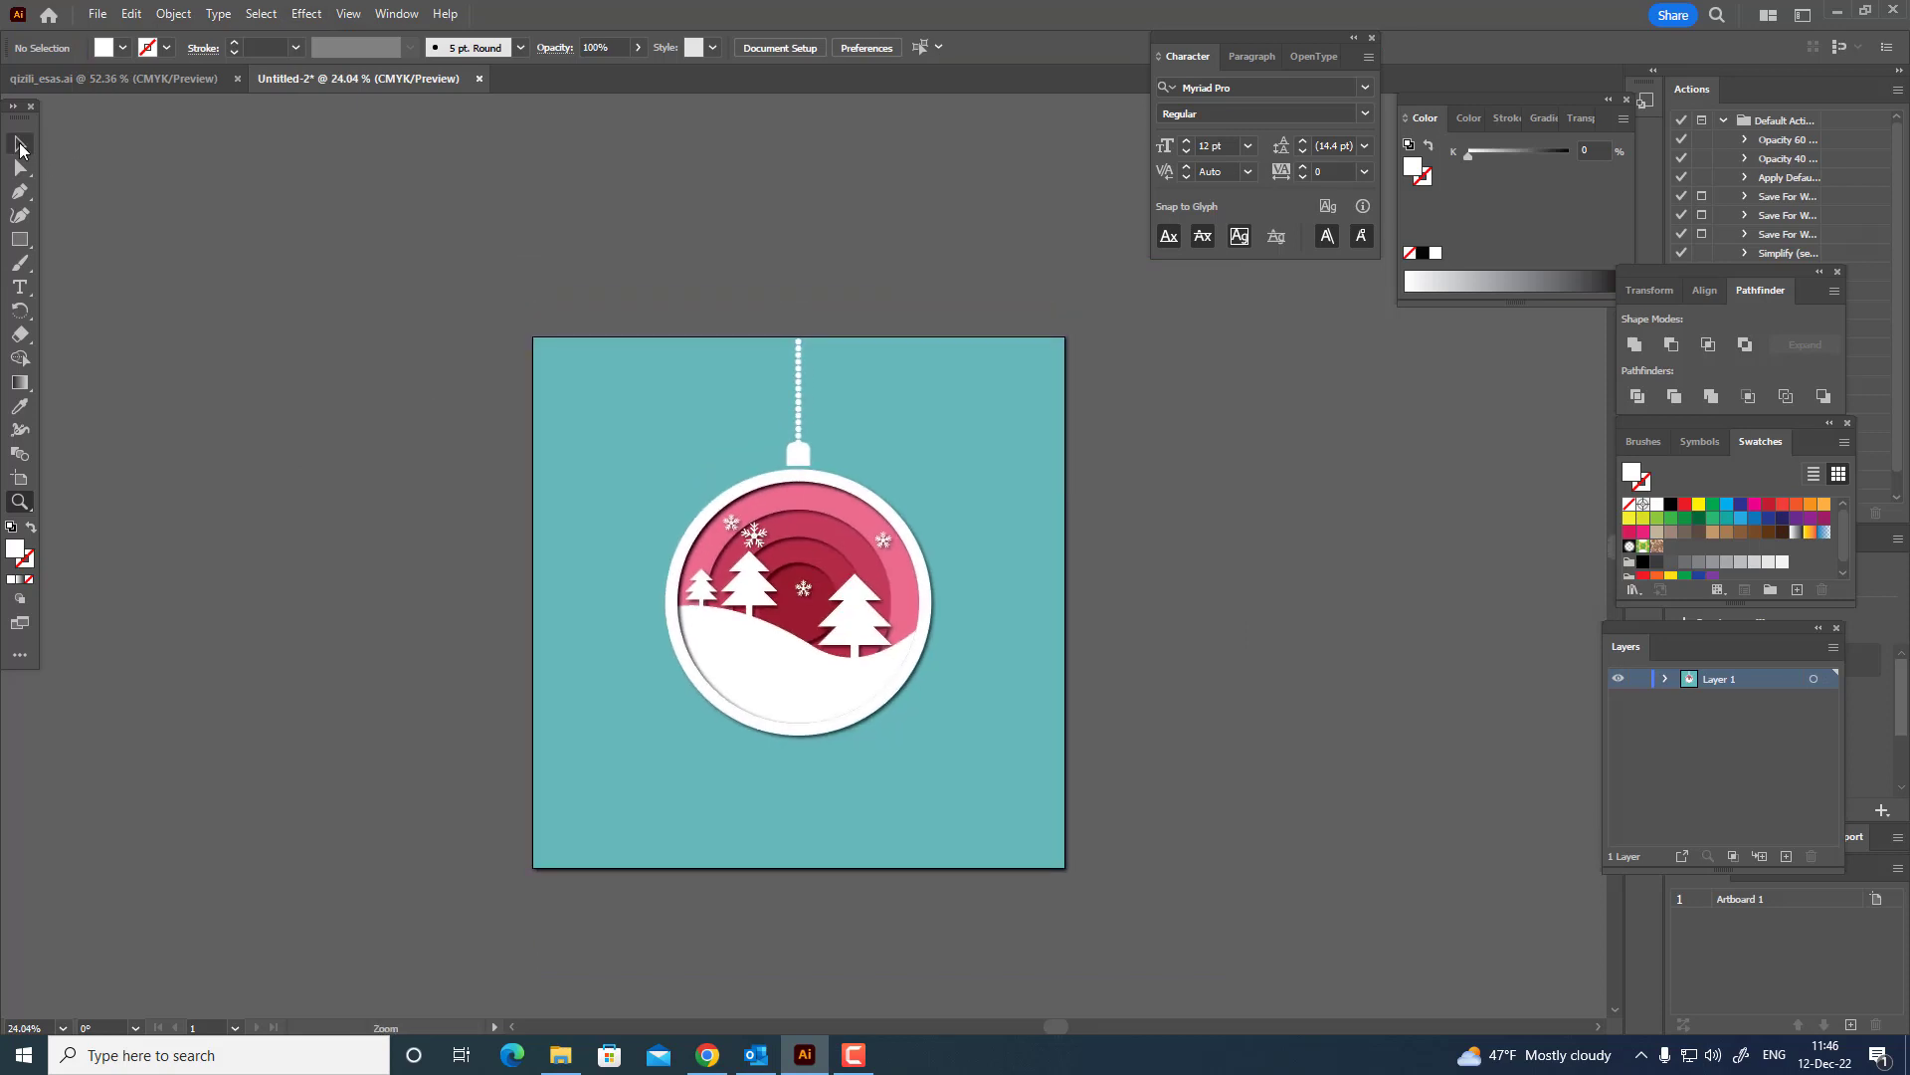
pyautogui.click(20, 144)
pyautogui.moveTo(1233, 832); pyautogui.dragTo(1272, 801)
pyautogui.moveTo(1196, 659); pyautogui.dragTo(1098, 653)
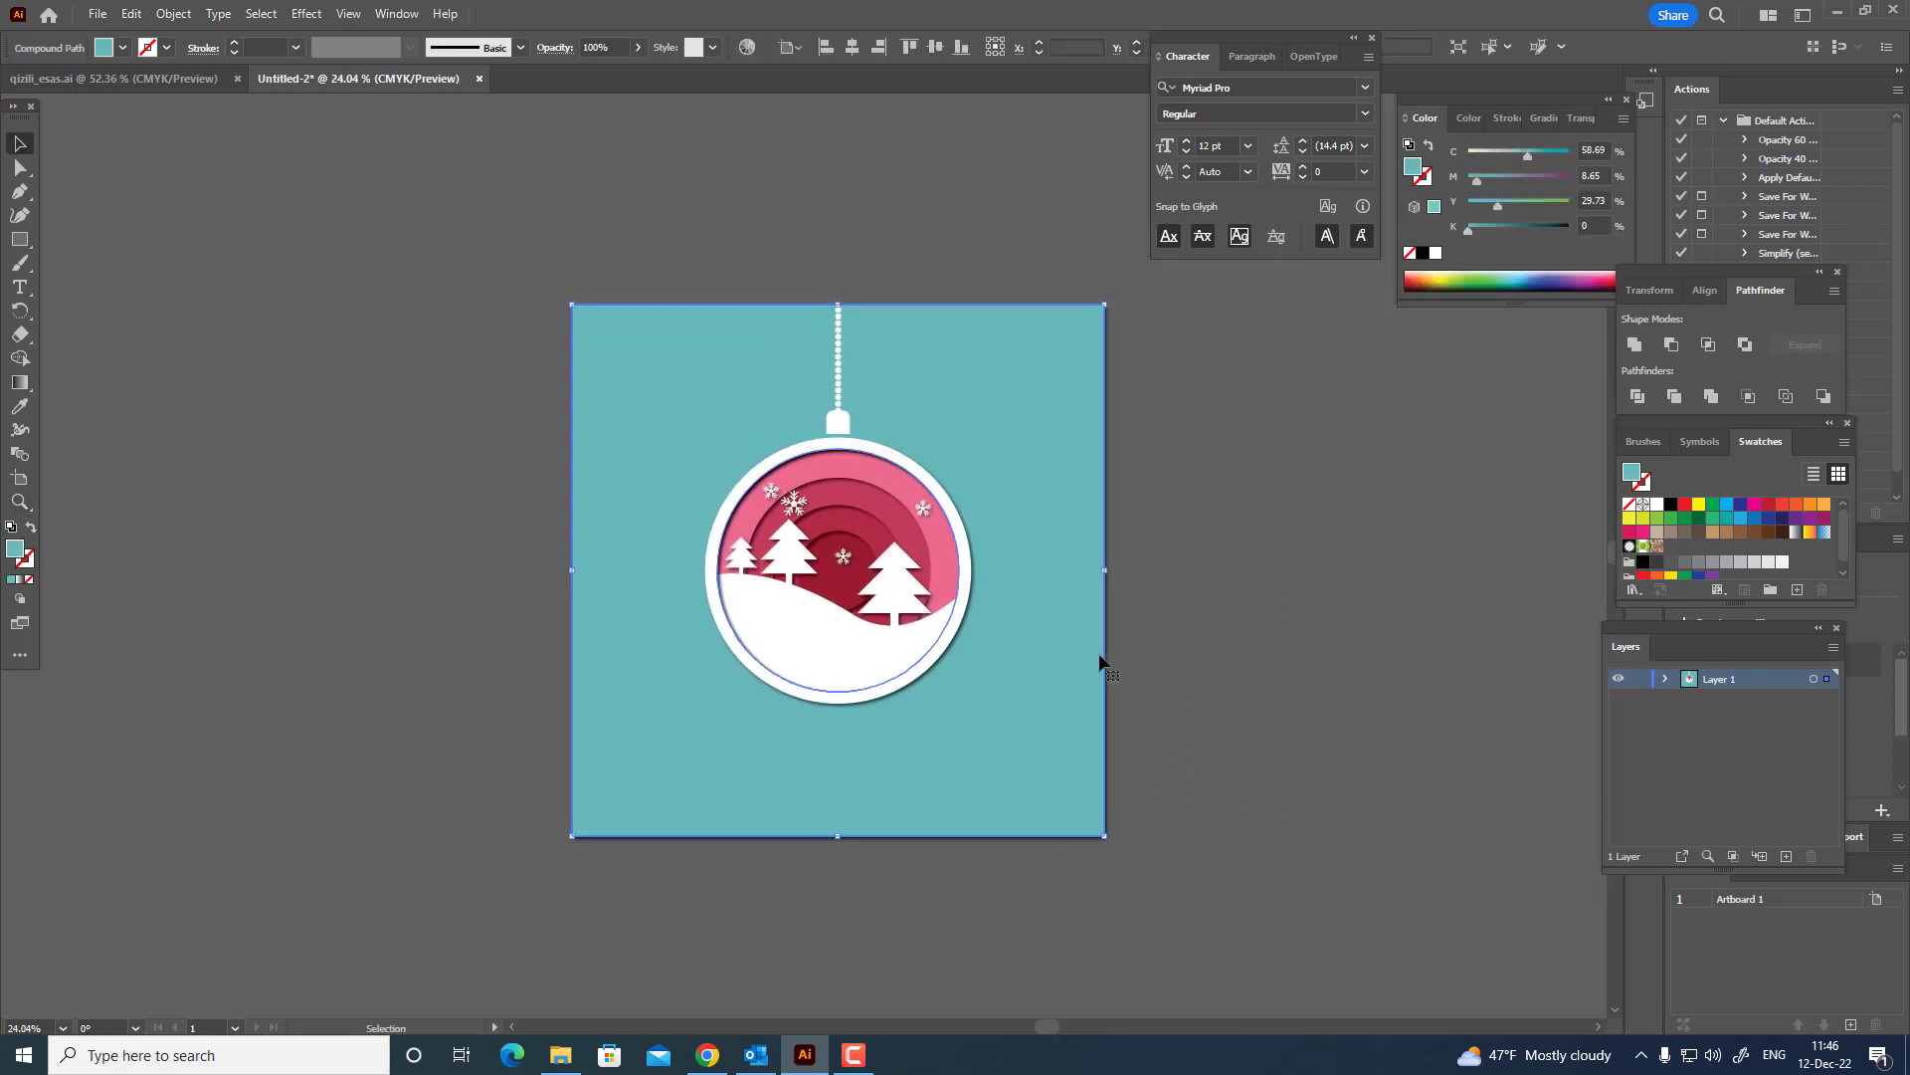
pyautogui.click(1729, 519)
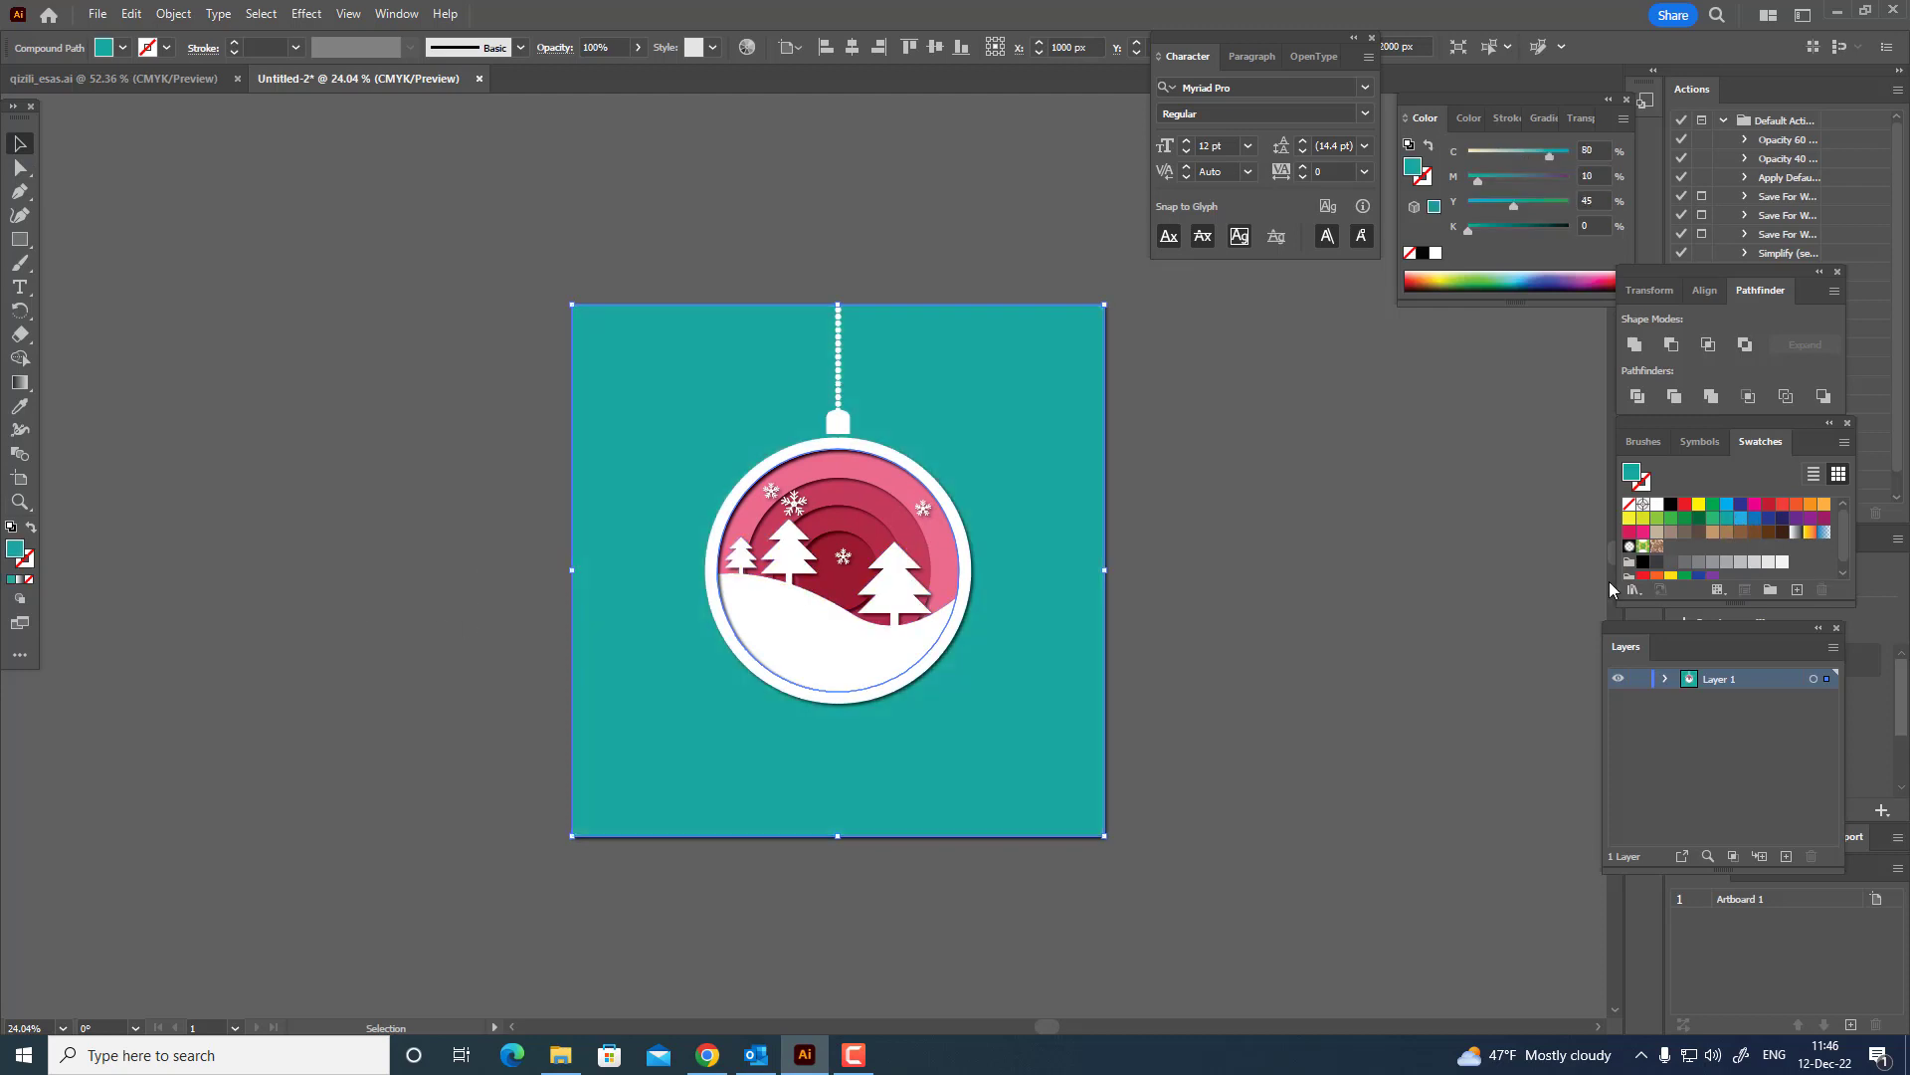
pyautogui.click(1373, 609)
pyautogui.press('z')
pyautogui.moveTo(808, 498); pyautogui.dragTo(1063, 538)
pyautogui.moveTo(904, 542); pyautogui.dragTo(1173, 611)
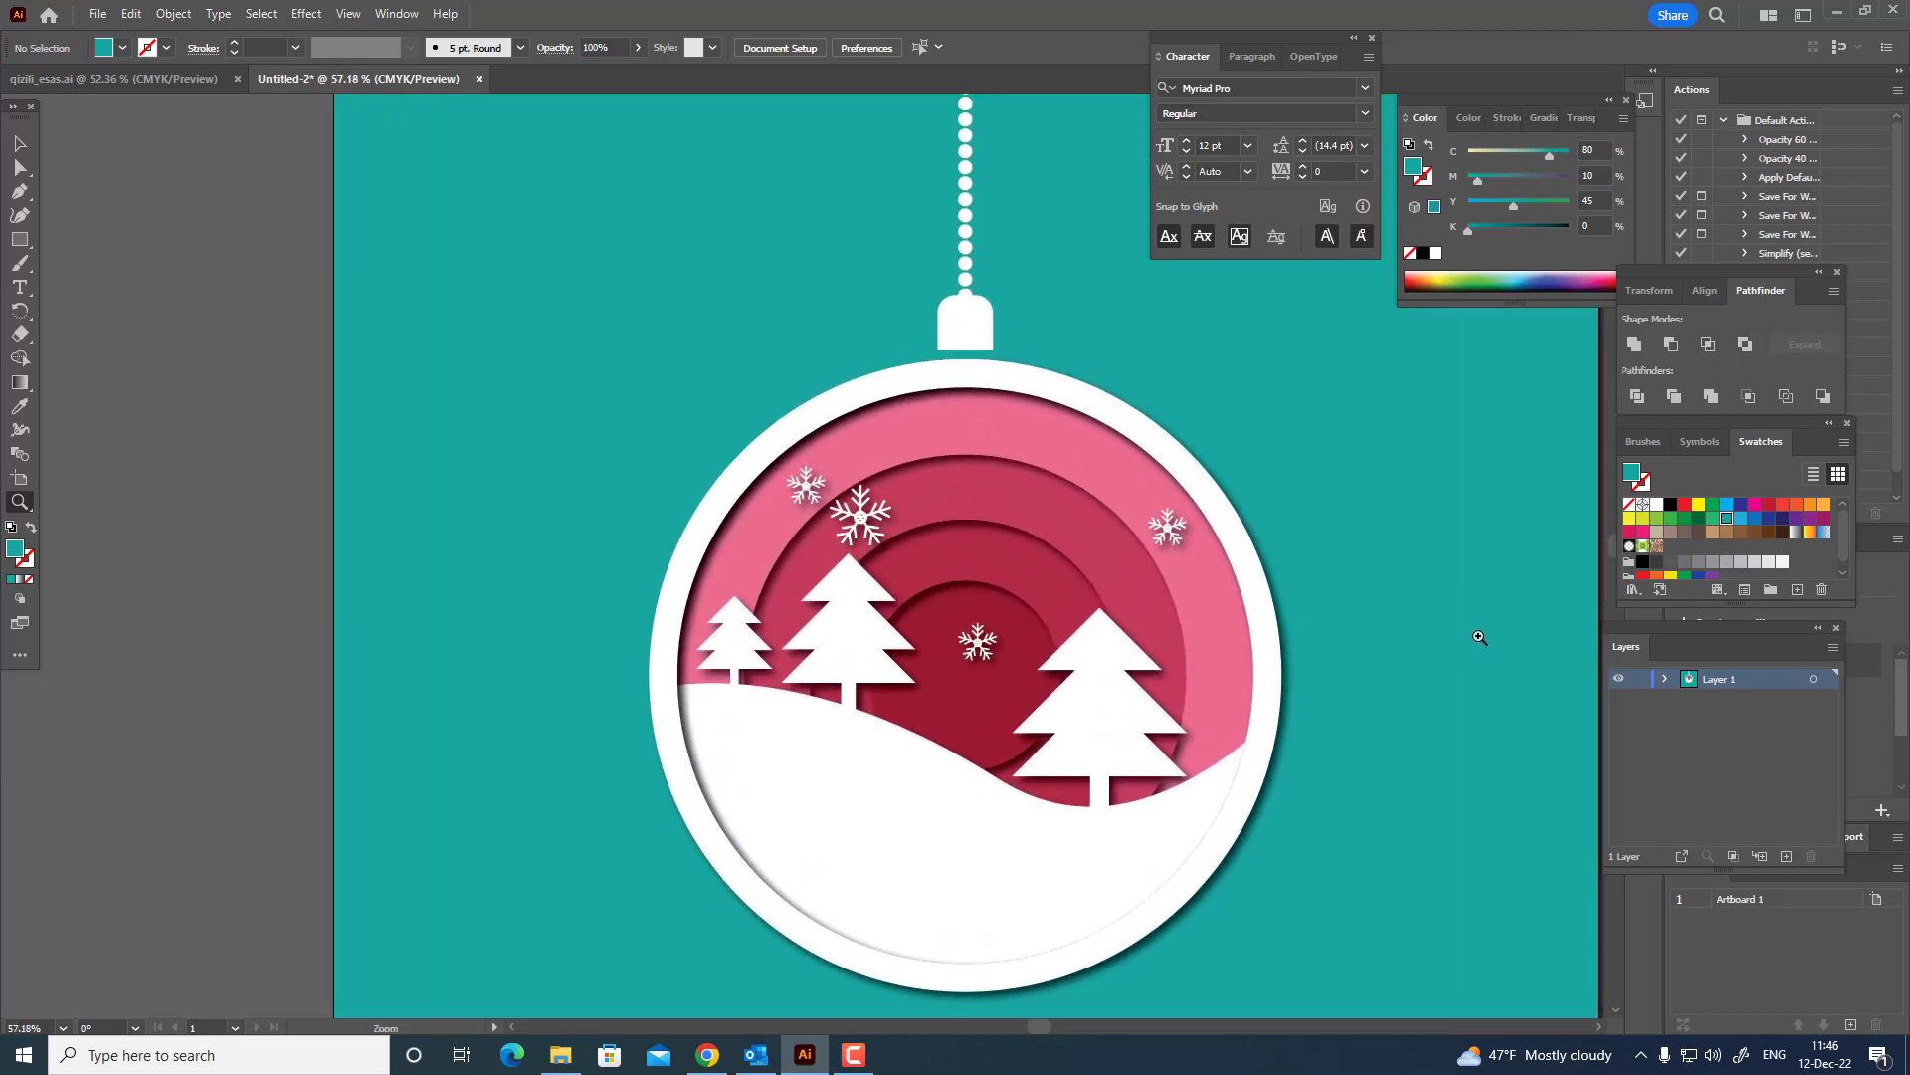